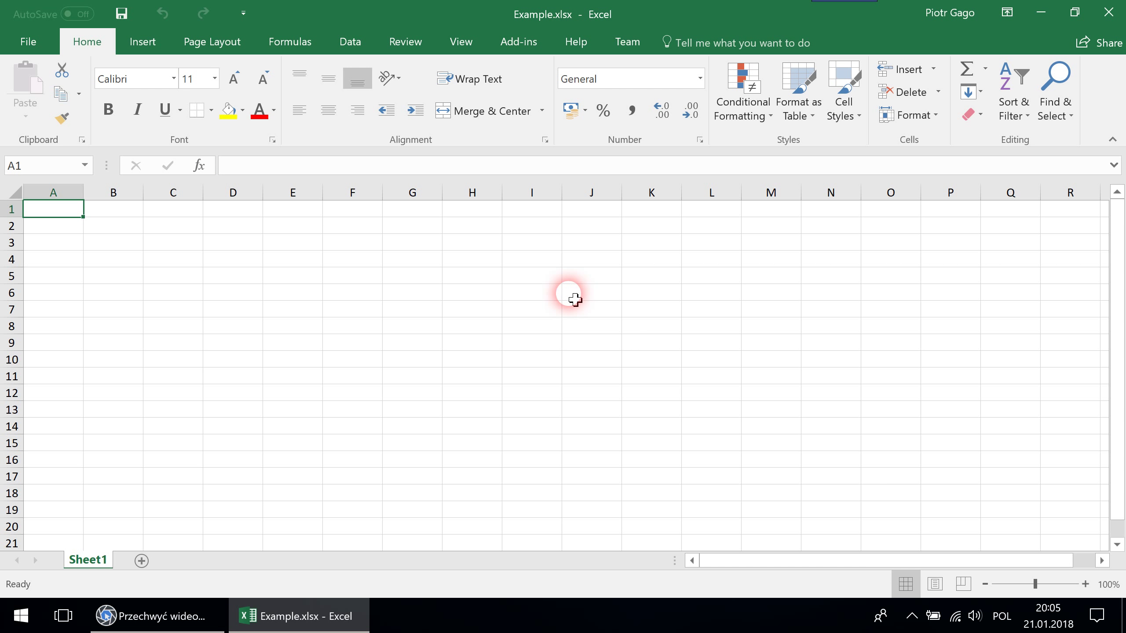
Enter the column header Product in cell B3
key(Right)
key(Down)
key(Down)
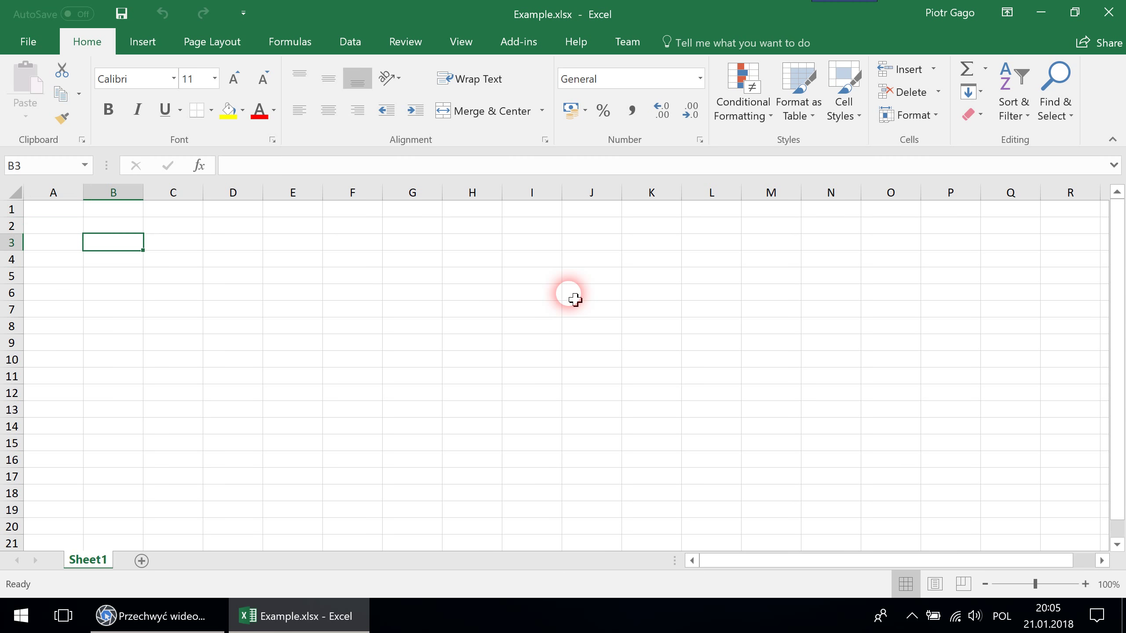
key(Down)
key(Up)
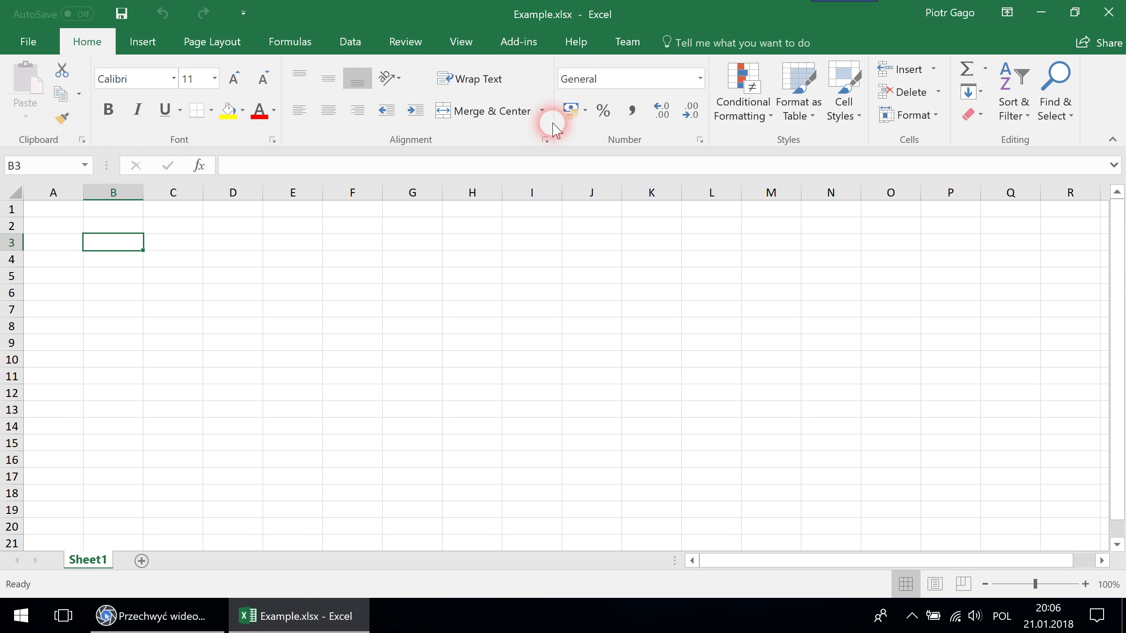
text(Product)
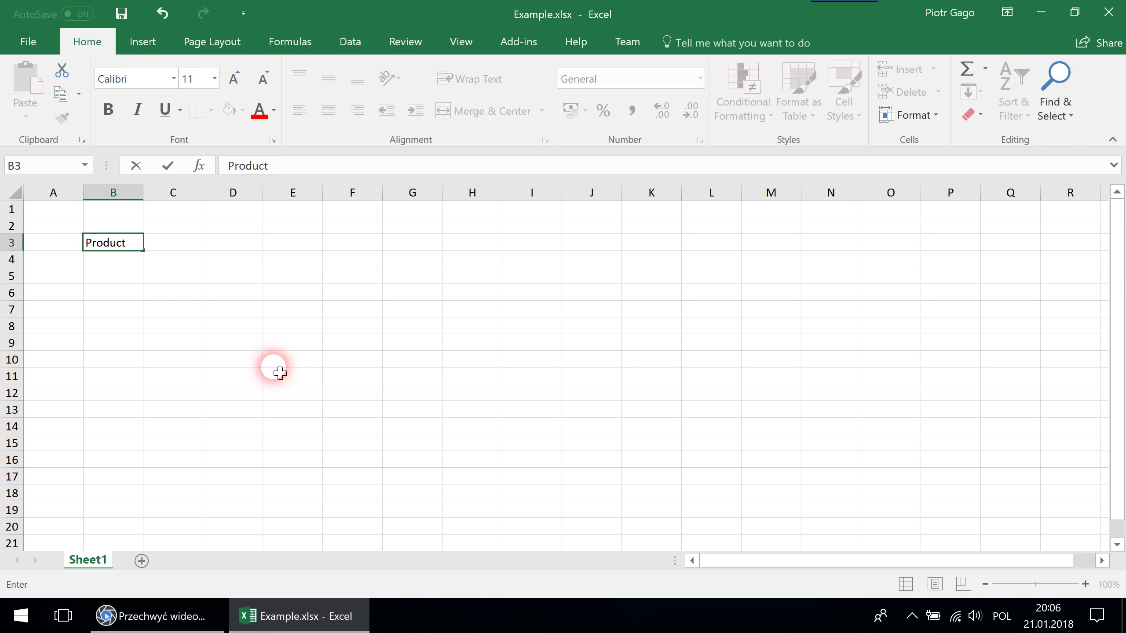
key(Tab)
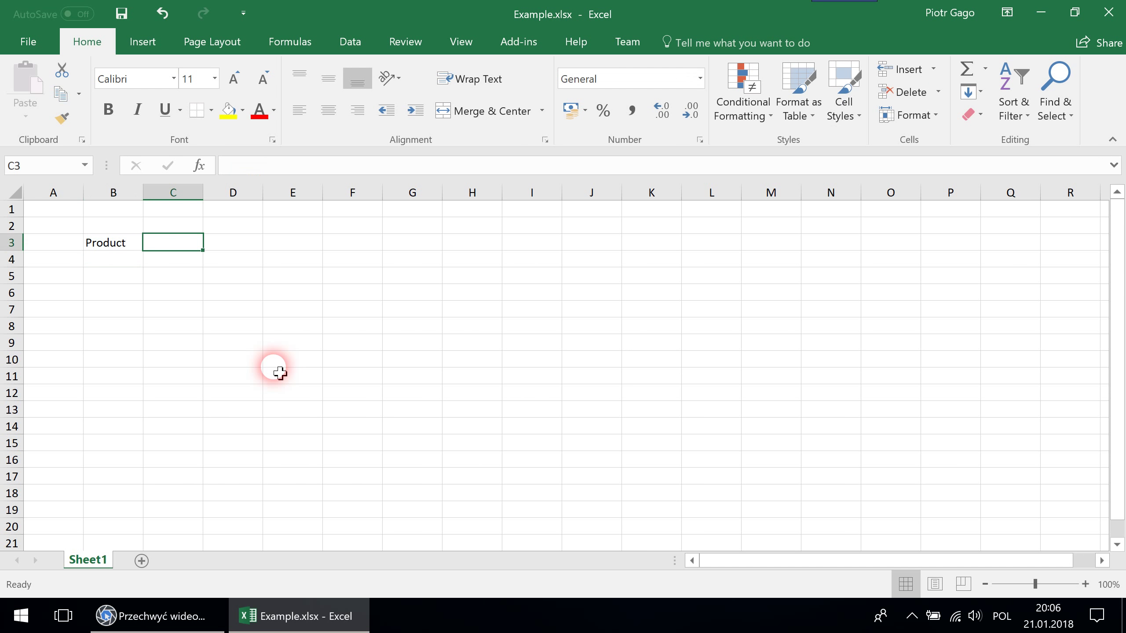
Enter the headers Price in cell C3 and Date in cell D3
key(Left)
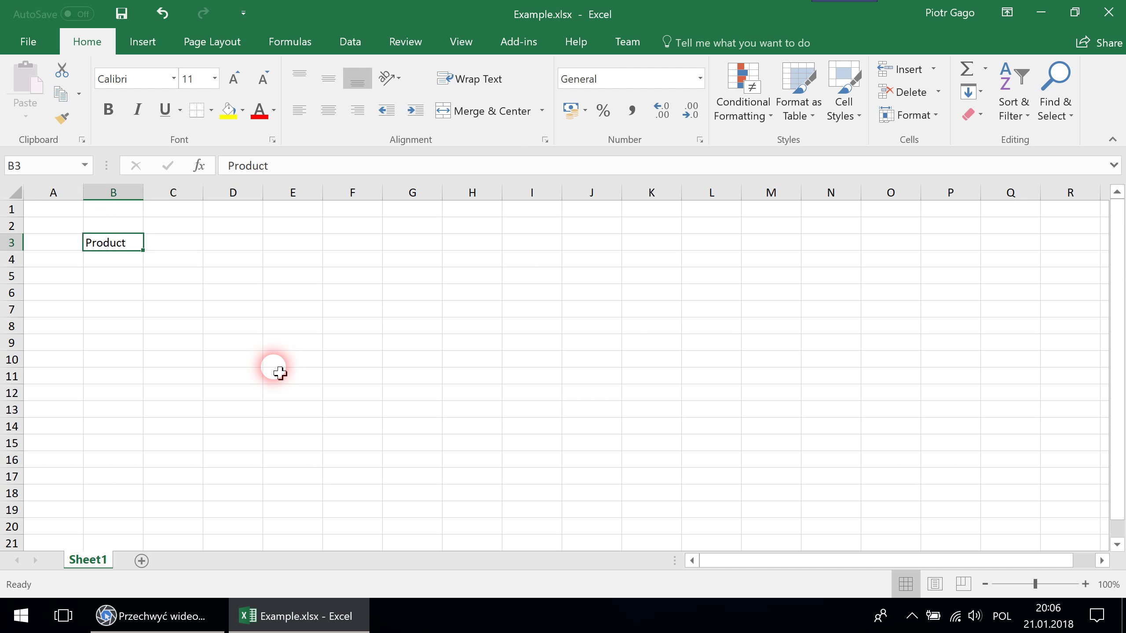
key(Right)
key(Right)
key(Left)
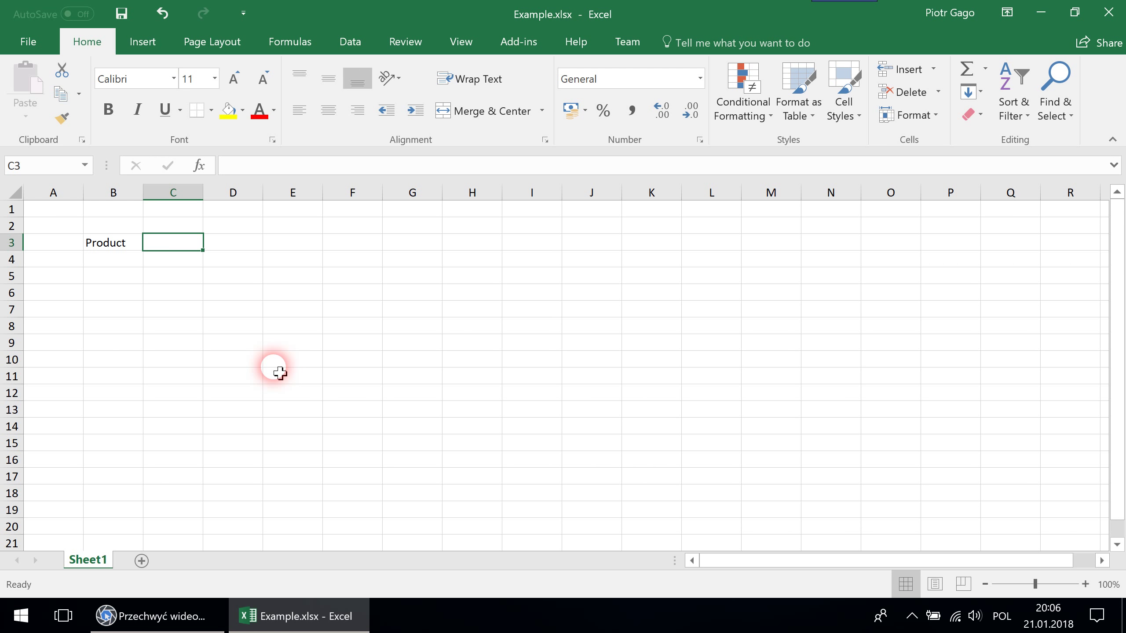
text(Price)
key(Tab)
text(Dat)
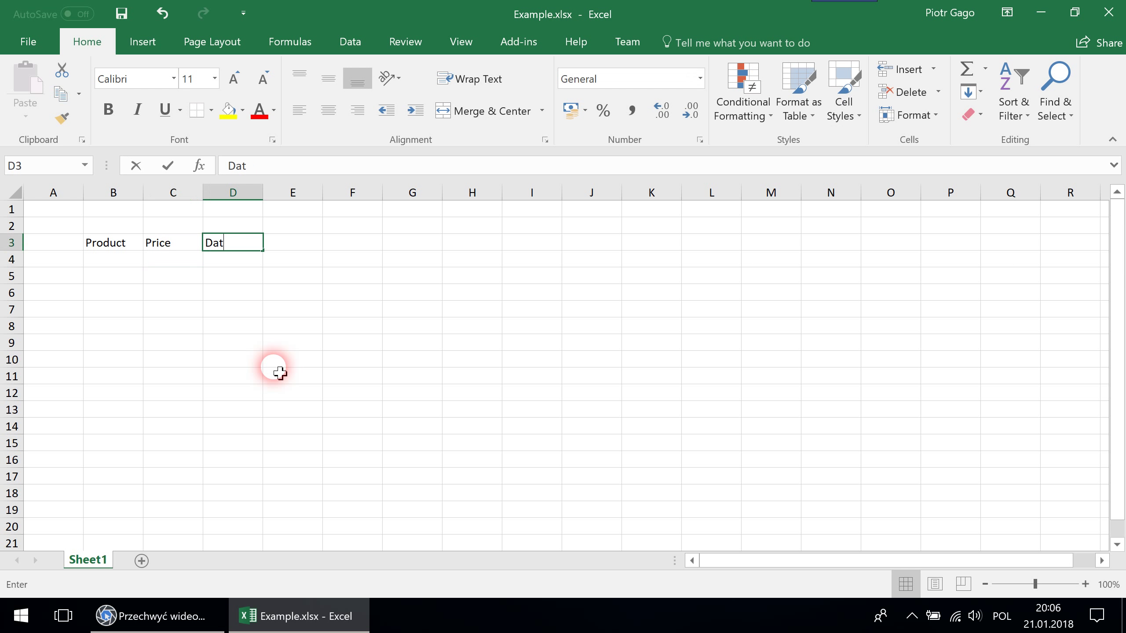
text(e)
key(Return)
Make the Product, Price and Date headers bold
drag(132, 244, 217, 233)
key(ctrl+b)
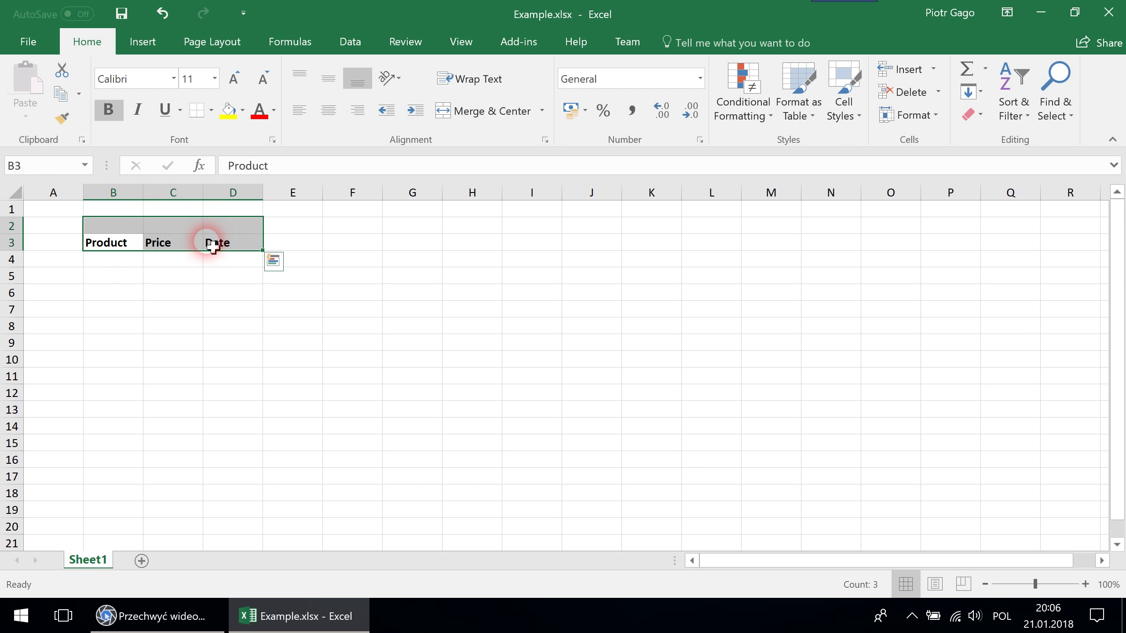
click(178, 244)
Fill the header cells B3:D3 with yellow and centre their text horizontally
drag(91, 245, 221, 242)
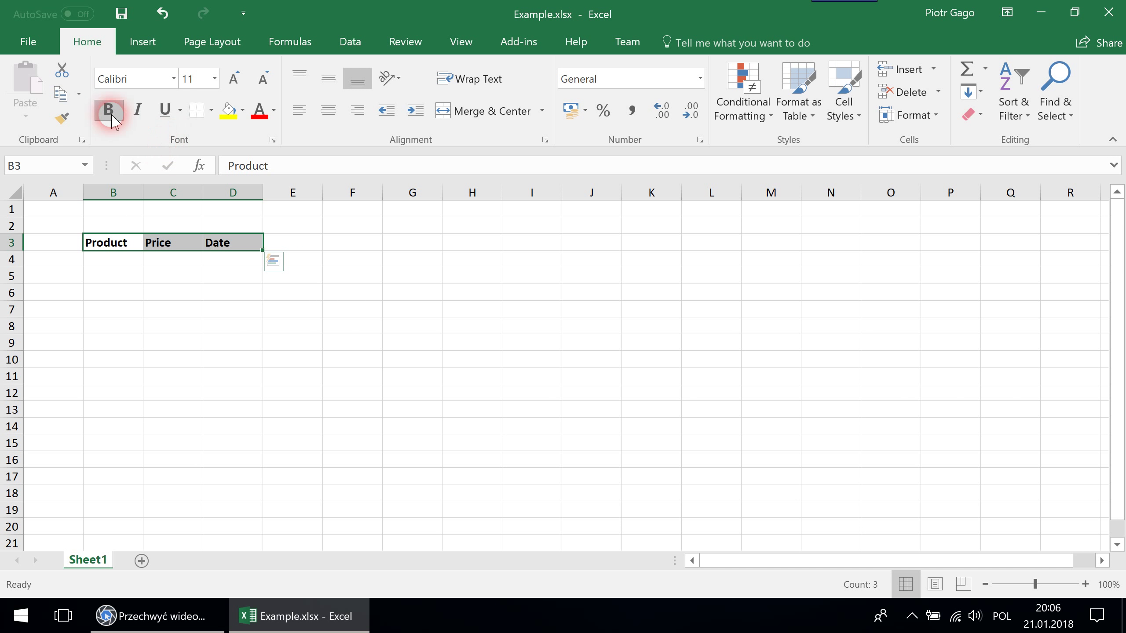
click(173, 80)
click(245, 125)
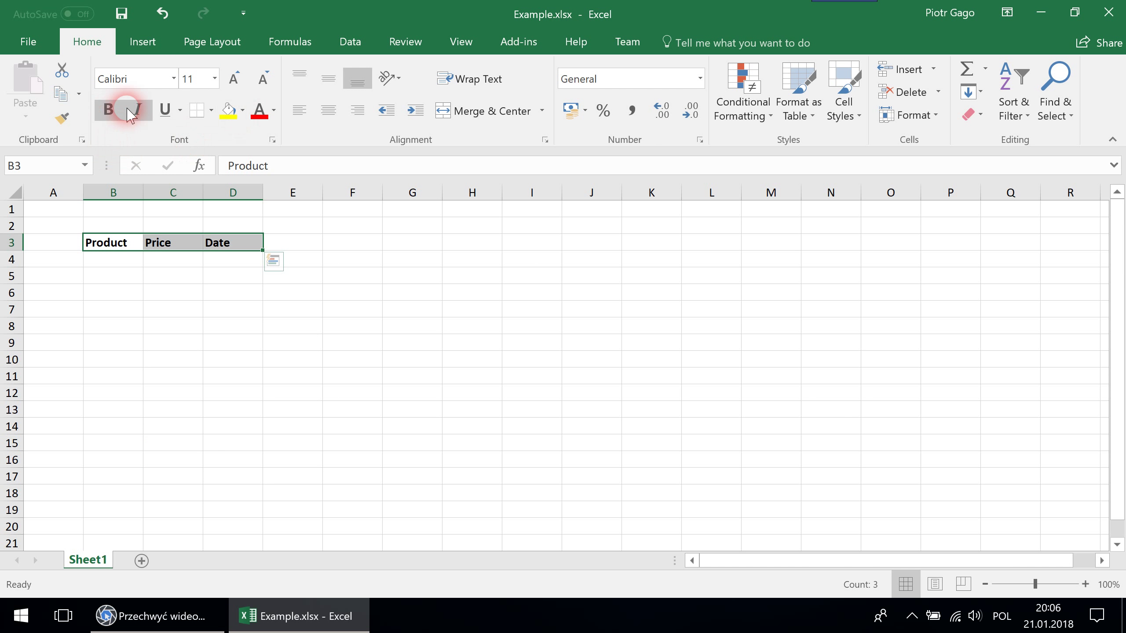
click(228, 111)
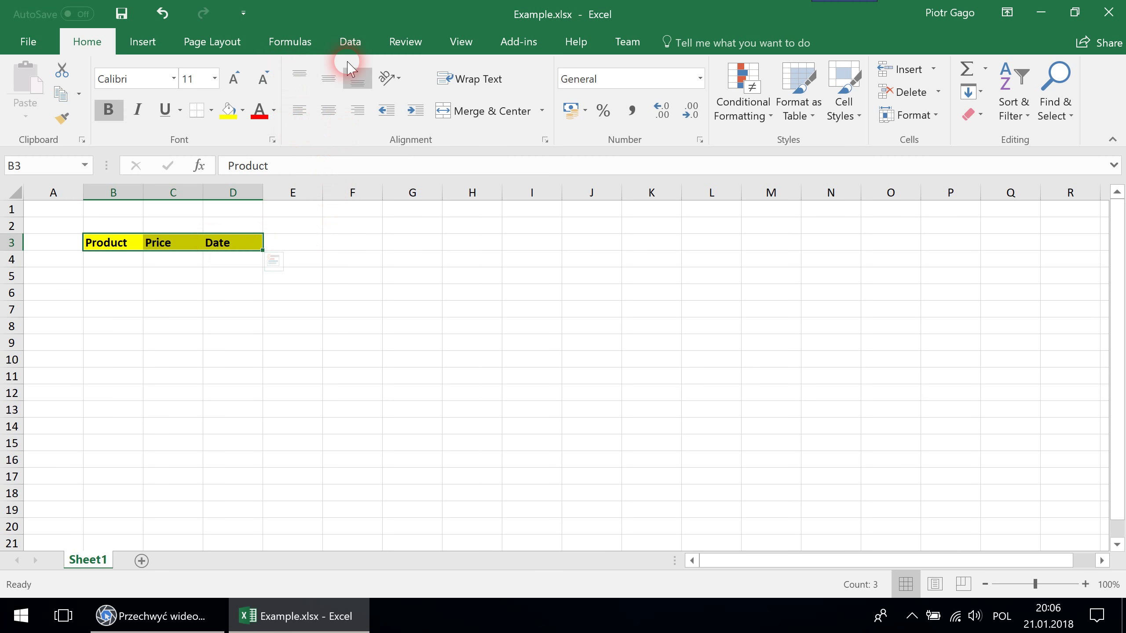
click(328, 110)
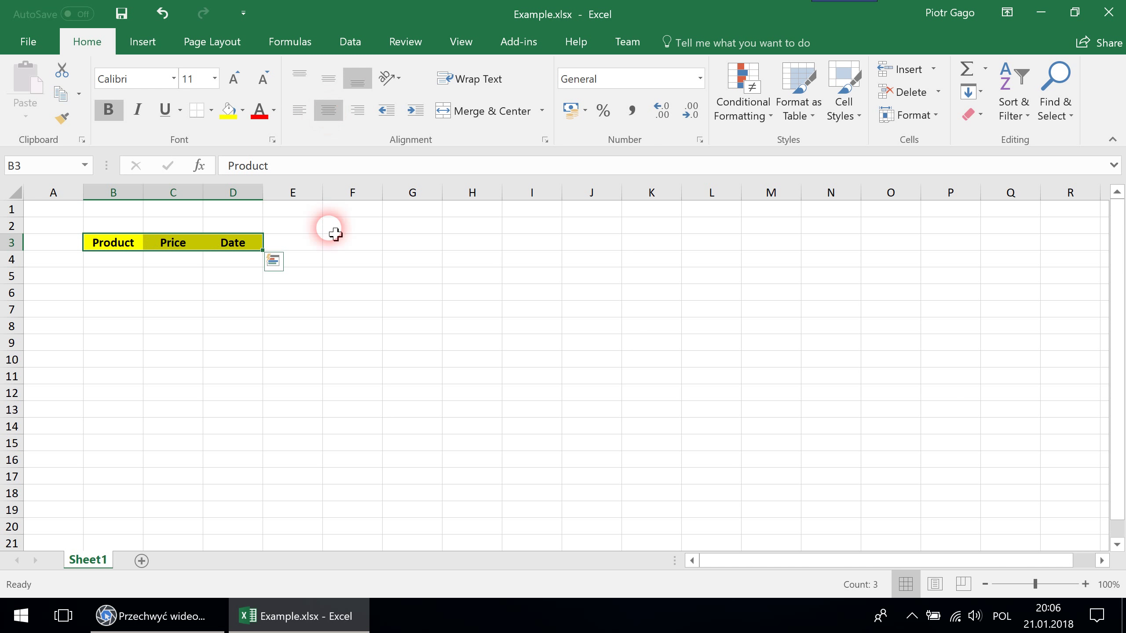
click(167, 308)
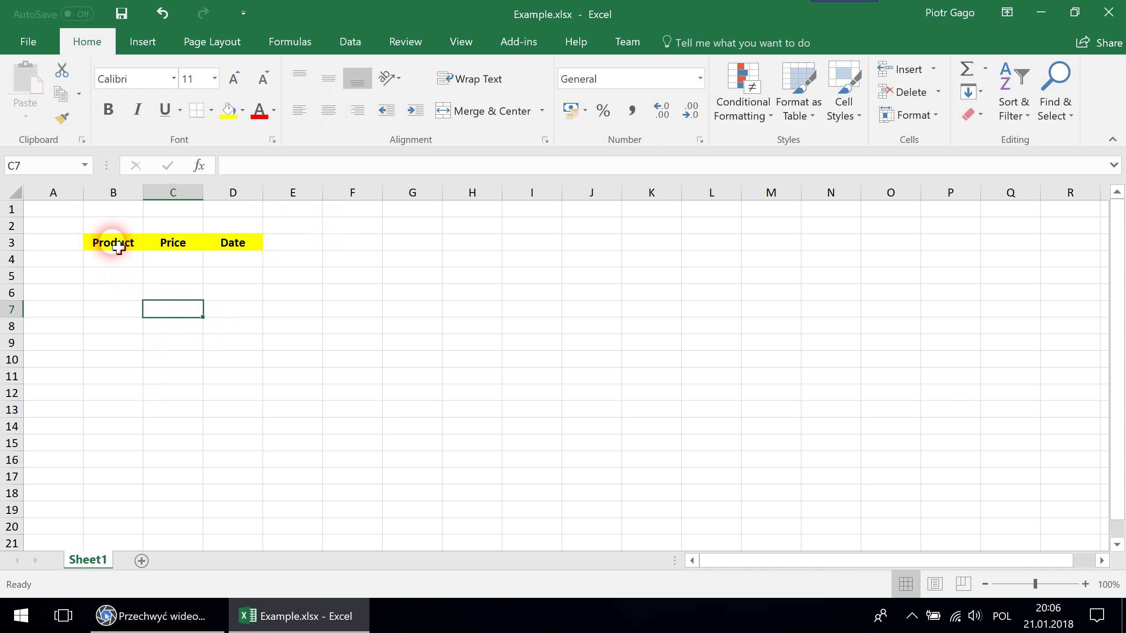
Apply All Borders to the range B3:D13, header row included
drag(118, 248, 218, 410)
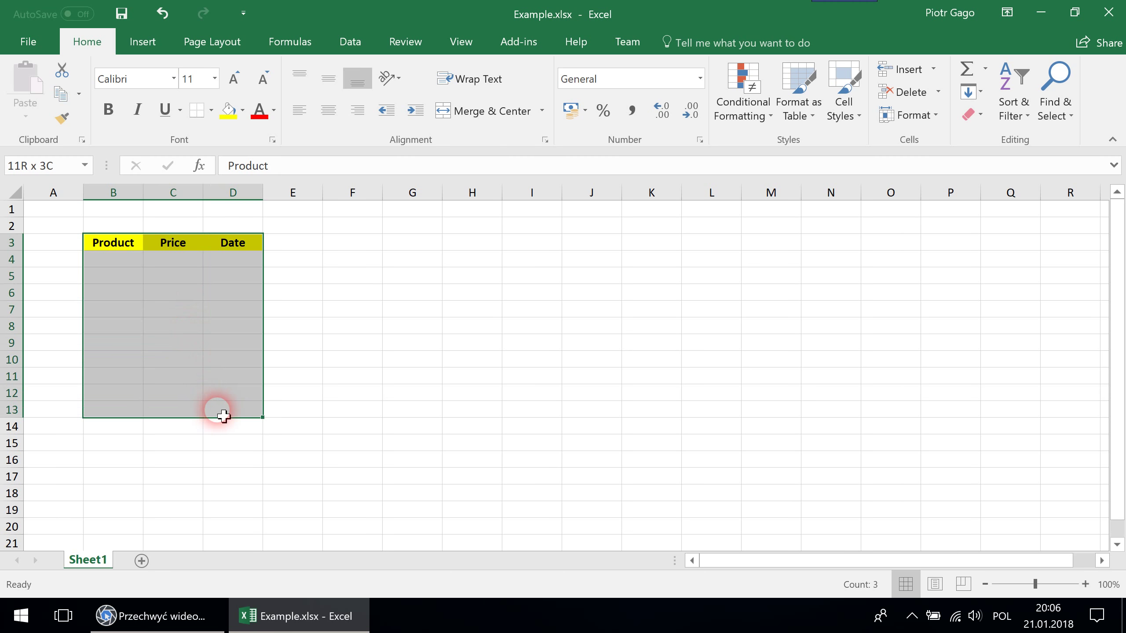
click(210, 111)
click(209, 111)
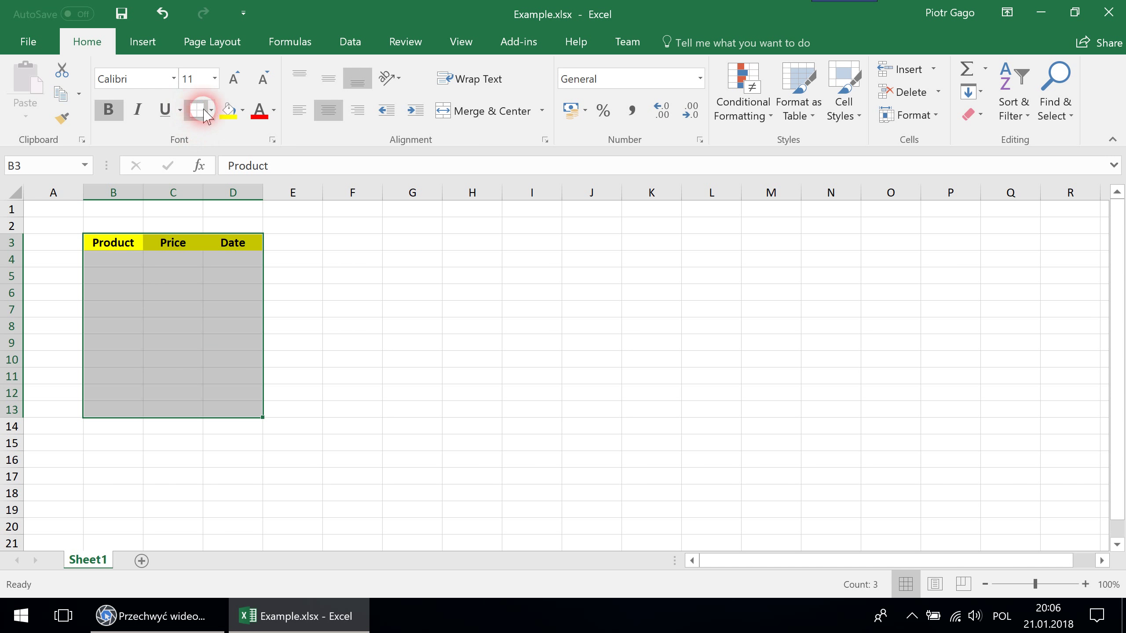
click(211, 110)
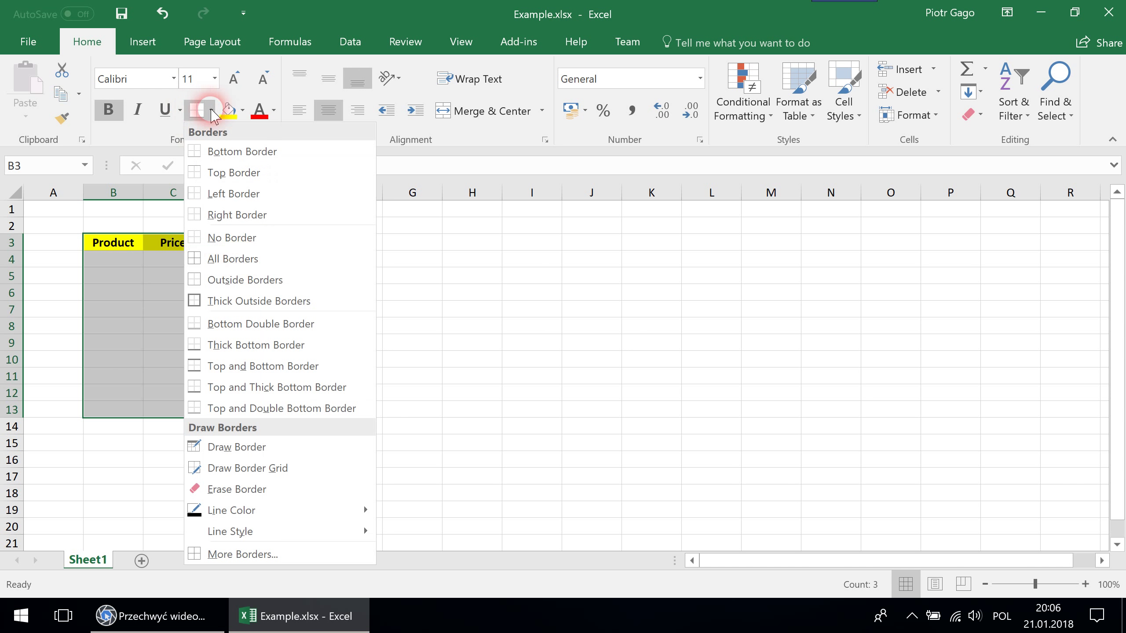
click(248, 259)
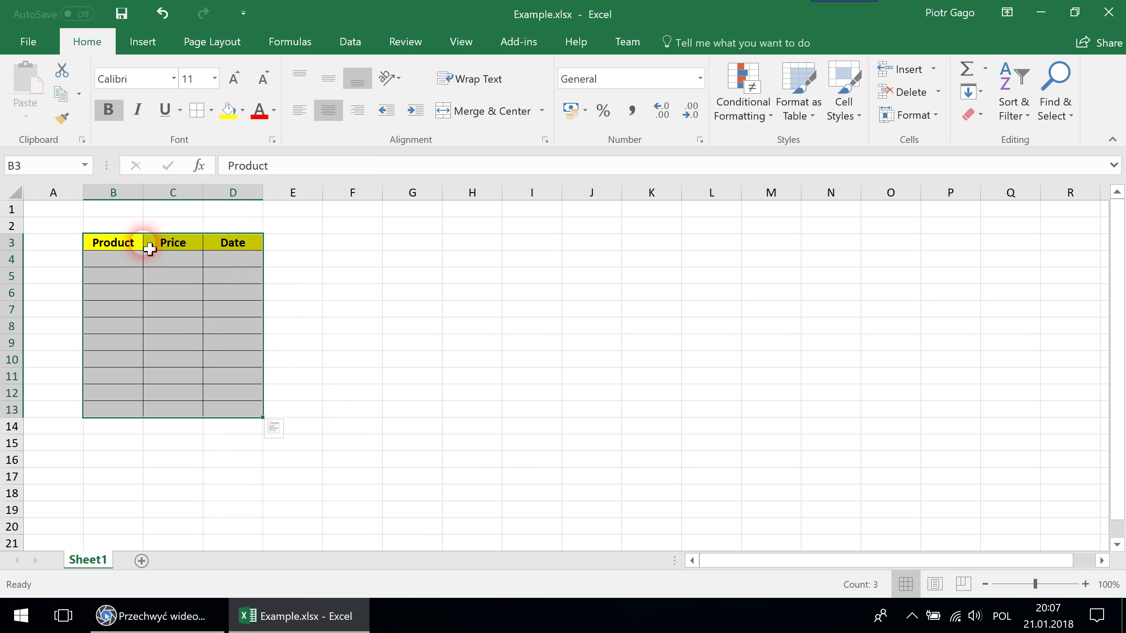
click(150, 326)
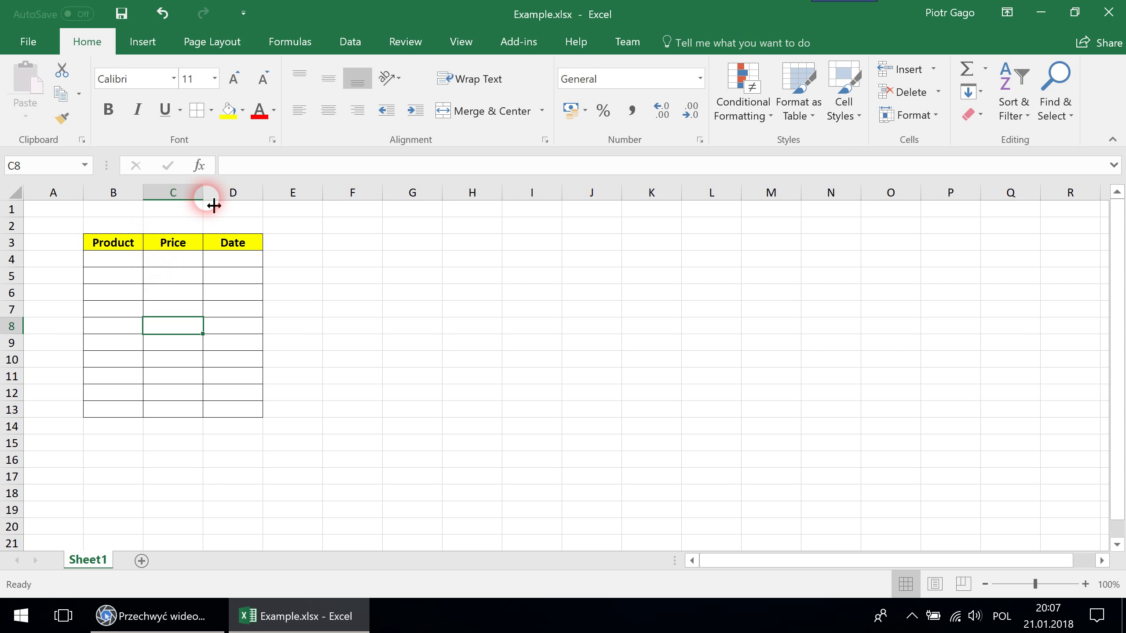
Widen columns C and B slightly and increase the height of header row 3
drag(212, 204, 227, 200)
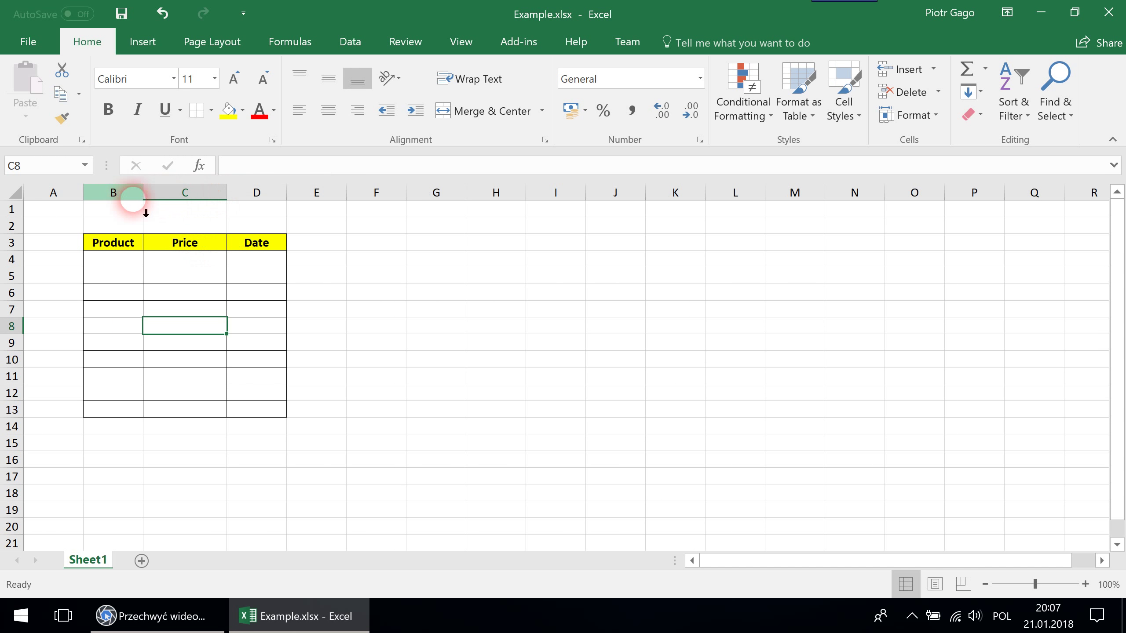
mouse_move(143, 197)
mouse_down()
mouse_move(169, 197)
mouse_move(149, 202)
mouse_up()
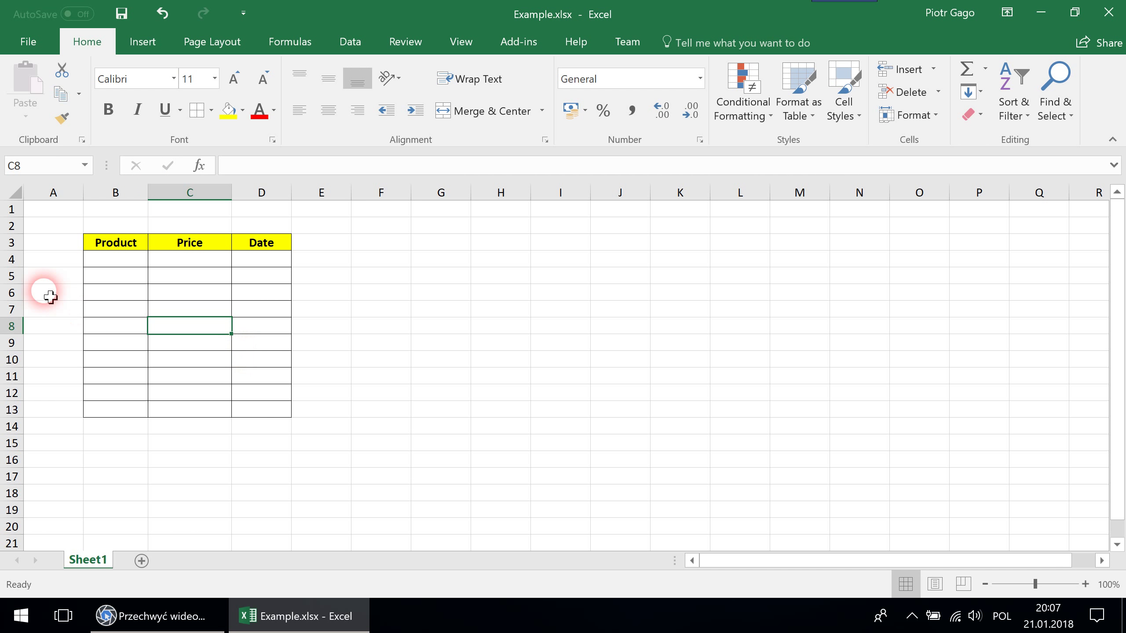
mouse_move(20, 269)
mouse_down()
mouse_move(20, 282)
mouse_move(17, 251)
mouse_move(17, 269)
mouse_up()
Align the header text in B3:D3 vertically to the middle of the row
drag(261, 256, 118, 258)
click(327, 84)
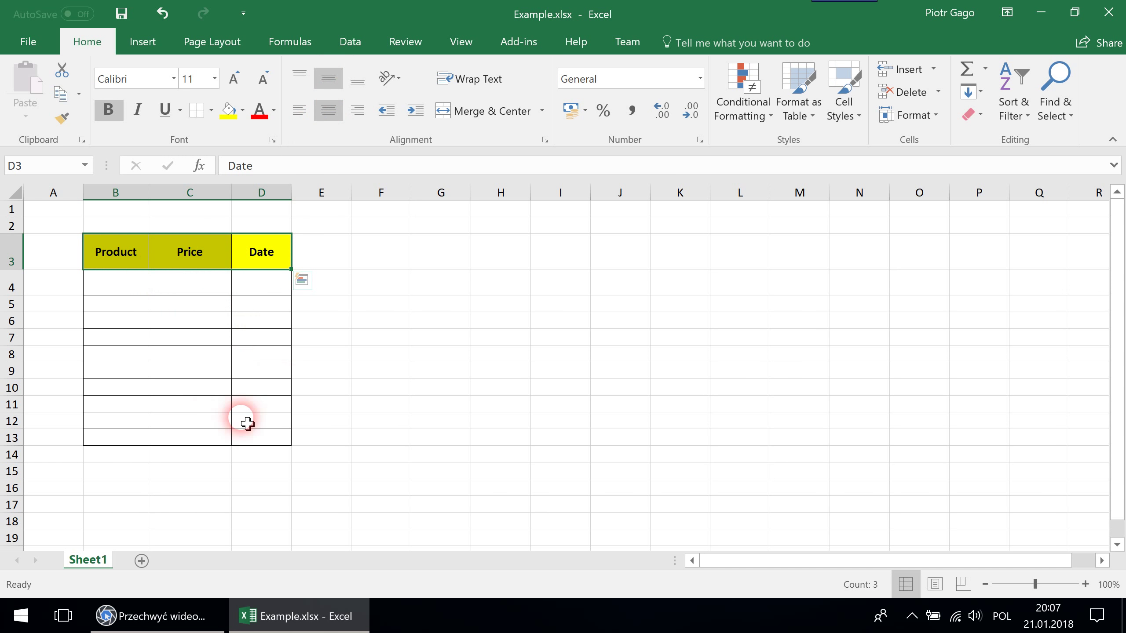
click(170, 308)
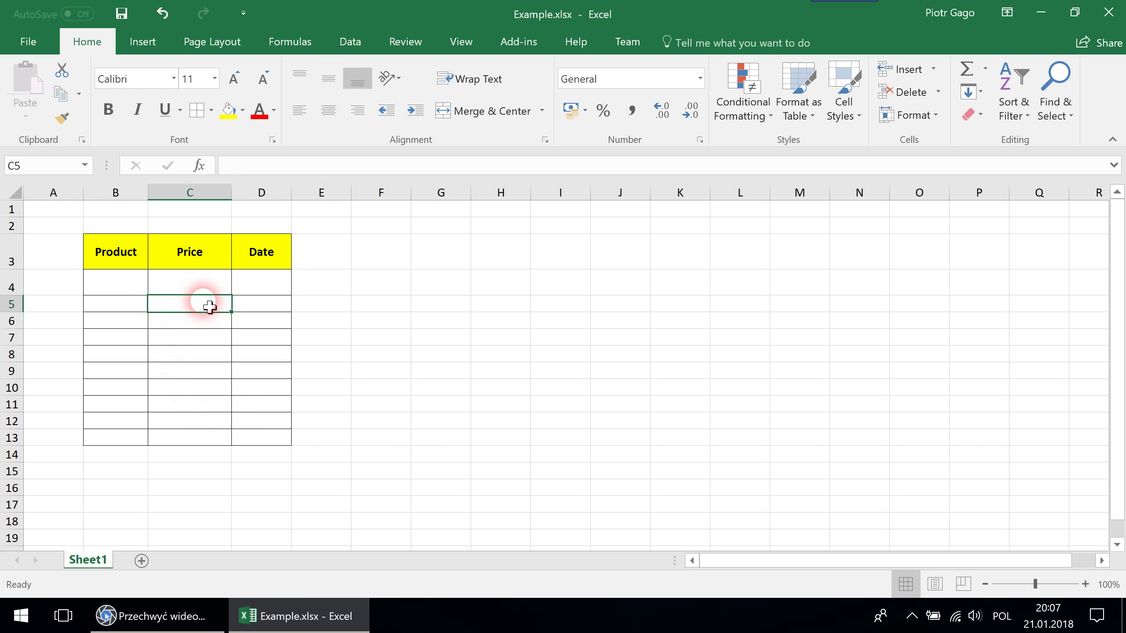
Autofit the height of row 4, and enter the products Milk in B4 and Ticket to museum in B5
click(120, 284)
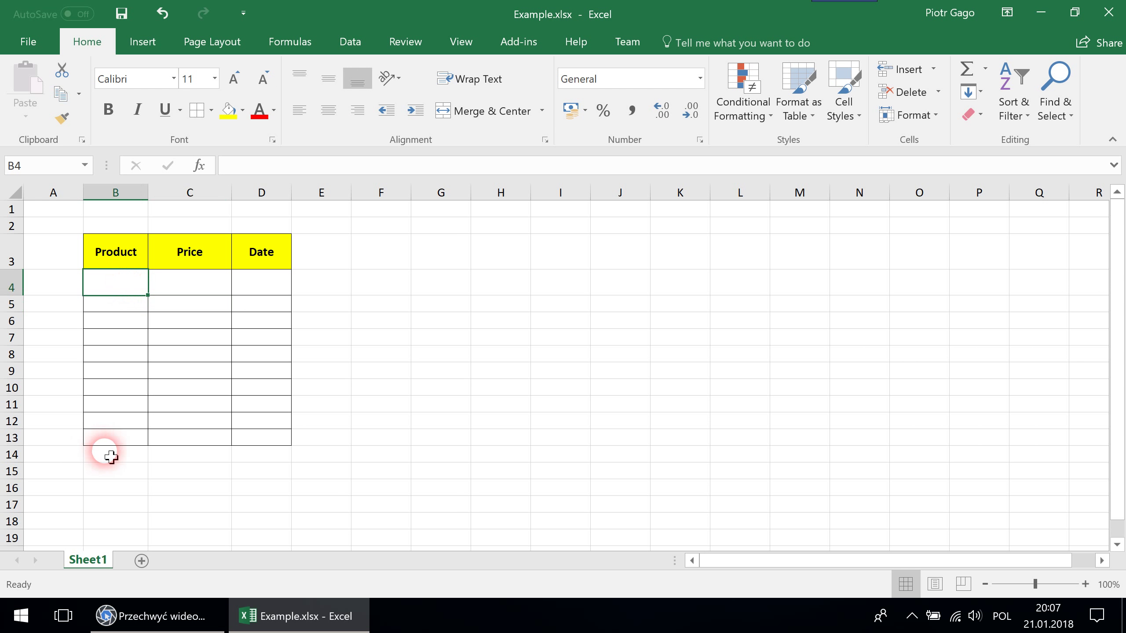
double_click(13, 296)
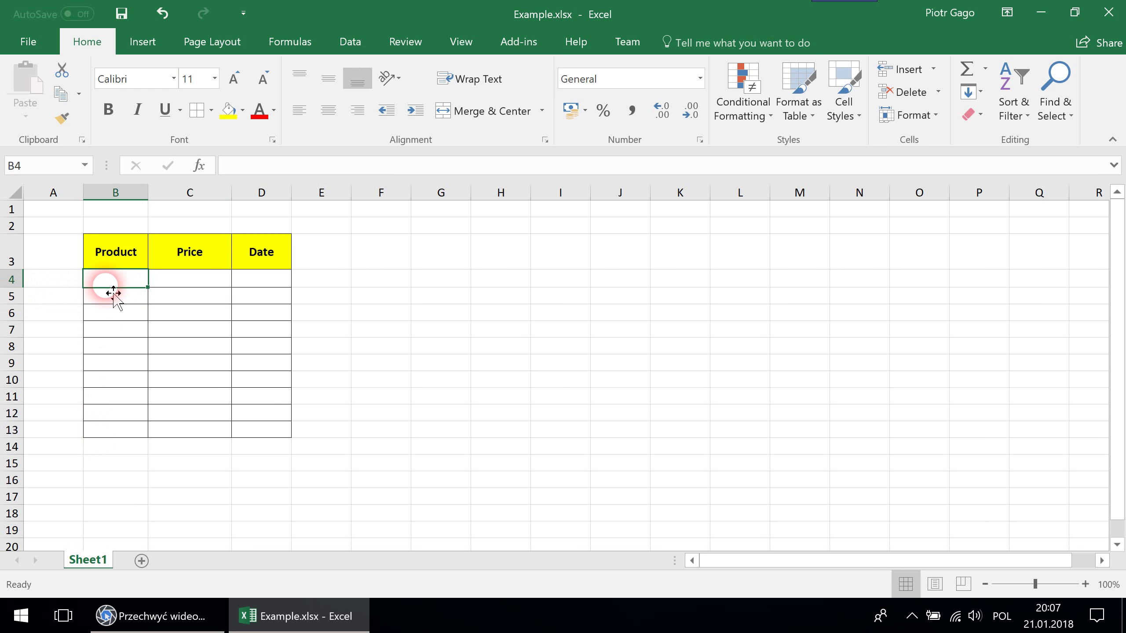
text(Milk)
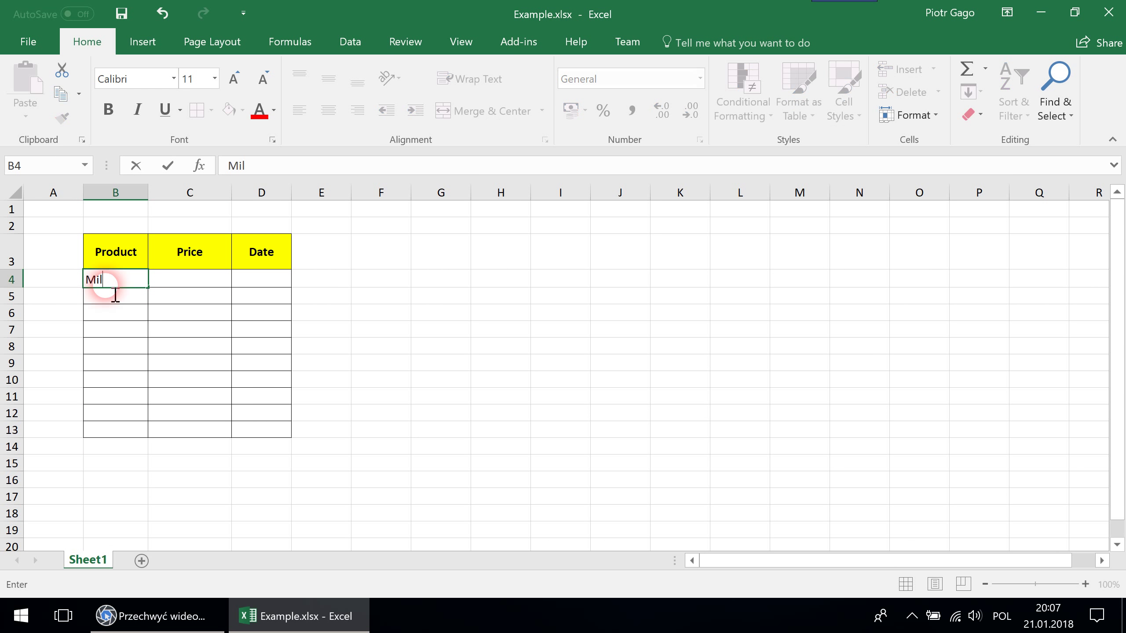
key(Return)
text(T)
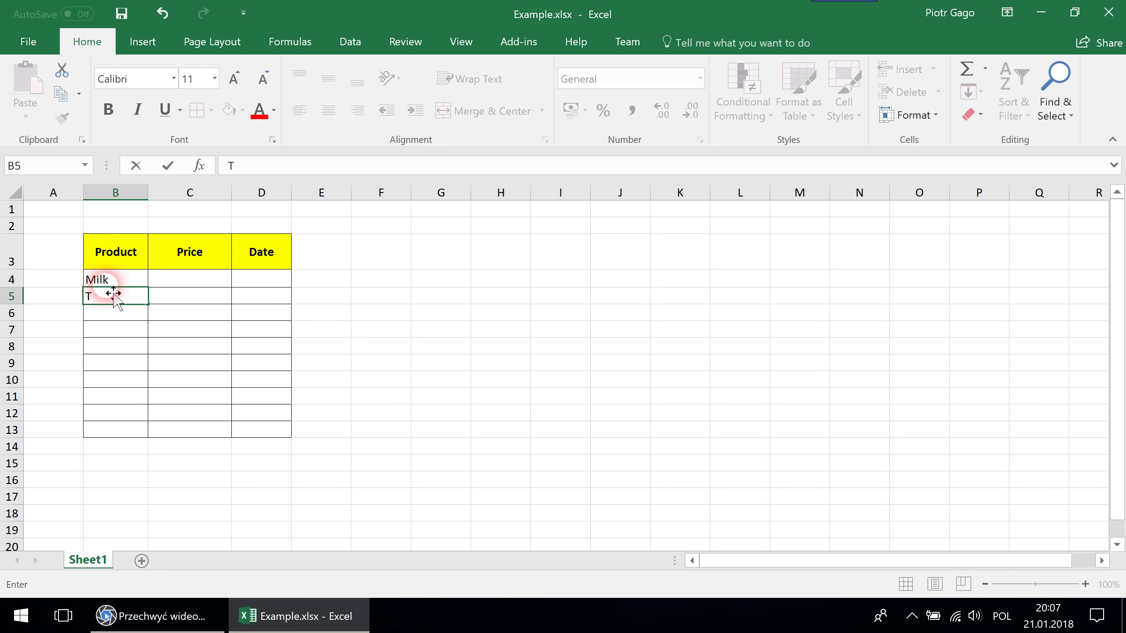
text(icke)
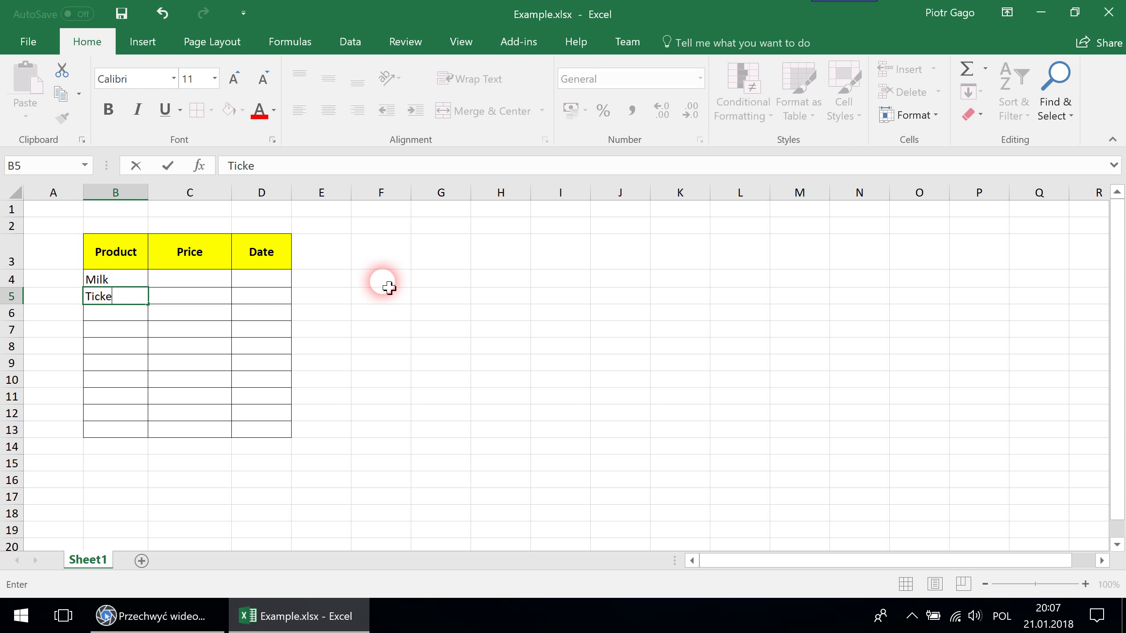
text(t to museum)
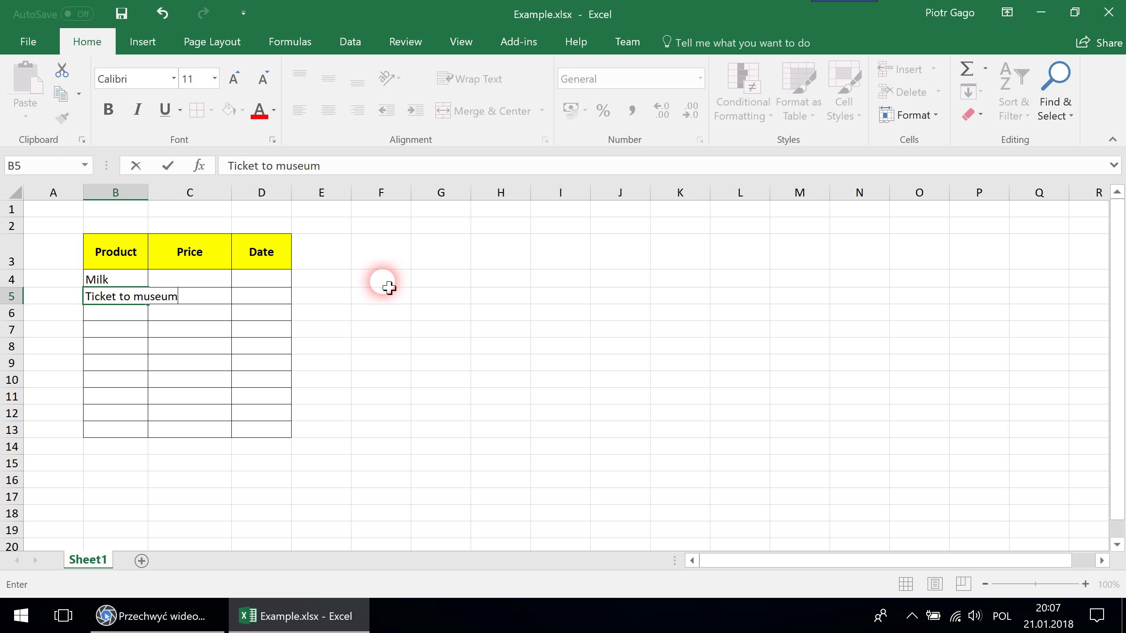
key(Return)
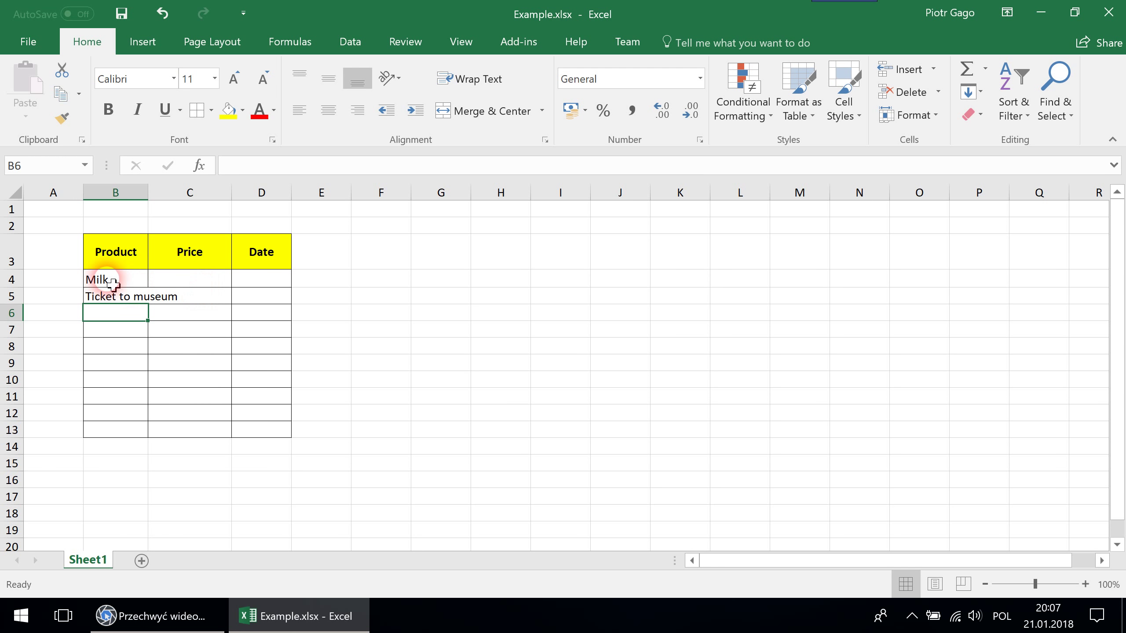
Make row 5 slightly taller and turn on text wrapping for cell B5
click(114, 297)
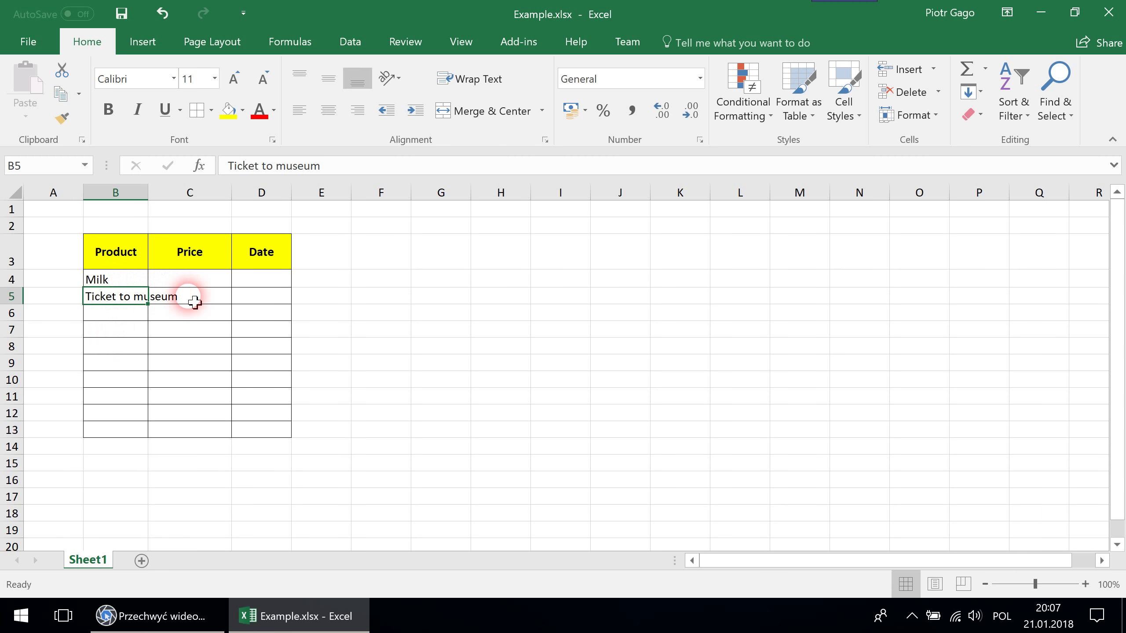
drag(16, 305, 17, 311)
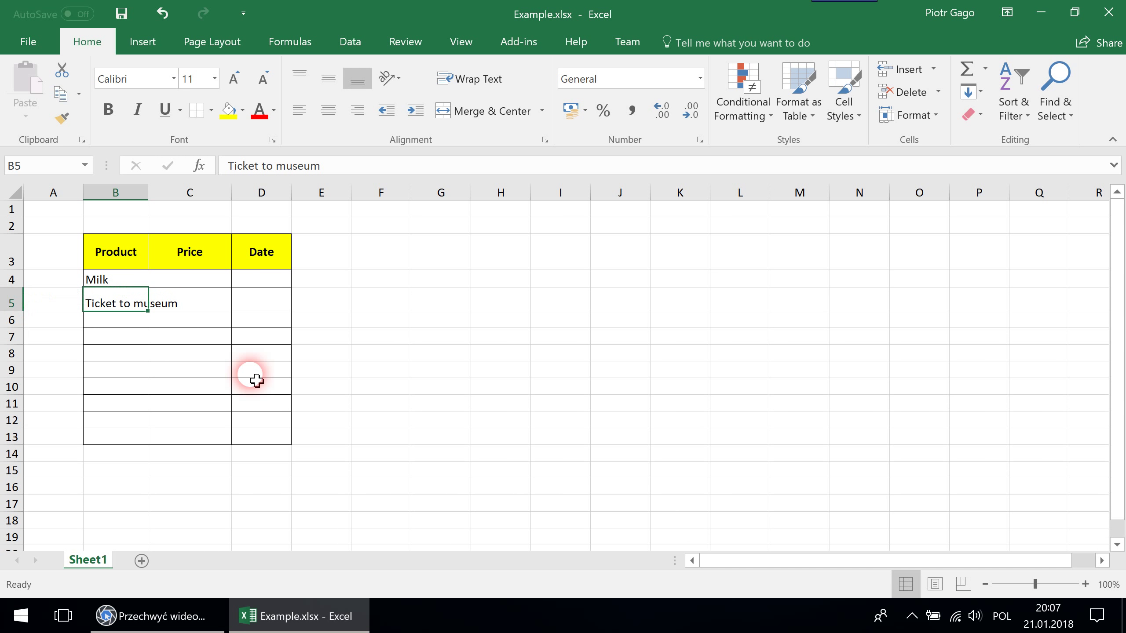
click(481, 81)
Widen column B and increase the height of row 5 to fit both lines of the wrapped text
drag(148, 193, 167, 192)
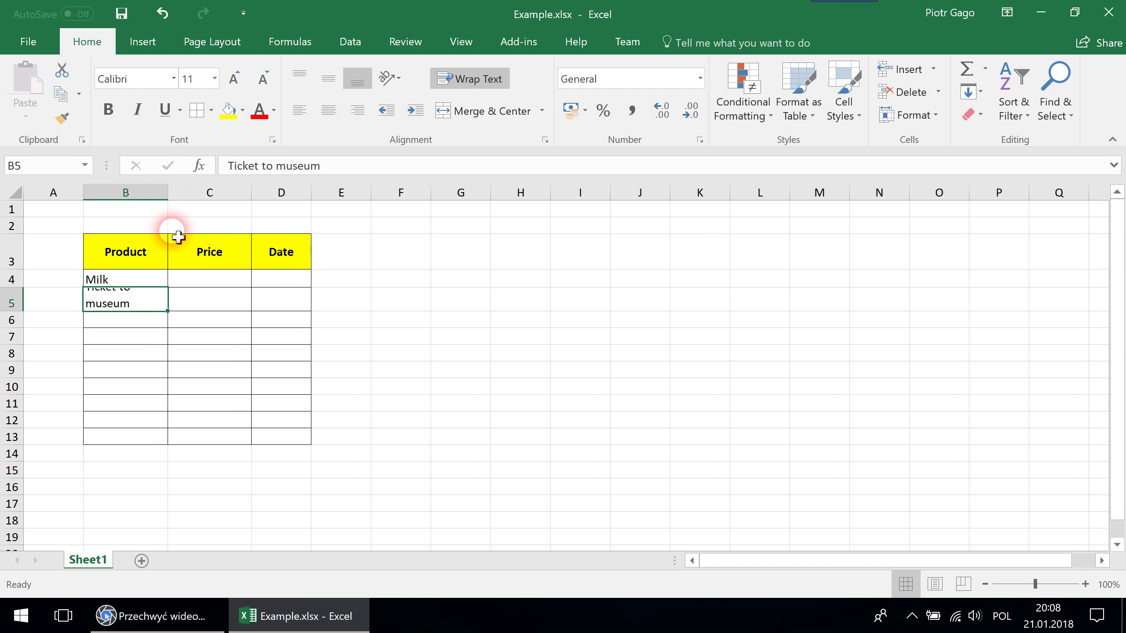
drag(13, 311, 19, 333)
click(135, 336)
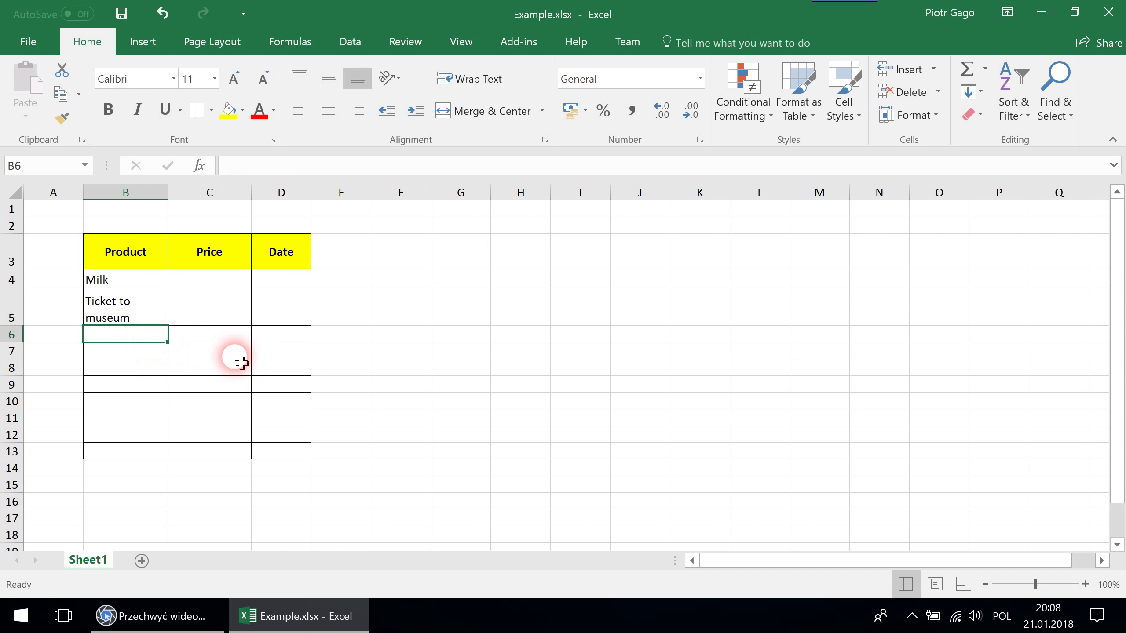
key(Down)
key(Down)
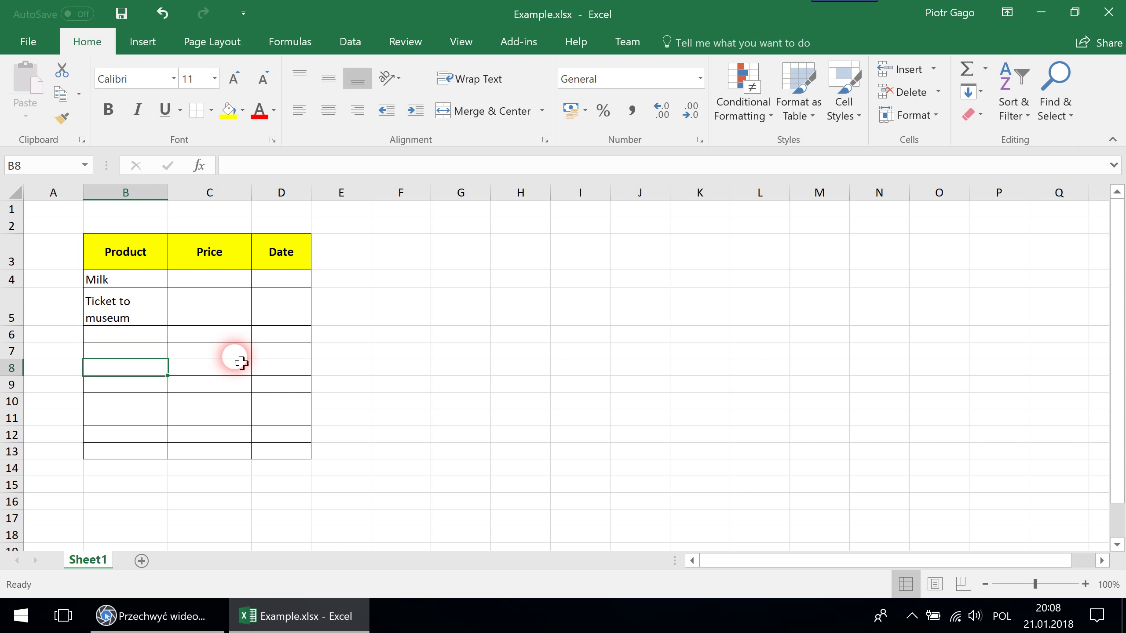
key(Up)
key(Up)
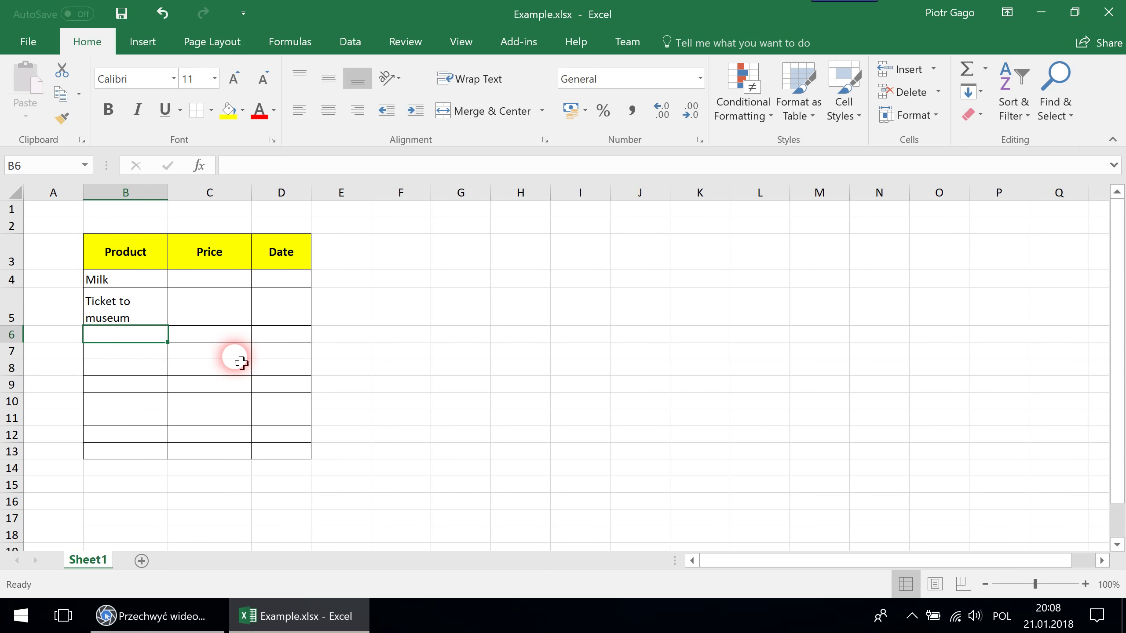
Enter the products Trip to Spain in B6, Tuition fee in B7 and Train ticket in B8
text(Trip to)
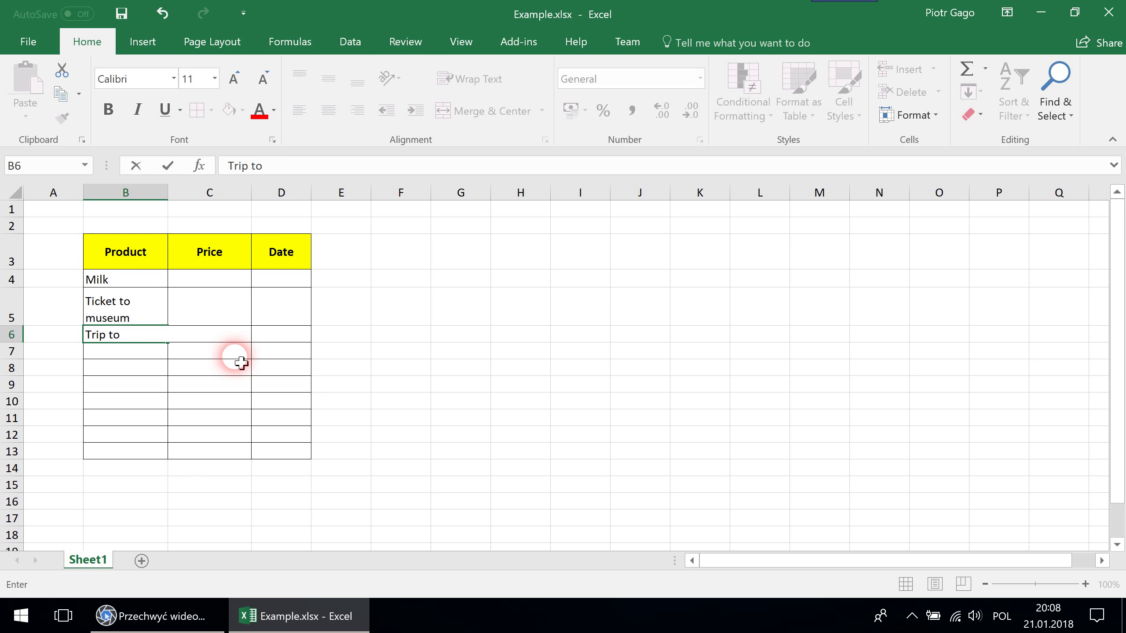
text( Spain)
key(Return)
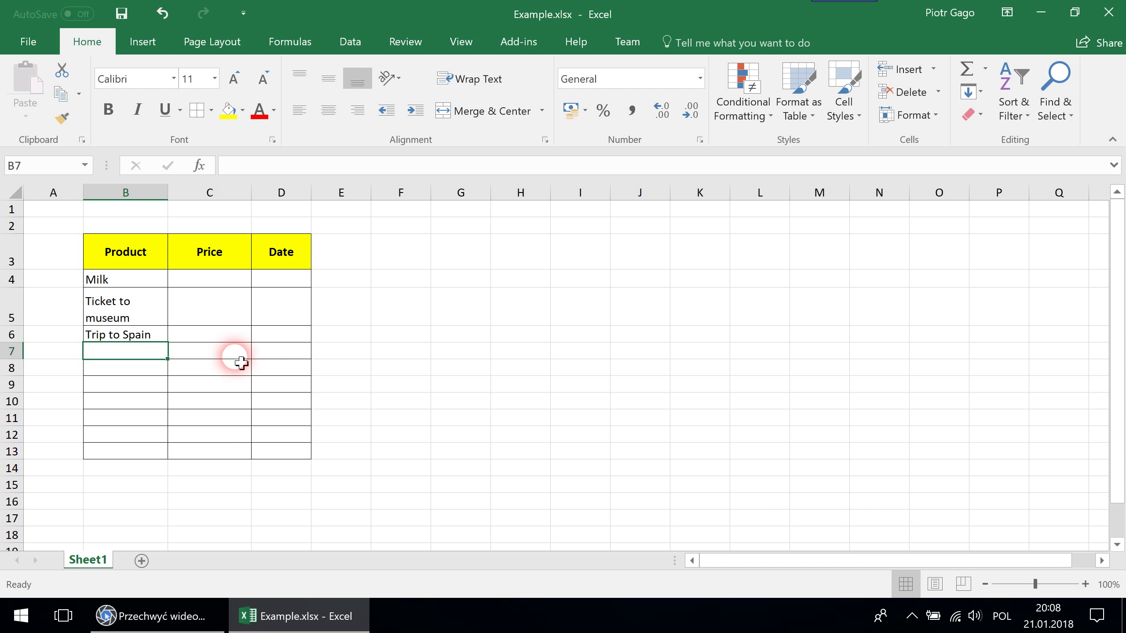
text(Tuiti)
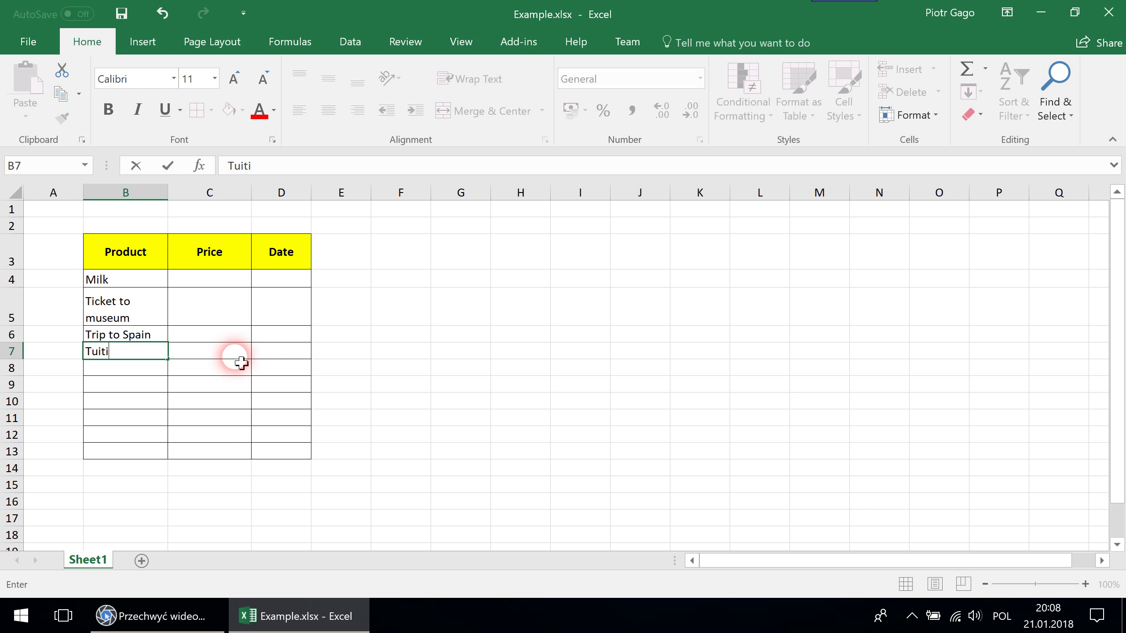
text(on fee)
key(Return)
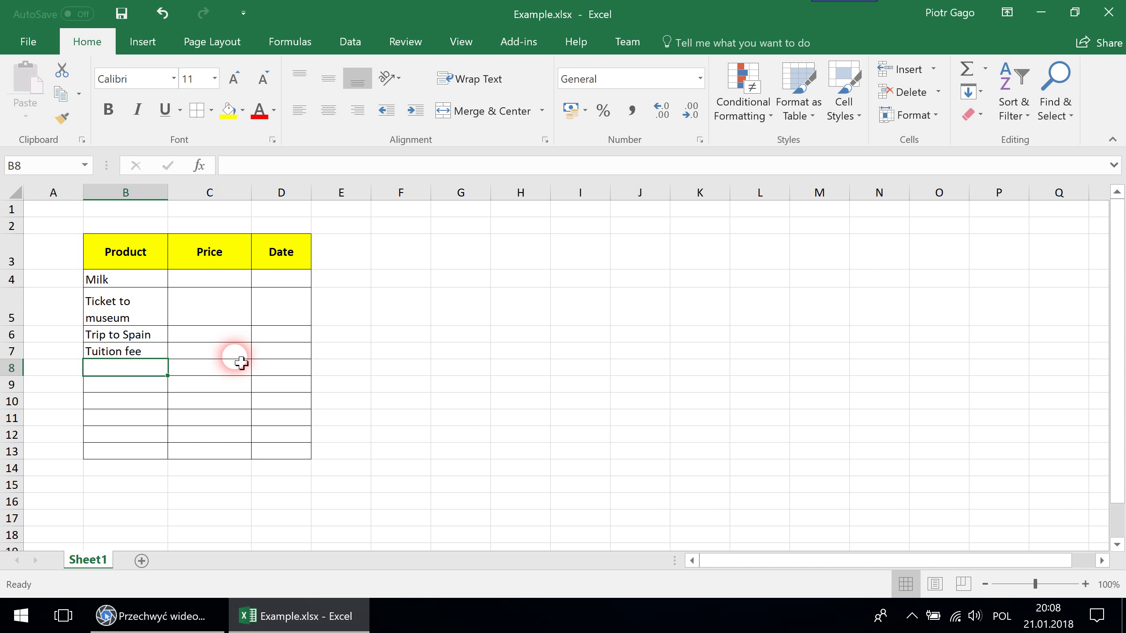
text(Train t)
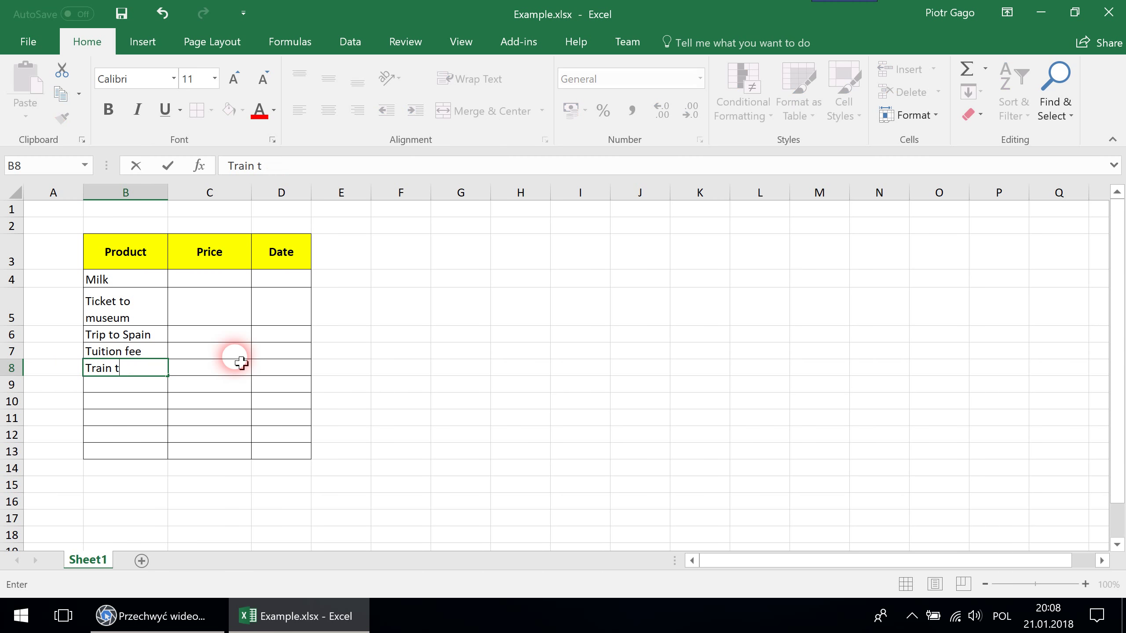
text(icket)
key(Return)
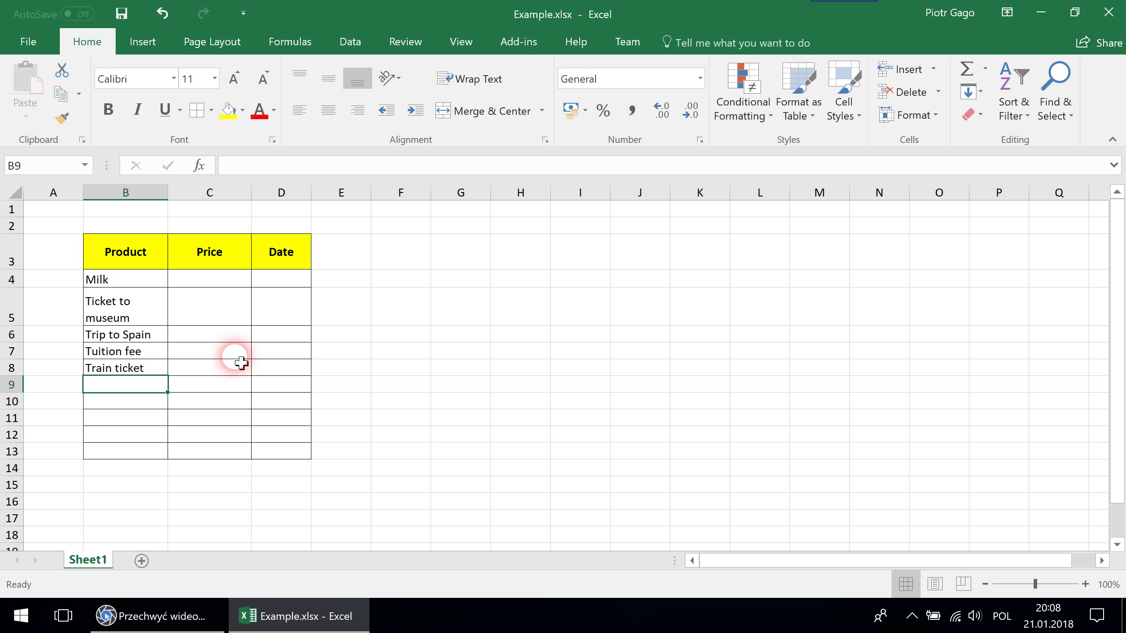
Enter the products Dinner in B9 and Electricity in B10
text(Dinner)
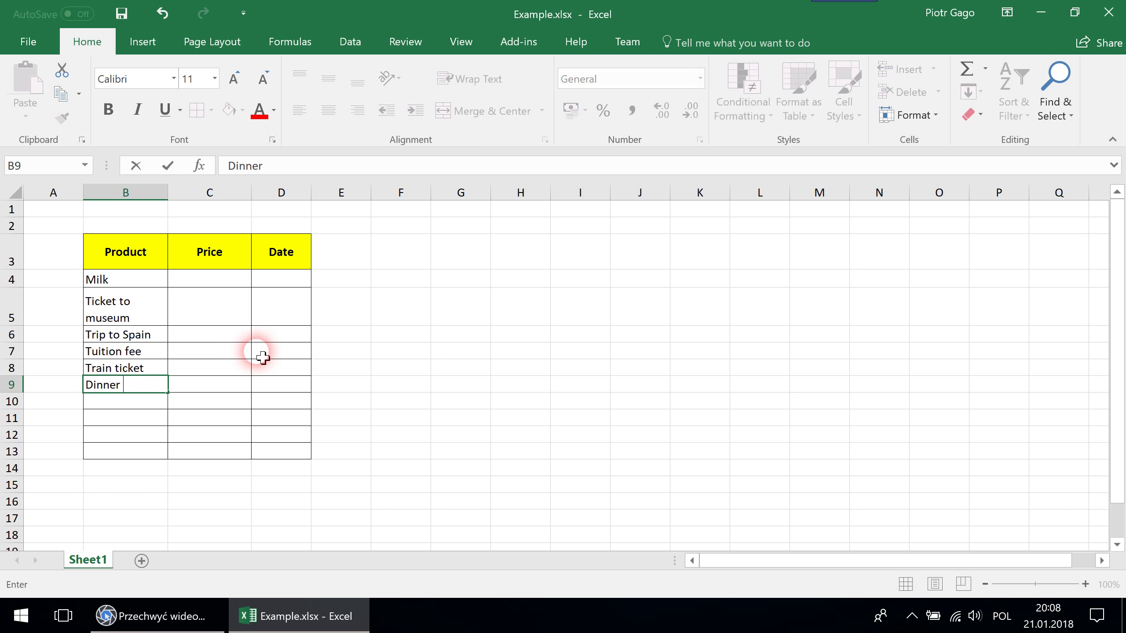
key(Return)
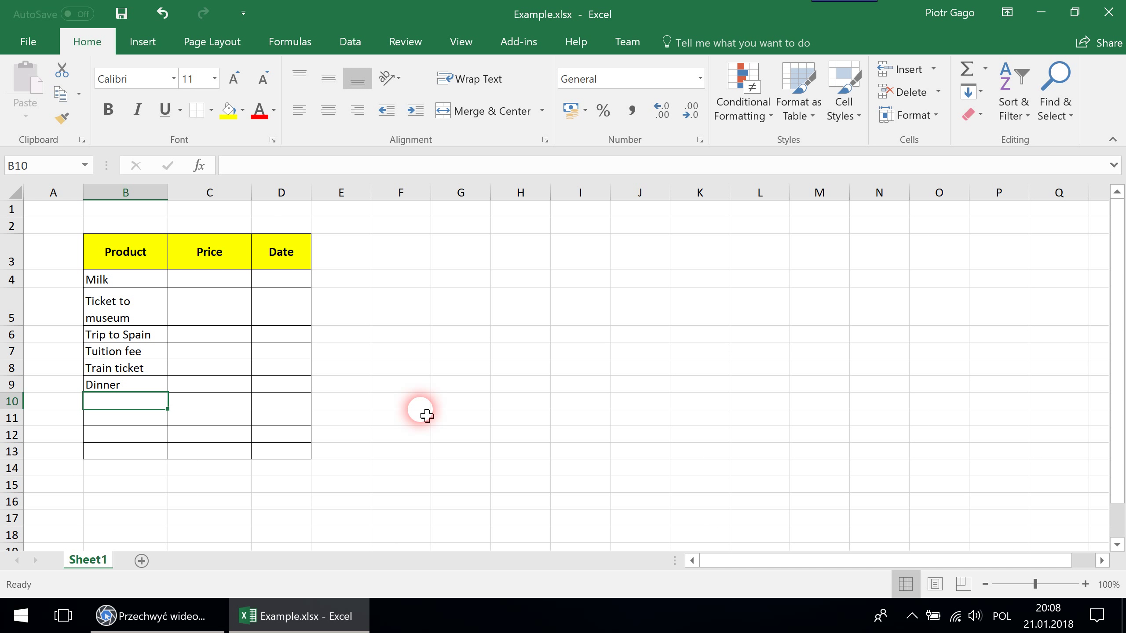
text(Electri)
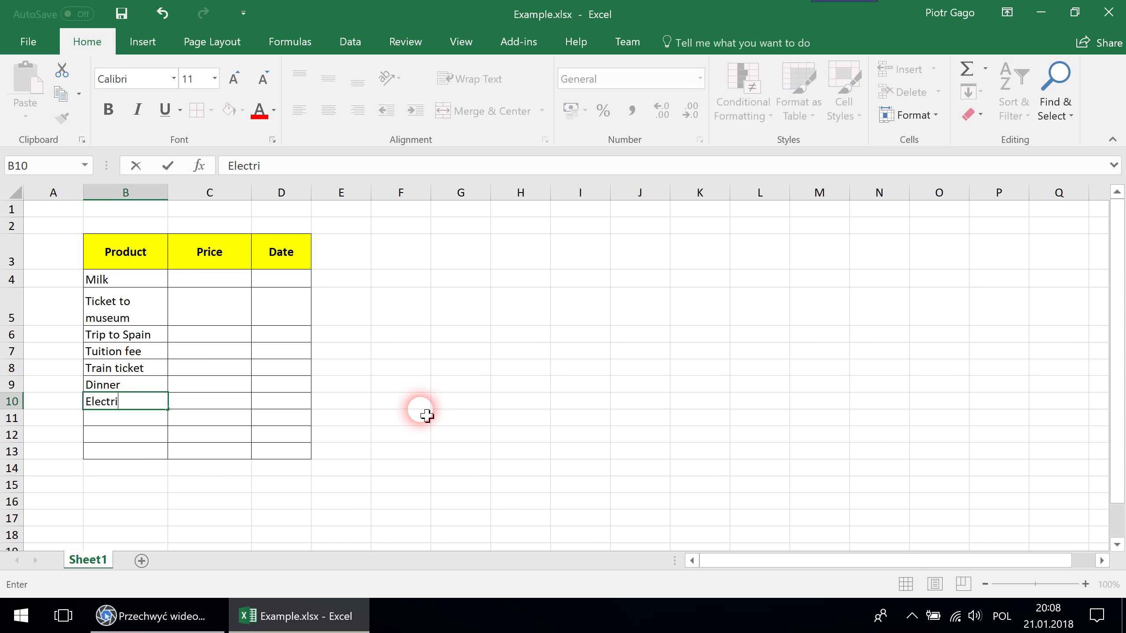
text(city)
key(Return)
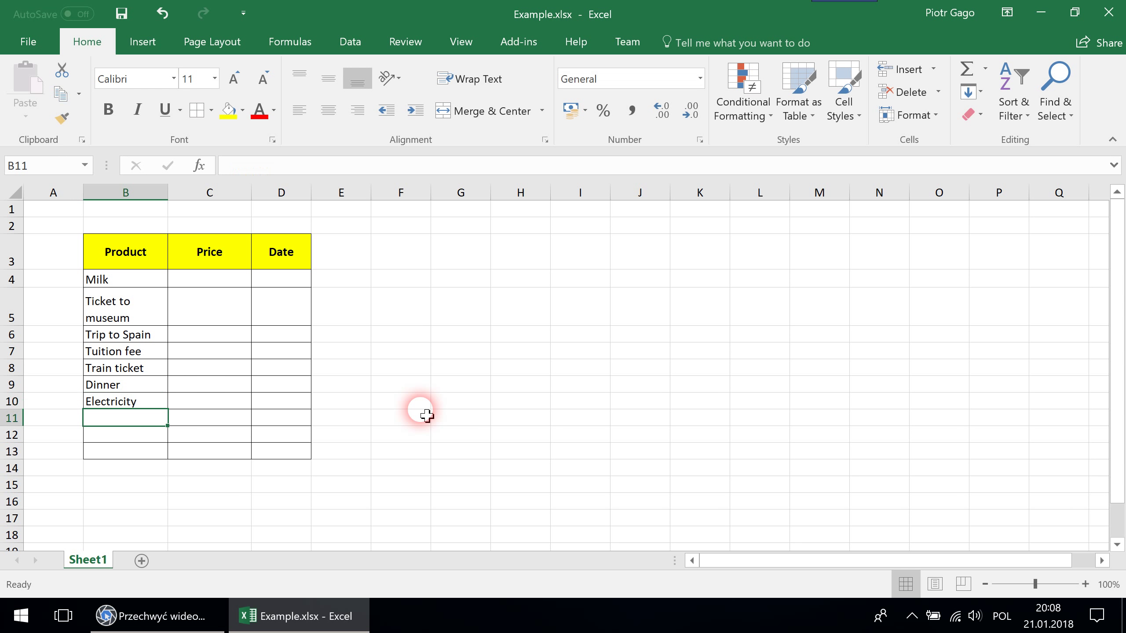
key(Up)
key(Up)
key(Right)
key(Up)
key(Up)
key(Up)
key(Up)
key(Up)
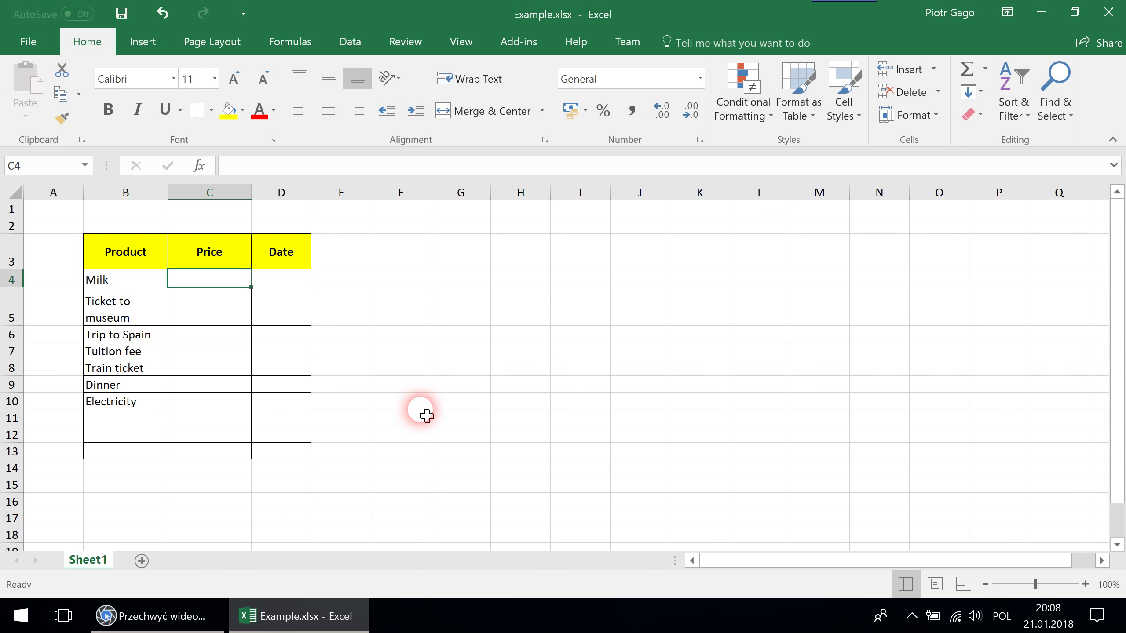
click(106, 279)
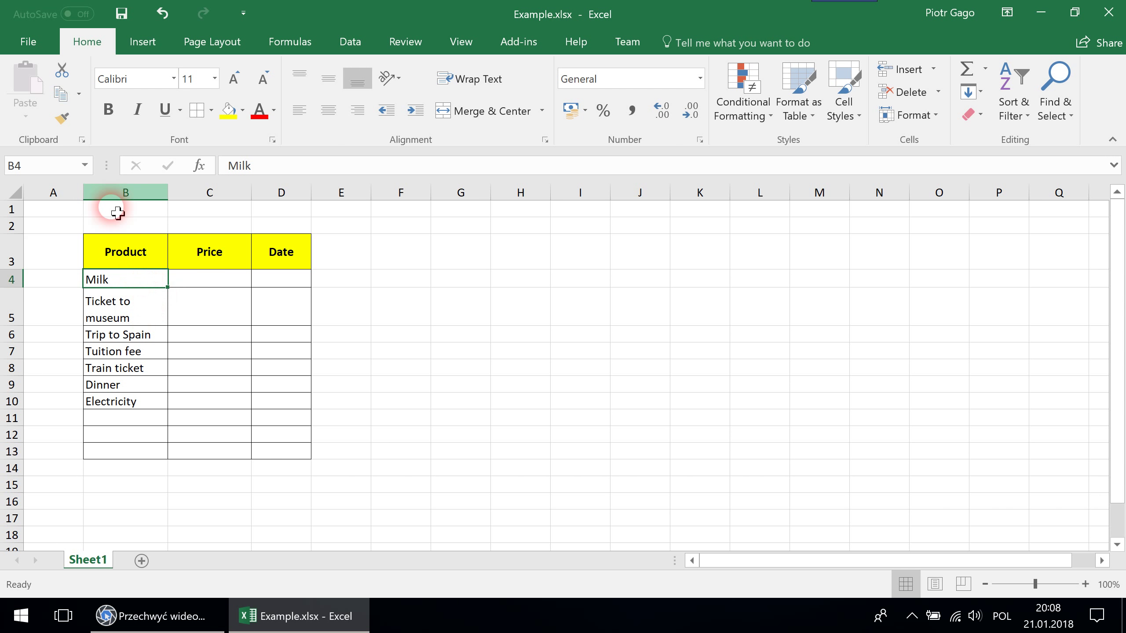
click(138, 295)
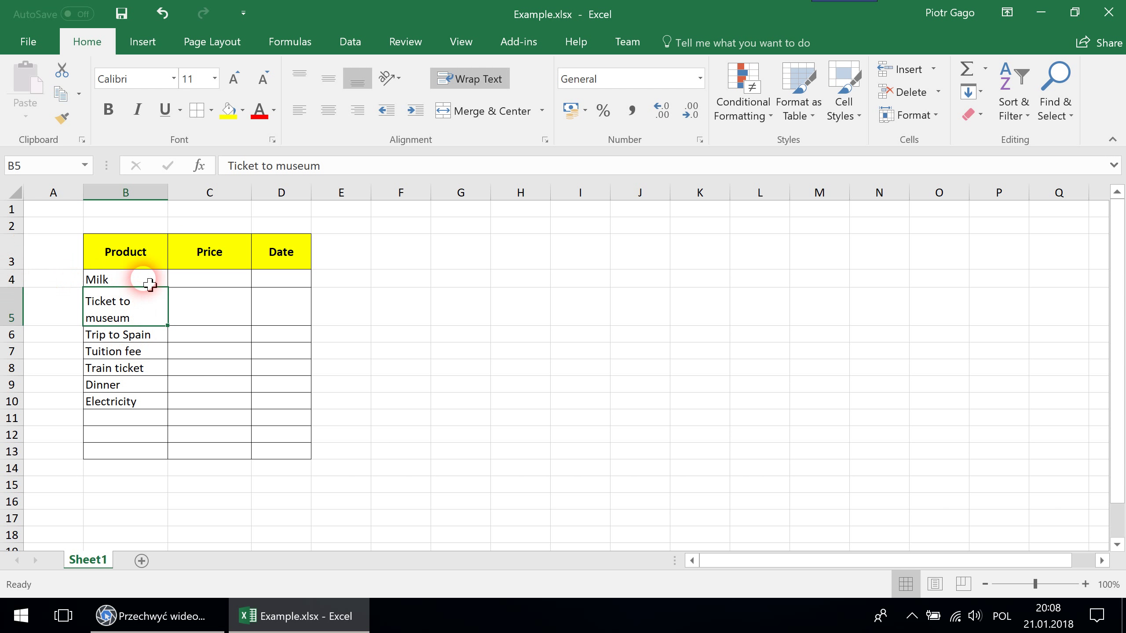
click(140, 280)
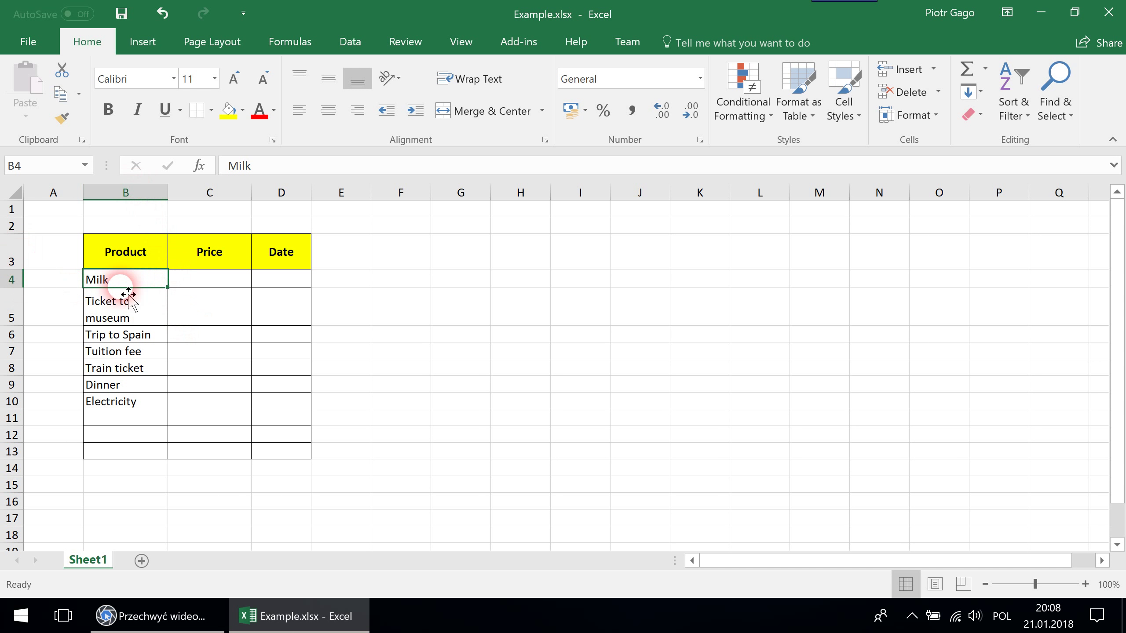
click(126, 310)
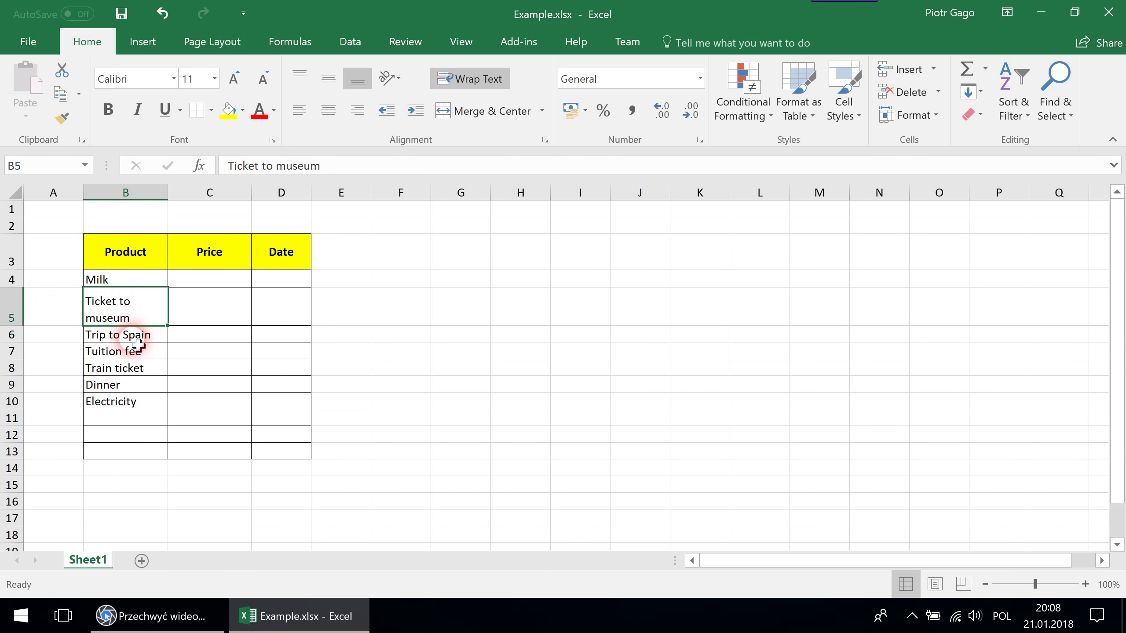
click(137, 338)
click(138, 315)
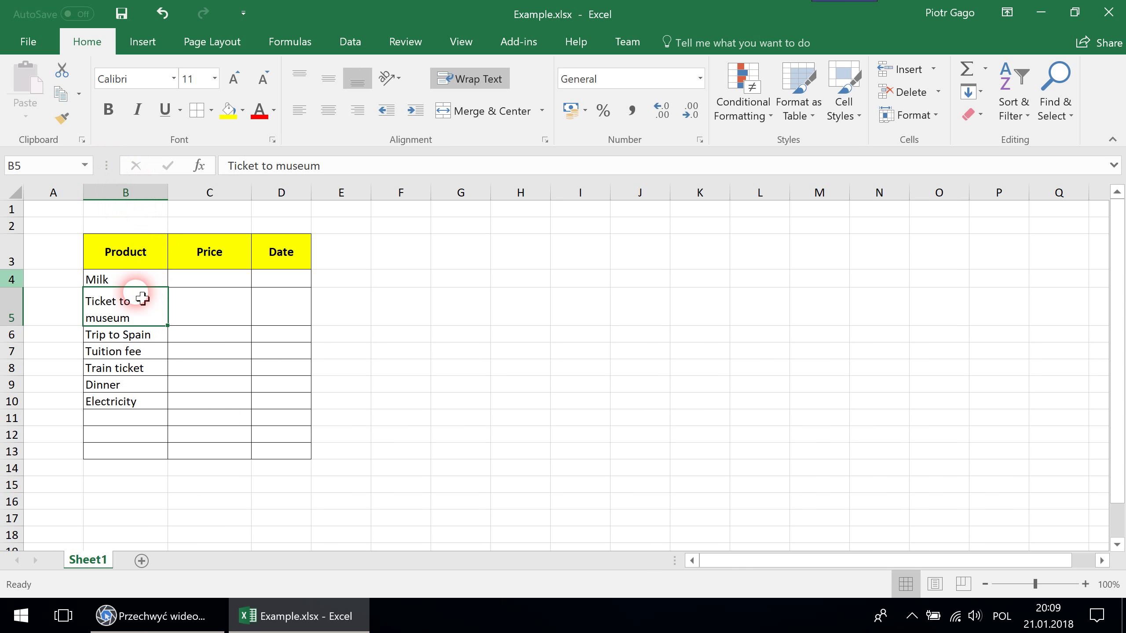
Enter the prices 120 for Milk in C4, 2200 for the museum ticket in C5 and 3400 for the Spain trip in C6
click(223, 278)
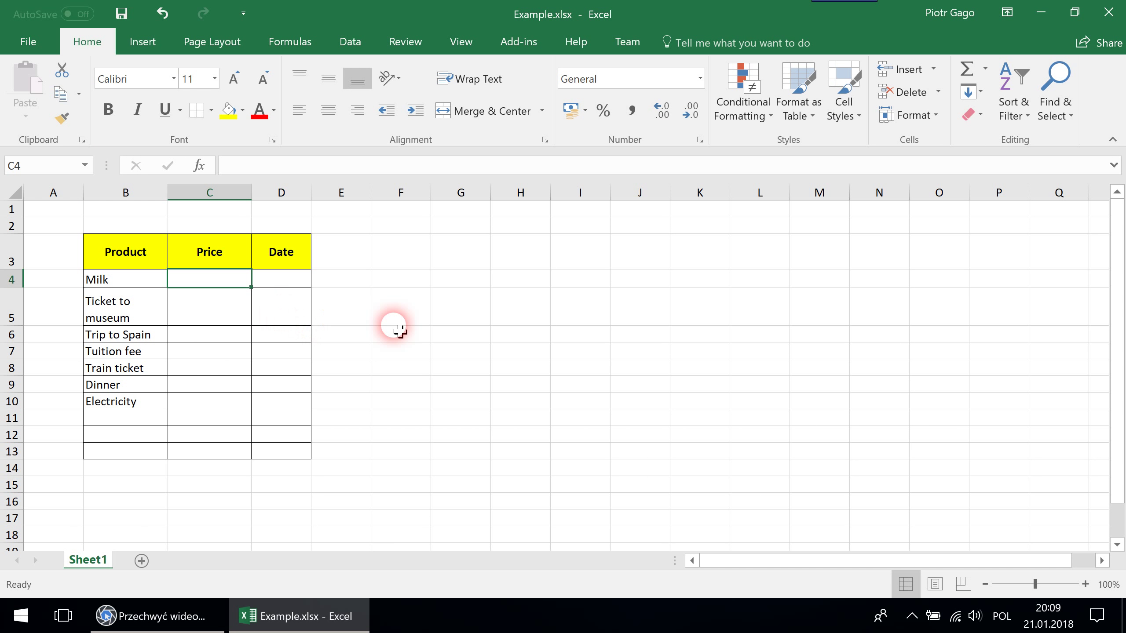
text(120)
key(Return)
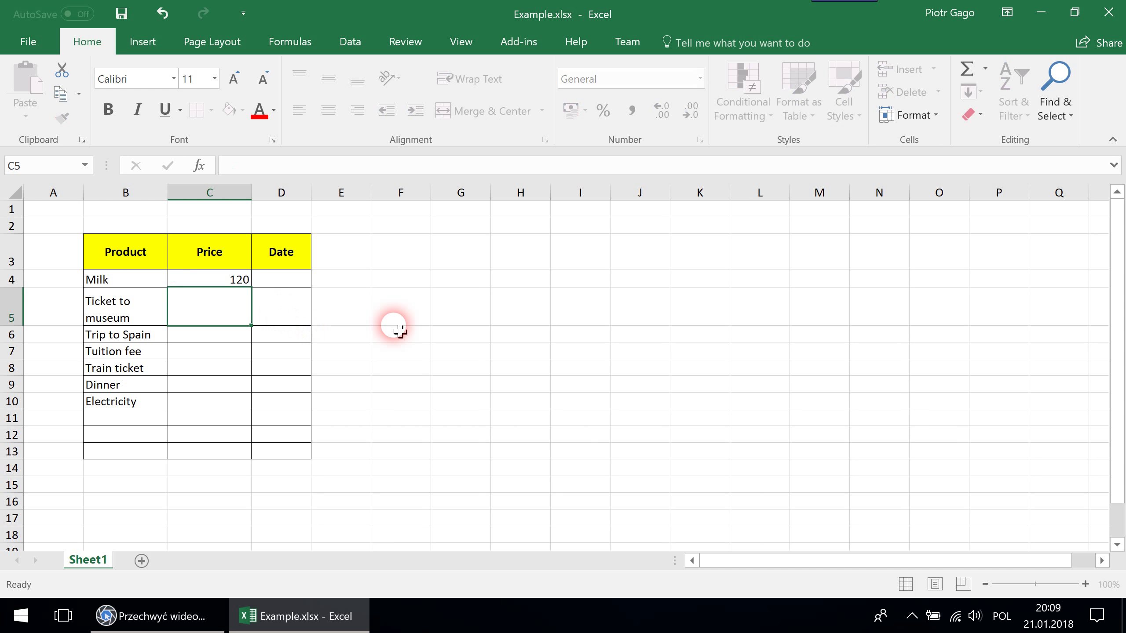
text(2200)
key(Return)
text(2)
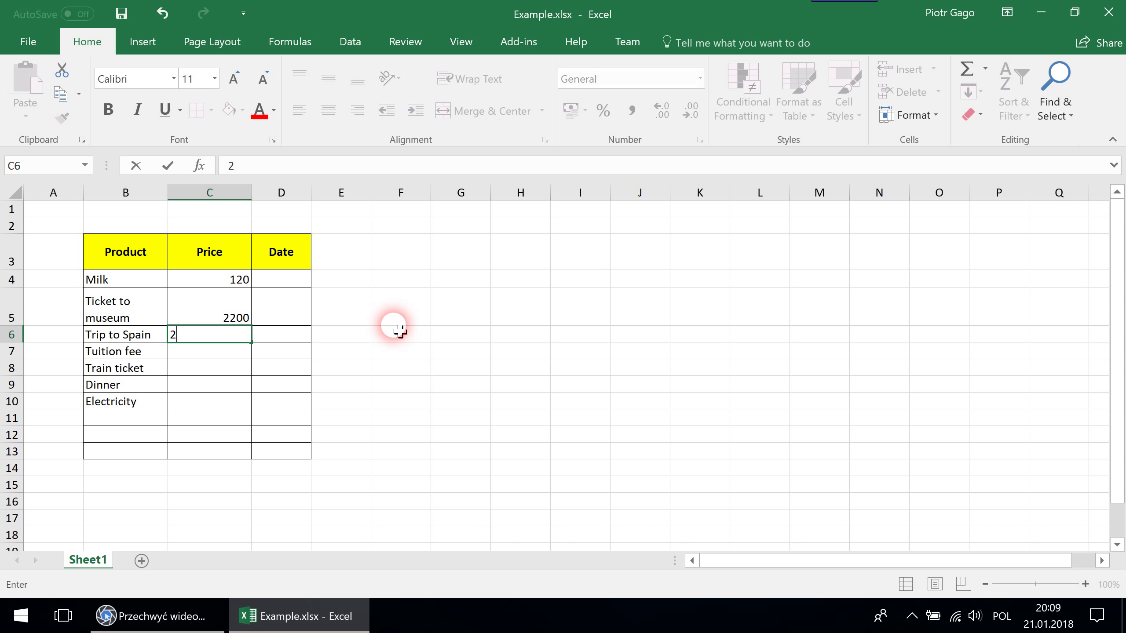
text(400)
key(Return)
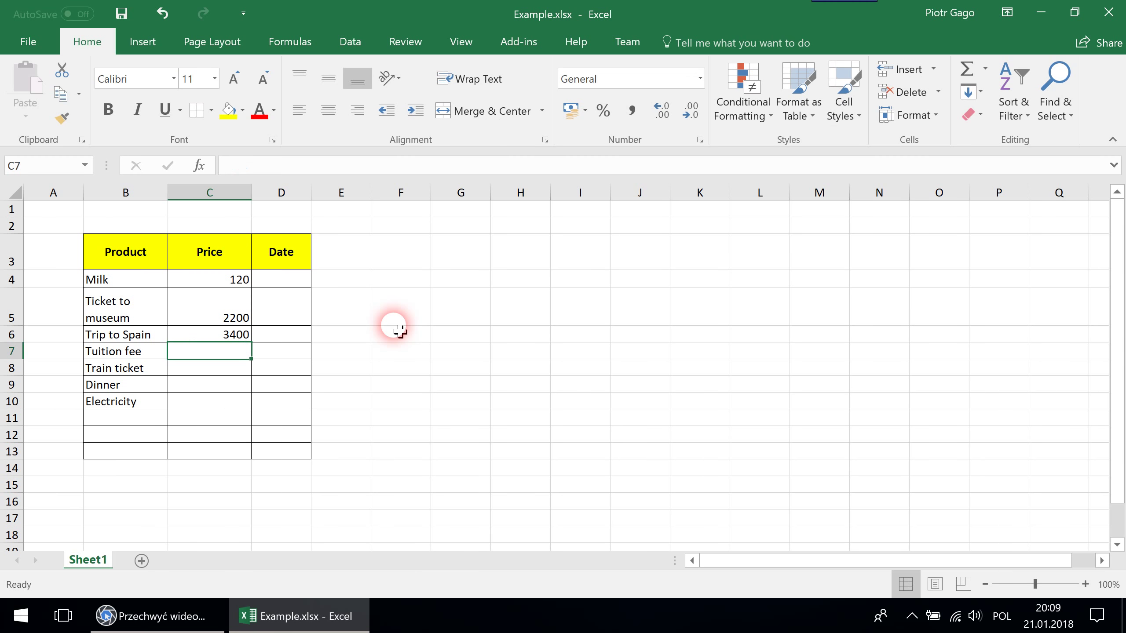
Enter the prices 300 for Tuition fee in C7, 20 for Train ticket in C8 and 40 for Dinner in C9
text(300)
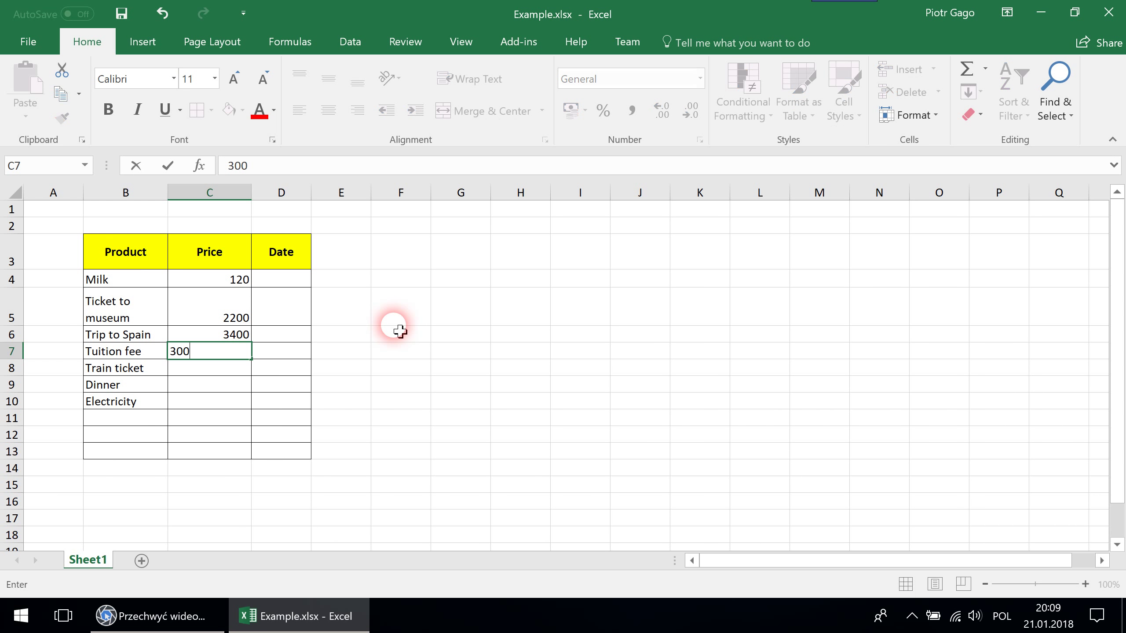
key(Return)
text(20)
key(Return)
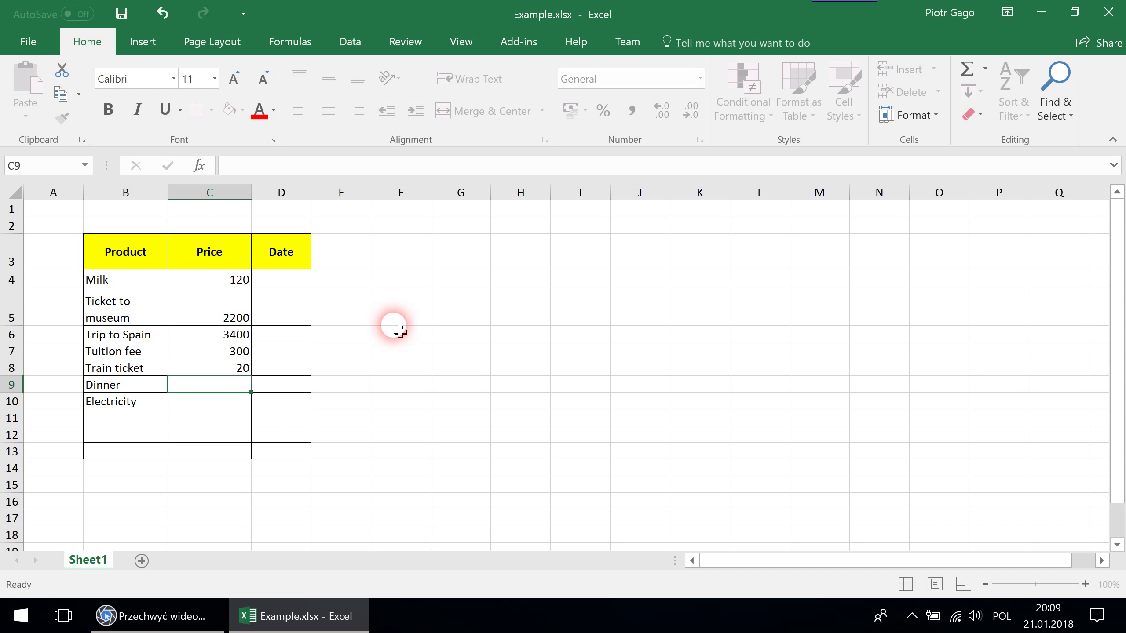
text(40)
key(Return)
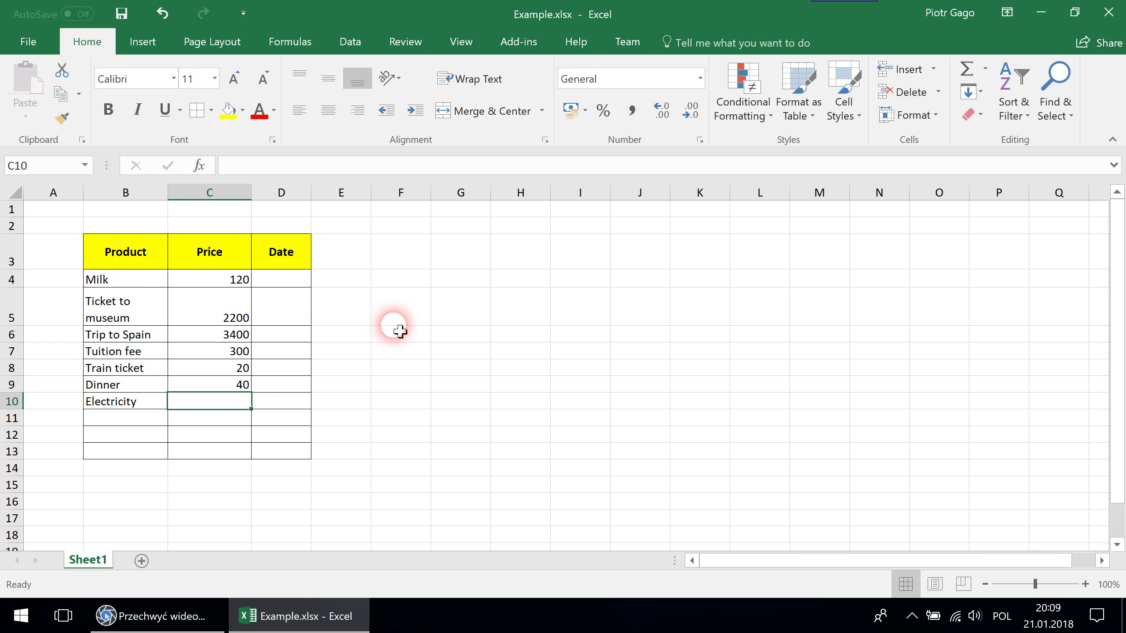
Enter 1240.20 as the Electricity price in C10 and replace its decimal point with a comma
text(1240.20)
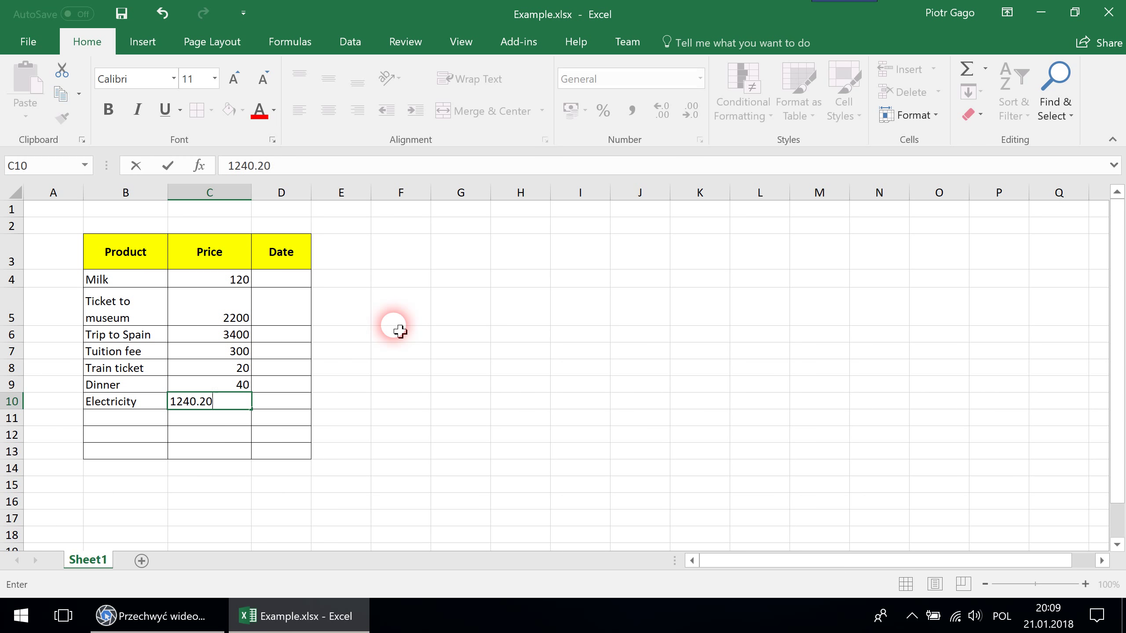
key(Return)
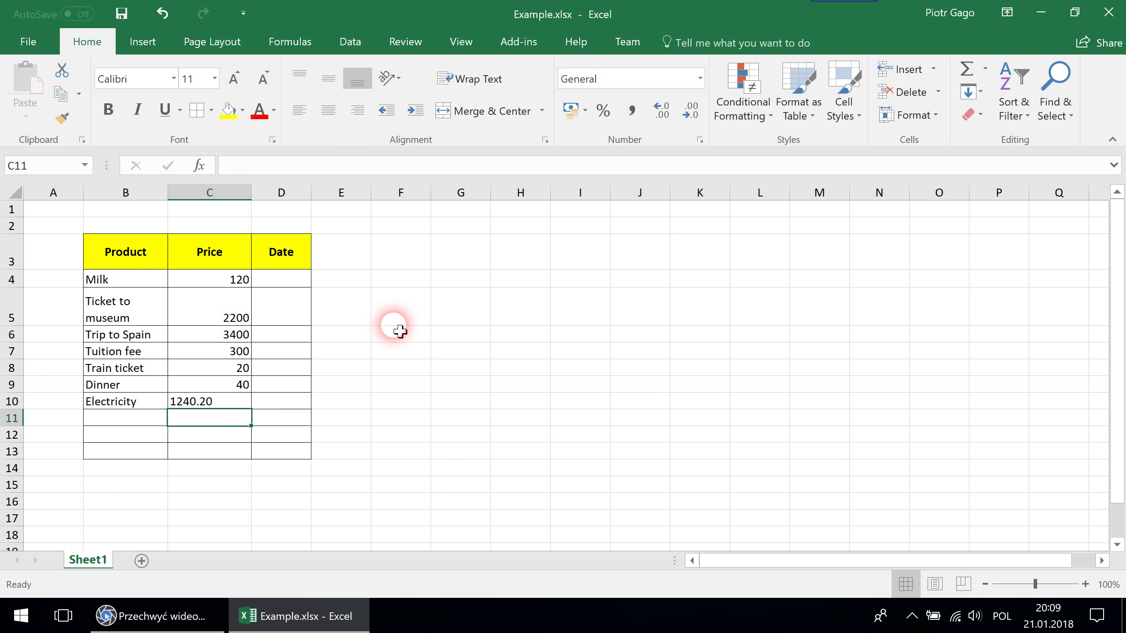
key(Up)
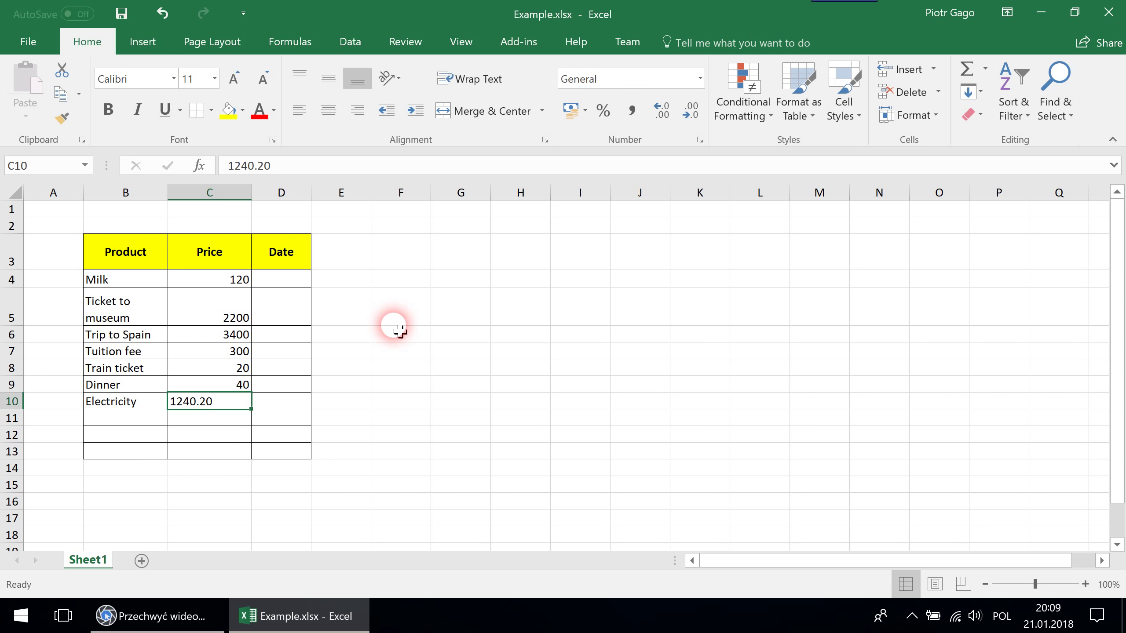
click(260, 165)
key(BackSpace)
text(,)
key(Return)
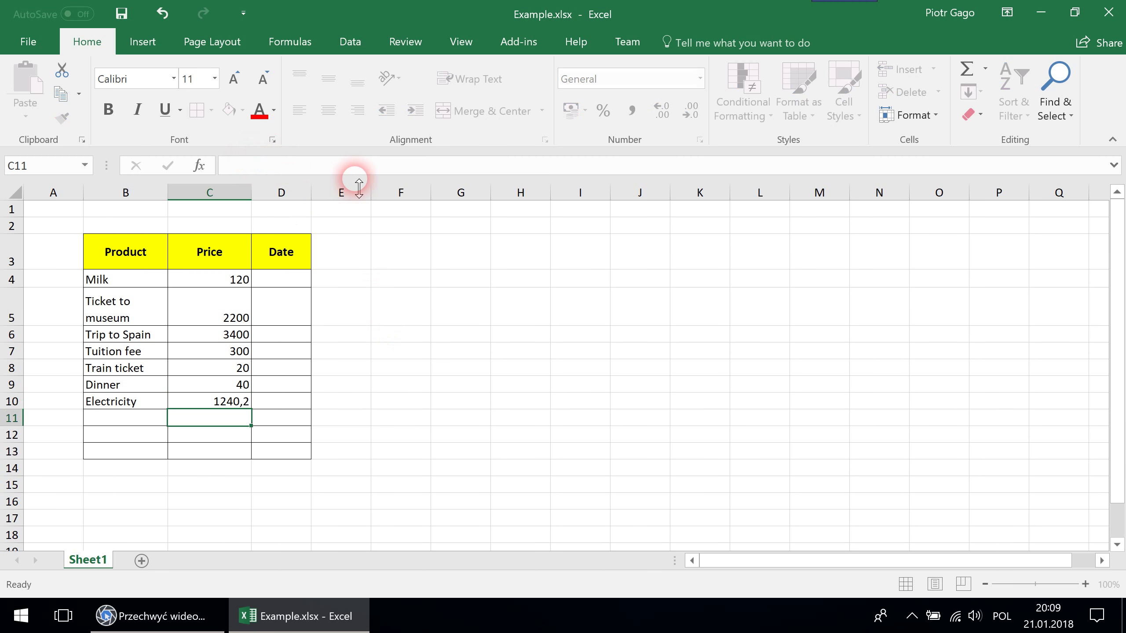
key(Up)
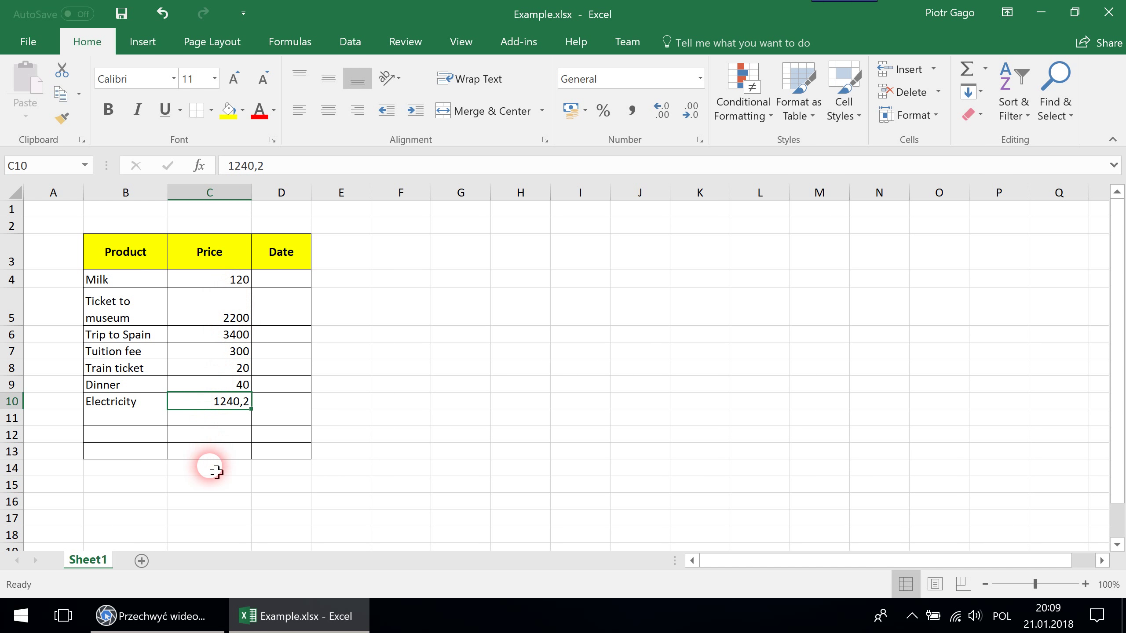
mouse_move(219, 280)
mouse_down()
mouse_move(220, 439)
mouse_move(212, 279)
mouse_up()
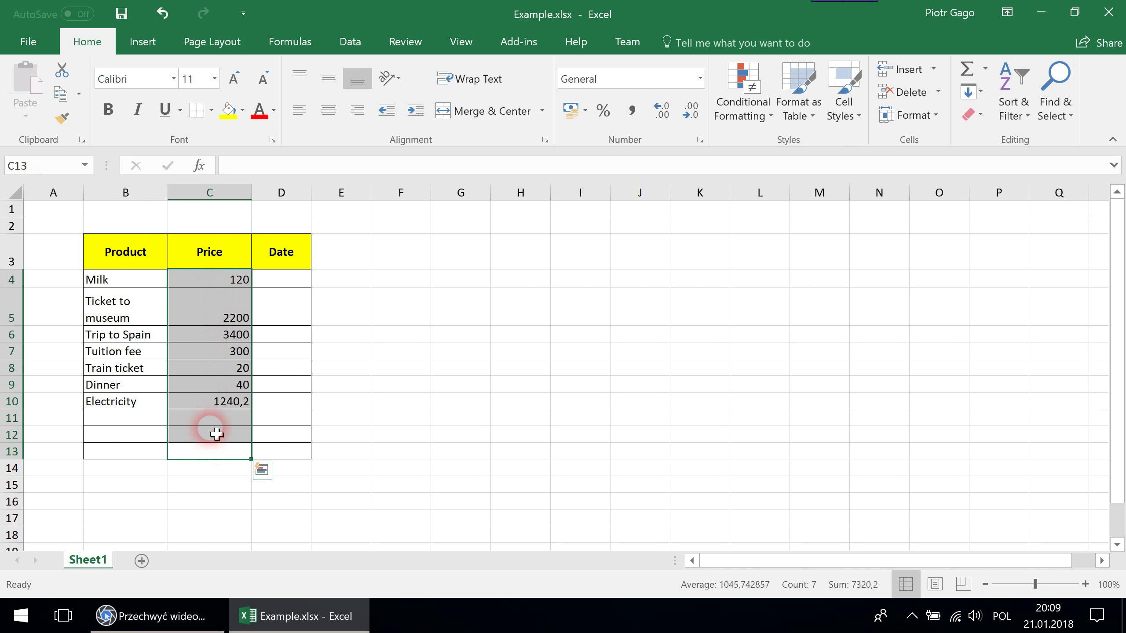
drag(122, 280, 133, 458)
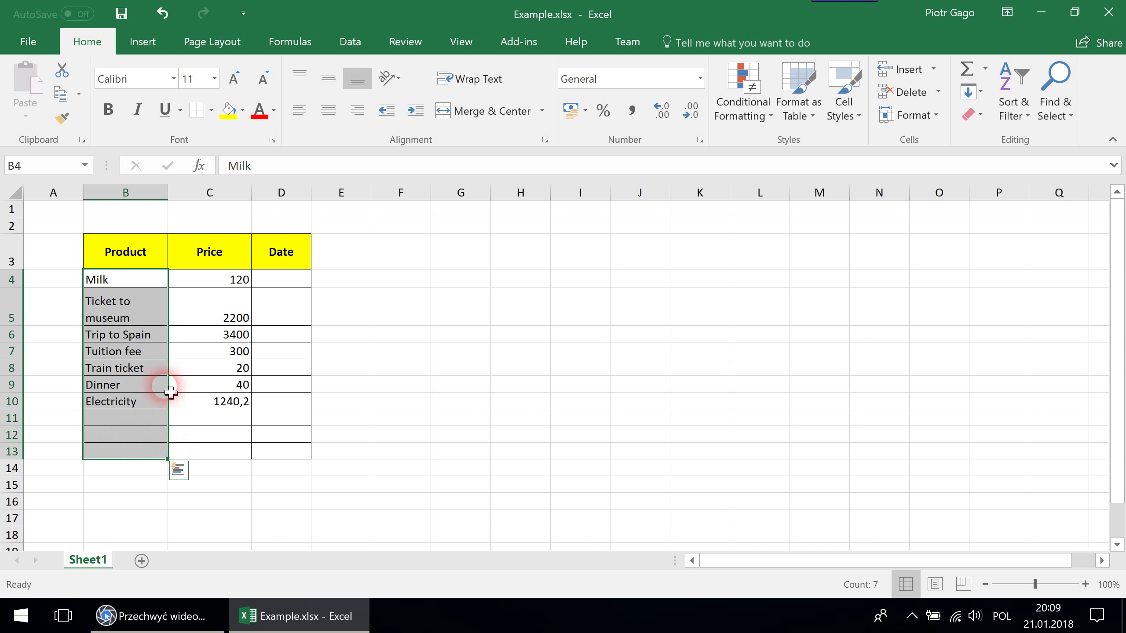
Open the cell formatting settings for the price cells C4:C13
drag(209, 451, 231, 284)
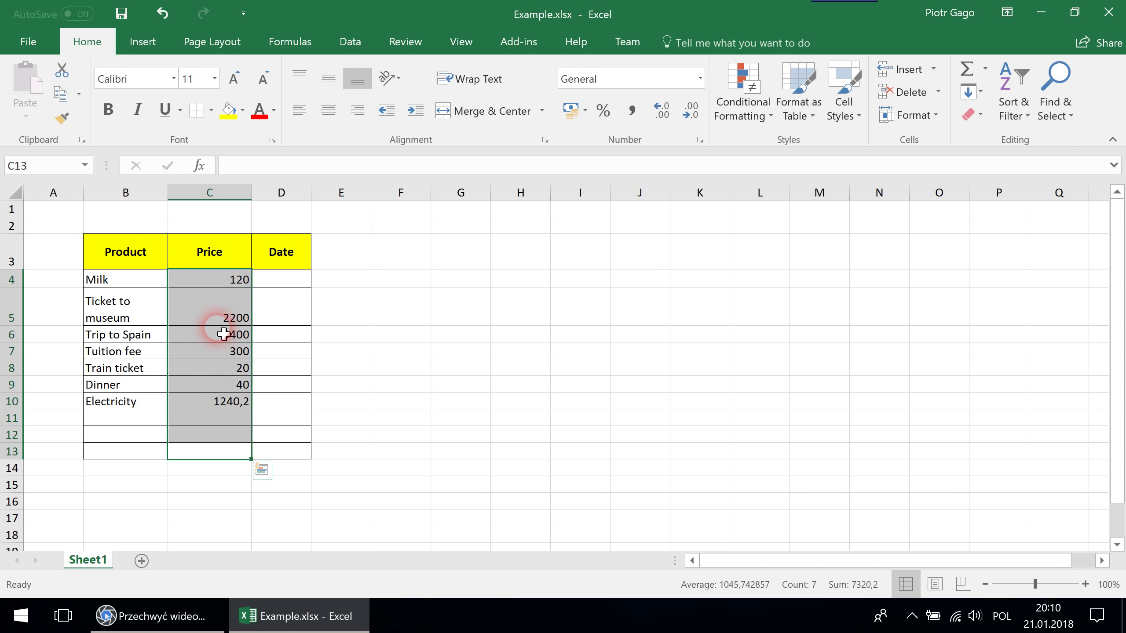
drag(222, 334, 221, 286)
right_click(217, 286)
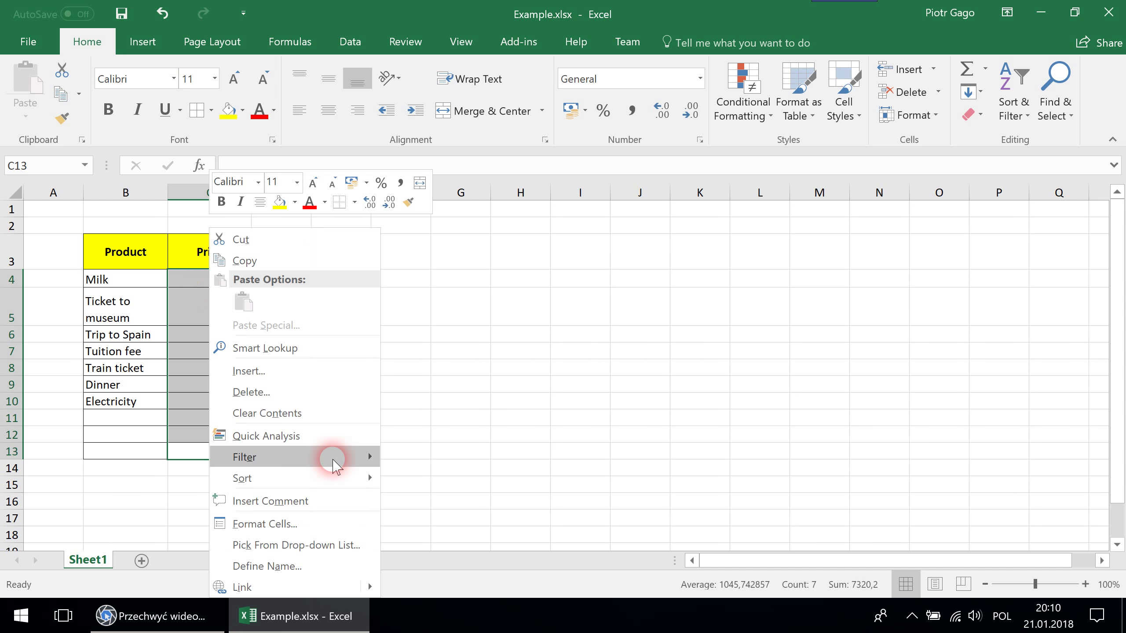
click(296, 525)
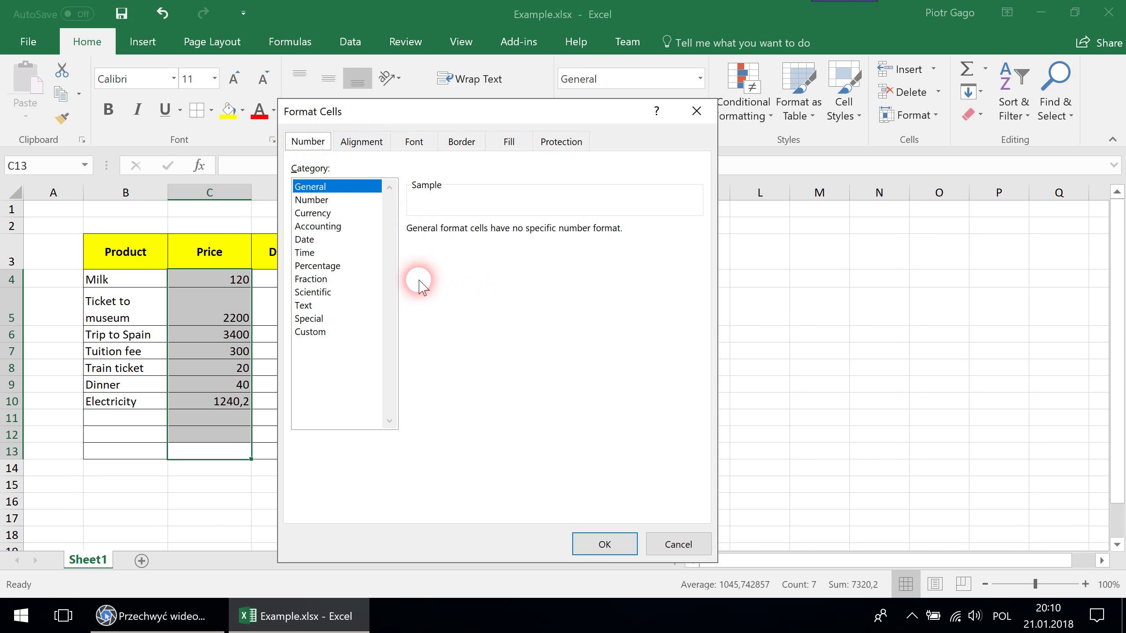
drag(437, 108, 436, 96)
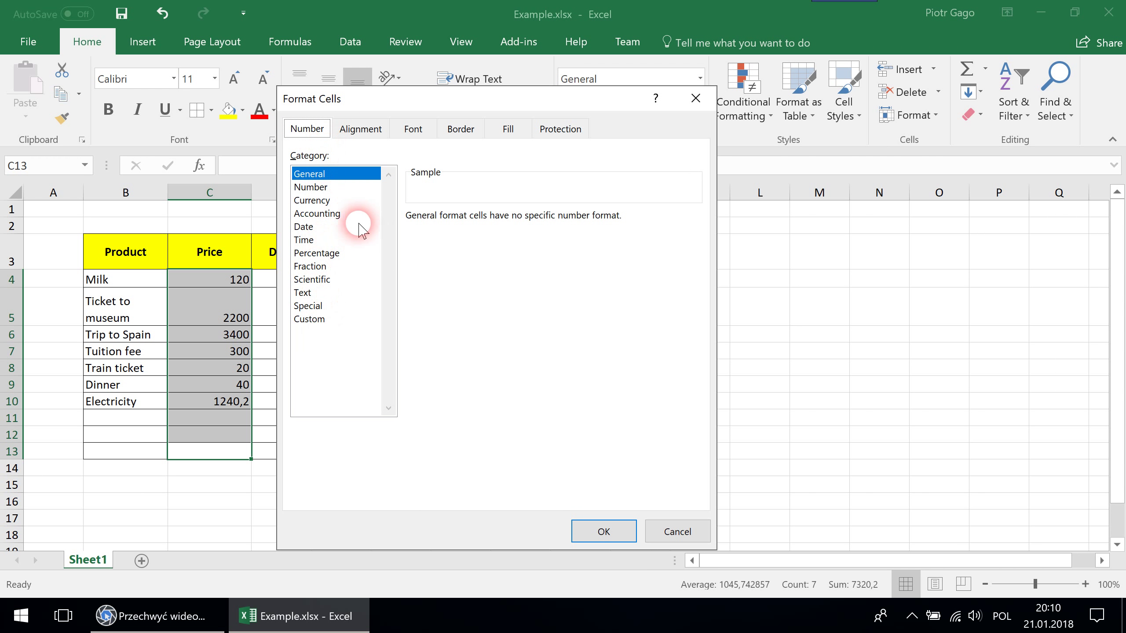
Review the Number, Currency, Accounting, Date, Time and Percentage format categories and their options
click(318, 188)
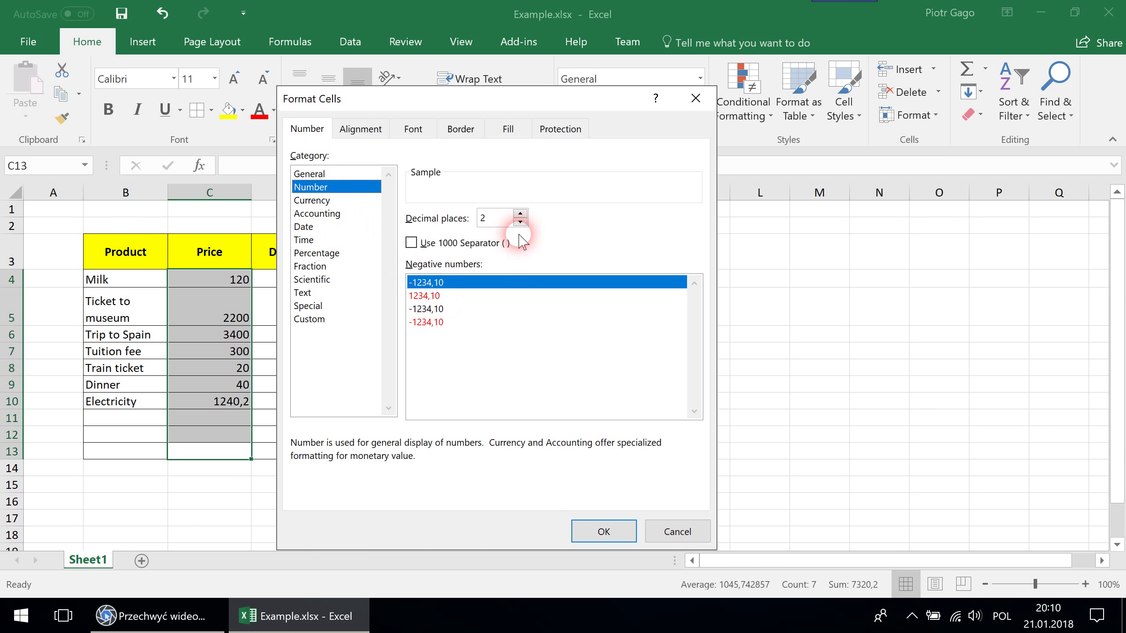
click(519, 213)
click(520, 222)
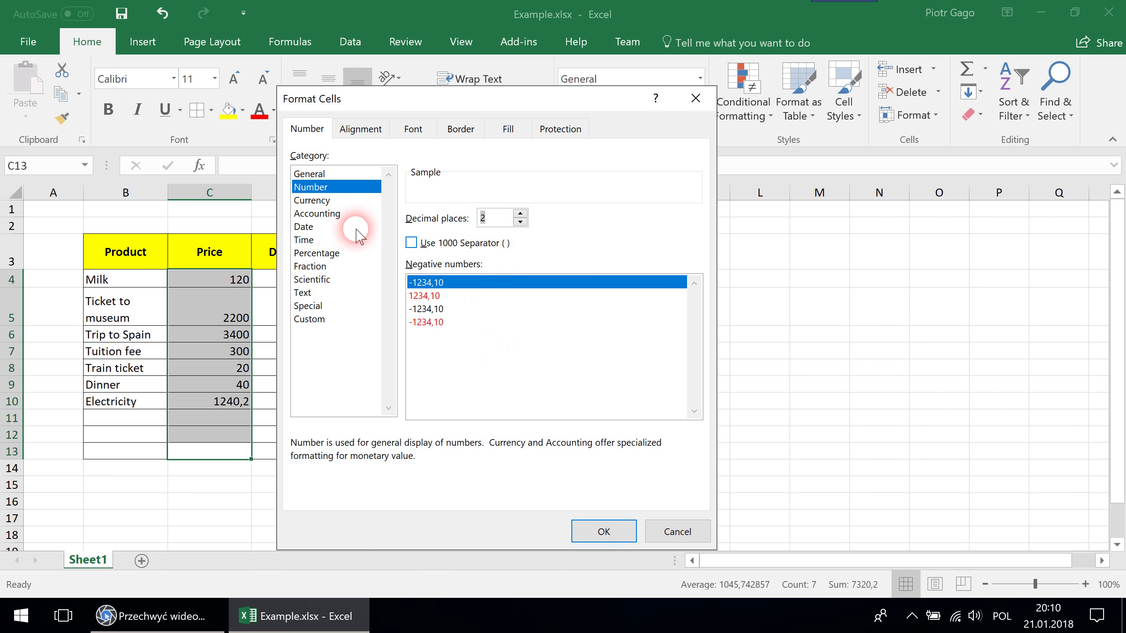
click(326, 200)
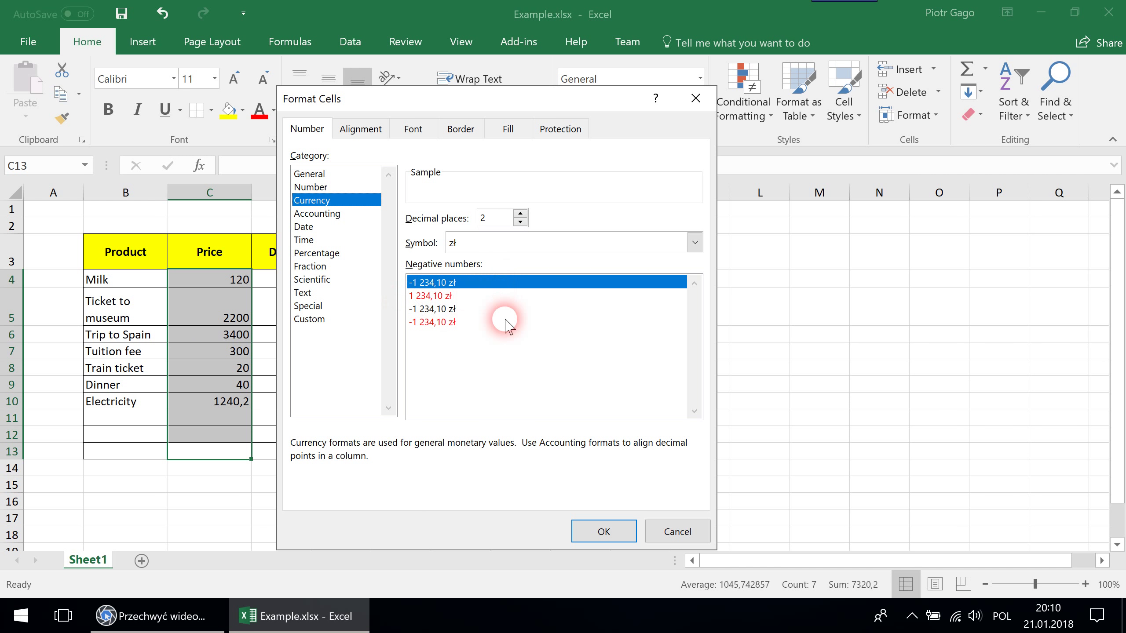
click(327, 215)
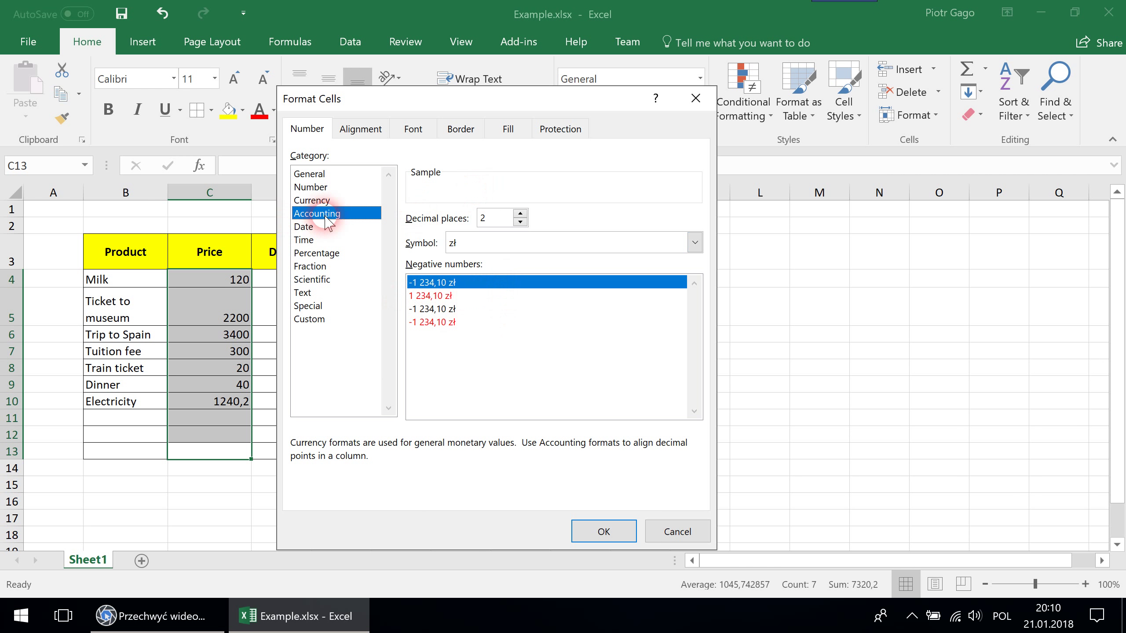
click(314, 228)
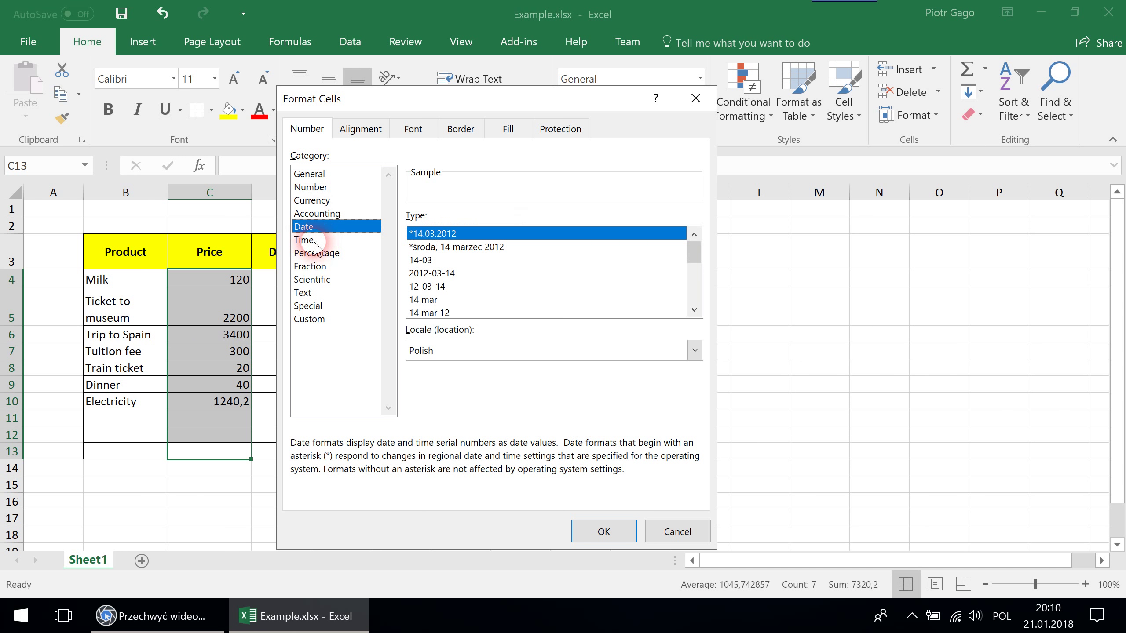
click(314, 241)
click(317, 253)
click(335, 335)
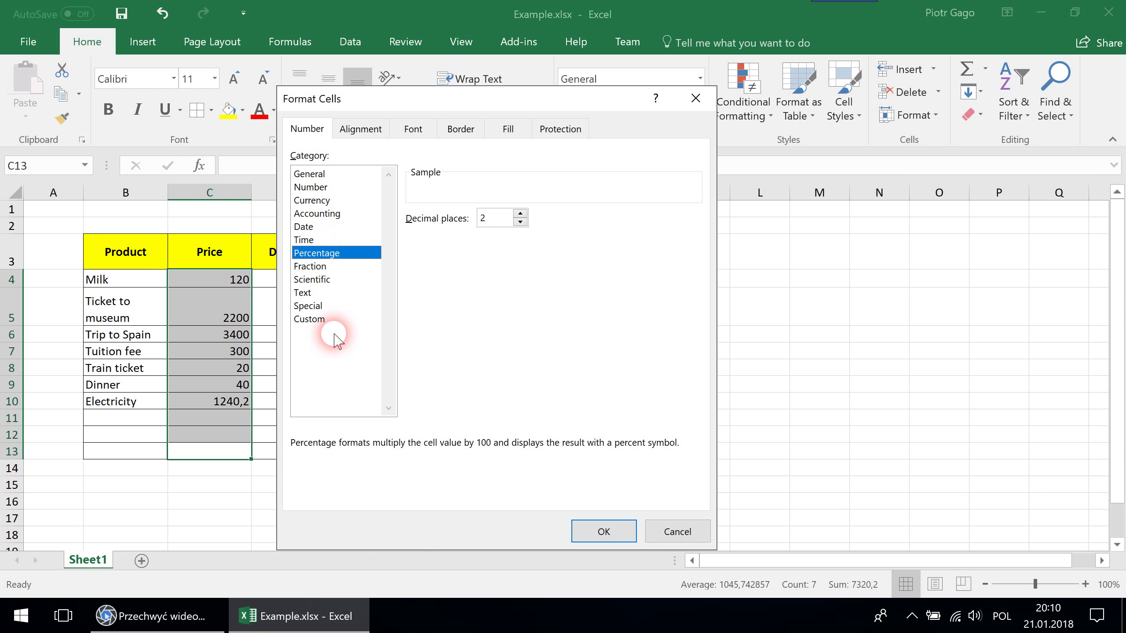
Format the selected price cells as Currency with 2 decimal places and the zł symbol
click(310, 213)
click(356, 201)
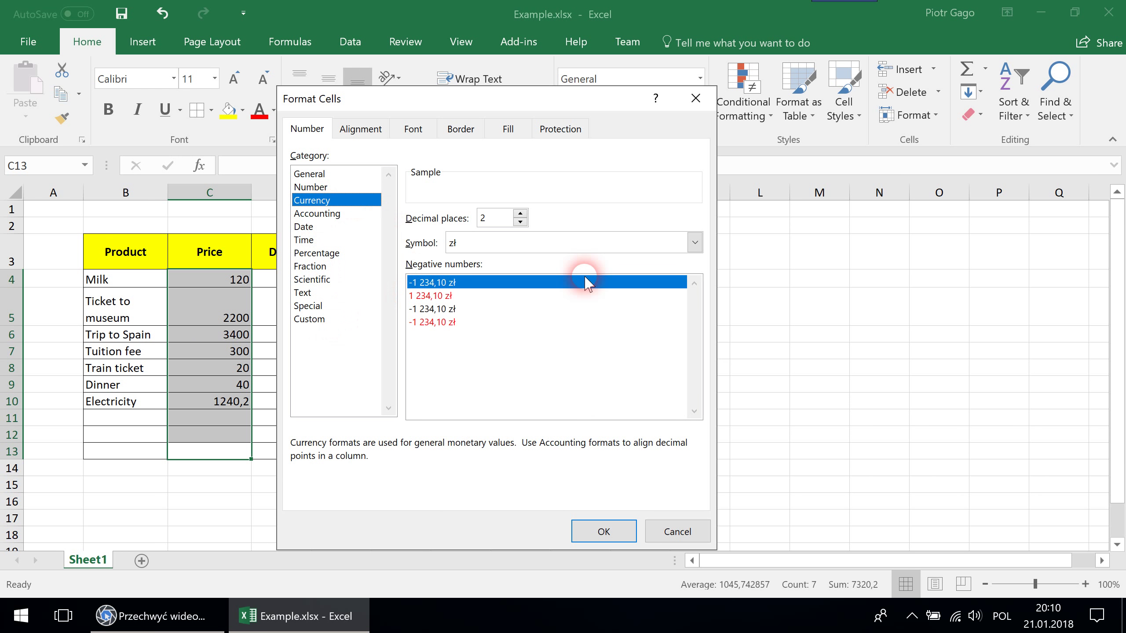
click(617, 536)
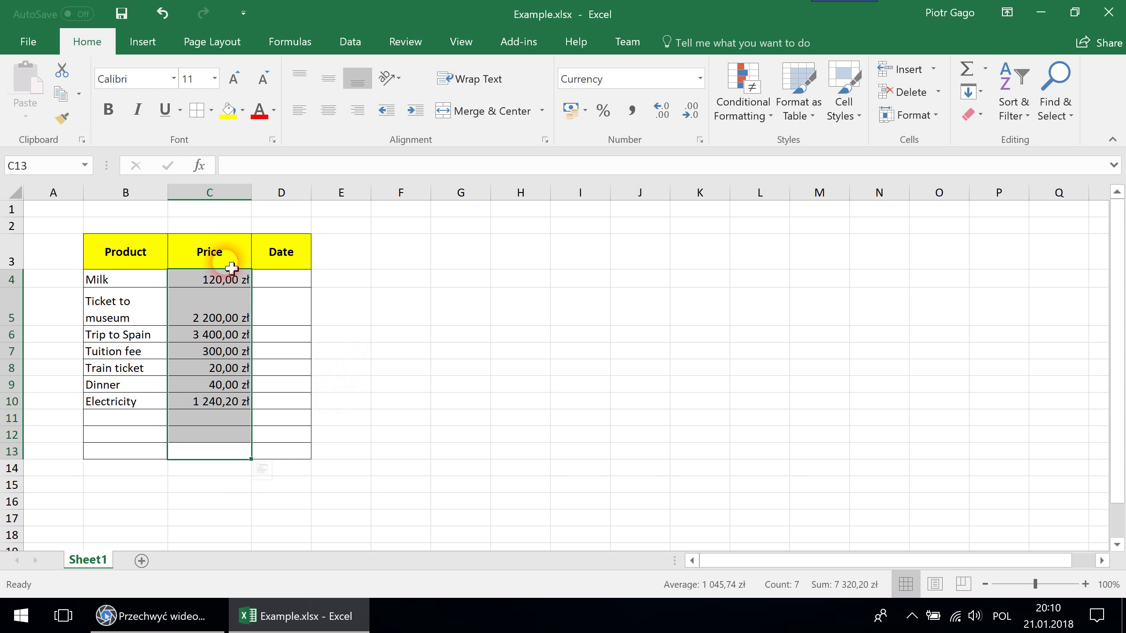
click(224, 315)
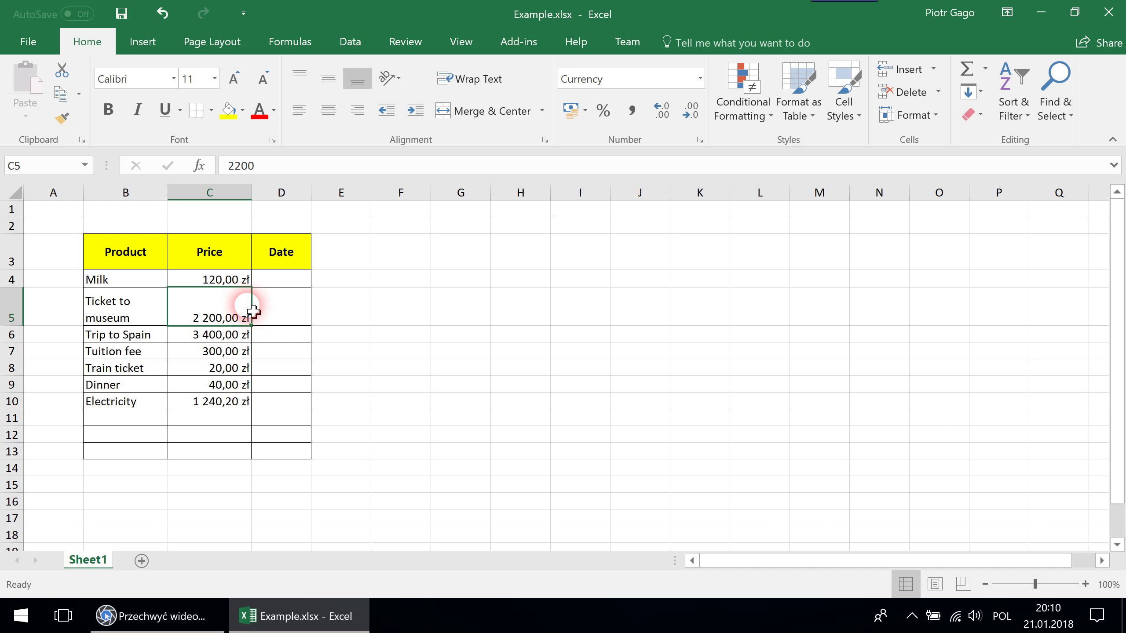
key(Down)
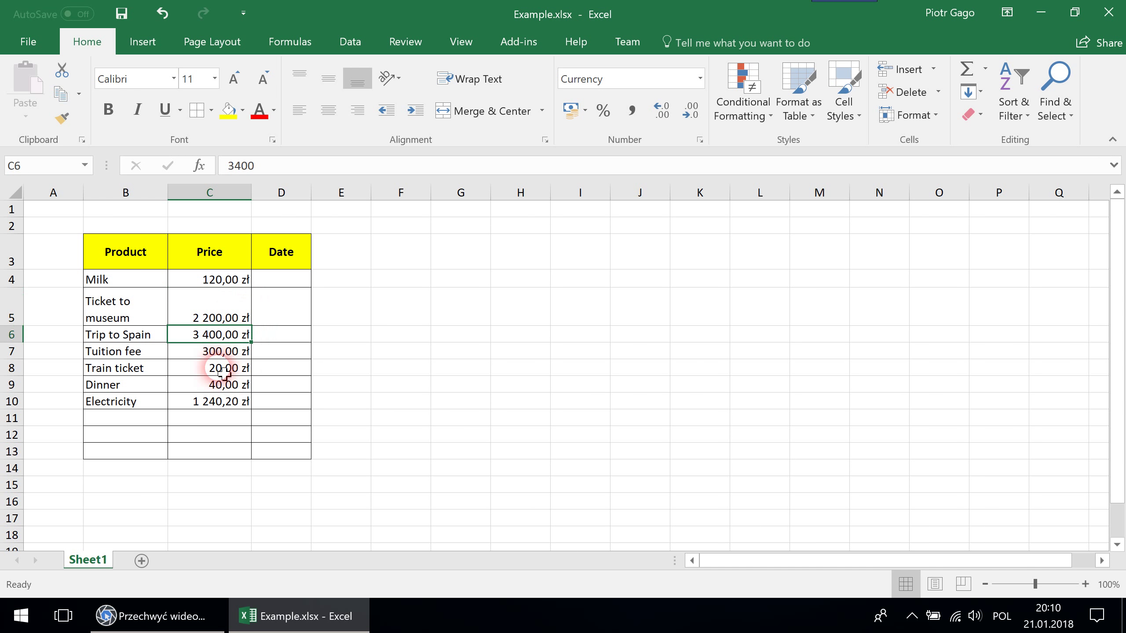
click(212, 351)
click(214, 315)
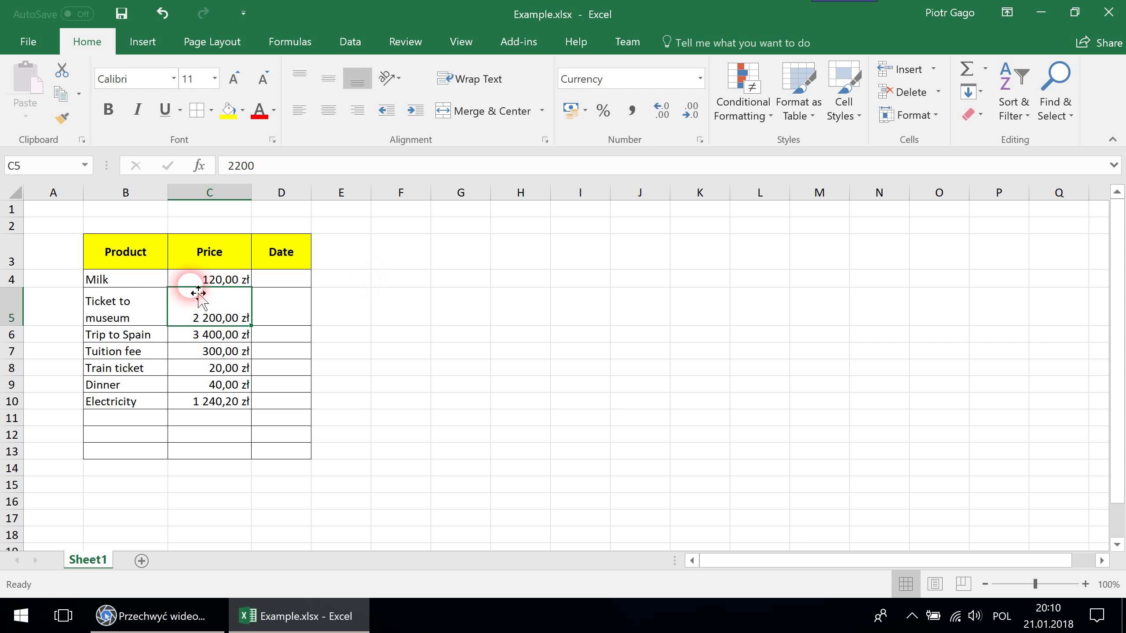
Widen the Date column and enter the date 21.01.2018 for Milk in D4
key(Right)
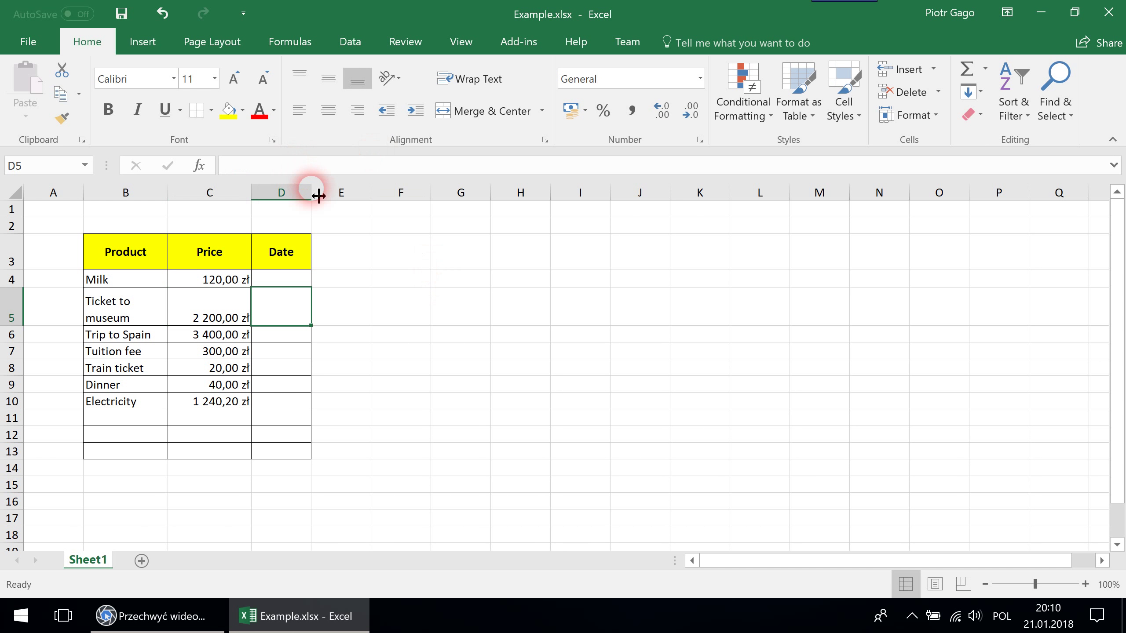
drag(319, 195, 332, 196)
key(Up)
text(2)
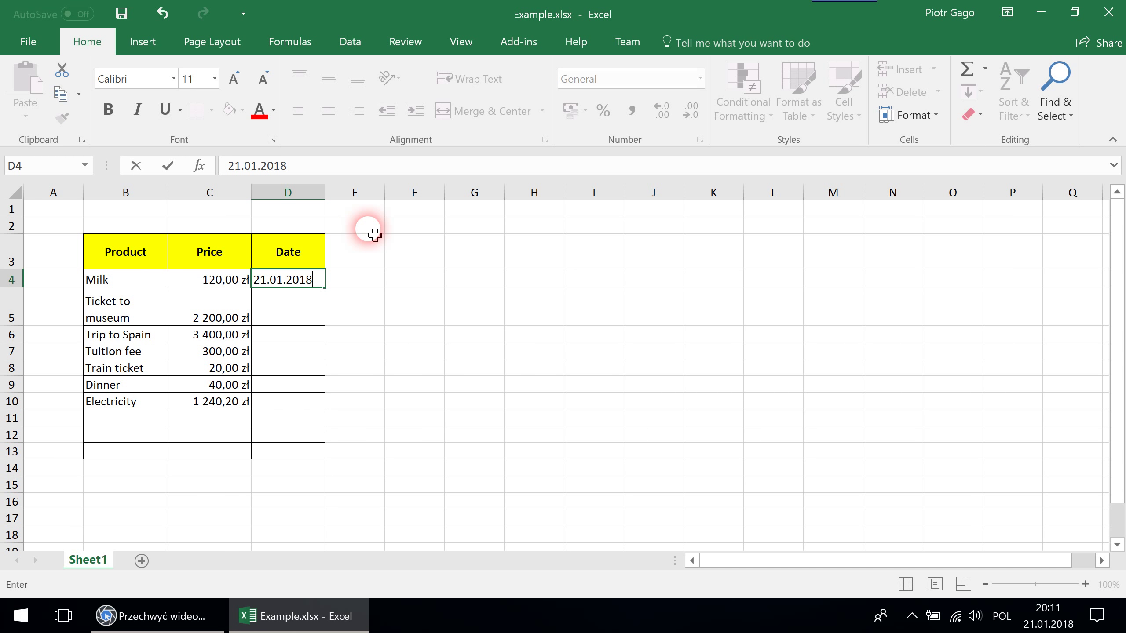
text(1.01.2018)
key(Return)
drag(334, 202, 336, 202)
Try to fill the date series from D4 down to D10, and undo the fill
click(315, 283)
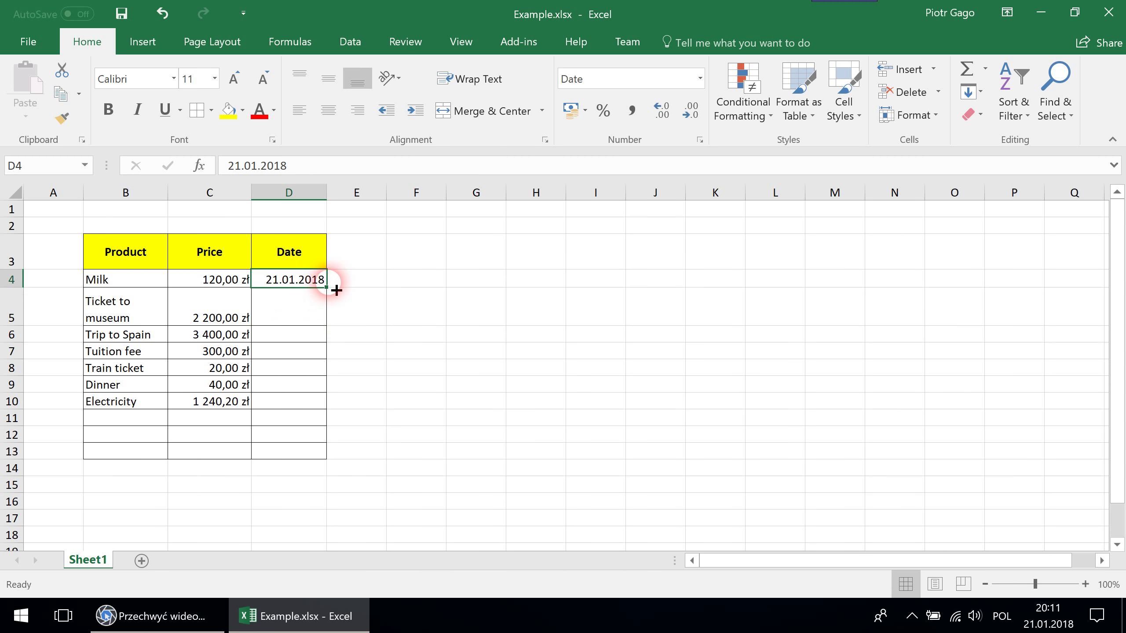
drag(336, 290, 325, 412)
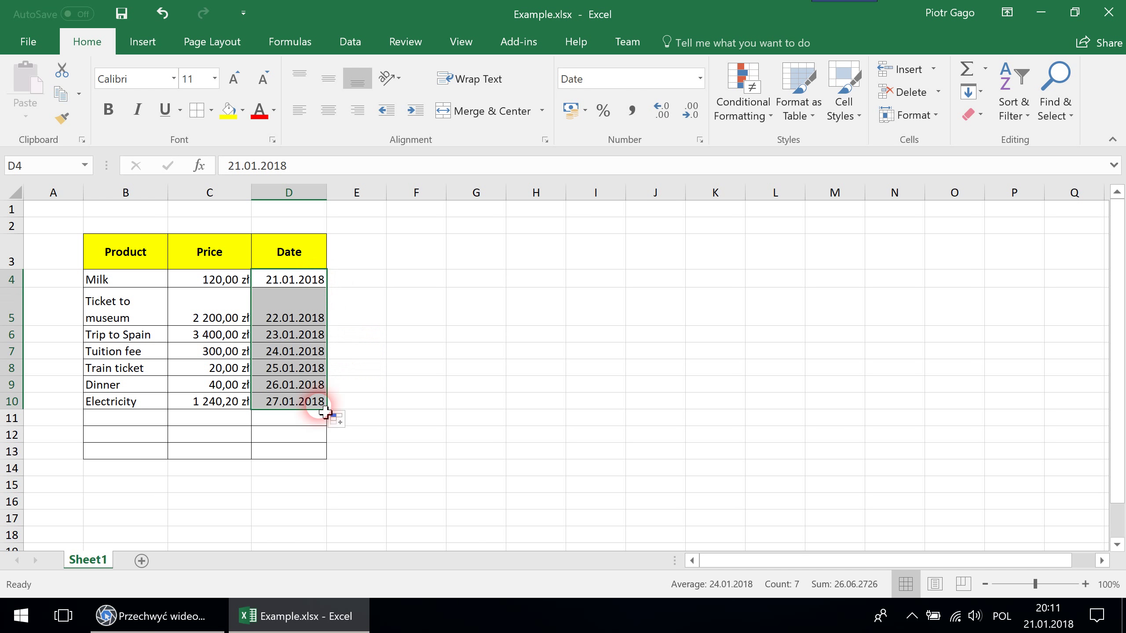
key(ctrl+z)
Enter the dates 22.01.2018 for the museum ticket in D5 and 24.01.2018 for the Spain trip in D6
click(292, 306)
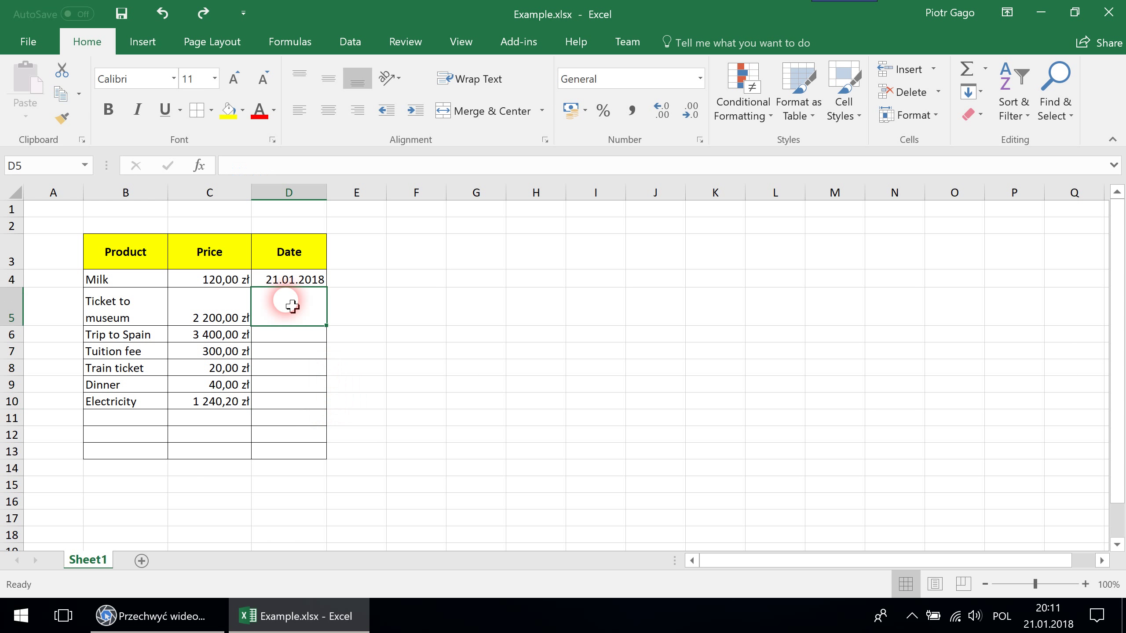
text(22.01.20)
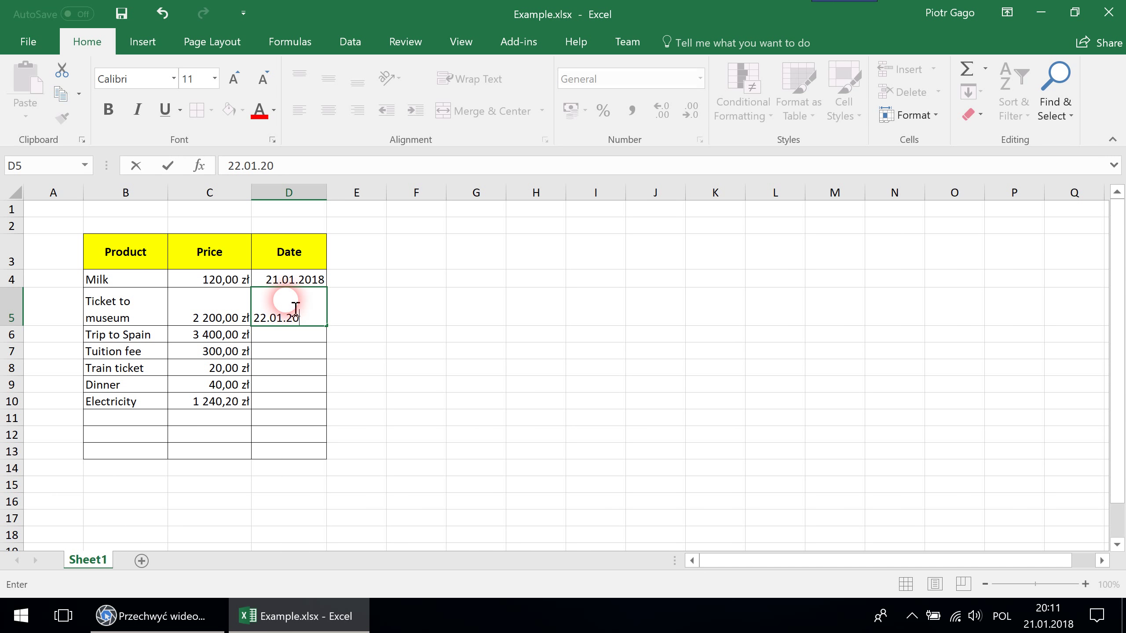
text(18)
key(Return)
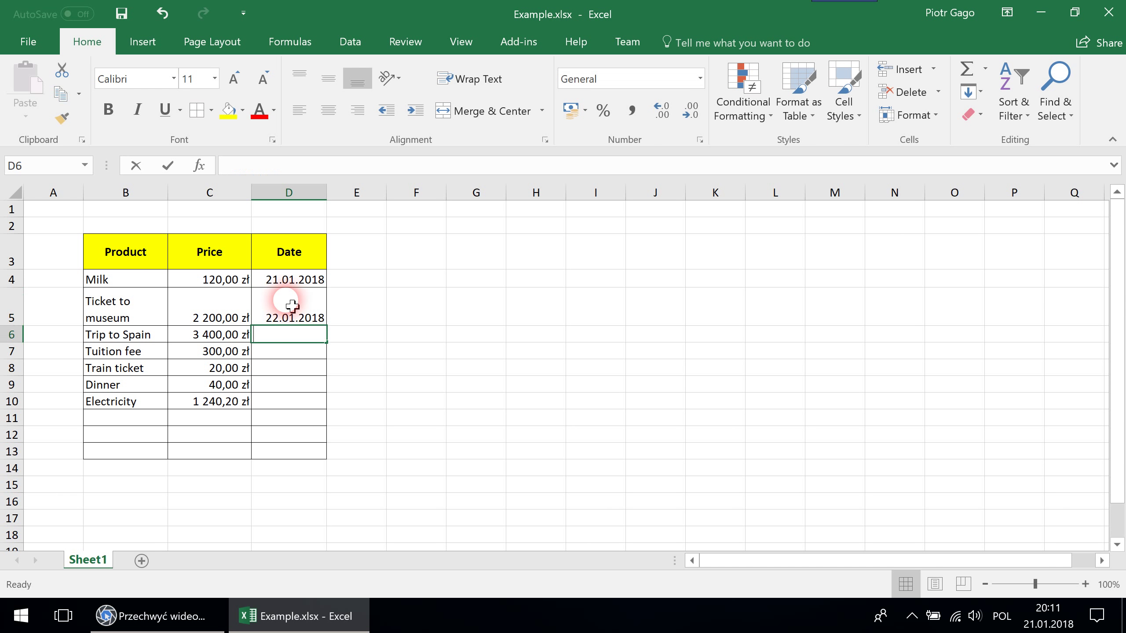
text(24.01.2018)
key(Return)
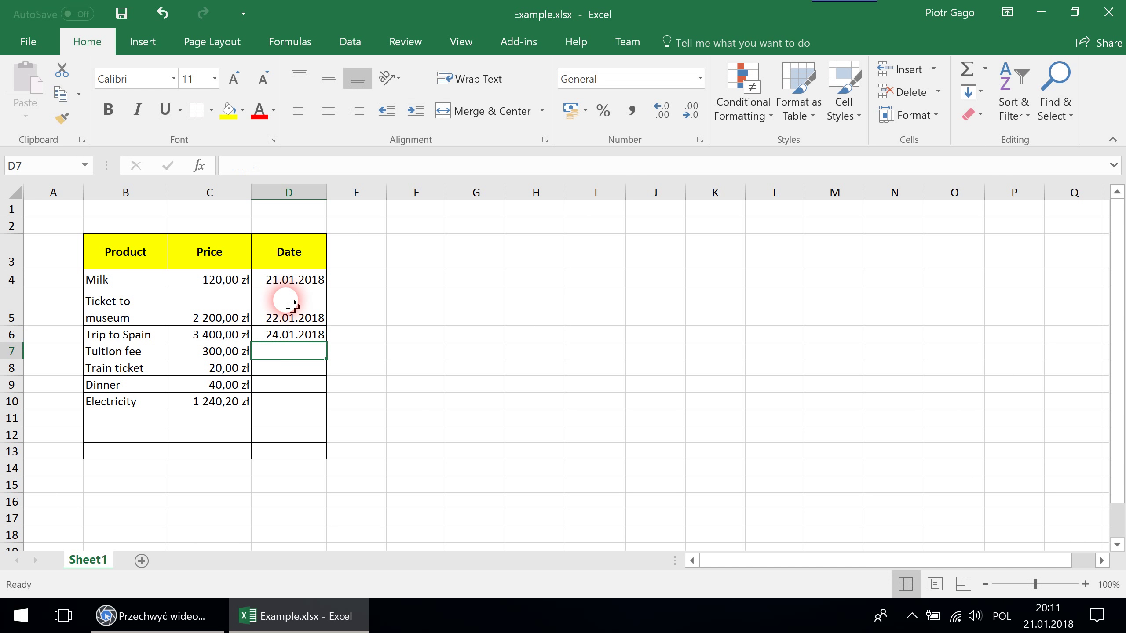
Enter the dates 17.01.2018 for Tuition fee in D7 and 15.01.2018 for Train ticket in D8
text(17.)
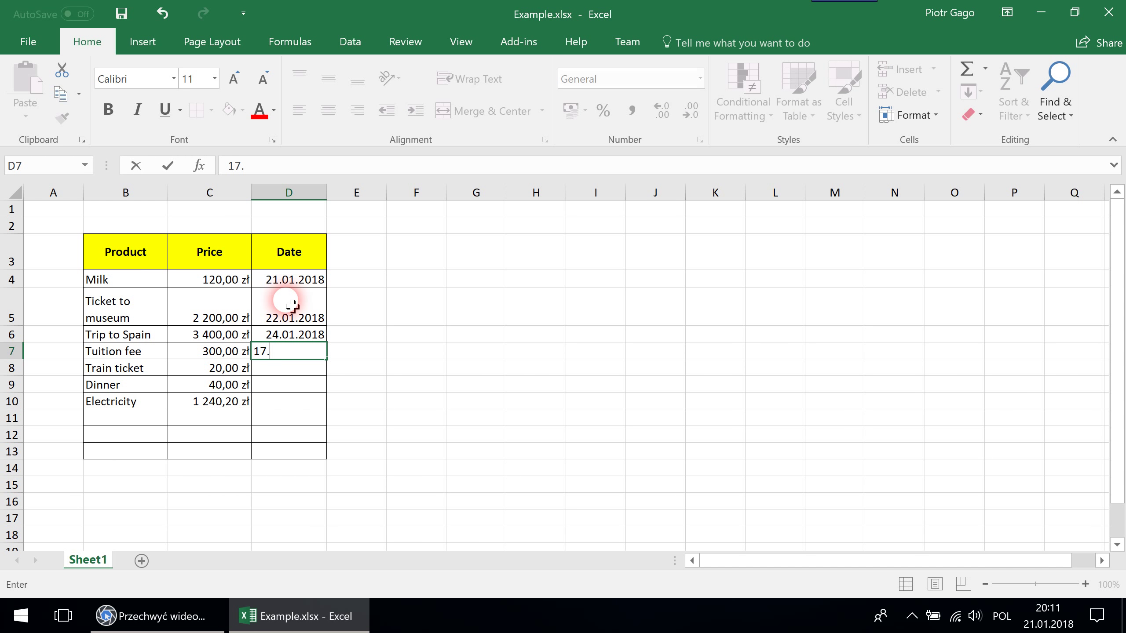
text(01.2018)
key(Return)
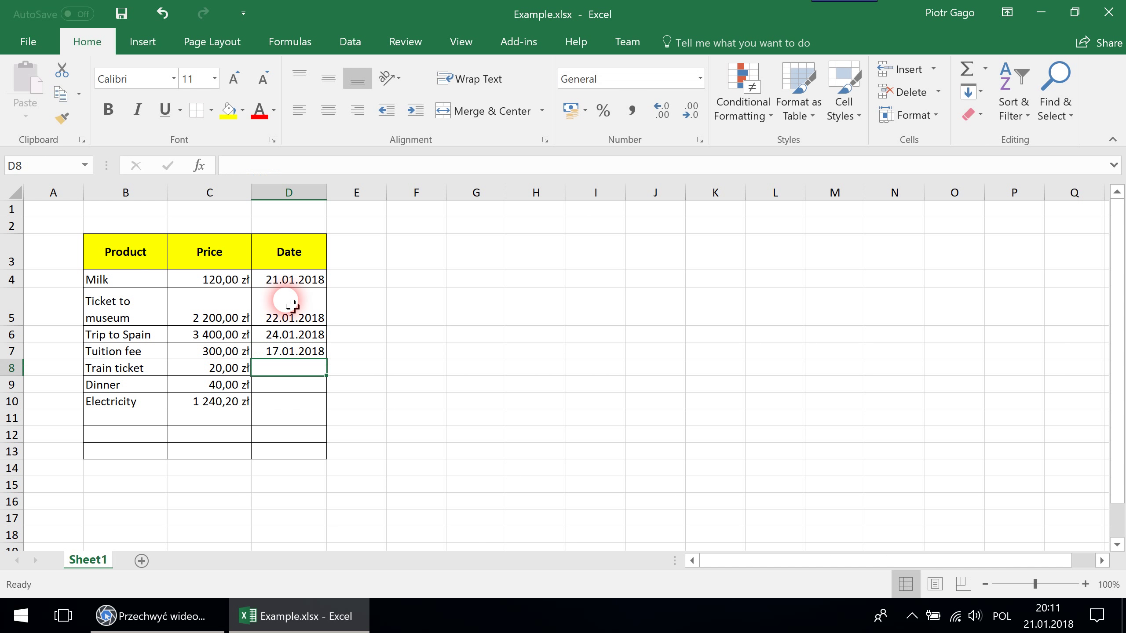
text(15.0)
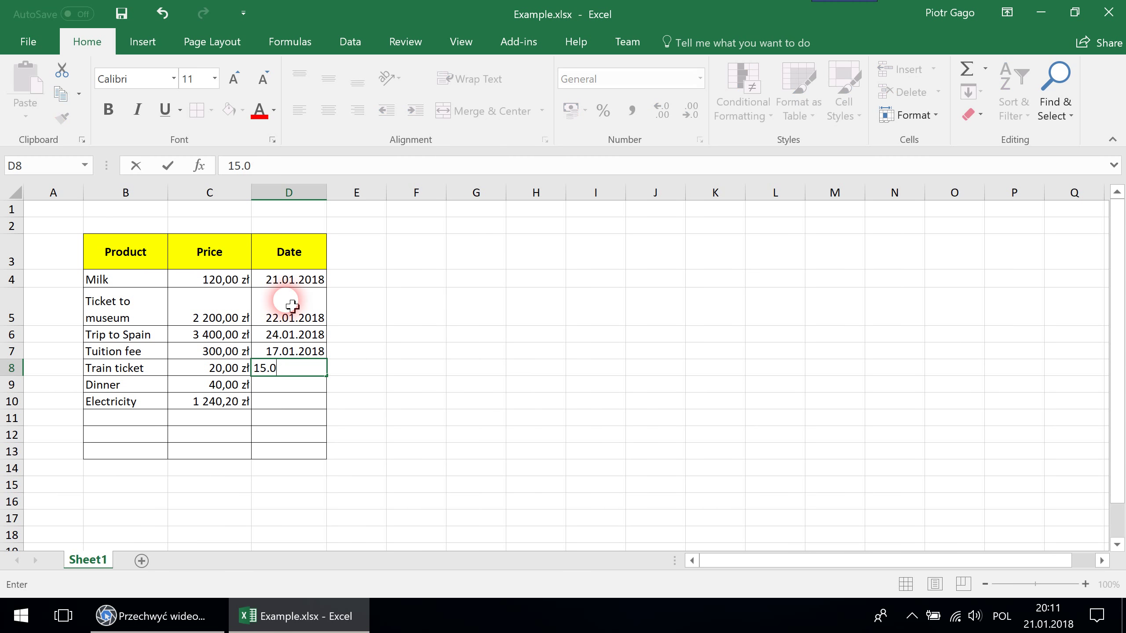
text(1.2018)
key(Return)
Enter the dates 14.01.2018 for Dinner in D9 and 12.01.2018 for Electricity in D10, and widen the Date column a little more
text(14.01.201)
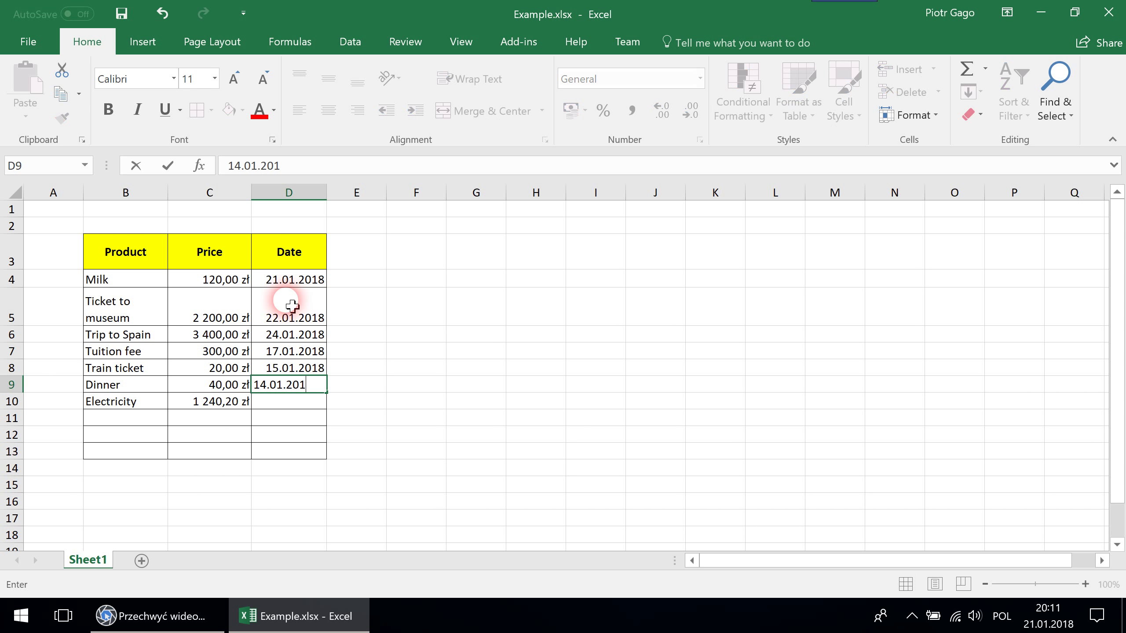
key(Return)
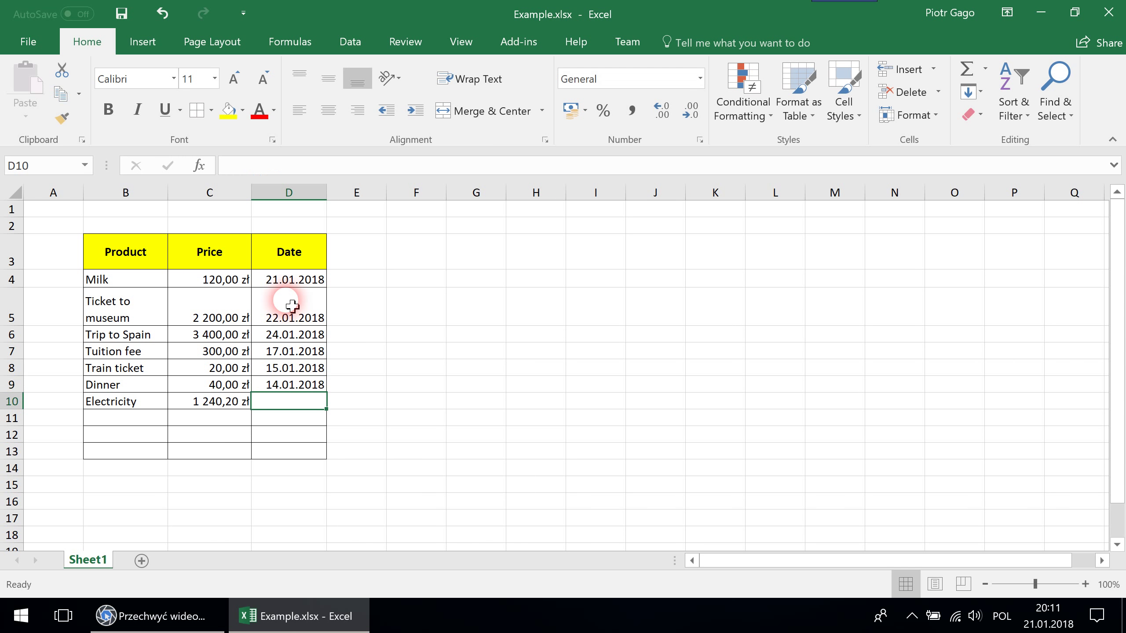
text(12.01)
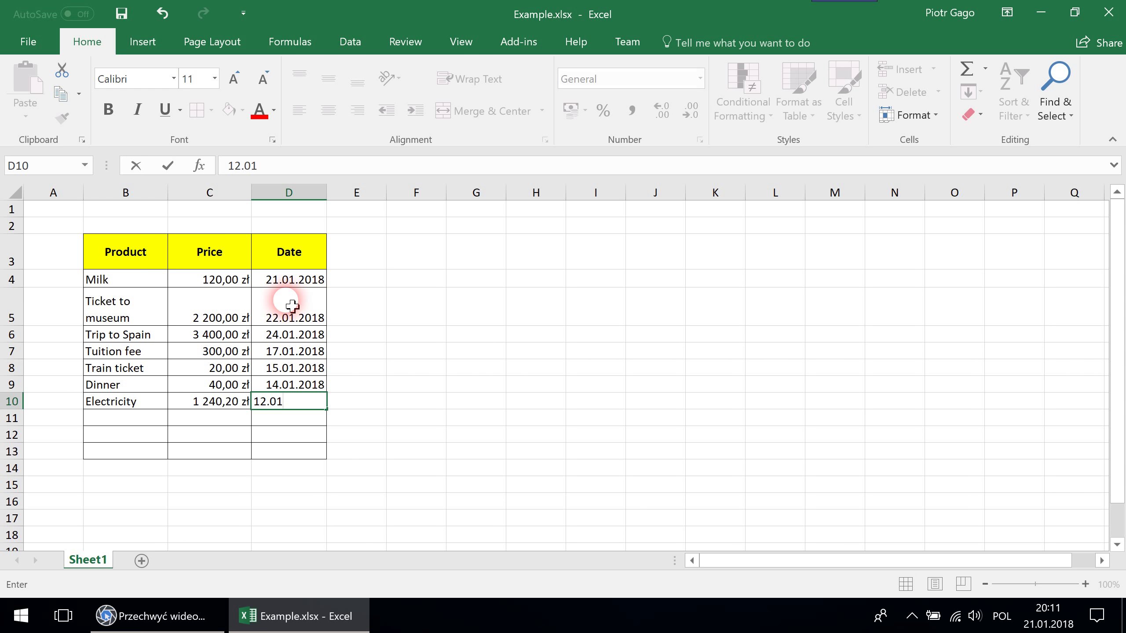
text(.2018)
key(Return)
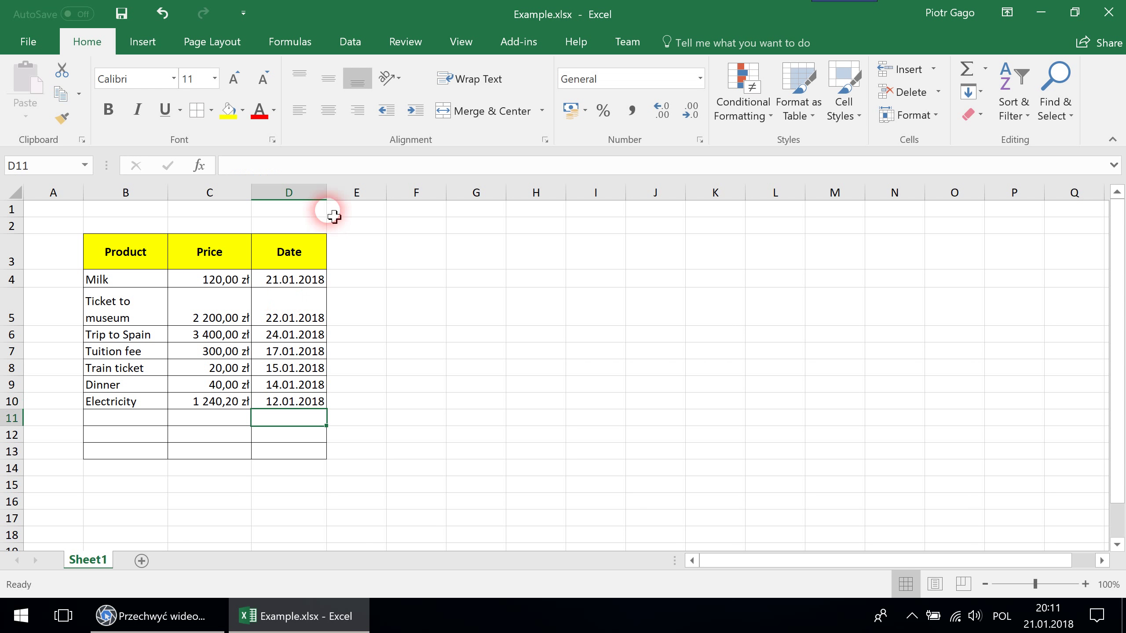
drag(329, 195, 346, 198)
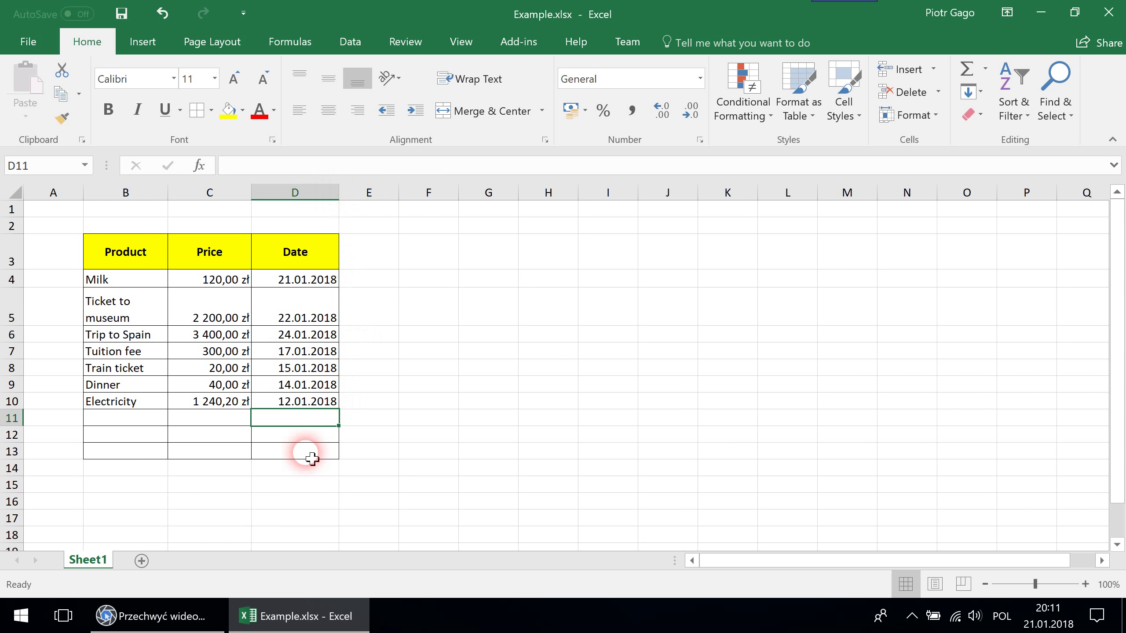
Examine the Date format types available for D4:D10 and close the formatting settings without changing anything
drag(307, 279, 310, 405)
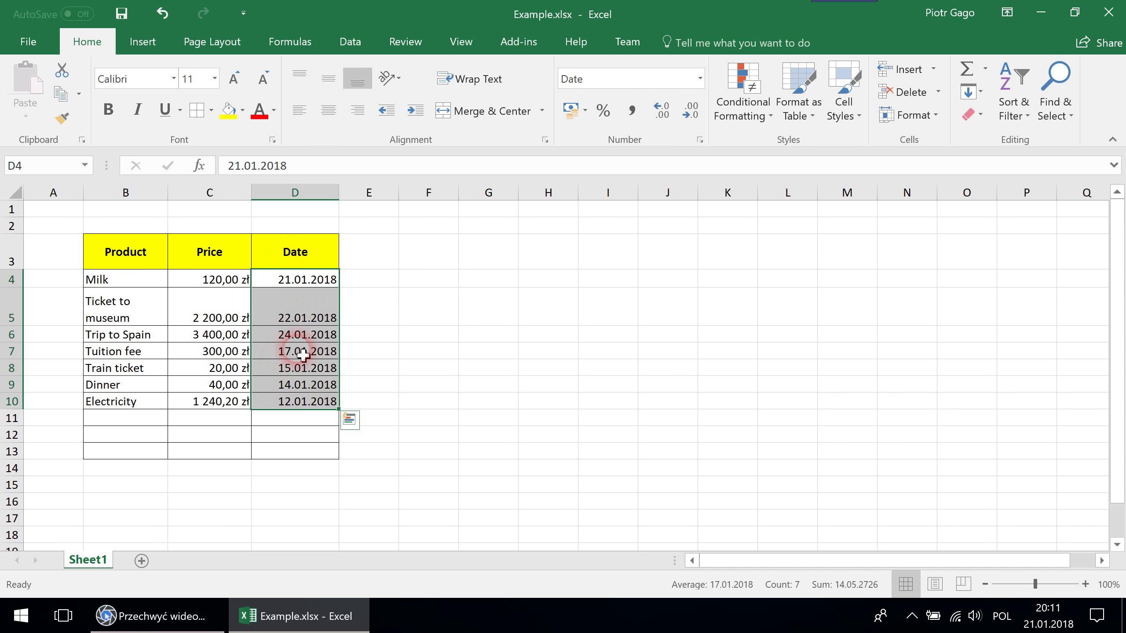
right_click(314, 302)
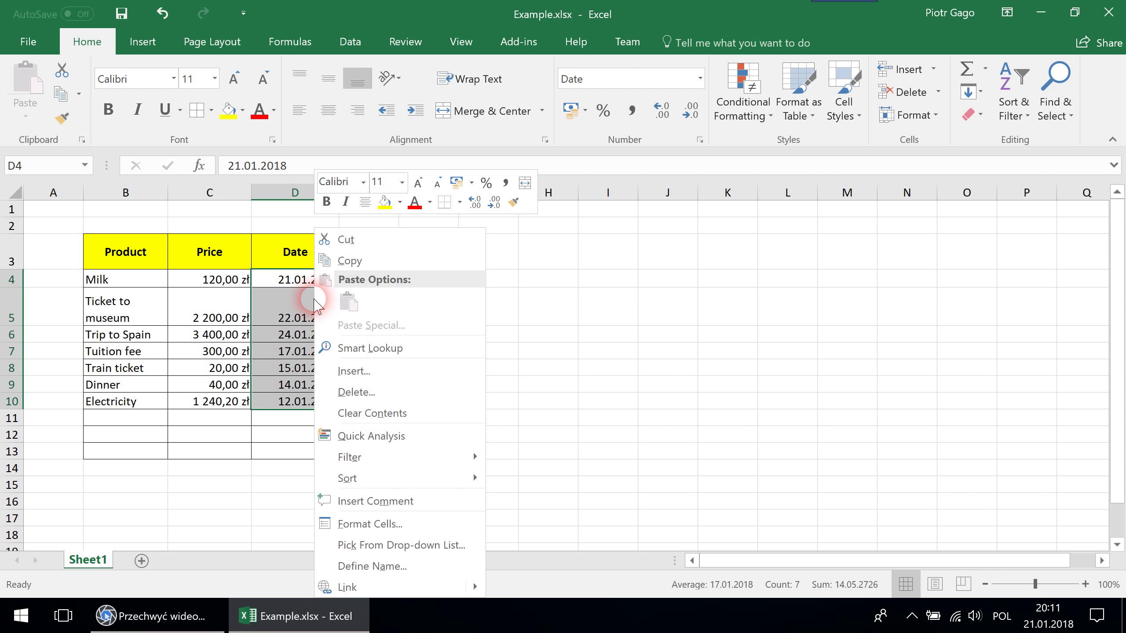
click(394, 524)
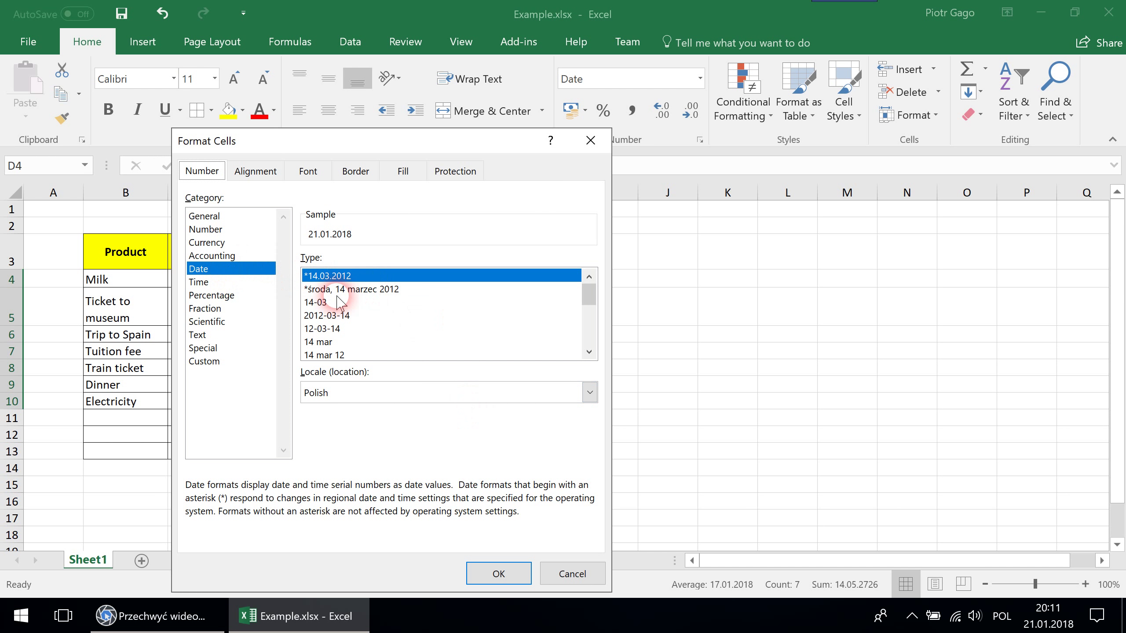
click(589, 140)
click(294, 311)
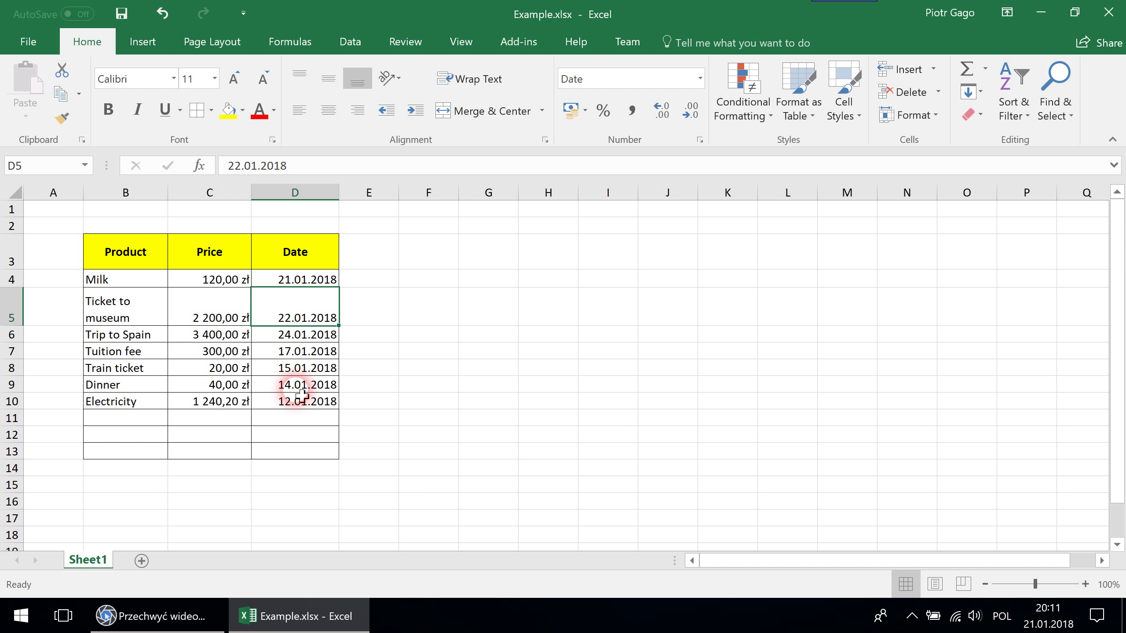
Review the number formats available for the dates in D4:D10 without applying any of them
drag(301, 394, 297, 279)
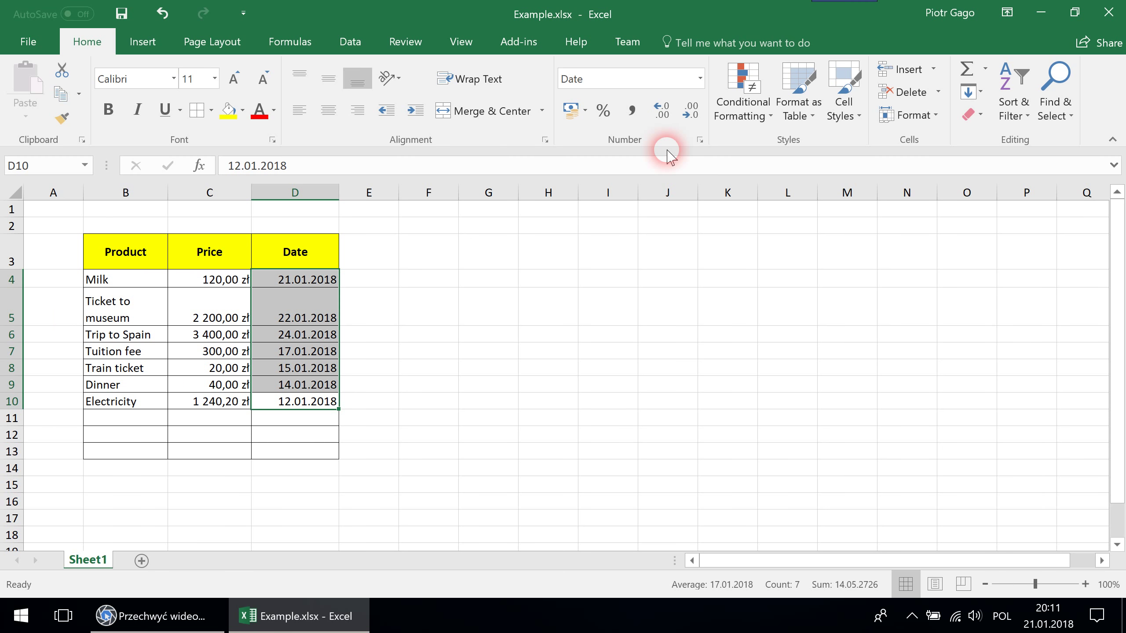
click(689, 76)
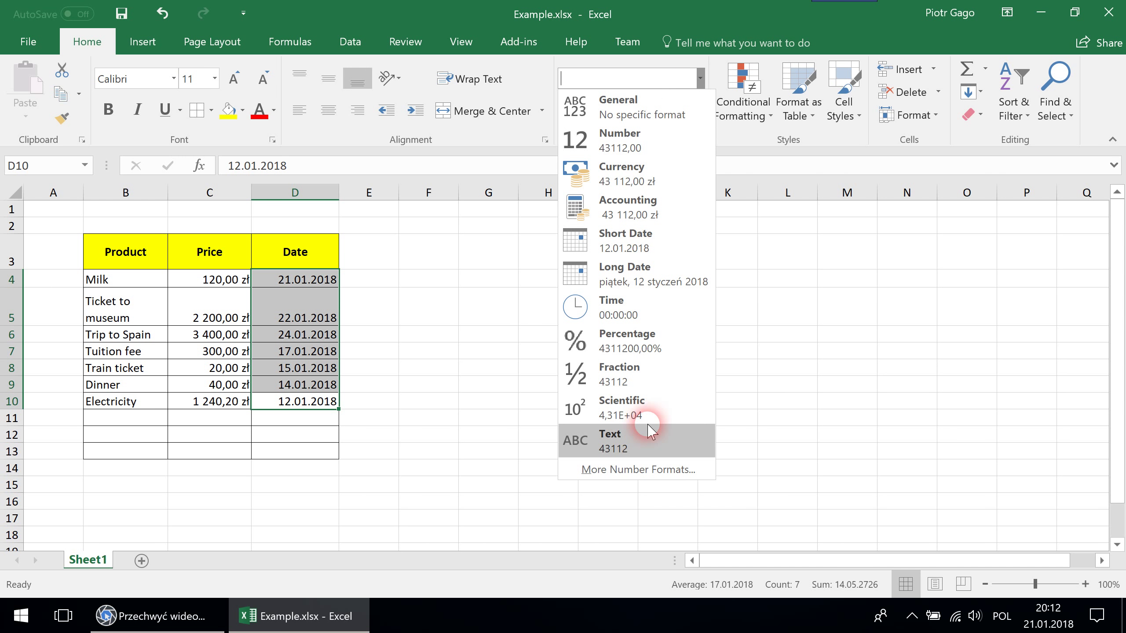
right_click(305, 309)
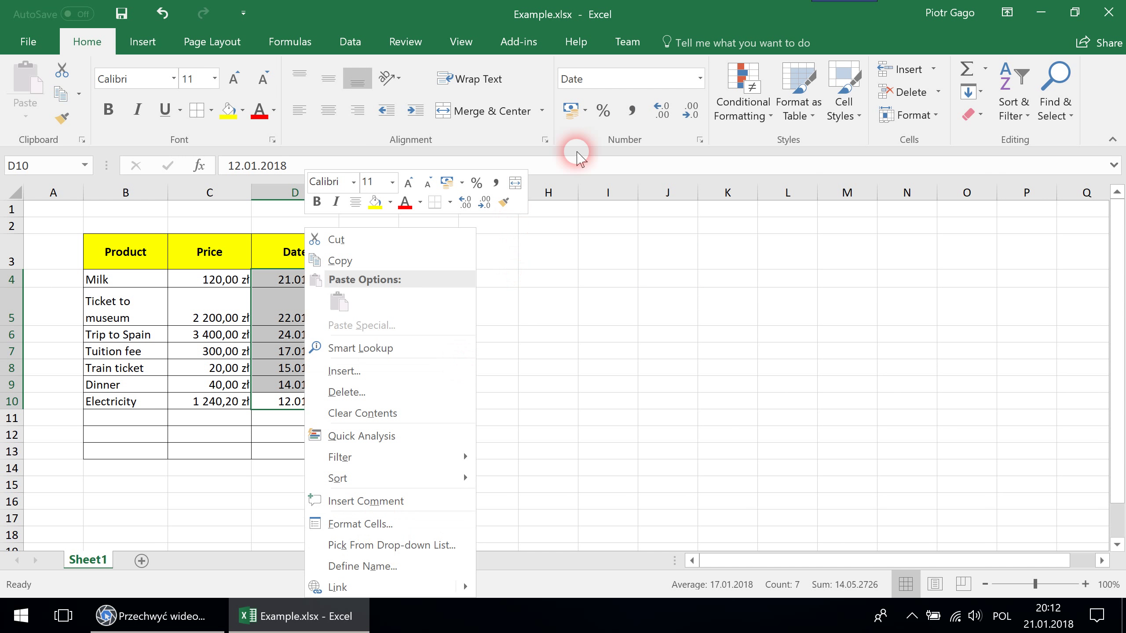
click(576, 154)
click(436, 332)
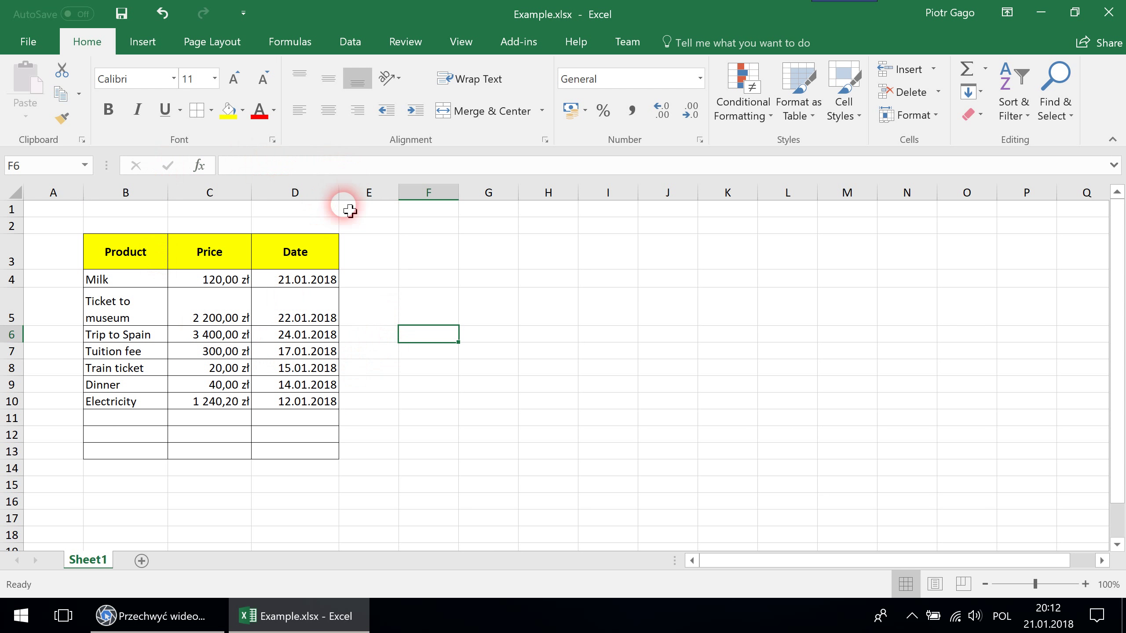
Widen the Date column slightly and enter the label Sum in F10
drag(343, 204, 354, 204)
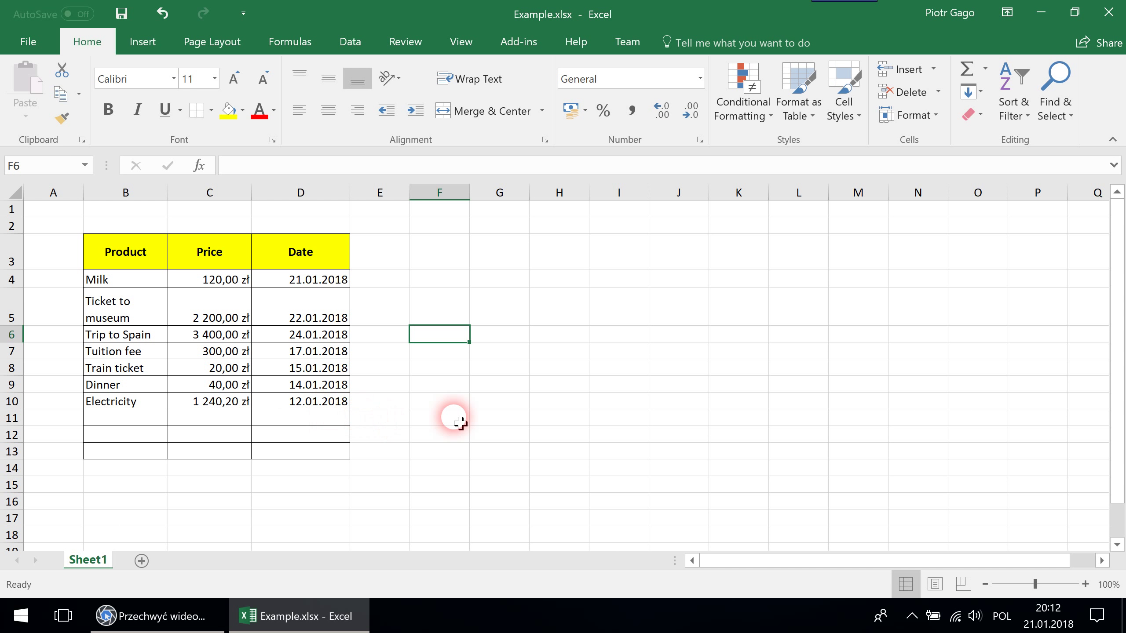
click(441, 401)
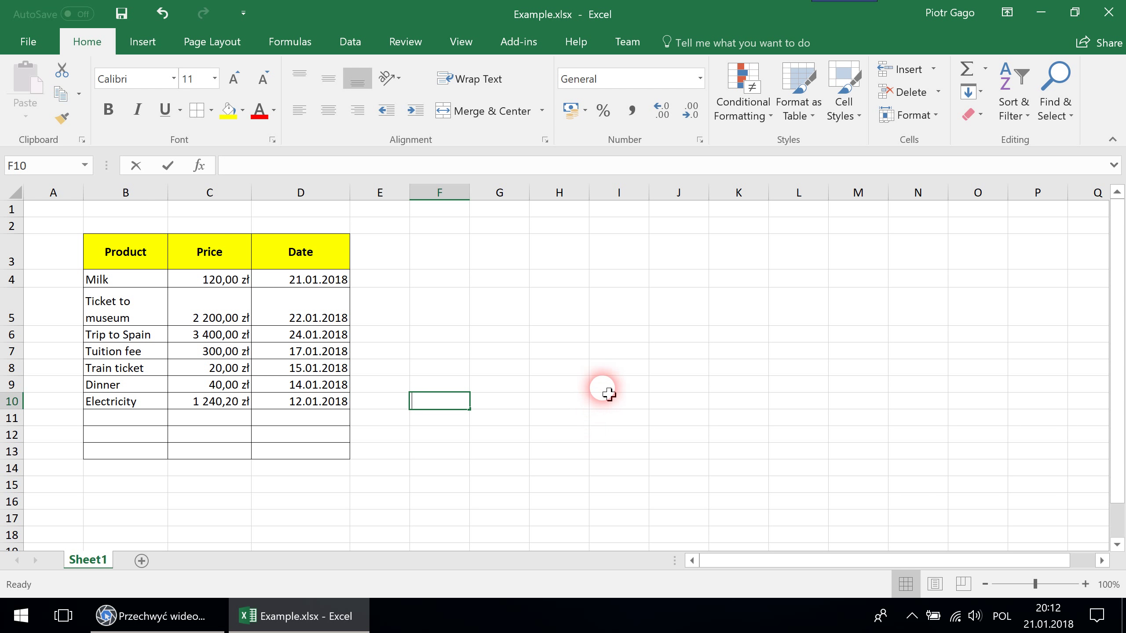
text(Sum)
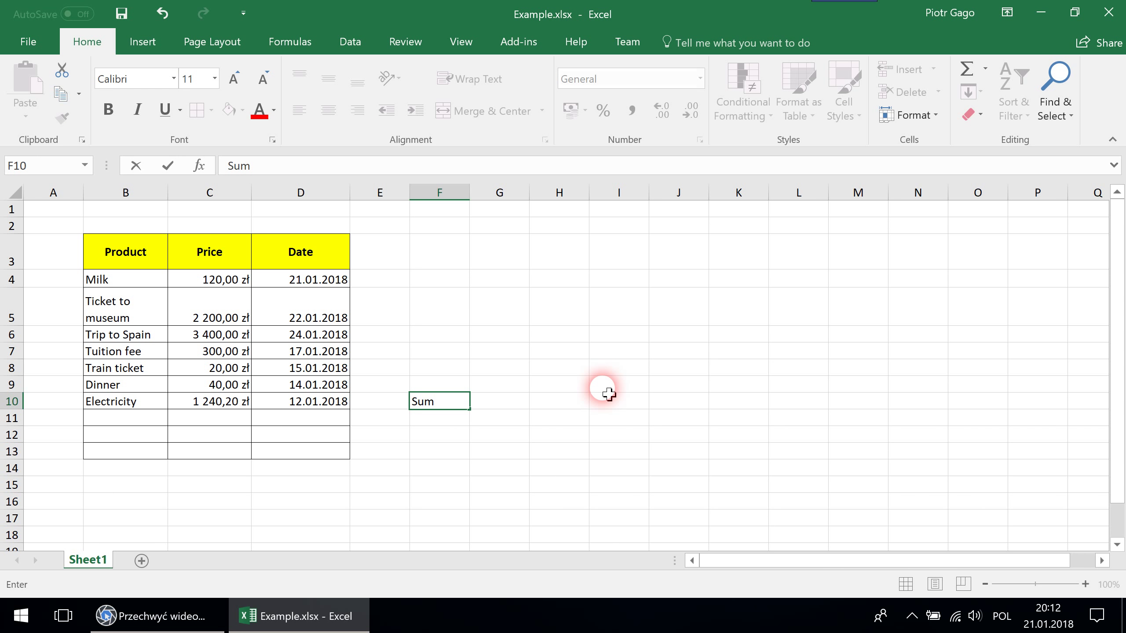
key(Right)
key(Left)
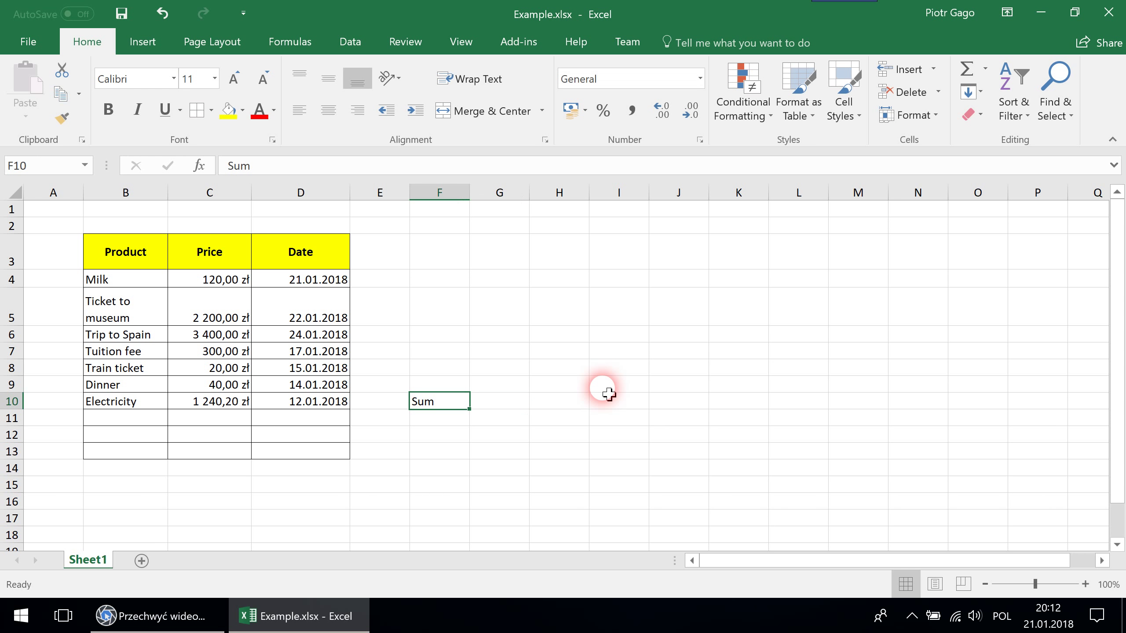
Enter the formula =C4+C5+C6+C7+C8+C9+C10 in G10 and widen column G slightly
key(Right)
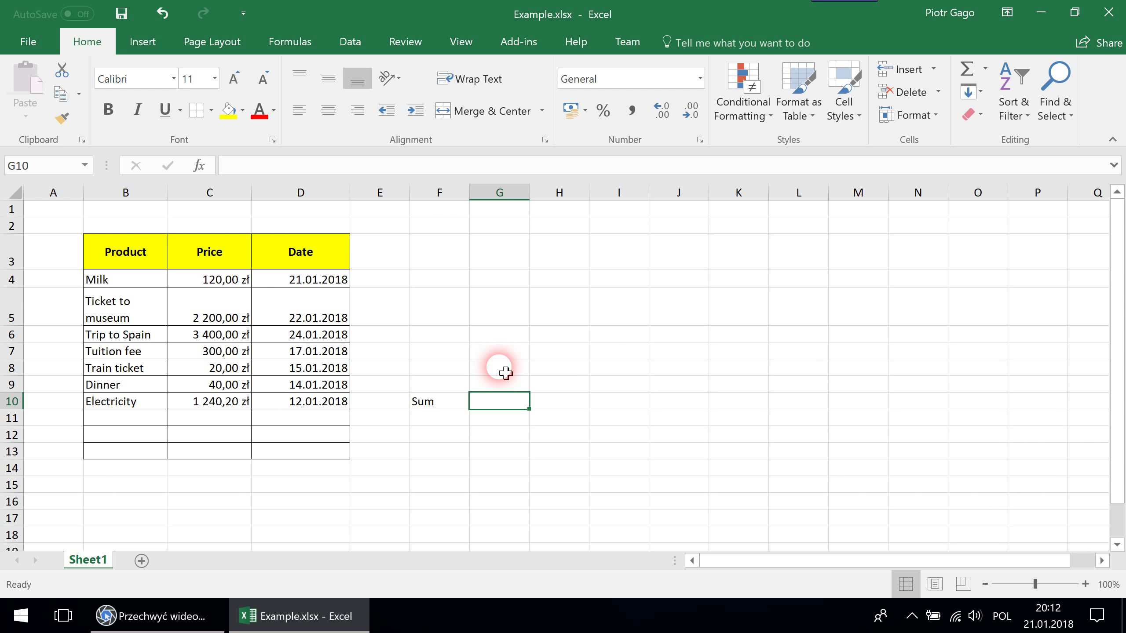
text(=)
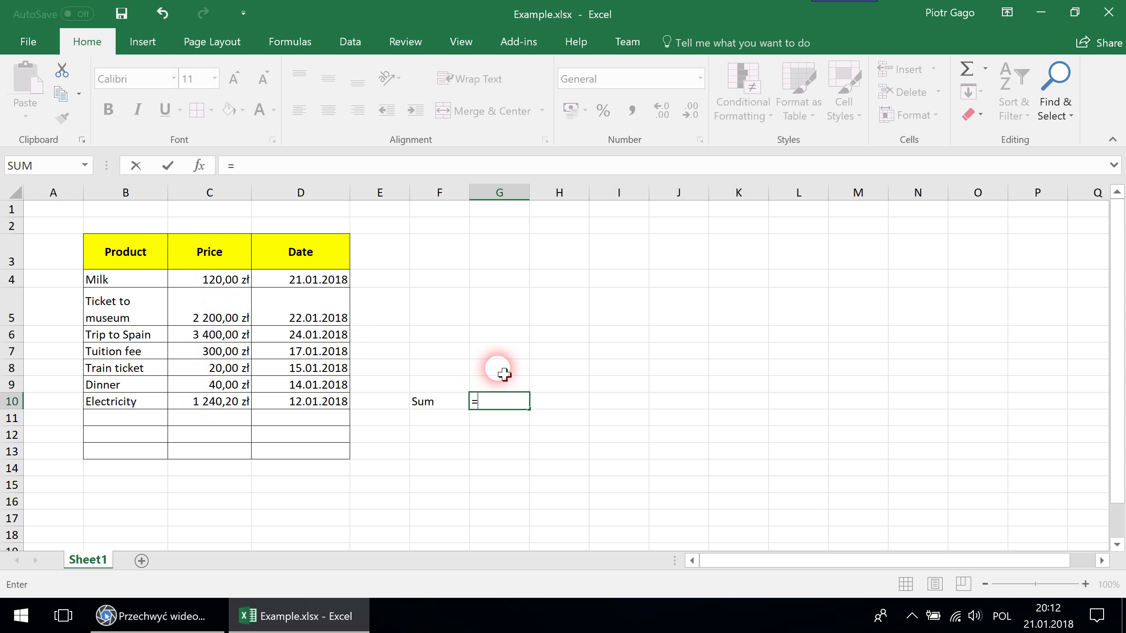
text(C)
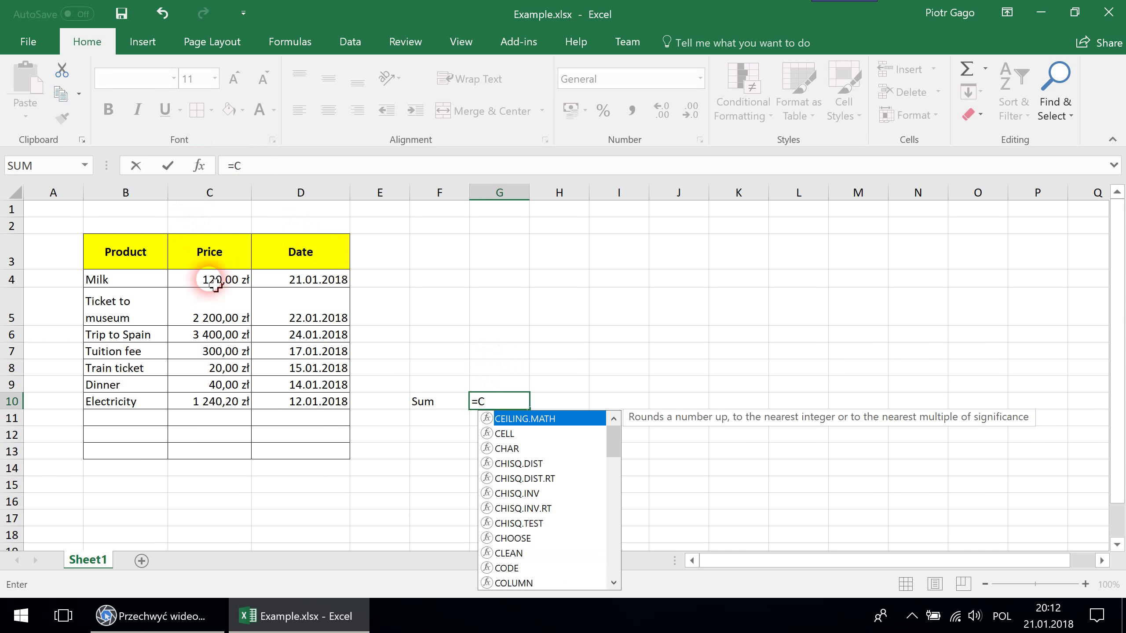
text(4)
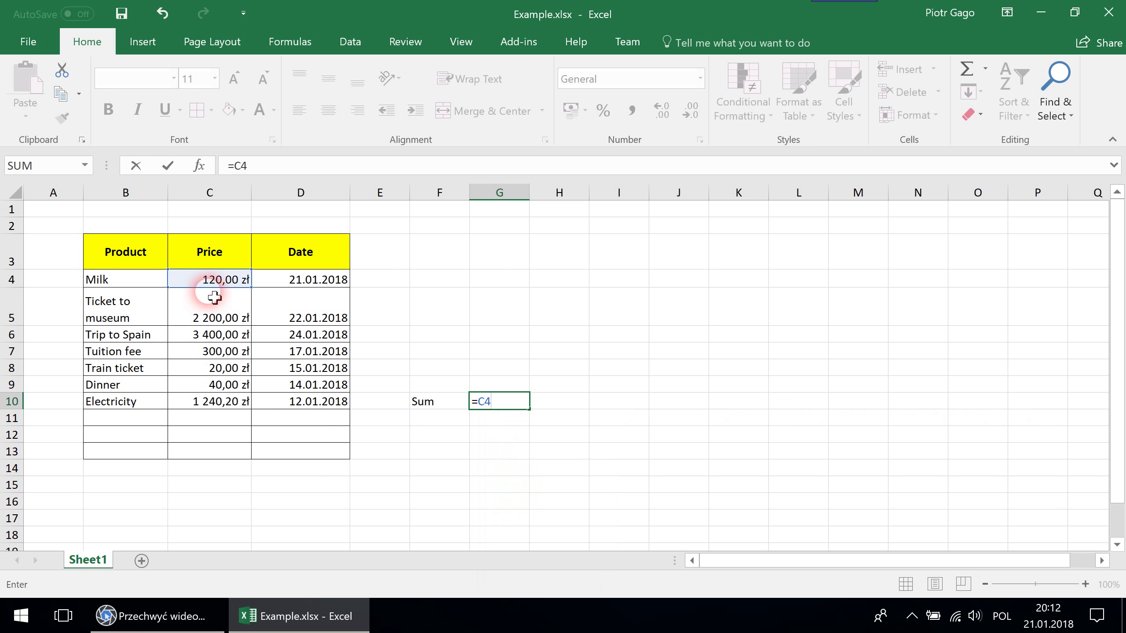
text(+C5+)
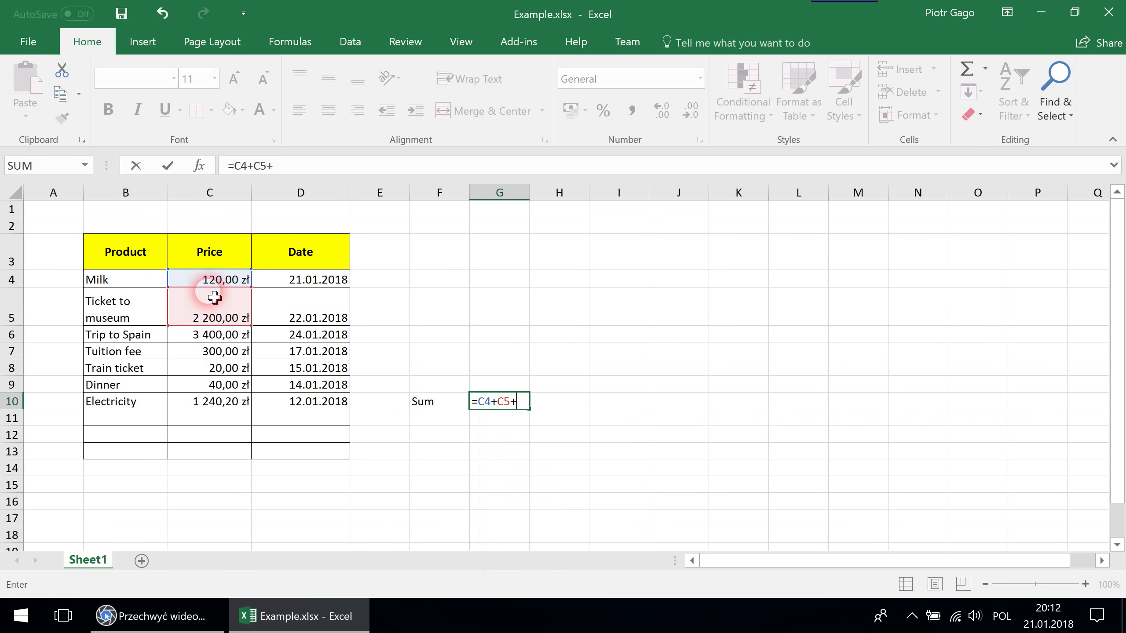
text(C6+C)
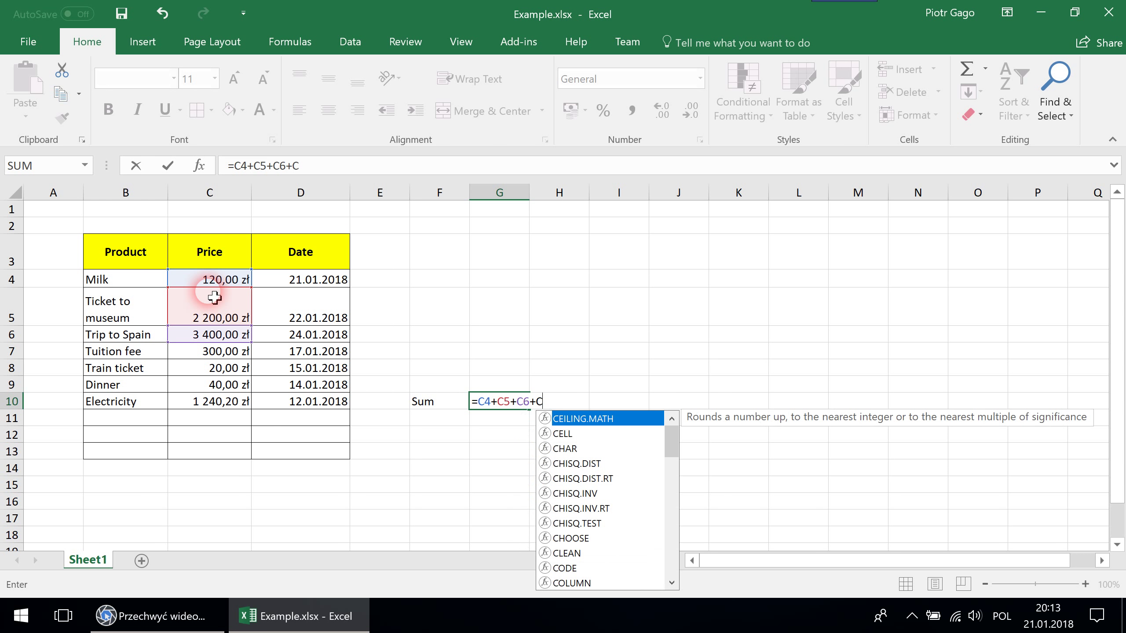
text(7+C8)
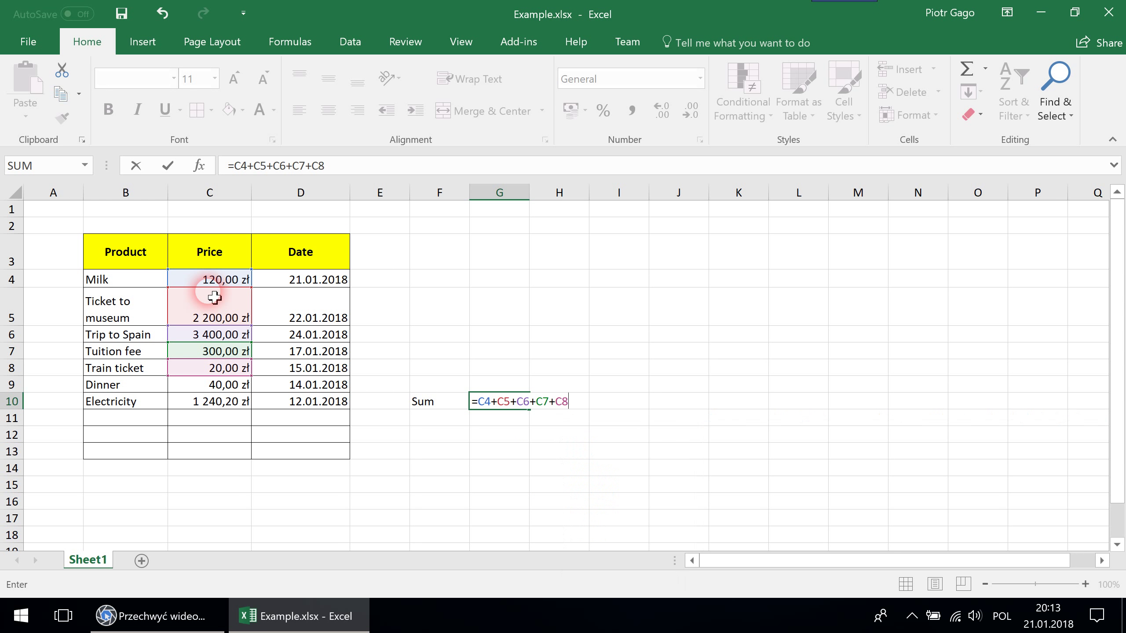
text(+C9)
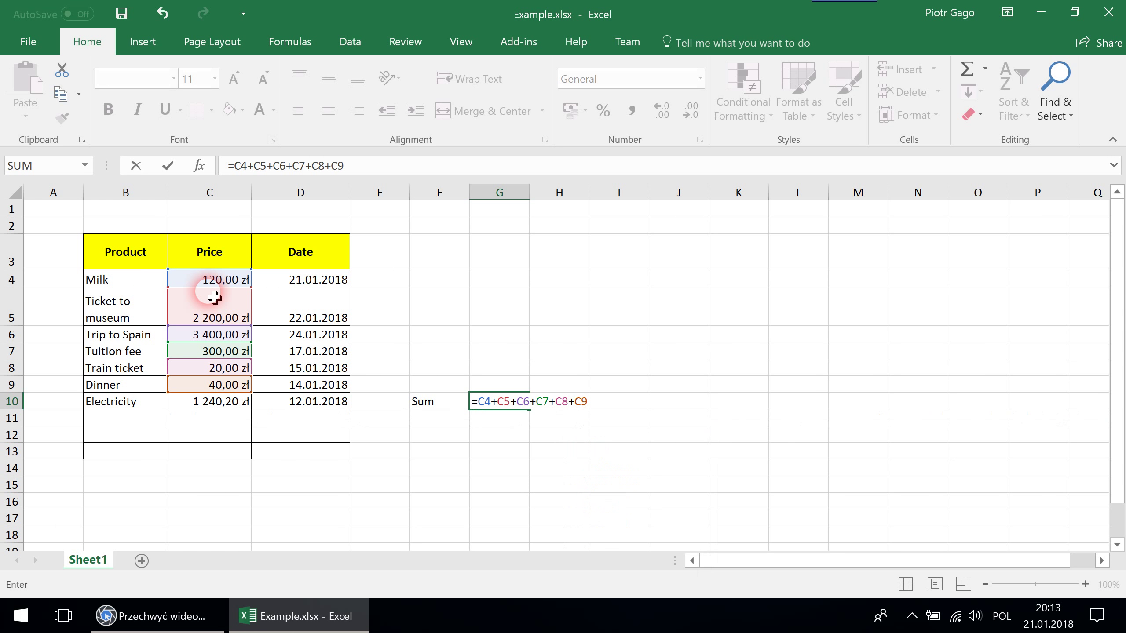
text(+c10)
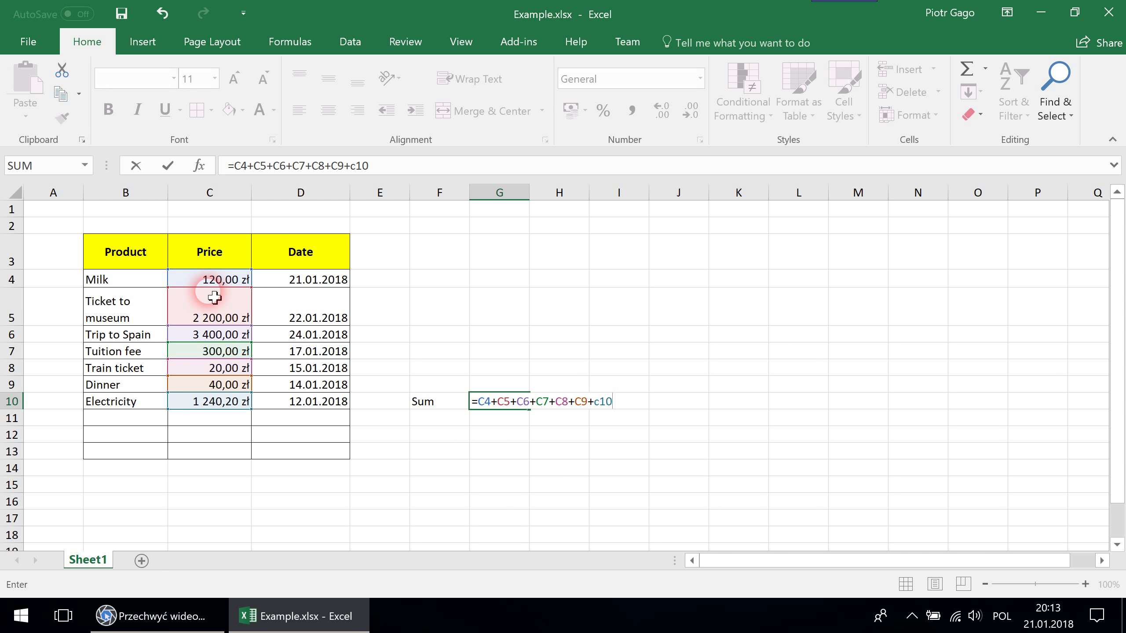
key(Return)
key(Up)
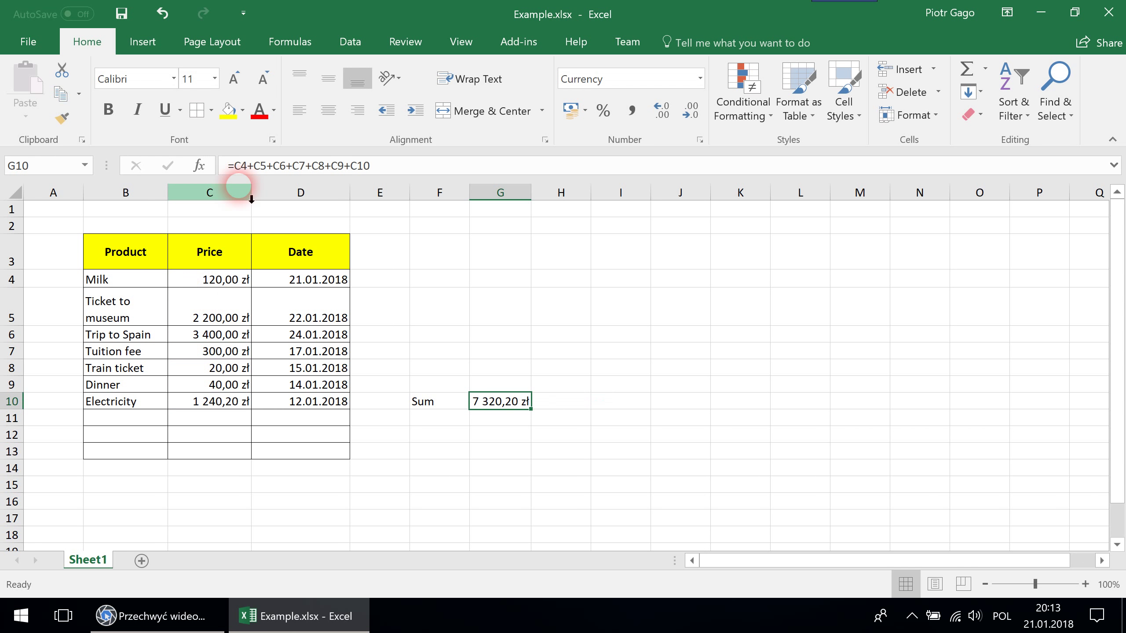
drag(532, 199, 543, 200)
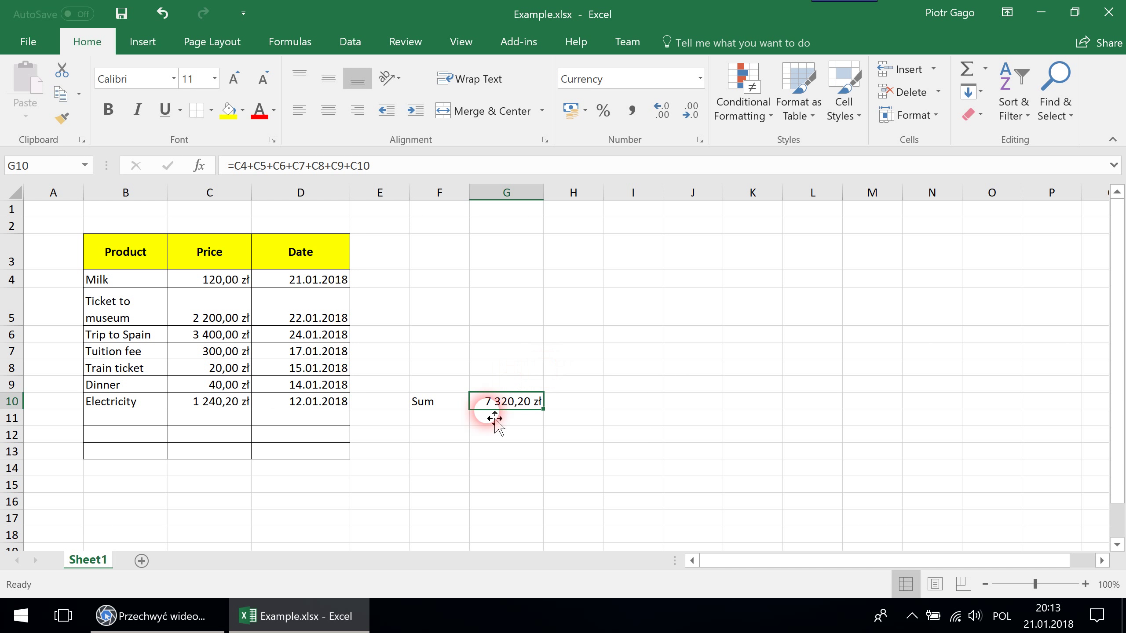
Check the sum formula in G10 against the prices and set the Train ticket price in C8 to 30
drag(230, 287, 213, 408)
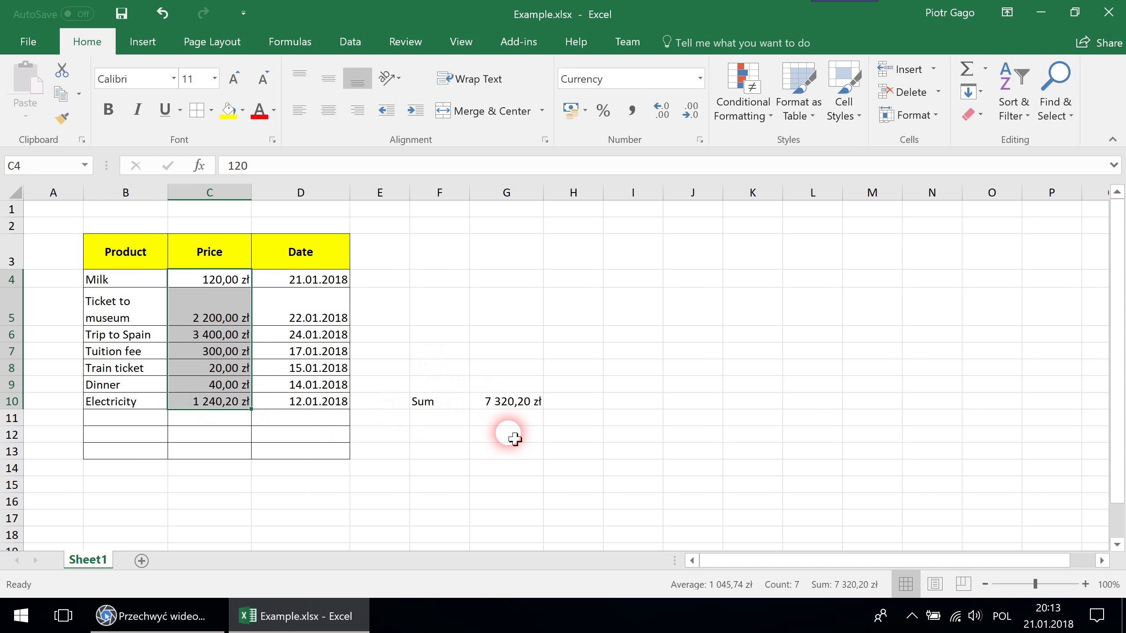
click(510, 403)
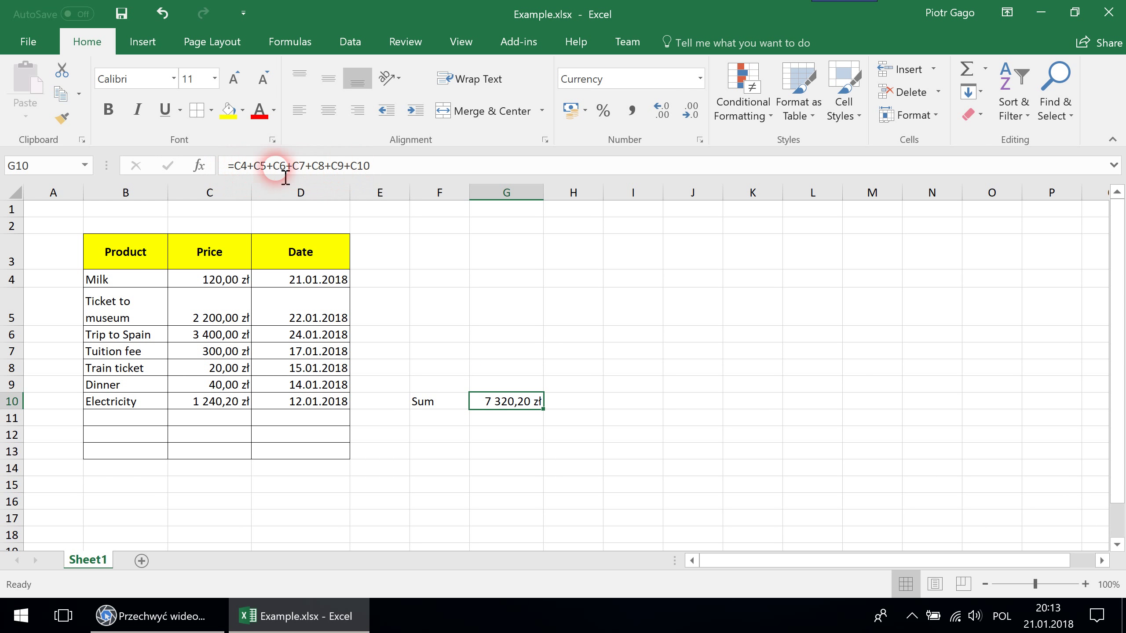
click(216, 364)
text(3)
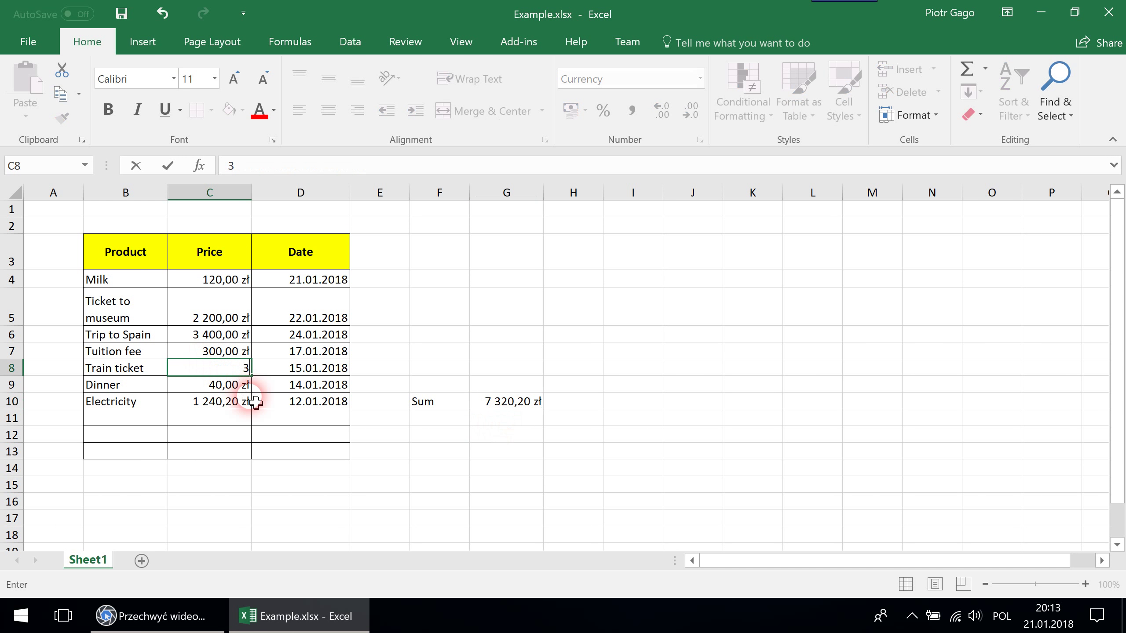
text(0)
key(Return)
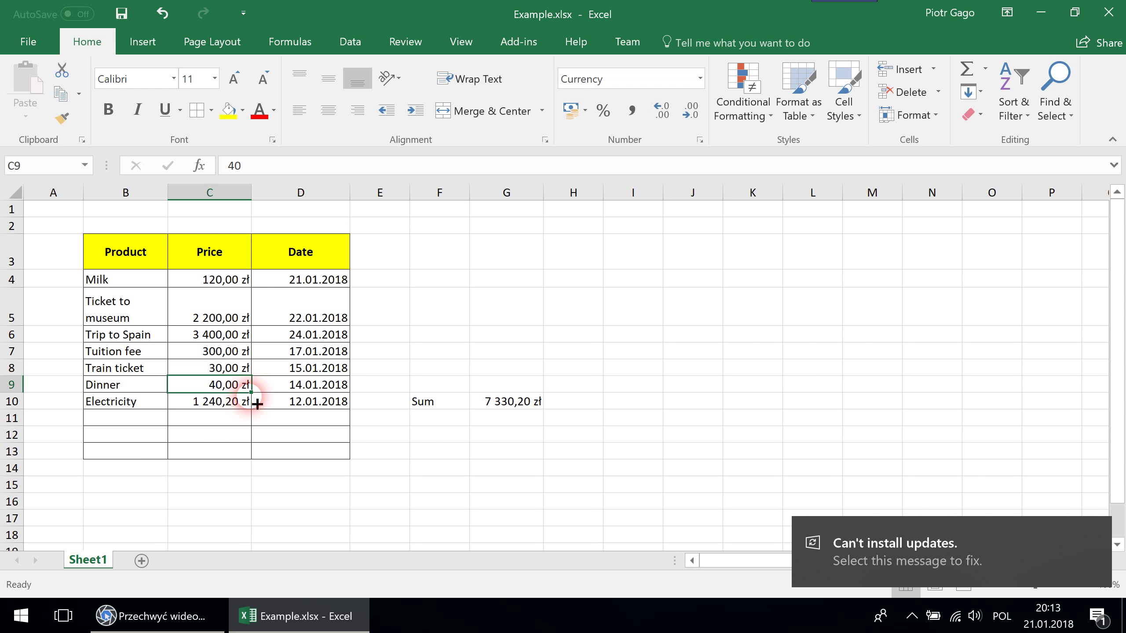
Dismiss the system notification and set the Tuition fee price in C7 to 350
click(1090, 532)
click(367, 426)
click(230, 351)
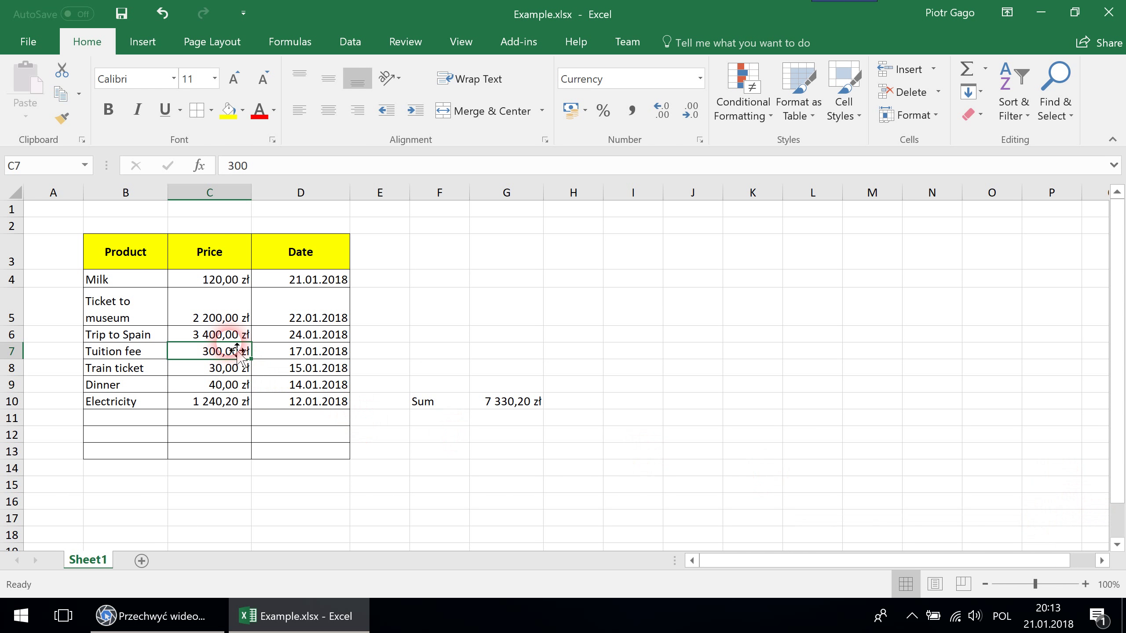
text(35)
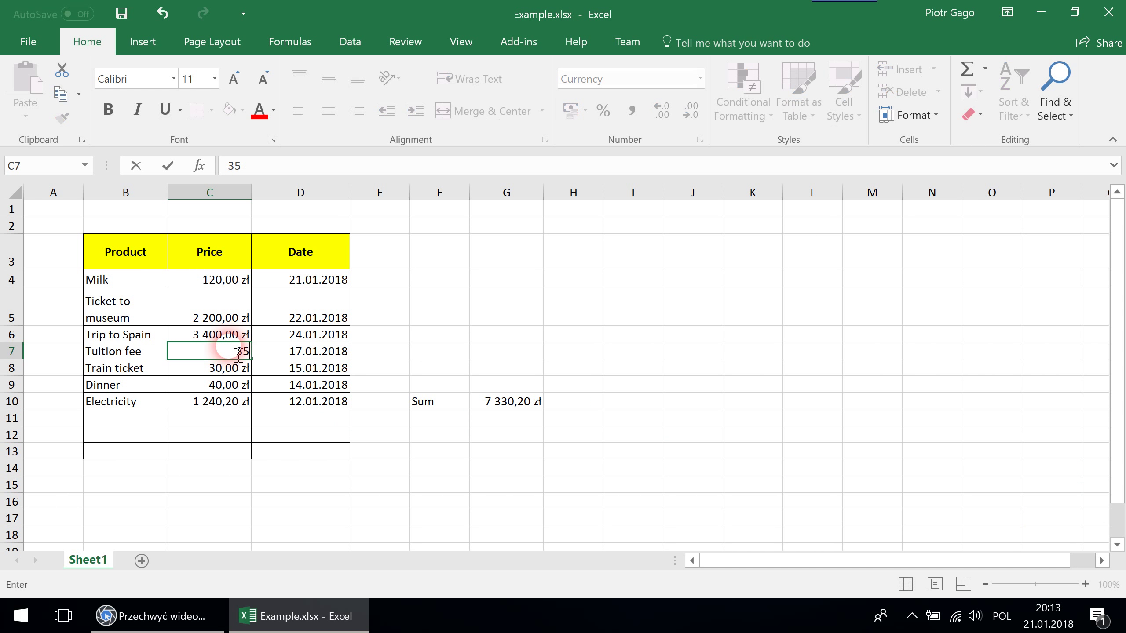
text(0)
key(Return)
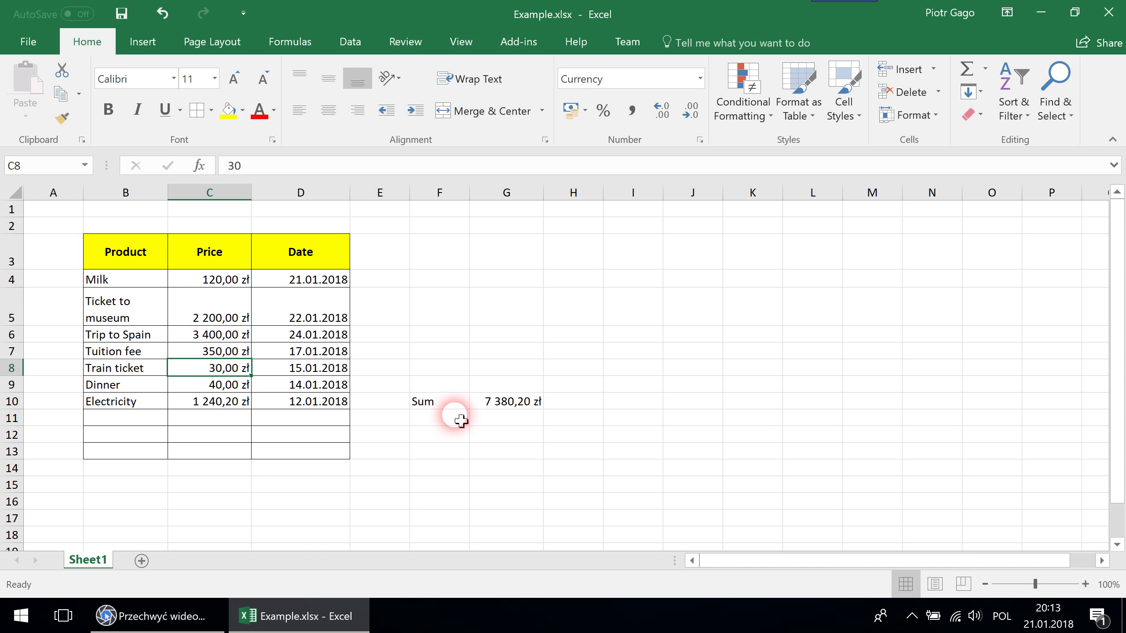
Examine the sum formula in G10 alongside the prices in C4:C10 that it adds up
click(458, 406)
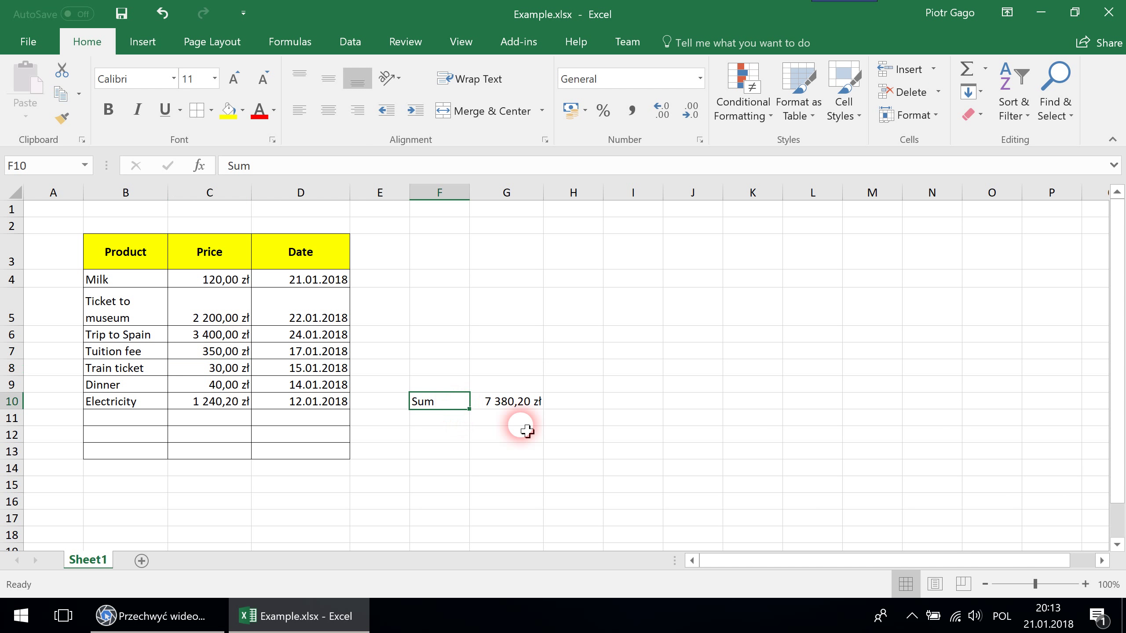
click(510, 404)
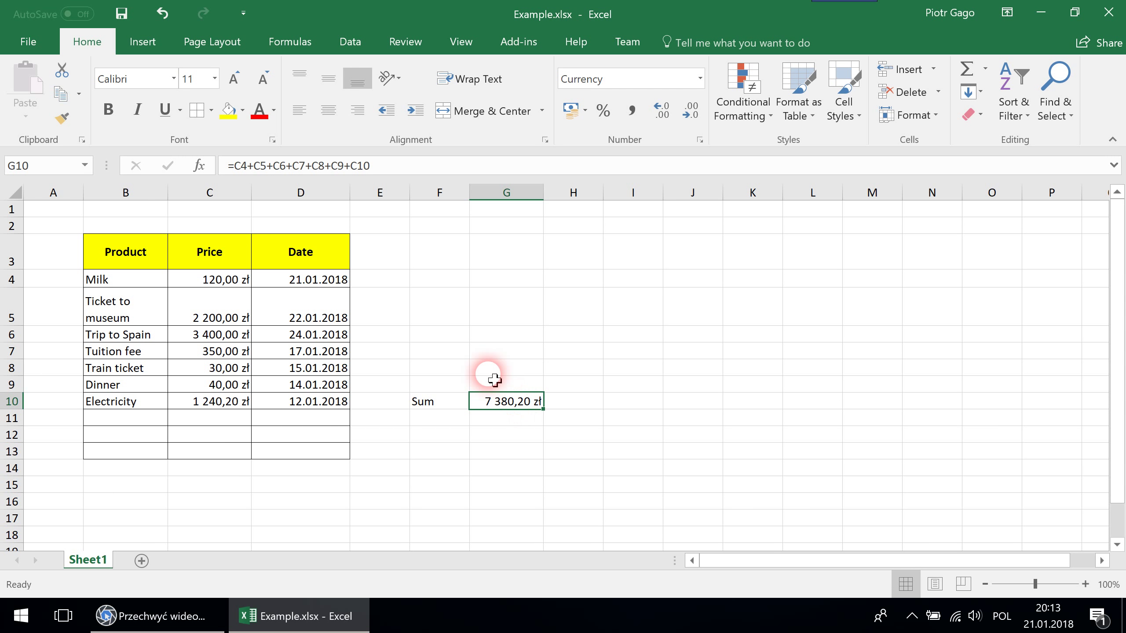
drag(231, 280, 226, 404)
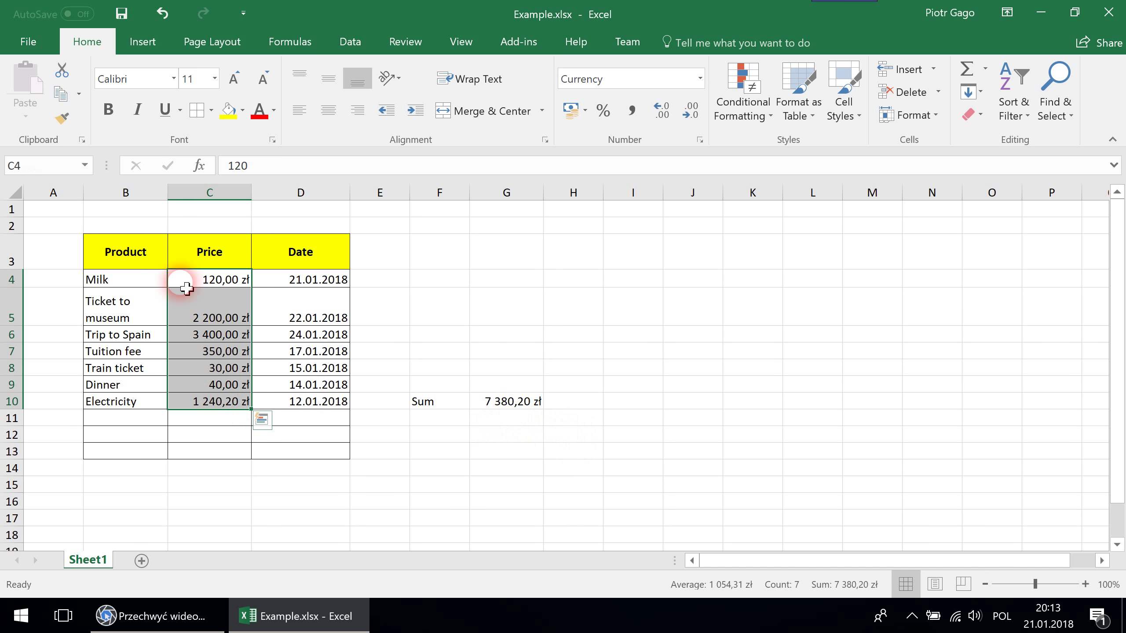
click(504, 402)
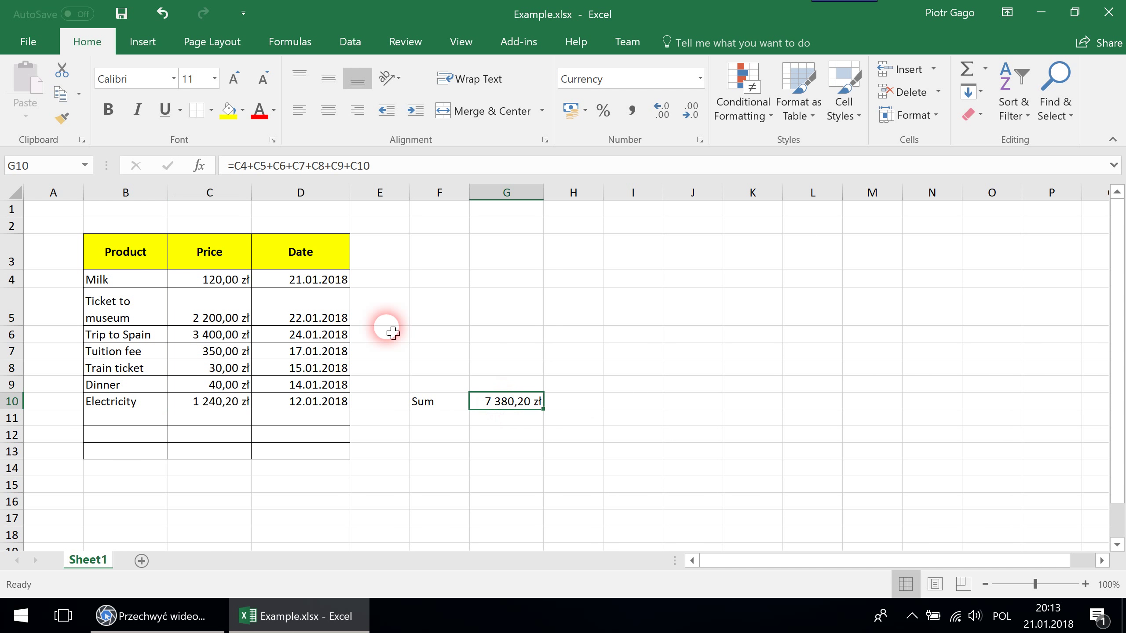
click(489, 384)
click(498, 393)
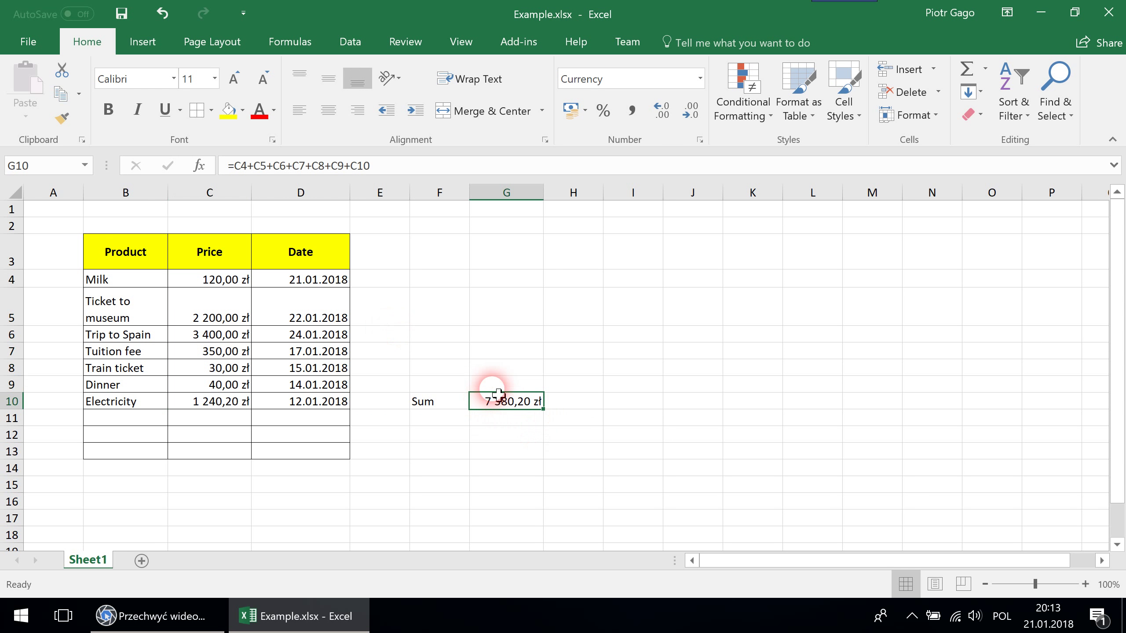
click(507, 389)
text(=)
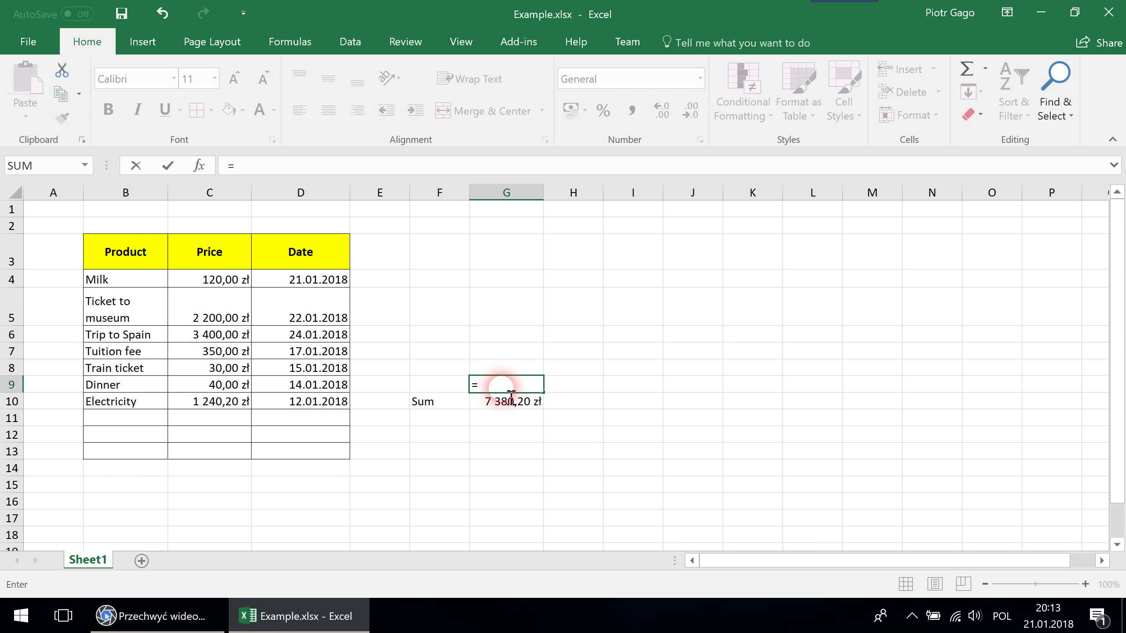
text(120+2200)
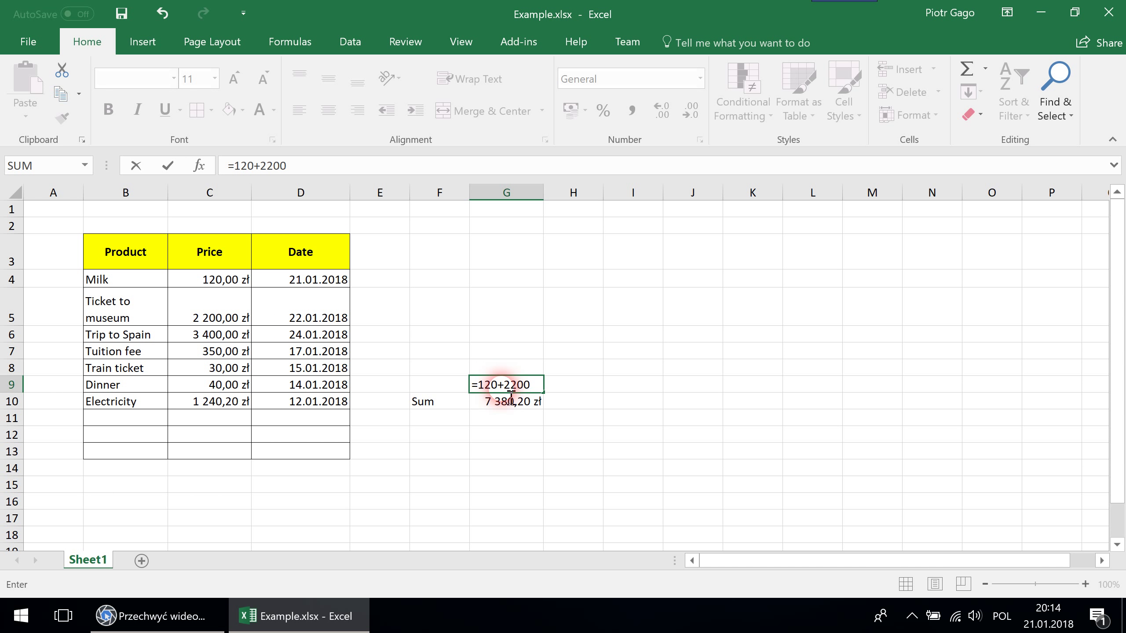
text(+...)
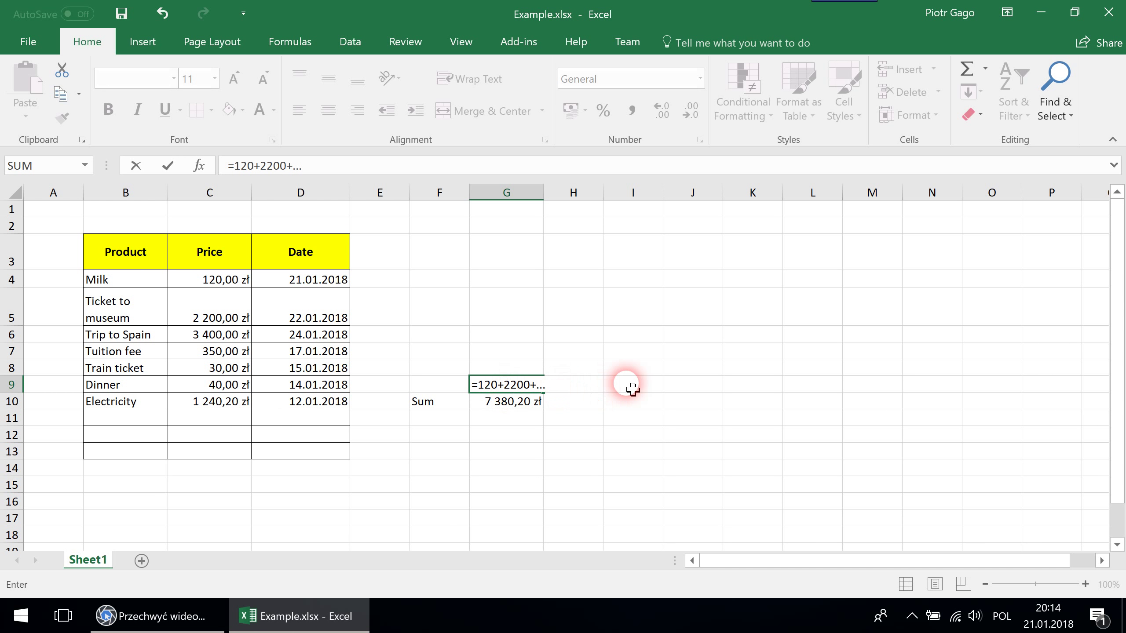
key(Escape)
key(Down)
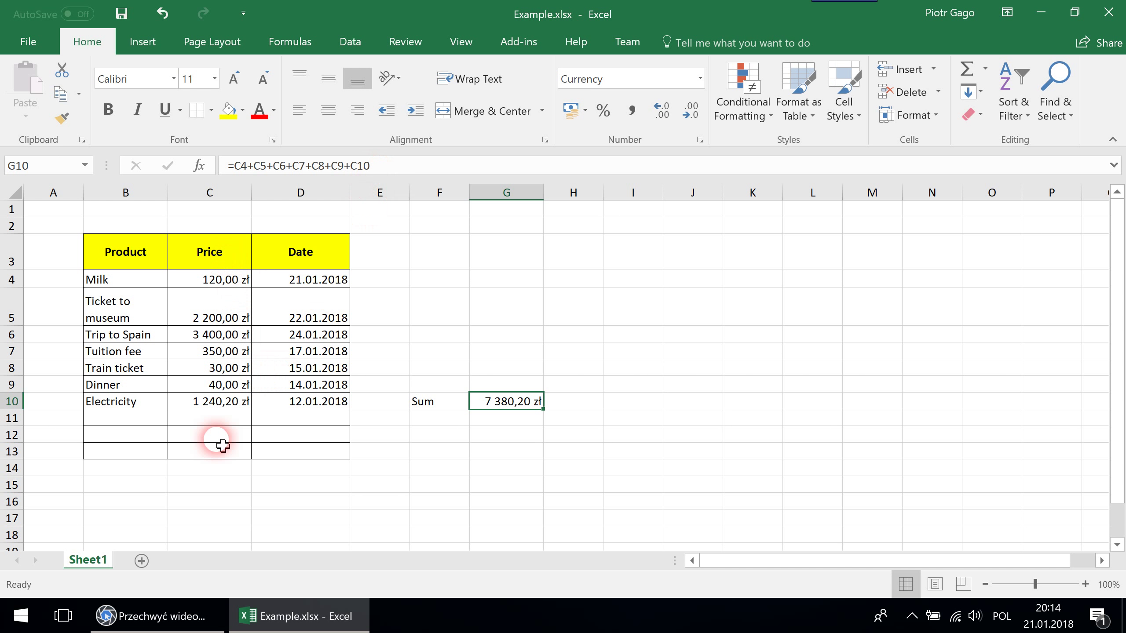
Try the operators -, * and / and an opening parenthesis between C8 and C9 in the G10 formula, then restore the plus sign
click(334, 168)
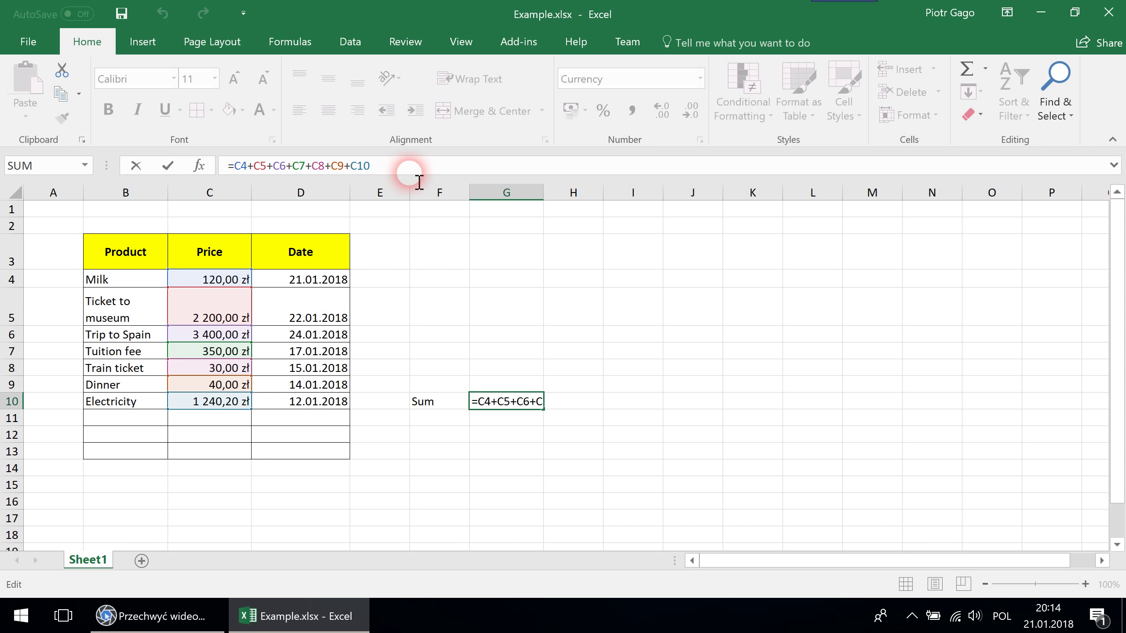
key(BackSpace)
text(-)
key(BackSpace)
text(*)
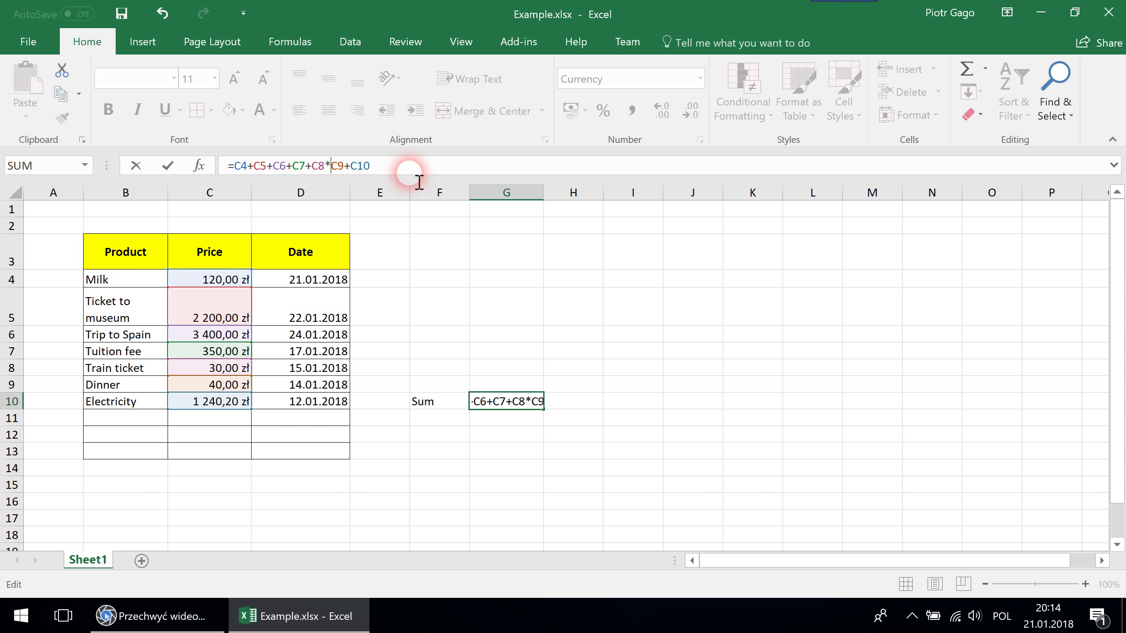
key(BackSpace)
text(/)
key(BackSpace)
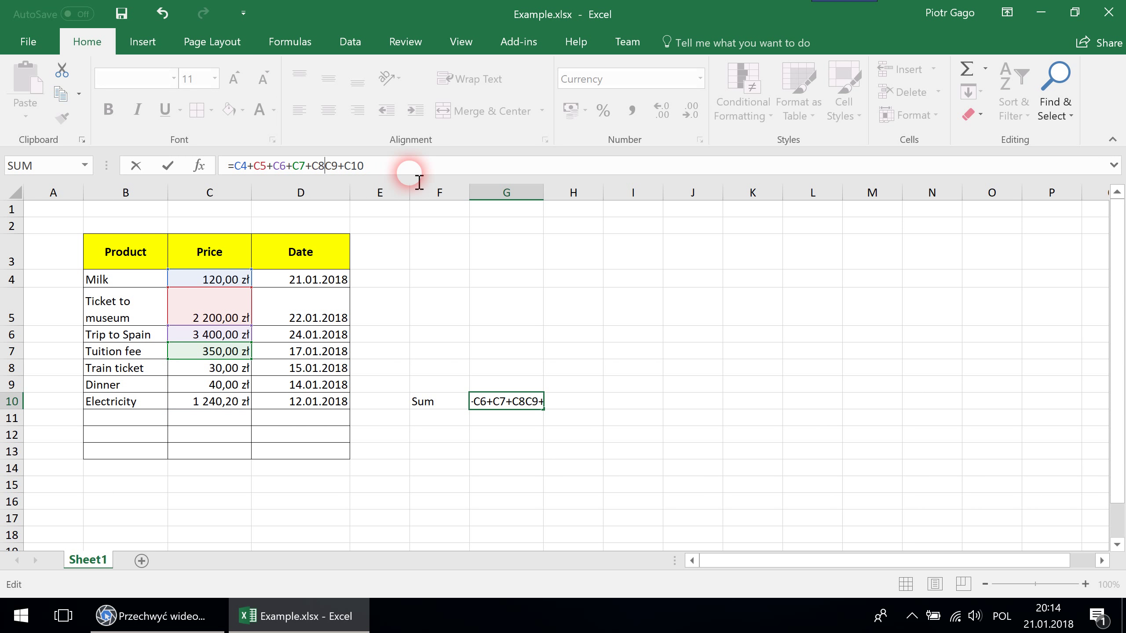
text(+()
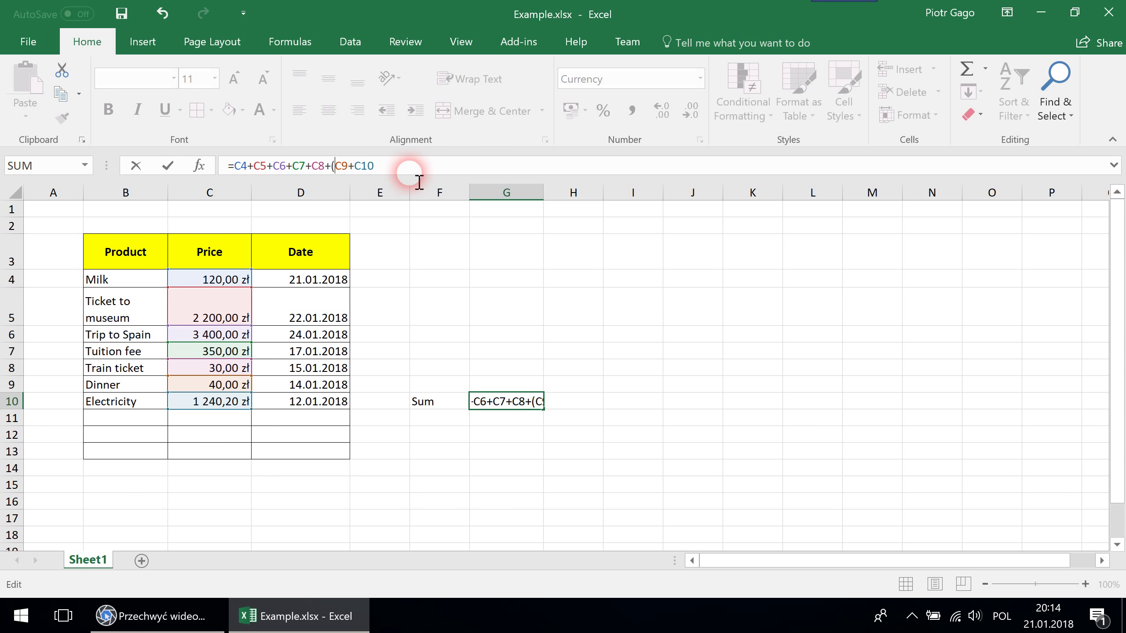
key(BackSpace)
key(Return)
key(Up)
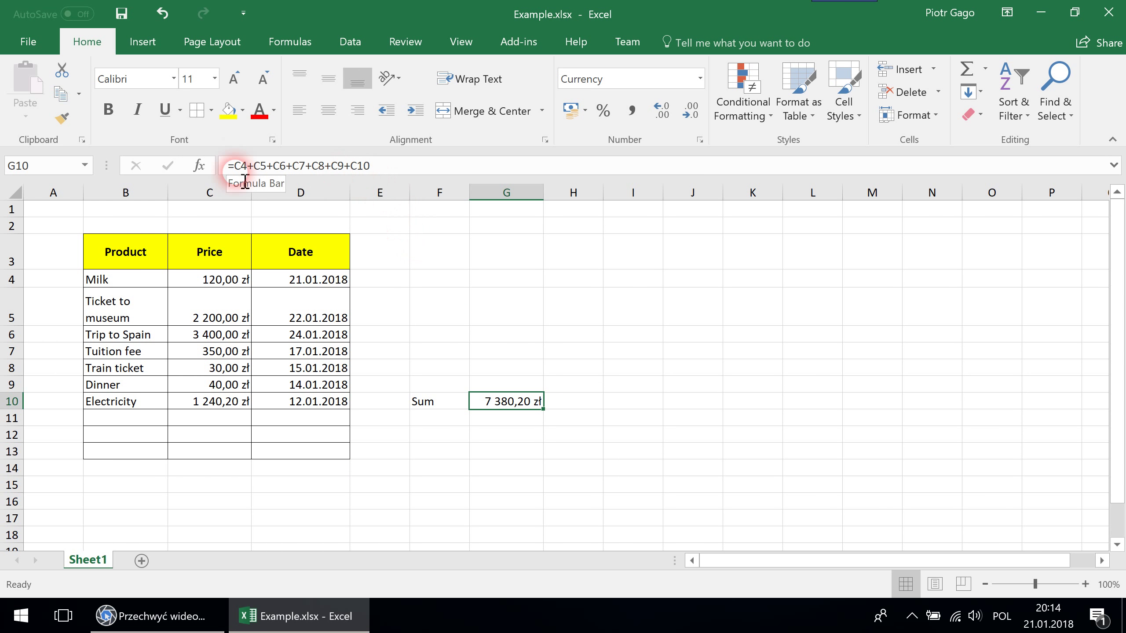
Clear the cell references from the G10 formula, browse the Insert Function list and its categories, and cancel the edit
double_click(507, 402)
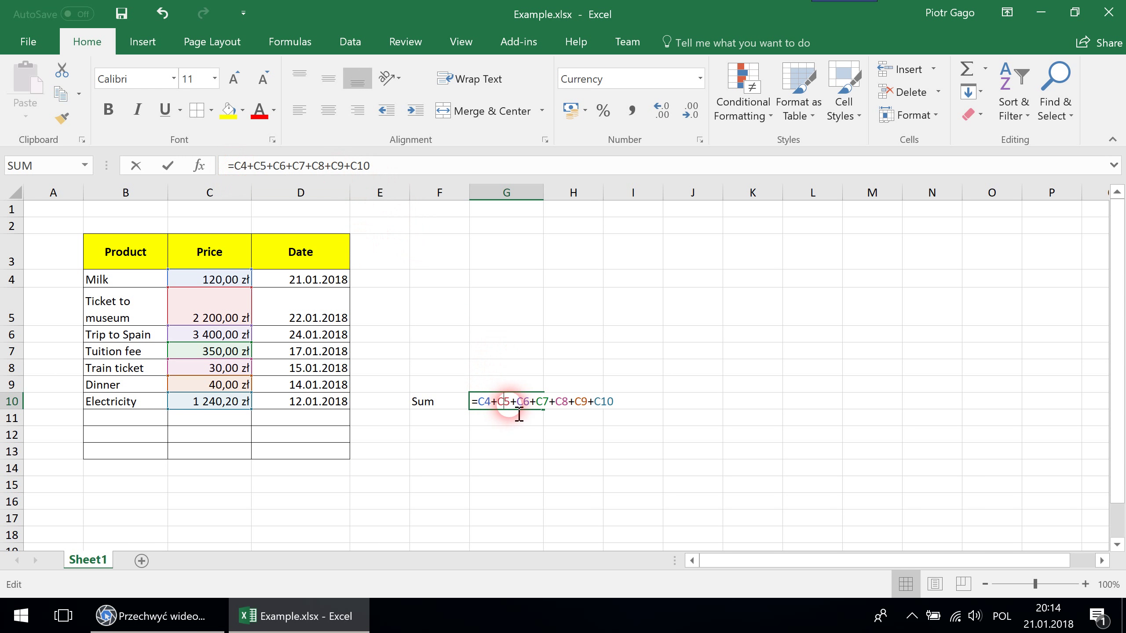
drag(479, 401, 674, 401)
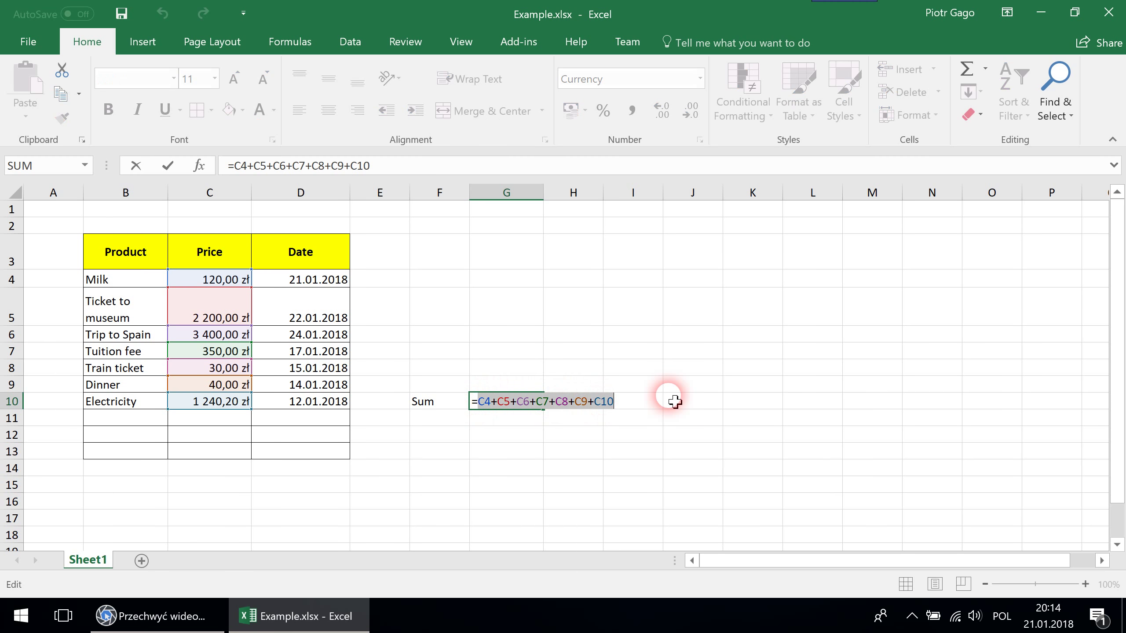
key(BackSpace)
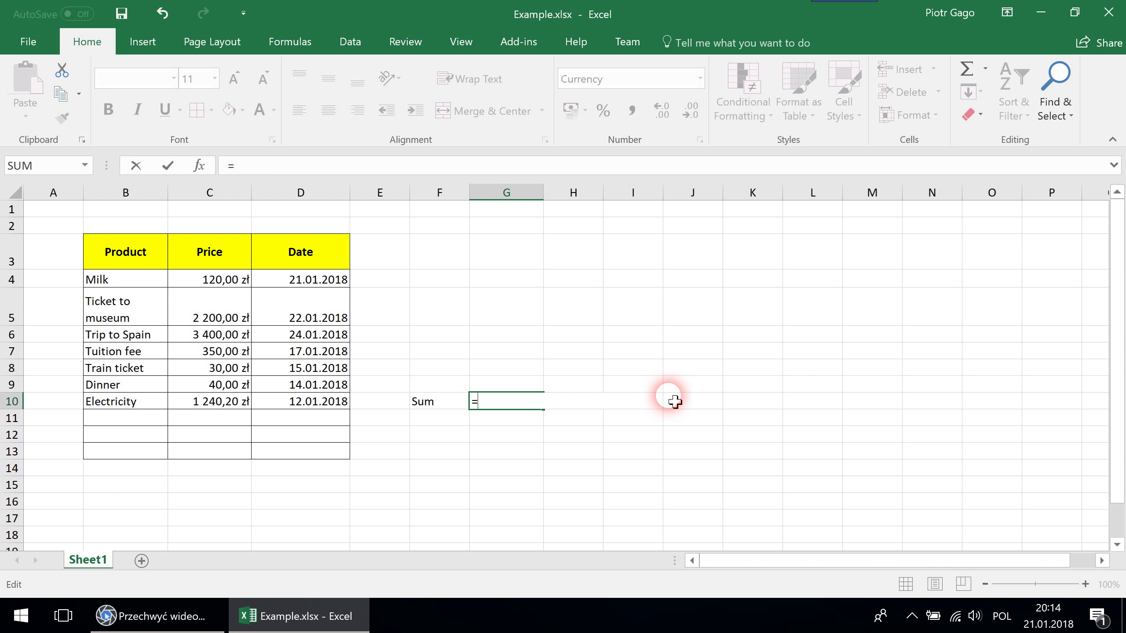
click(200, 166)
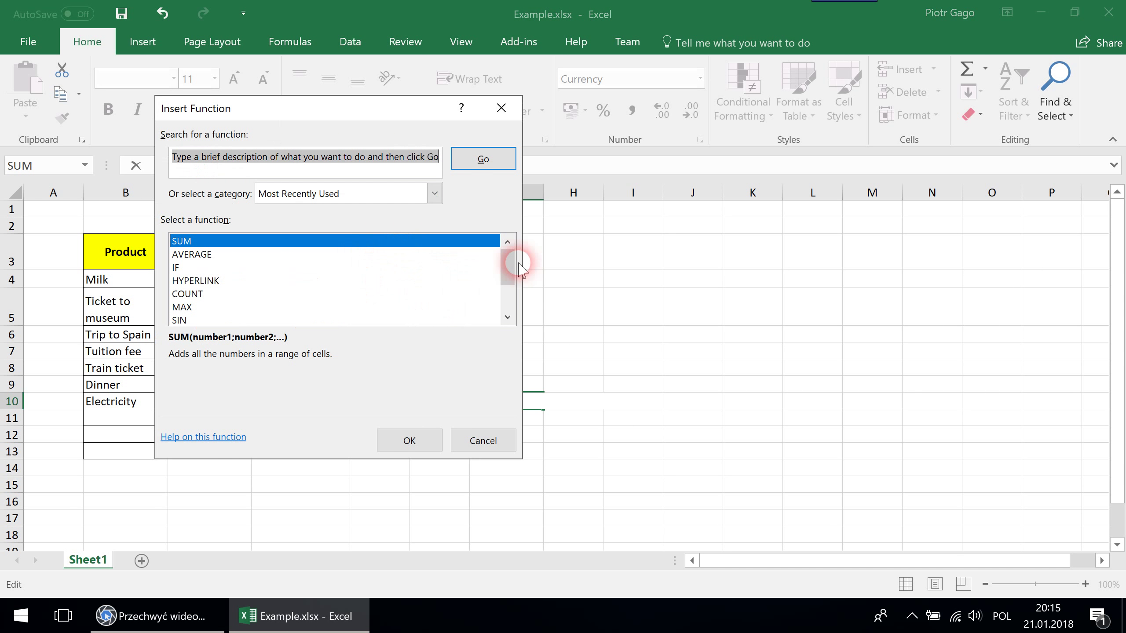
click(498, 267)
click(434, 193)
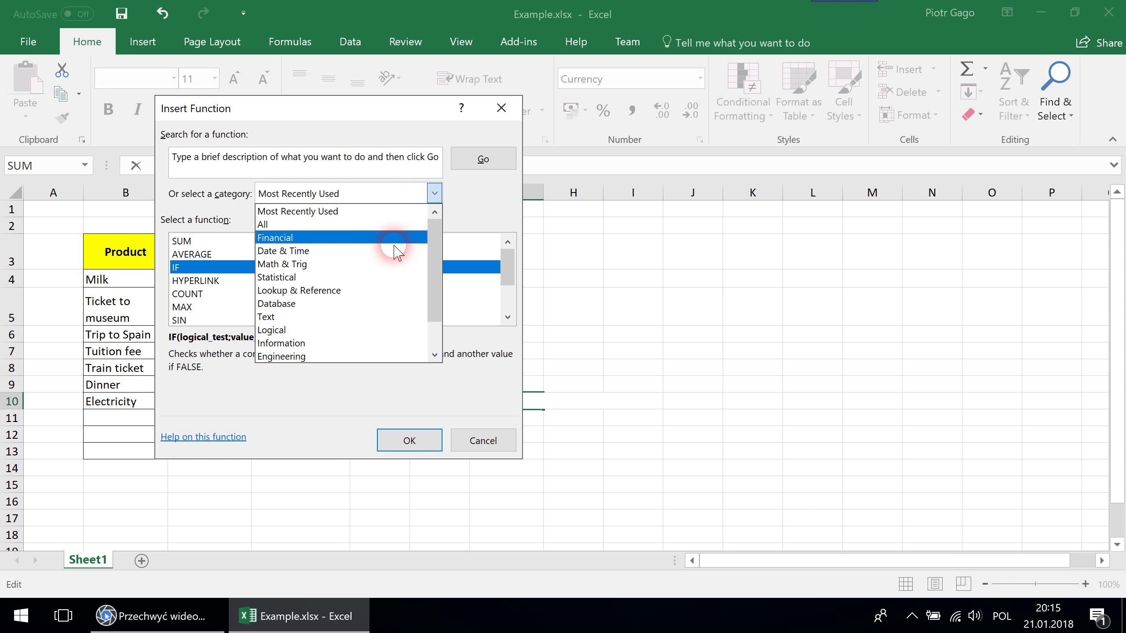
click(502, 108)
click(501, 108)
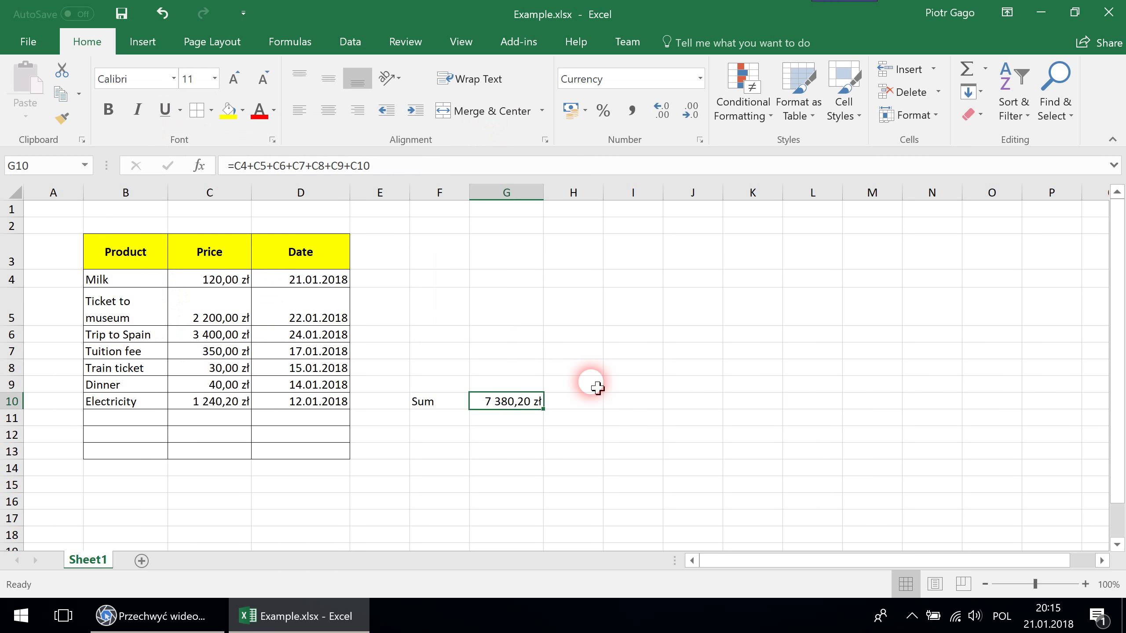
Replace the addition formula in G10 with =SUM(C4:C10)
double_click(505, 401)
drag(484, 402, 617, 410)
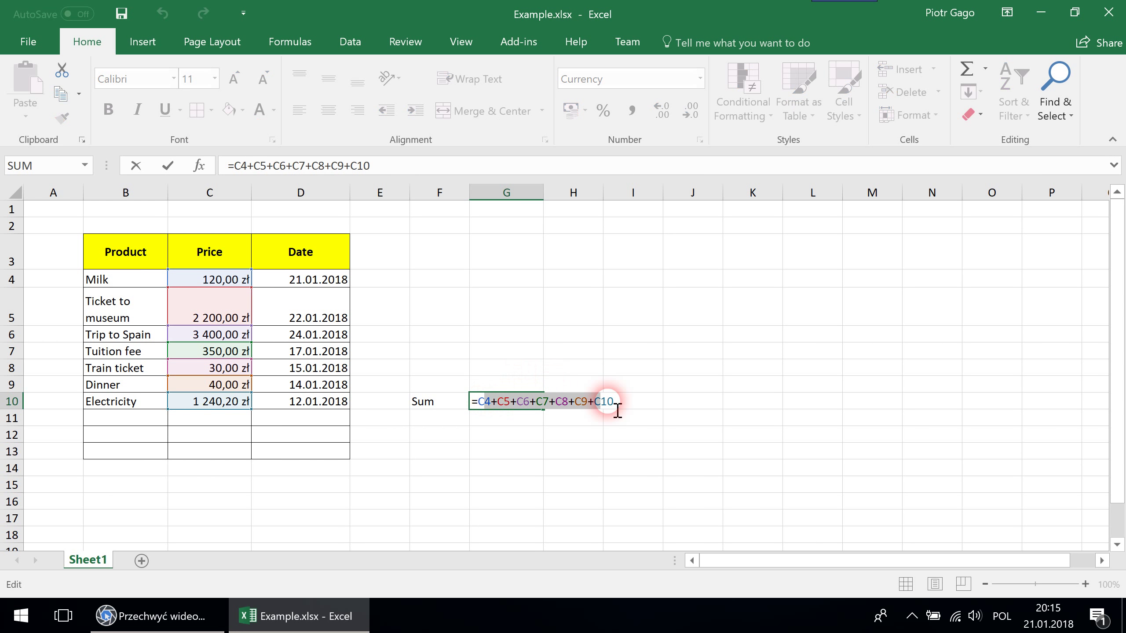
key(BackSpace)
text(S)
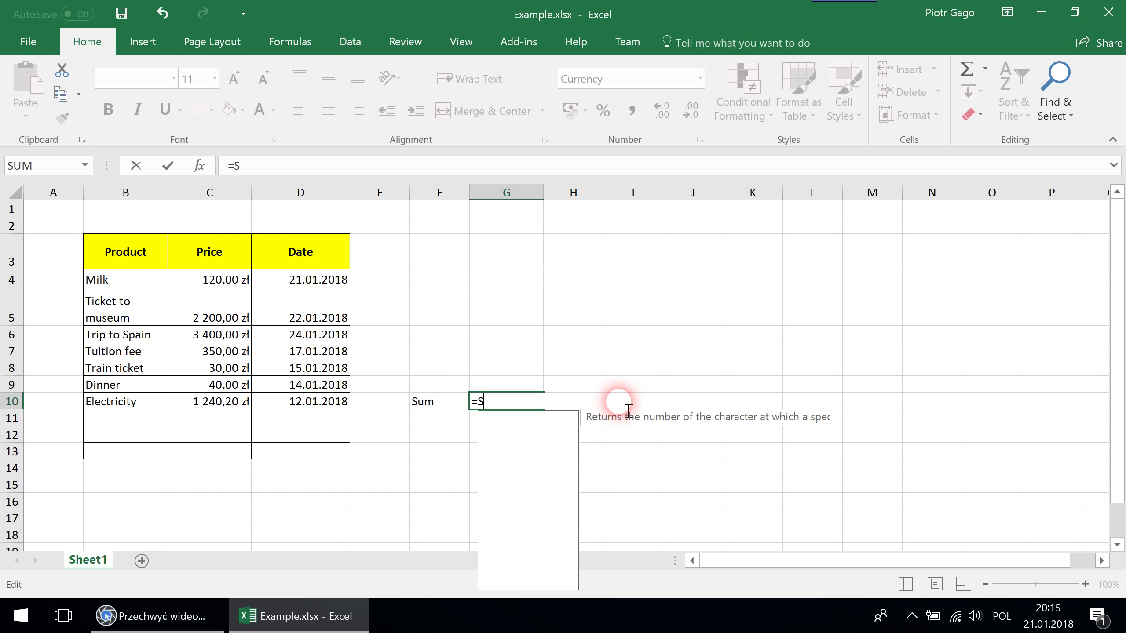
text(UM()
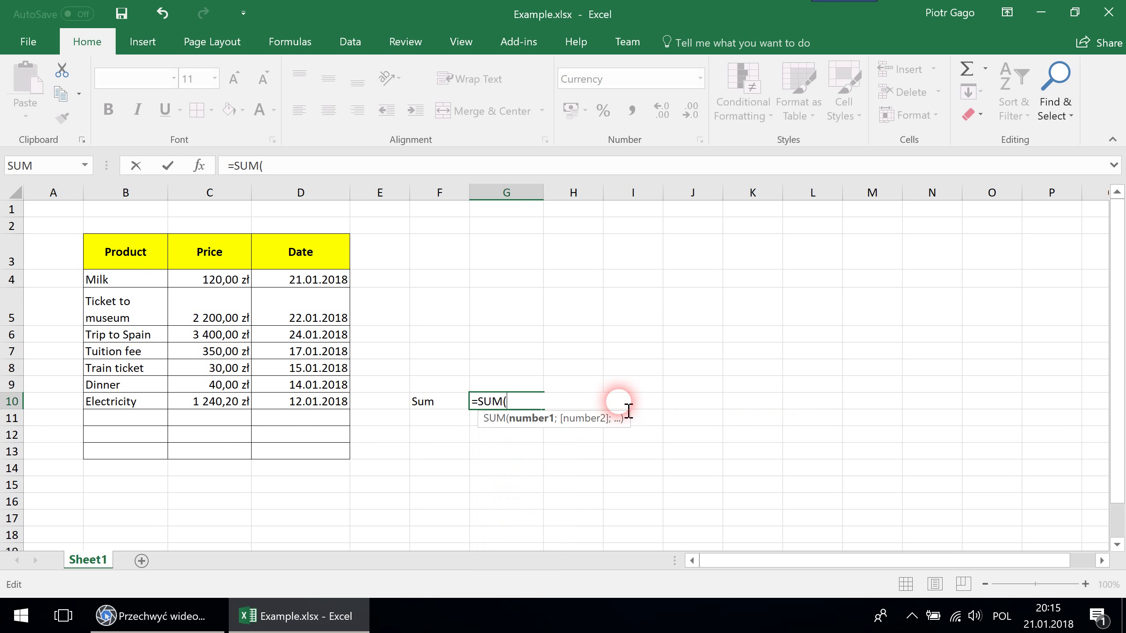
key(Left)
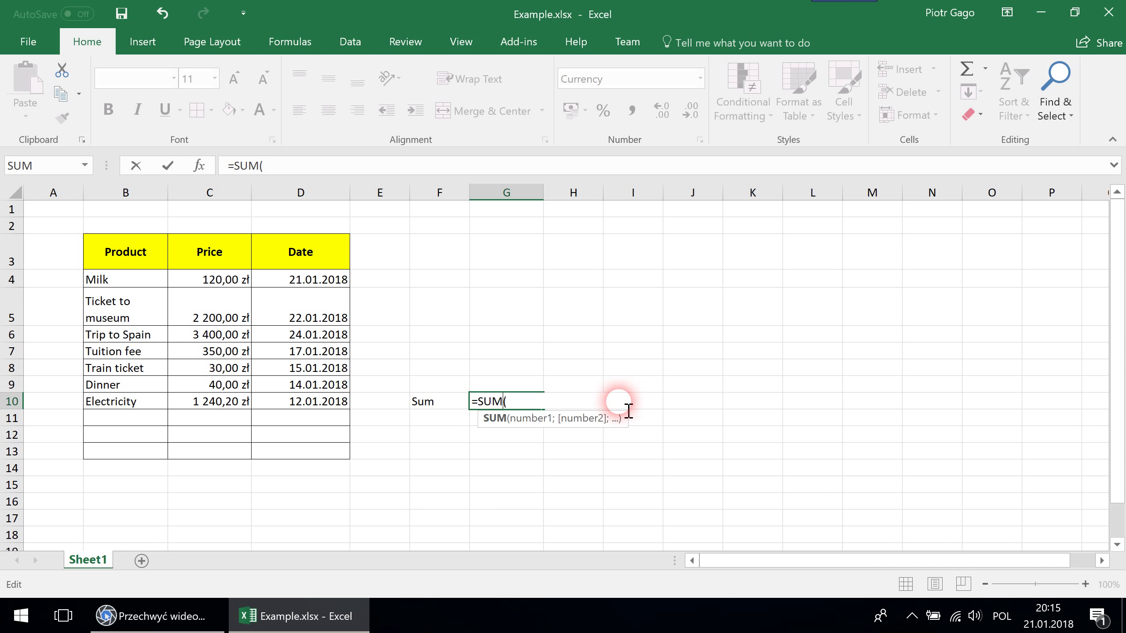
key(Right)
key(Left)
key(Right)
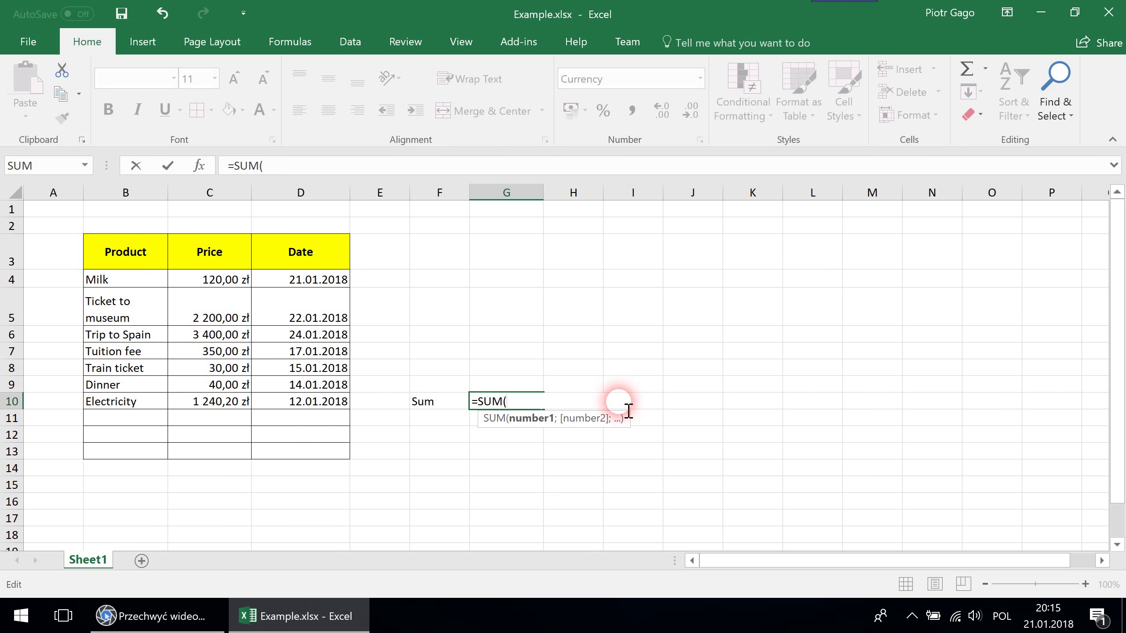
text(C4)
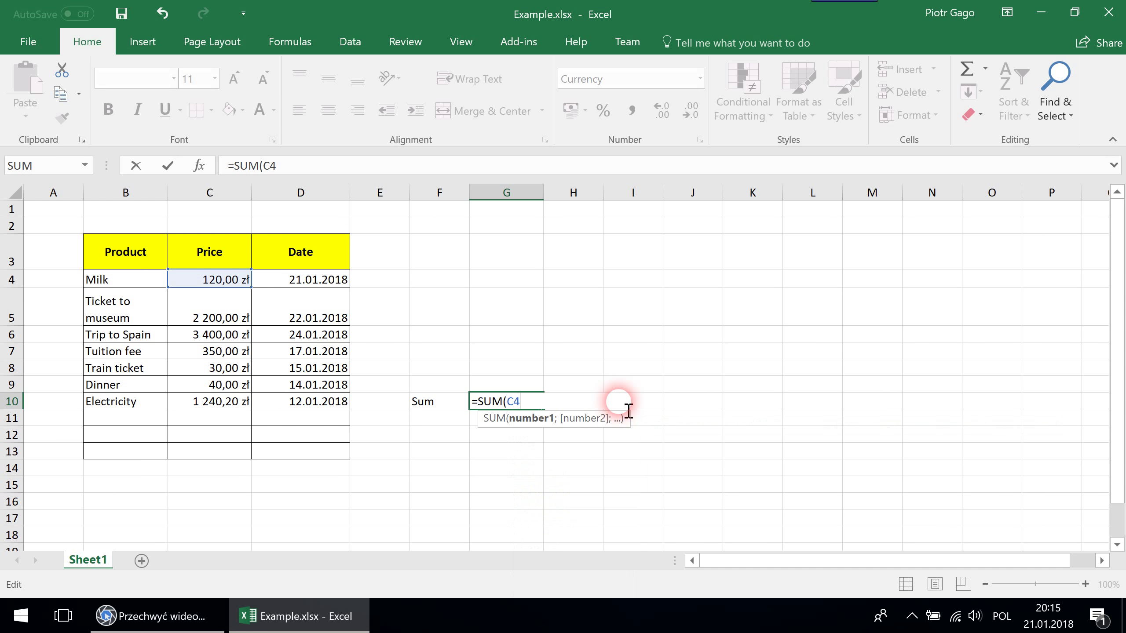
text(:C10)
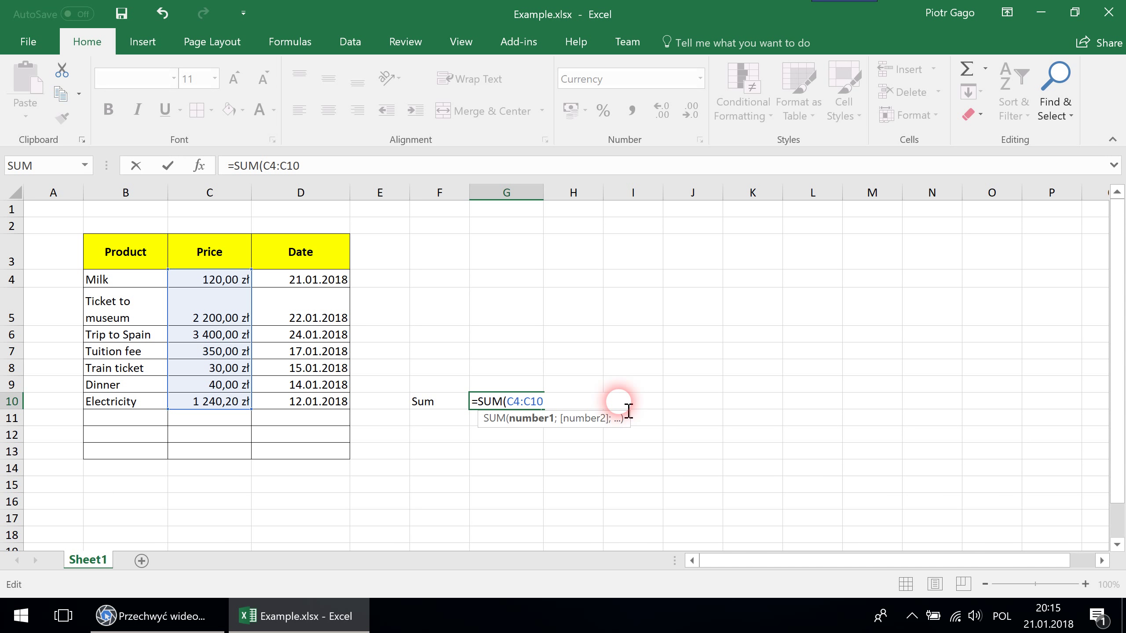
text())
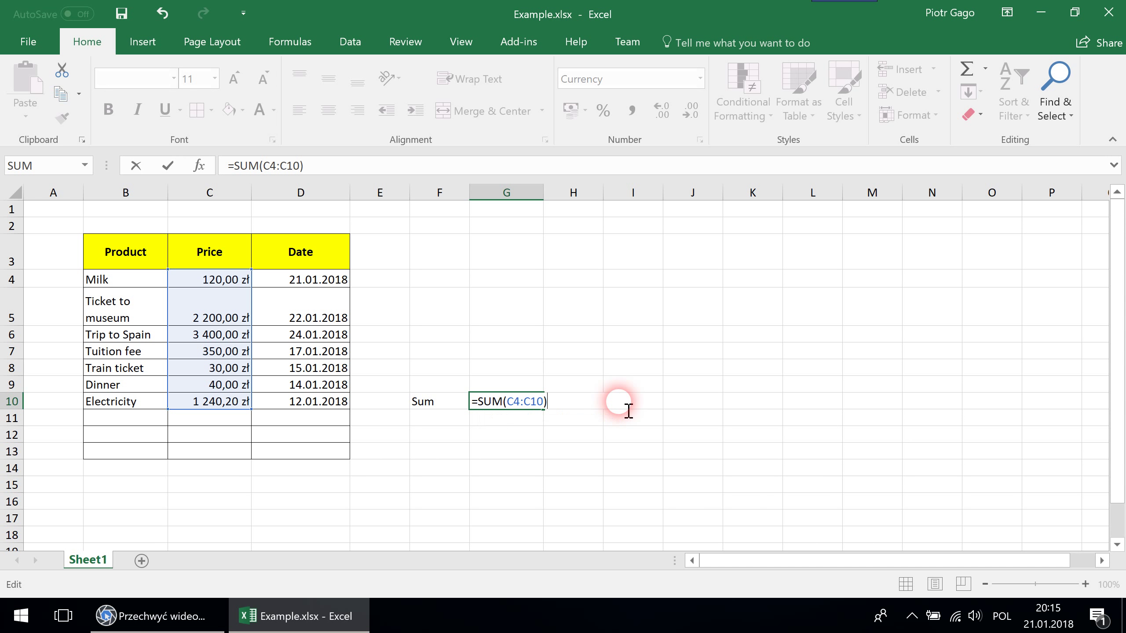
key(Return)
key(Up)
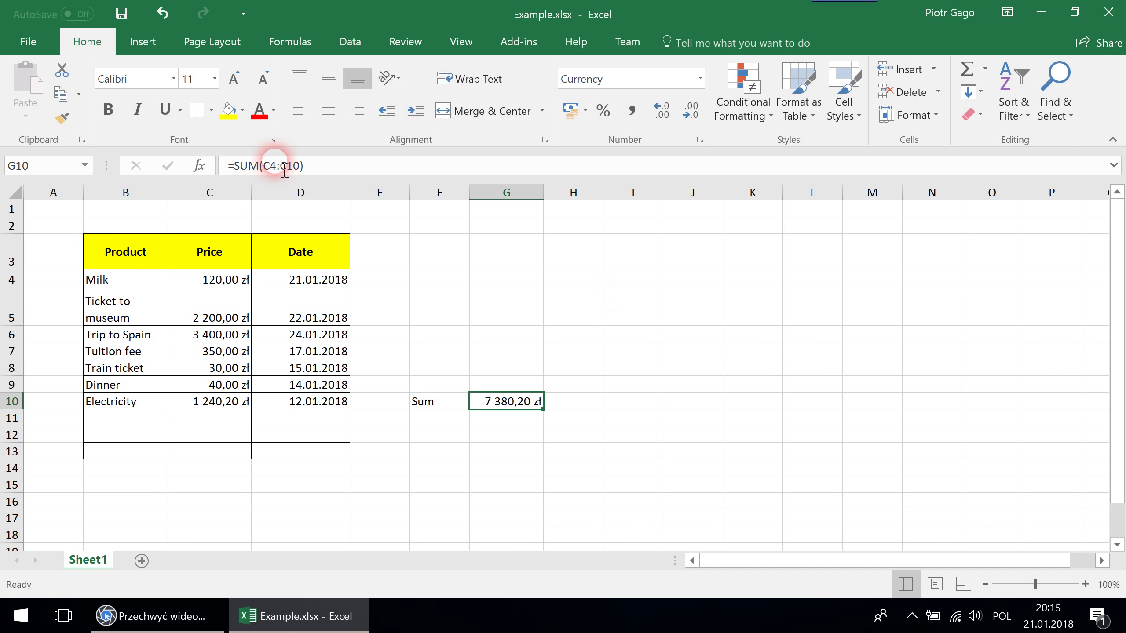
Examine the C4:C10 range argument inside the SUM formula in G10
double_click(516, 402)
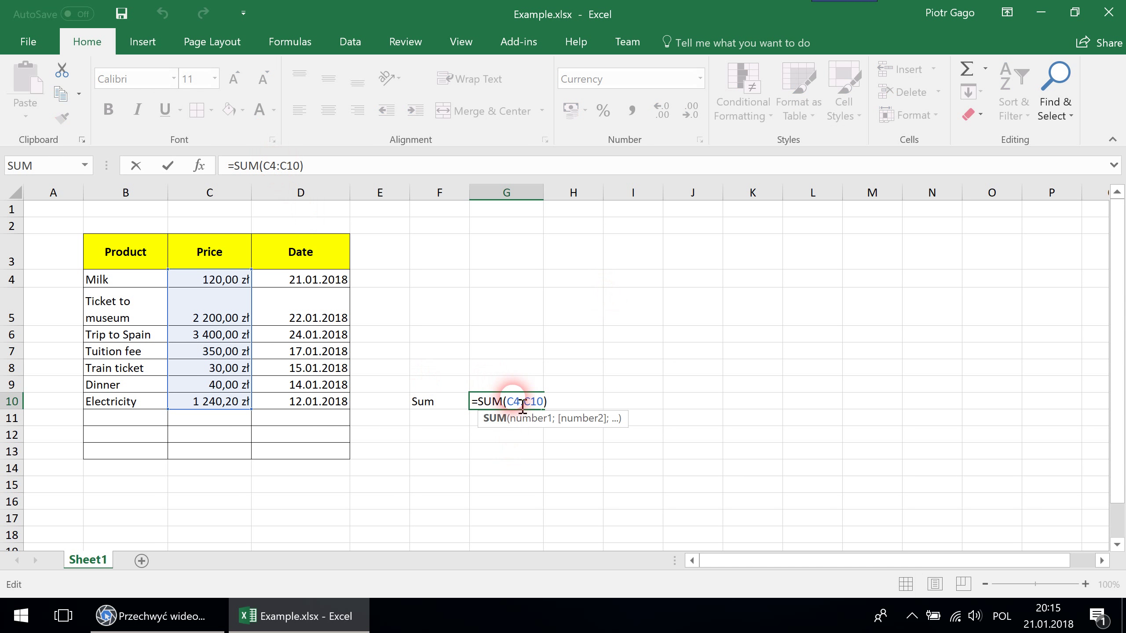
drag(506, 401, 543, 401)
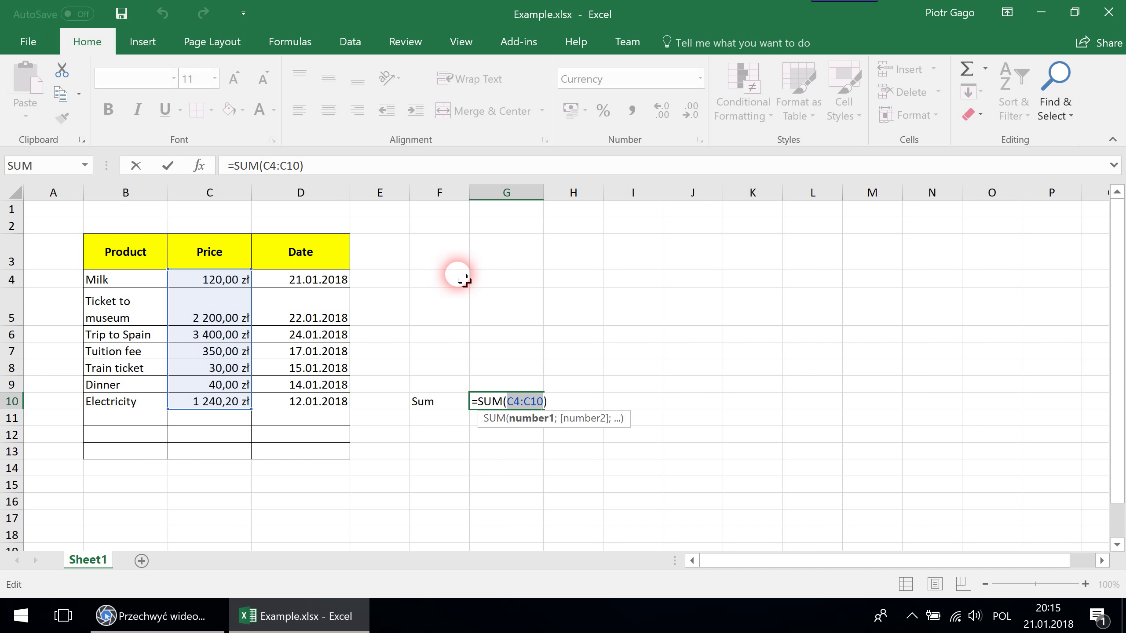
key(Return)
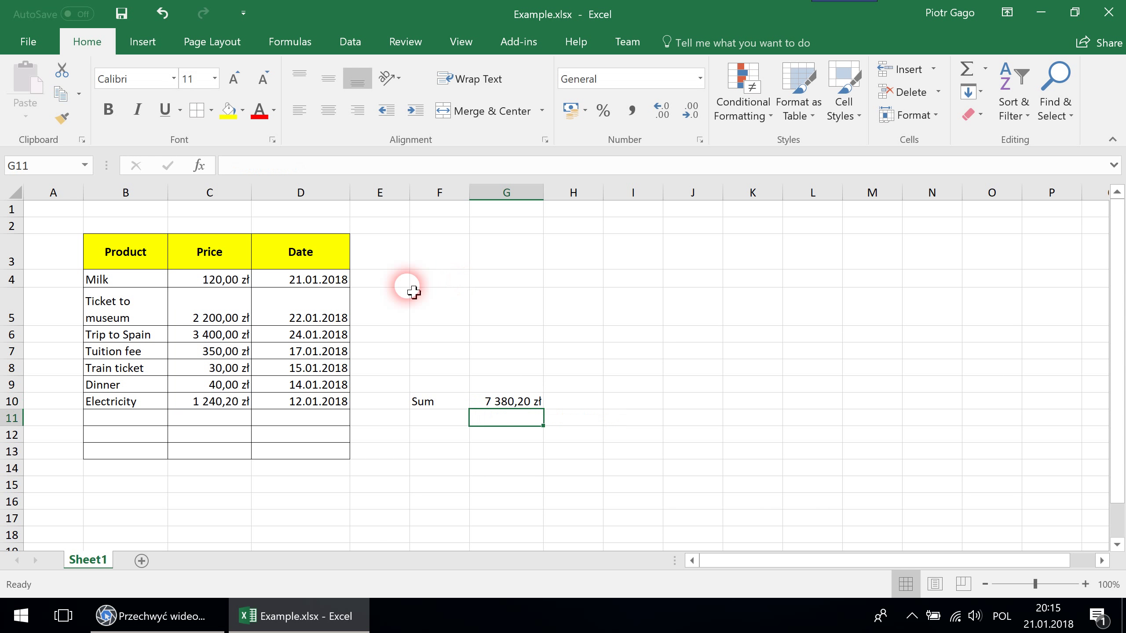
Test the SUM formula by changing the Train ticket price in C8 to 35 and back to 30
click(234, 372)
text(35)
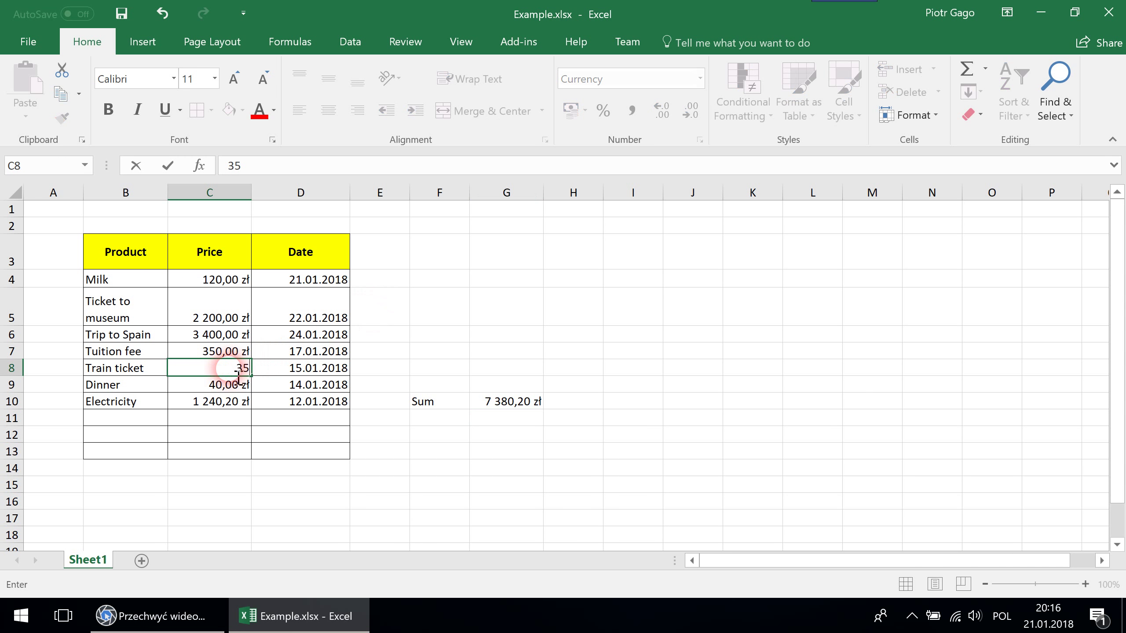
key(Return)
click(234, 374)
text(30)
key(Return)
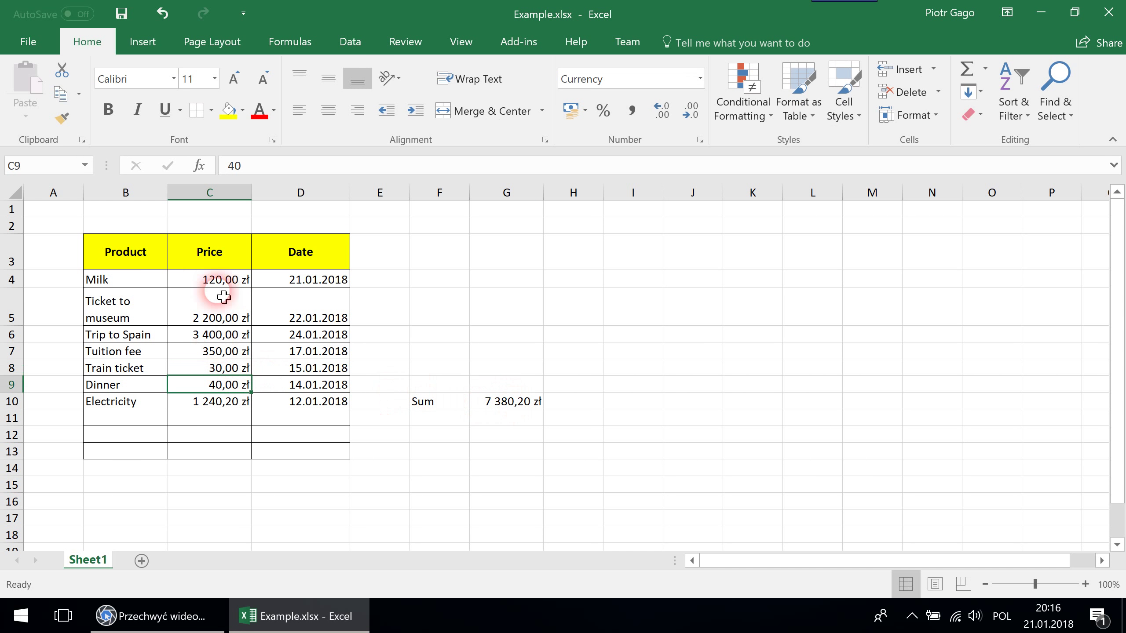
Add the label Min in F11 and enter the formula =MIN(C4:C10) in G11
click(514, 401)
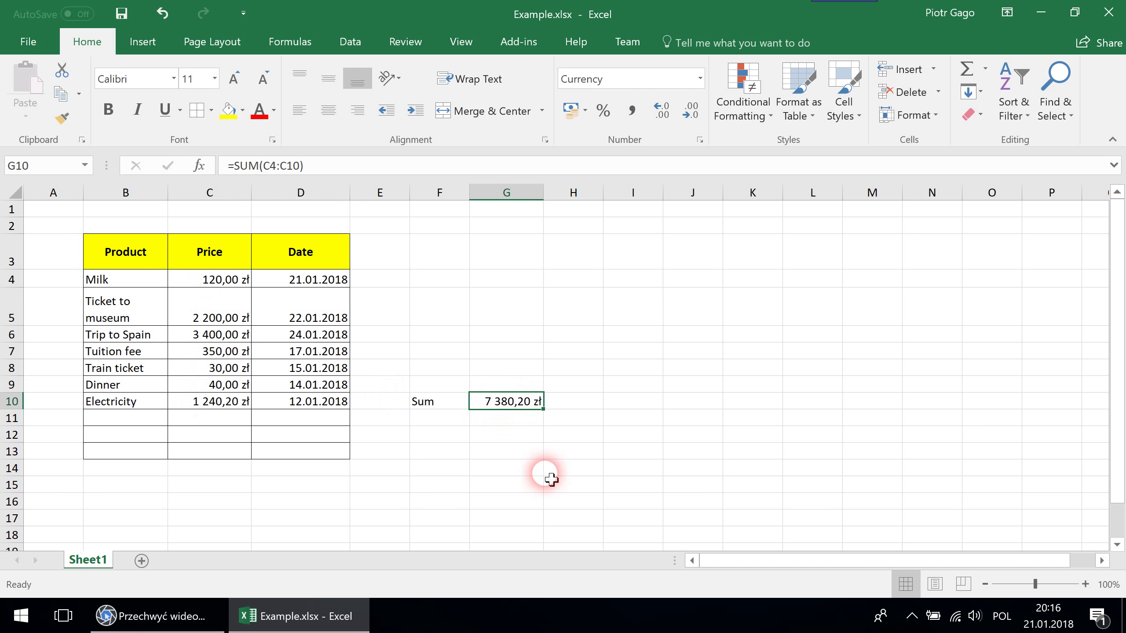
key(Down)
key(Left)
text(Min)
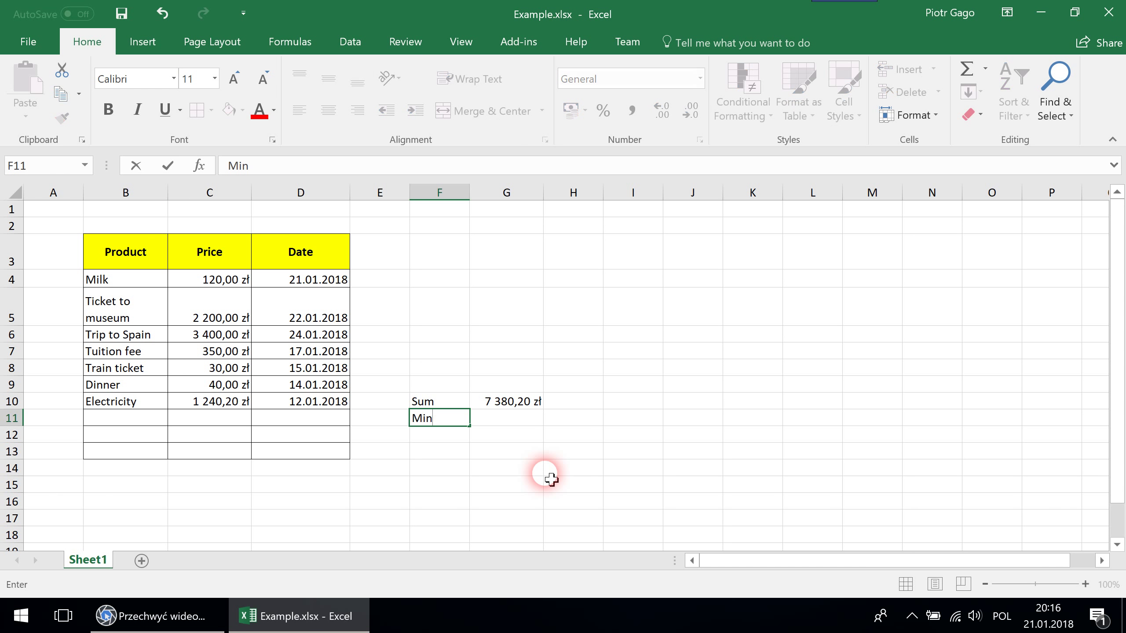
key(Return)
key(Up)
key(Right)
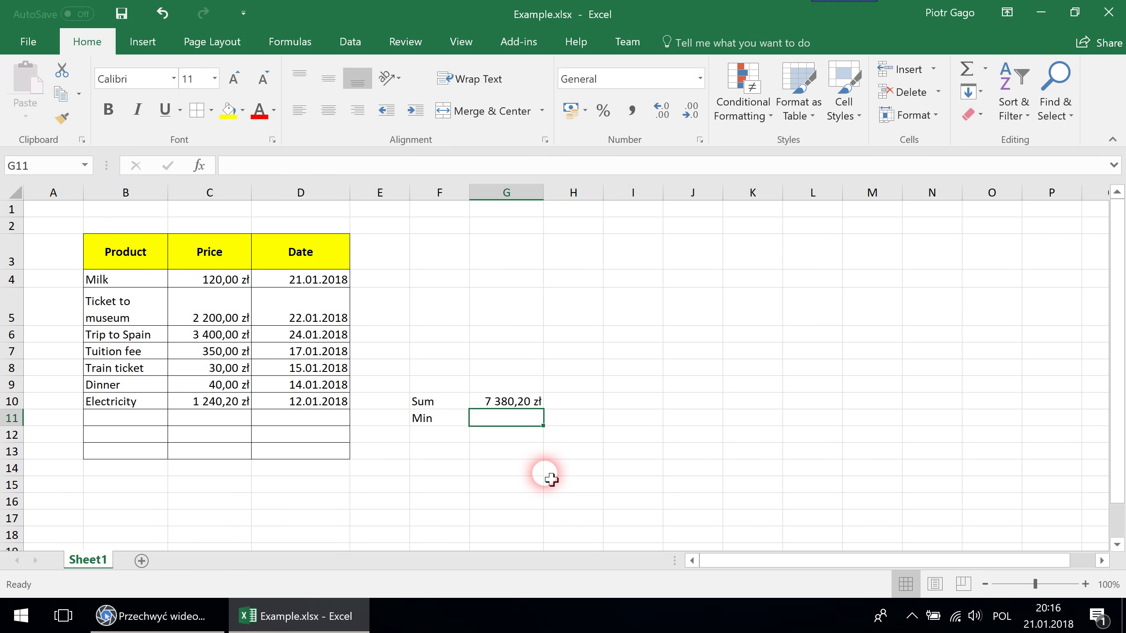
text(=MIN(C4)
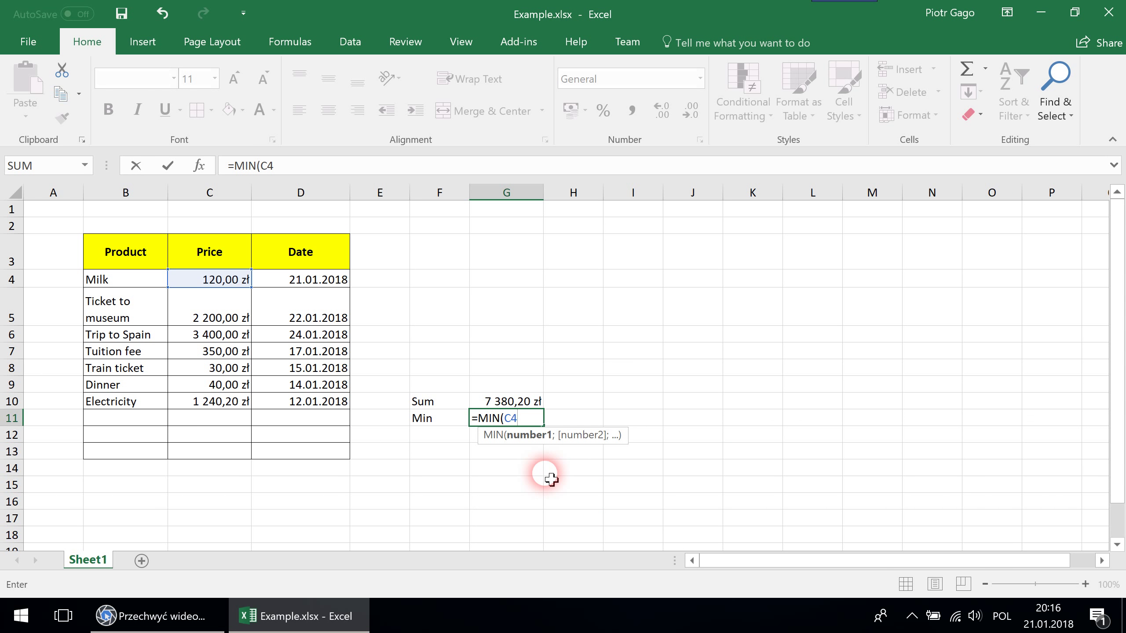
text(:C10))
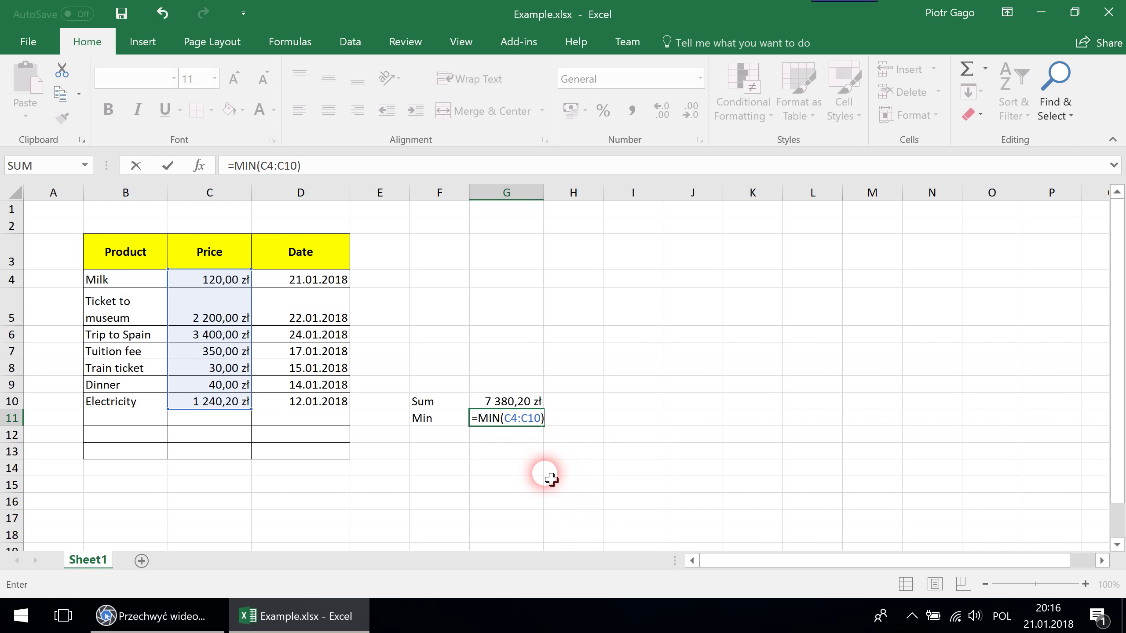
key(ctrl+Return)
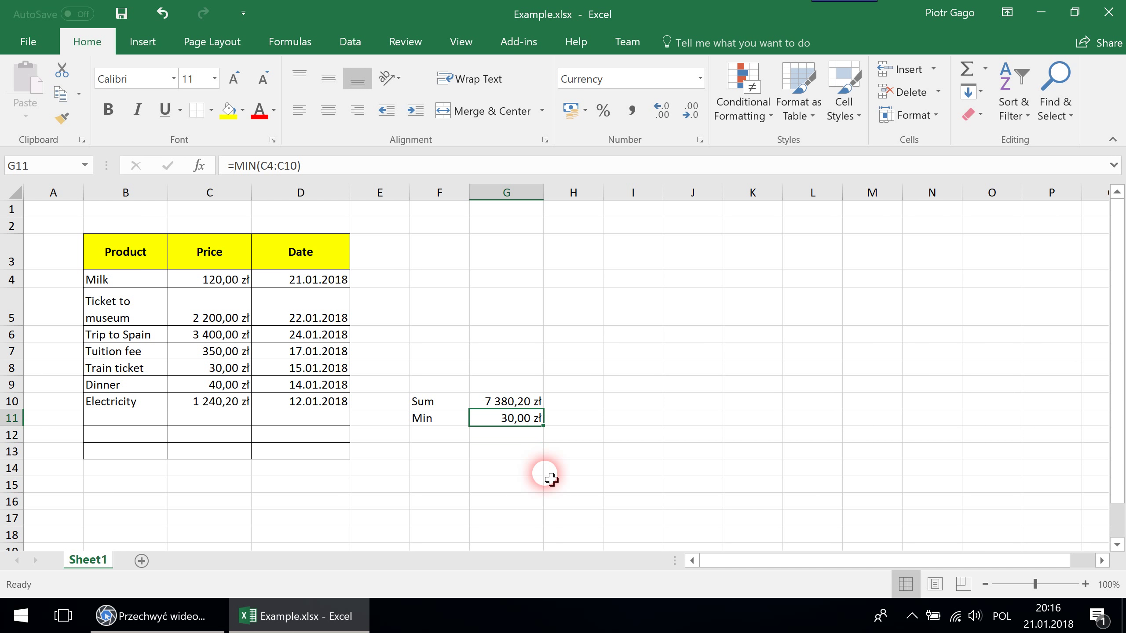
Add the label Max in F12 and enter the formula =MAX(C4:C10) in G12
key(Down)
key(Left)
text(Max)
key(Tab)
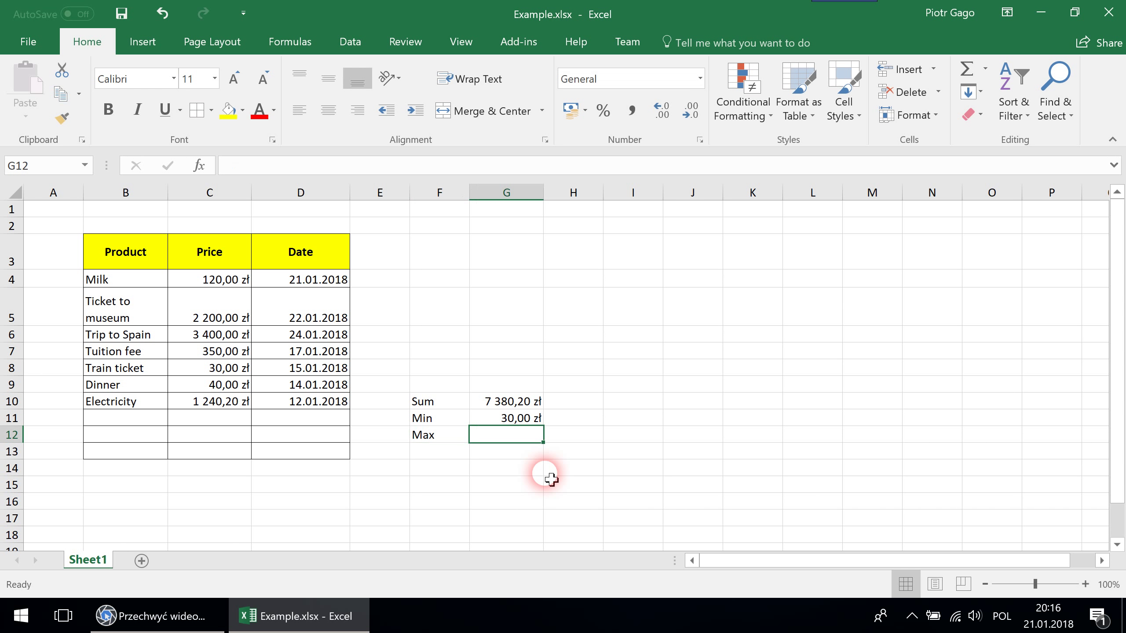
text(=MAX(C4)
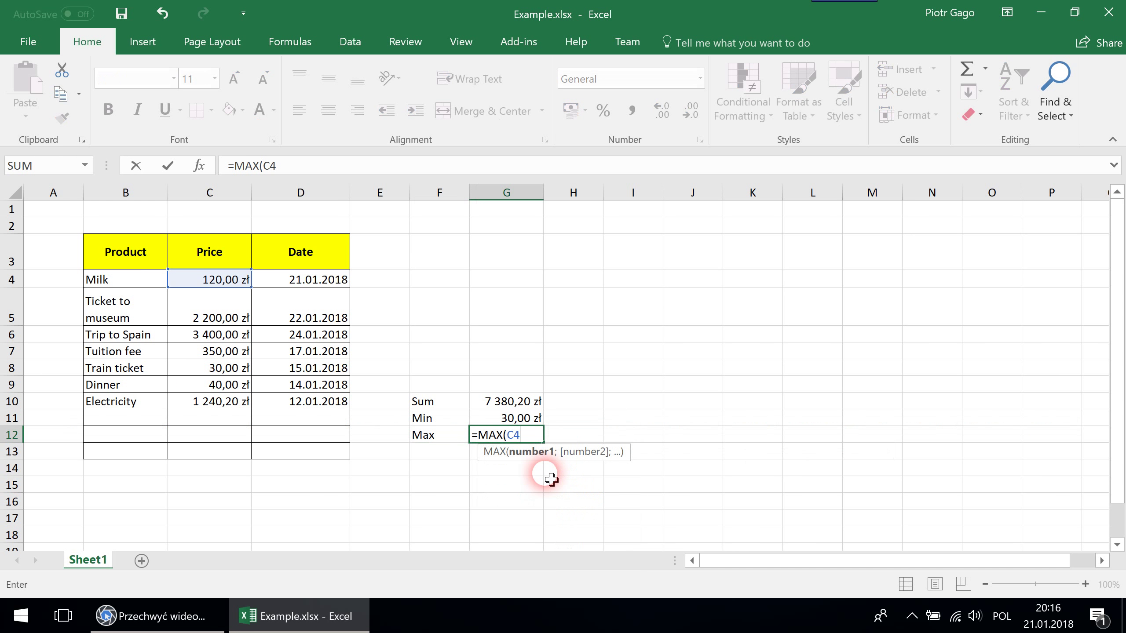
text(:C10))
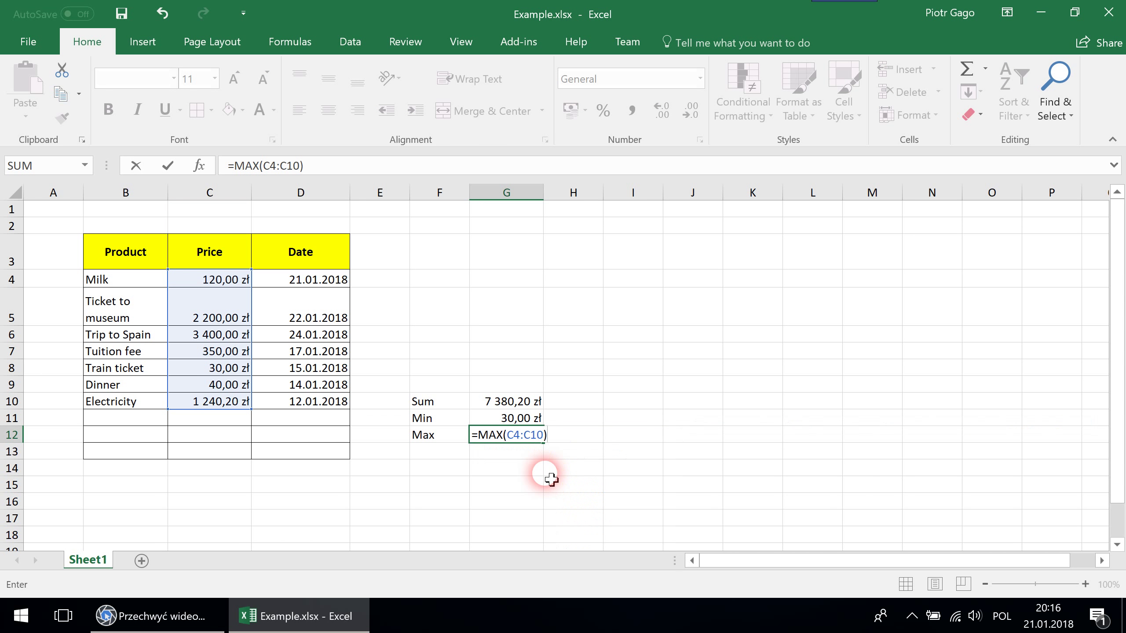
key(Return)
Add the label Avg in F13 with the formula =AVERAGE(C4:C10) in G13, and widen column G slightly
text(A)
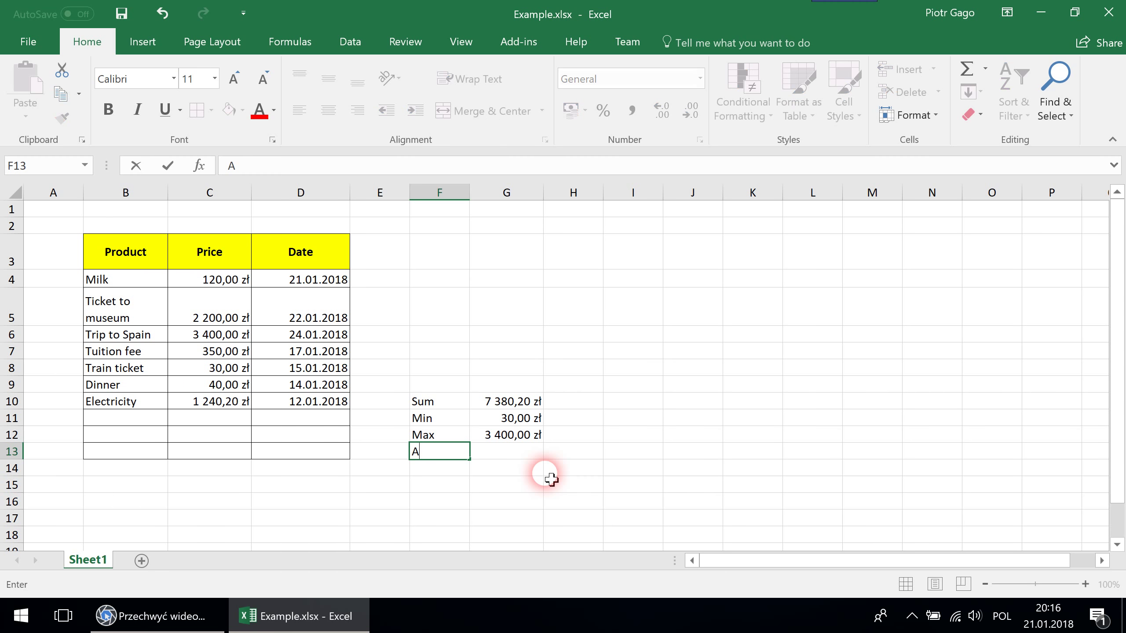
text(vg)
key(Tab)
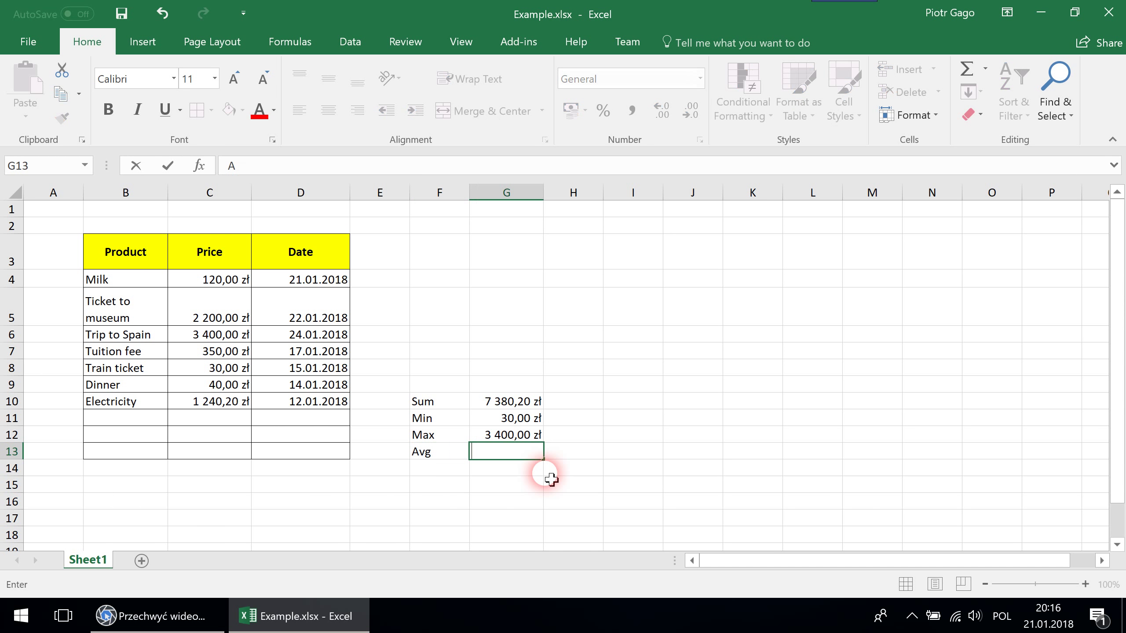
text(=AVERAGE()
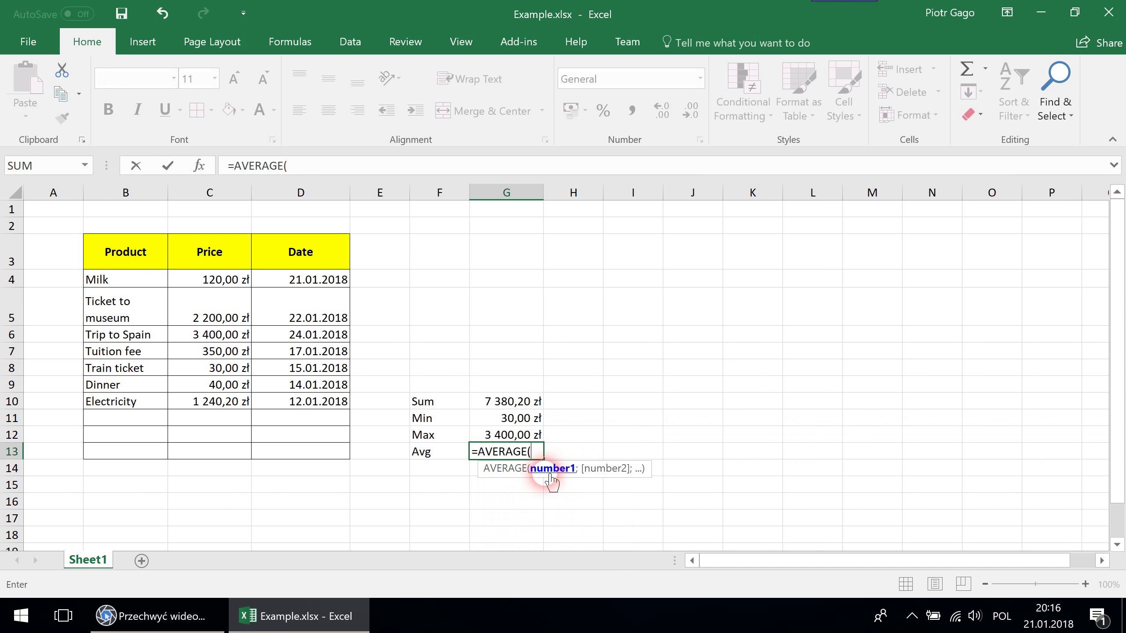
text(c)
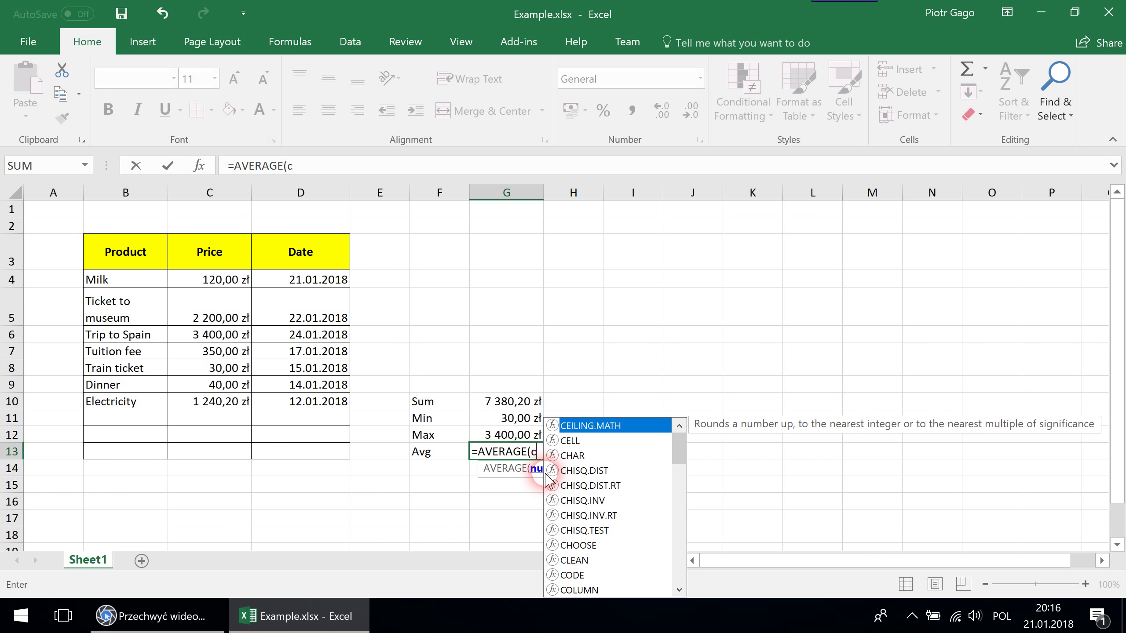
text(4:C10))
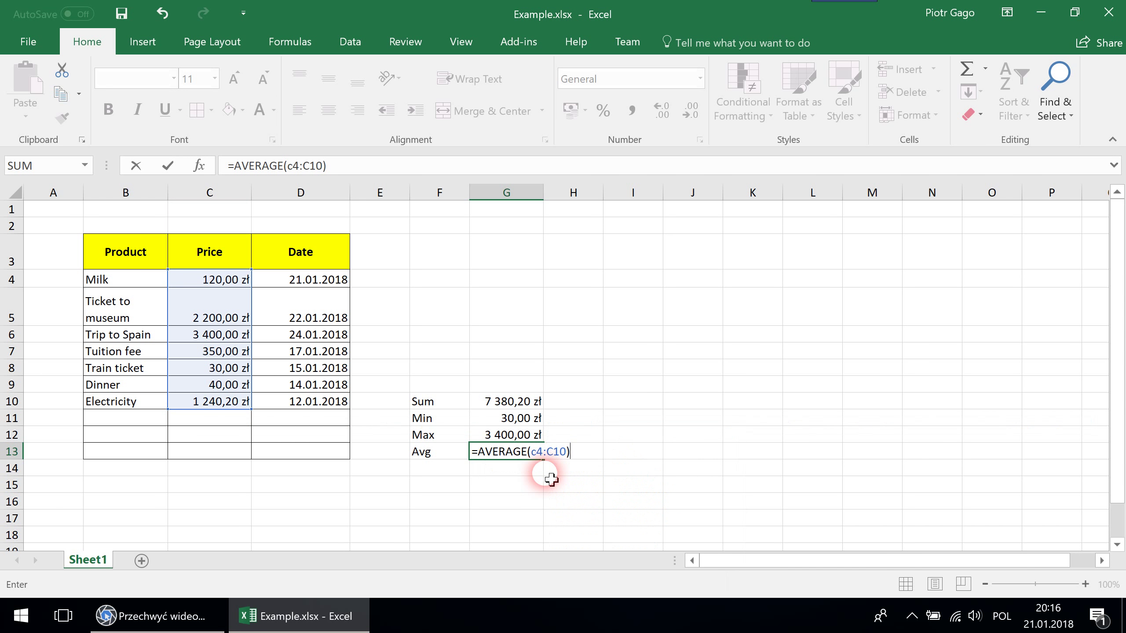
key(Return)
key(Up)
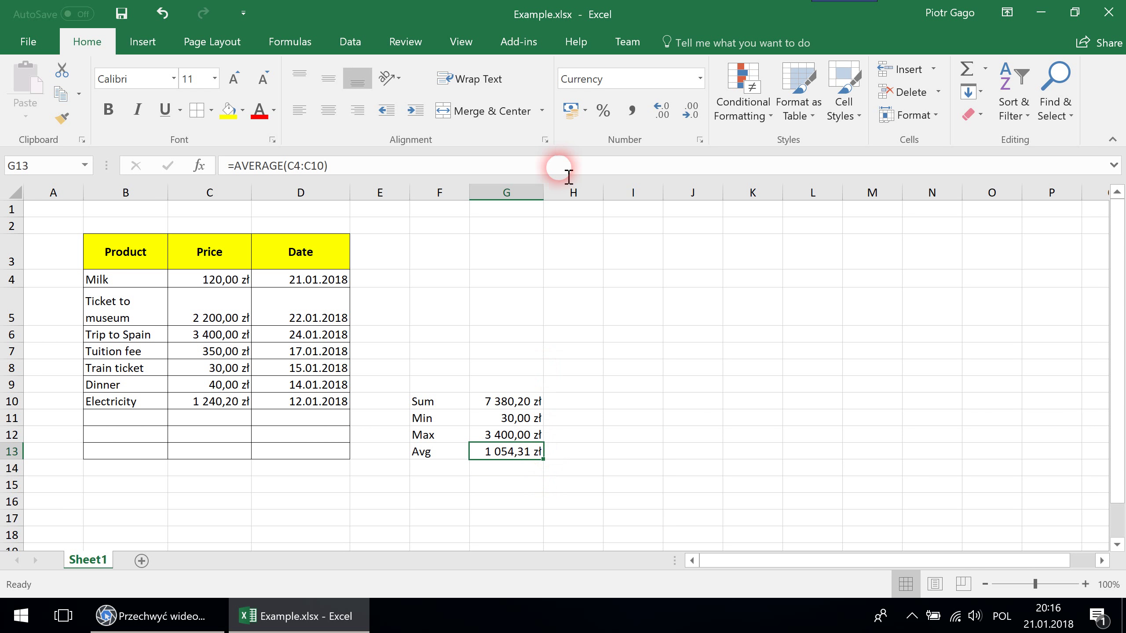
drag(544, 192, 557, 193)
Test the summary formulas by setting the Tuition fee price in C7 to 3300 and finally to 300
click(235, 351)
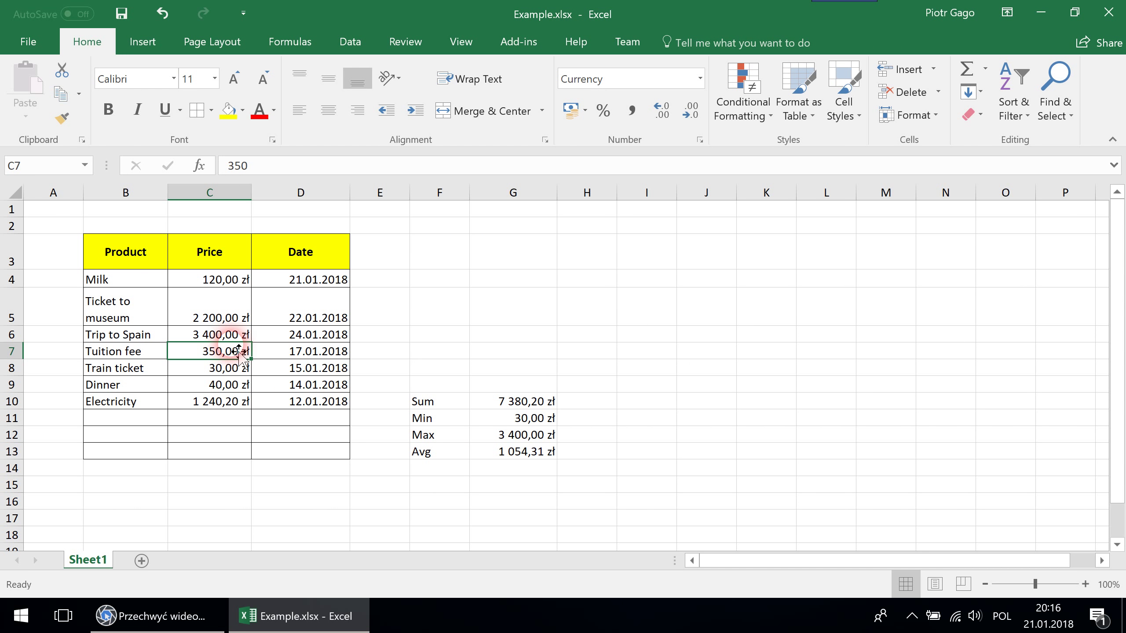
text(3300)
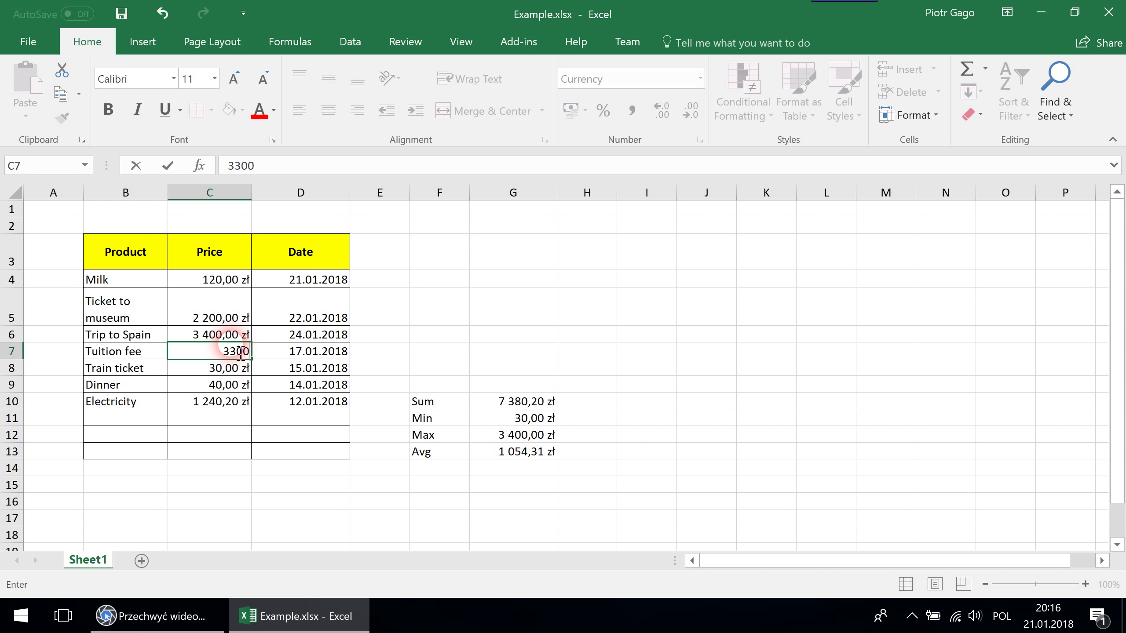
key(Return)
key(Up)
text(300)
key(Return)
Review the Sum, Min, Max and Avg rows of the price summary one by one
click(439, 468)
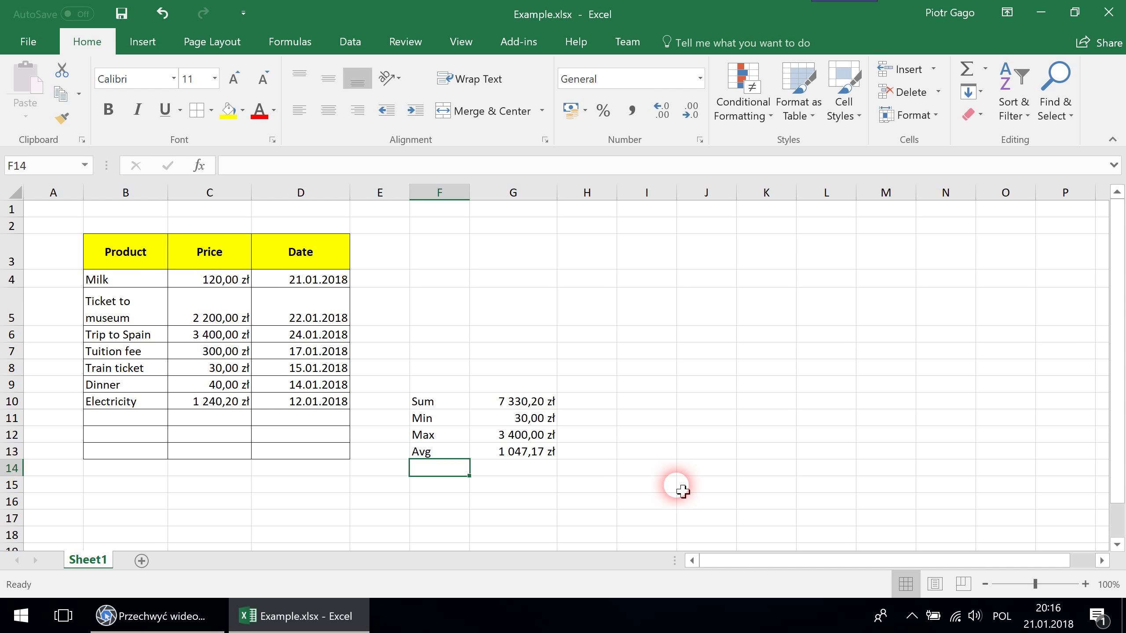
key(Up)
key(Up)
key(Up)
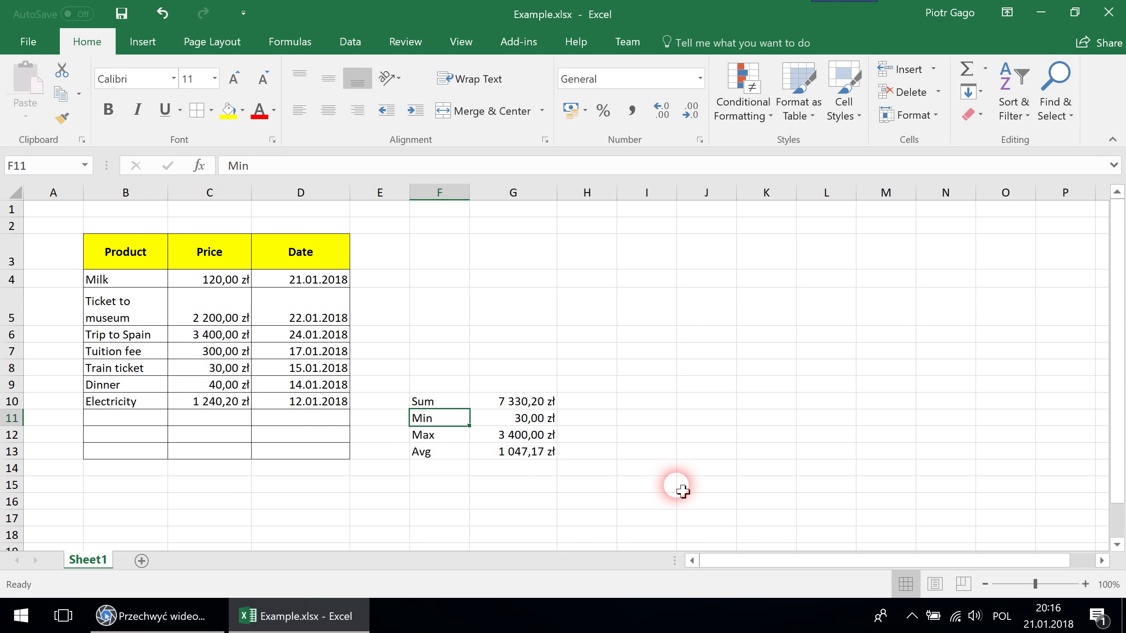
key(Down)
key(Down)
key(Down)
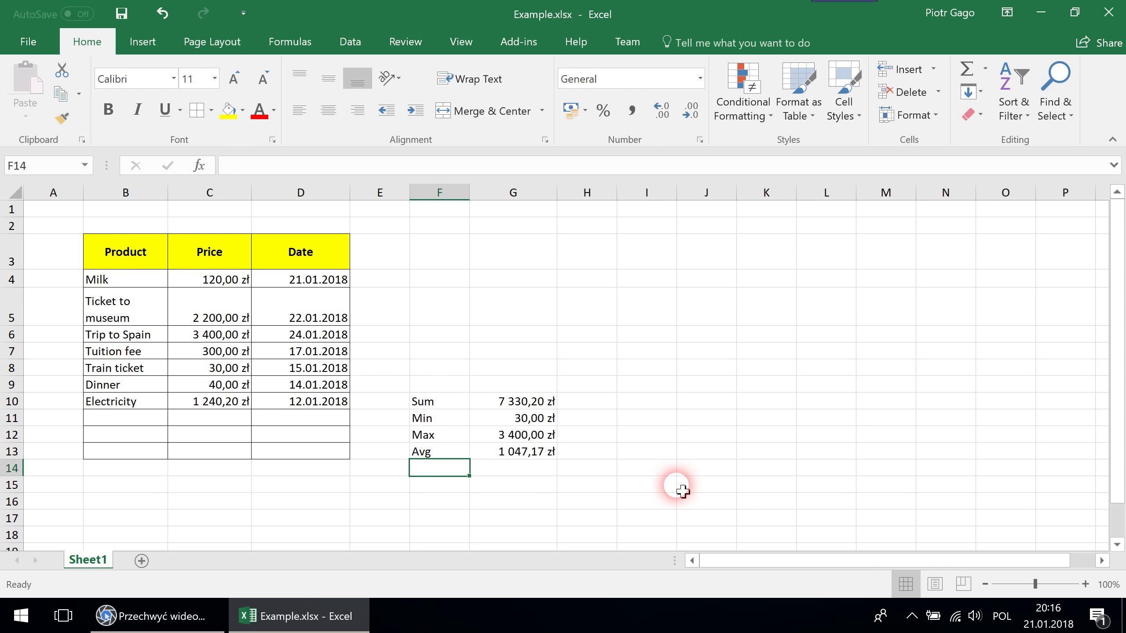
key(Up)
key(Up)
key(Up)
key(Up)
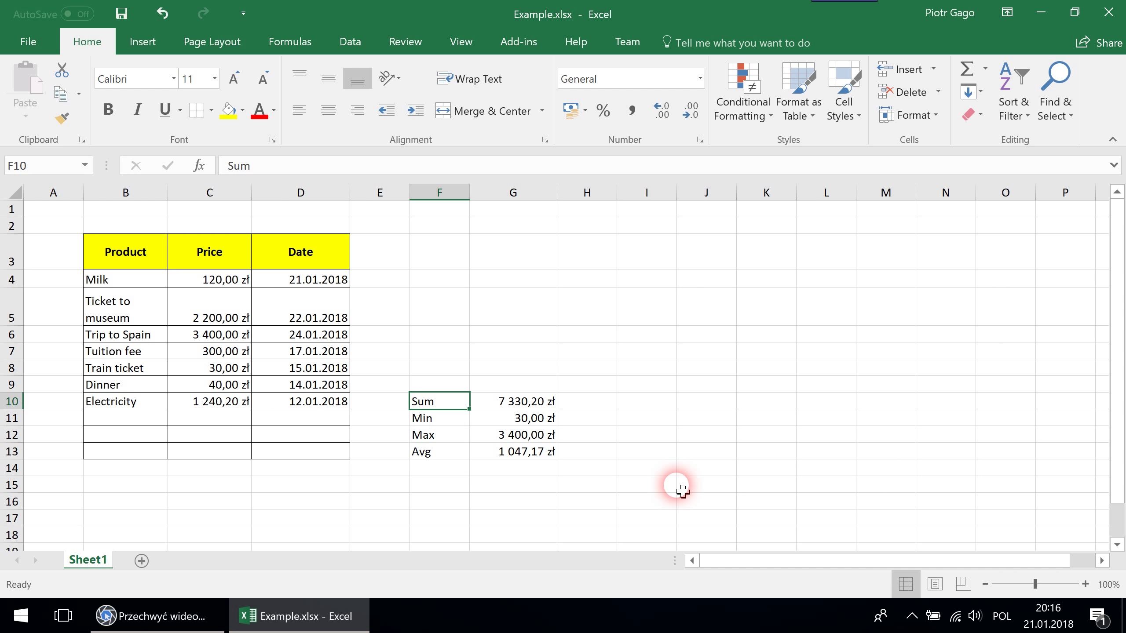
key(Down)
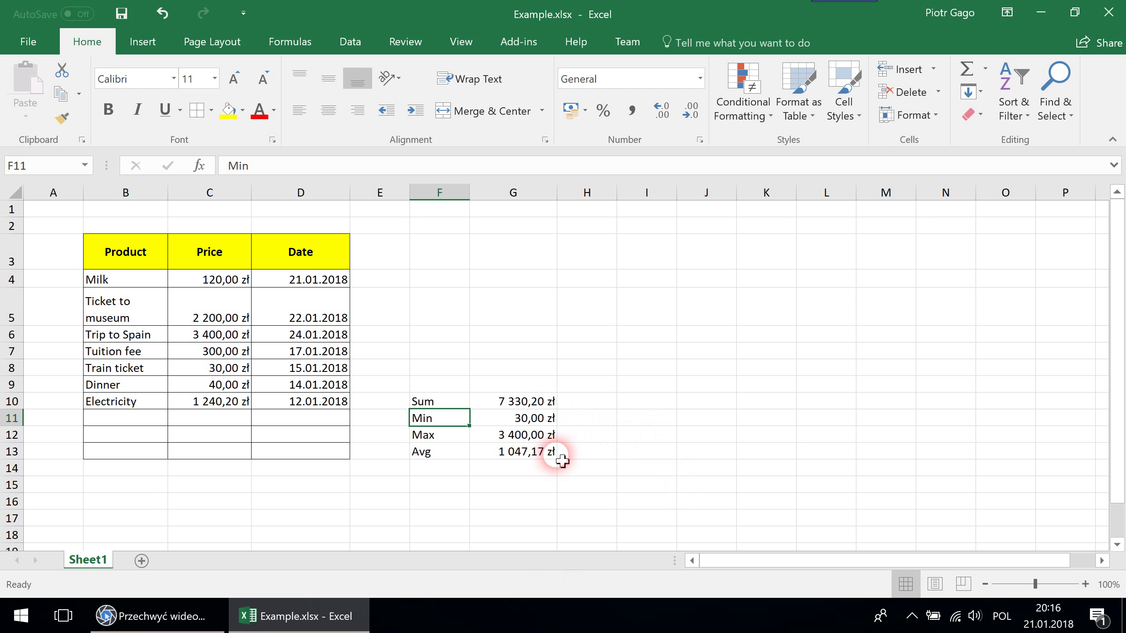
Examine the C4:C10 range argument inside the MAX formula in G12
click(532, 440)
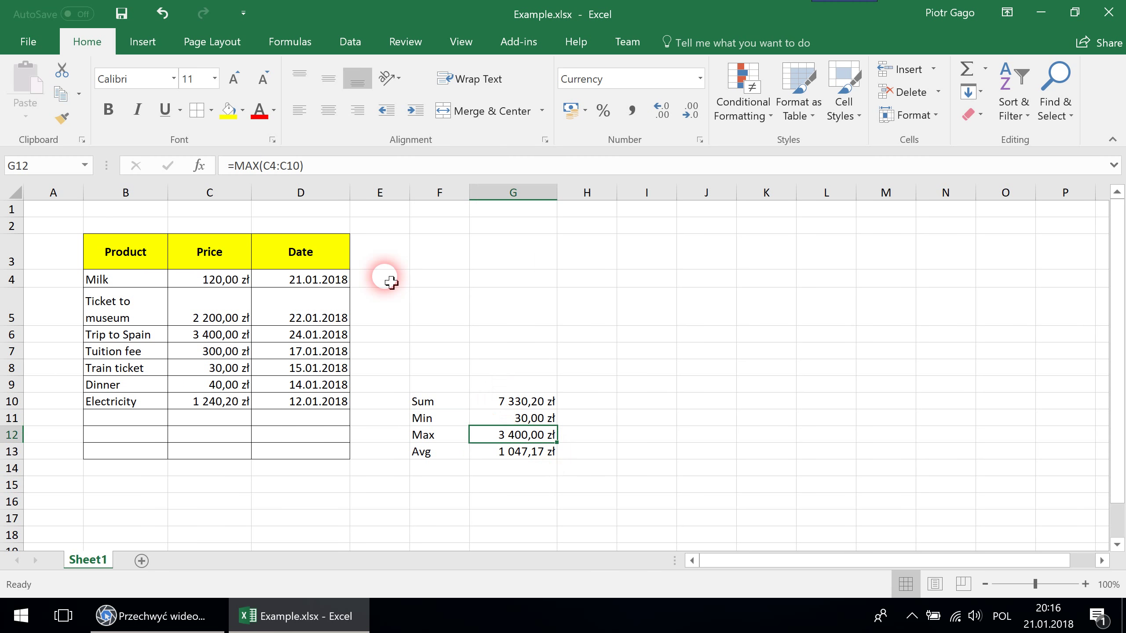
click(332, 175)
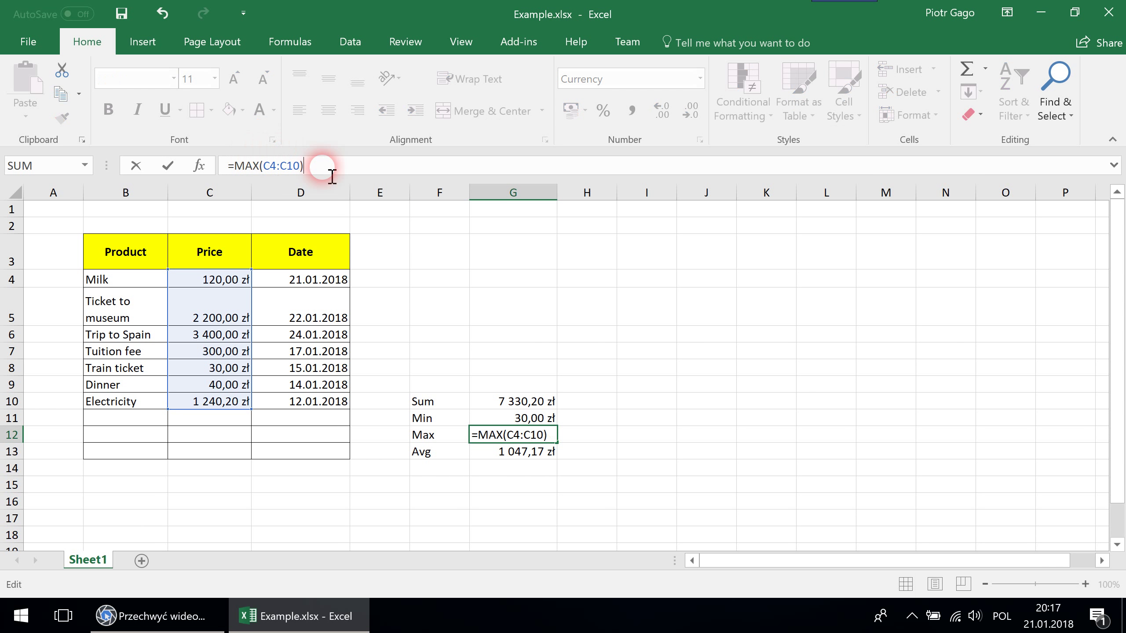
drag(263, 168, 269, 169)
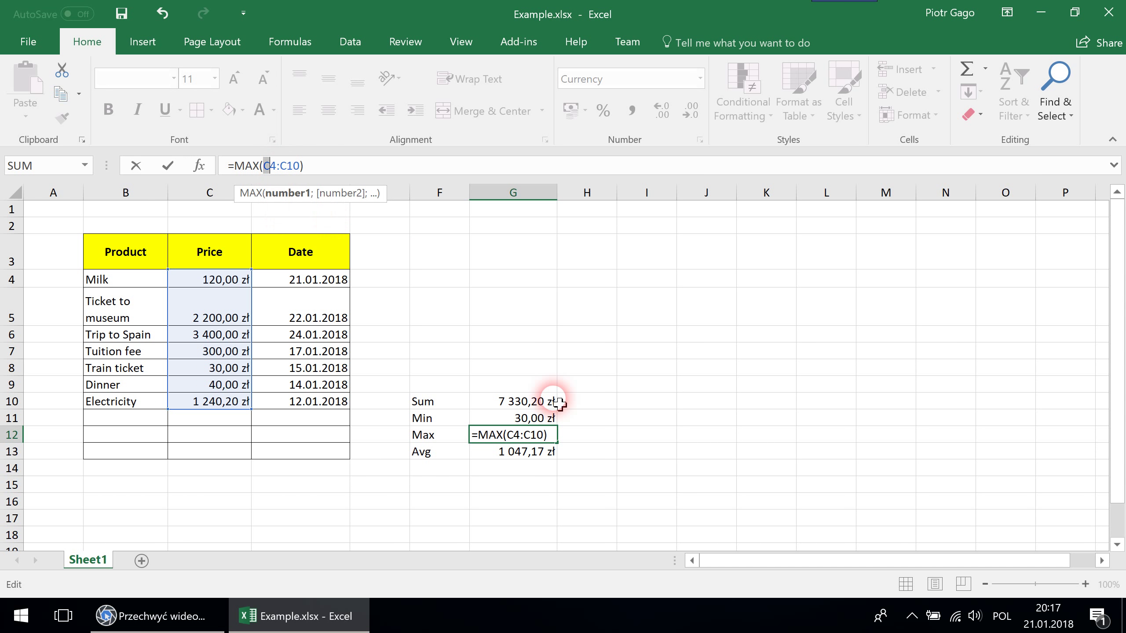
key(ctrl+Return)
Widen column E and insert a new table column between Price and Date
drag(414, 196, 448, 201)
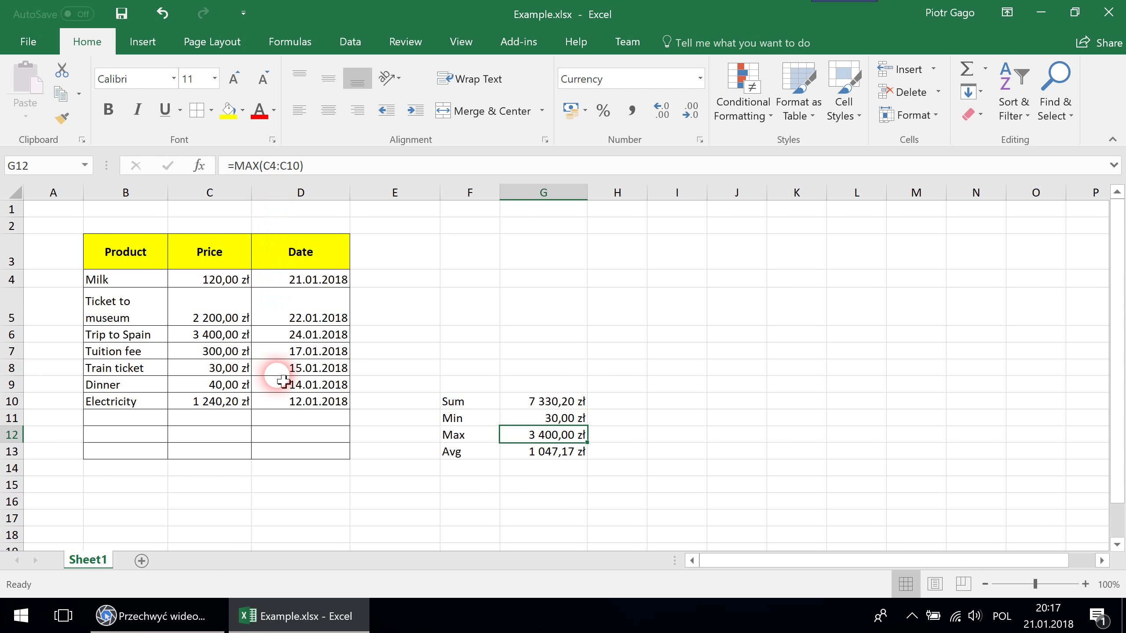
click(273, 193)
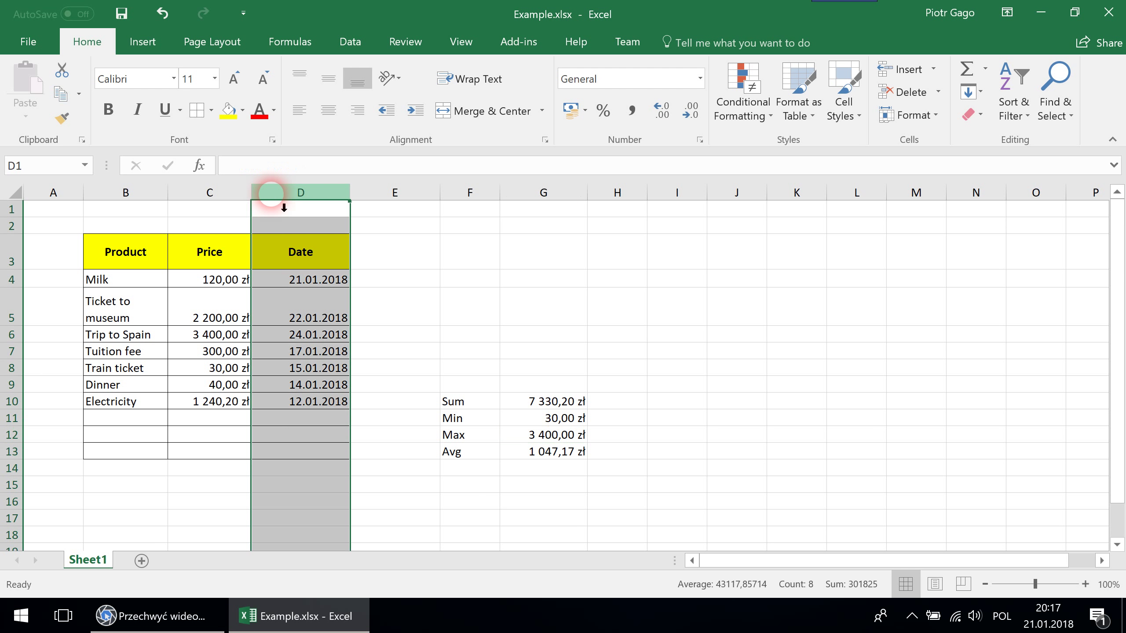
right_click(273, 195)
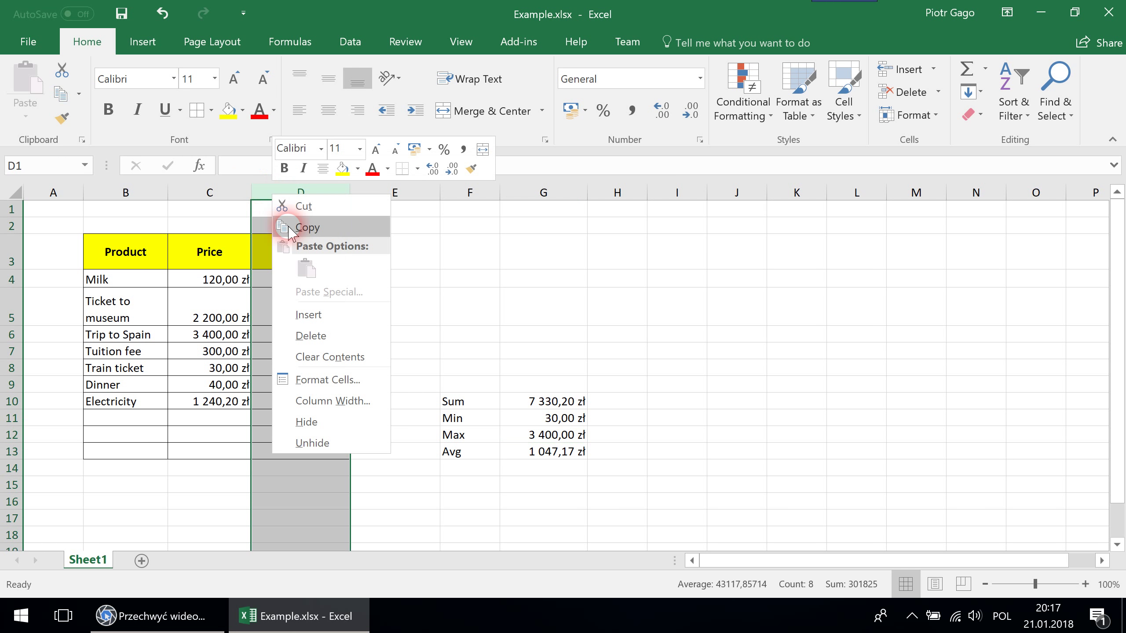
click(304, 315)
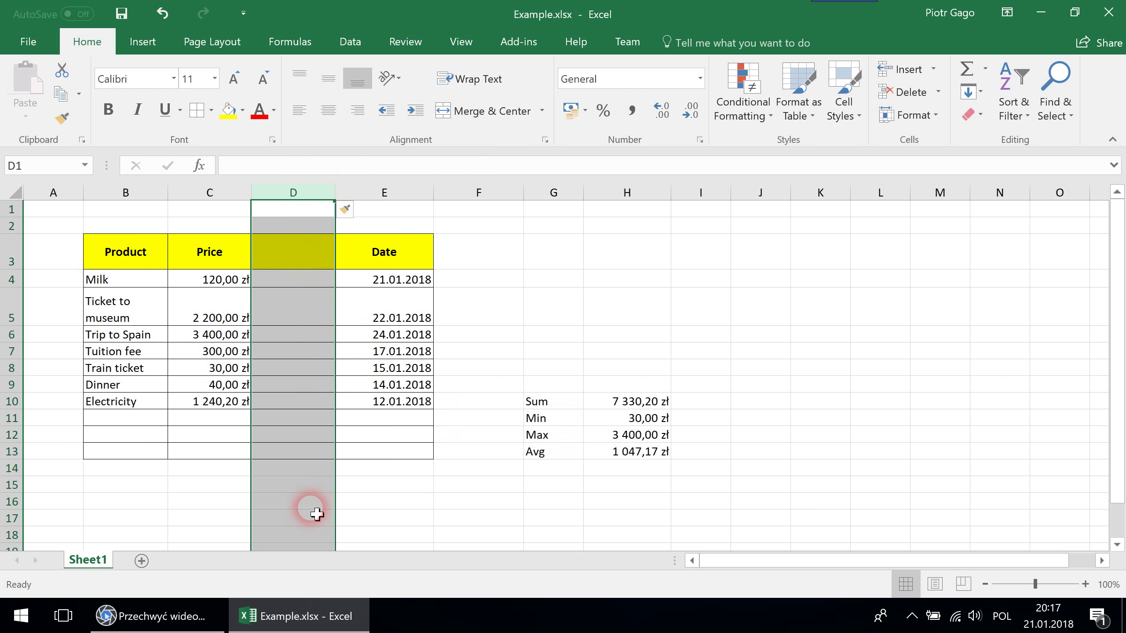
Enter the header Expensive in D3 of the new column
click(305, 260)
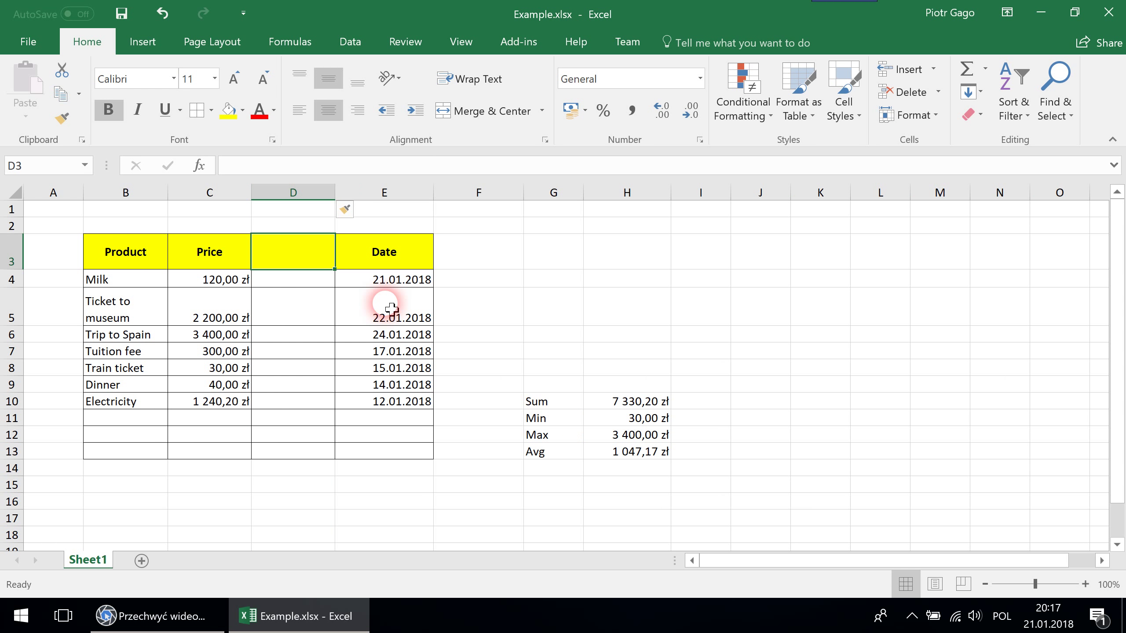
text(Expensive)
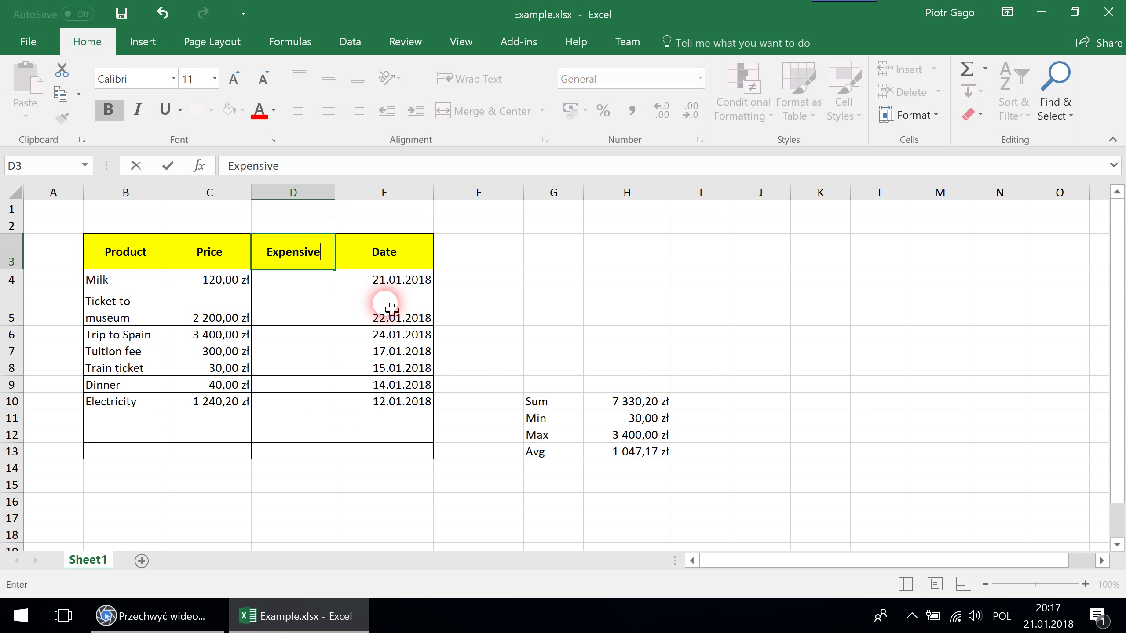
key(Return)
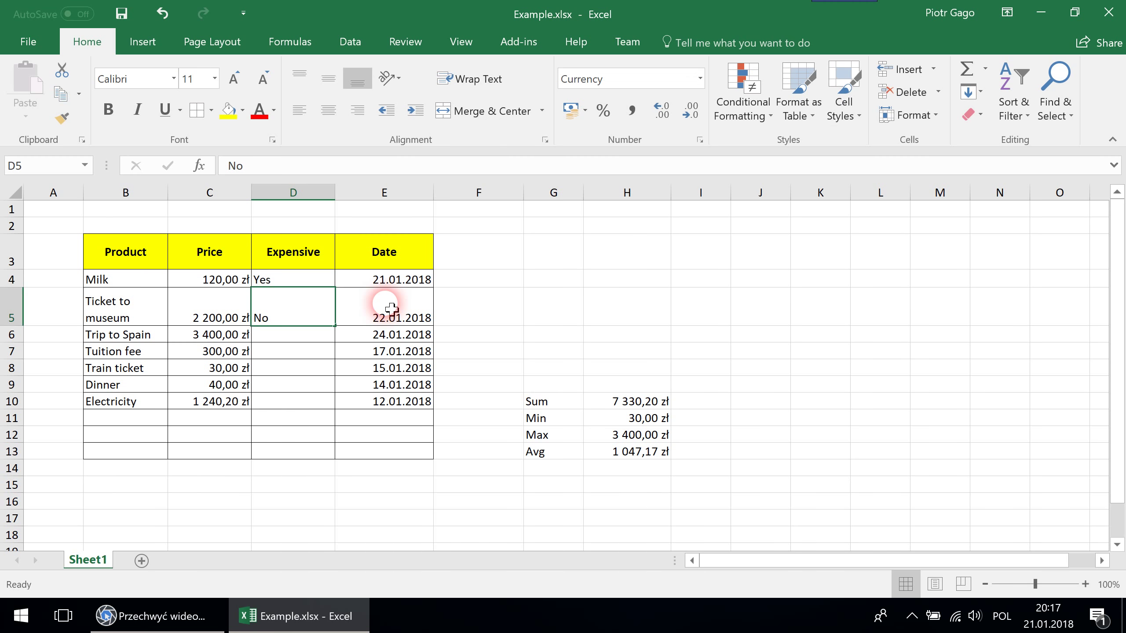
Clear the Yes and No entries from D4 and D5 in the Expensive column
key(Down)
key(Up)
key(Delete)
key(Up)
key(Delete)
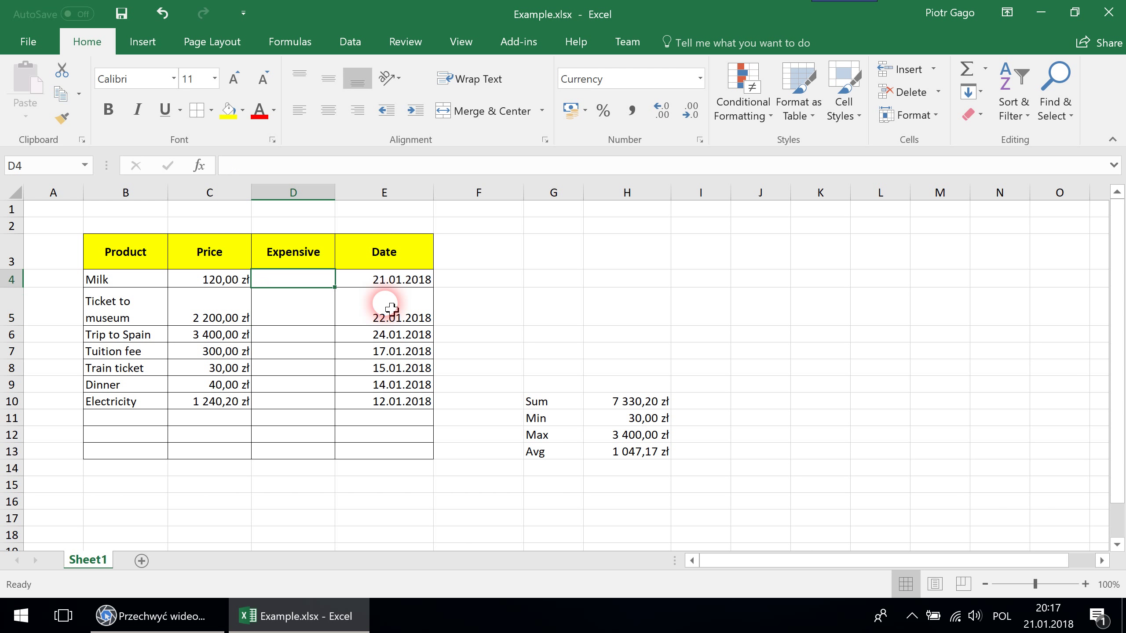
key(Down)
key(Up)
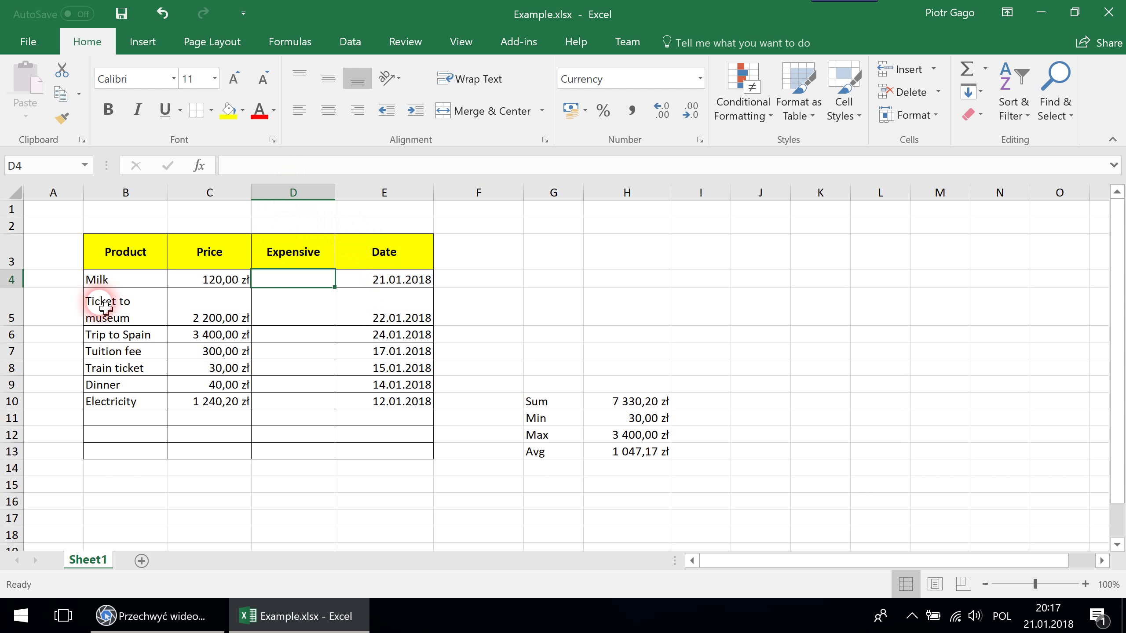
Enter the formula =IF(C4>200; "Yes"; "No") in D4 to classify the Milk price
text(=)
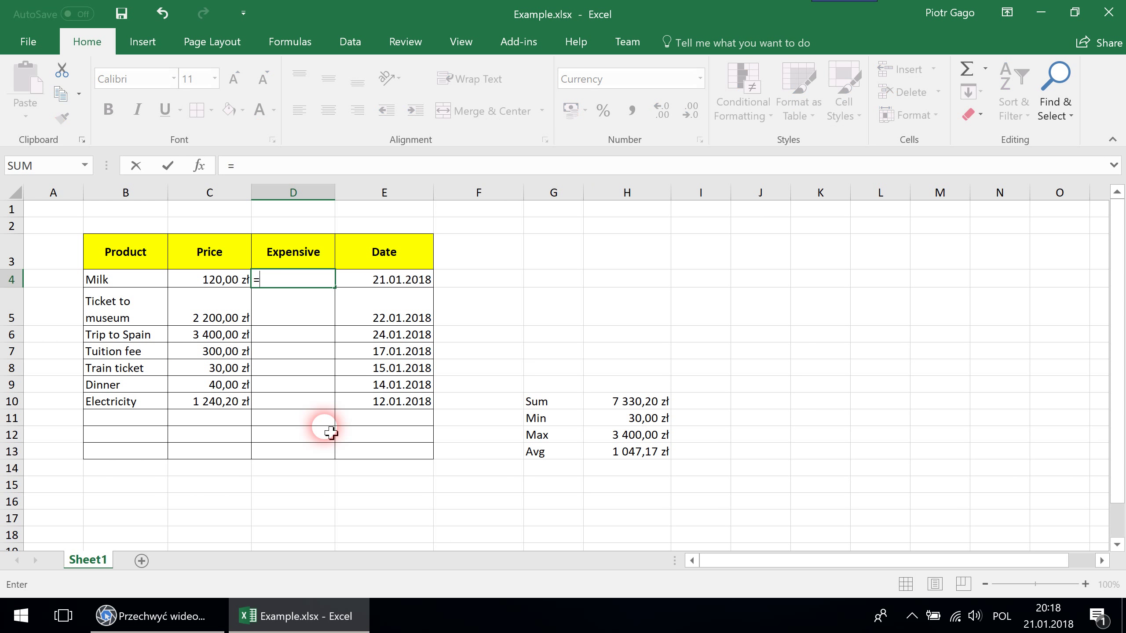
text(IF)
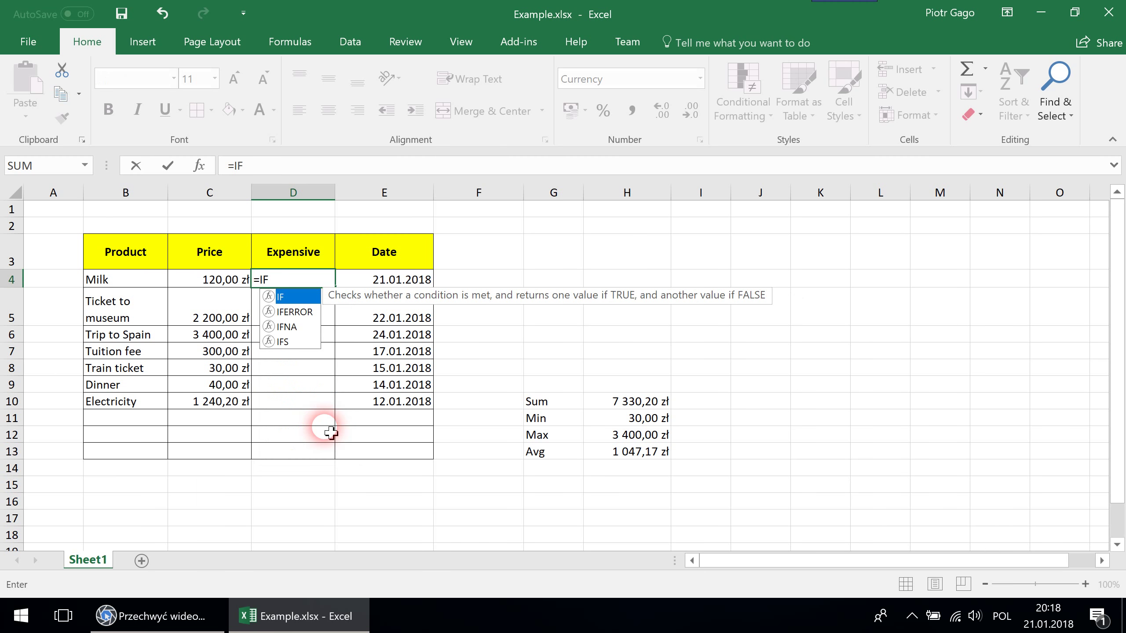
key(BackSpace)
key(BackSpace)
text(IF()
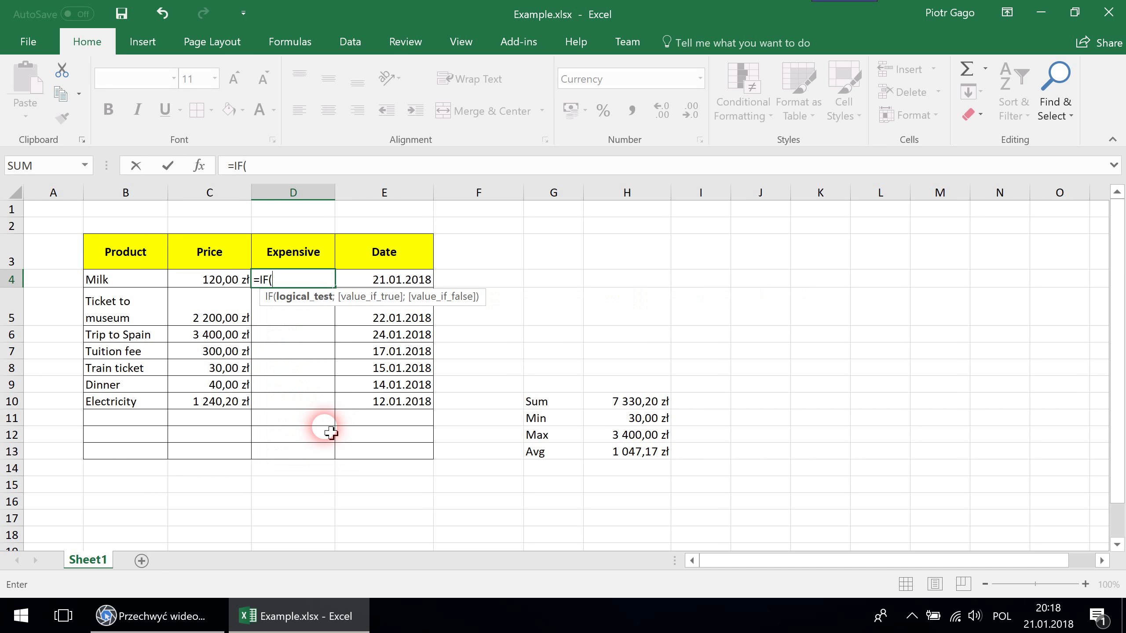
key(BackSpace)
key(BackSpace)
key(BackSpace)
text(IF(C4>)
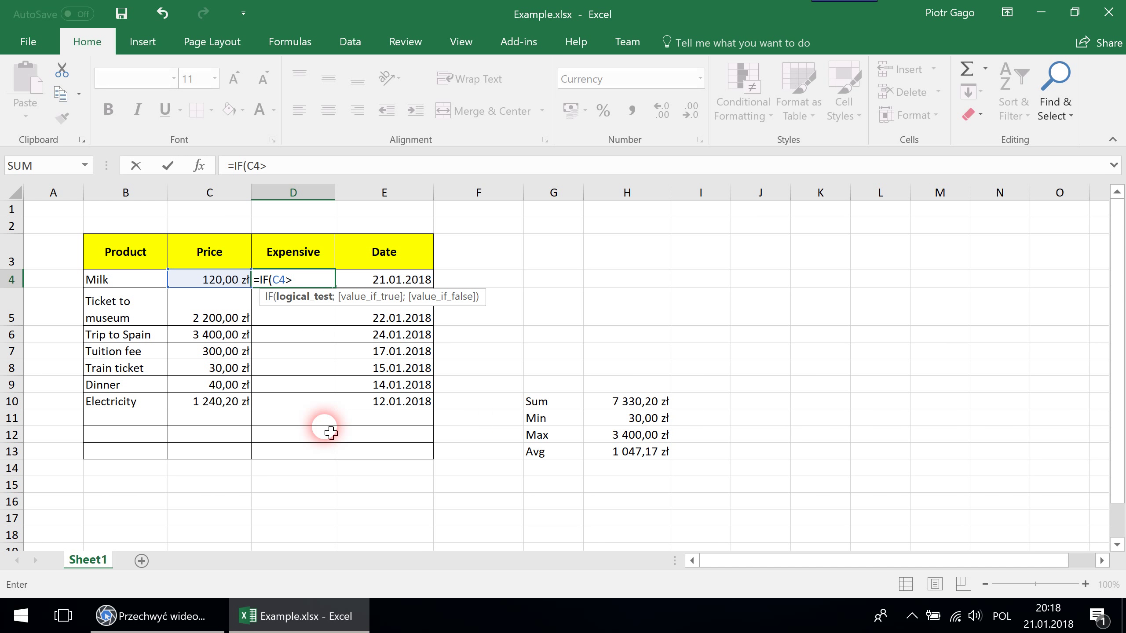
text(200;)
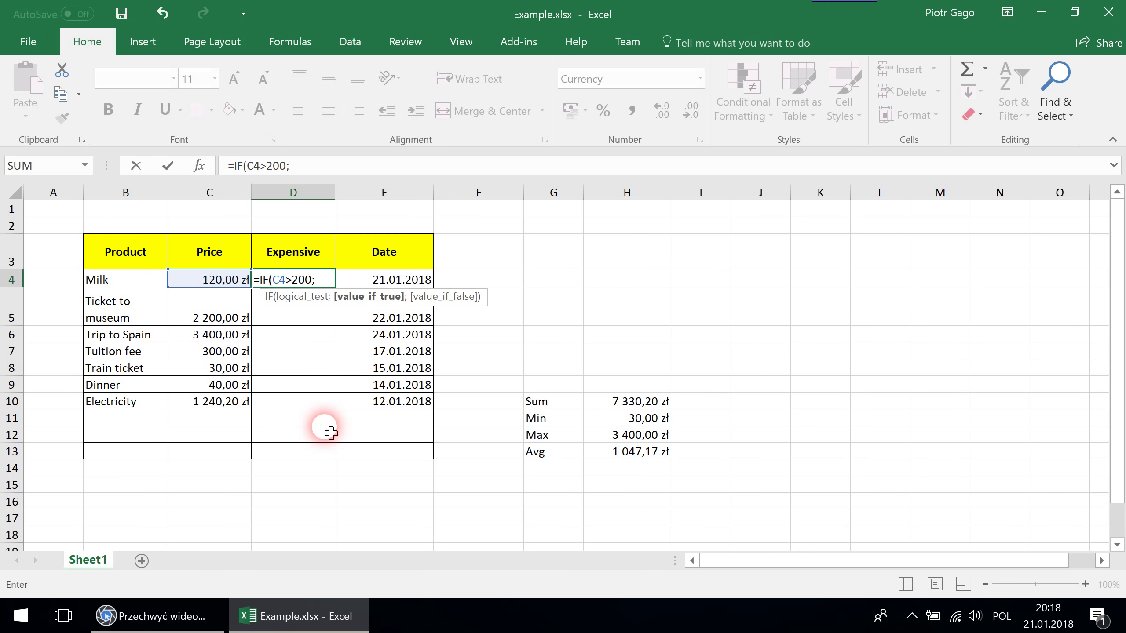
text( "Yes)
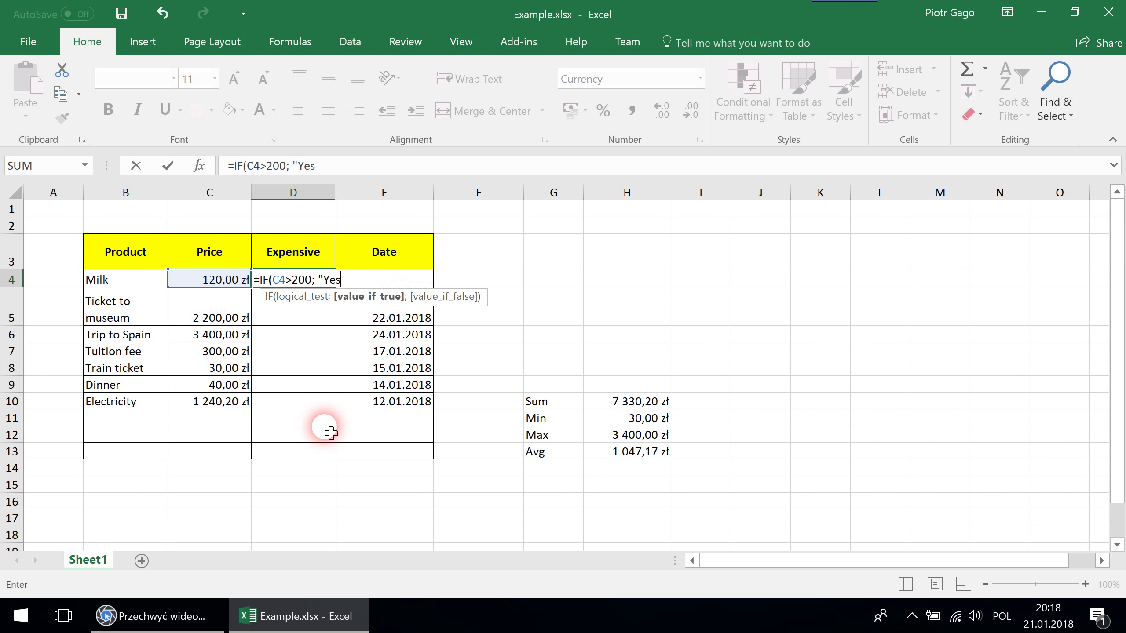
text(";)
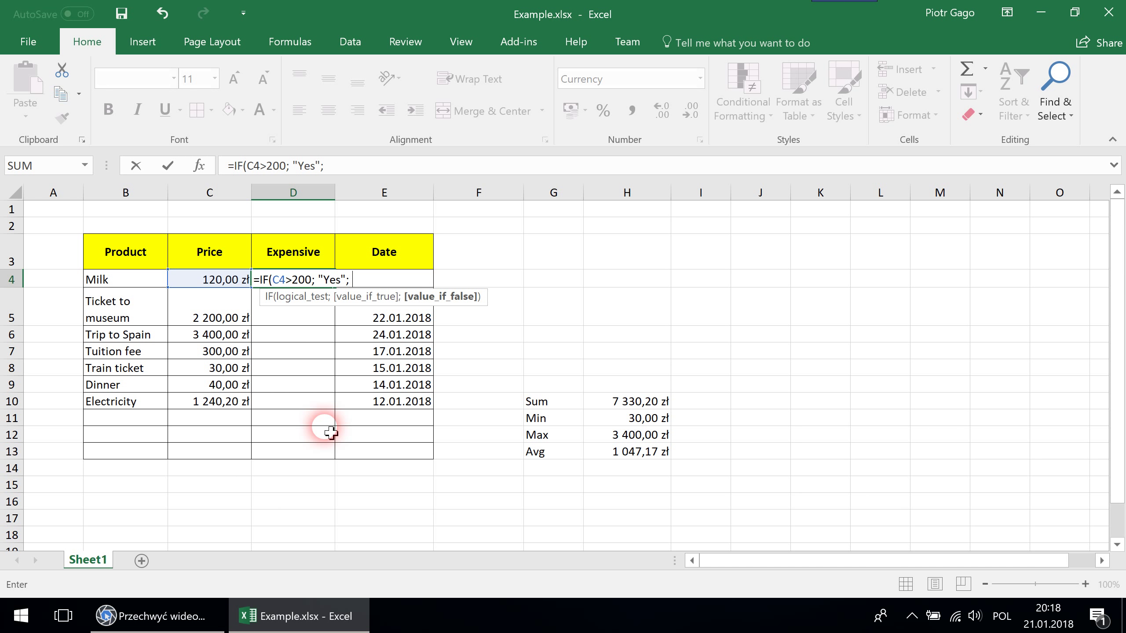
text( "No"))
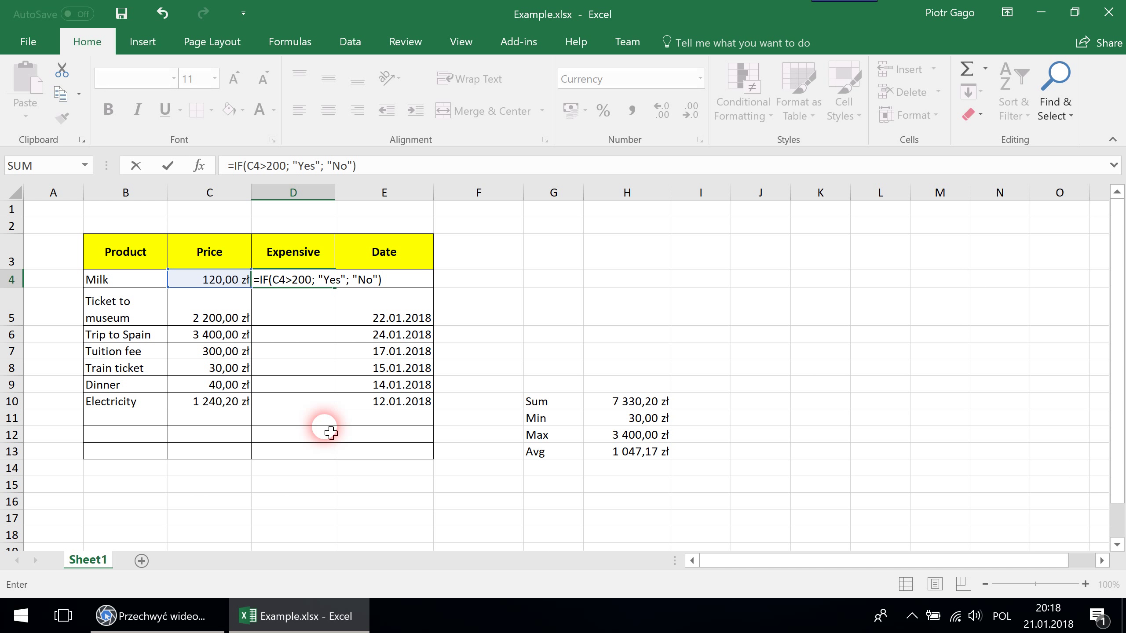
key(Return)
key(Up)
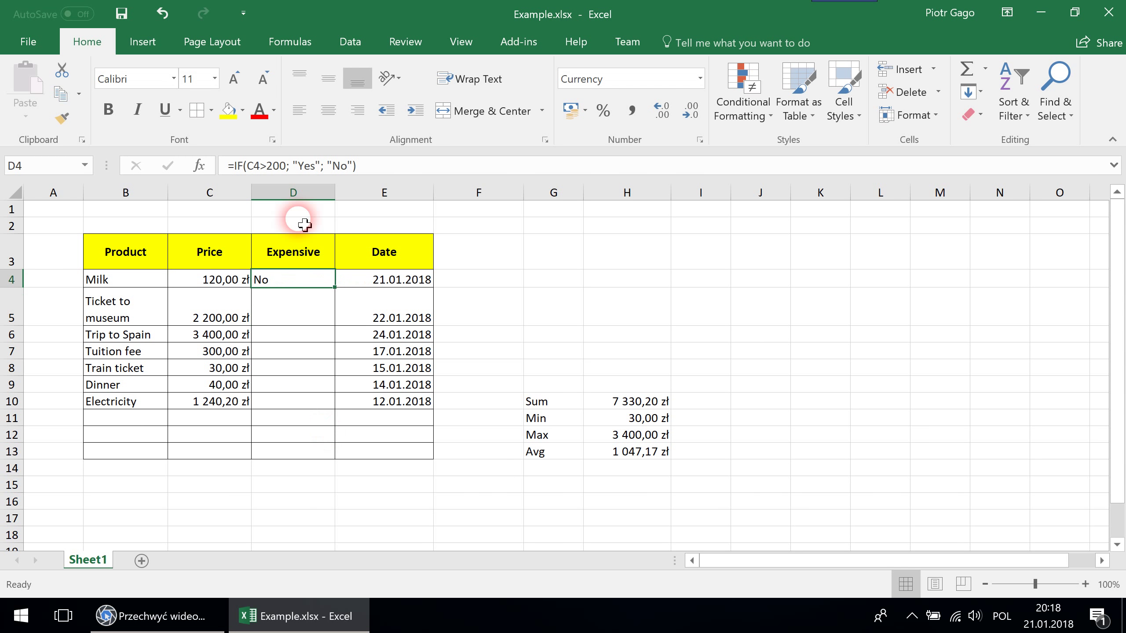
click(288, 294)
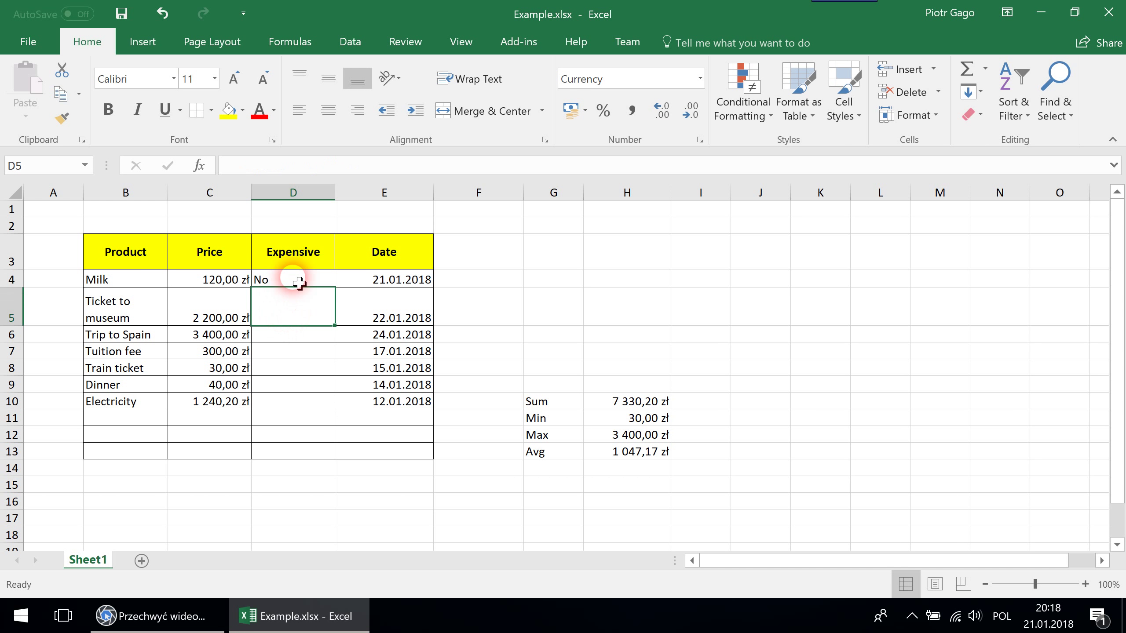
Set the Milk price in C4 to 220 to test the IF formula in the Expensive column
click(221, 282)
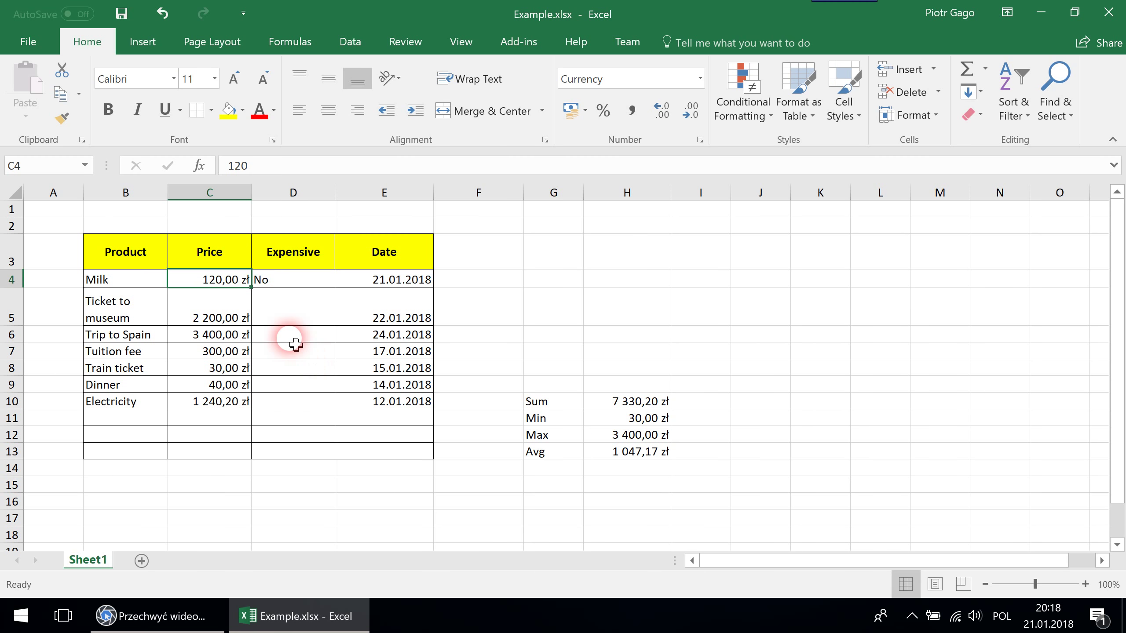
text(220)
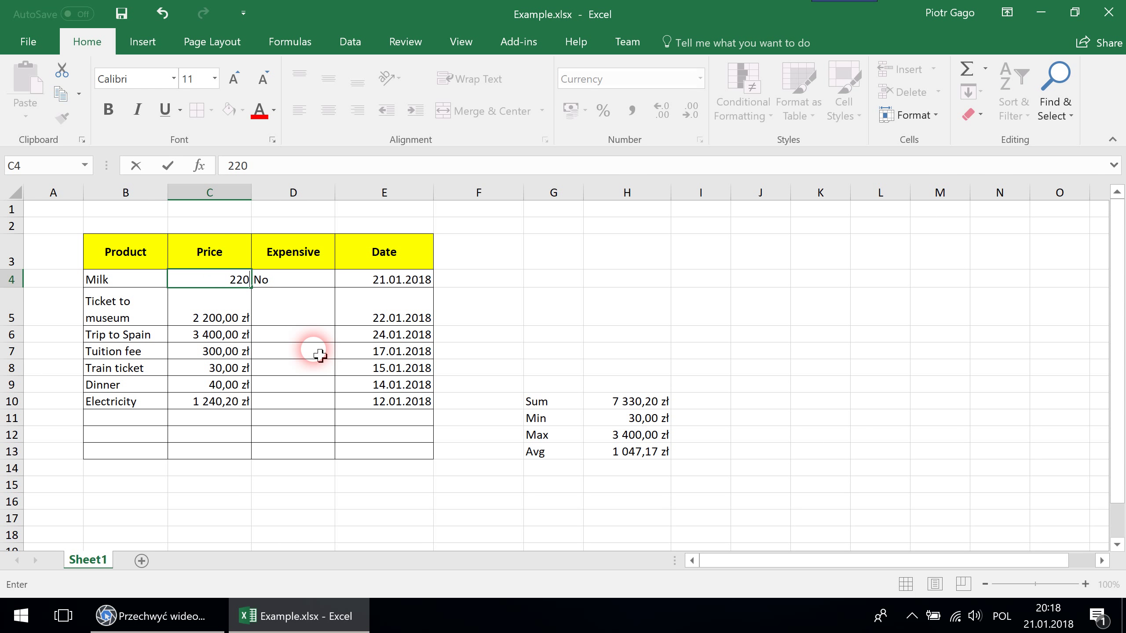
key(Return)
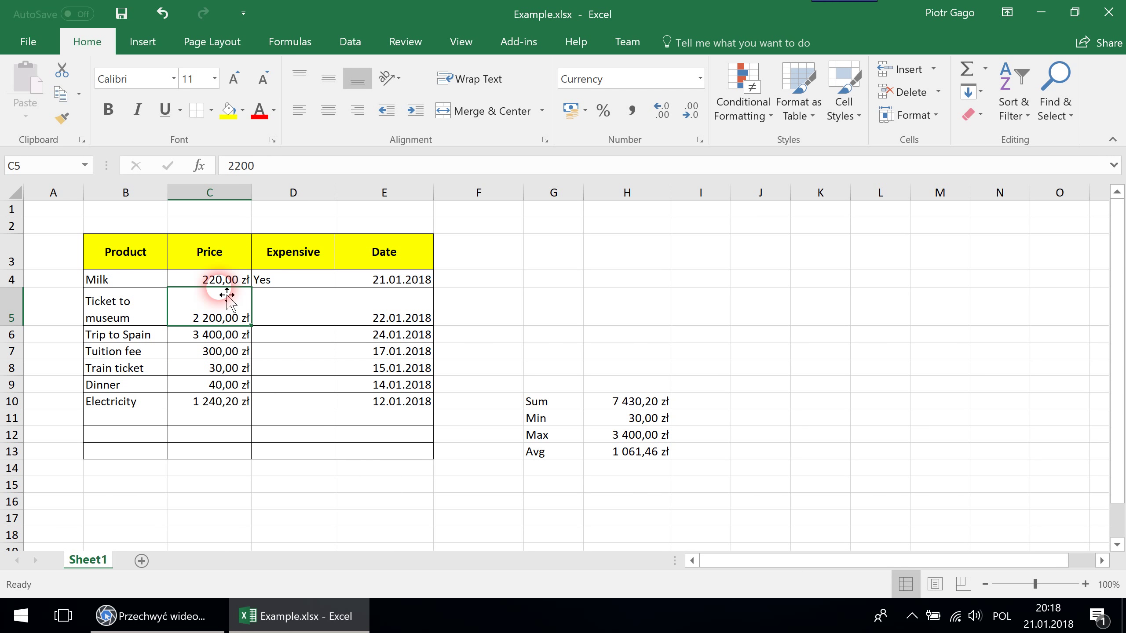
Change the Milk price in C4 to 110
click(221, 281)
text(110)
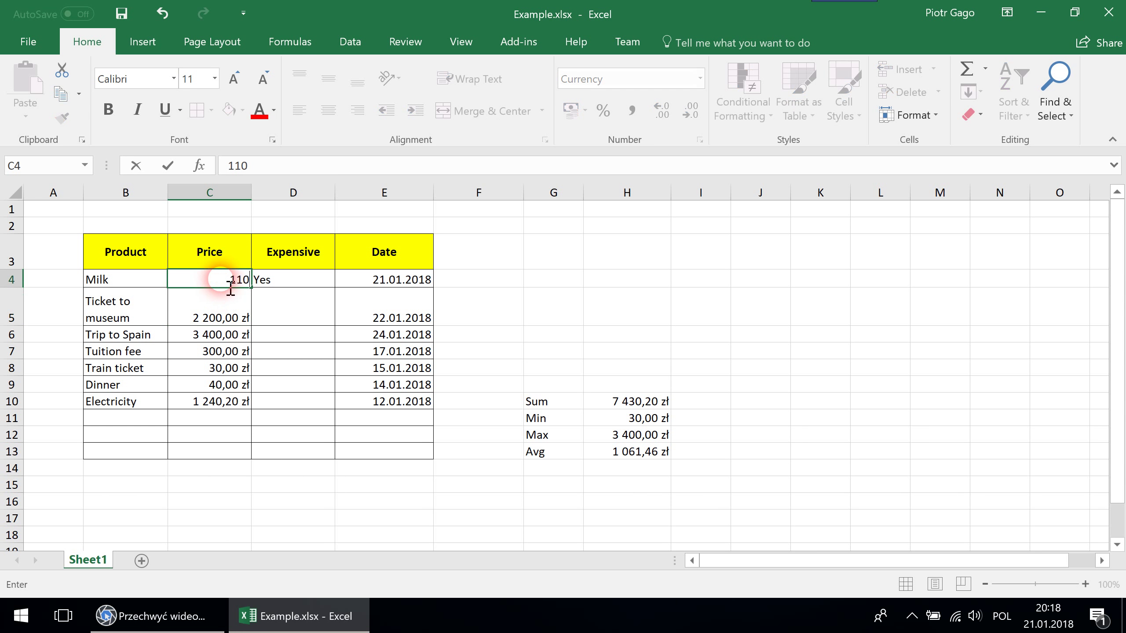
key(Return)
Center the Milk row's formula result horizontally in D4 of the Expensive column
drag(292, 306, 320, 455)
click(292, 284)
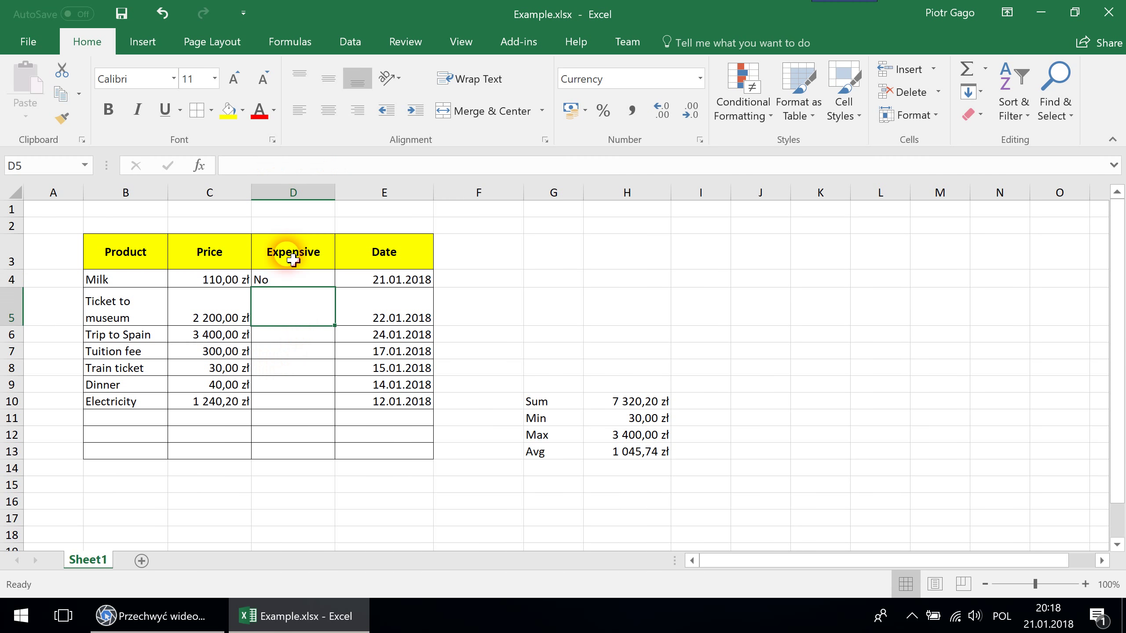
click(316, 278)
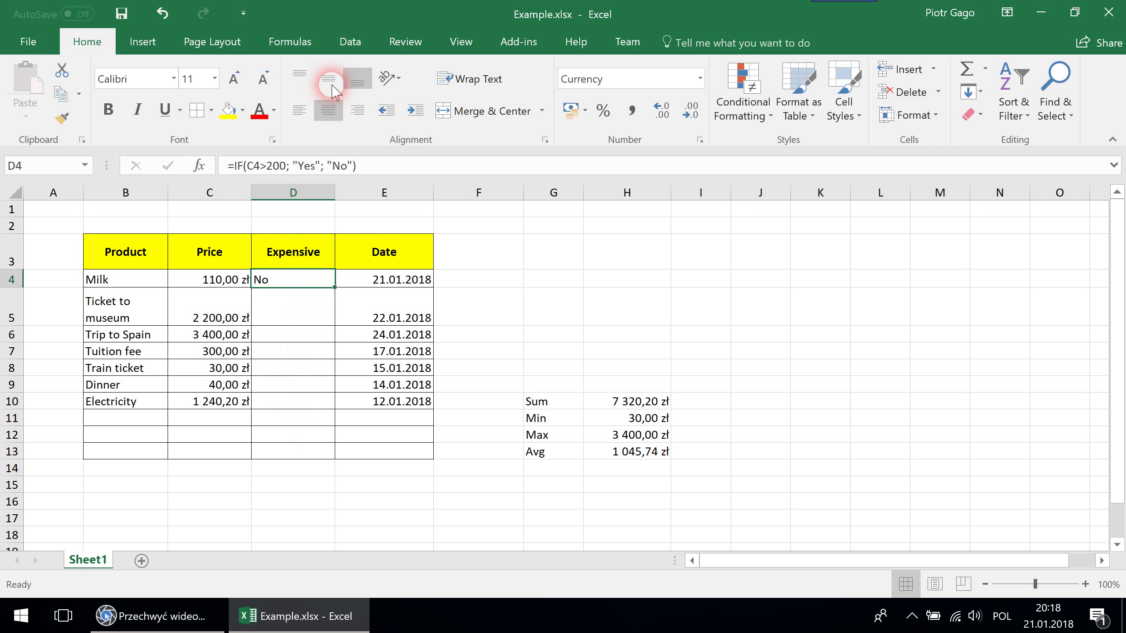
click(328, 106)
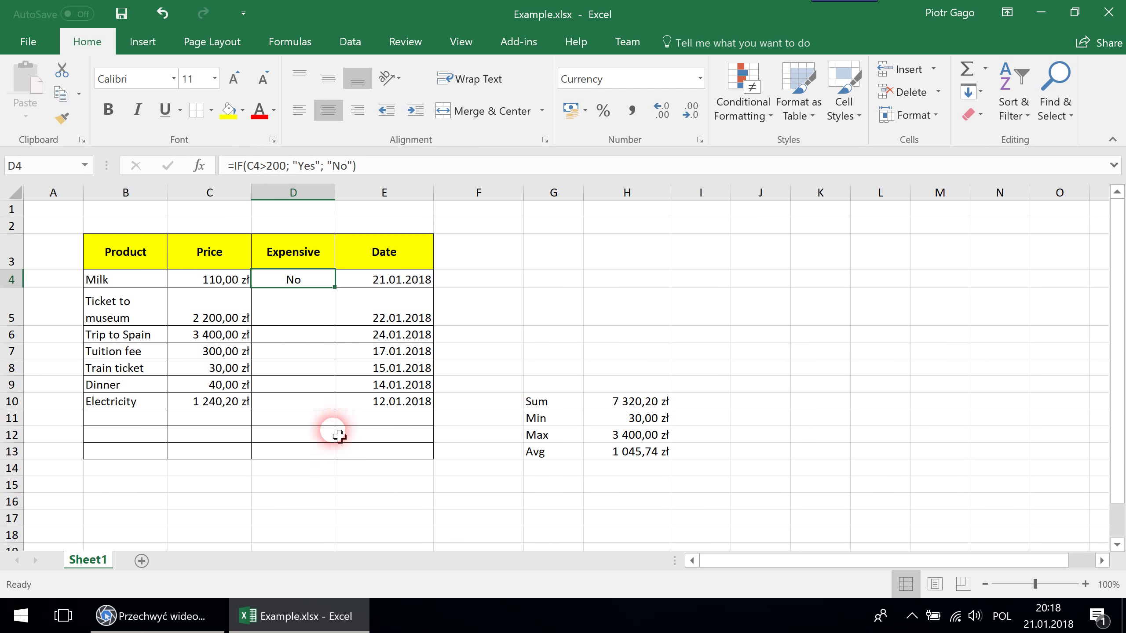
Copy the IF formula from D4 down through D10 so every listed product is classified
click(317, 404)
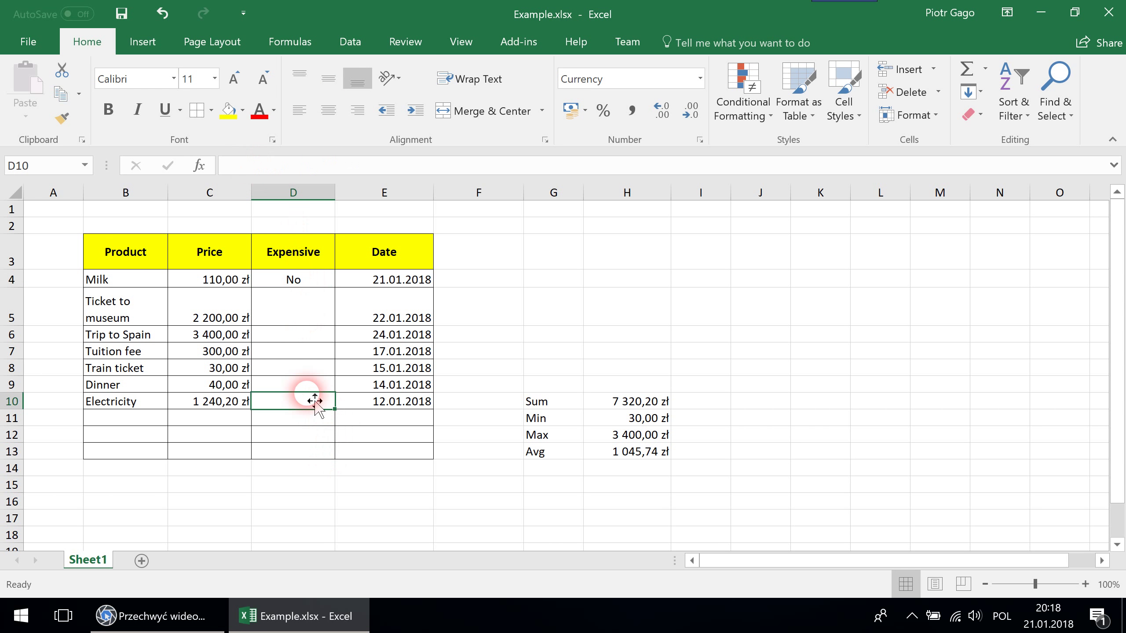
click(322, 281)
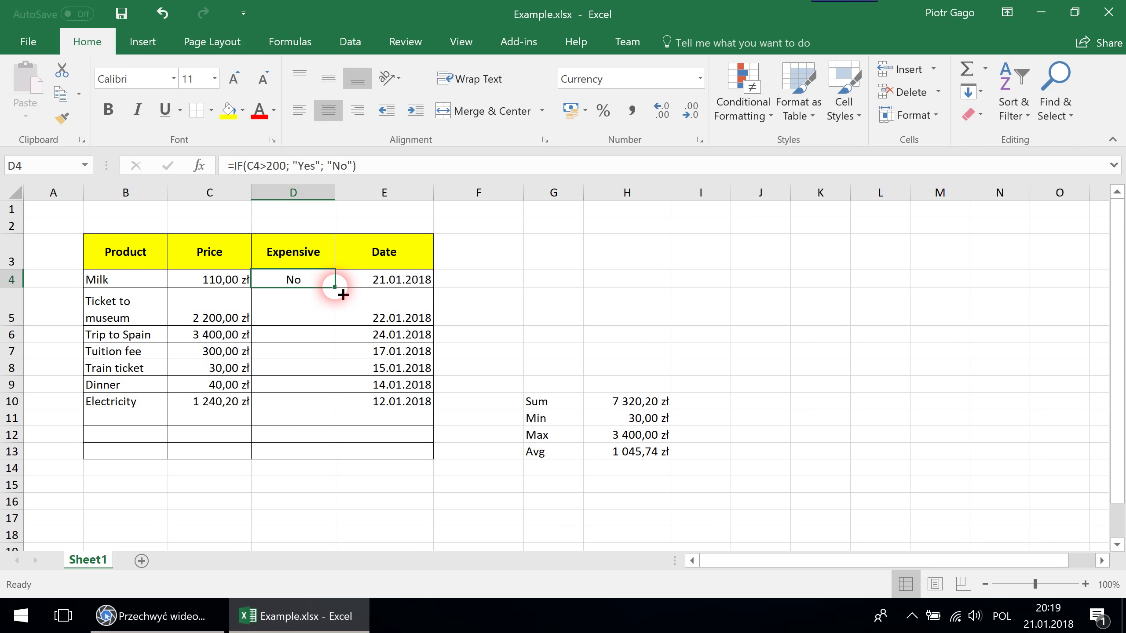
drag(342, 295, 332, 418)
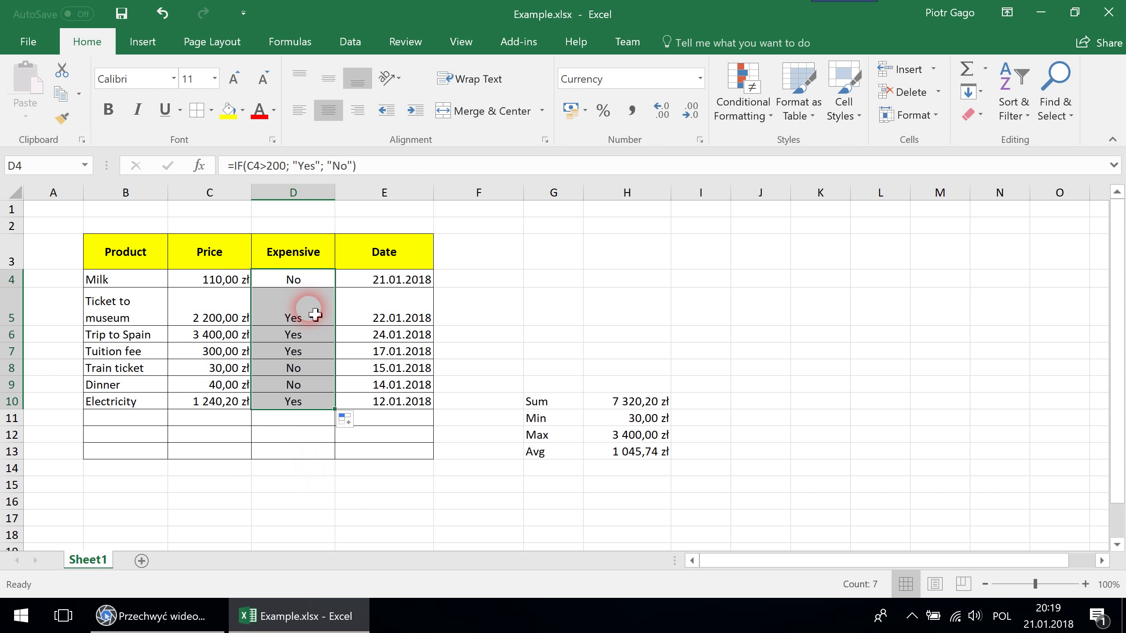
Examine the copied IF formulas from D4 down to D9, checking which price cell each one references
click(313, 285)
key(Down)
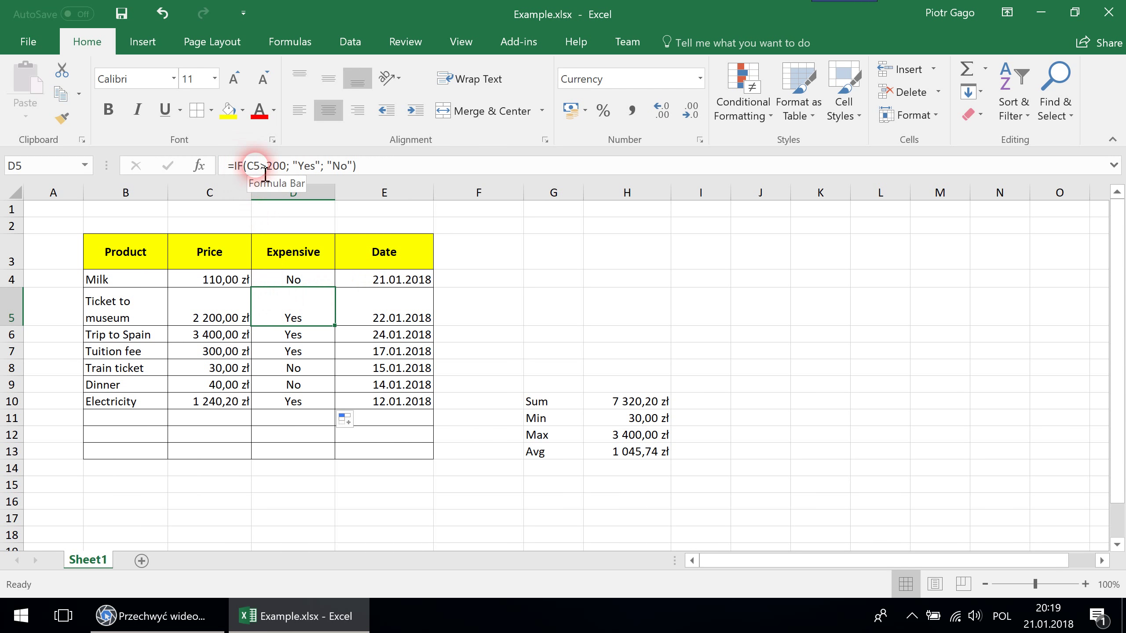
key(Down)
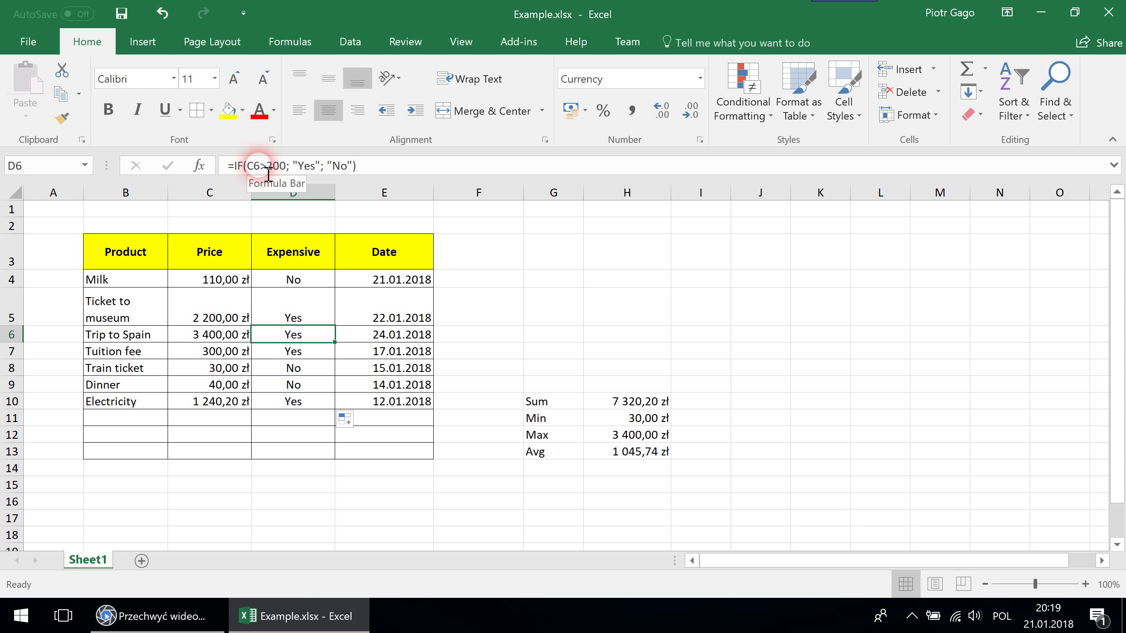
key(Down)
key(Down)
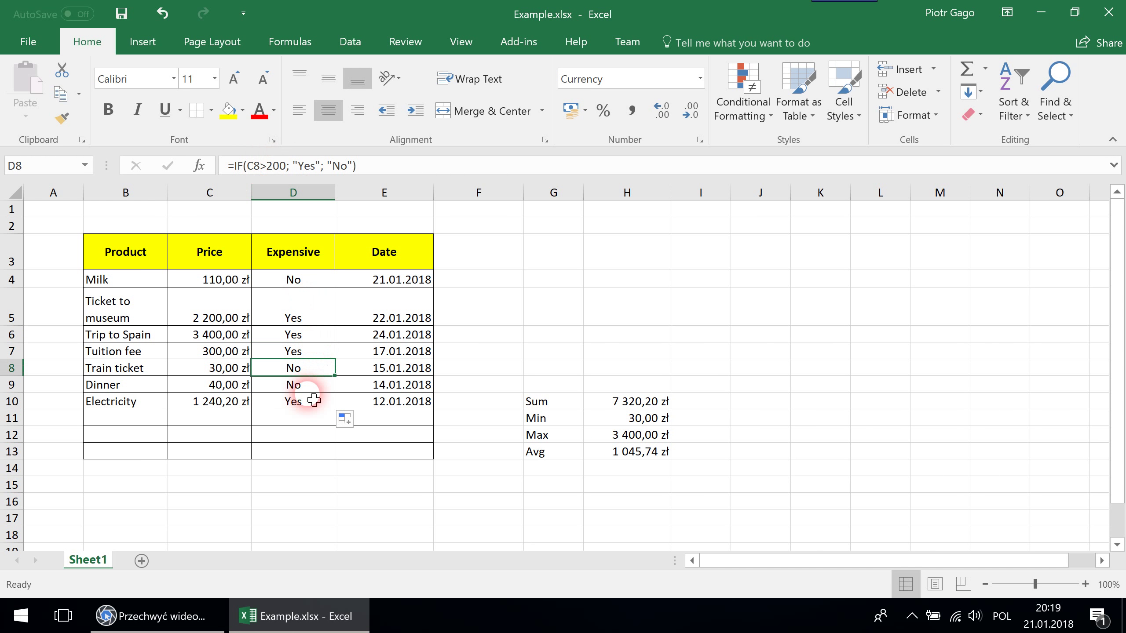
key(Down)
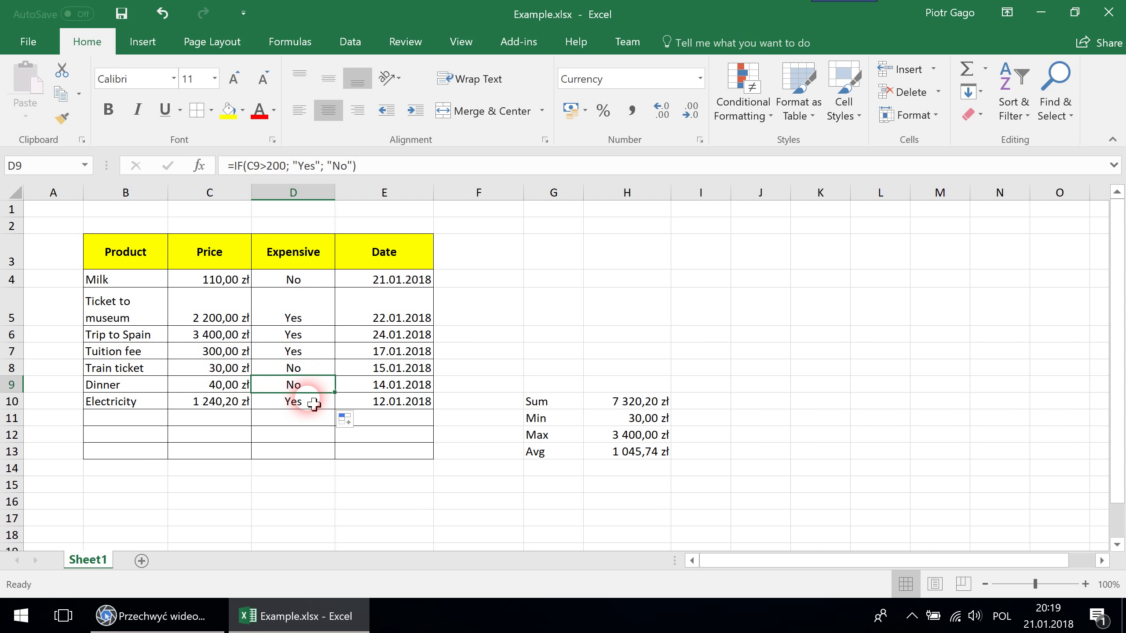
Fit the height of row 5 to the Ticket to museum text and enlarge it slightly
double_click(24, 326)
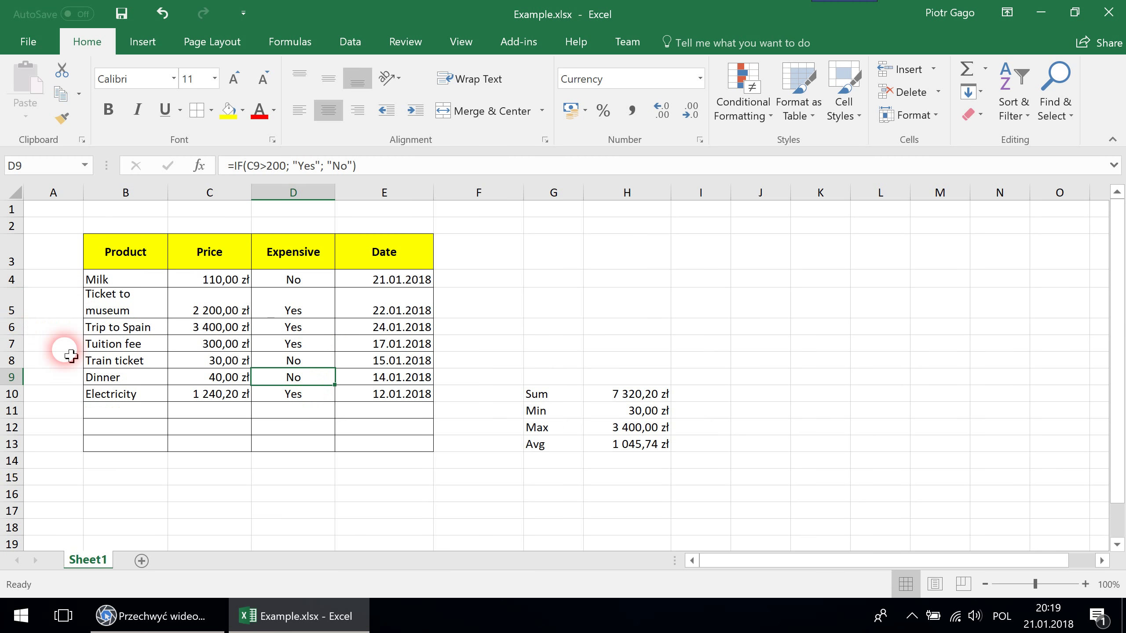
drag(20, 318, 20, 323)
click(279, 383)
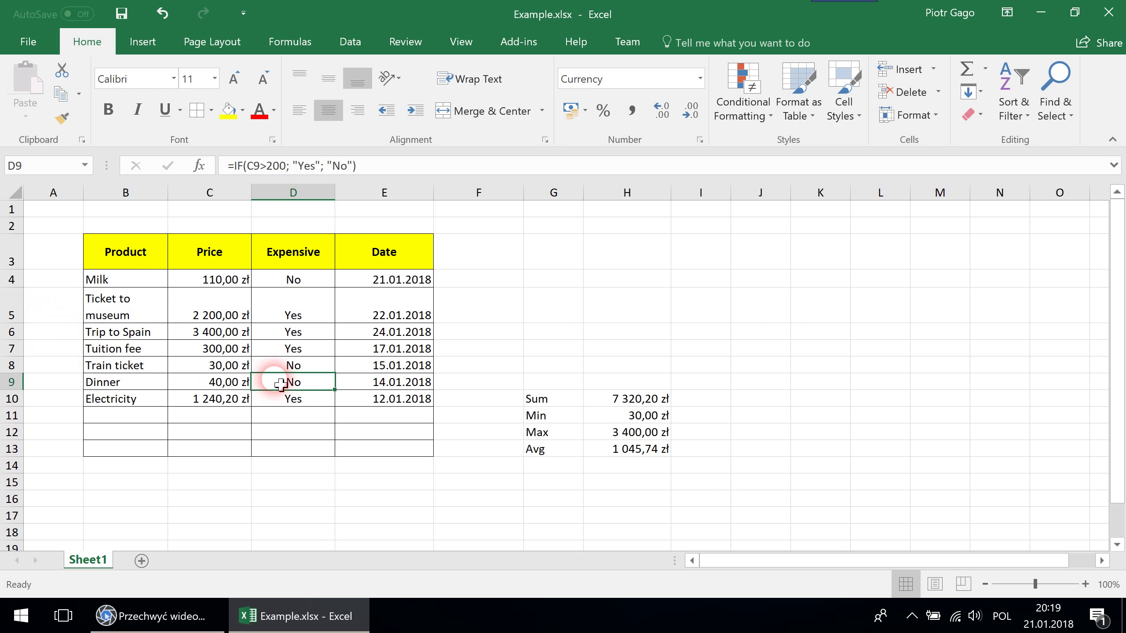
Inspect the IF formulas and results for individual products in the Expensive column, including D5, D6 and D10
click(310, 310)
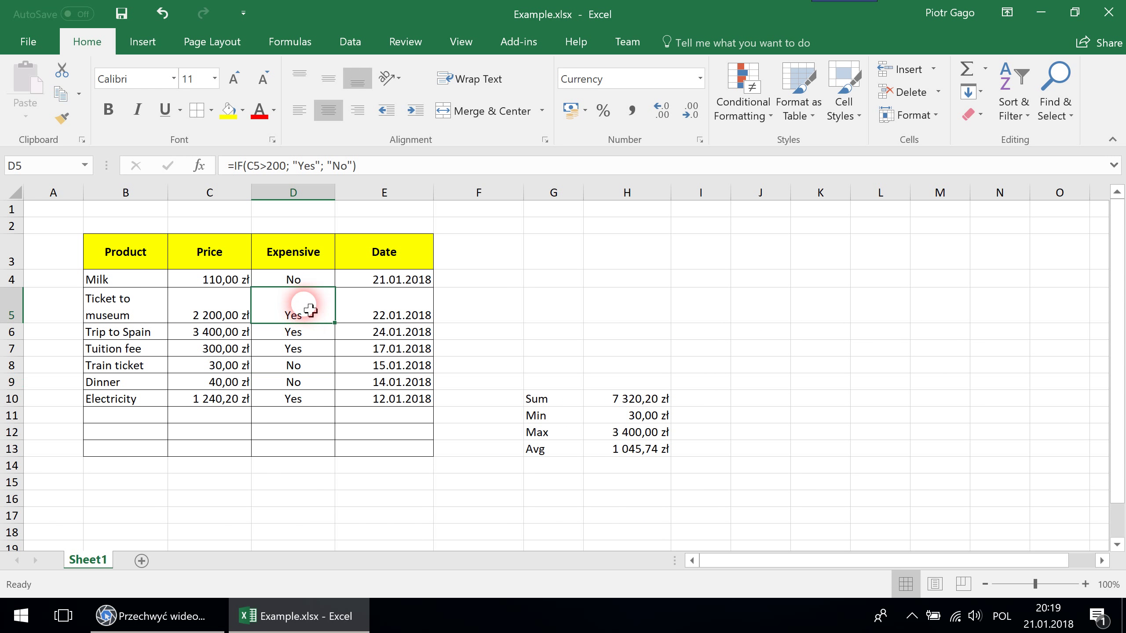
double_click(310, 310)
double_click(325, 338)
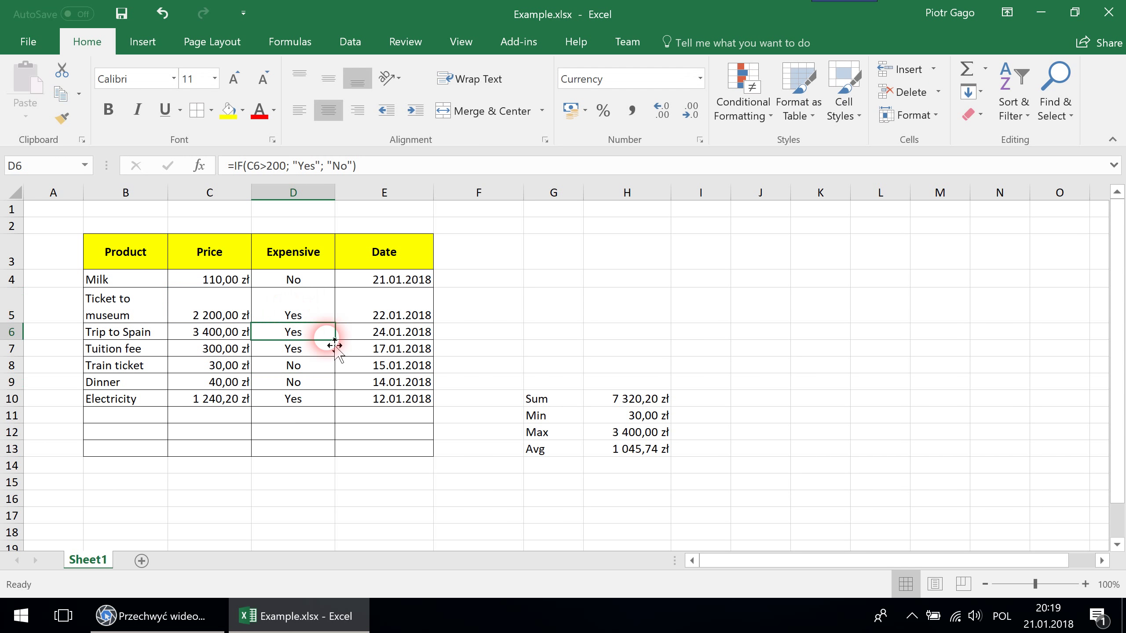
double_click(306, 399)
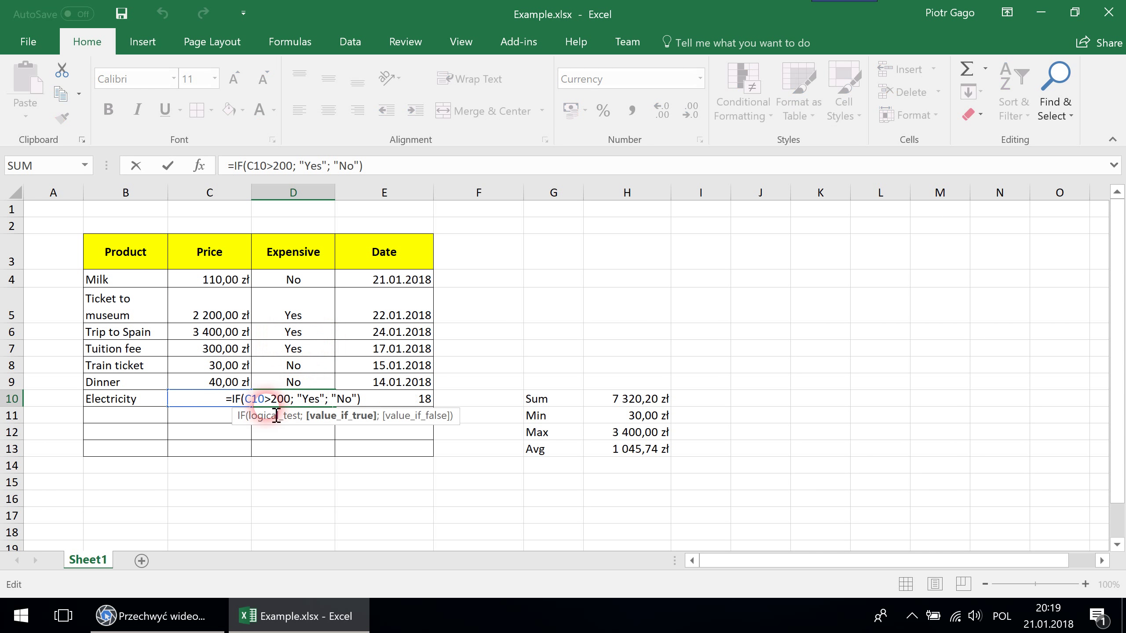
key(Escape)
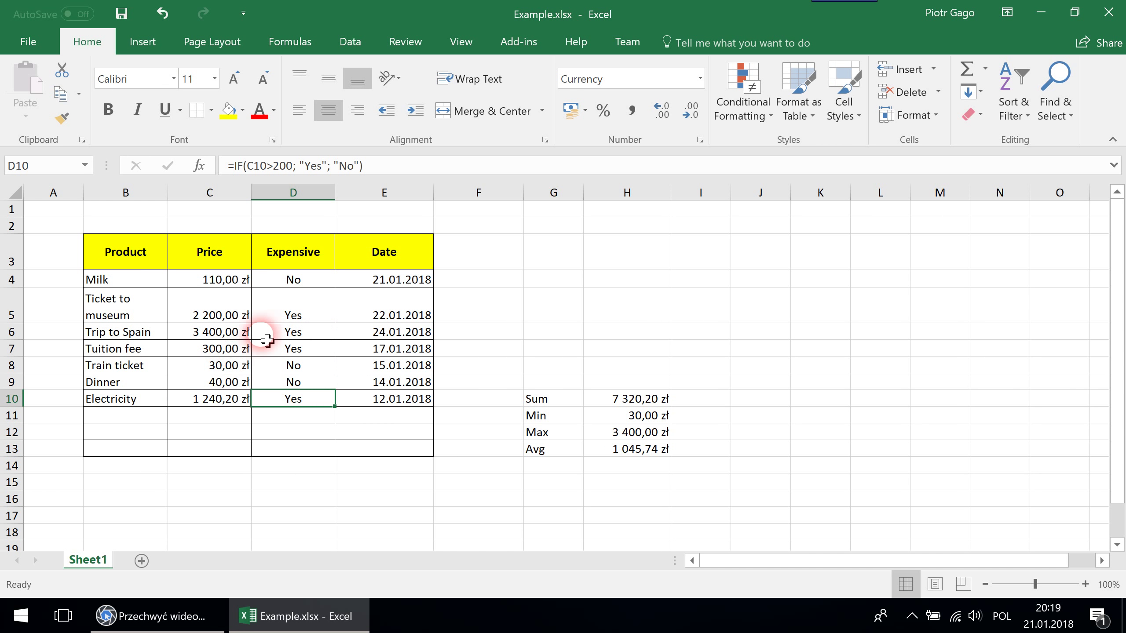
drag(267, 341, 295, 321)
drag(288, 366, 287, 384)
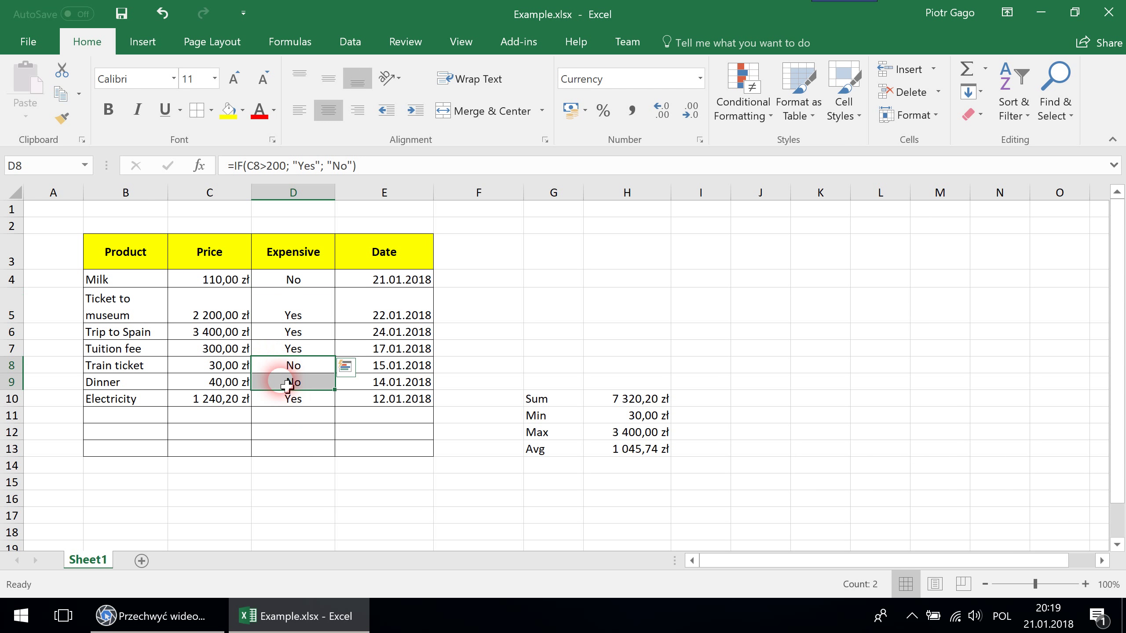
Test the Dinner row's IF formula with a price of 220 in C9 and restore the price to 40
click(228, 384)
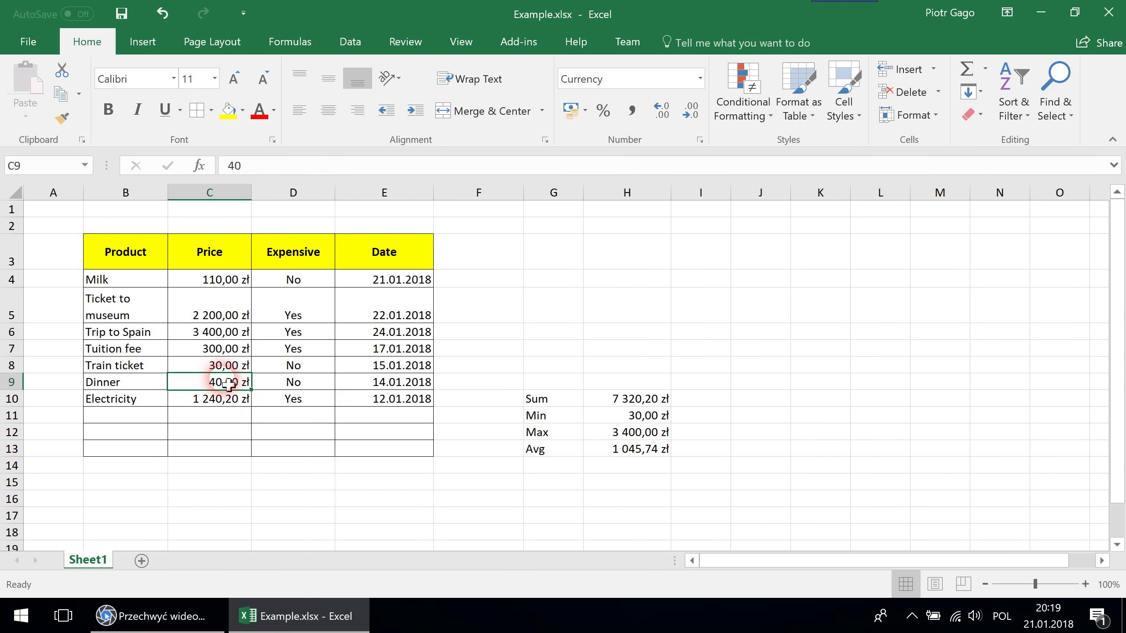
text(14)
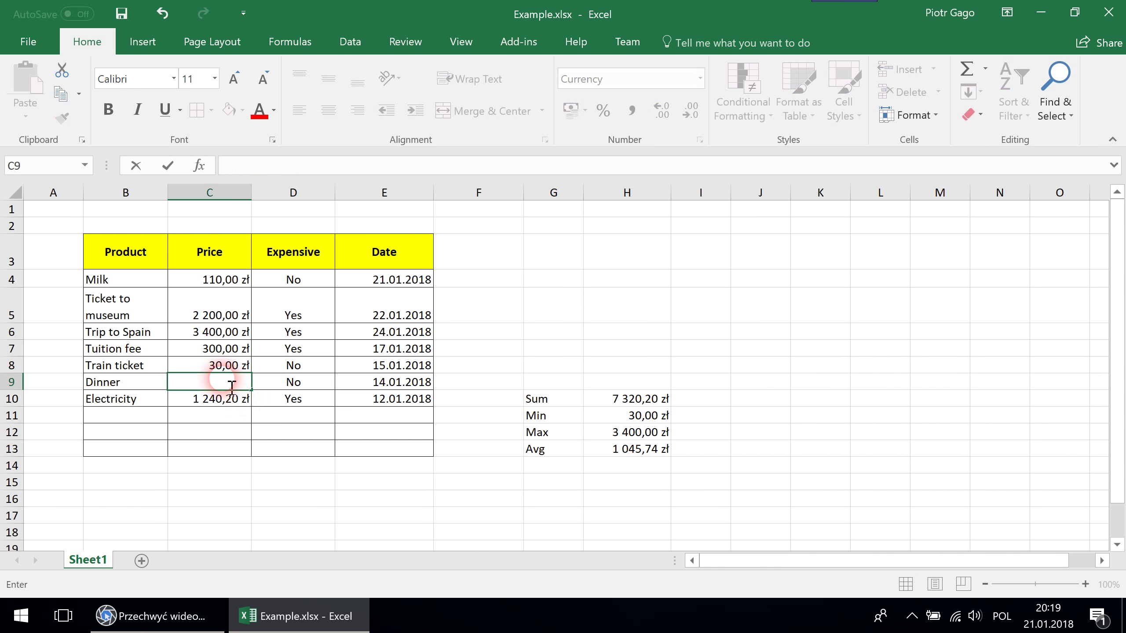
key(Return)
click(228, 384)
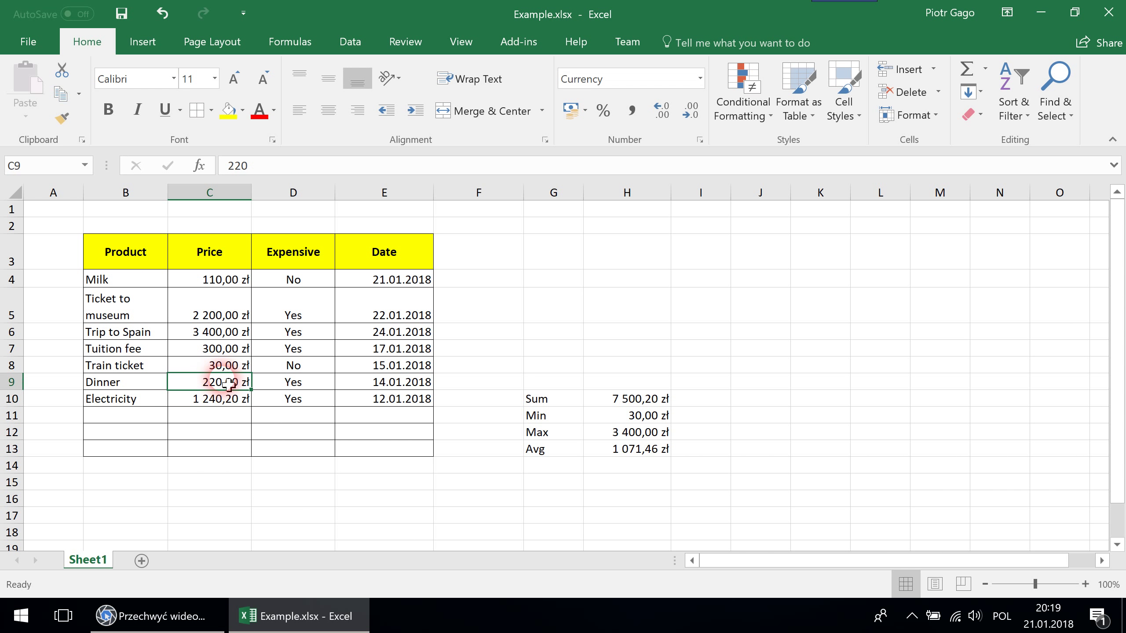
text(40)
key(Return)
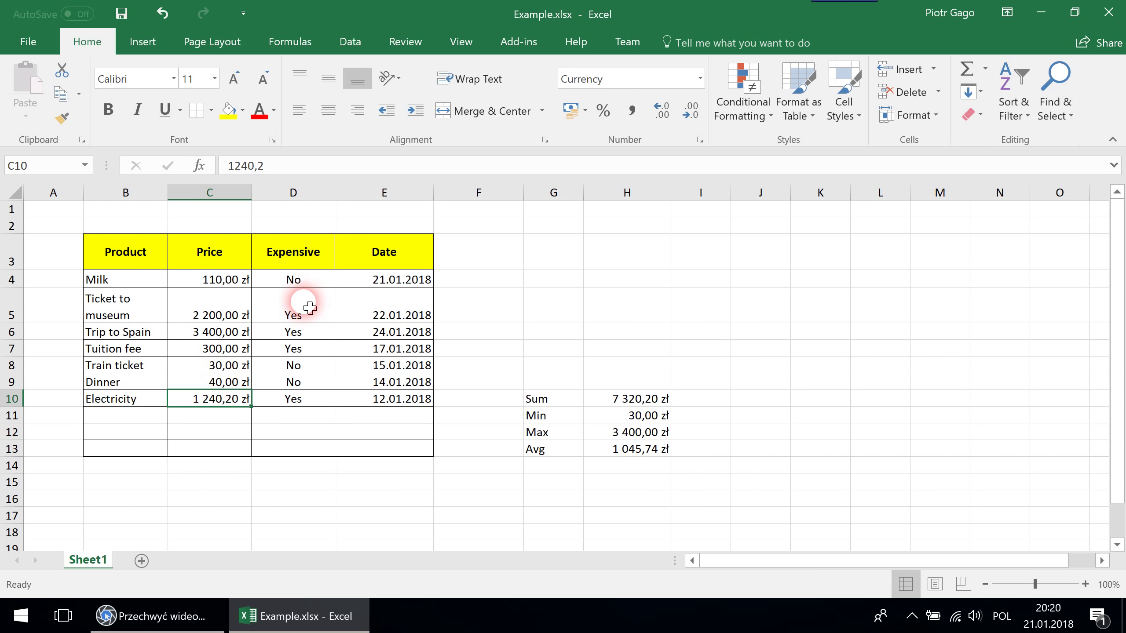
click(309, 530)
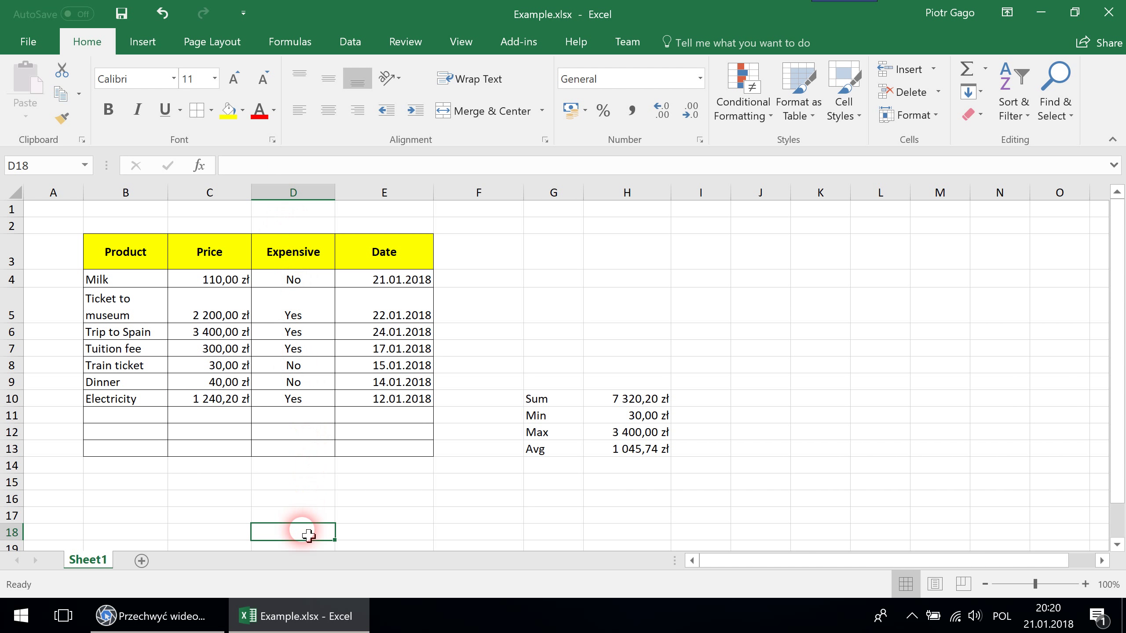
Try filling the D4 formula across row 4 through M4 to see how its references shift, and undo the fill
click(321, 282)
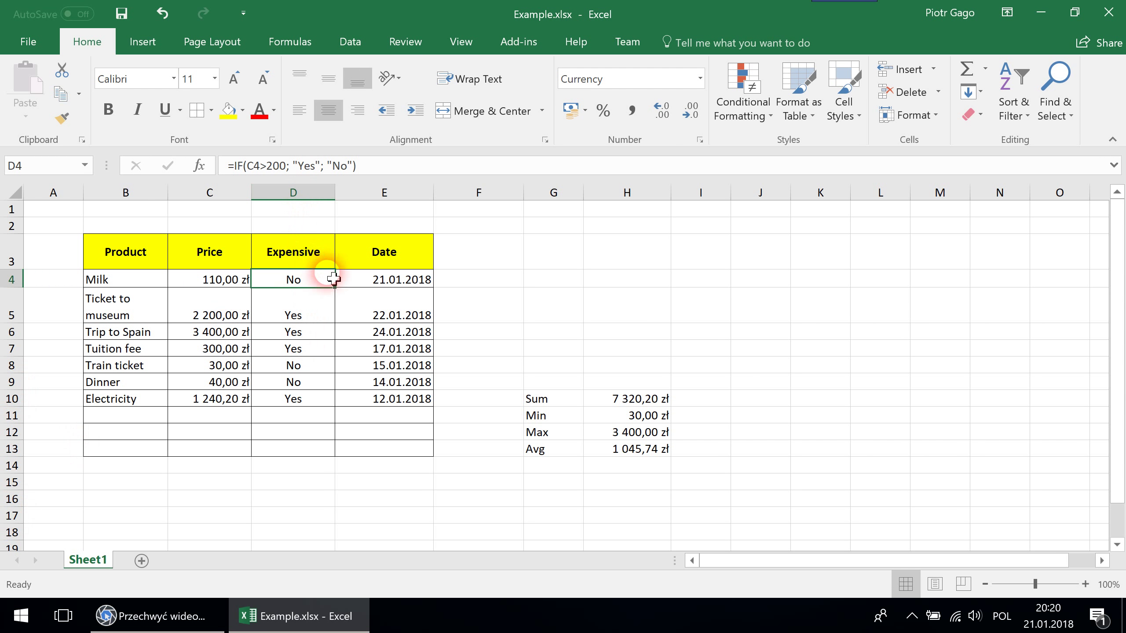
drag(335, 288, 989, 295)
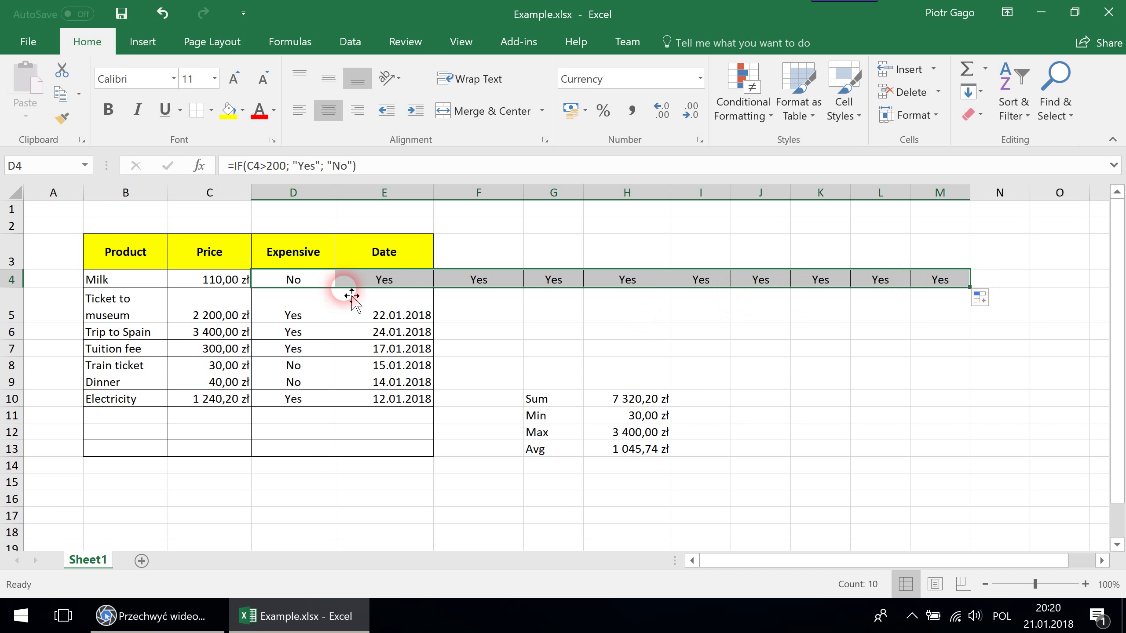
click(408, 282)
key(Right)
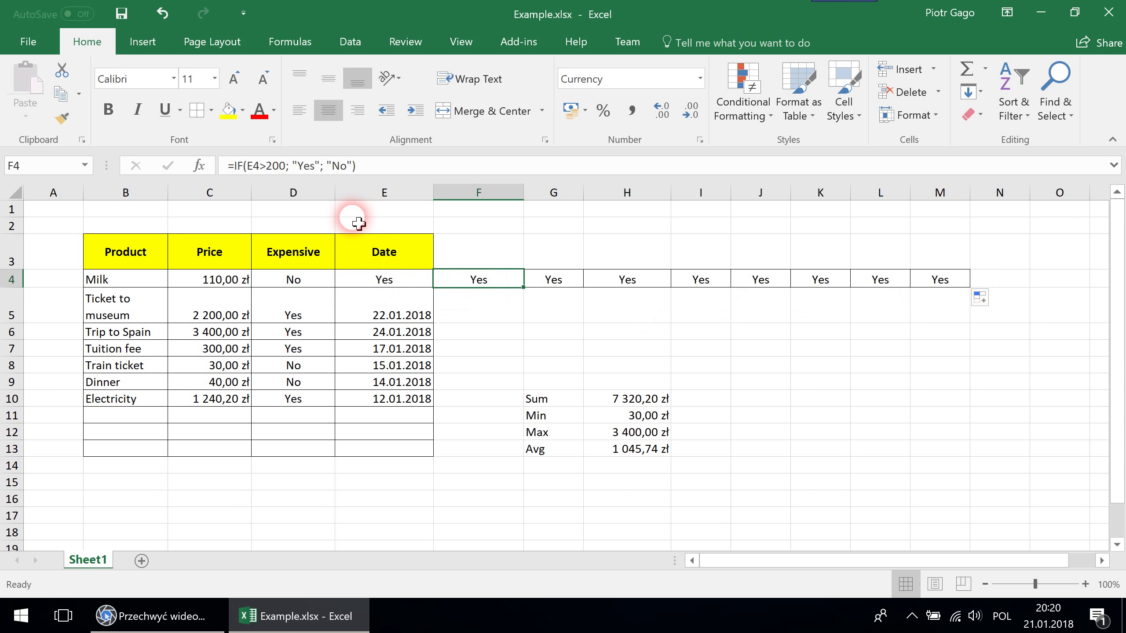
click(570, 276)
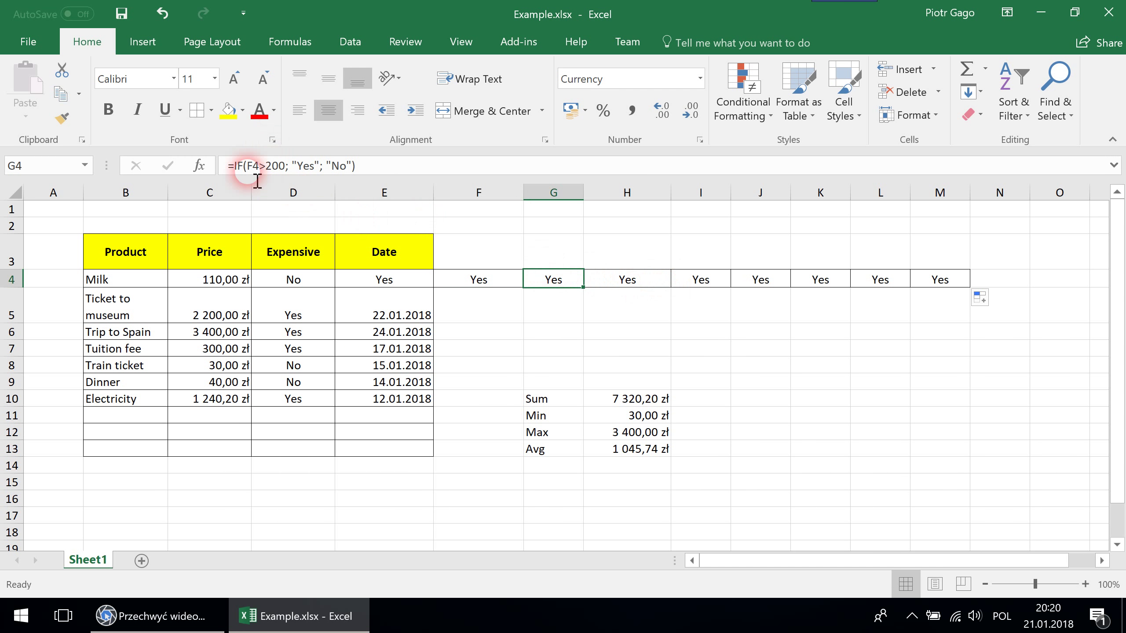
click(510, 282)
click(662, 283)
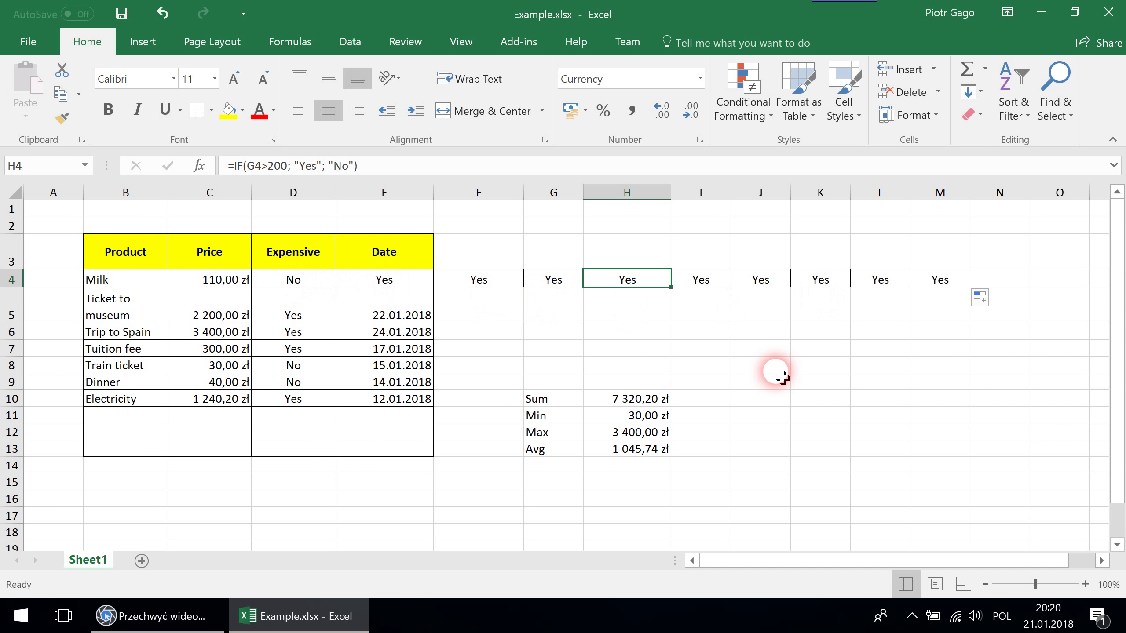
key(ctrl+z)
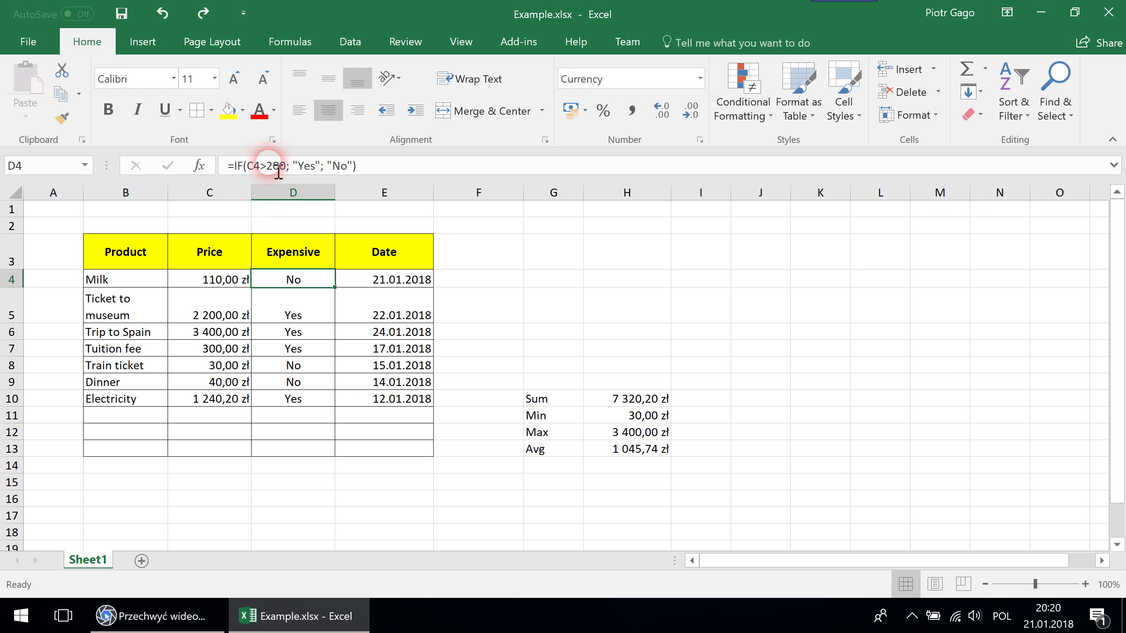
click(285, 305)
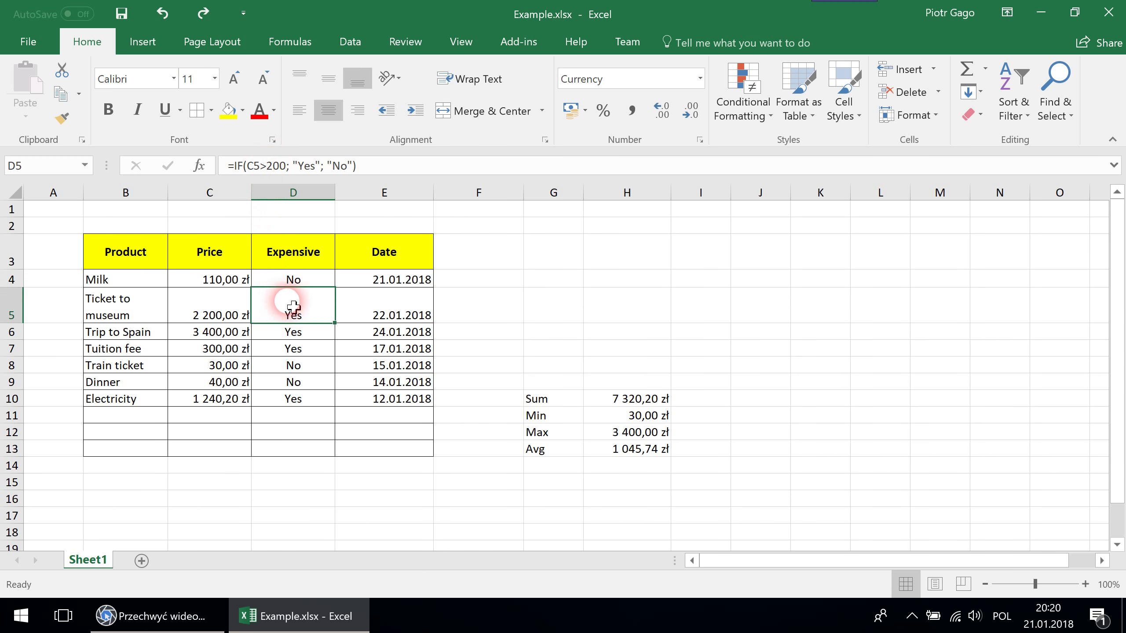
double_click(279, 166)
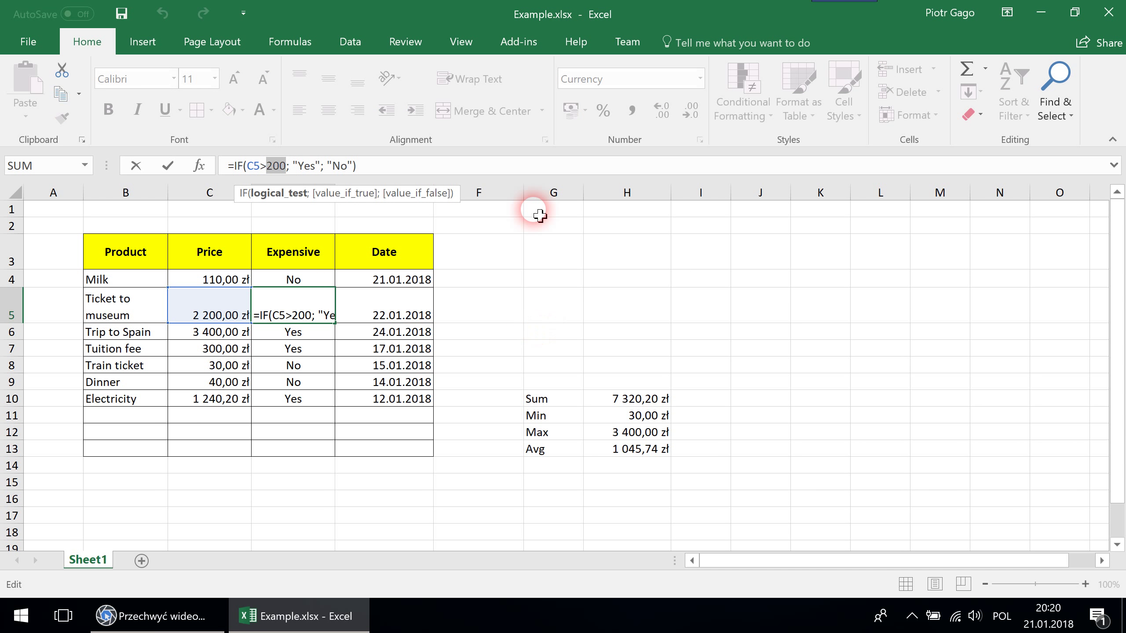
click(561, 314)
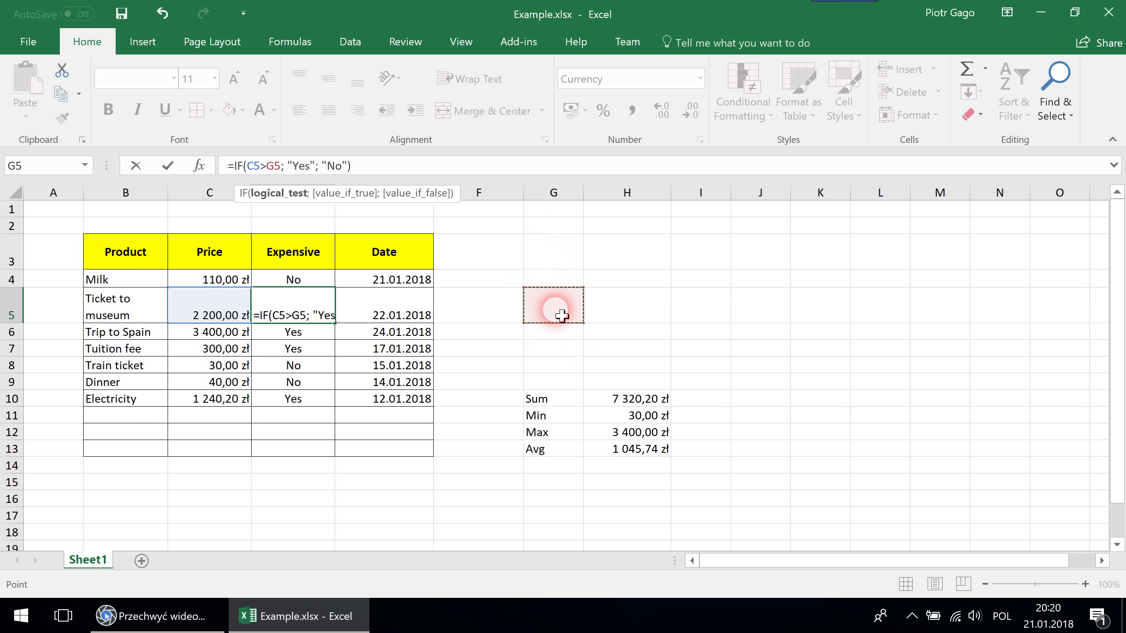
key(Return)
Add the label Min price in G5 and the threshold value 200 beside it in H5
click(561, 314)
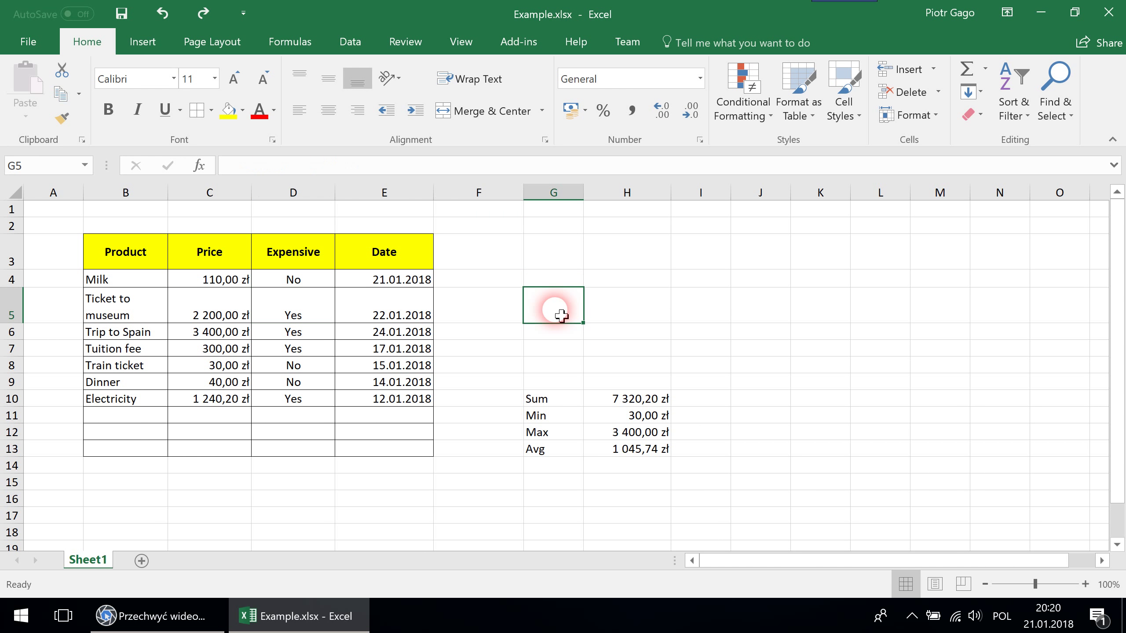
text(Min price)
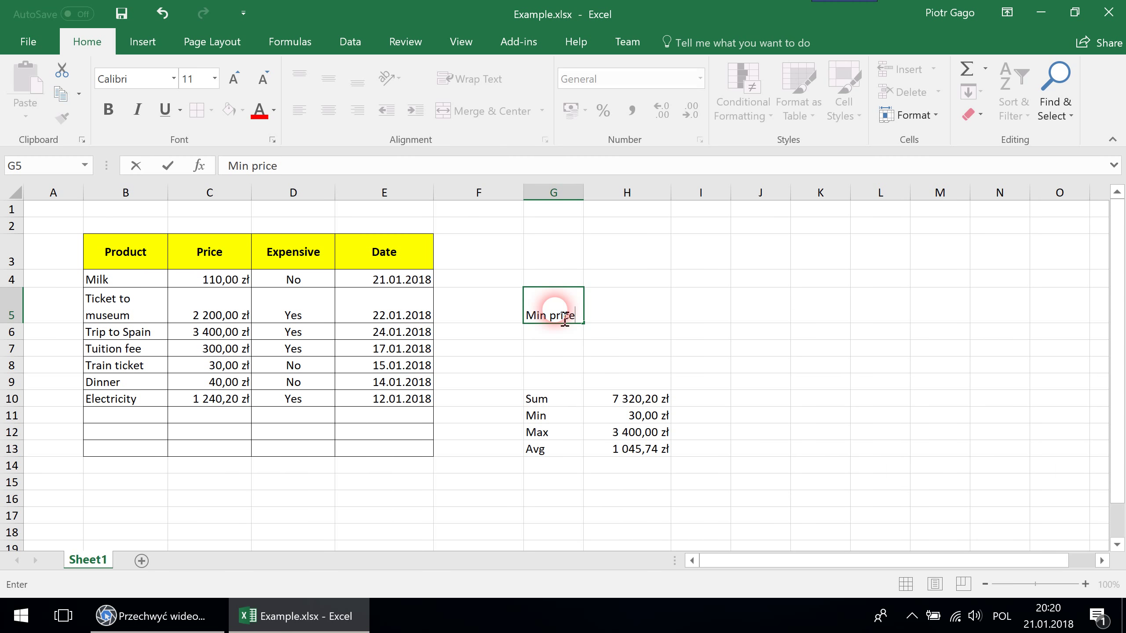
key(Tab)
text(200)
click(624, 332)
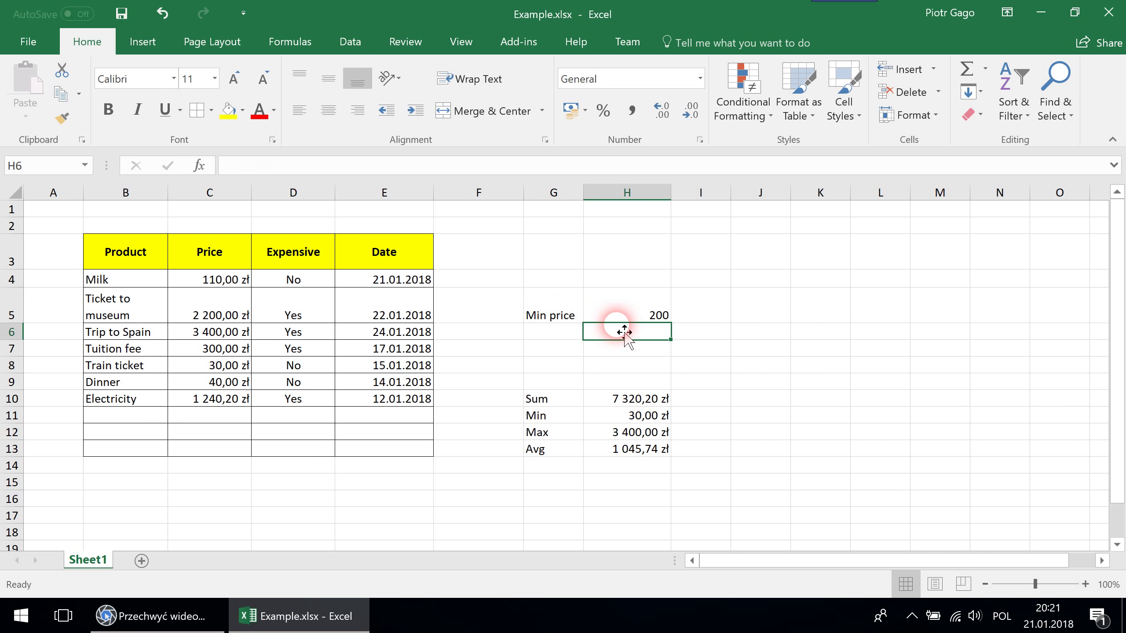
click(650, 315)
Replace the fixed threshold in the D4 formula with a reference to H5: =IF(C4>H5; "Yes"; "No")
click(315, 282)
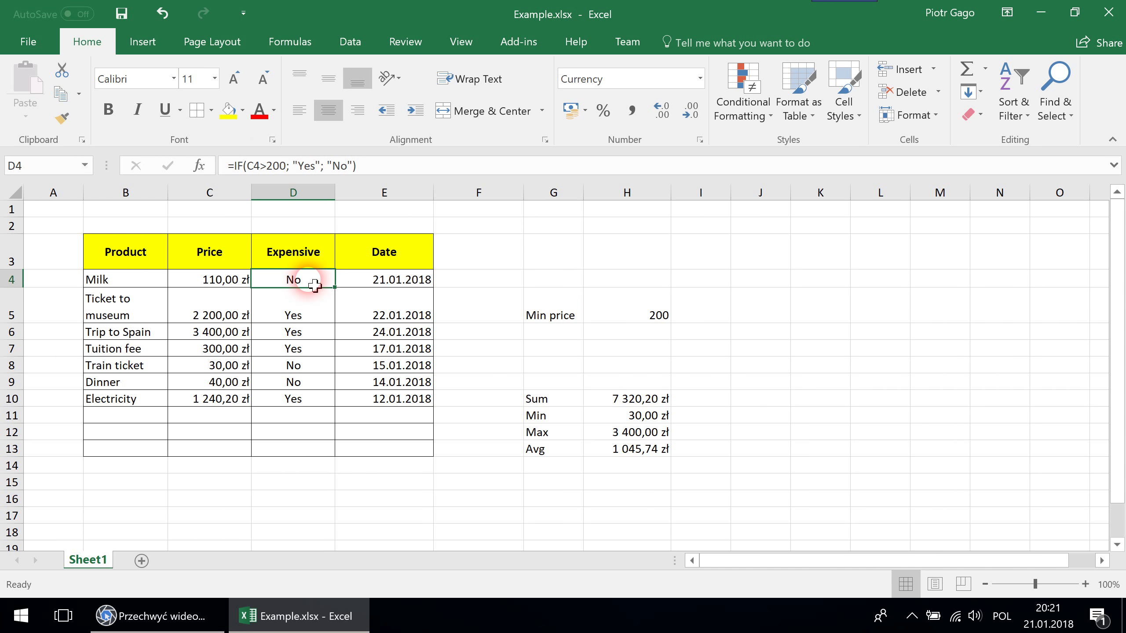
click(276, 167)
key(BackSpace)
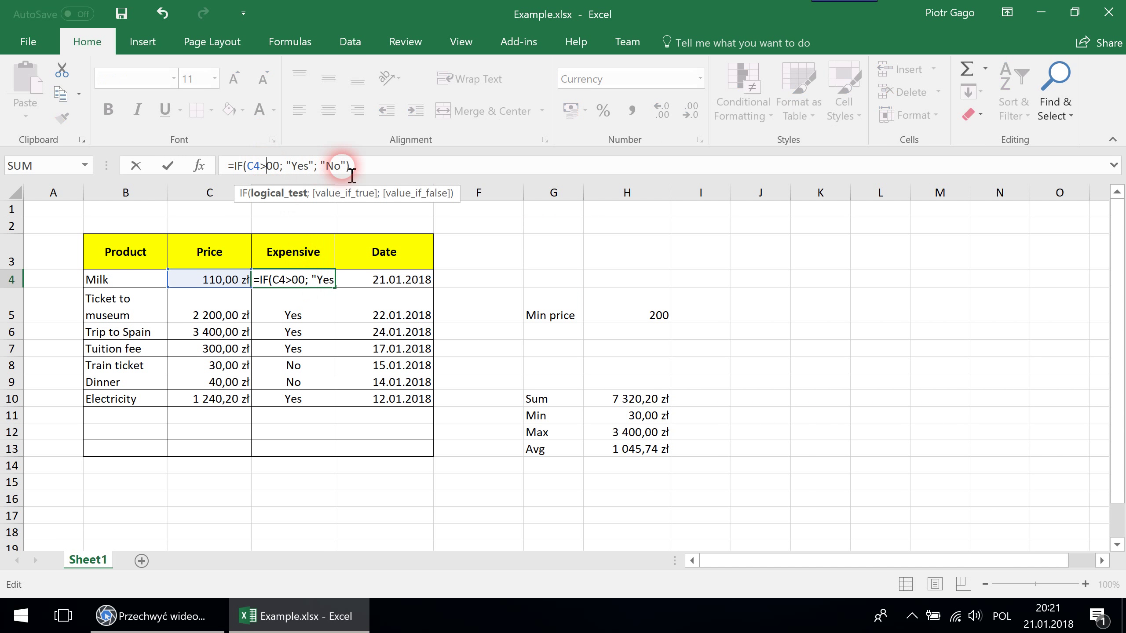
text(H)
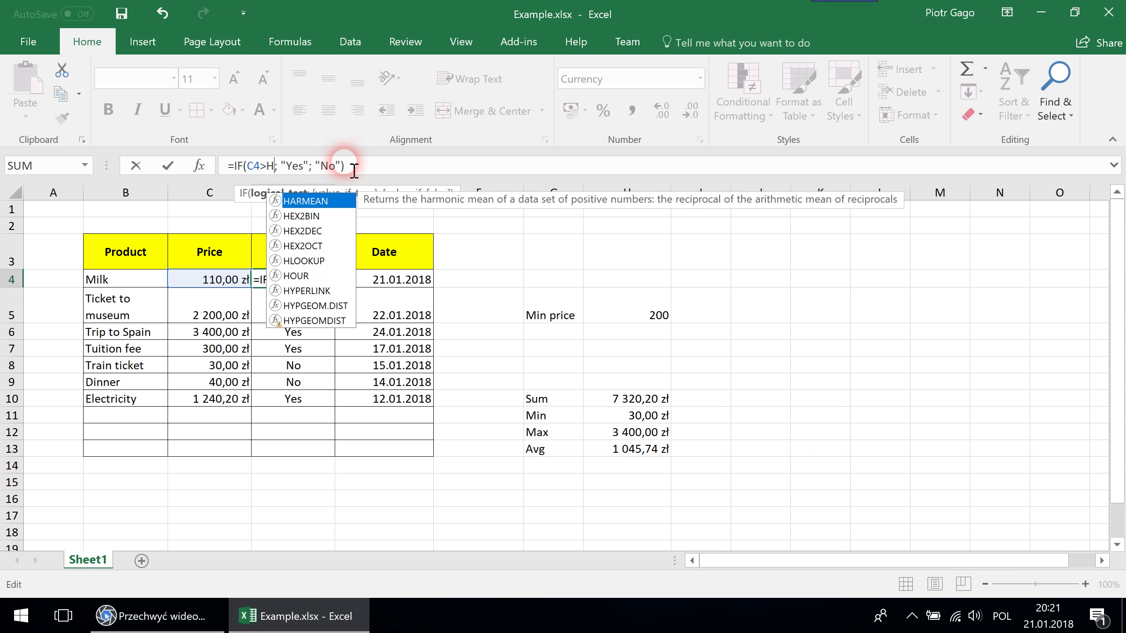
text(5)
key(Return)
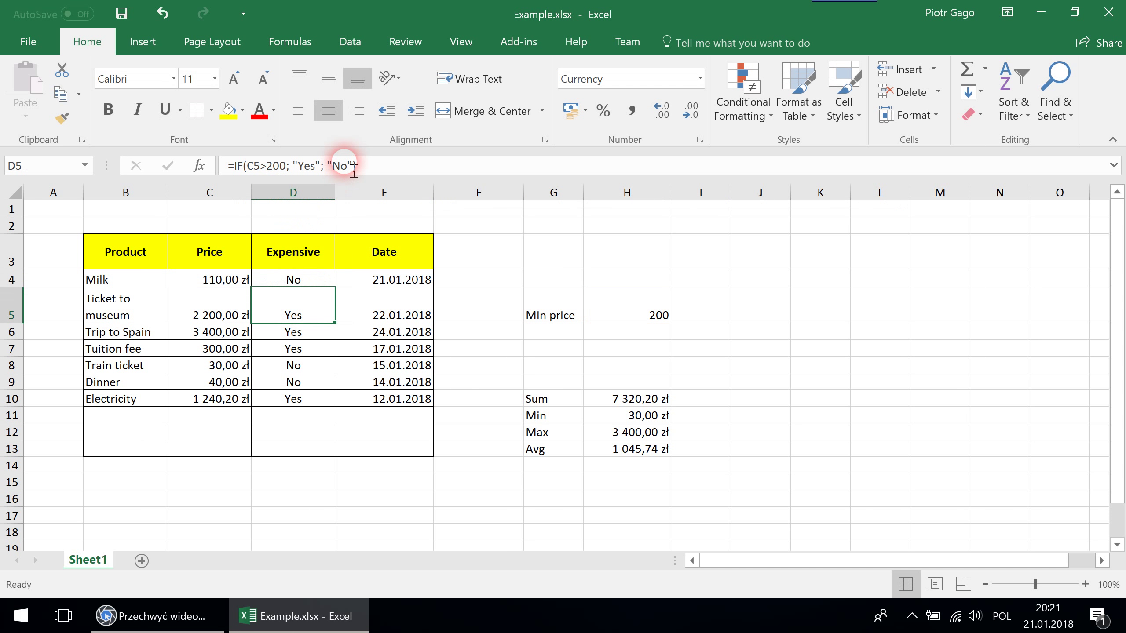
key(Up)
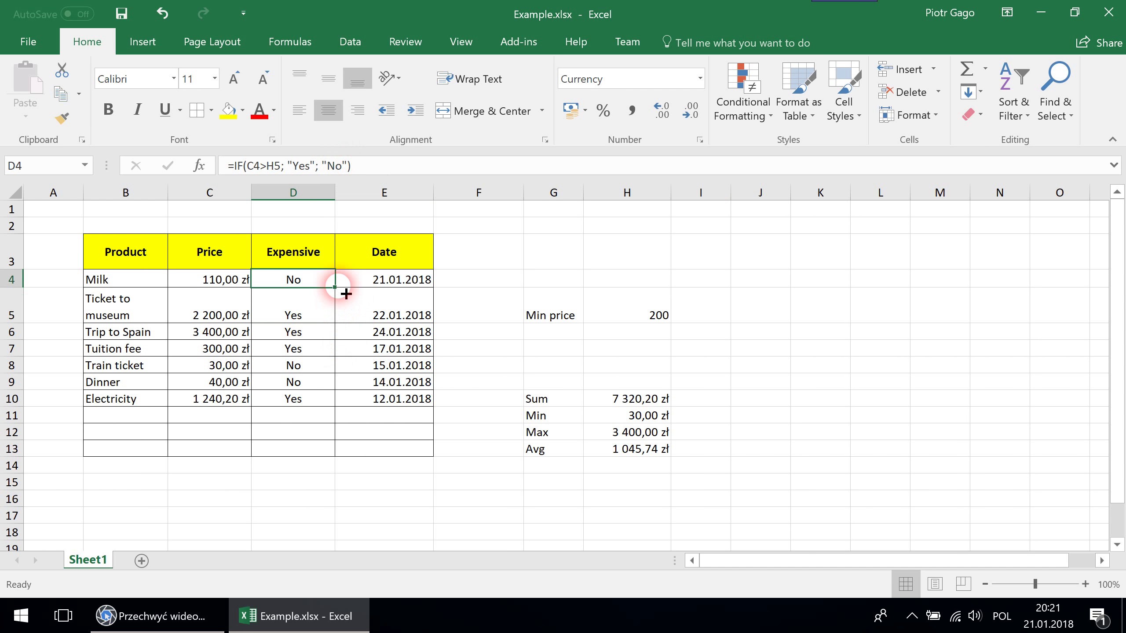
Fill the D4 formula down through D10 and compare the threshold references in D5 and D8 with the Min price cell
drag(345, 293, 341, 408)
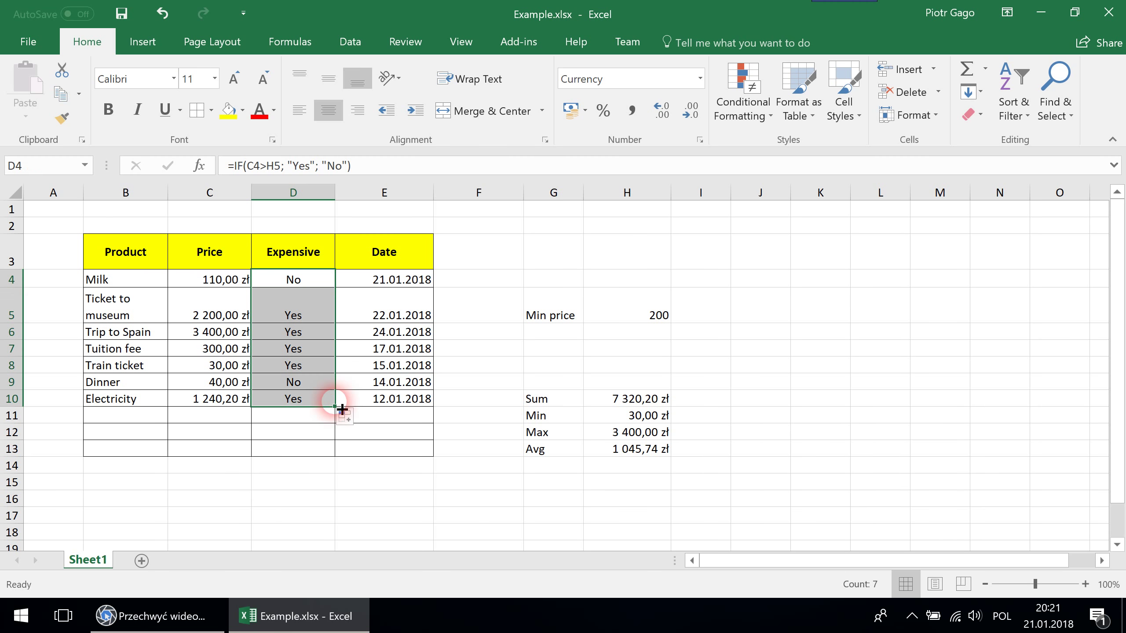
click(321, 284)
click(319, 310)
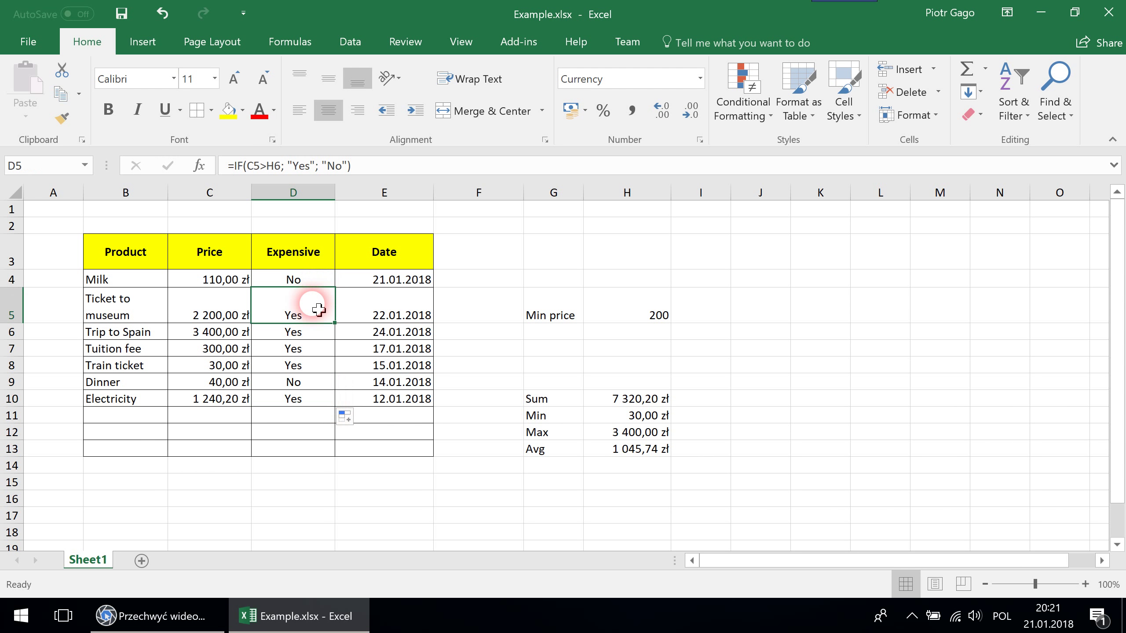
click(321, 282)
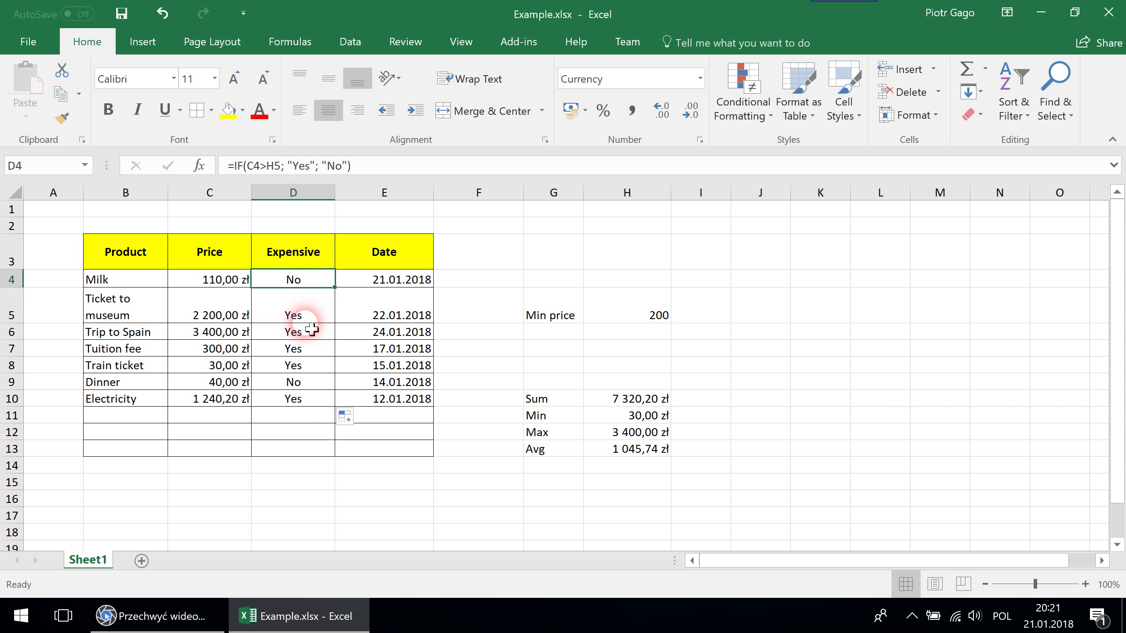
click(219, 370)
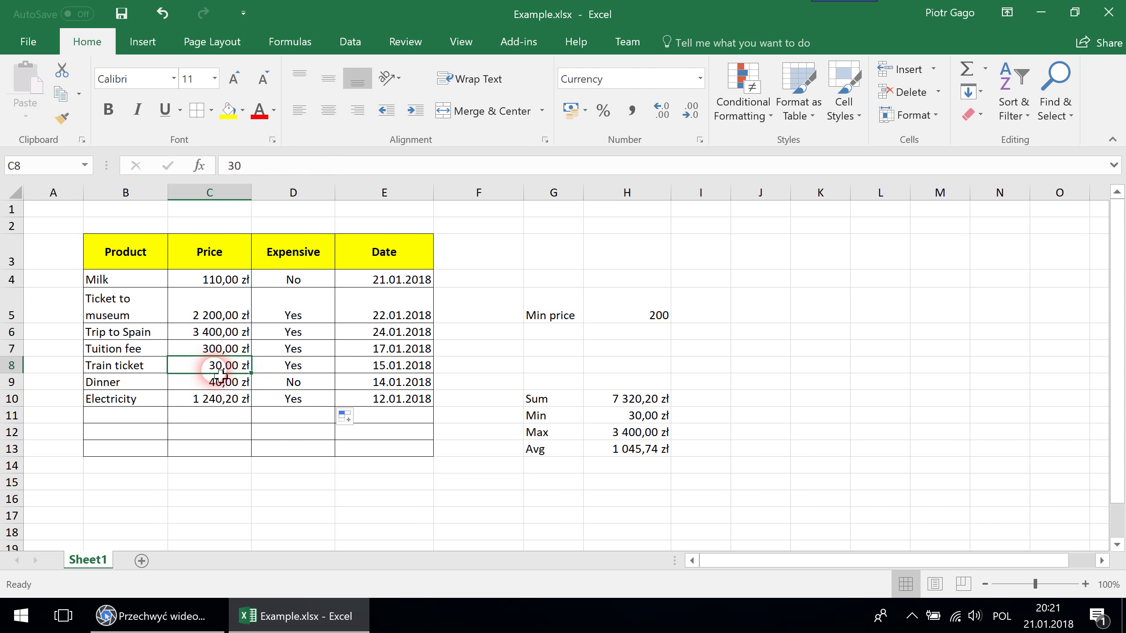
click(269, 367)
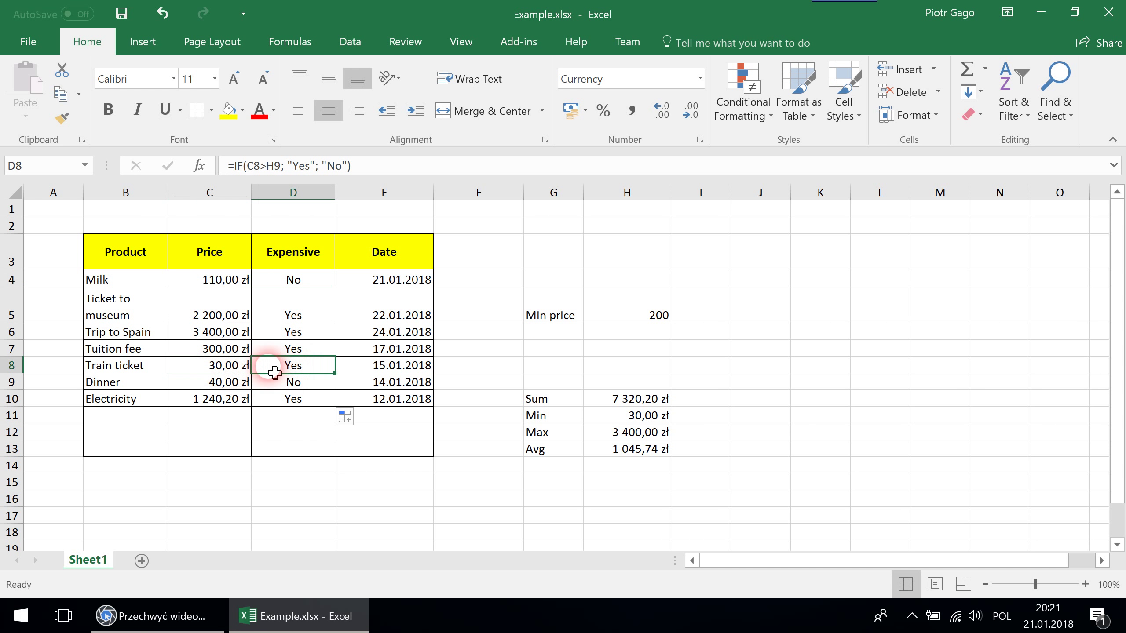
click(312, 280)
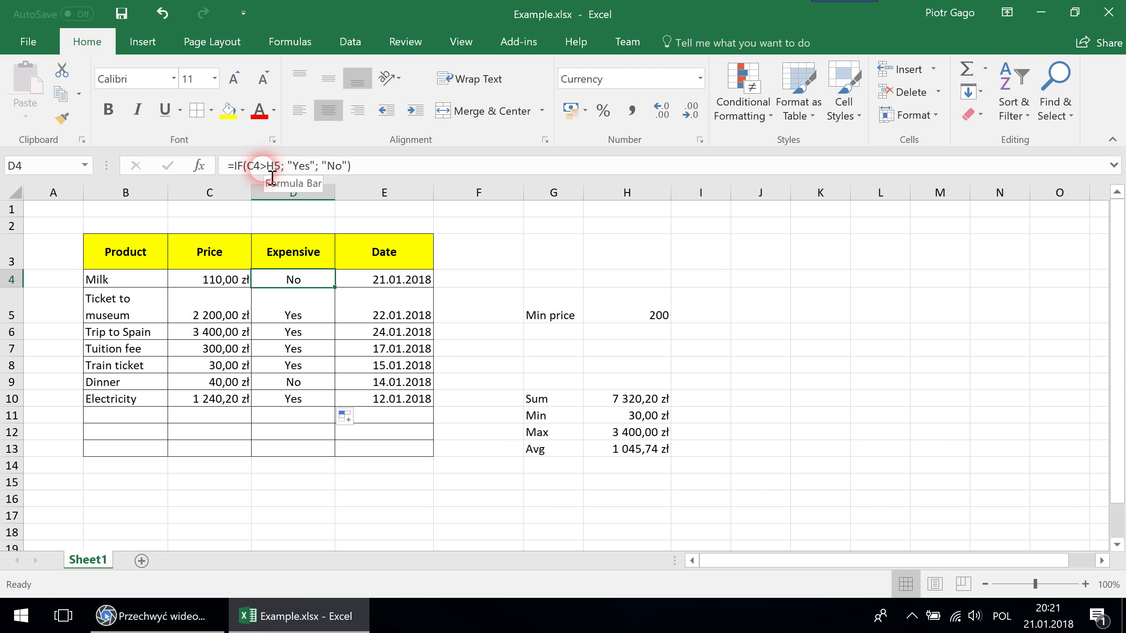
click(632, 310)
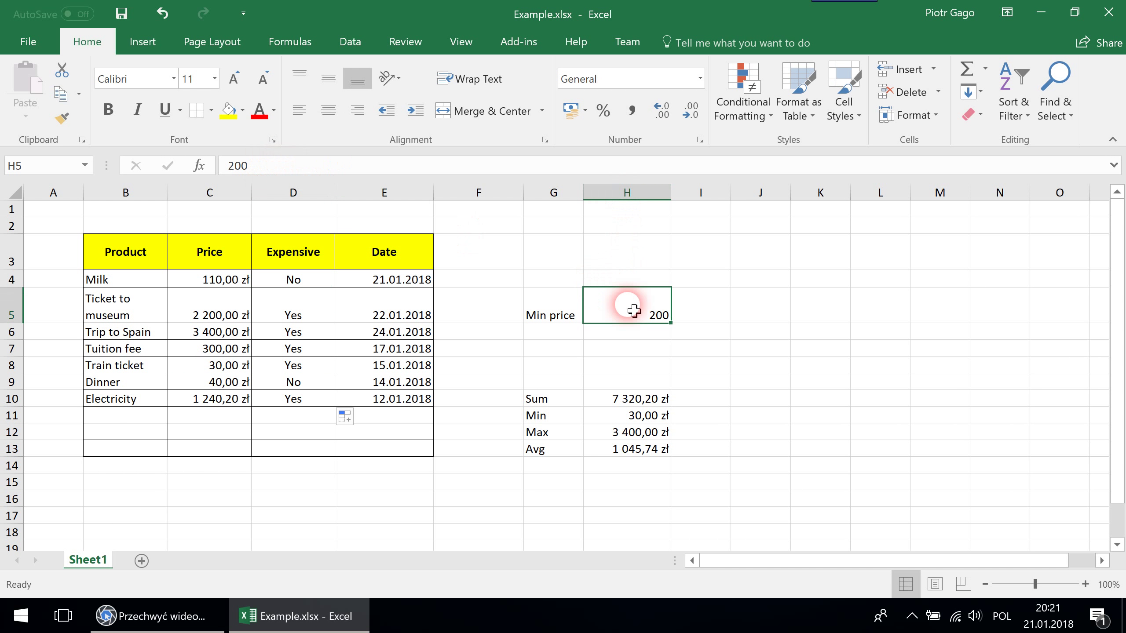
click(327, 308)
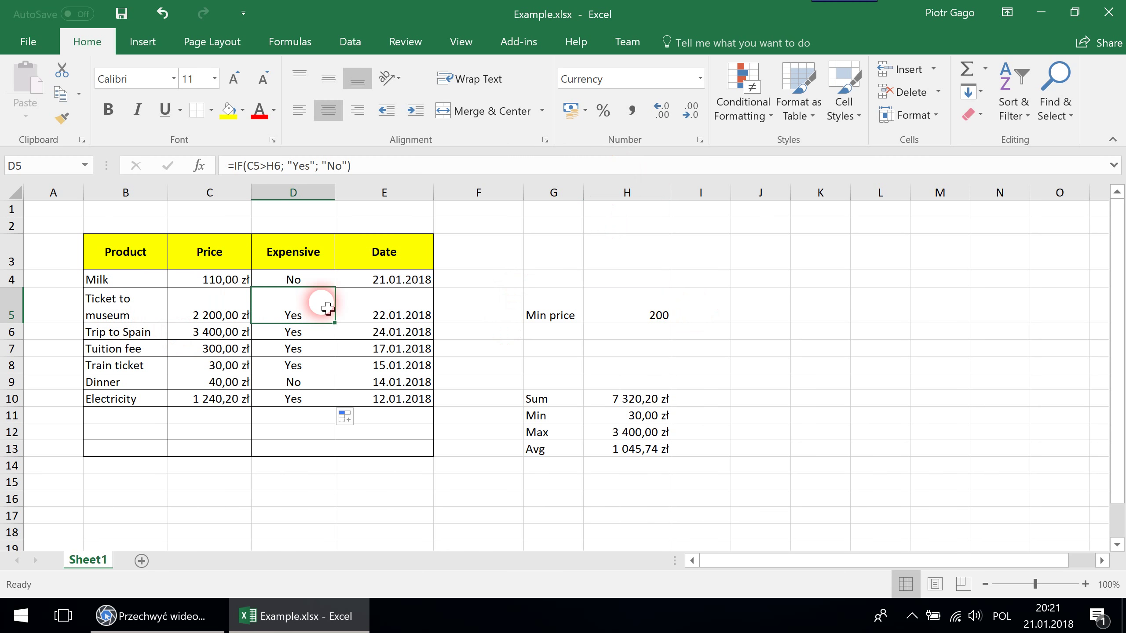
Refill the D4 formula down through D10 and examine the threshold references in D5 and D6
click(322, 281)
drag(335, 288, 336, 399)
click(308, 308)
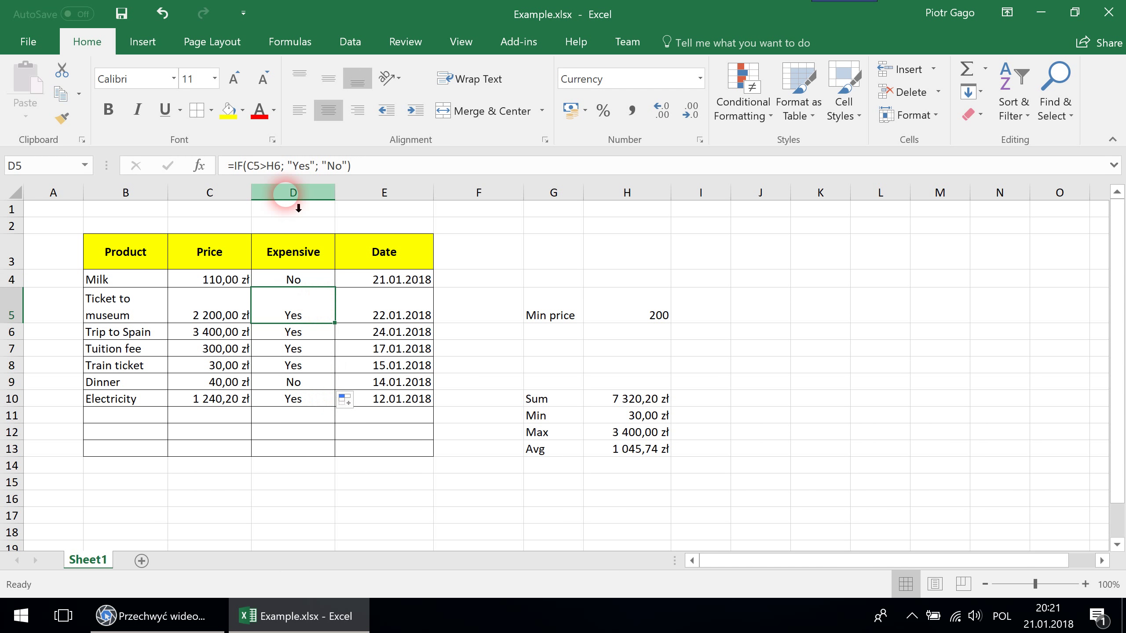
click(304, 332)
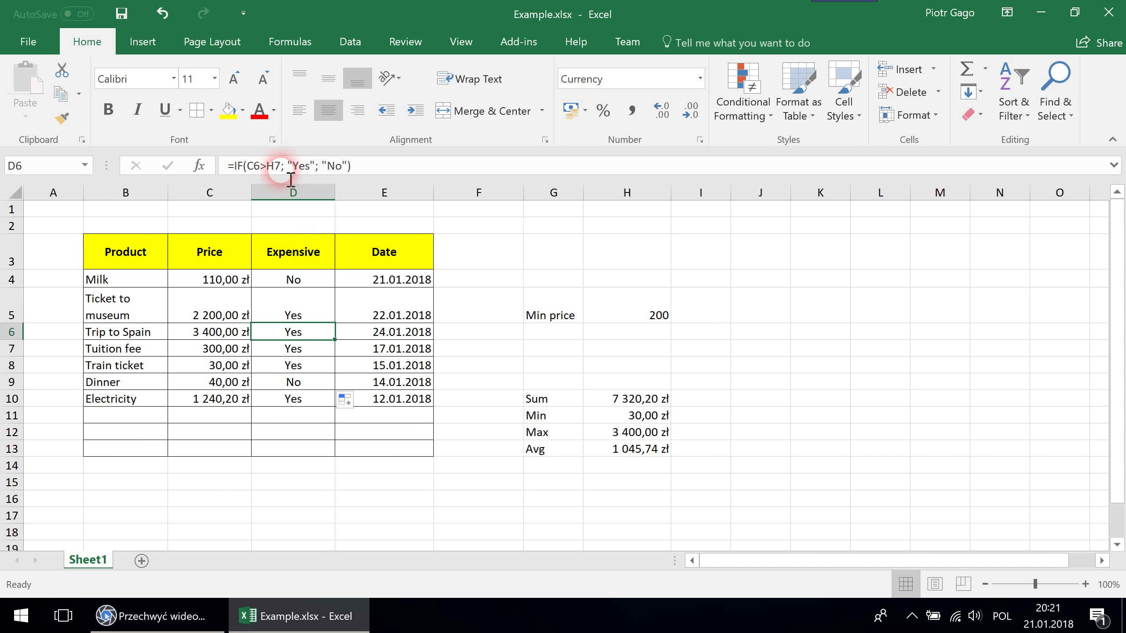
click(280, 166)
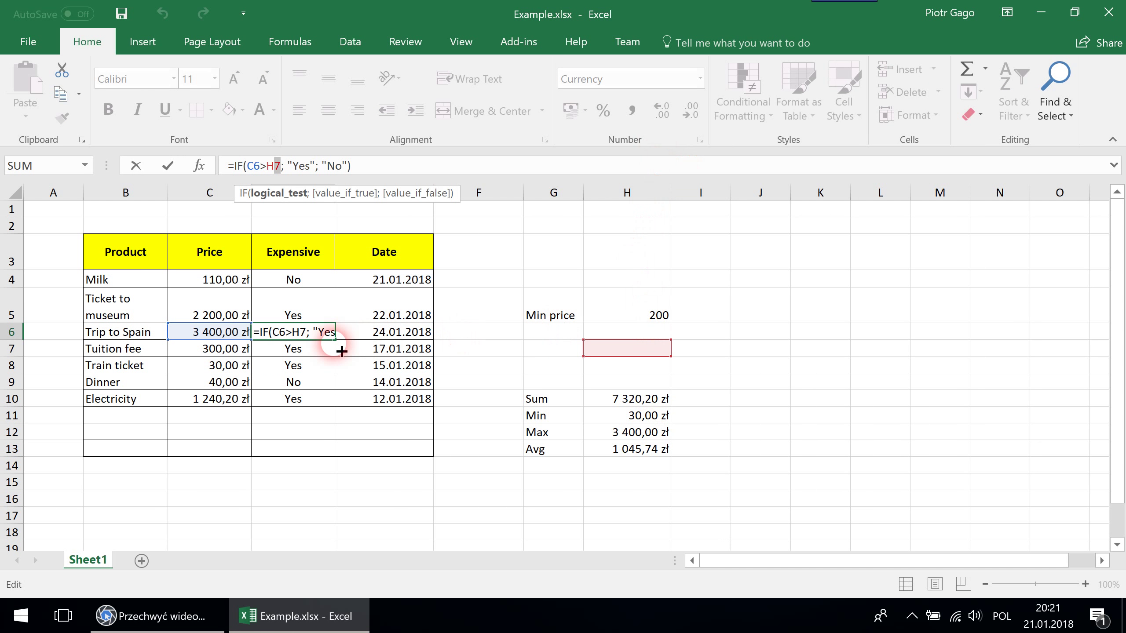
key(Escape)
Examine which cells the IF formulas reference in the Tuition fee, Train ticket and Electricity rows
double_click(318, 349)
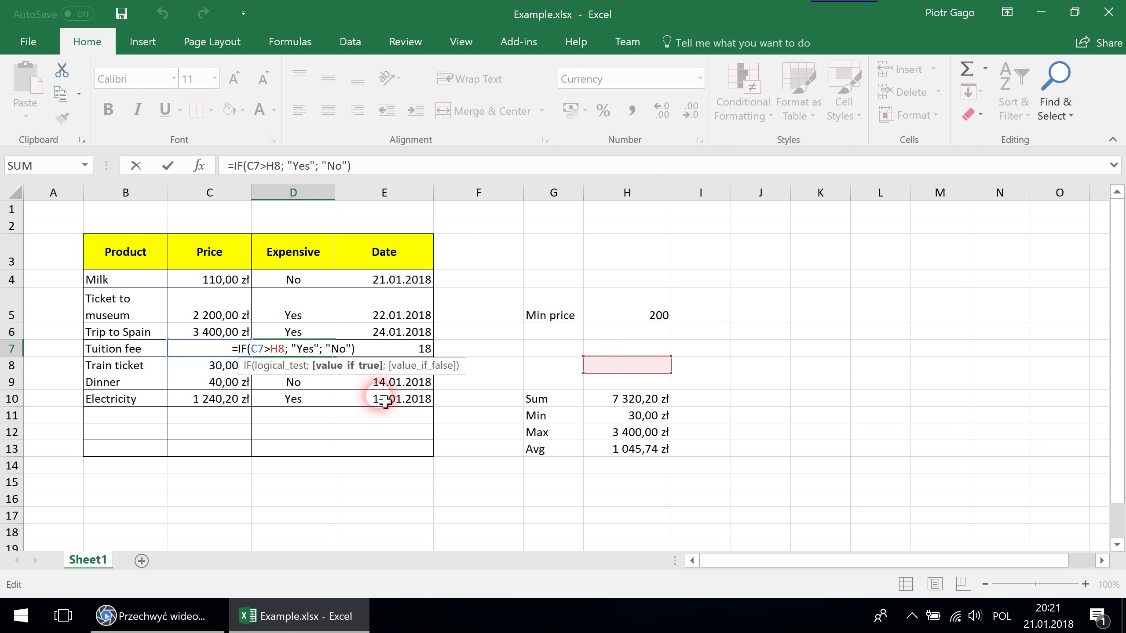
key(Escape)
click(296, 365)
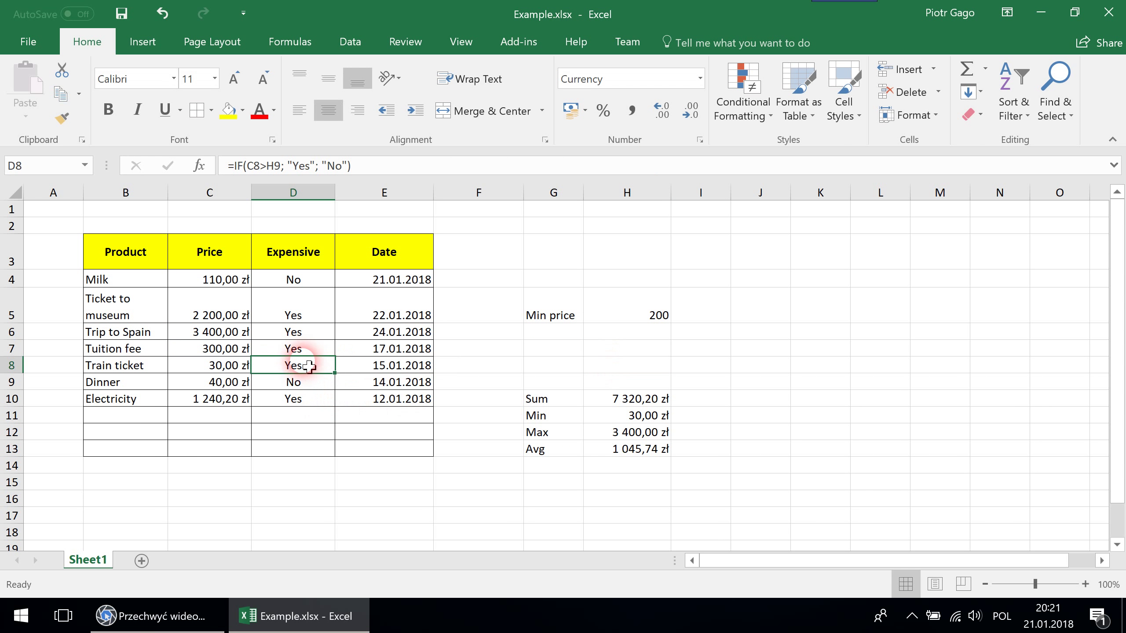
double_click(307, 393)
key(Escape)
double_click(306, 398)
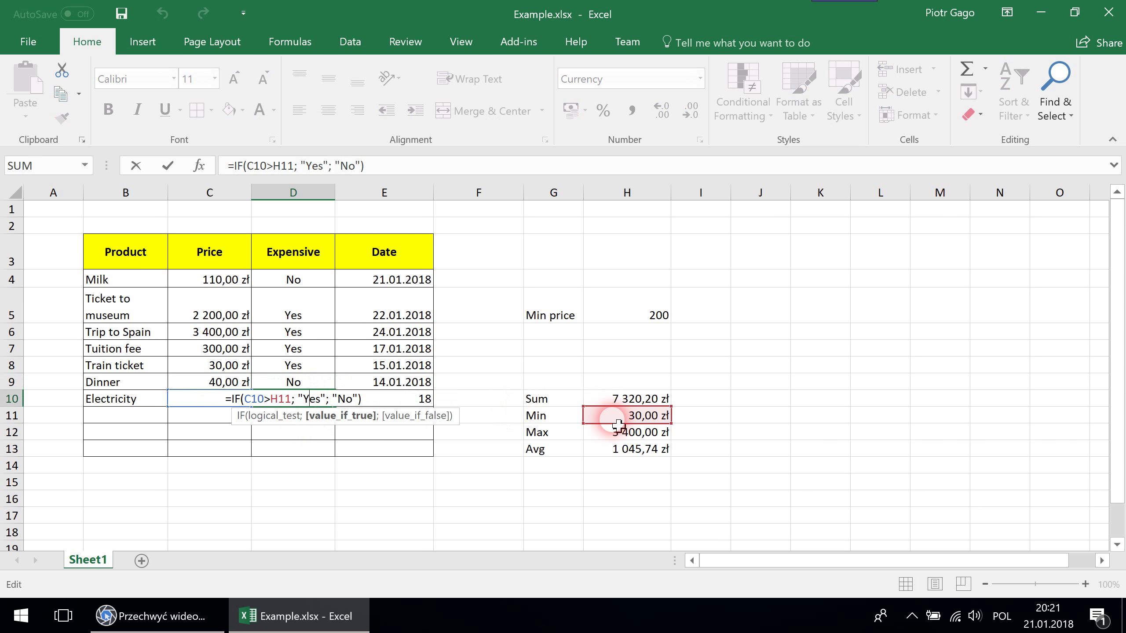
key(Escape)
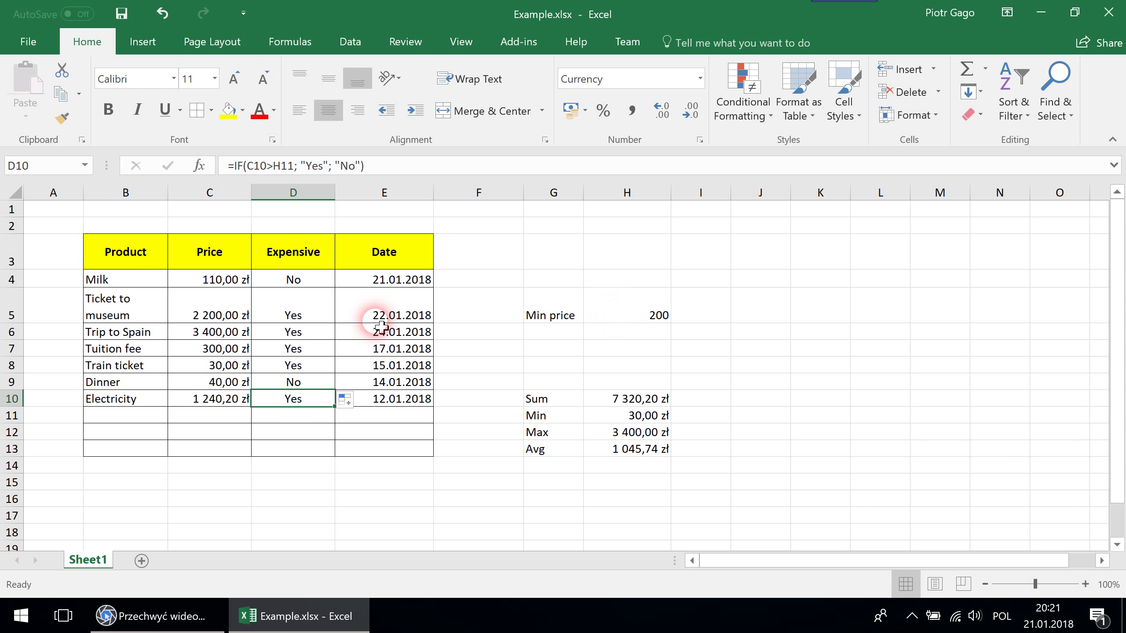
Lock the threshold row in the D4 formula as H$5 and fill the formula down through D10
click(313, 281)
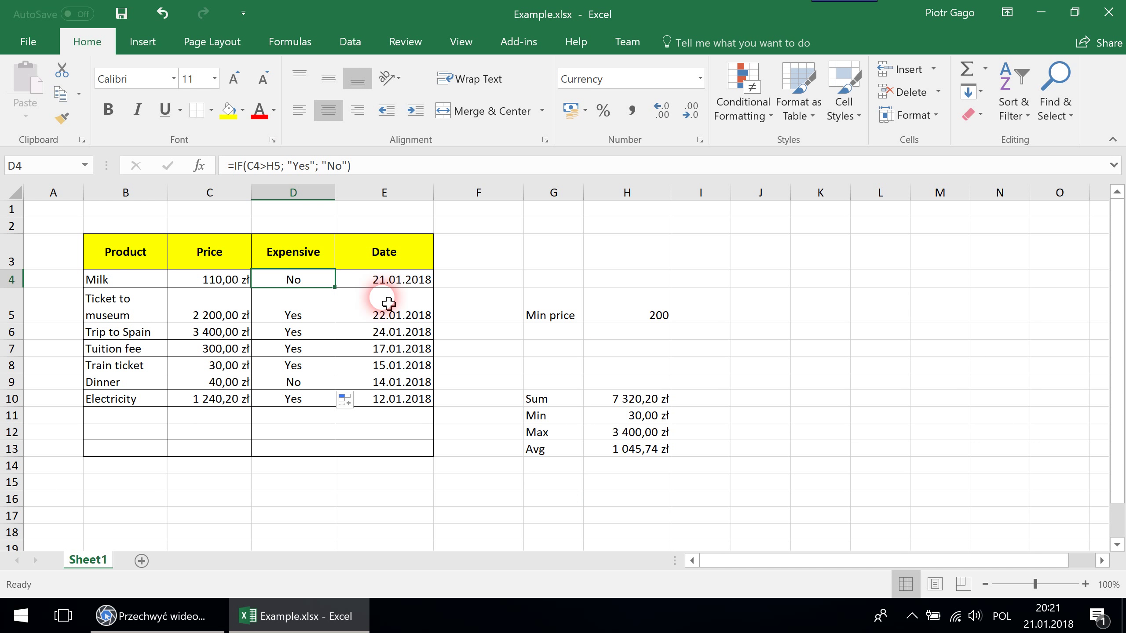
click(280, 165)
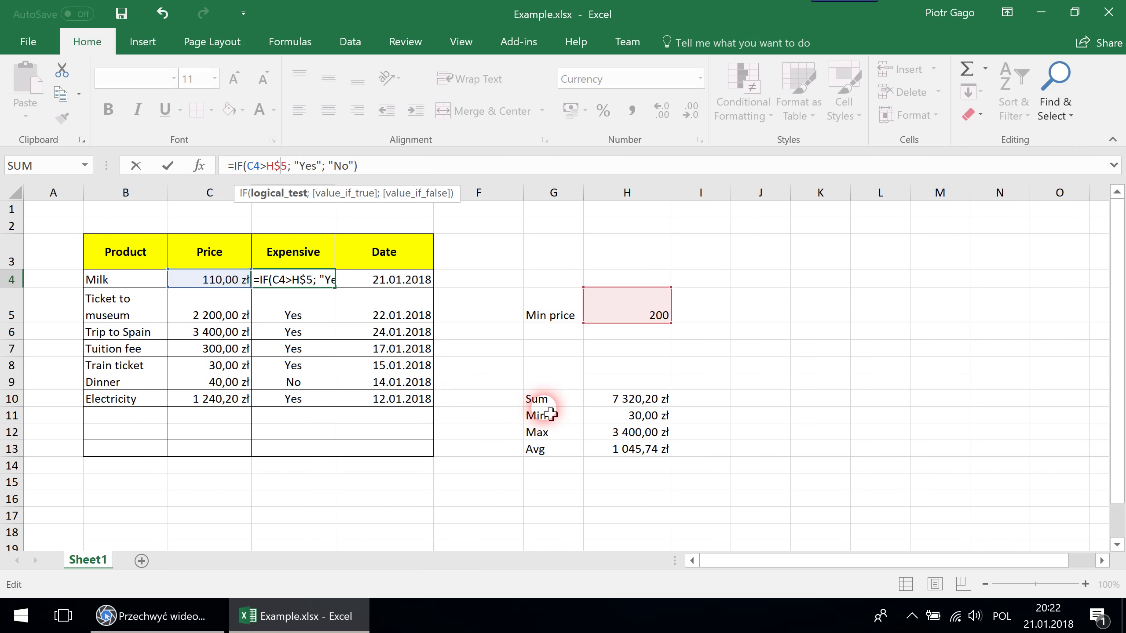
text($)
key(Return)
key(Up)
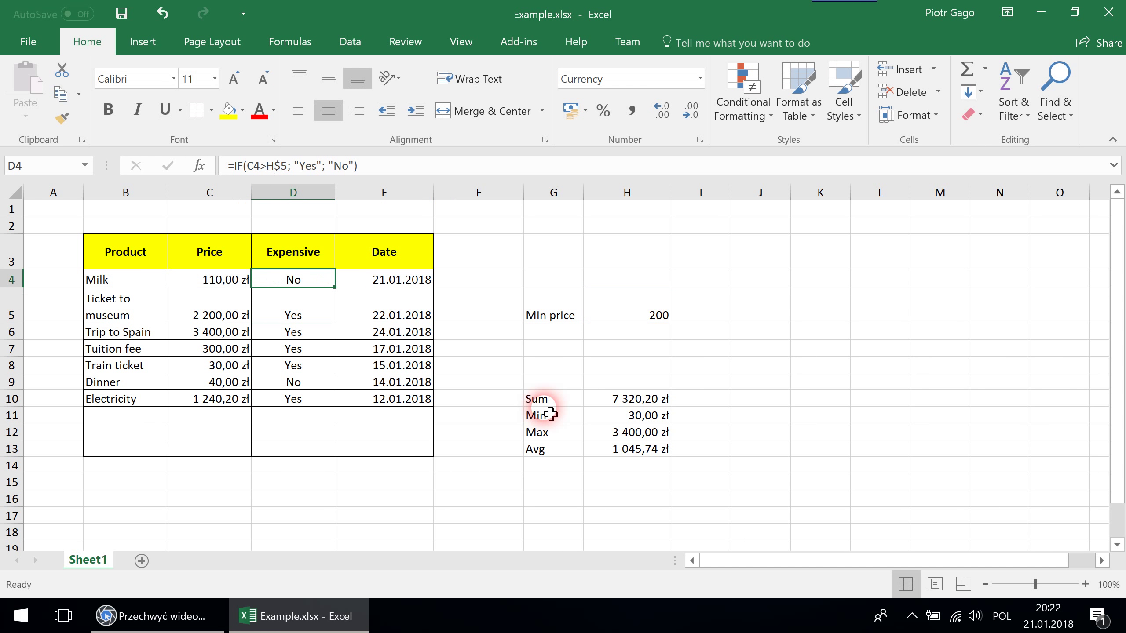
drag(334, 287, 335, 411)
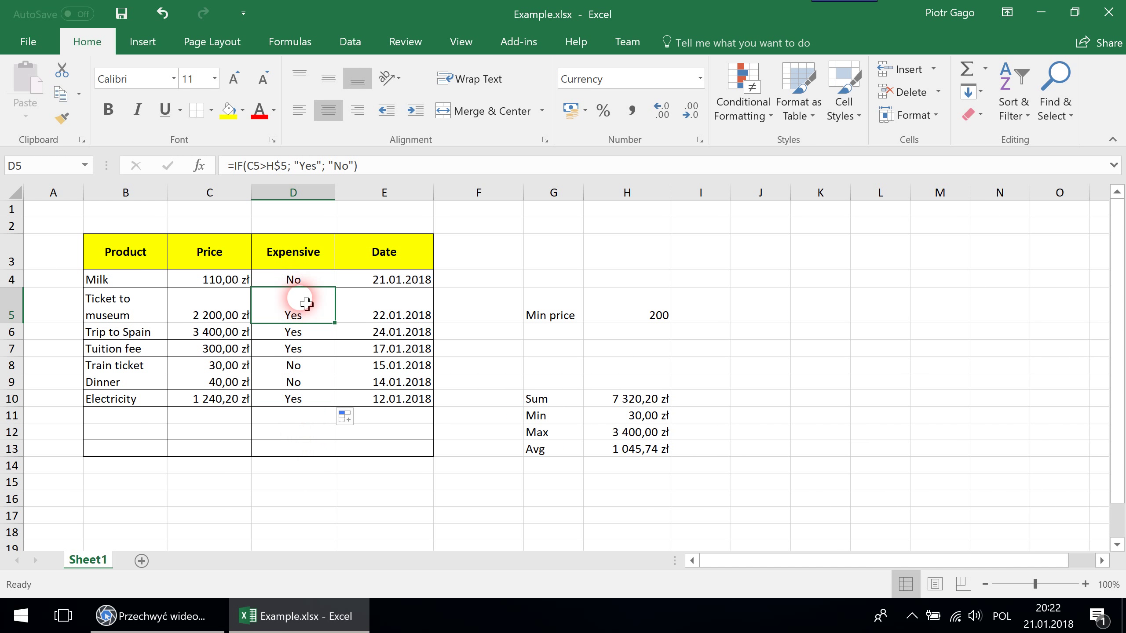
Examine the locked H$5 reference in the D4 formula and in the filled D5 formula
click(306, 279)
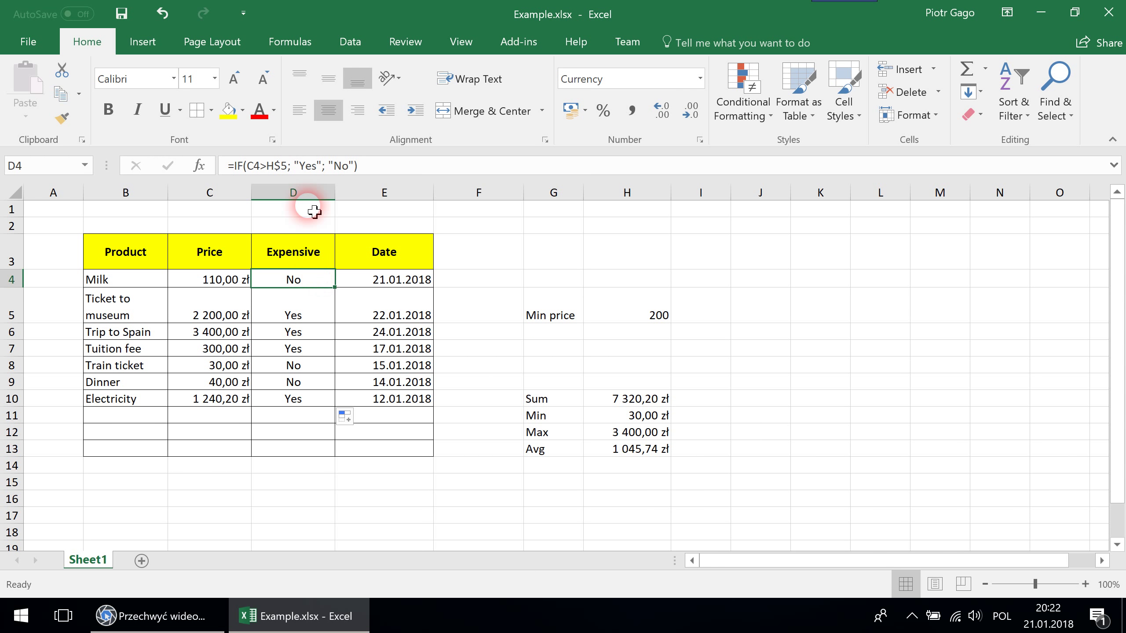
click(290, 167)
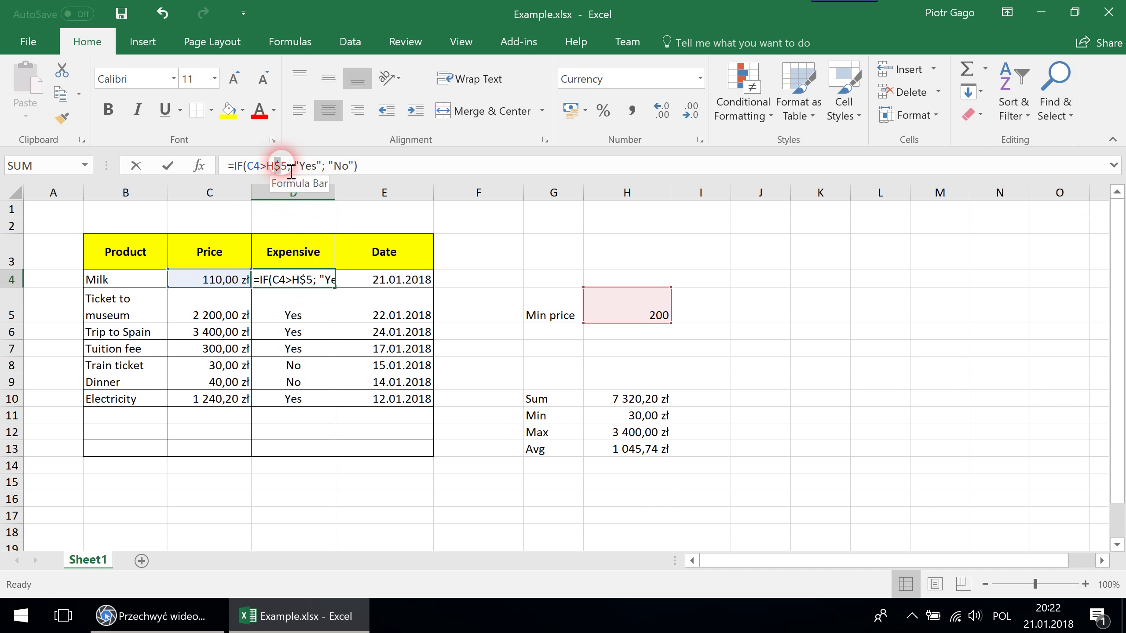
drag(291, 172, 293, 171)
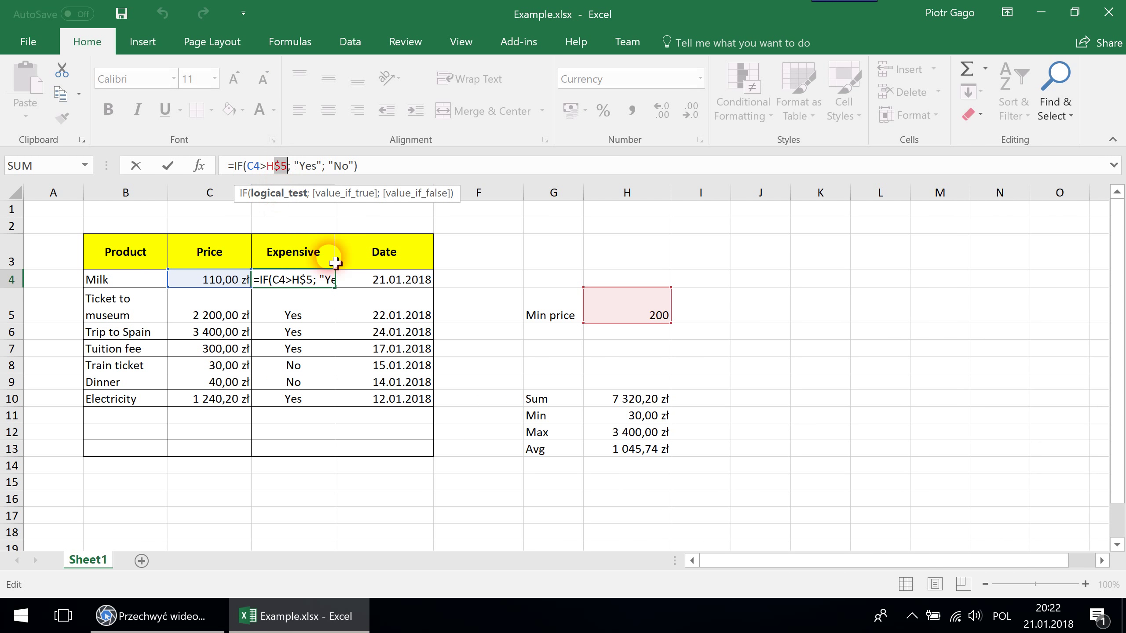
key(Escape)
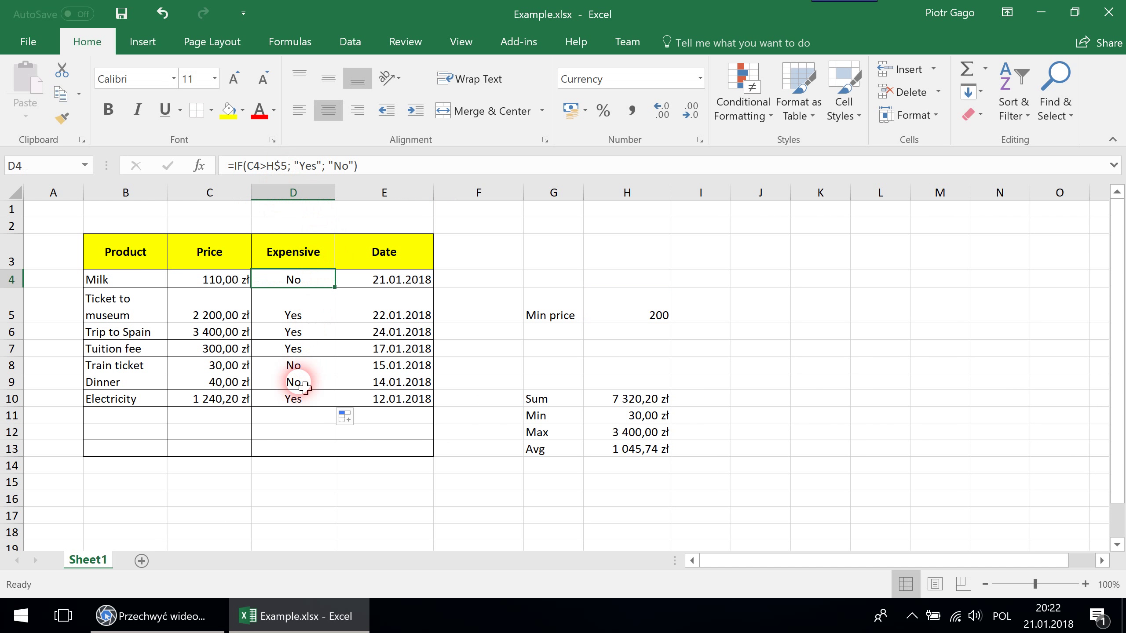
click(321, 305)
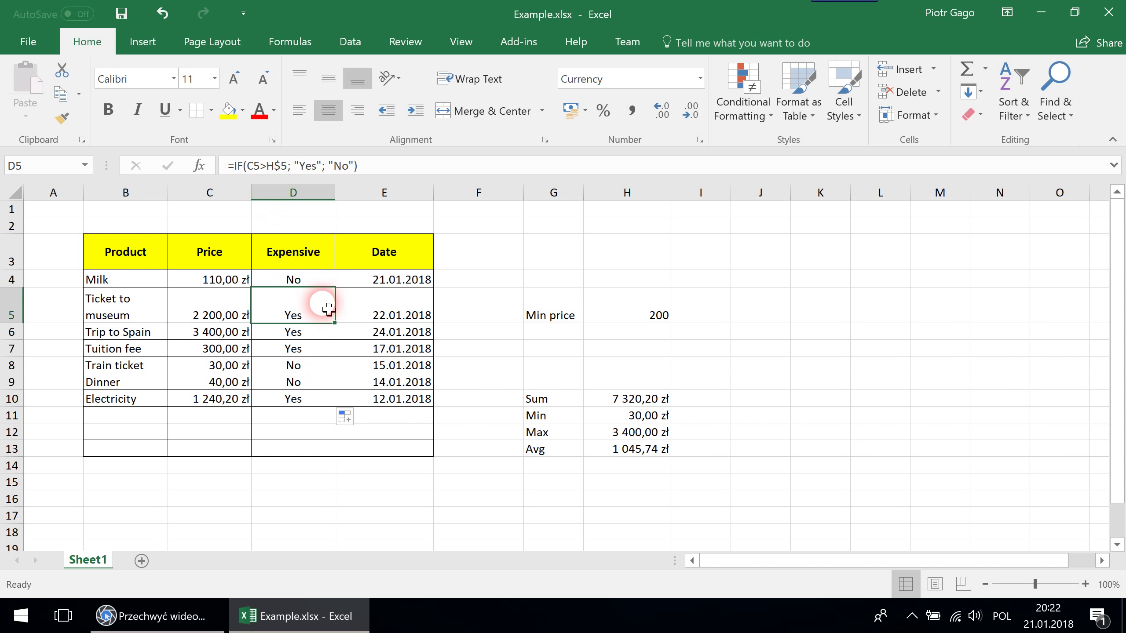
Examine the filled IF formulas from D6 down to D10 and trace the cells referenced by the Electricity row
click(319, 334)
click(315, 366)
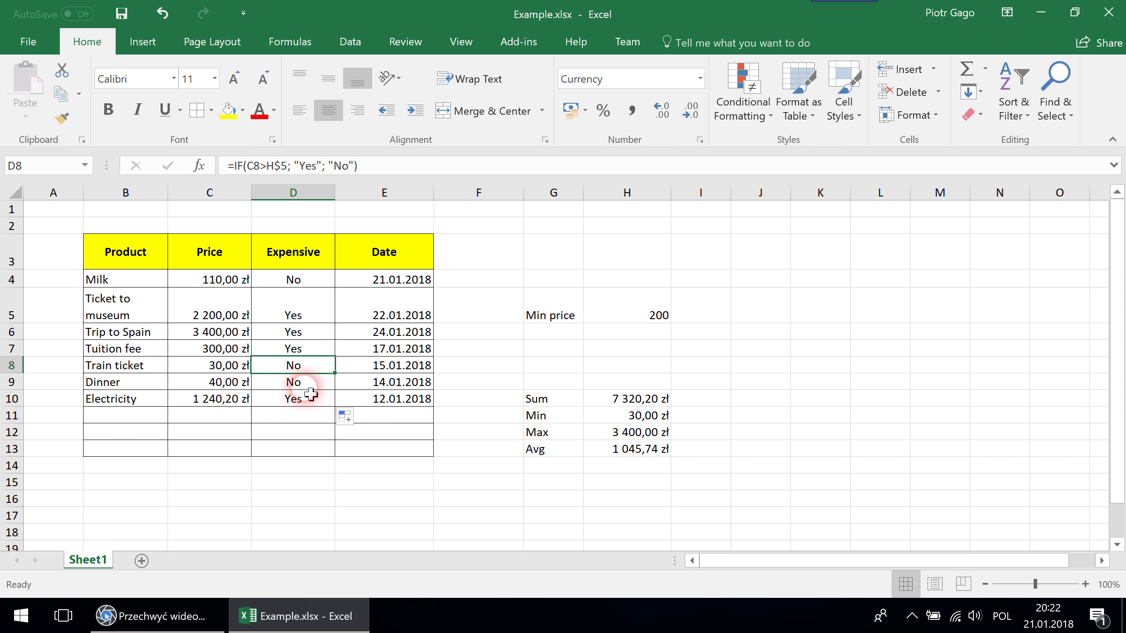
click(308, 385)
click(307, 399)
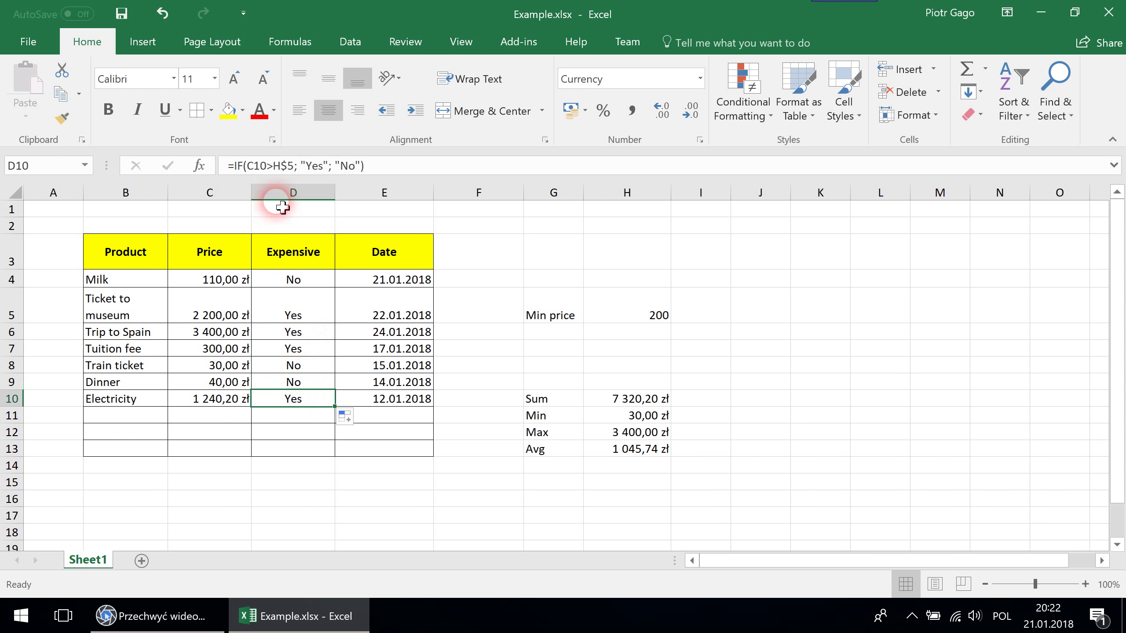
click(273, 166)
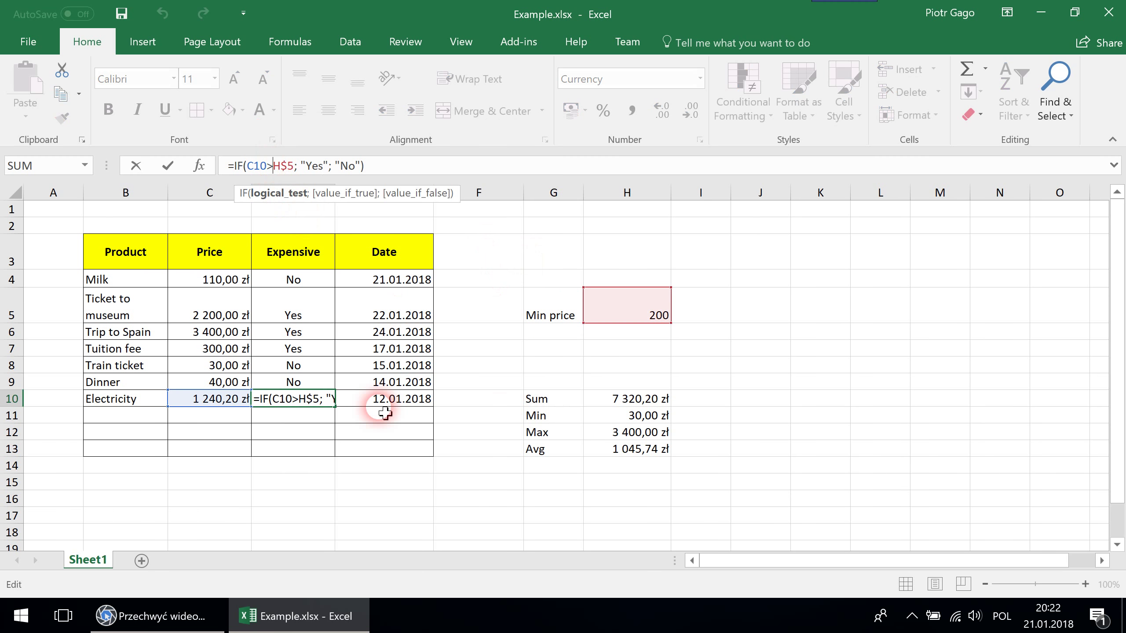
key(Escape)
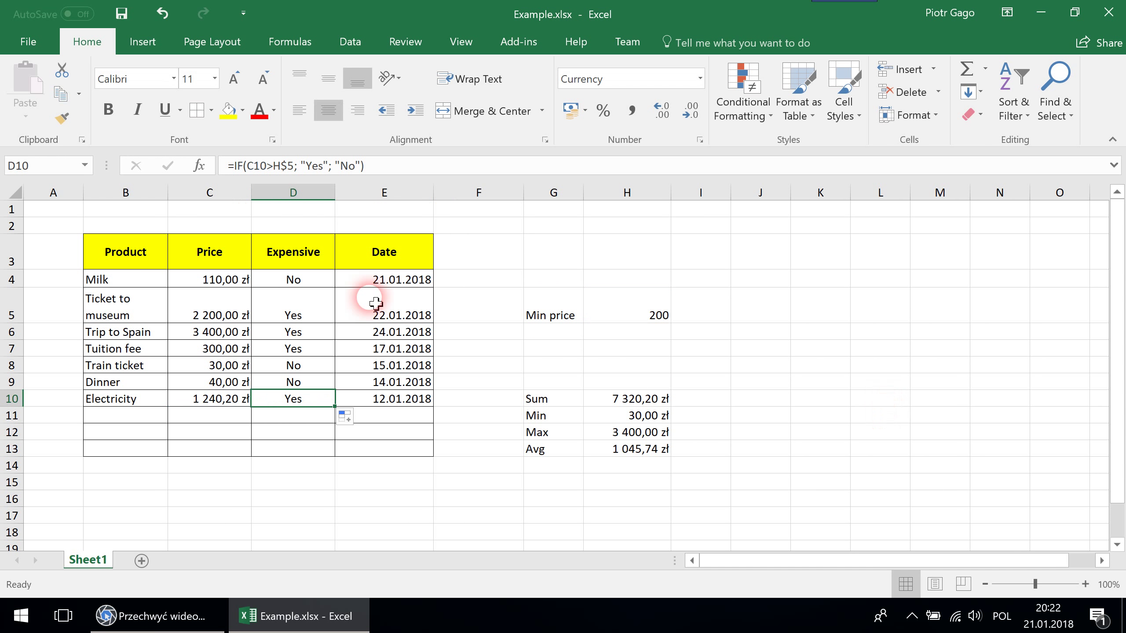
Compare the references in the Expensive formulas from D4 through D10, tracing the threshold cell used in the Train ticket row
click(305, 282)
double_click(305, 281)
key(Escape)
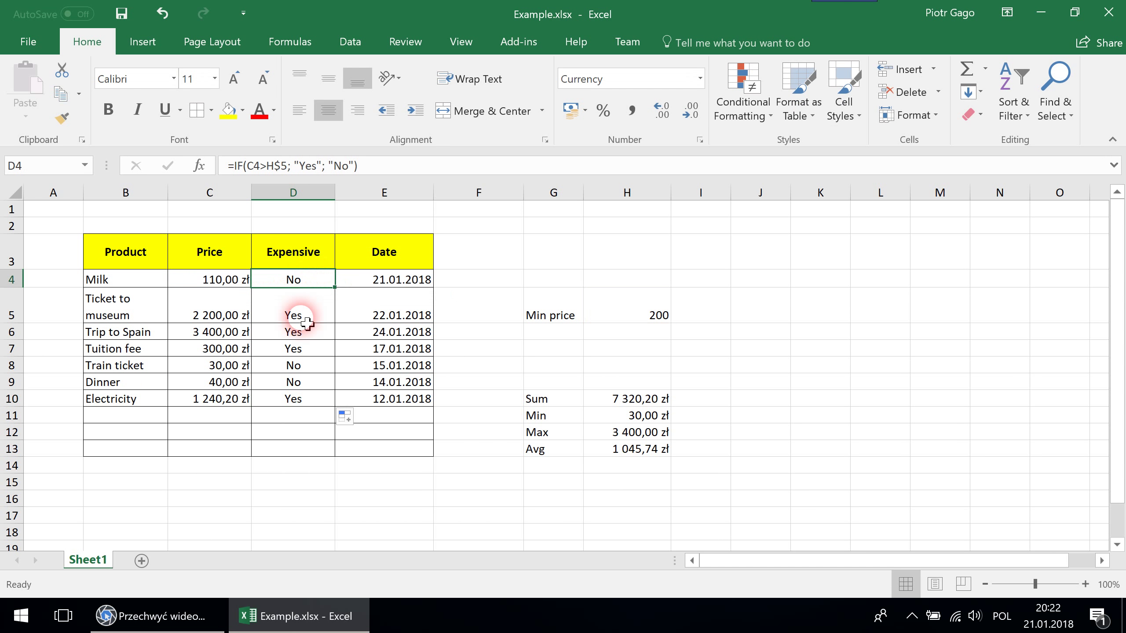
double_click(307, 320)
key(Escape)
click(306, 333)
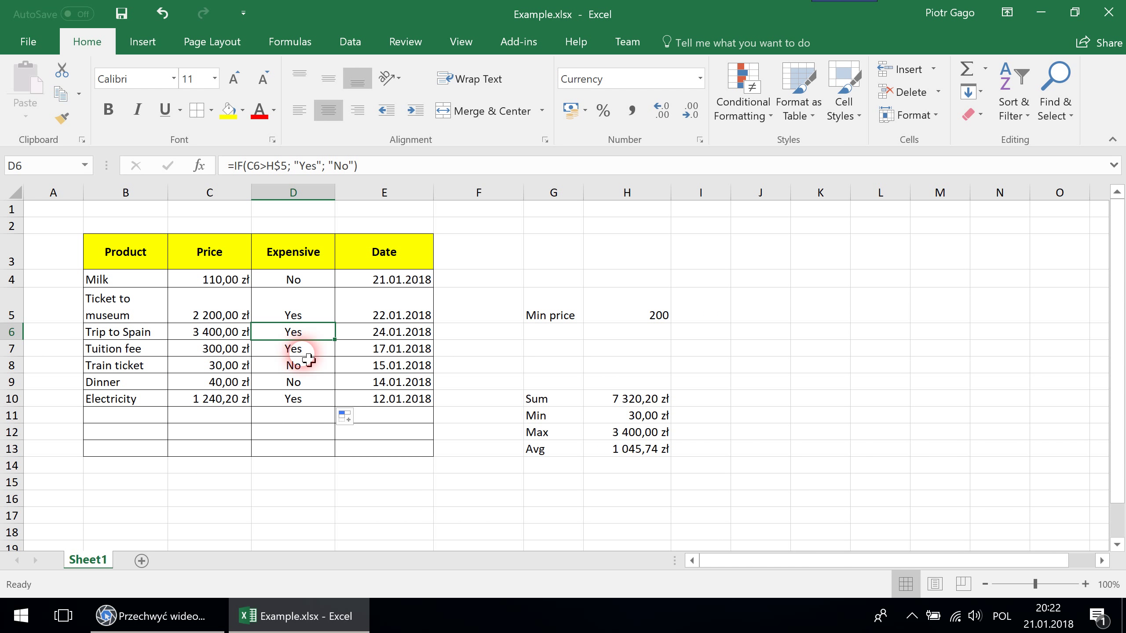
double_click(302, 354)
double_click(315, 355)
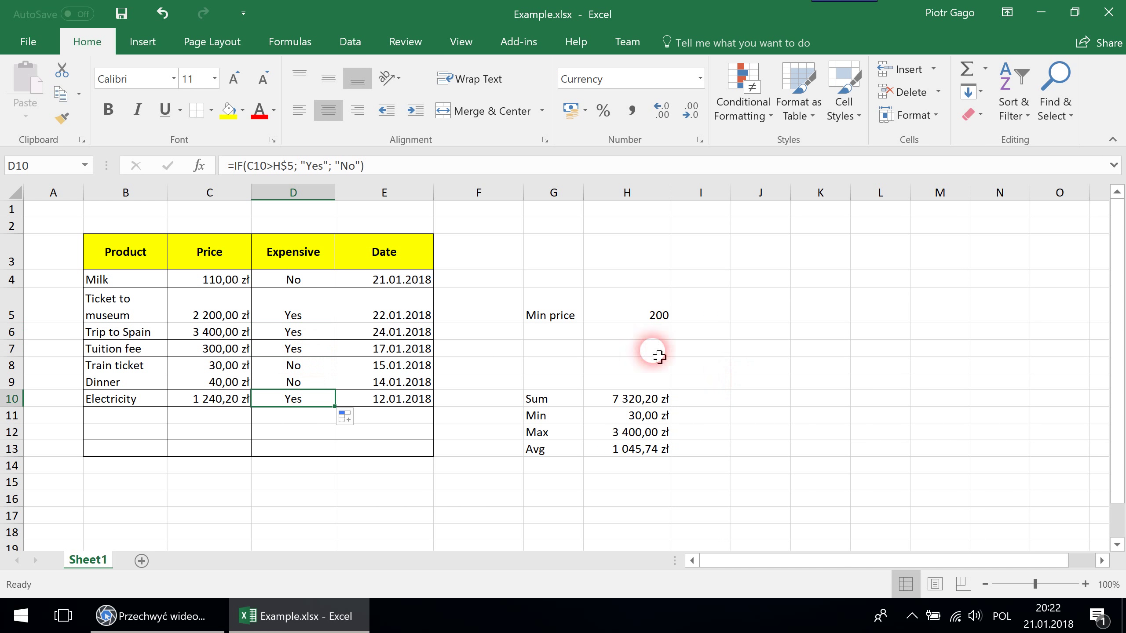
double_click(332, 364)
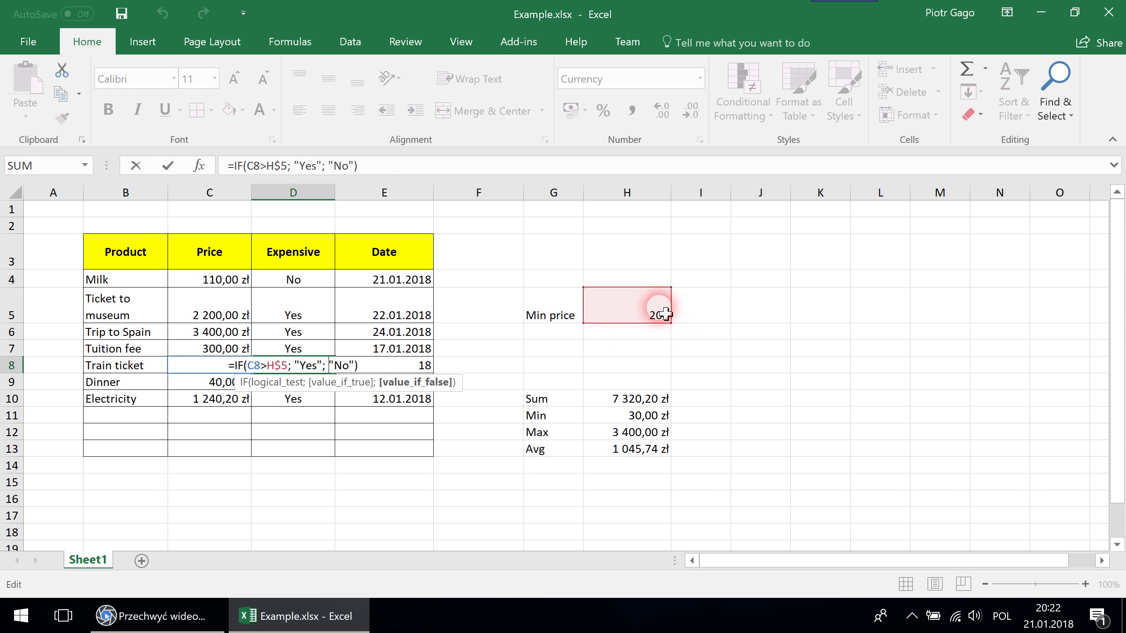
key(Escape)
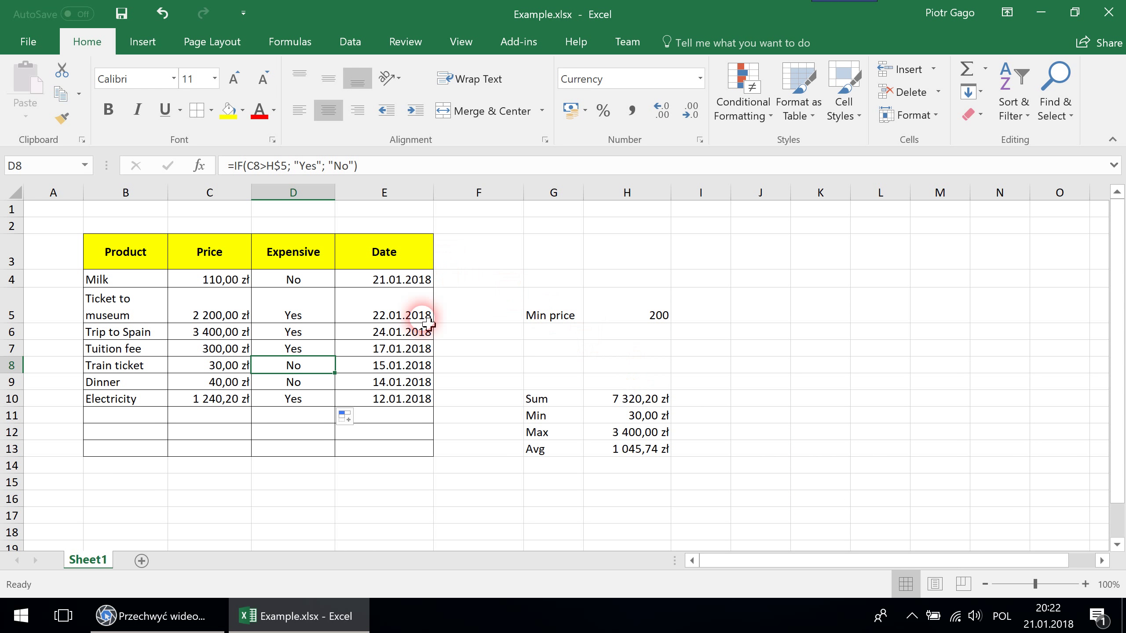
Widen column F and examine the Sum formula in H10
drag(524, 196, 585, 232)
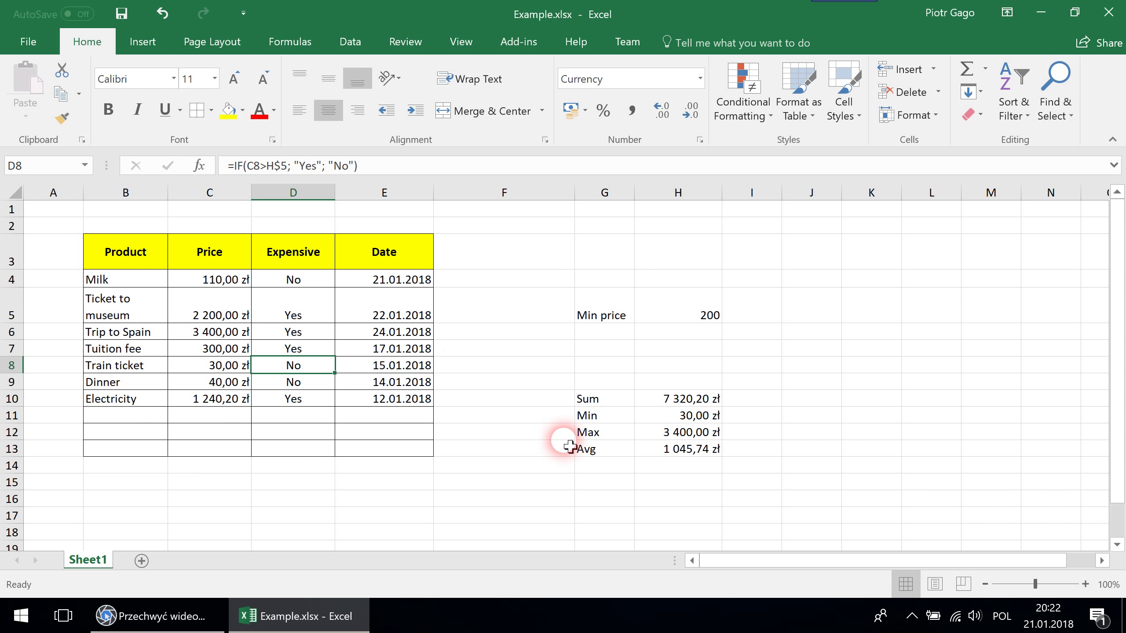
click(678, 401)
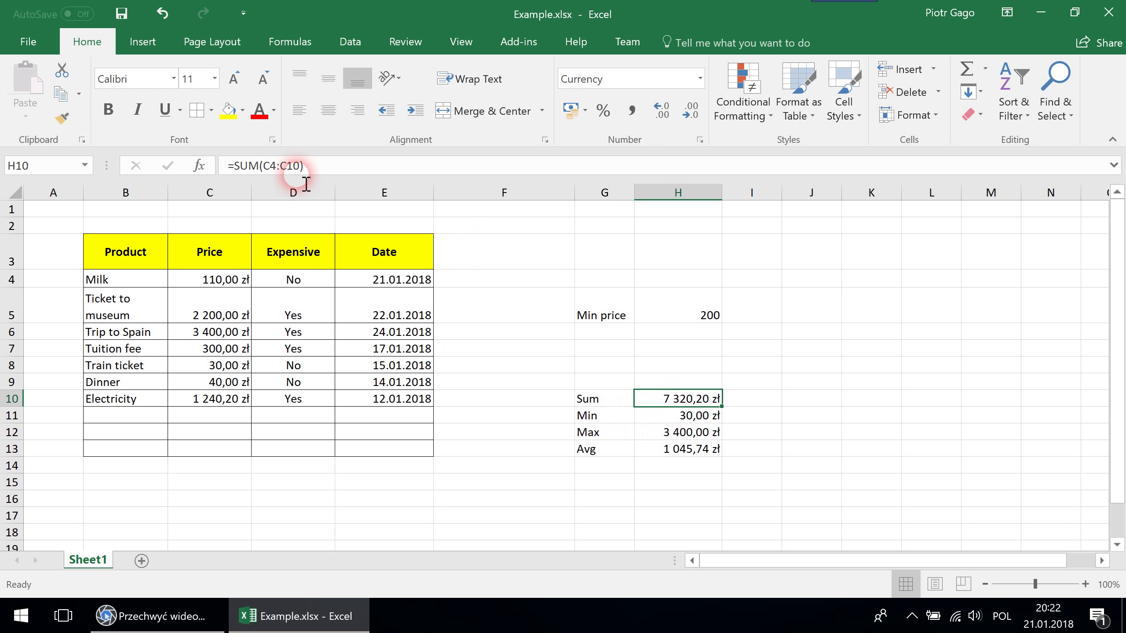
Replace the logical test in the D5 IF formula with an AND function whose first condition is D5>H5
click(320, 302)
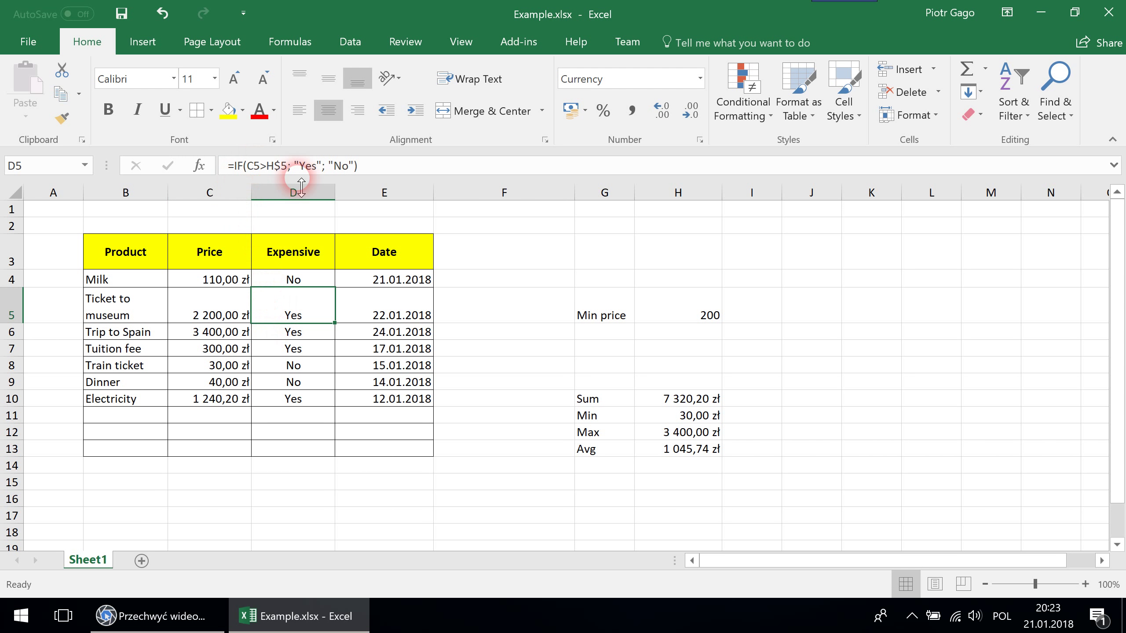
click(275, 166)
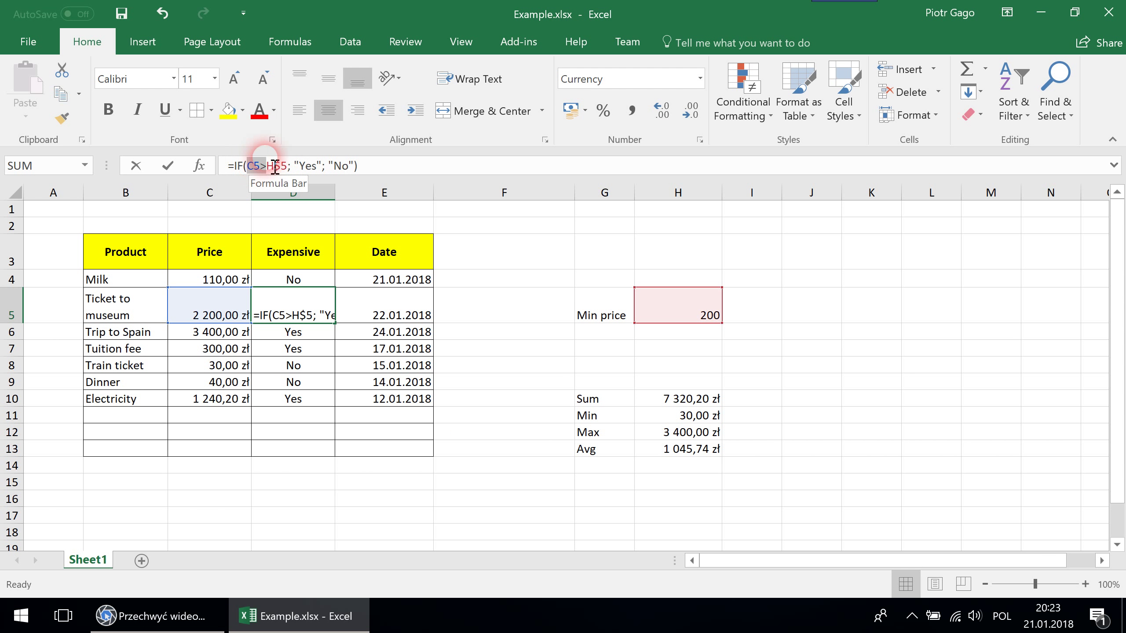
drag(274, 166, 287, 166)
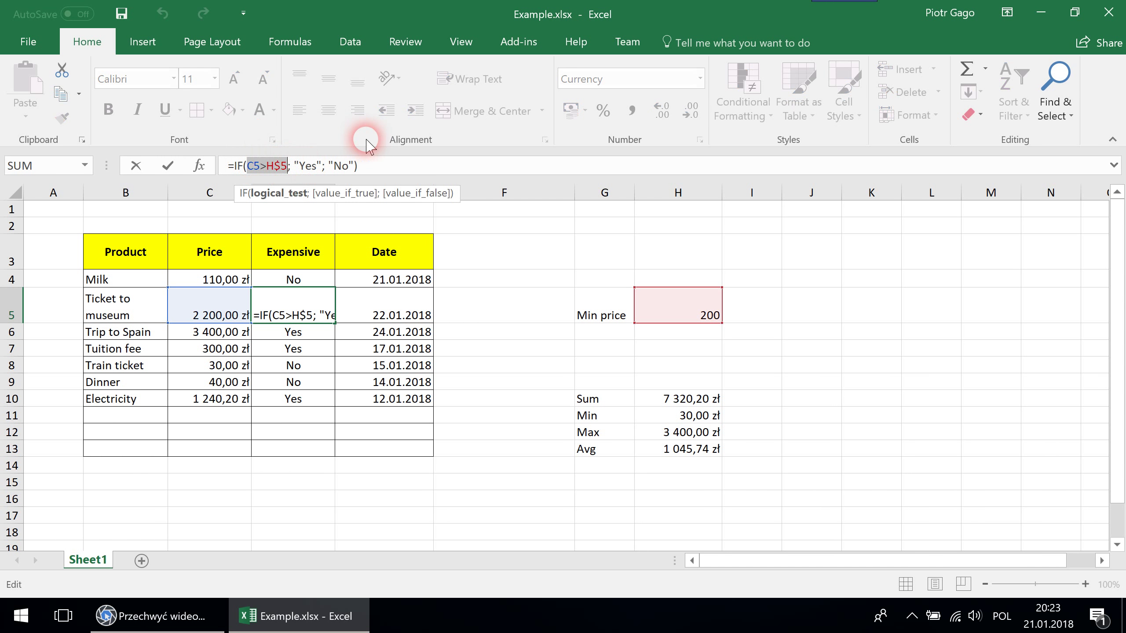
text(AN)
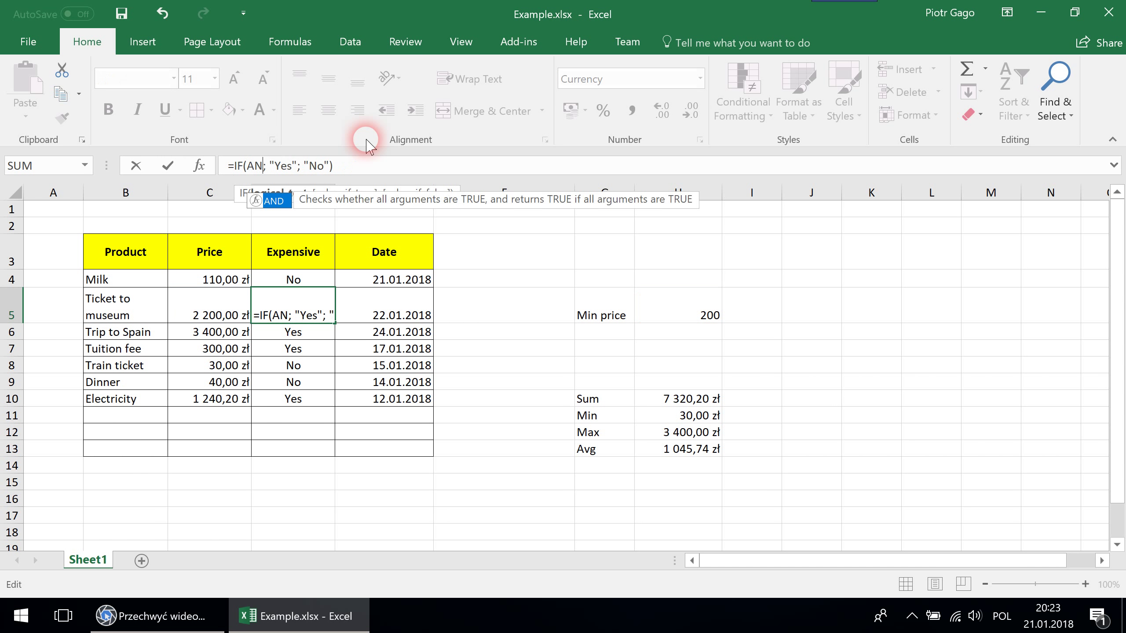
text(D())
key(Left)
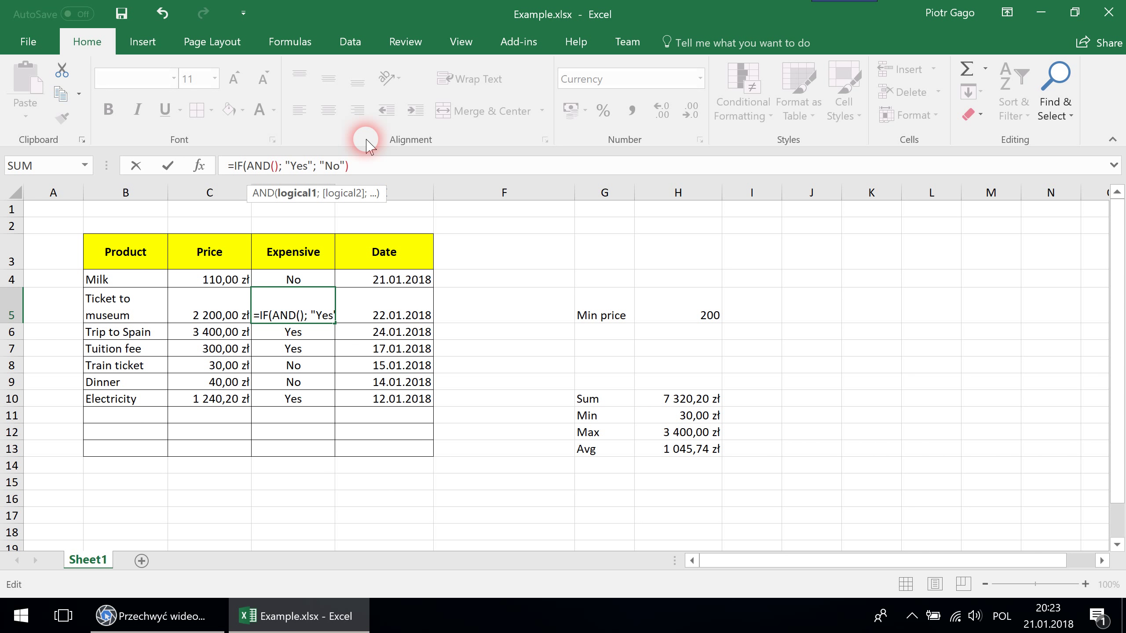
text(D5?)
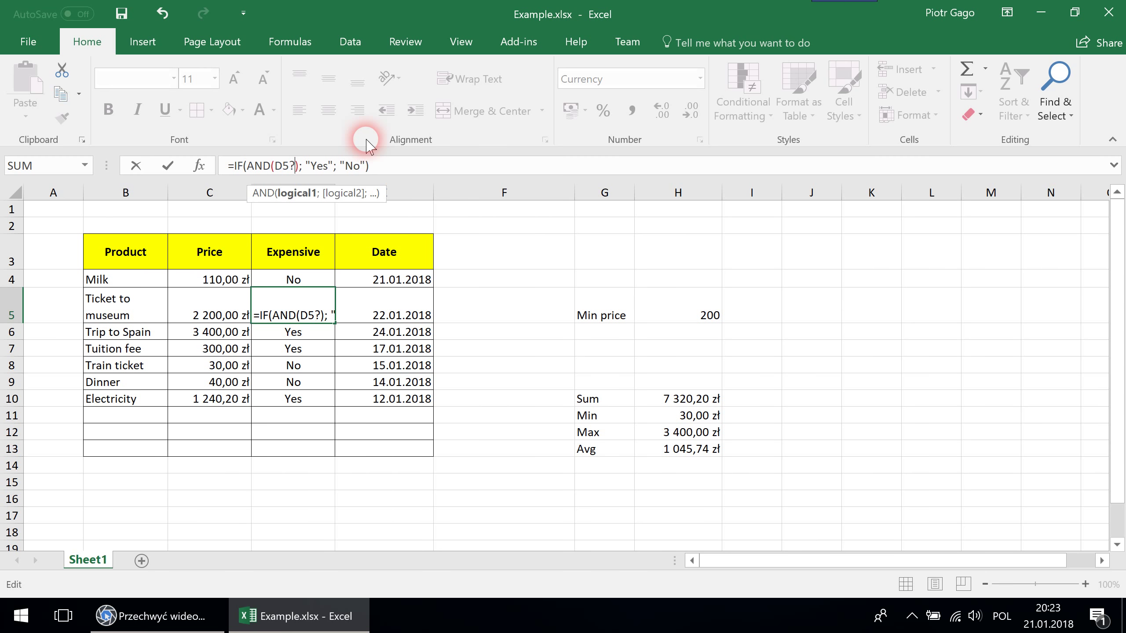
key(BackSpace)
text(>H)
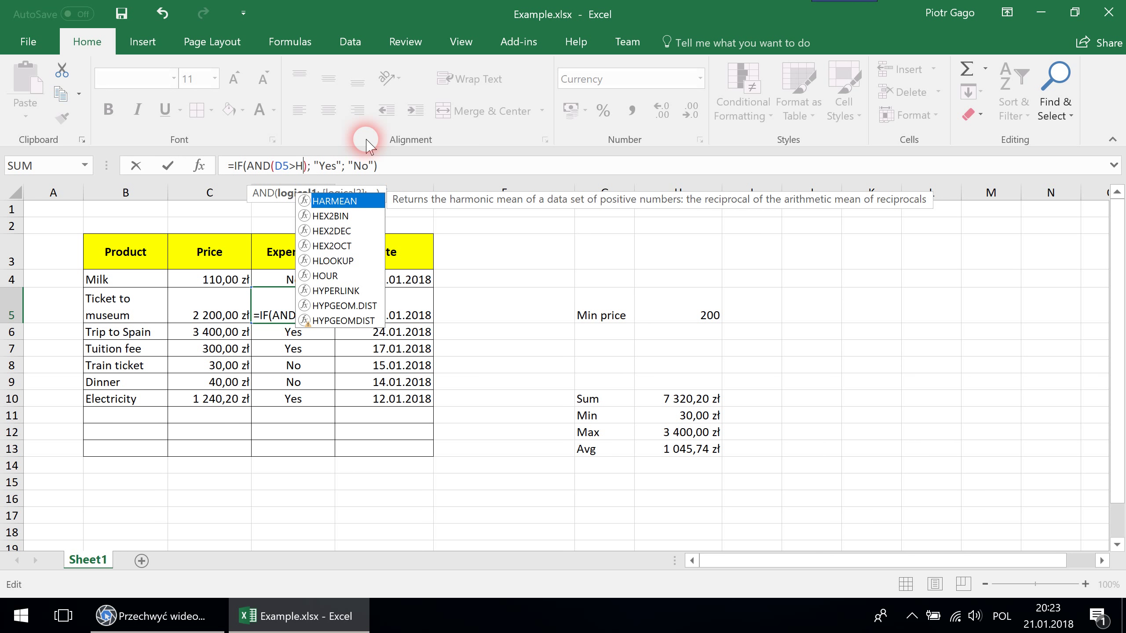
text(5)
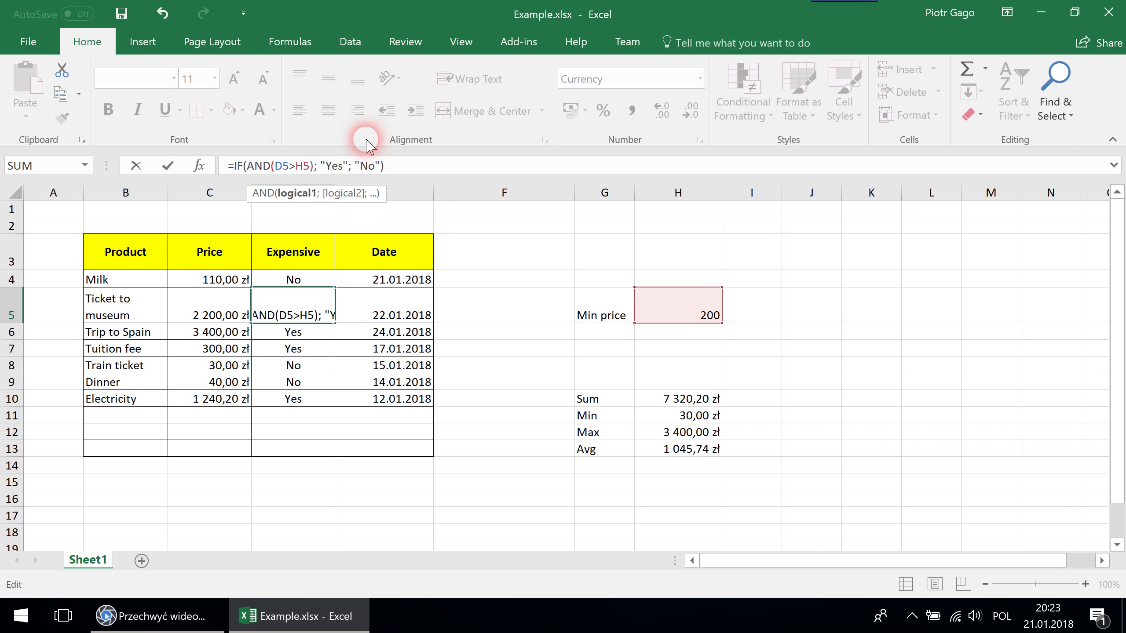
text(;)
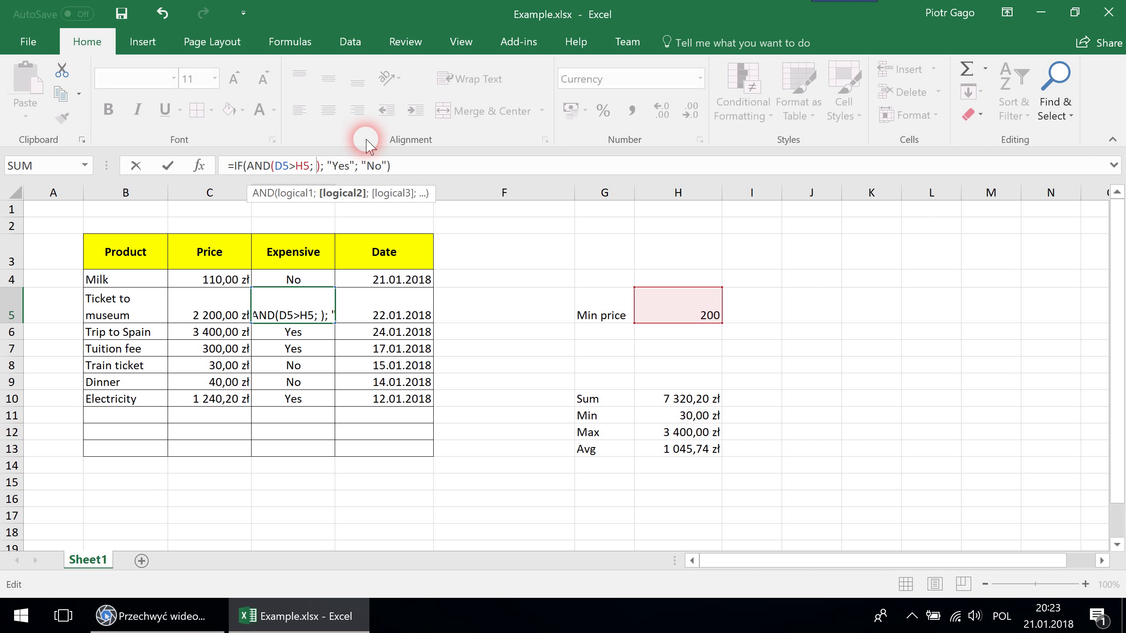
Complete the AND test in D5's IF formula with the second condition D5/2>10
text( D5)
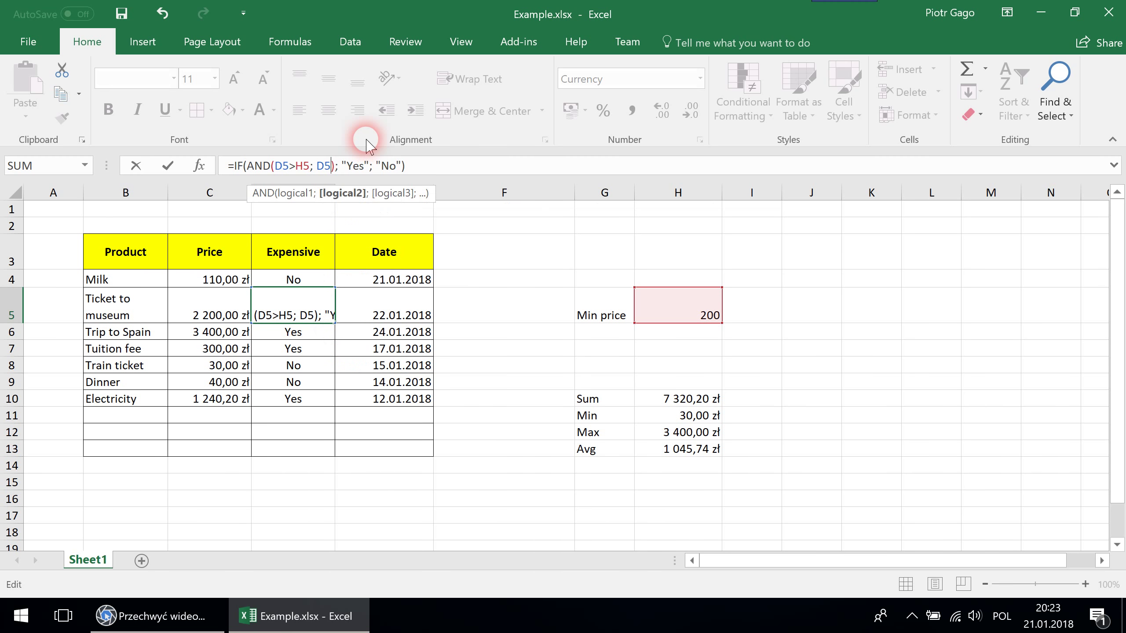
text(/2>10)
key(Return)
key(Return)
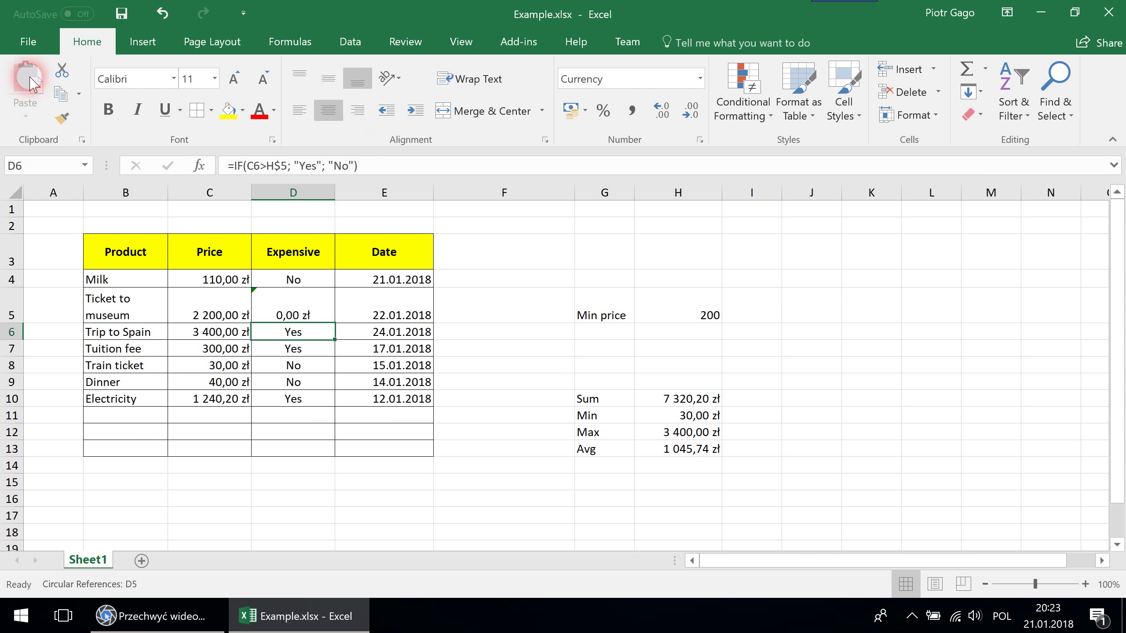
Replace the logical test in D6's IF formula with D6>200
click(287, 173)
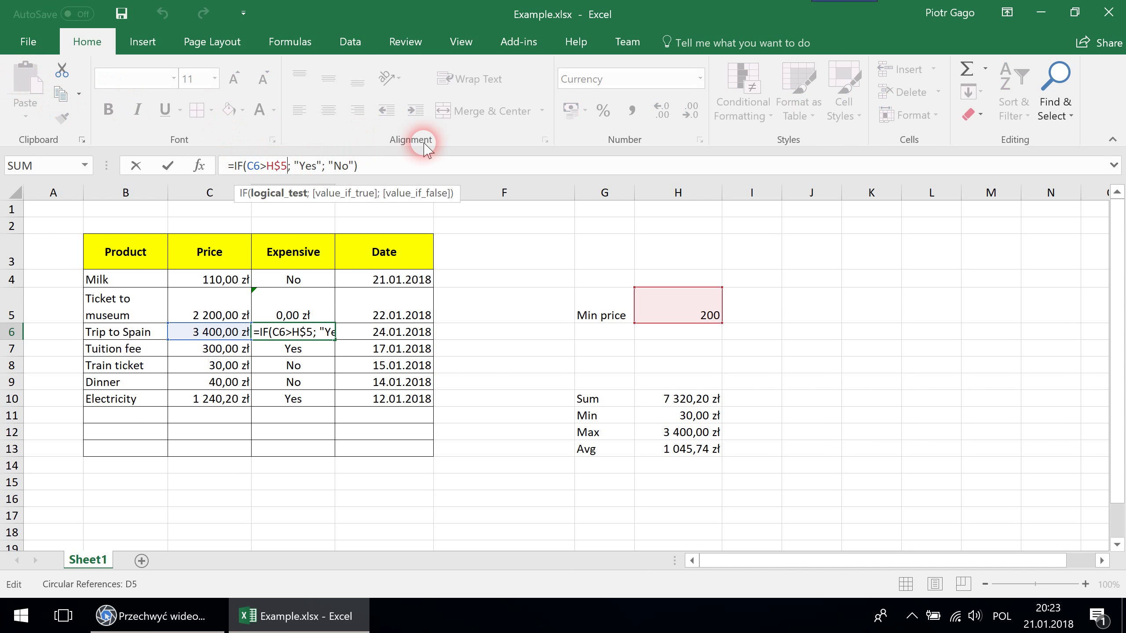
key(BackSpace)
key(BackSpace)
key(BackSpace)
key(BackSpace)
key(BackSpace)
key(BackSpace)
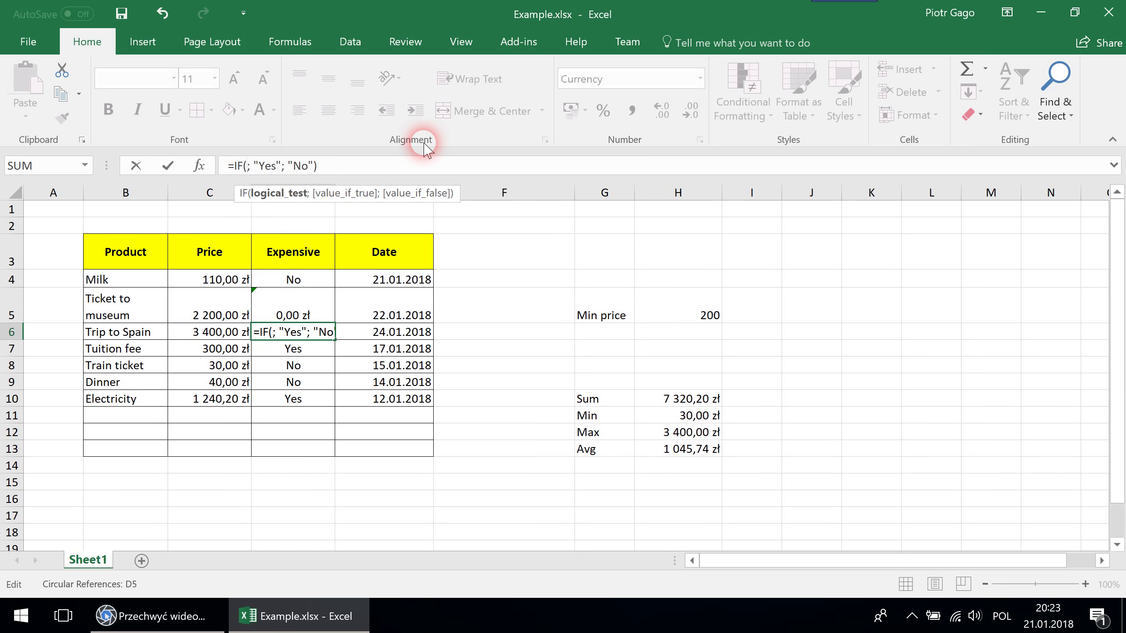
text(D5)
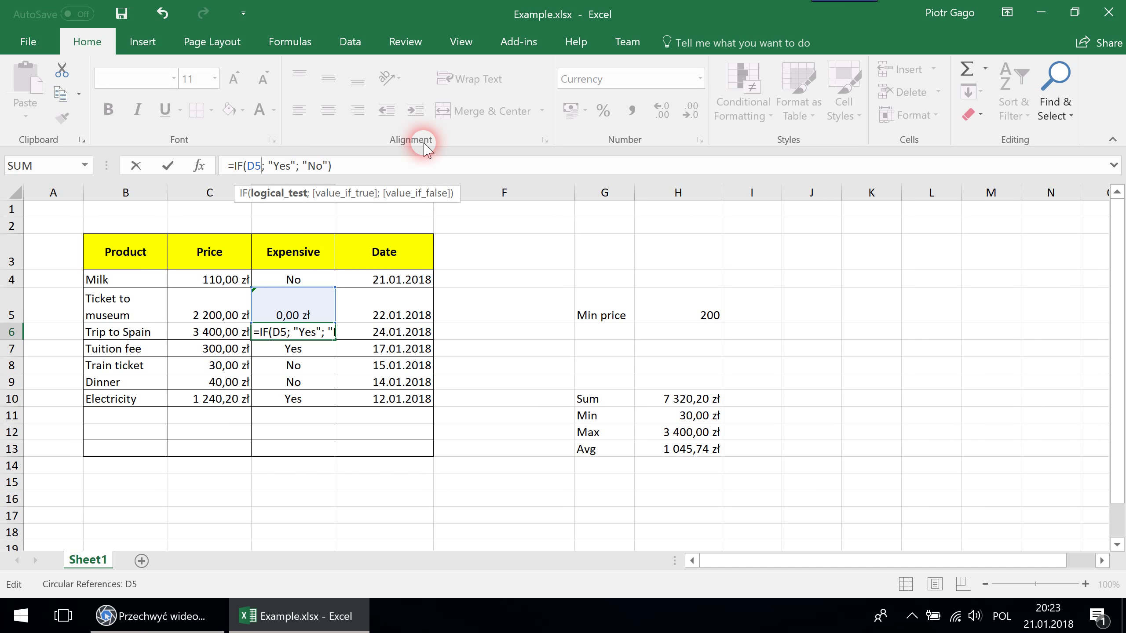
key(BackSpace)
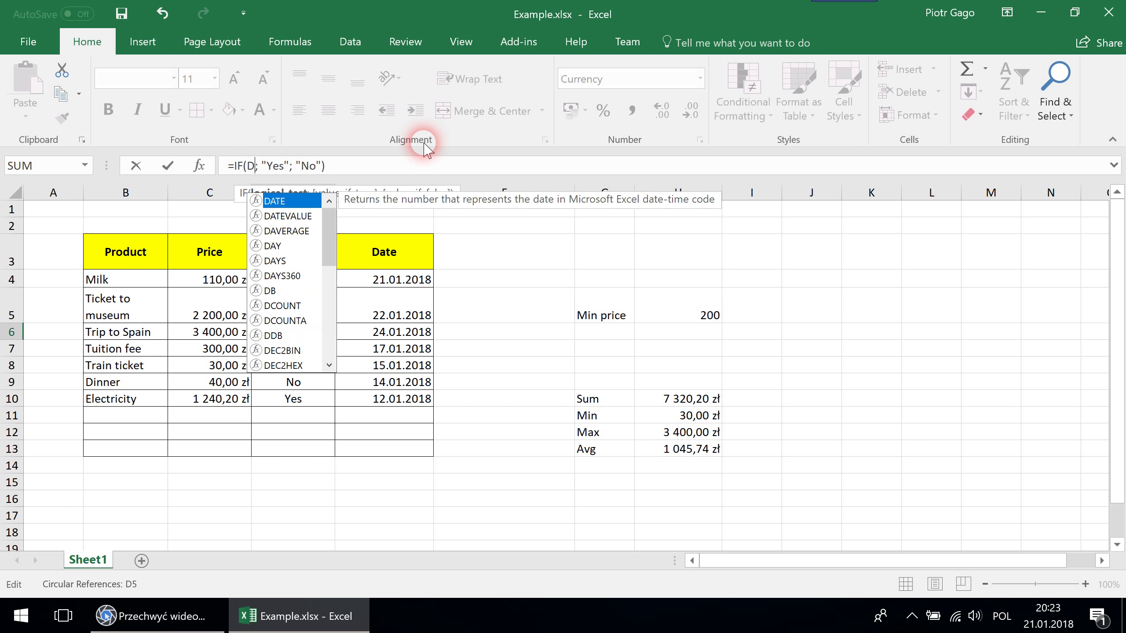
text(6>)
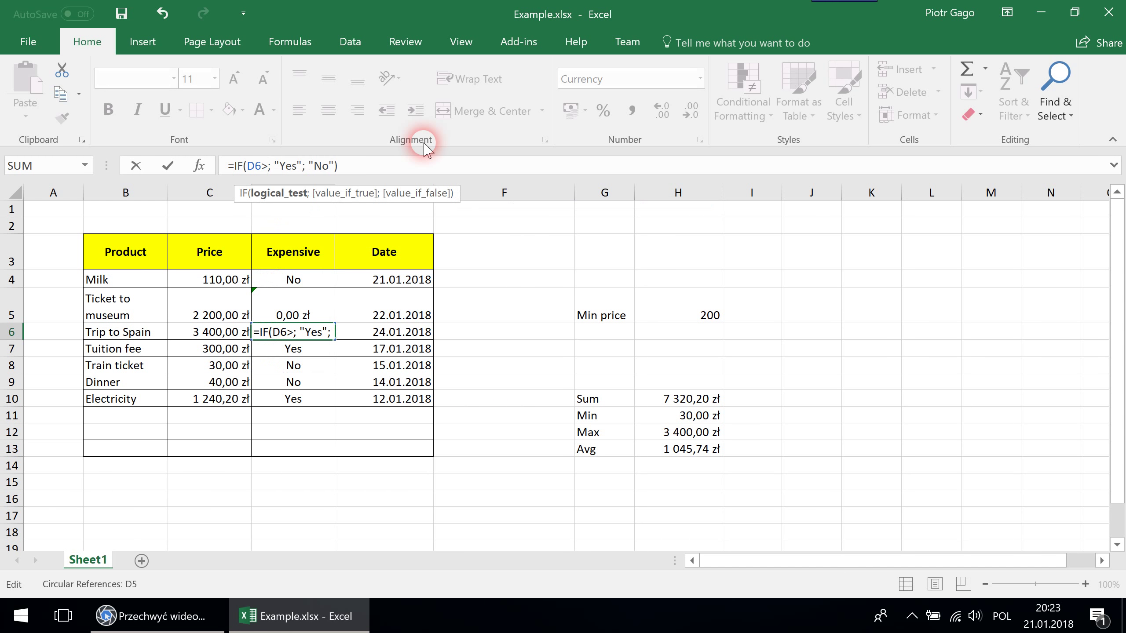
text(200)
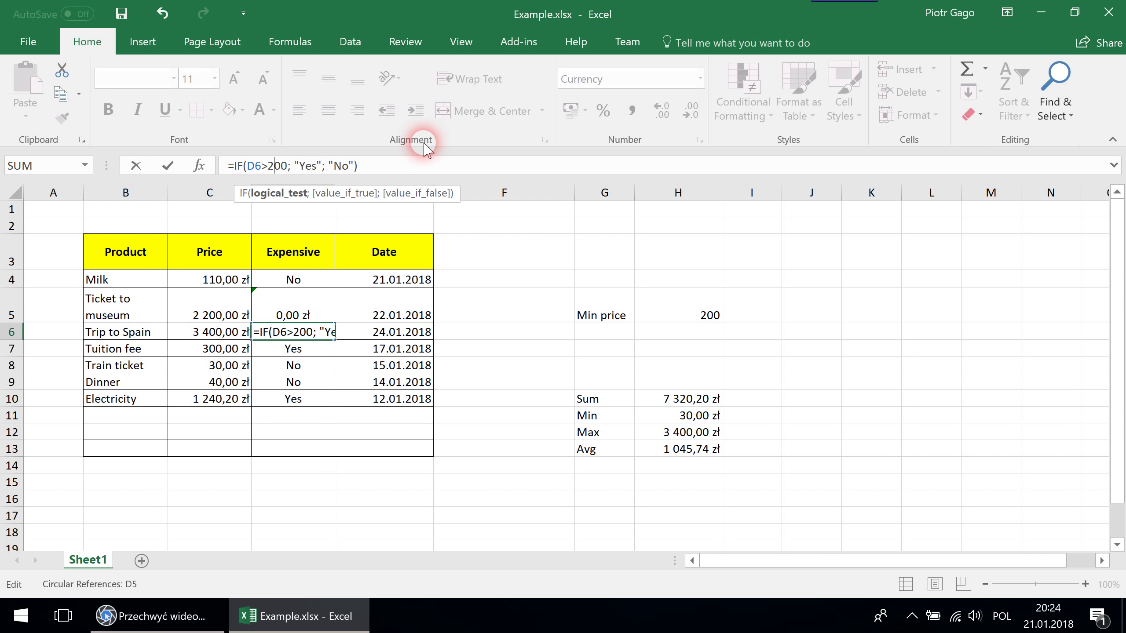
Wrap D6's logical test in AND with the second condition D6<300, keeping the "Yes" and "No" results
text(AND()
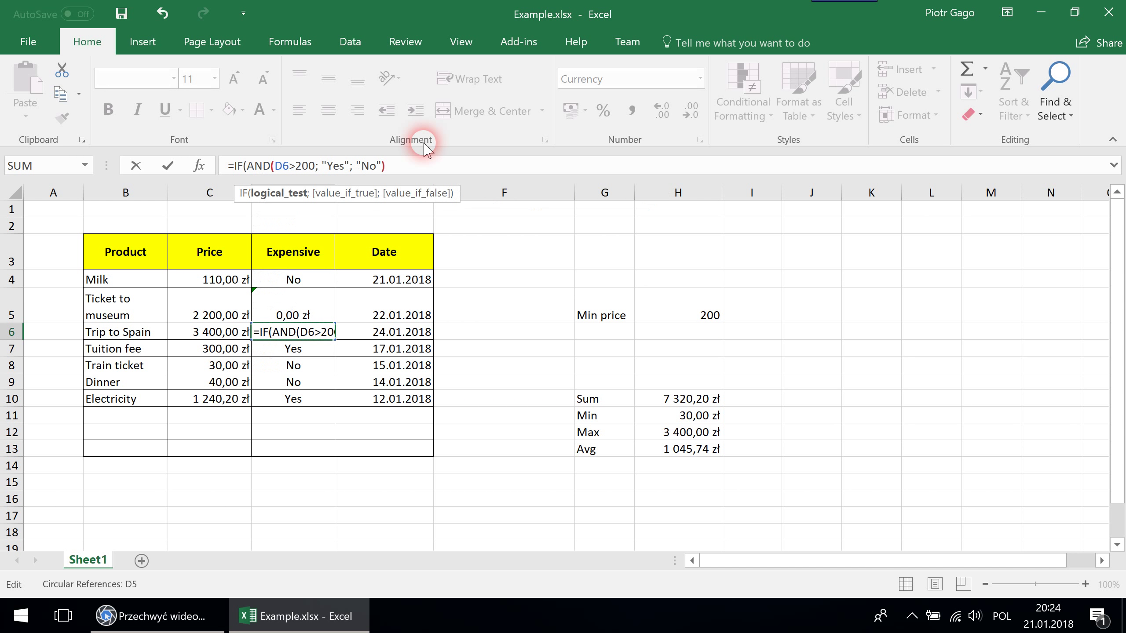
key(Right)
key(Right)
key(Right)
key(Right)
key(Right)
key(Right)
text(;)
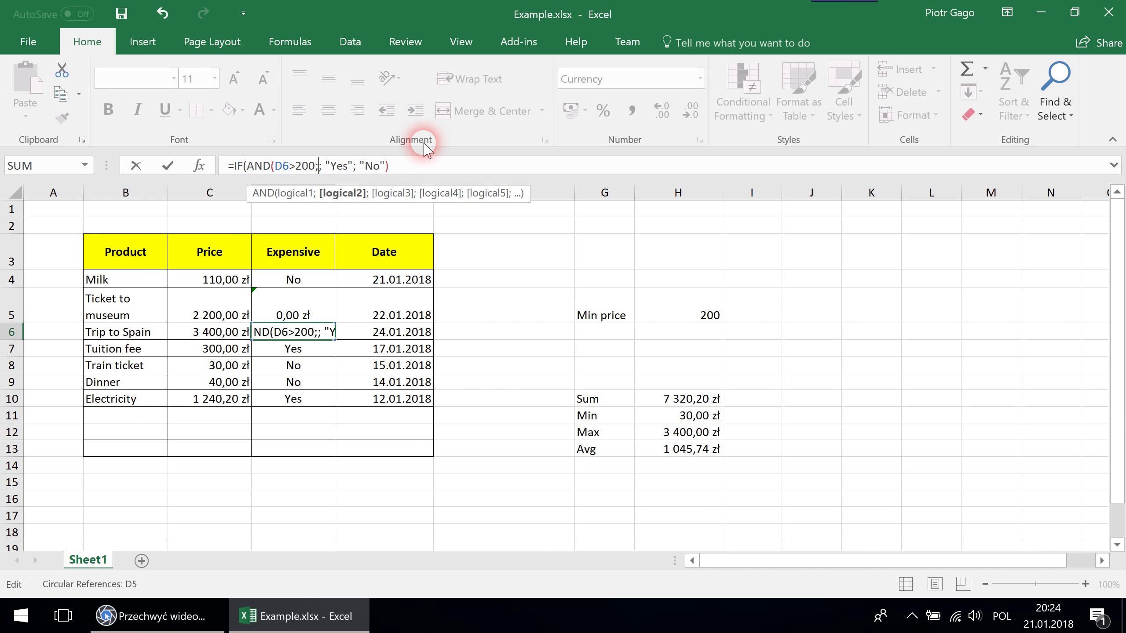
text( D6)
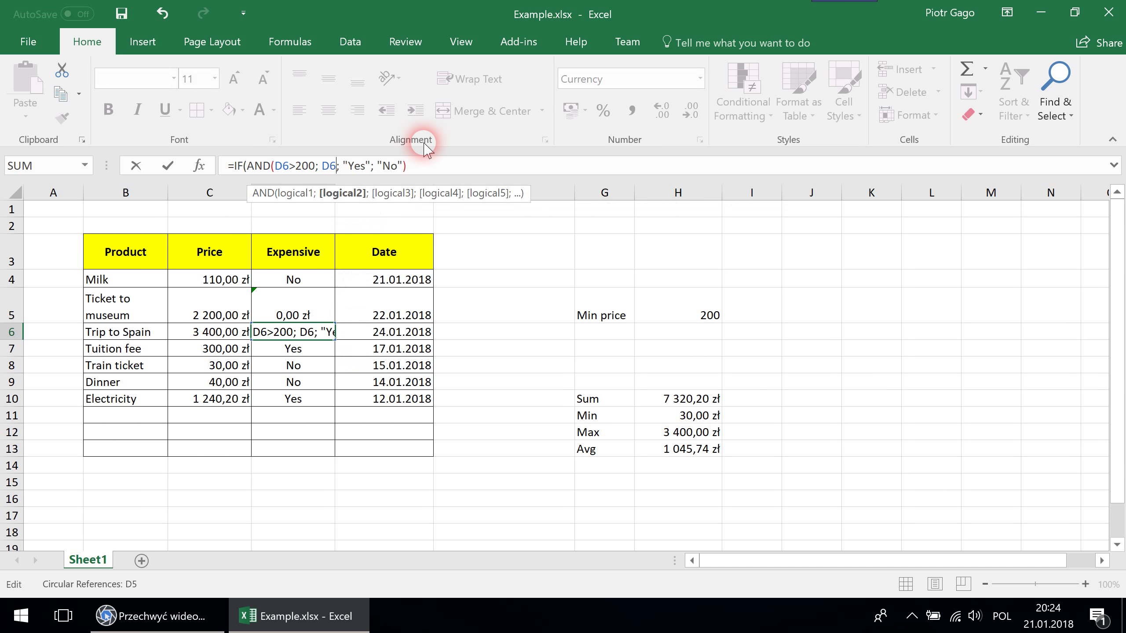
text(<)
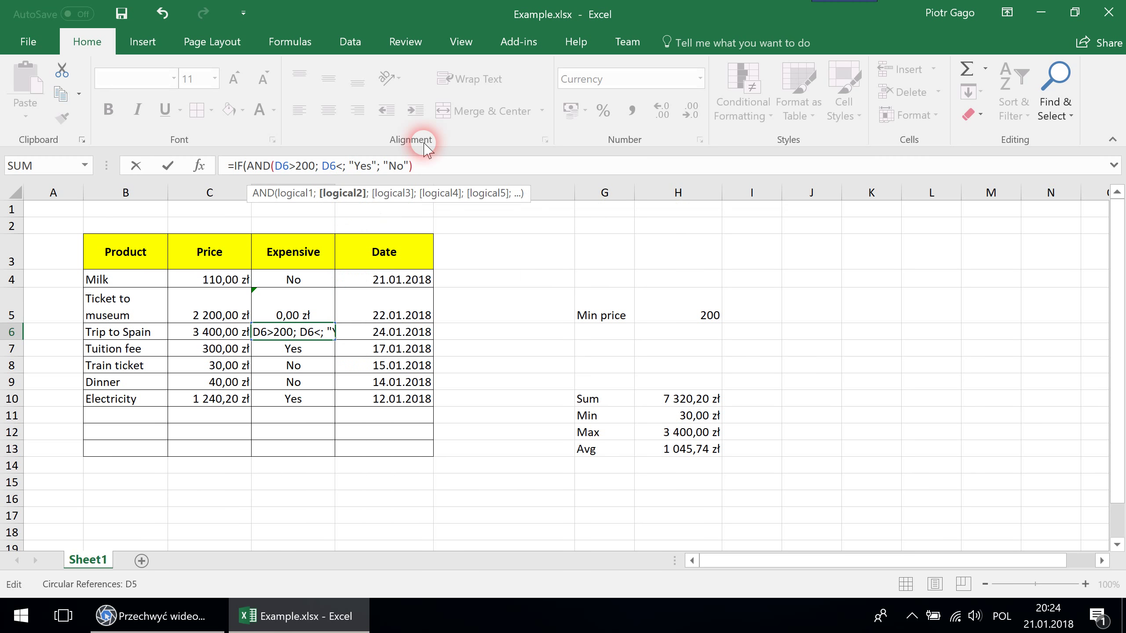
text(1)
key(BackSpace)
text(300)
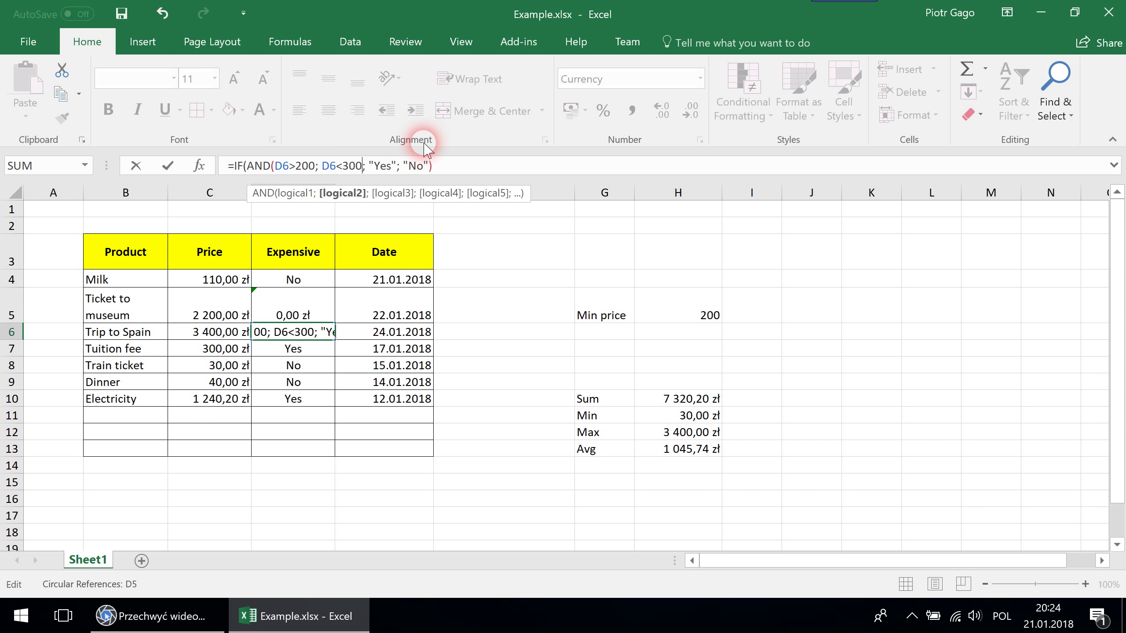
text())
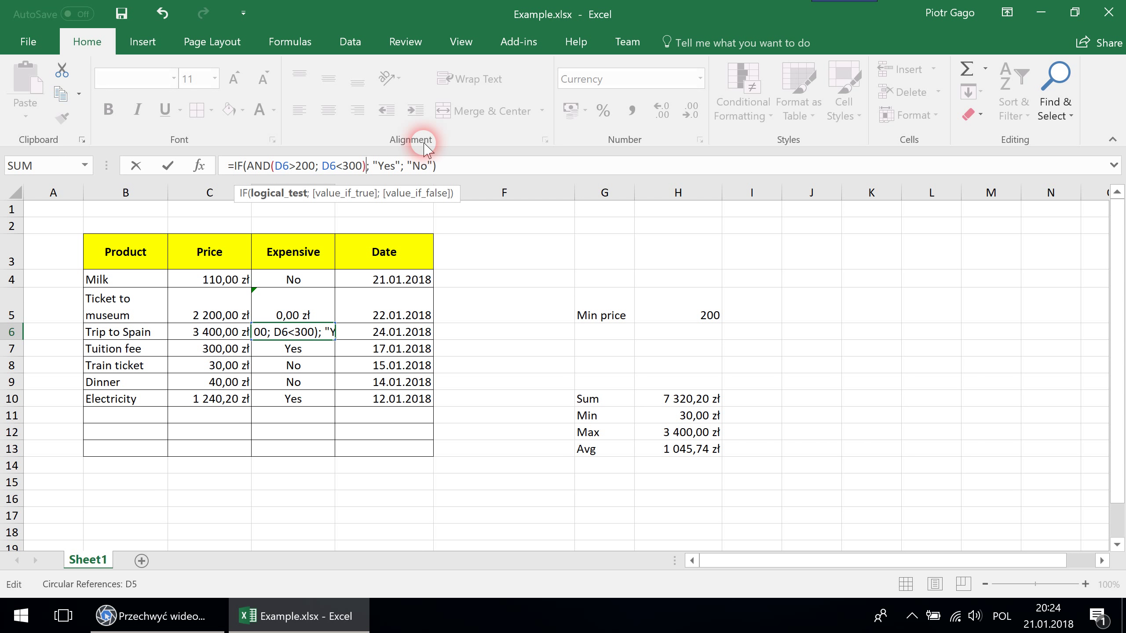
key(Return)
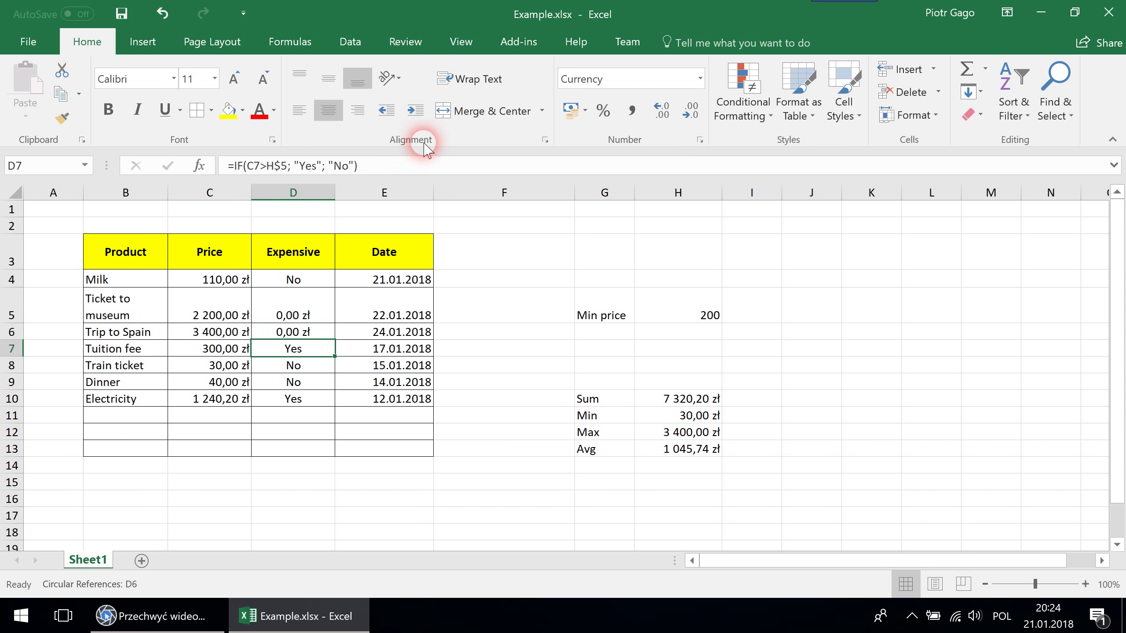
Examine the AND(D6>200; D6<300) part of the formula in D6 without changing it
key(Up)
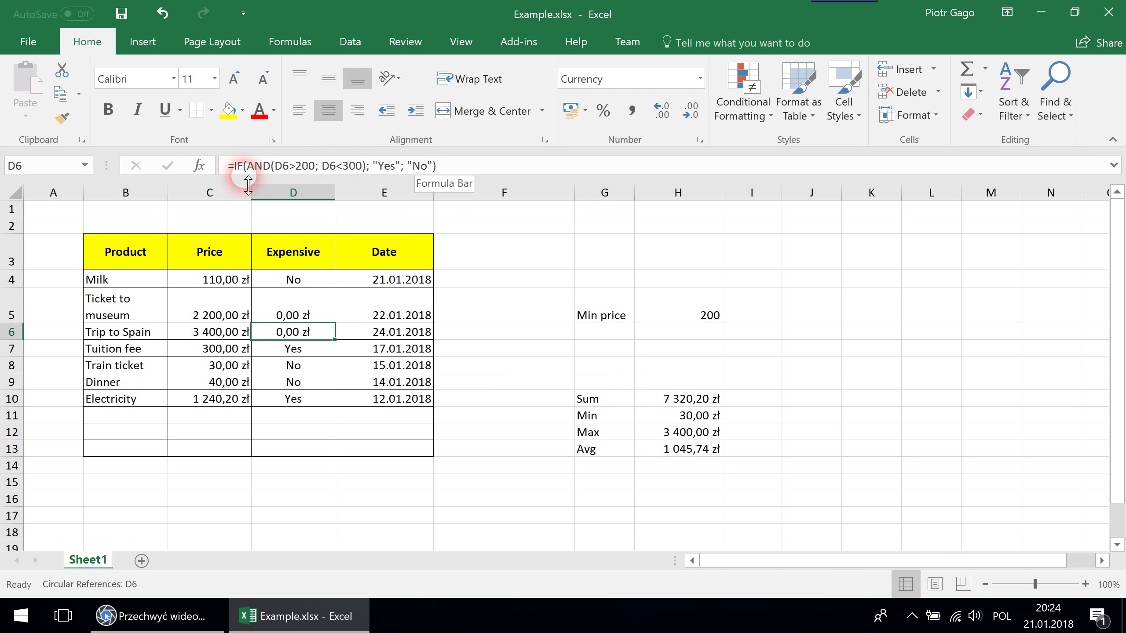
click(253, 165)
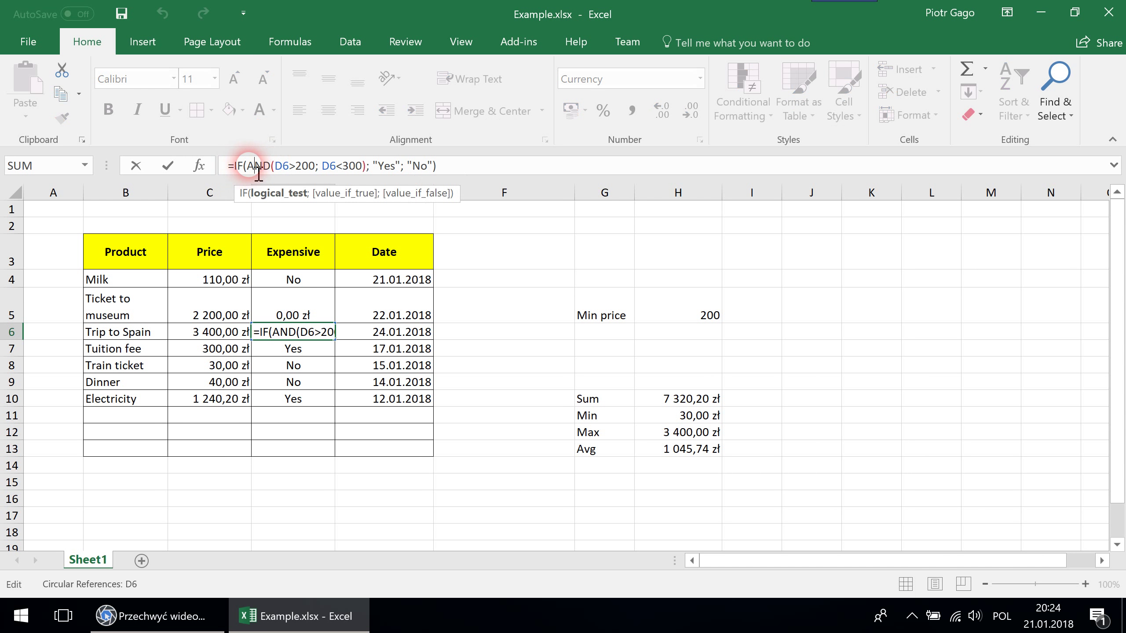
drag(248, 165, 365, 165)
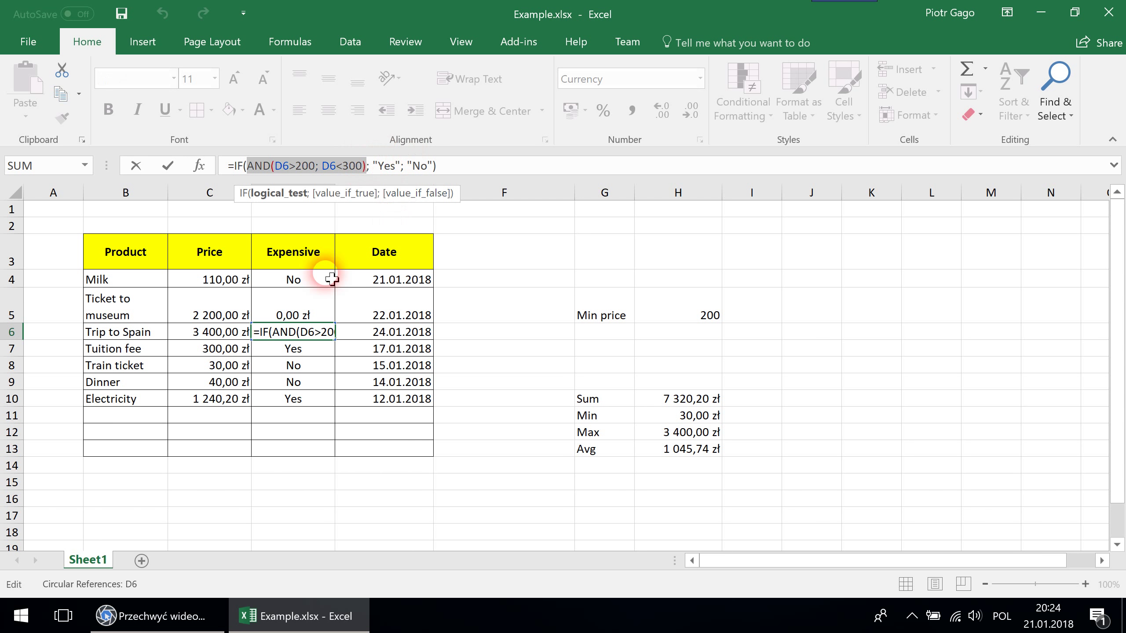
key(Escape)
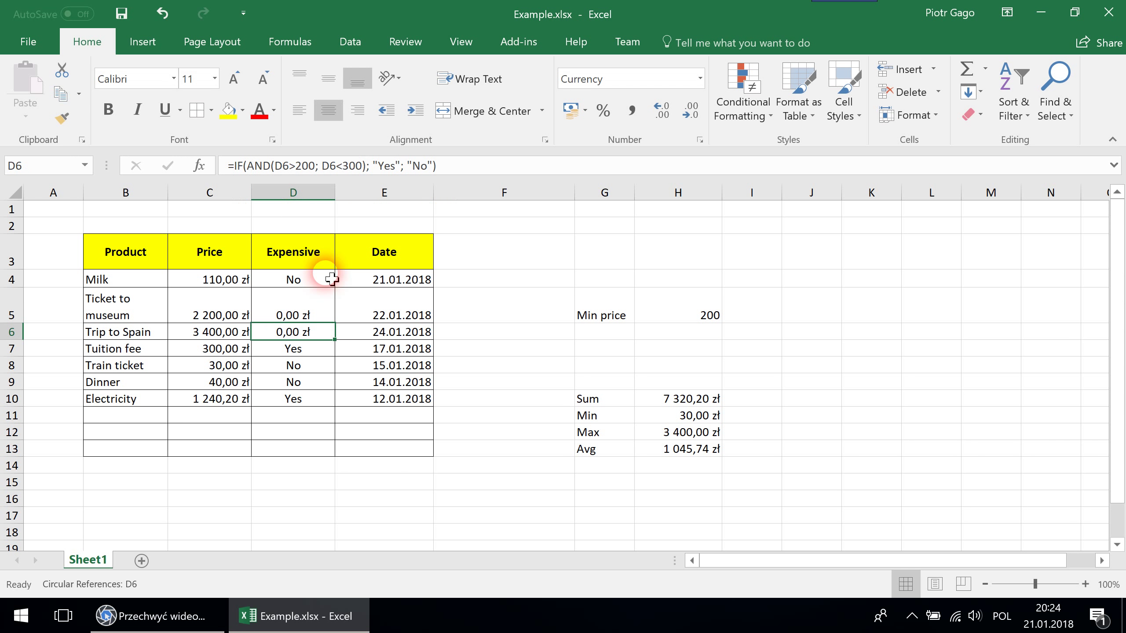
Fill the Expensive formula from D4 down to D10 and check the formulas in D5 and D6
click(332, 278)
drag(335, 288, 336, 401)
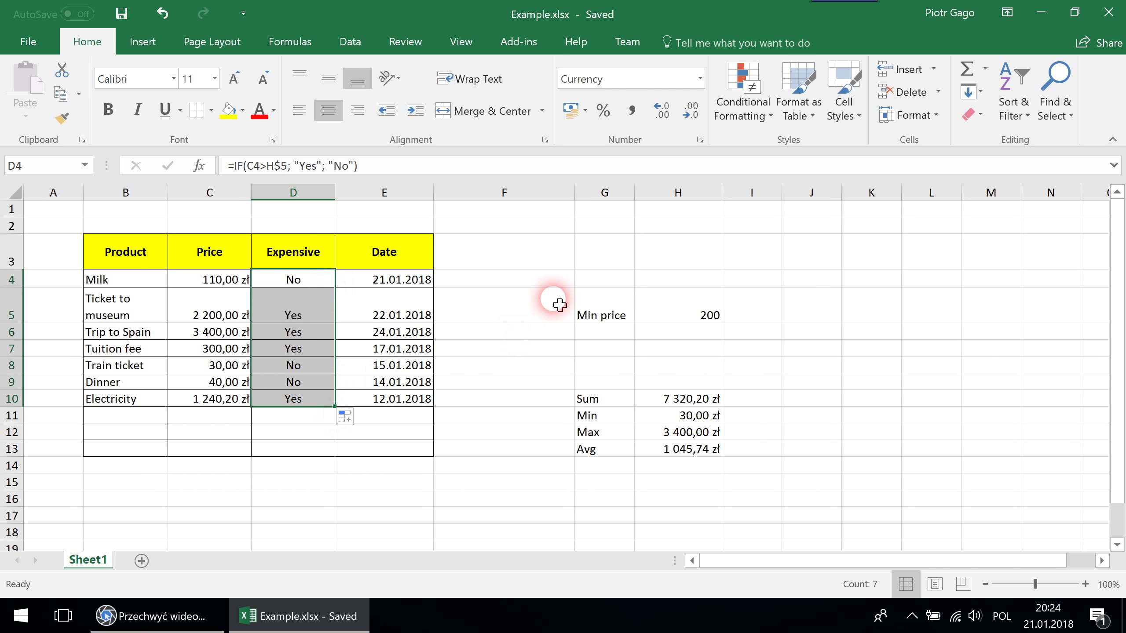
click(326, 301)
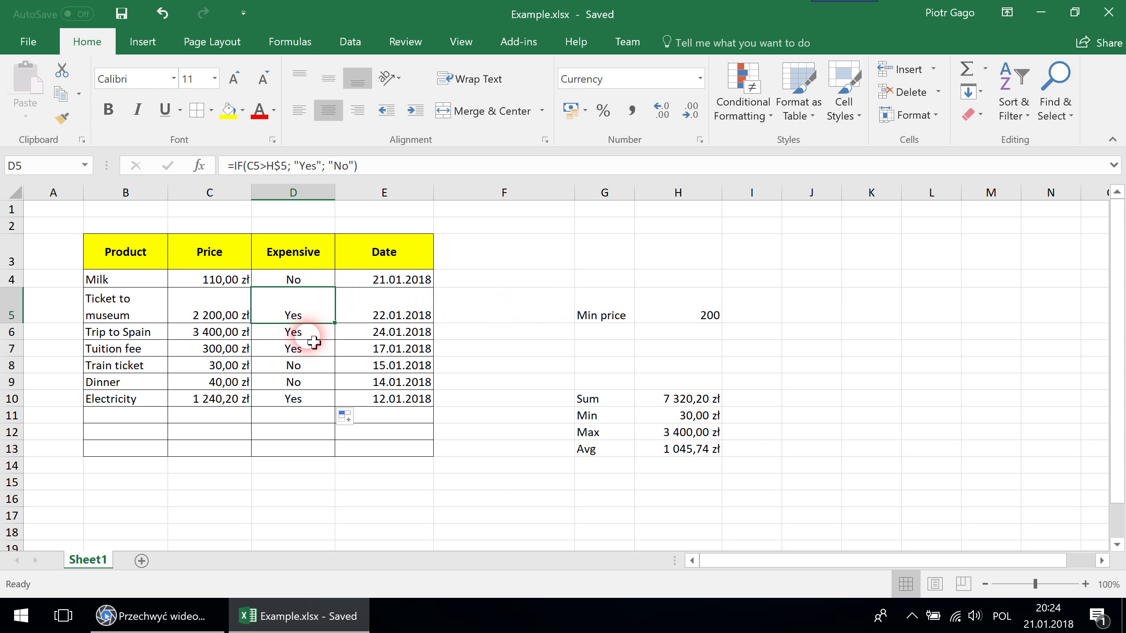
click(305, 332)
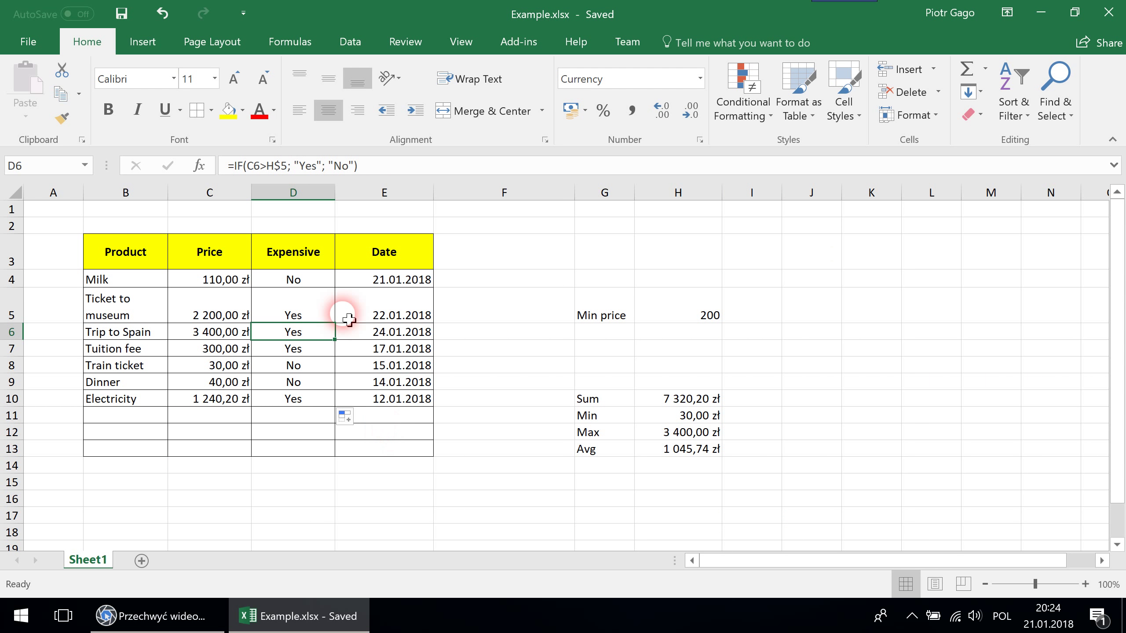
click(323, 315)
click(295, 335)
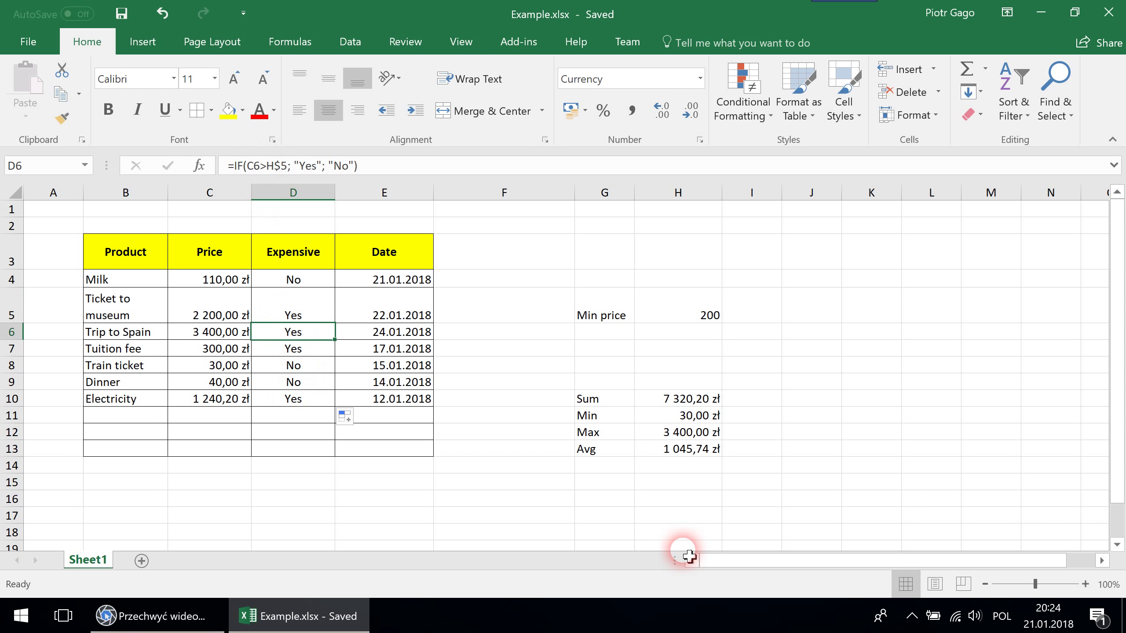
click(615, 465)
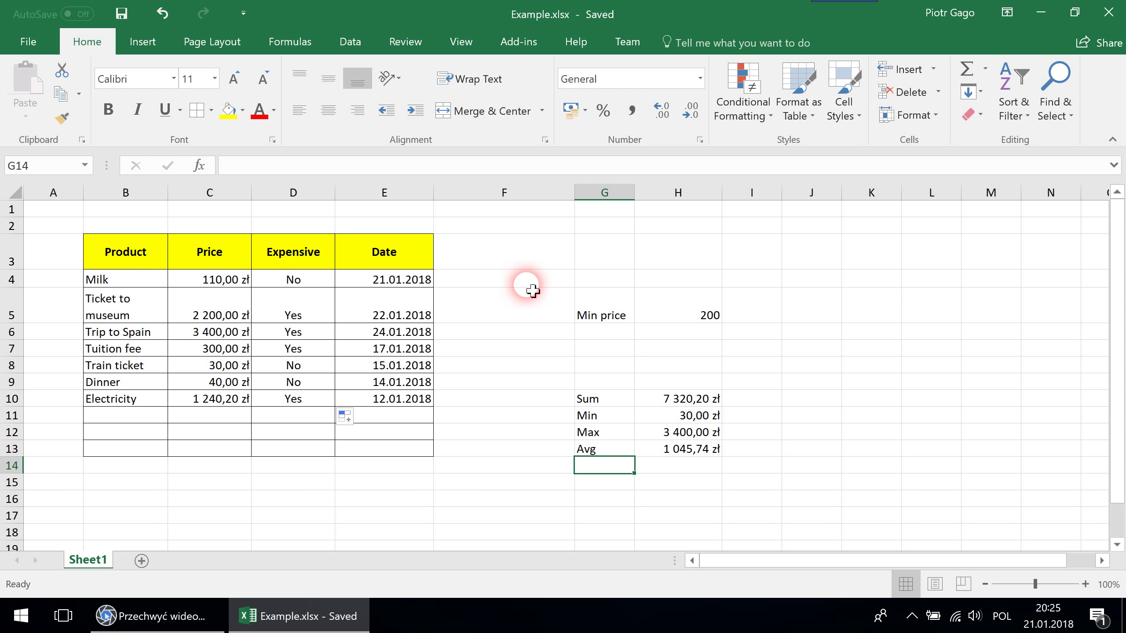
Merge and center cells B2:E2 above the table's column headings
click(382, 228)
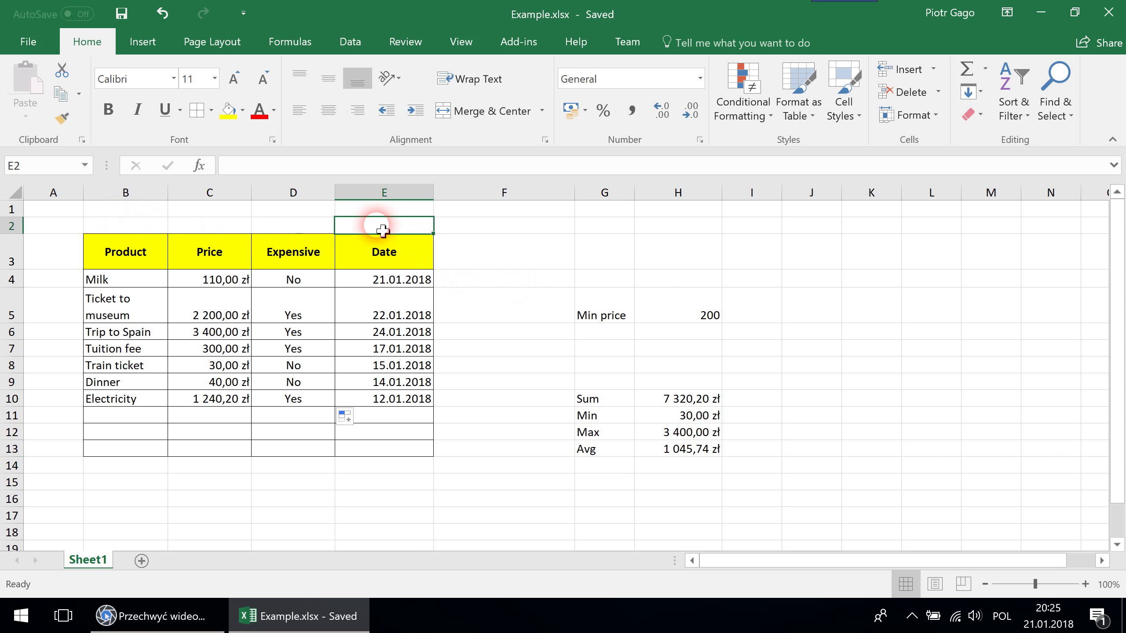
drag(382, 229, 137, 228)
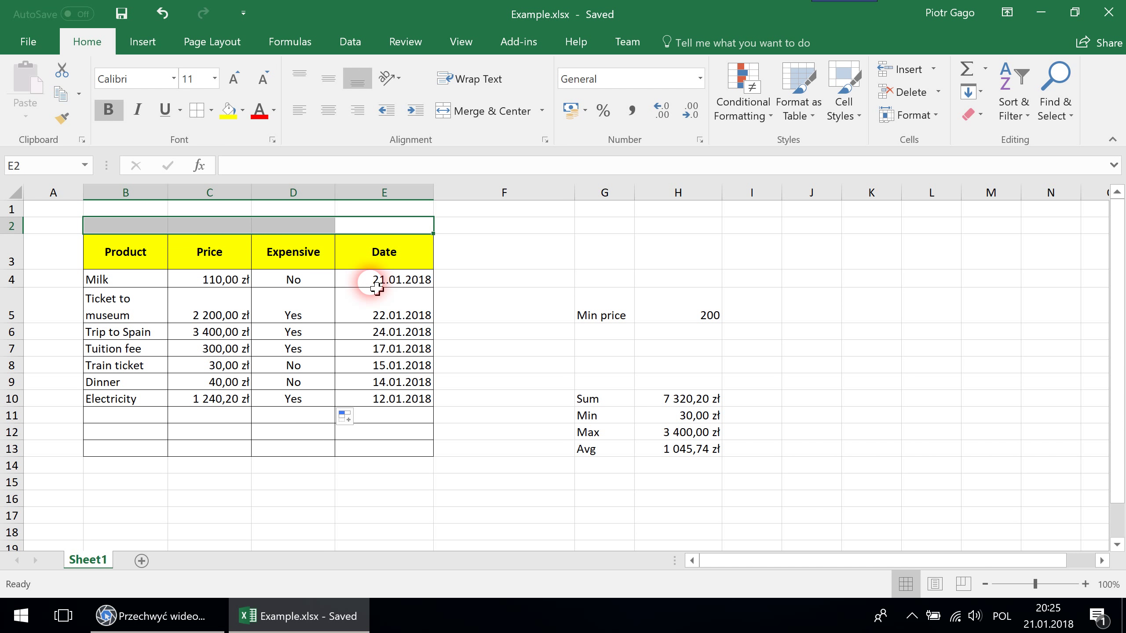
click(480, 119)
Enter "Main header" in the merged cell B2 and fill it with the standard orange color
double_click(367, 230)
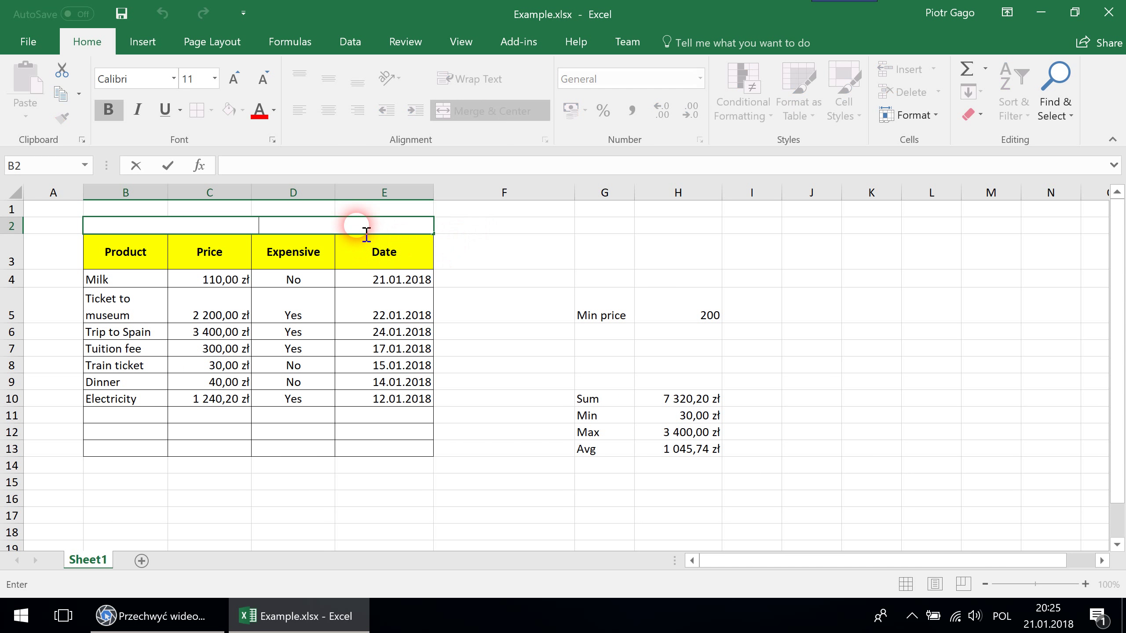
text(Main header)
key(ctrl+Return)
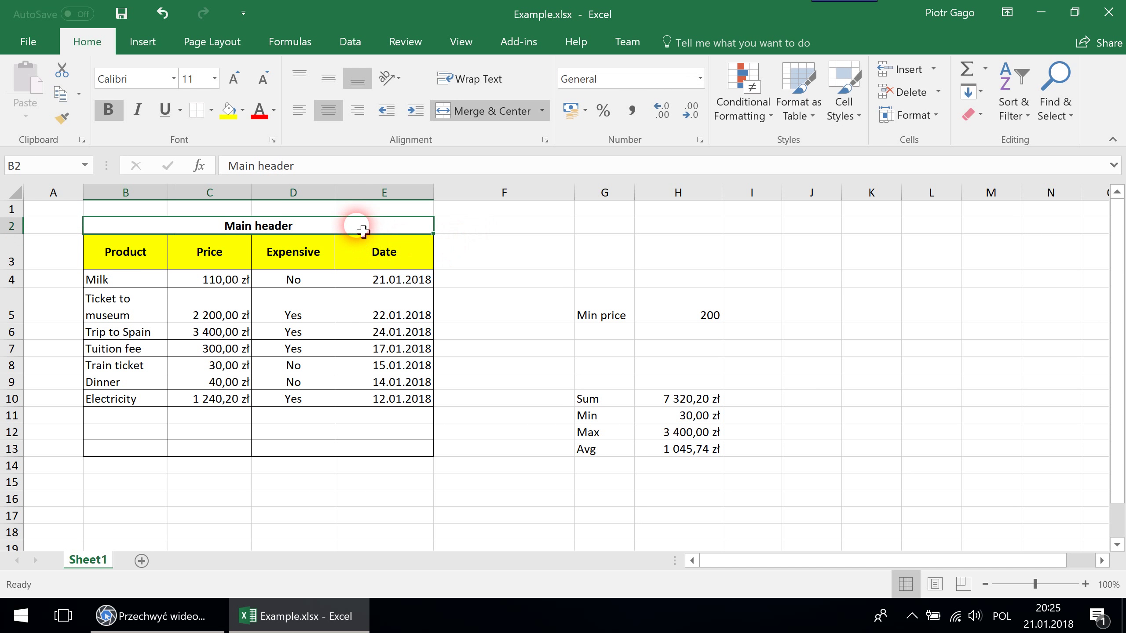
click(242, 110)
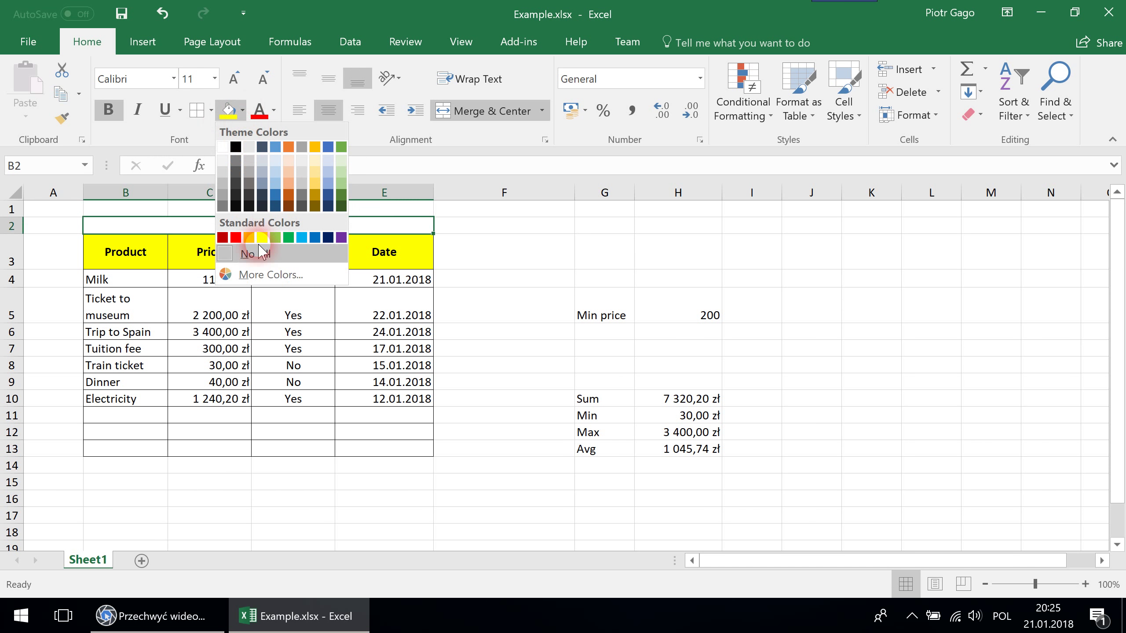
click(248, 238)
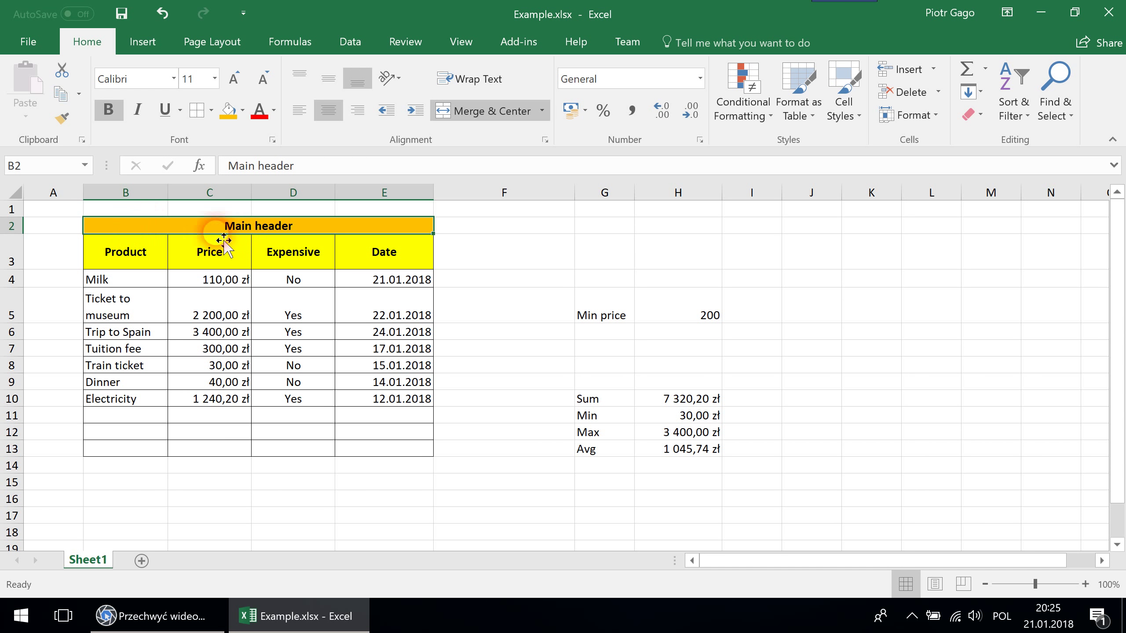
Try merging and centering cells B1:E1 above the main header, and undo the merge
drag(429, 208, 151, 212)
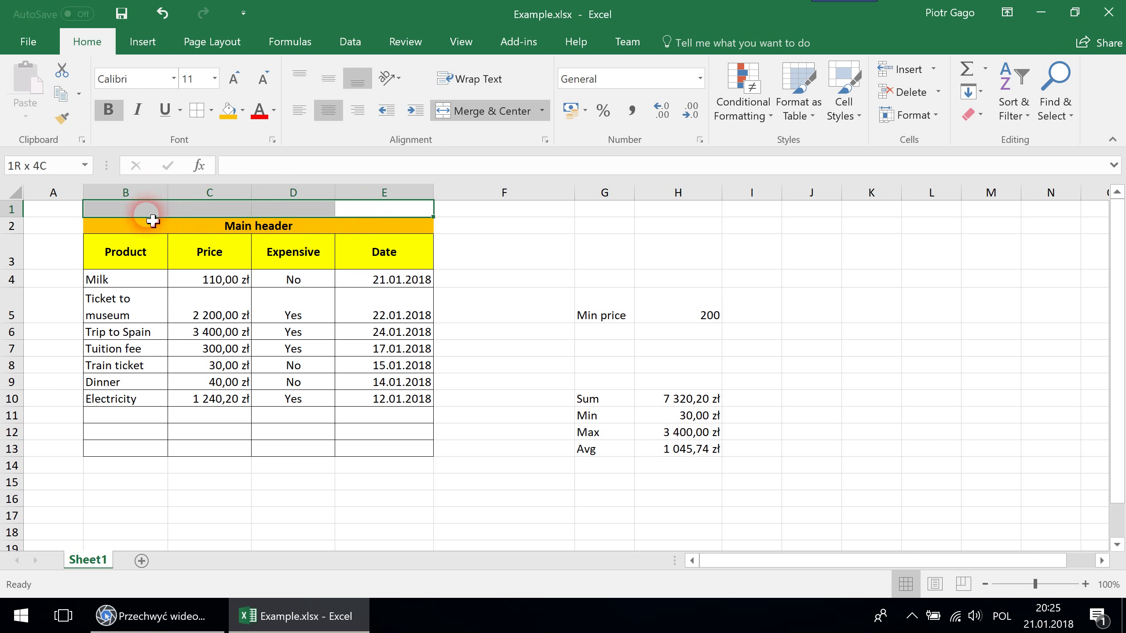
click(487, 111)
key(ctrl+z)
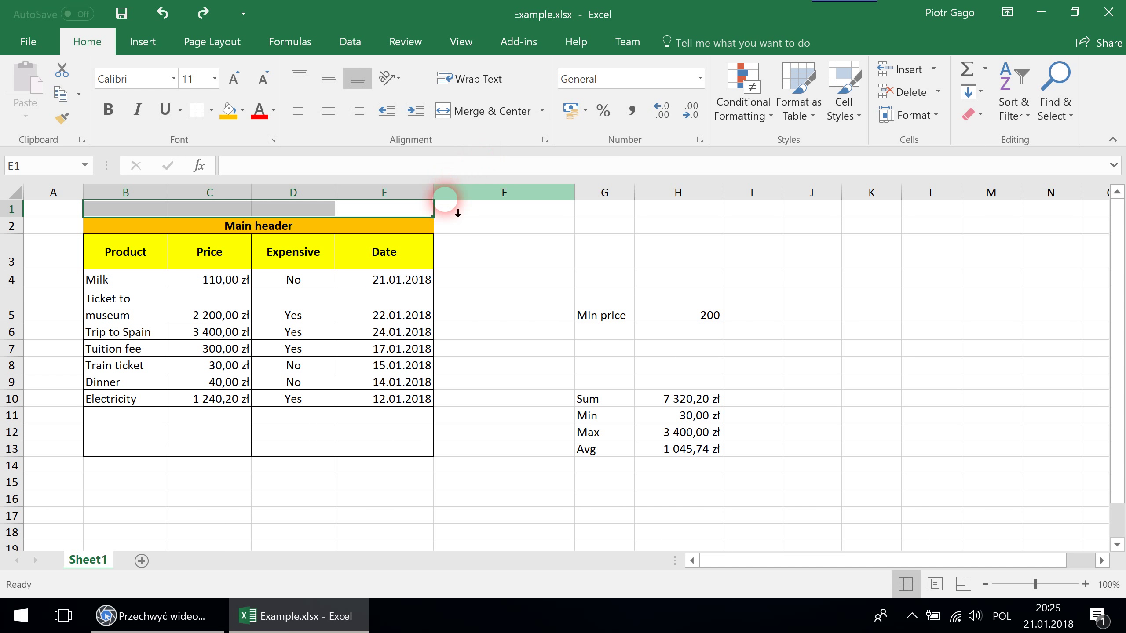
Unmerge the main header in B2:E2, check its separate cells, and undo the unmerging
click(382, 226)
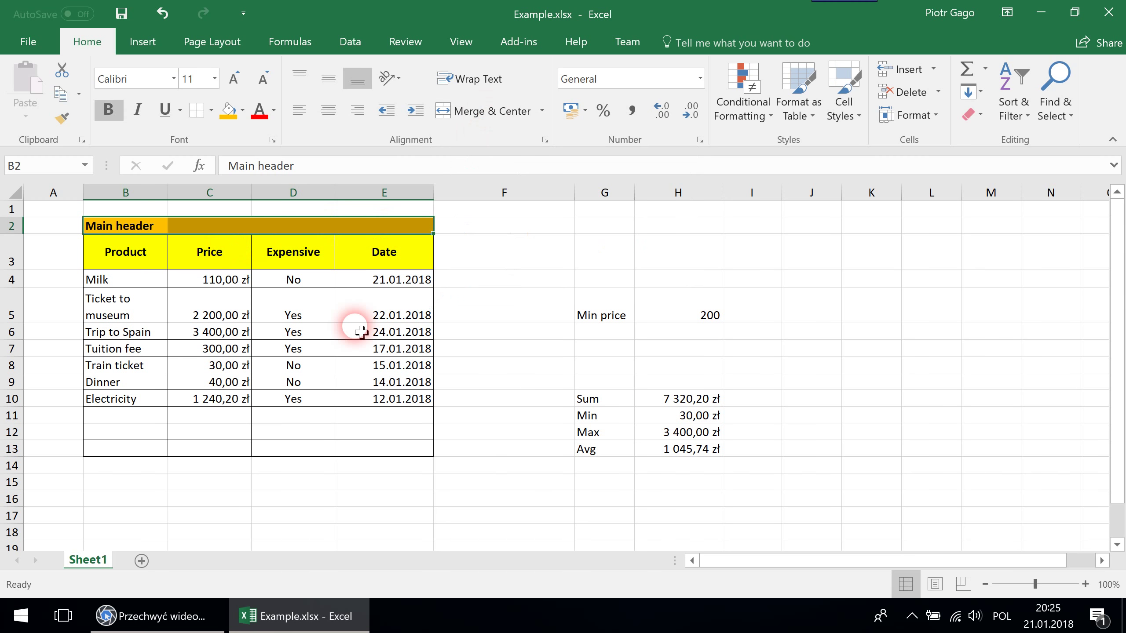
click(359, 228)
click(330, 230)
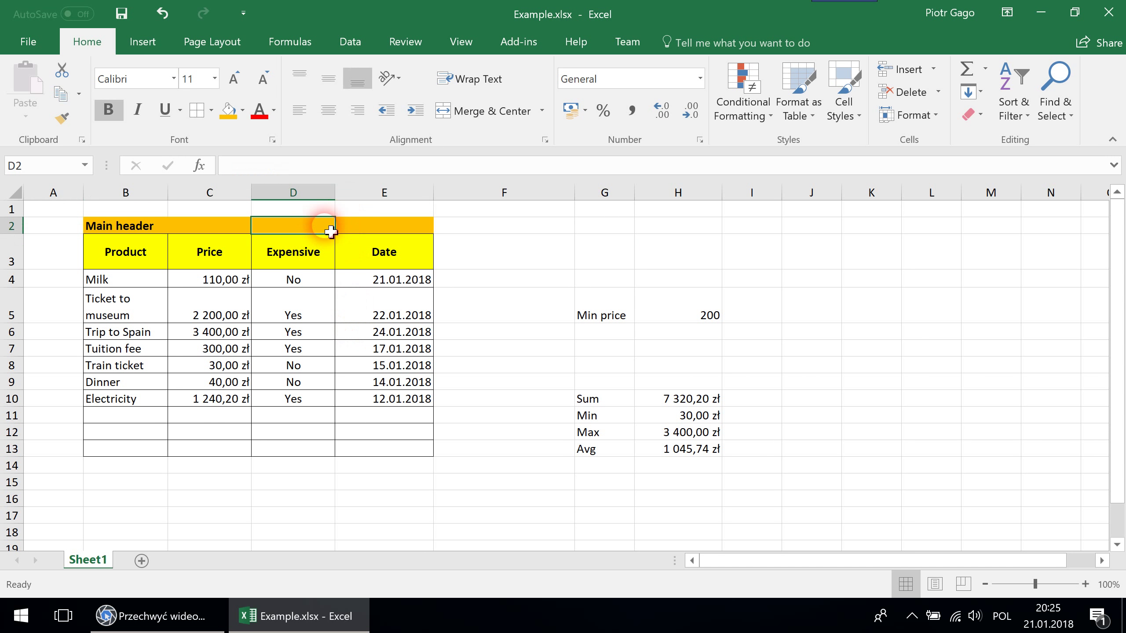
key(ctrl+z)
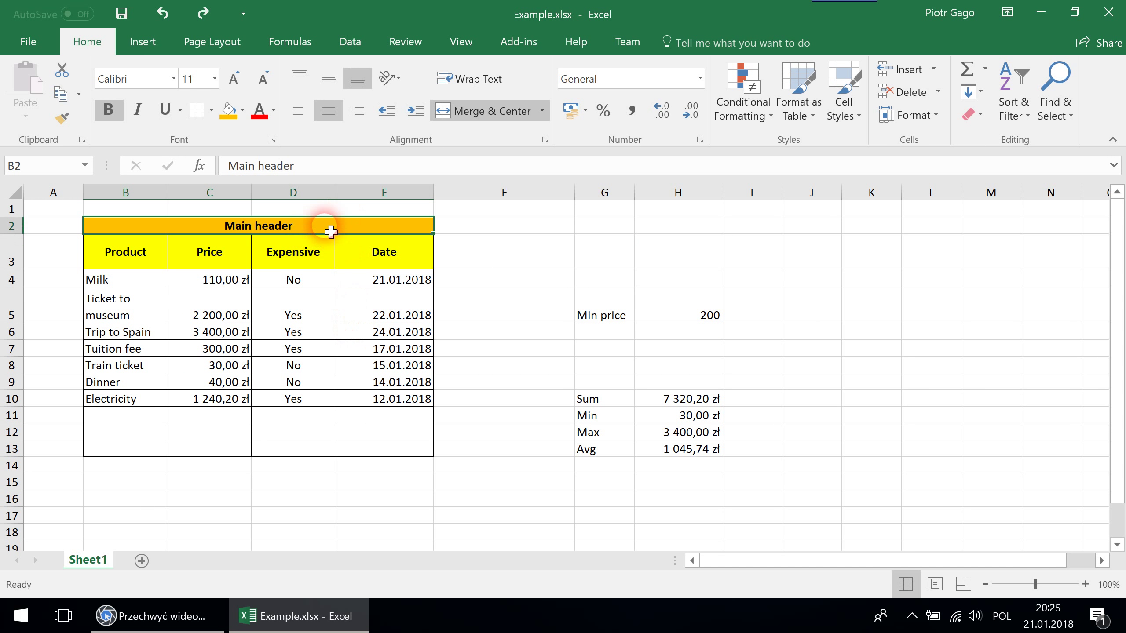
Apply borders to the whole table in B2:E13, including the main header
click(529, 269)
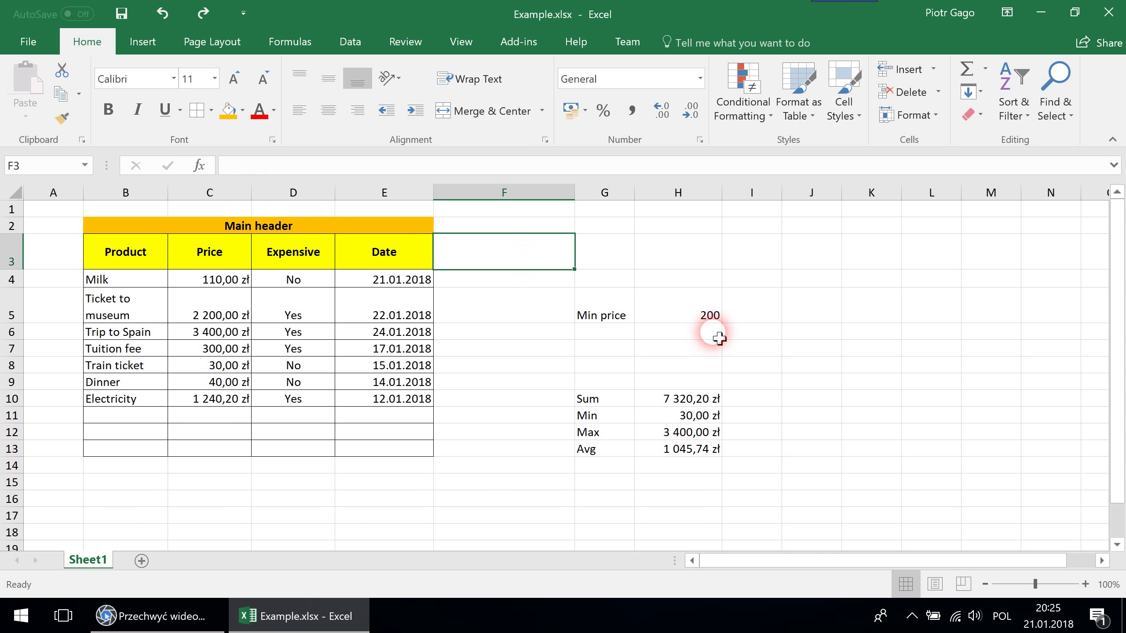
click(512, 357)
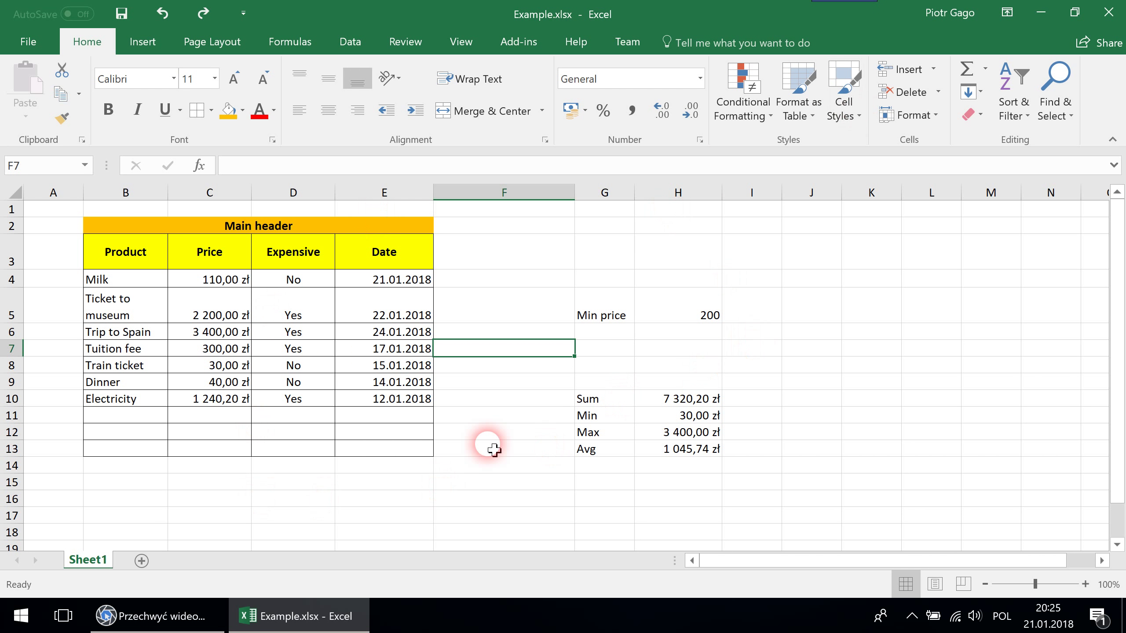
drag(135, 226, 260, 455)
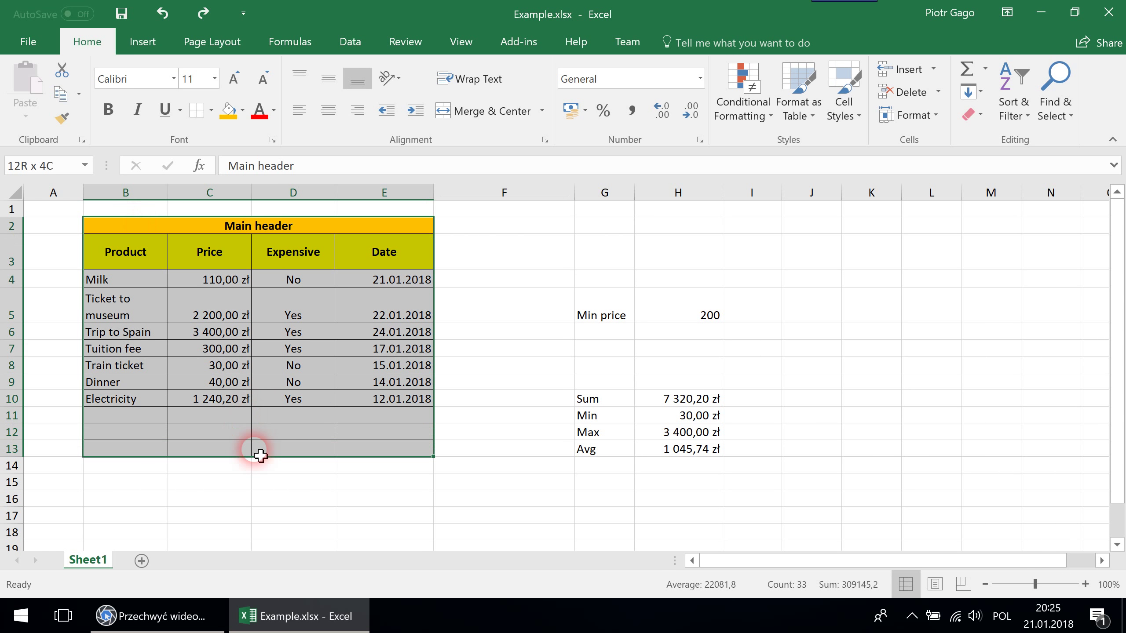
click(199, 117)
click(531, 260)
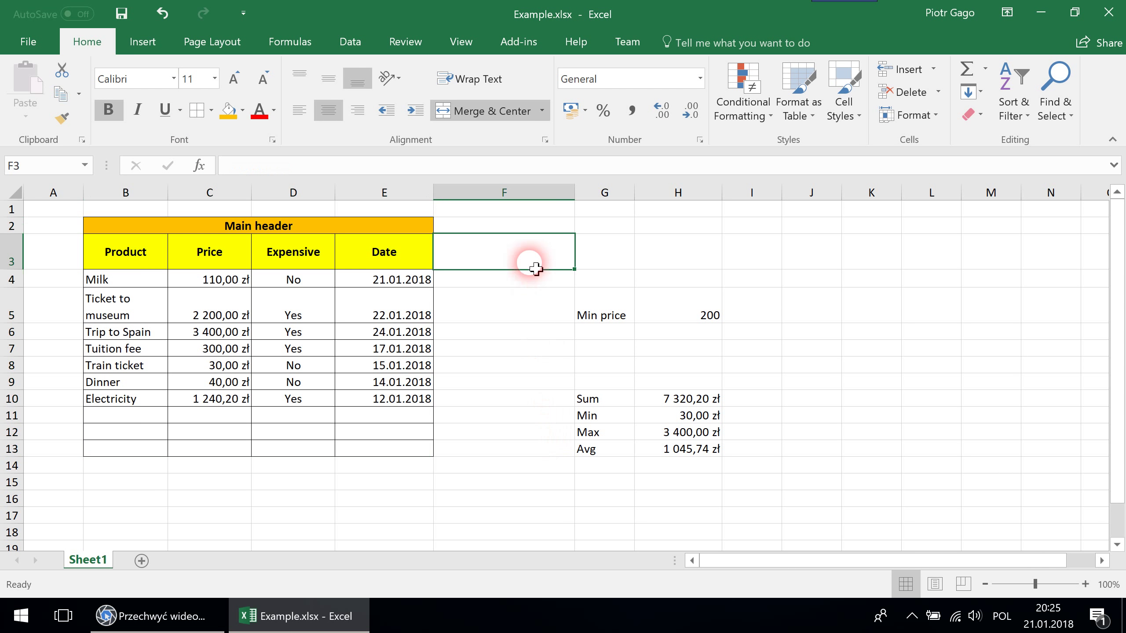
Add a new blank worksheet and review the commands for inserting objects and for page layout
click(147, 563)
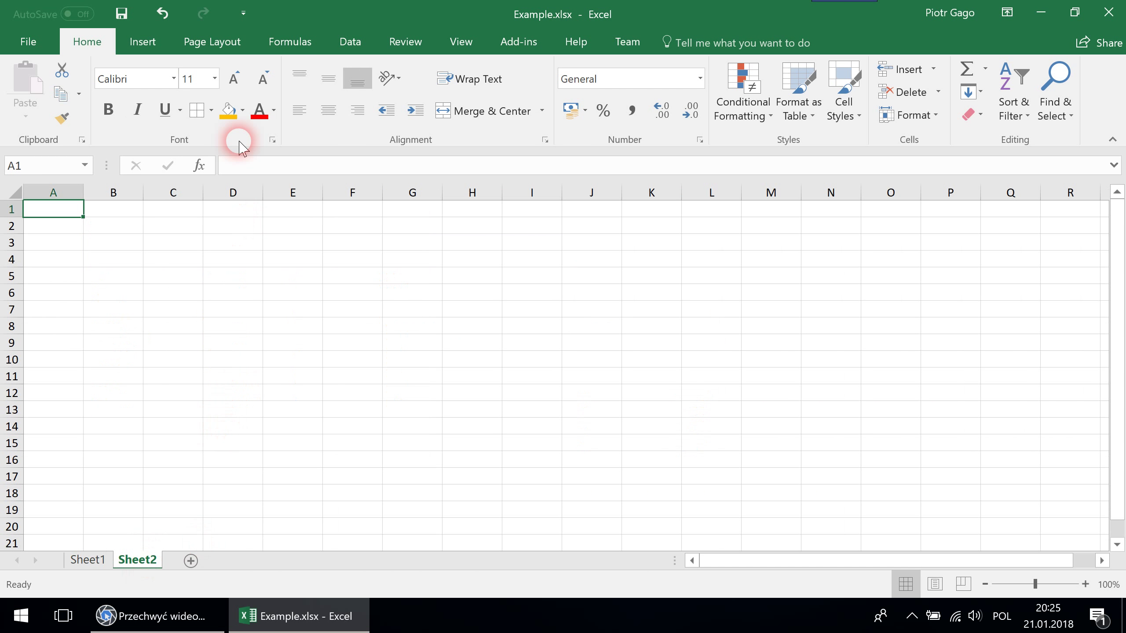
click(142, 41)
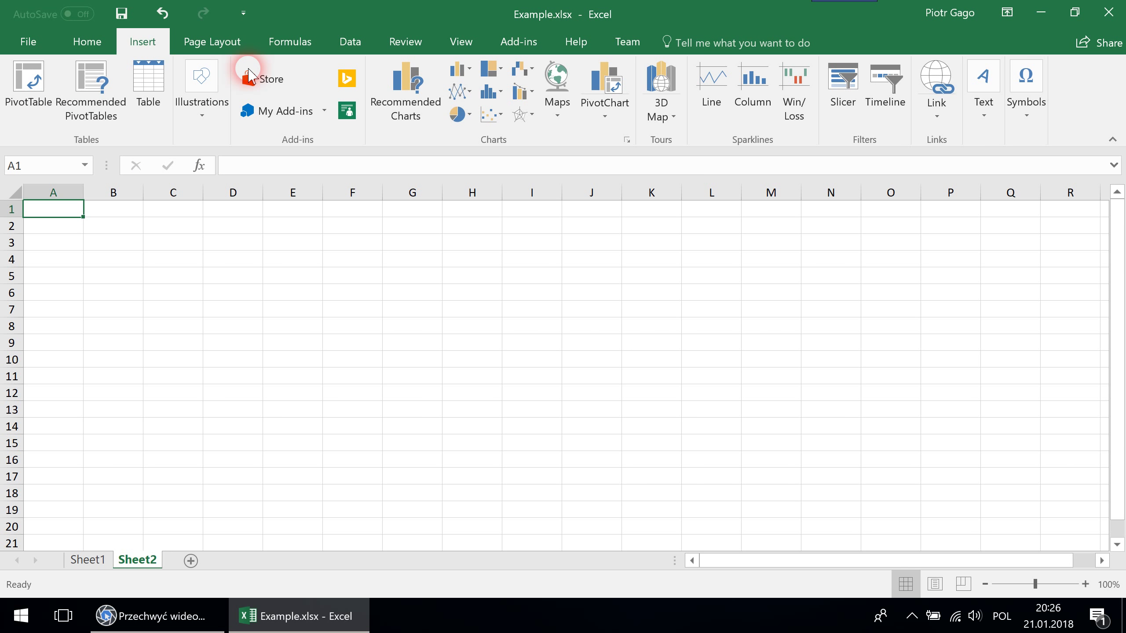
click(218, 42)
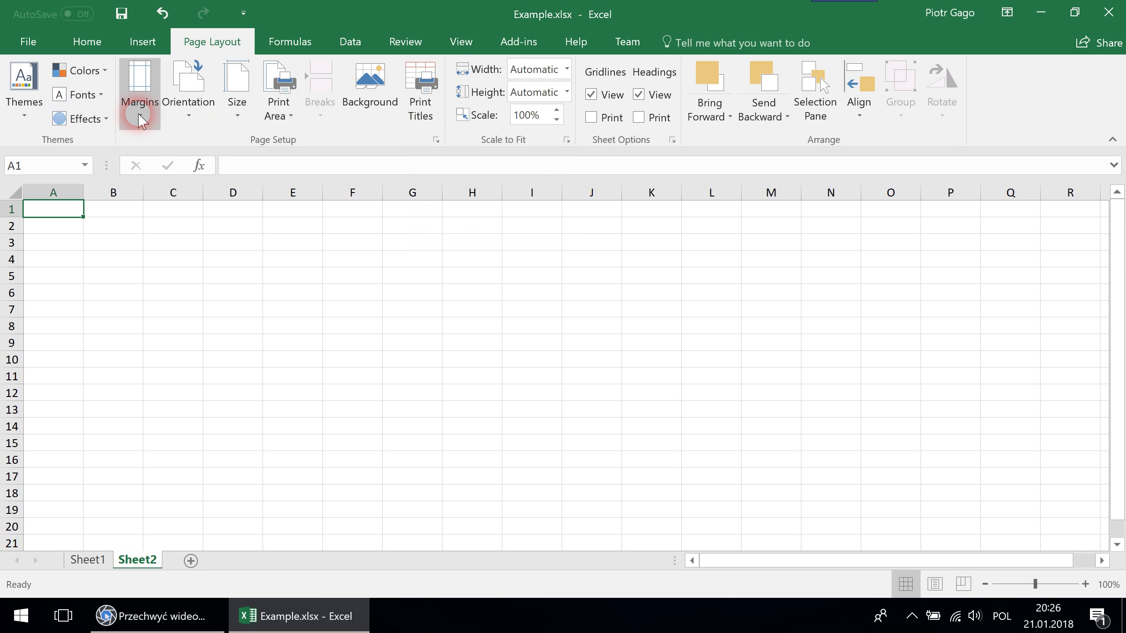
Examine the formula commands, browse the full list of text functions, and look over the data tools
click(302, 42)
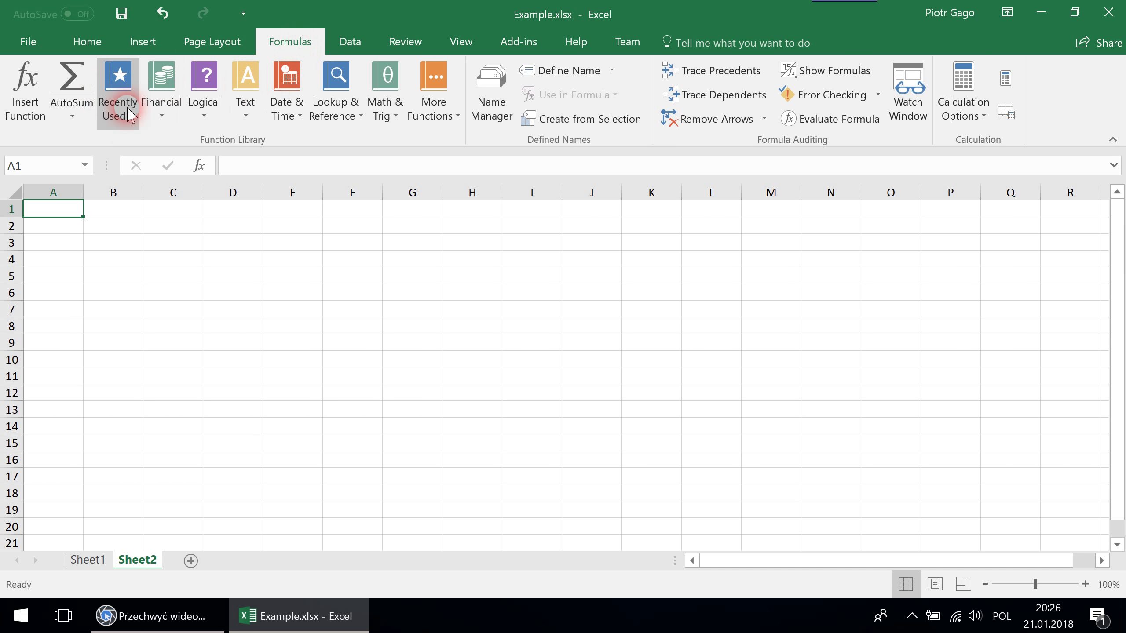
click(246, 121)
scroll(306, 439, down, 3)
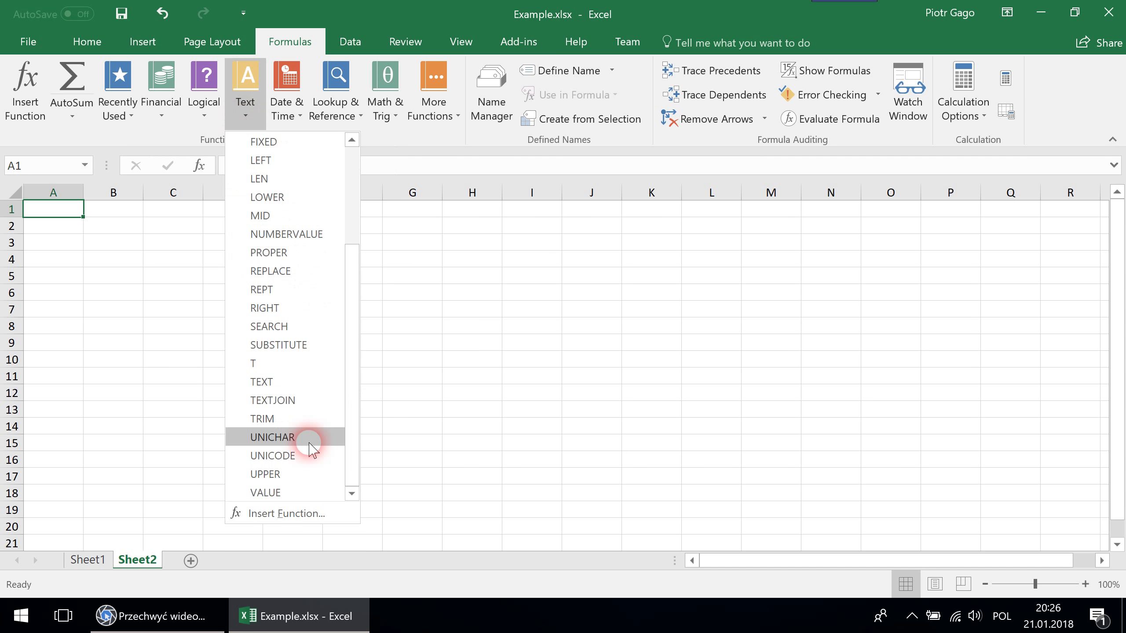
scroll(301, 169, up, 3)
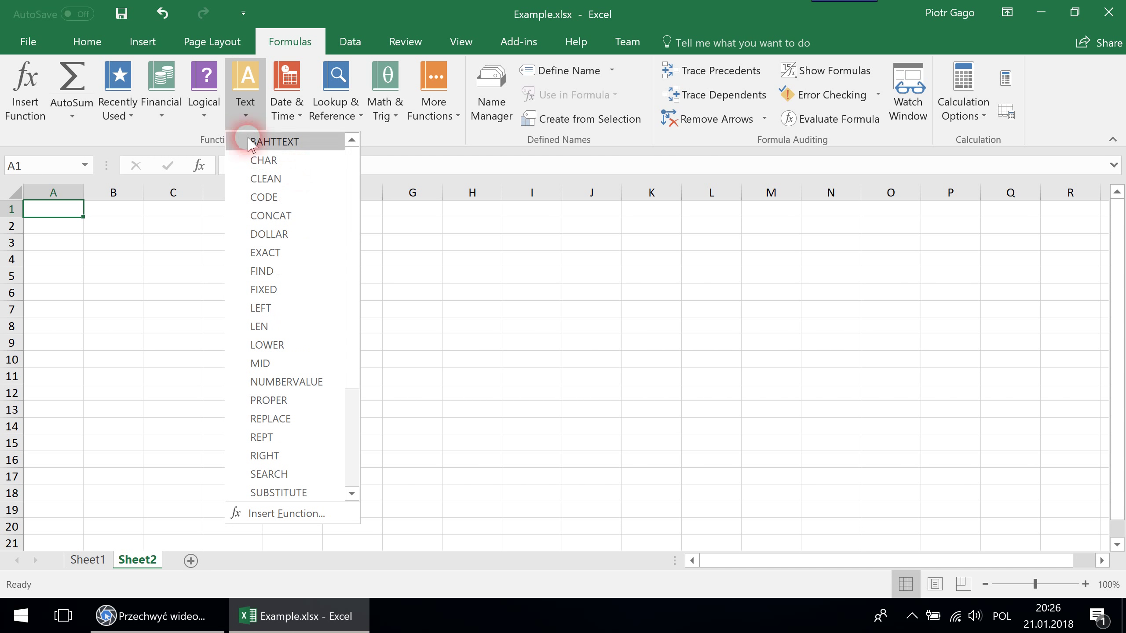
click(91, 42)
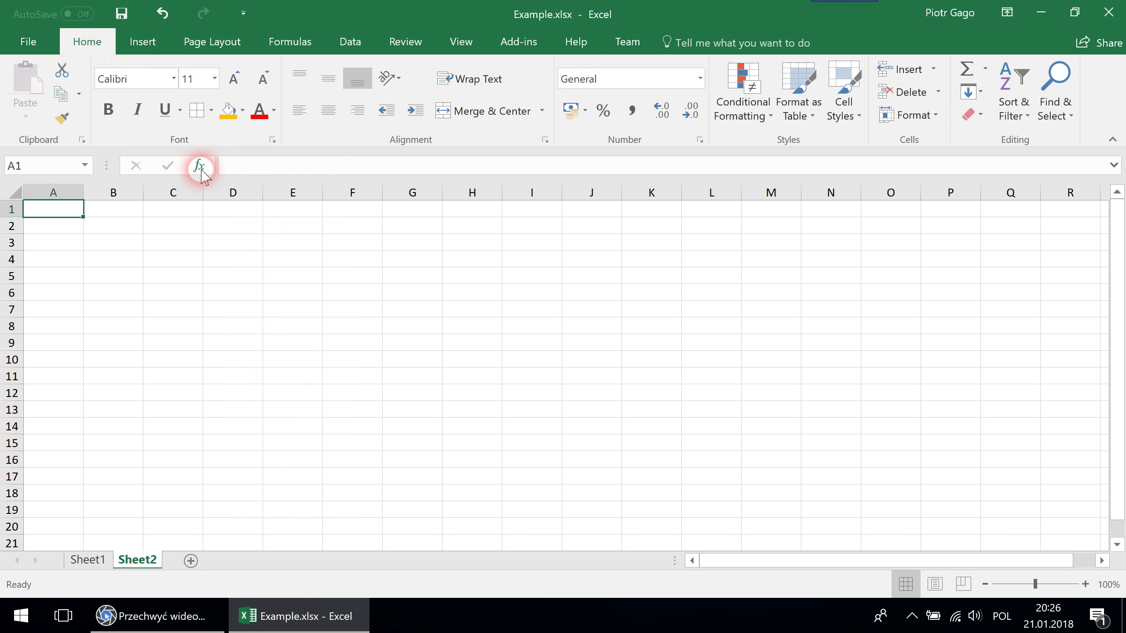
click(284, 42)
click(350, 44)
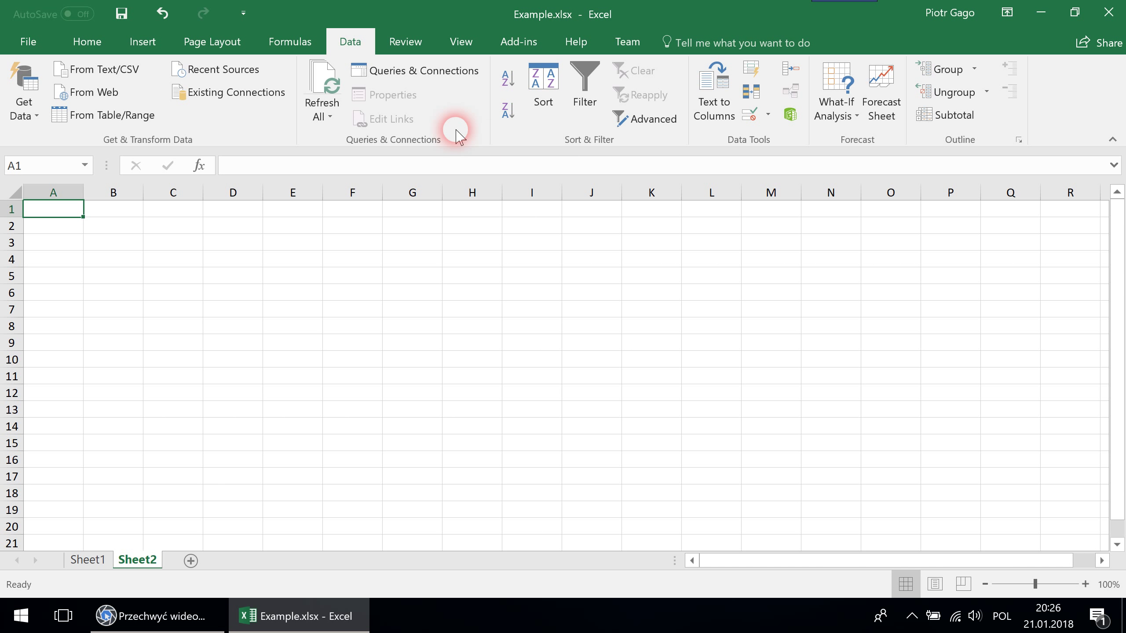
Look over the review commands and view options, trying out the display option for row and column headings
click(405, 42)
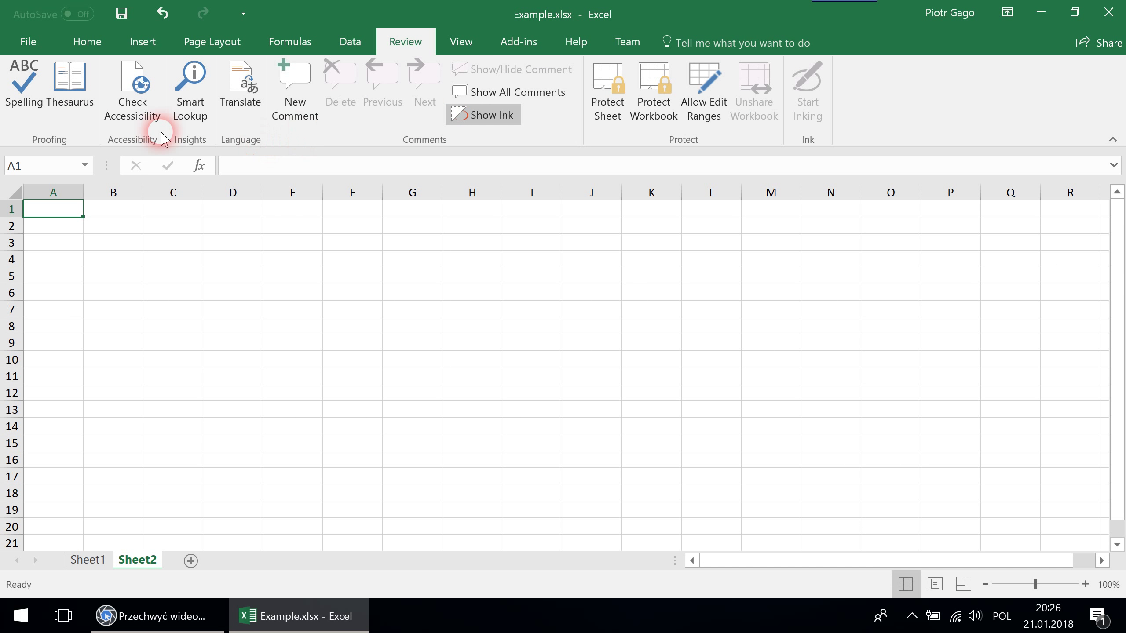
click(460, 41)
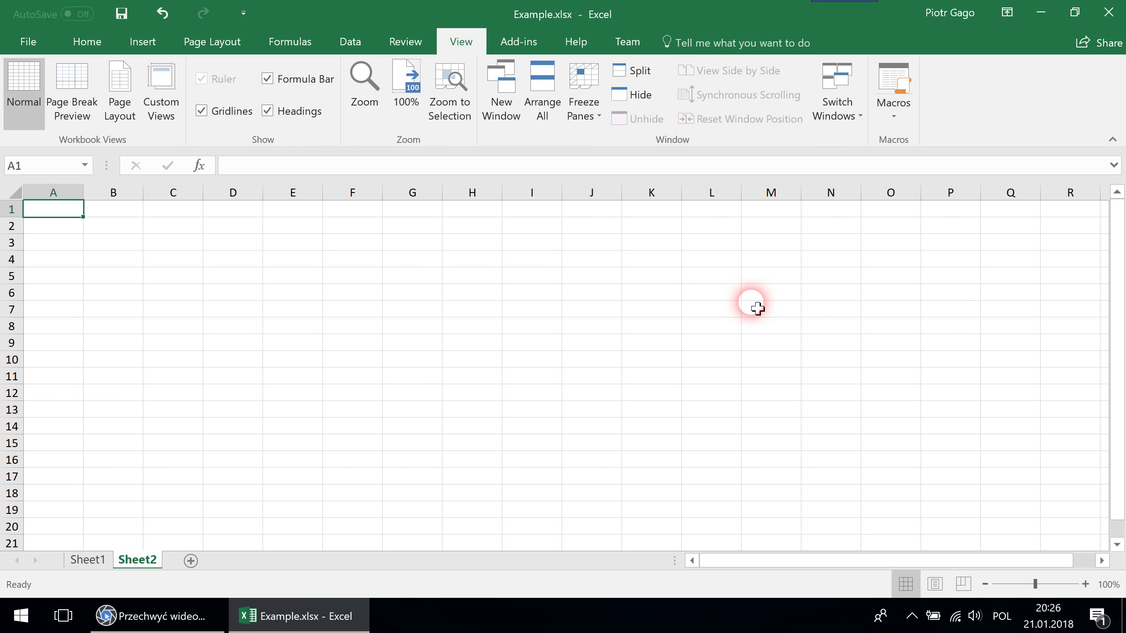
click(267, 111)
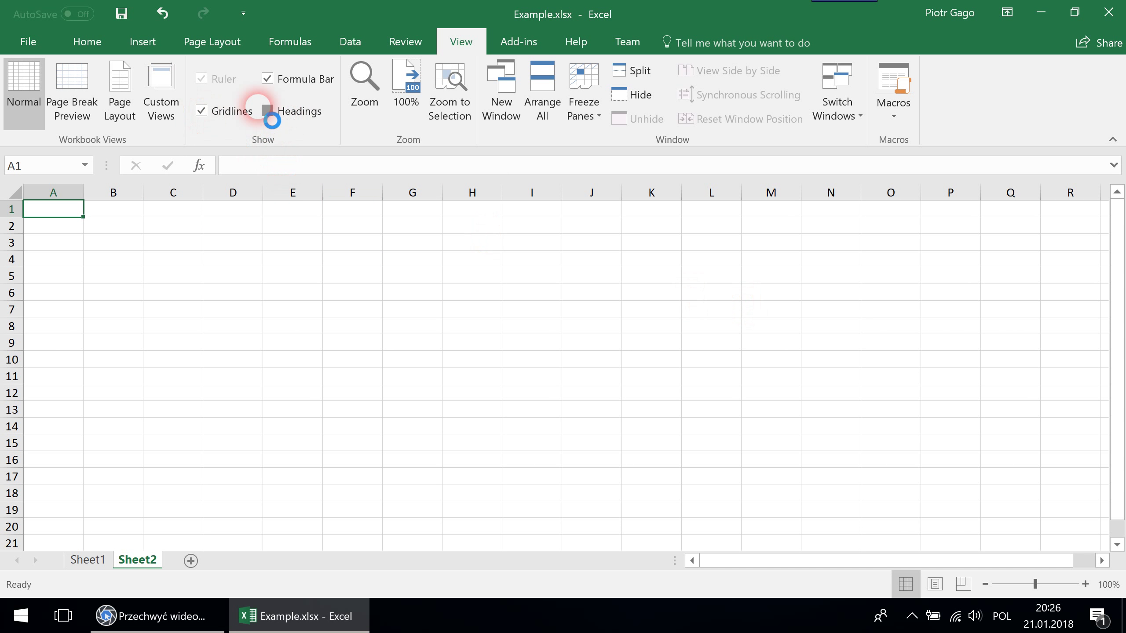
click(271, 111)
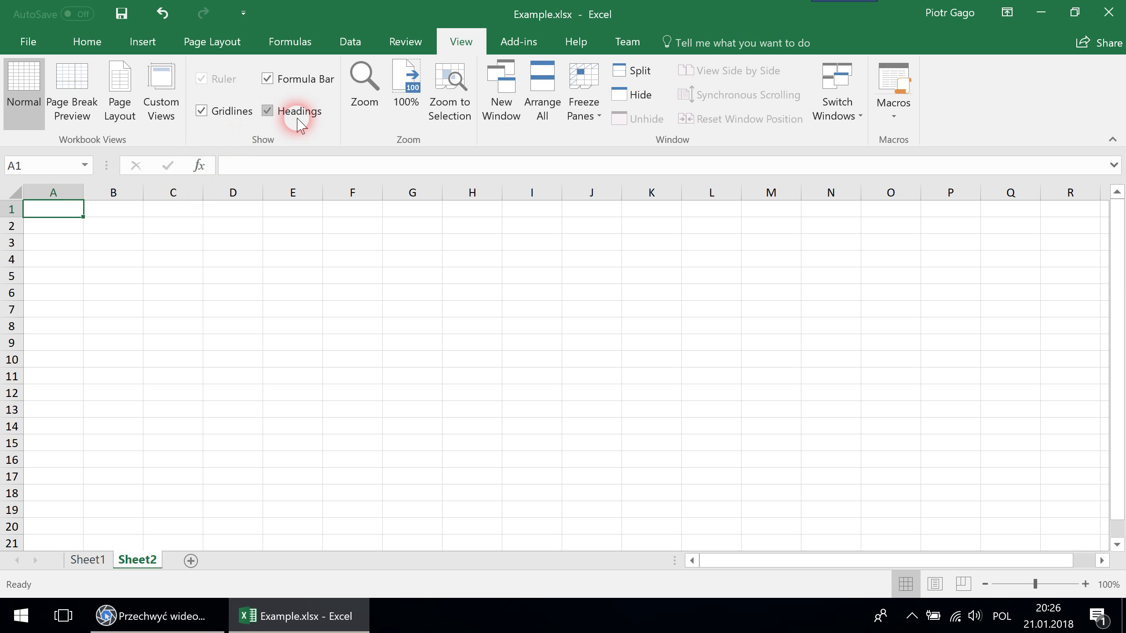
click(292, 114)
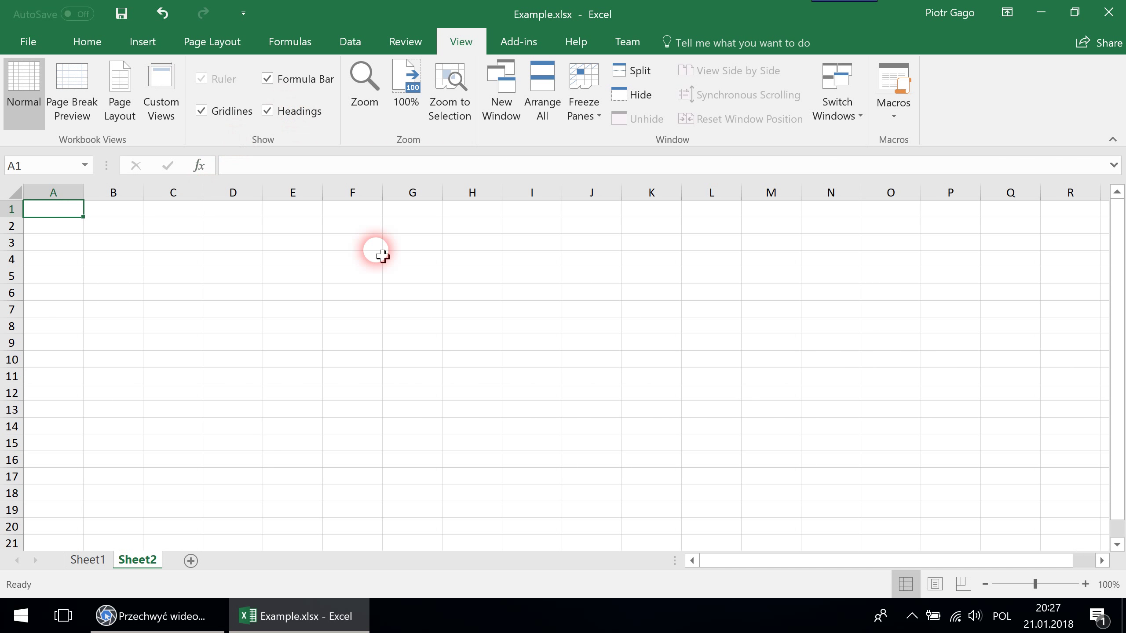
Examine the add-in and team commands, and revisit the review, data, formula and home command sets
click(497, 52)
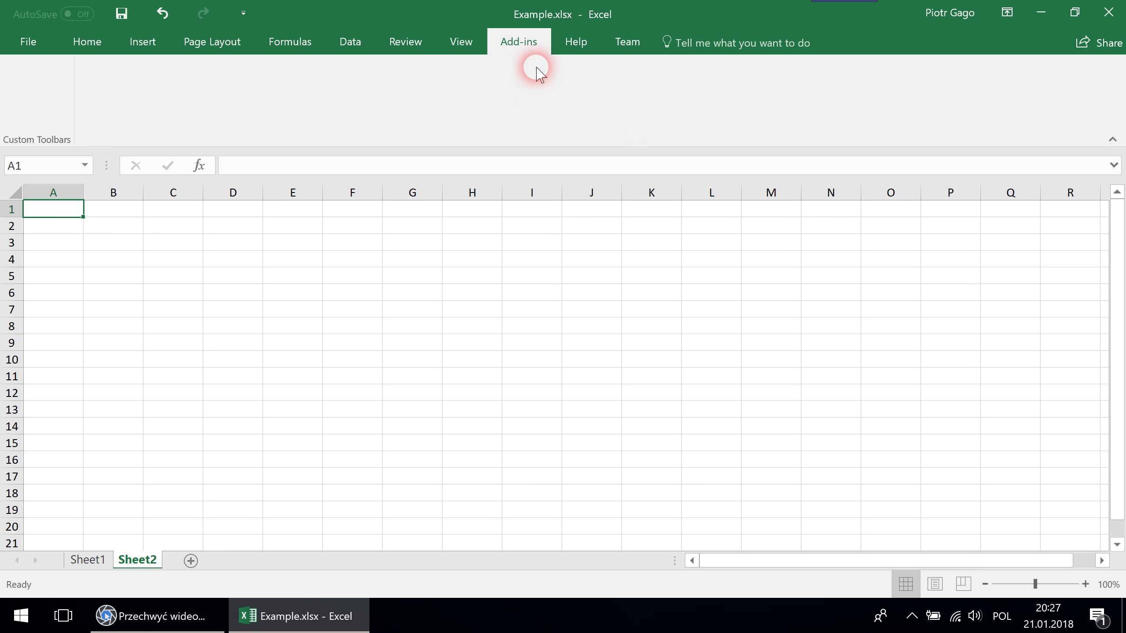
scroll(543, 102, down, 1)
scroll(633, 71, down, 1)
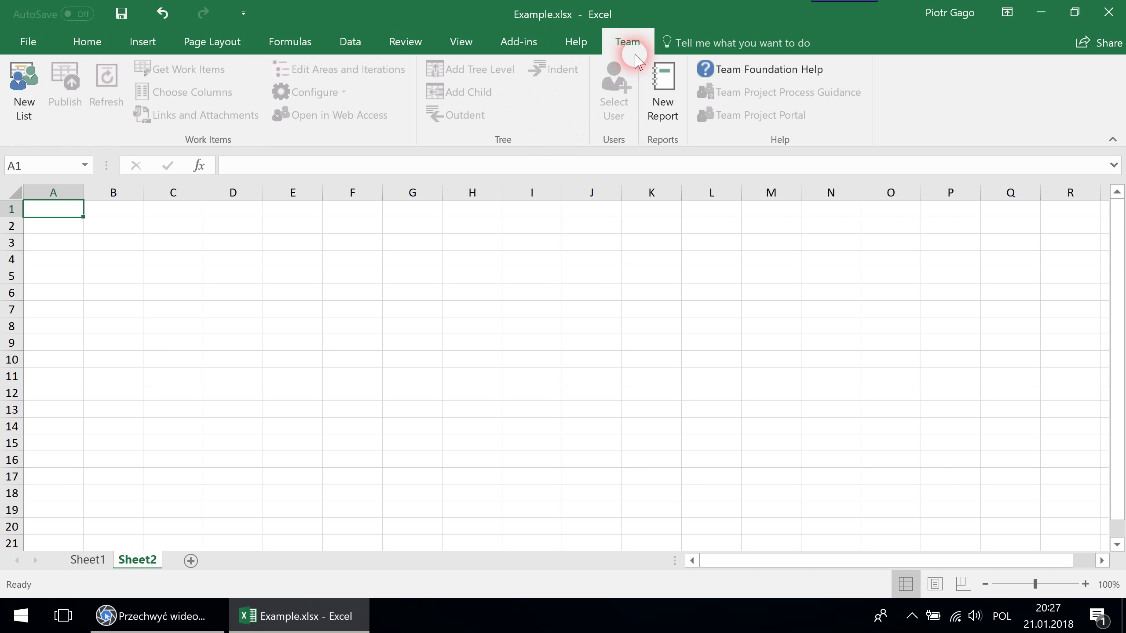
click(396, 44)
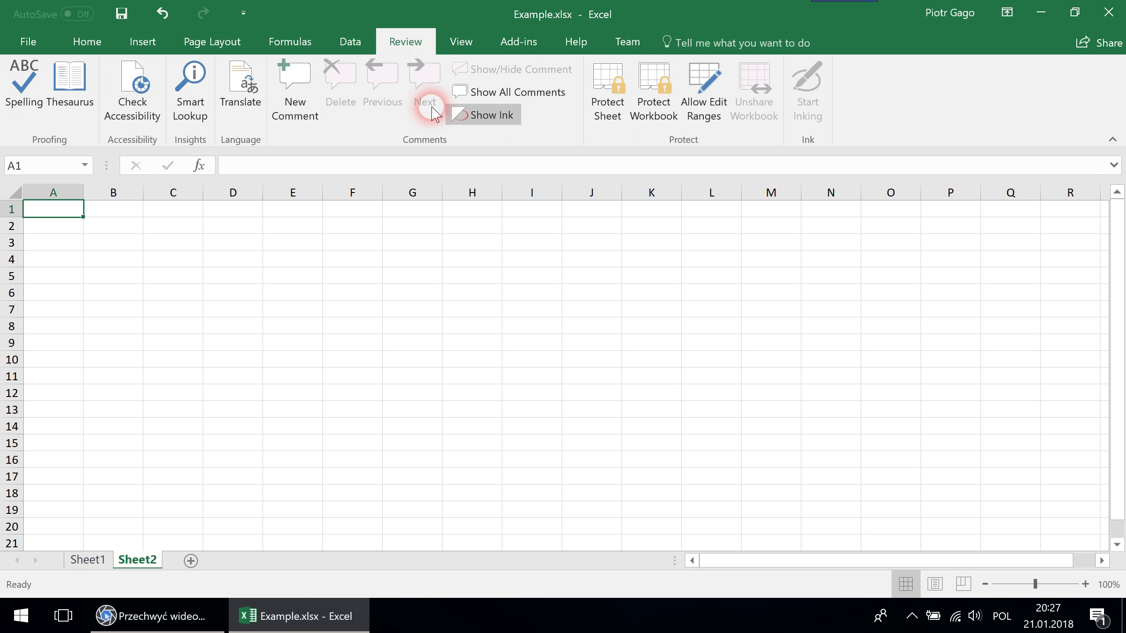
click(624, 41)
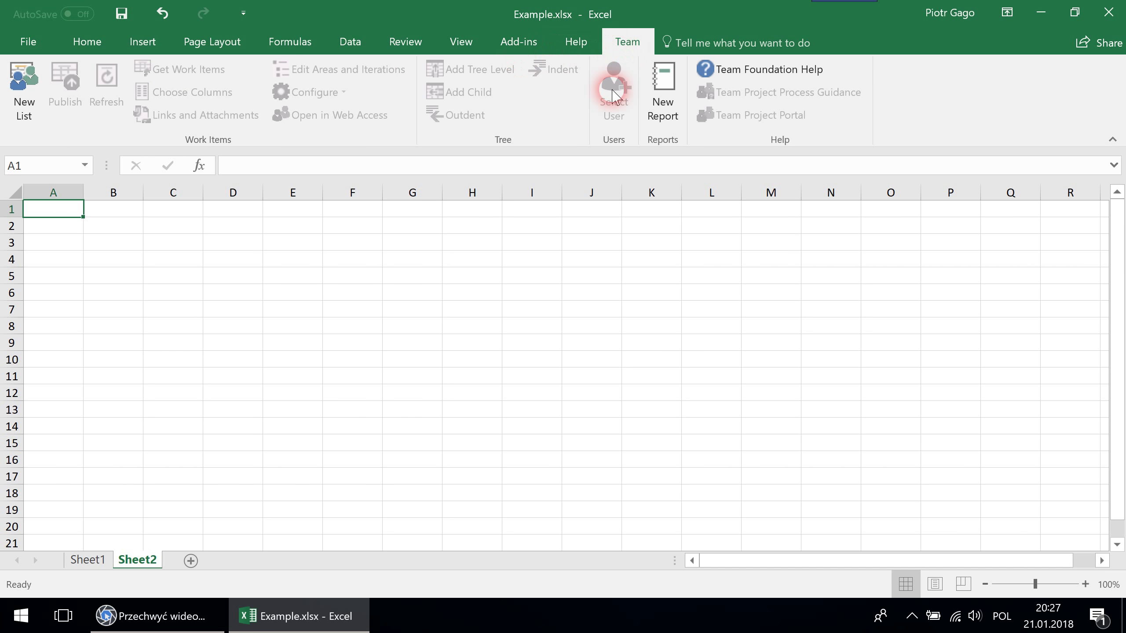
click(351, 42)
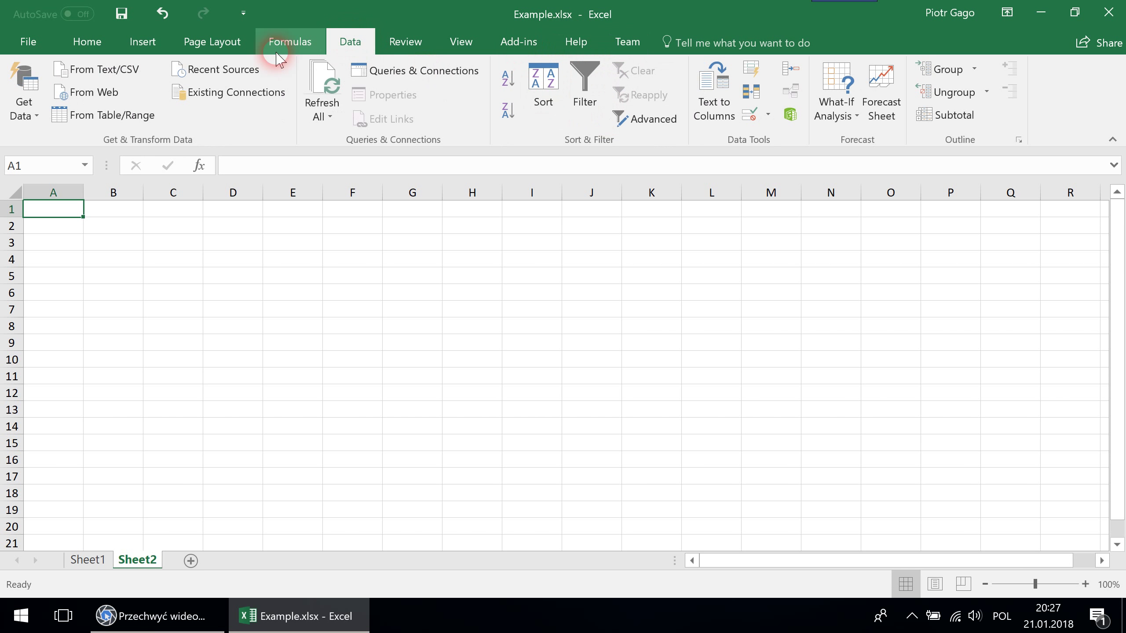
click(393, 56)
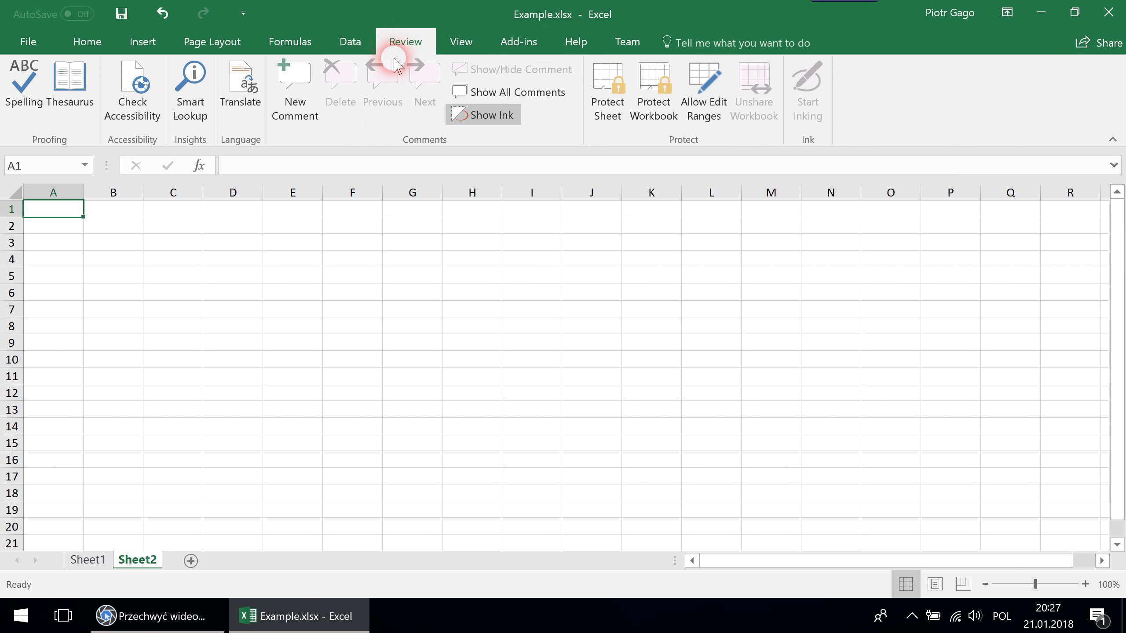
click(286, 45)
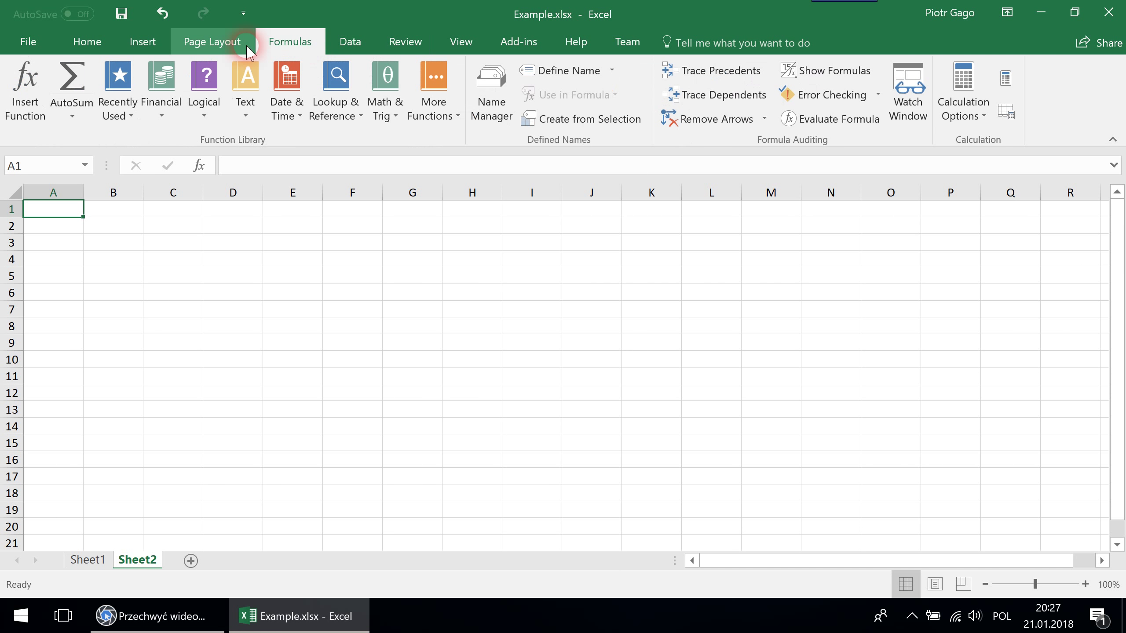
click(245, 47)
click(107, 44)
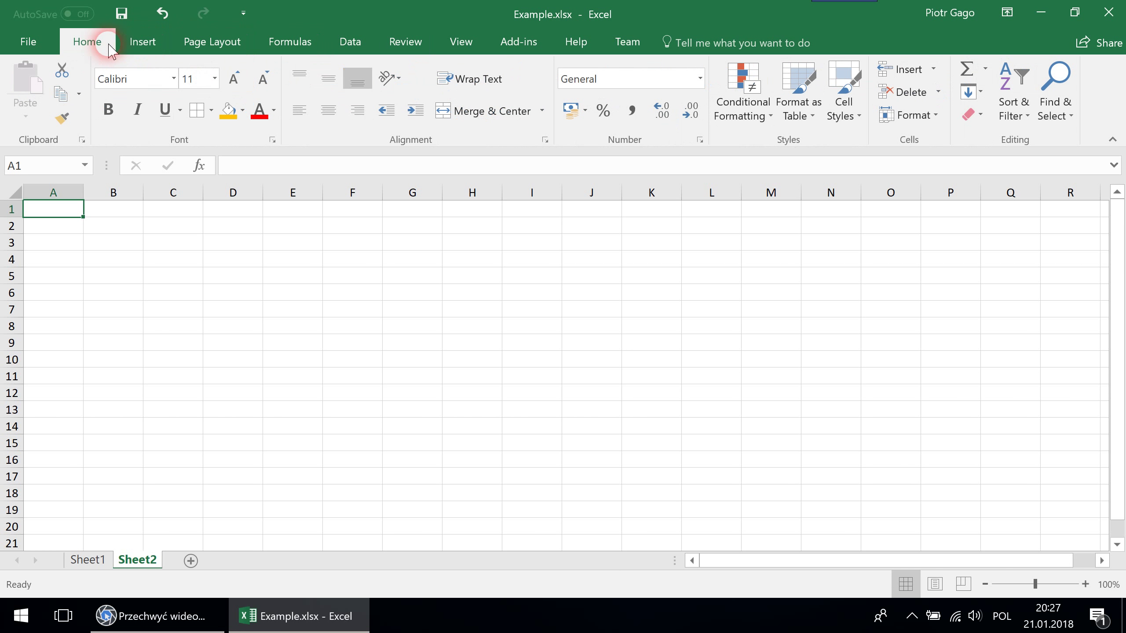
click(237, 49)
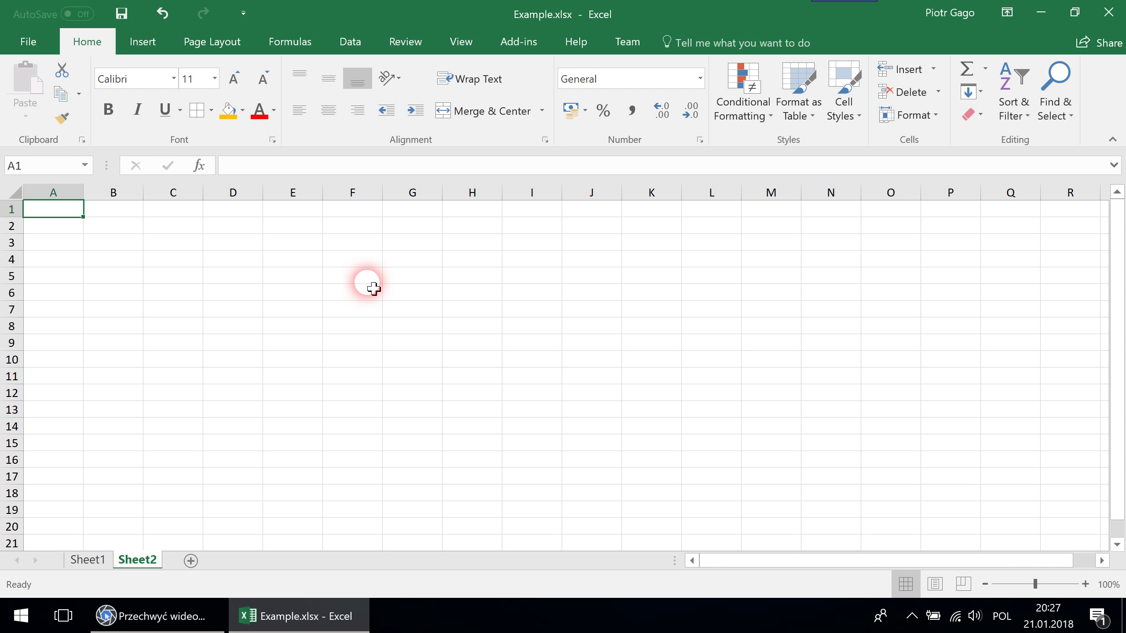
Insert a clustered column chart on Sheet1 from the product names and prices in B4:C10
click(89, 560)
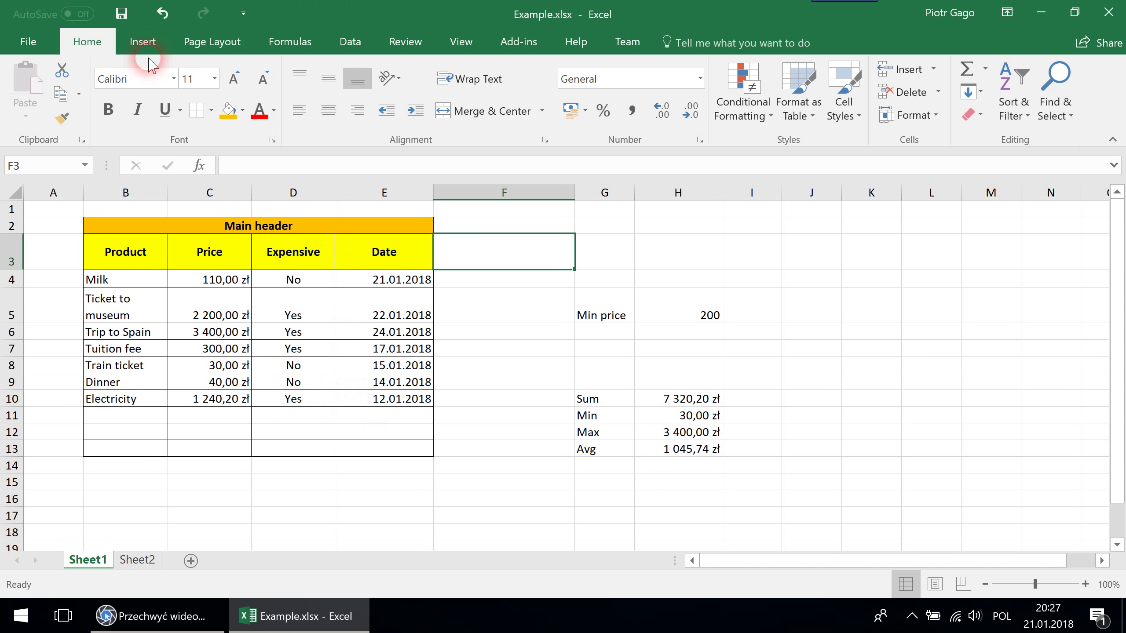
click(143, 43)
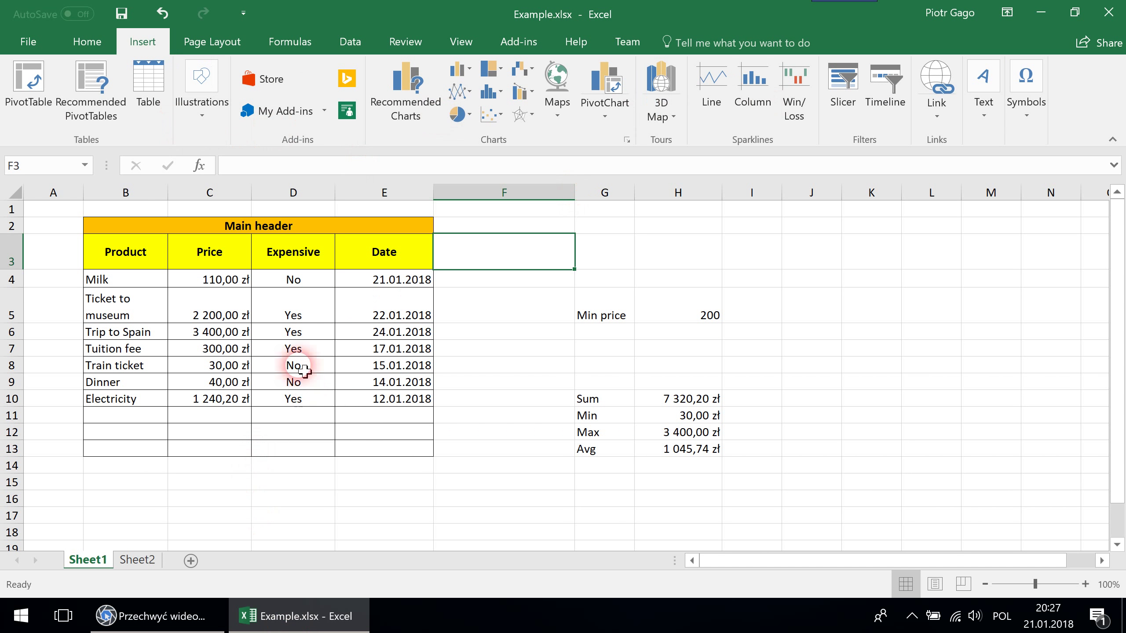
drag(109, 279, 199, 398)
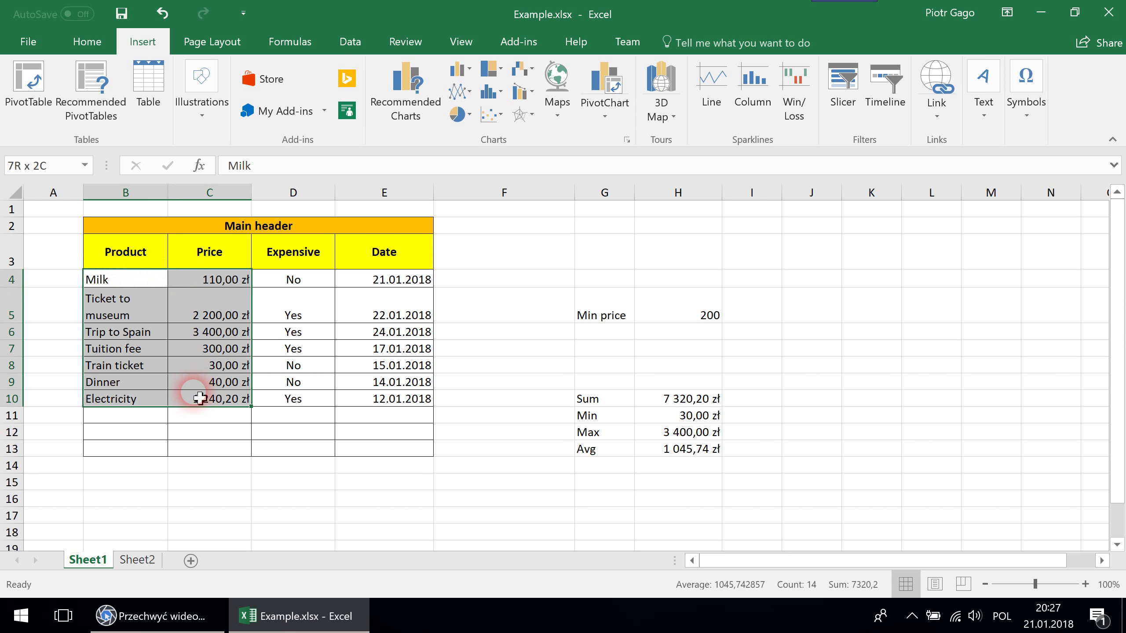
click(208, 333)
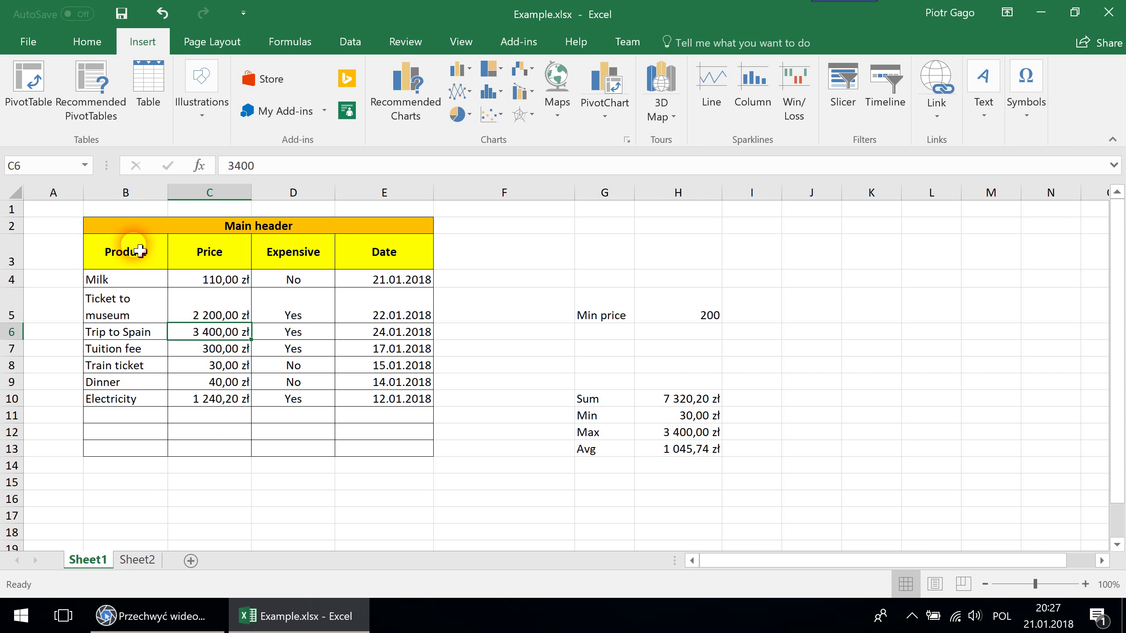
drag(135, 278, 213, 399)
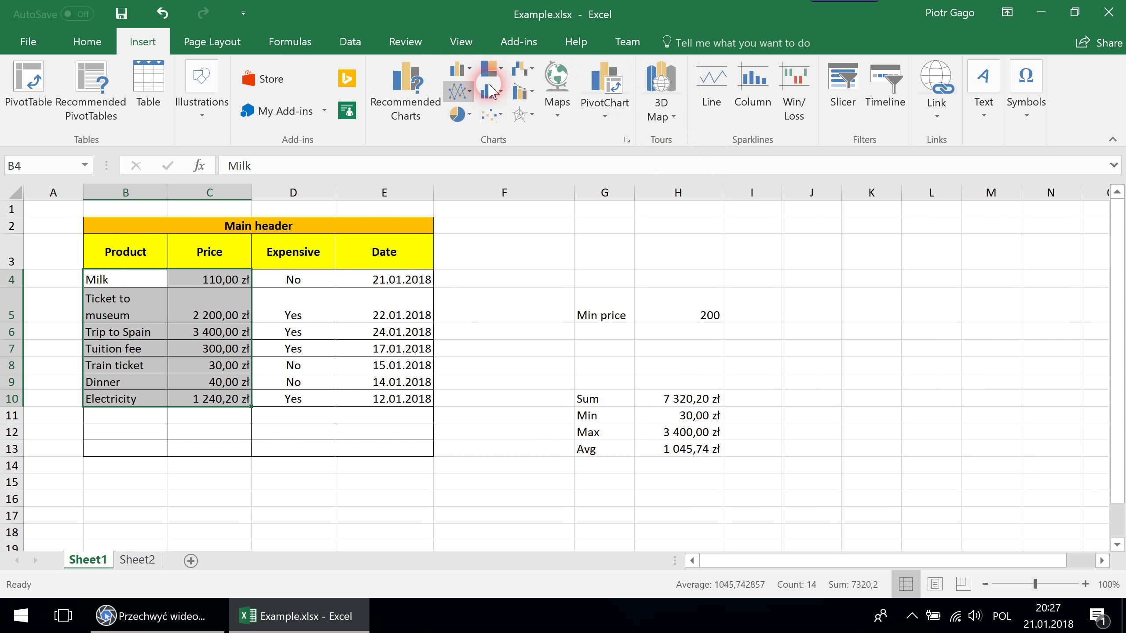
click(490, 91)
click(474, 112)
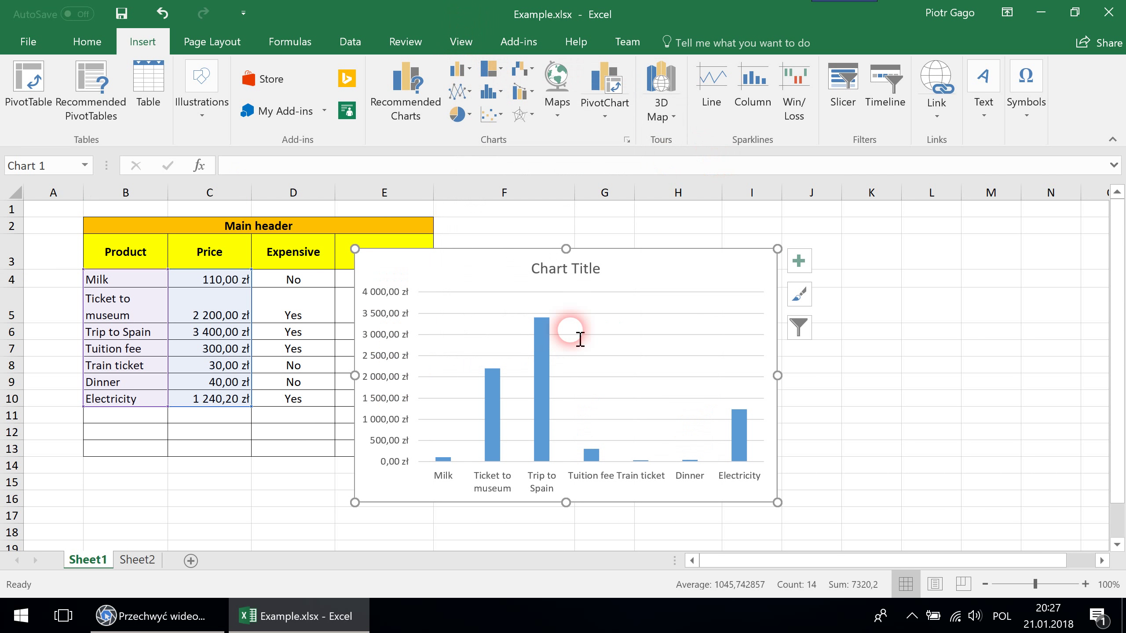
Try positioning the column chart below the expense table, covering about rows 14 to 29
scroll(579, 339, down, 1)
drag(520, 297, 774, 245)
scroll(753, 293, up, 1)
drag(740, 314, 209, 497)
scroll(310, 399, down, 3)
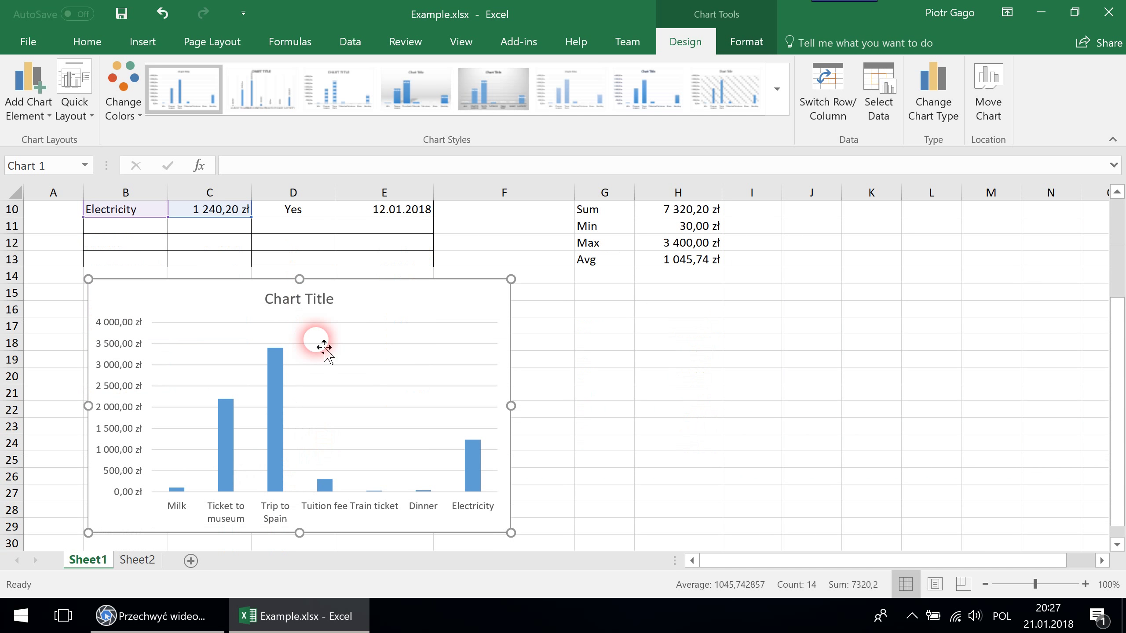
Move the column chart to the right of the expense table, with its upper edge near row 2 and spanning columns F to K
drag(259, 321, 600, 242)
scroll(566, 271, up, 3)
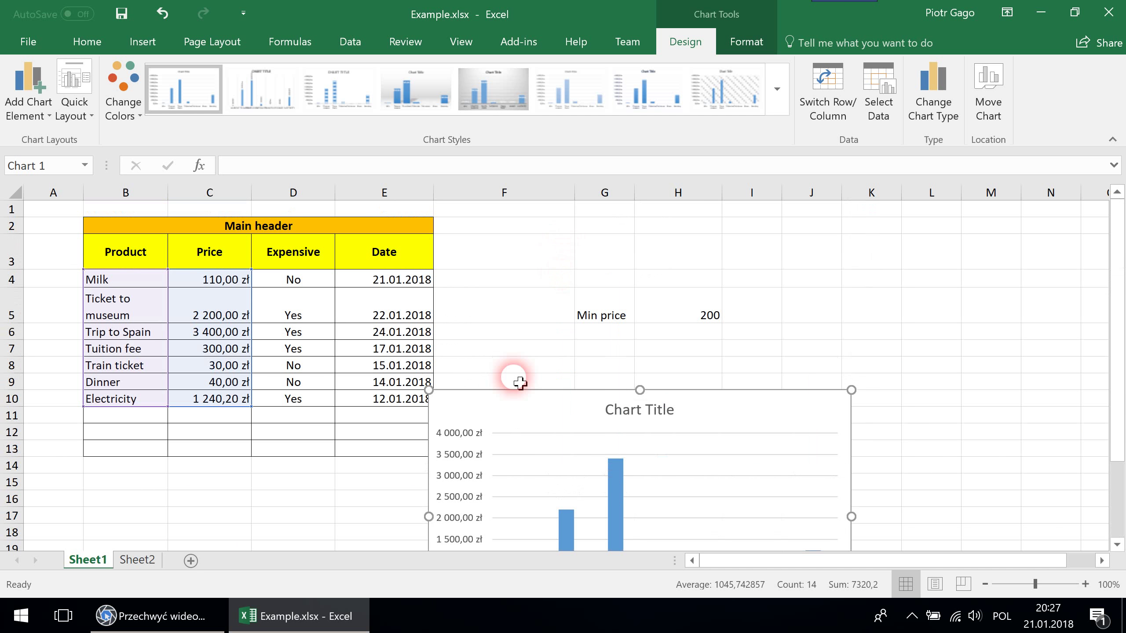
drag(502, 420, 565, 244)
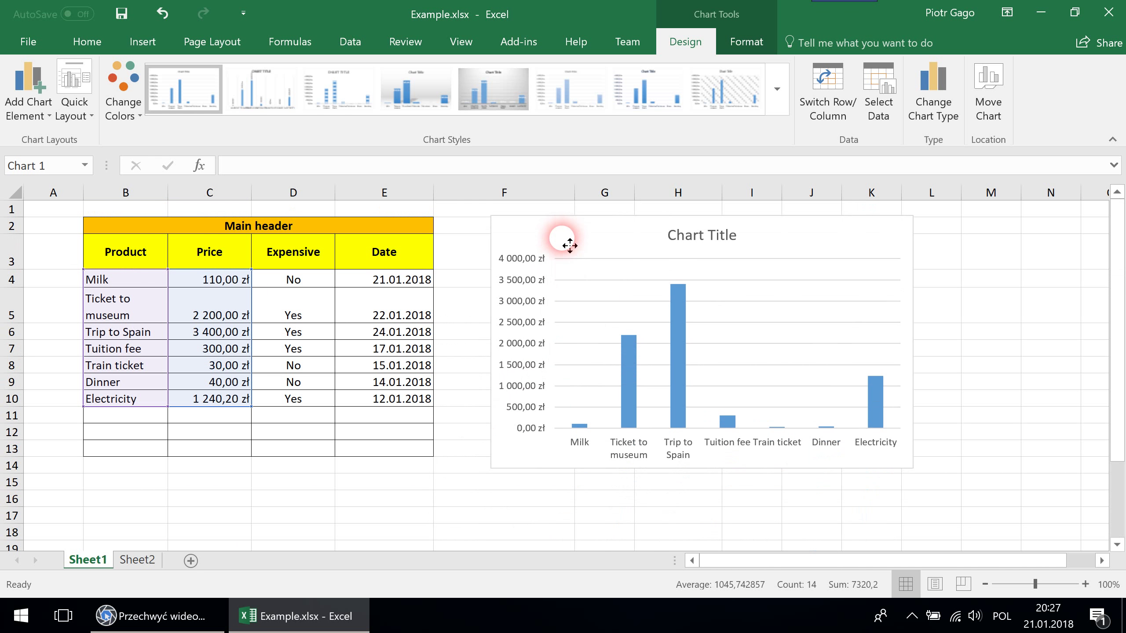
Try prices of 400 and 800 for Tuition fee in cell C7 to test how the chart responds
click(190, 355)
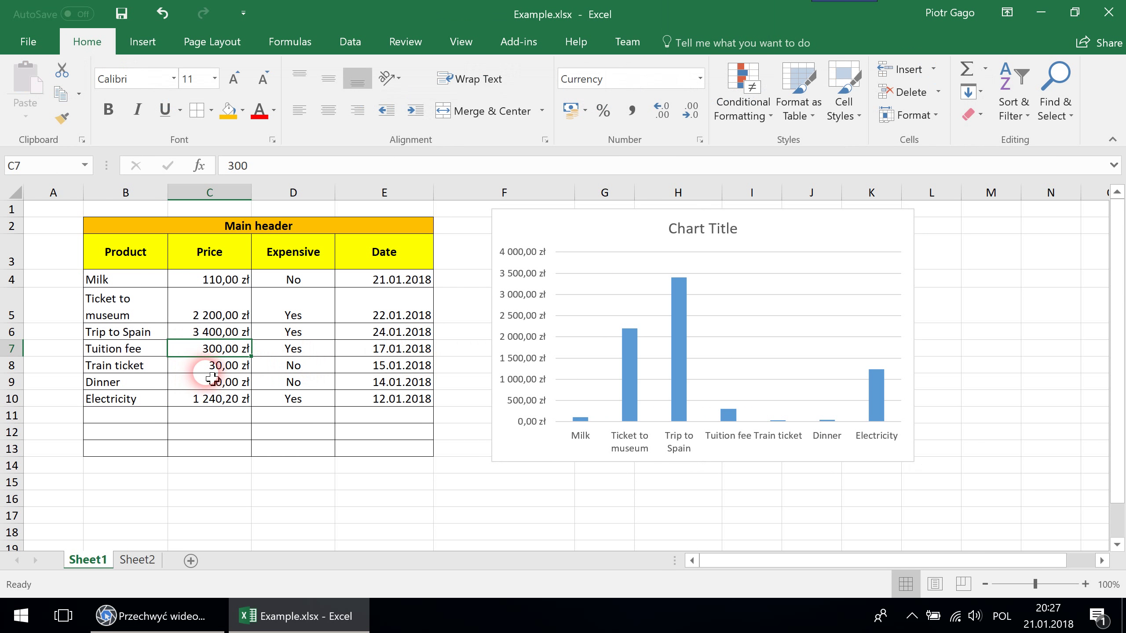
text(400)
key(Return)
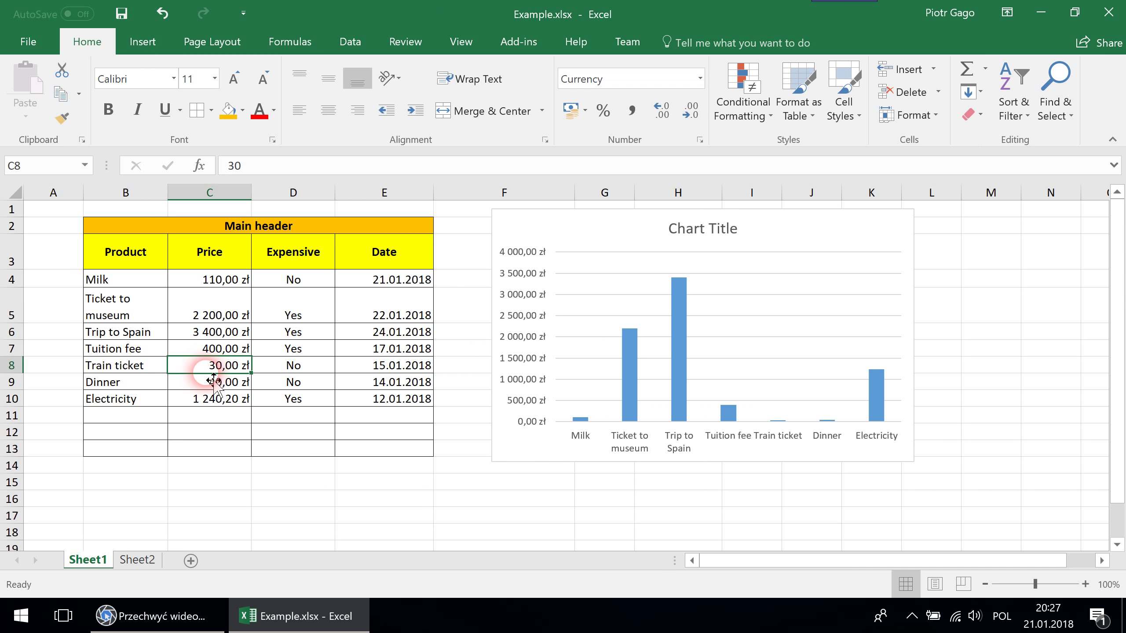
key(Up)
text(800)
key(Return)
key(Up)
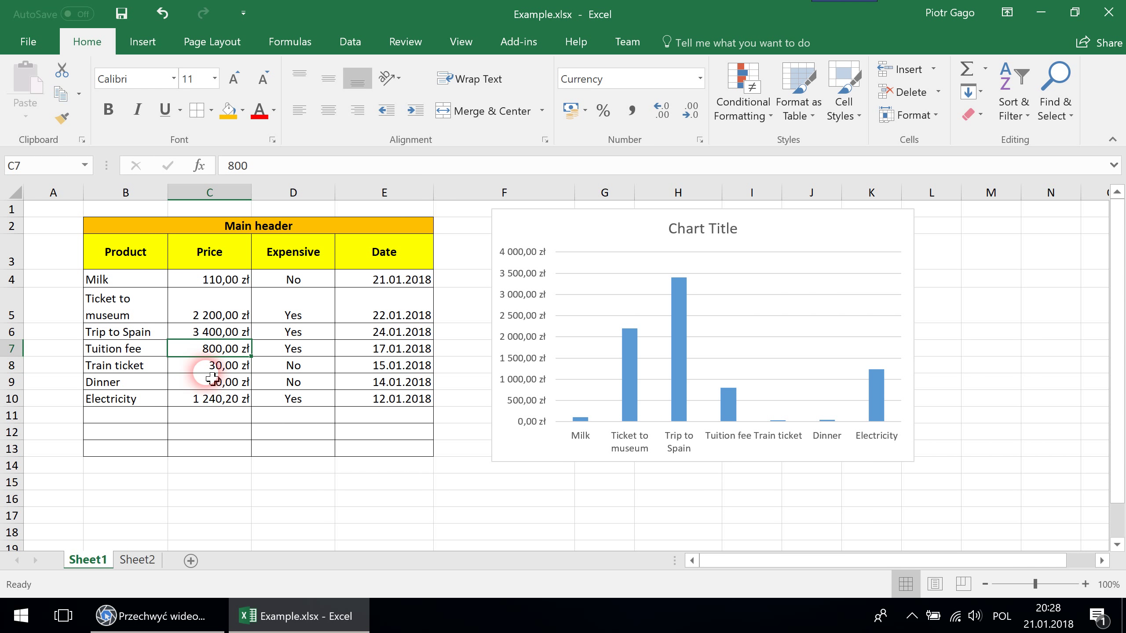
Try a Tuition fee price of 1 200 in C7, and return the cell to 300
text(1 200)
key(Return)
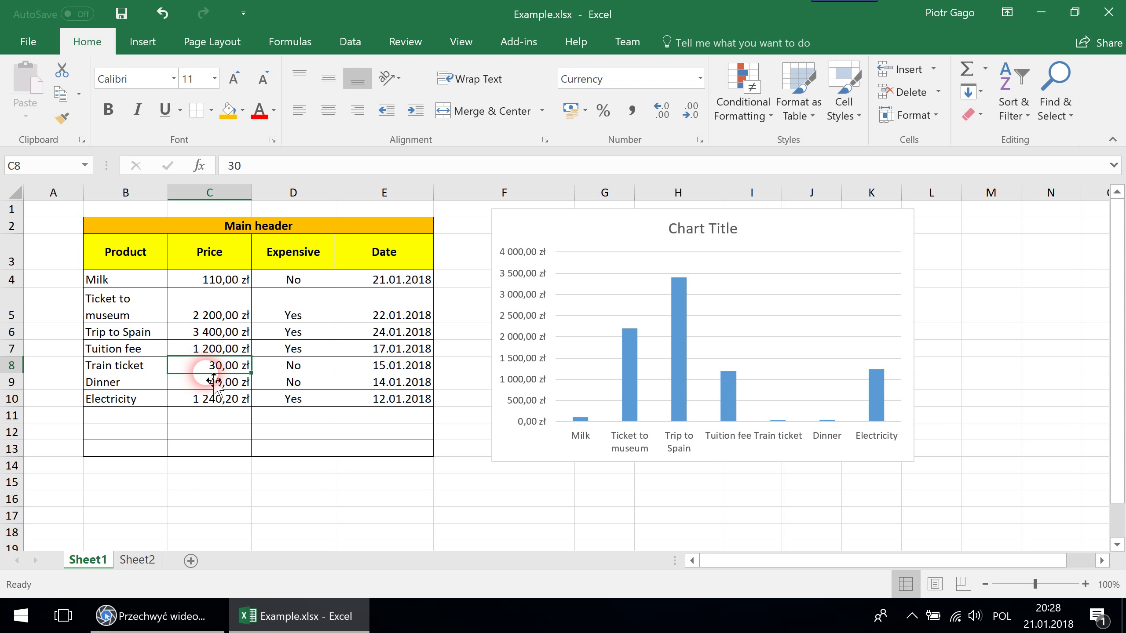
key(Up)
text(8)
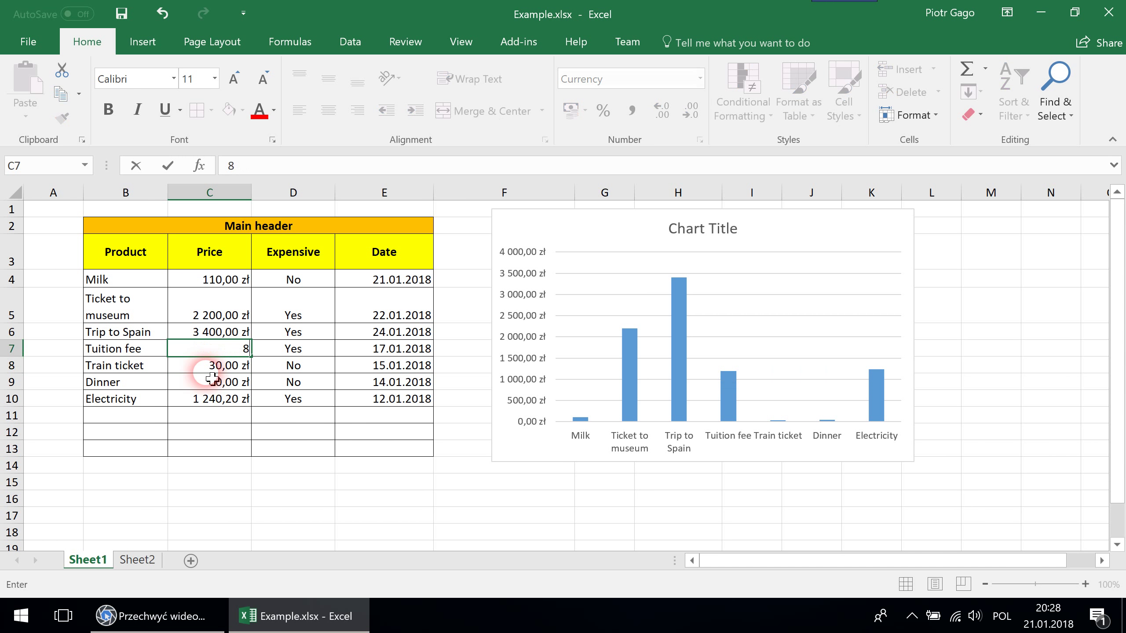
key(Return)
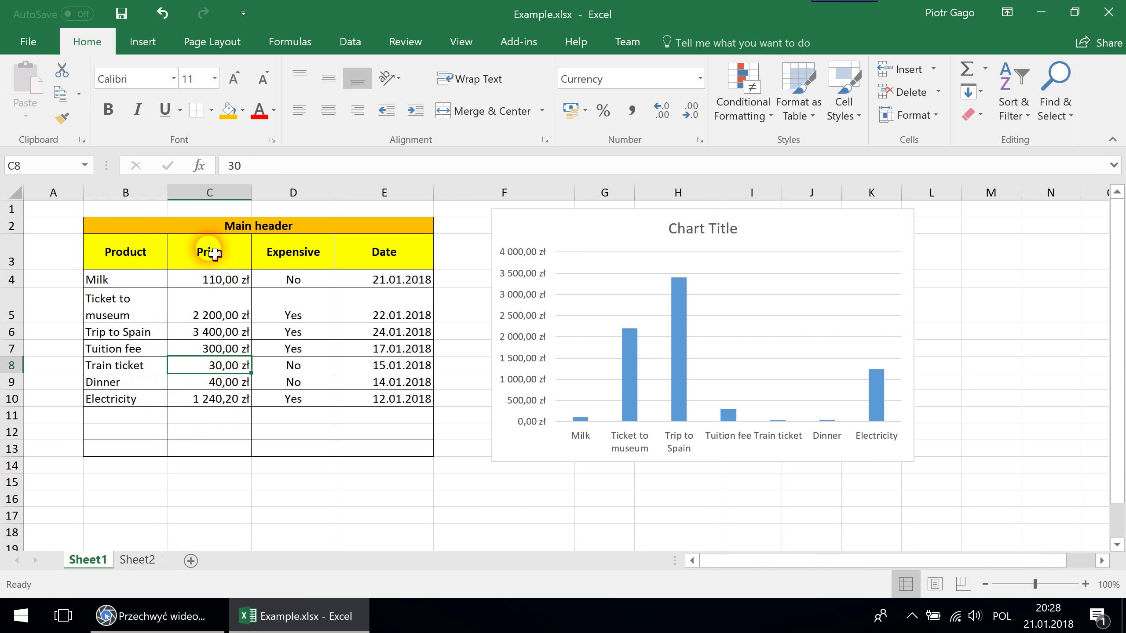
Apply the fourth chart style, with a grey gradient background, wide blue columns and data labels, to the column chart
click(820, 242)
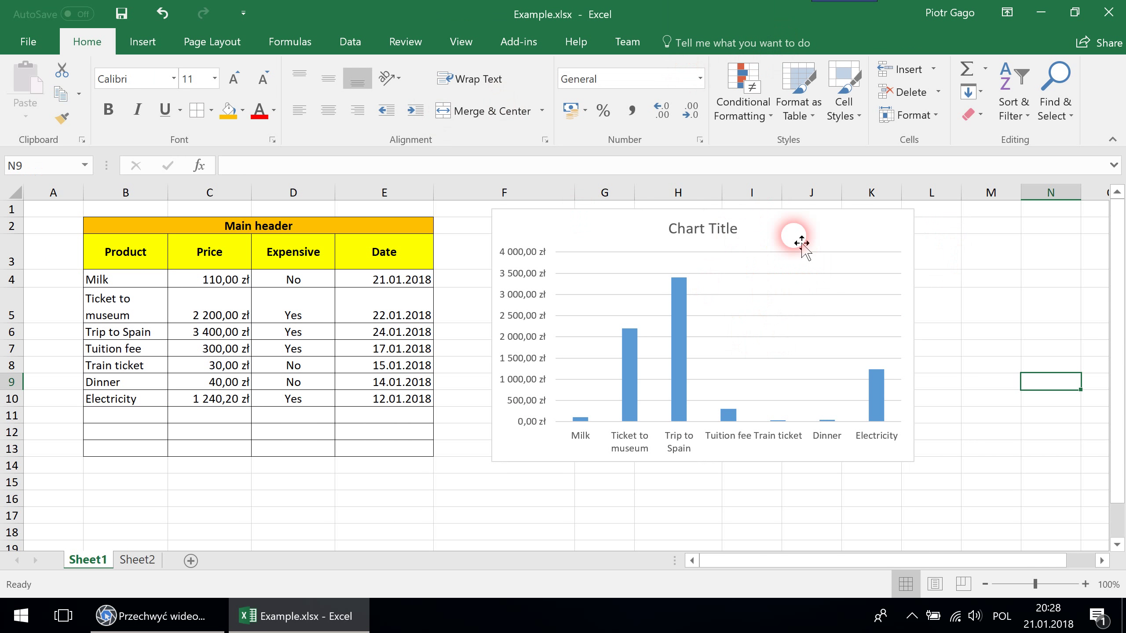
click(801, 243)
click(697, 45)
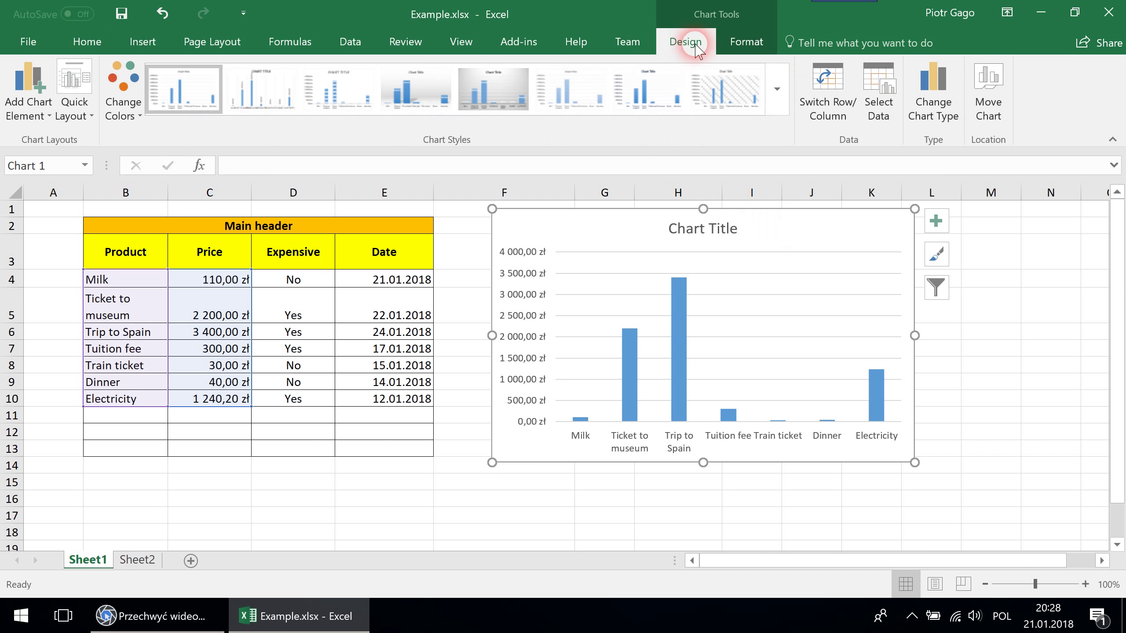
click(515, 73)
click(440, 78)
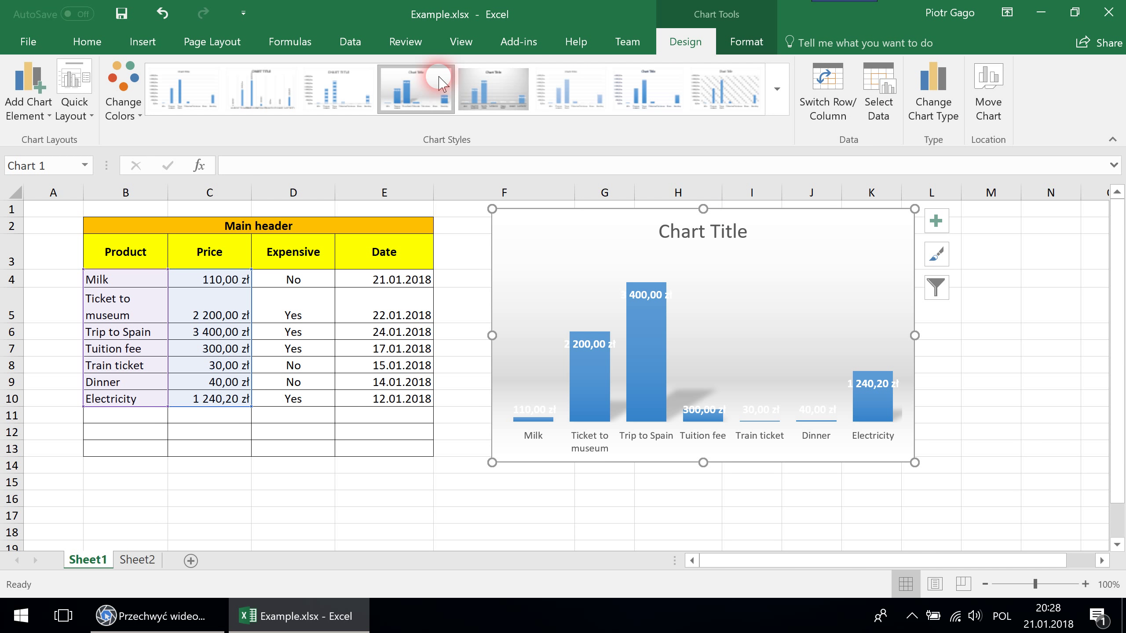
click(744, 42)
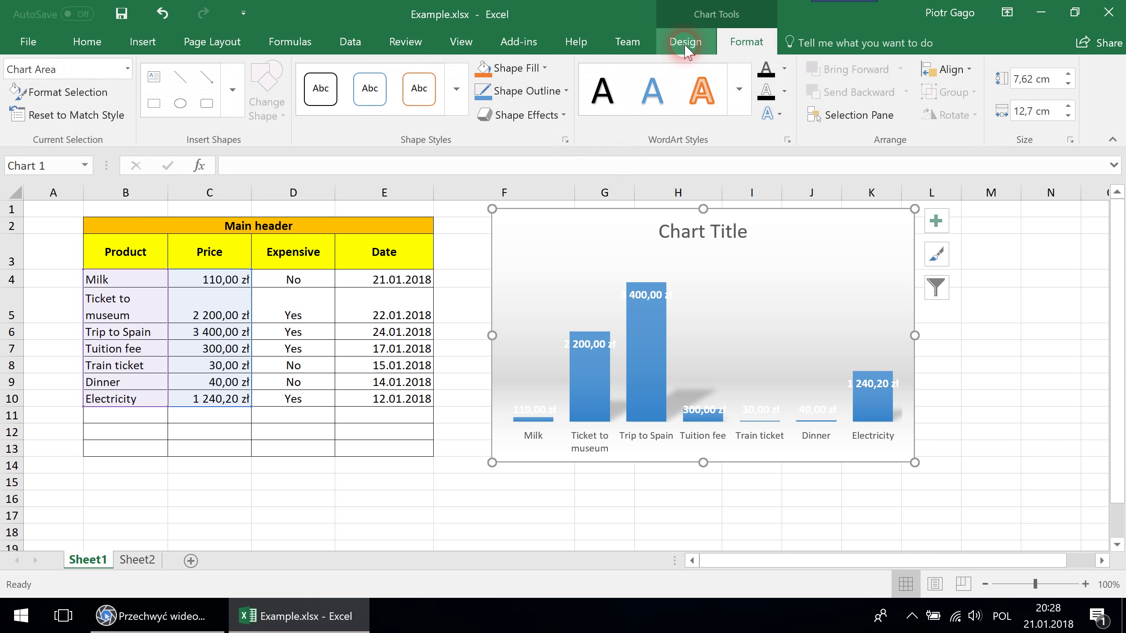
click(686, 44)
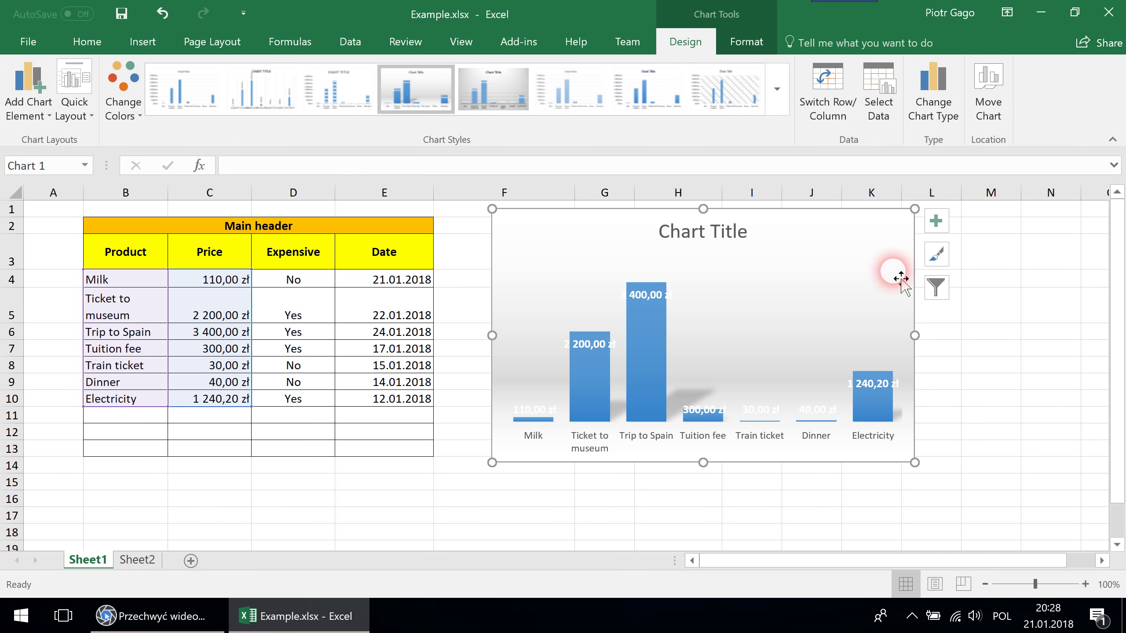
Turn the column chart's Axes element off and on again to add the vertical price axis, and deselect the chart
click(939, 227)
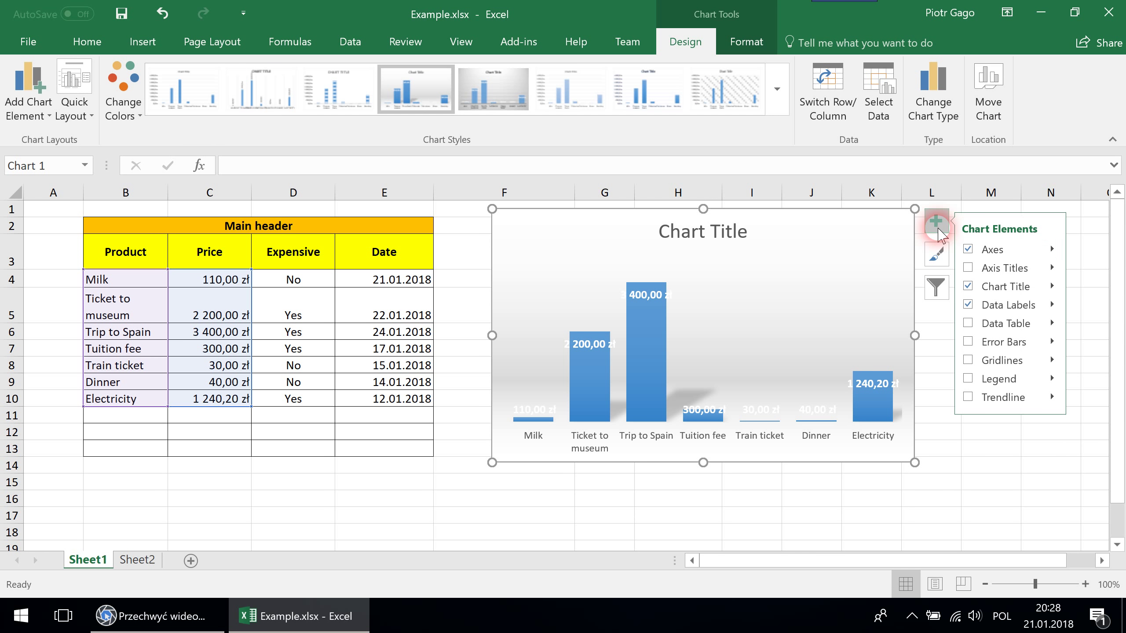
click(967, 250)
click(967, 250)
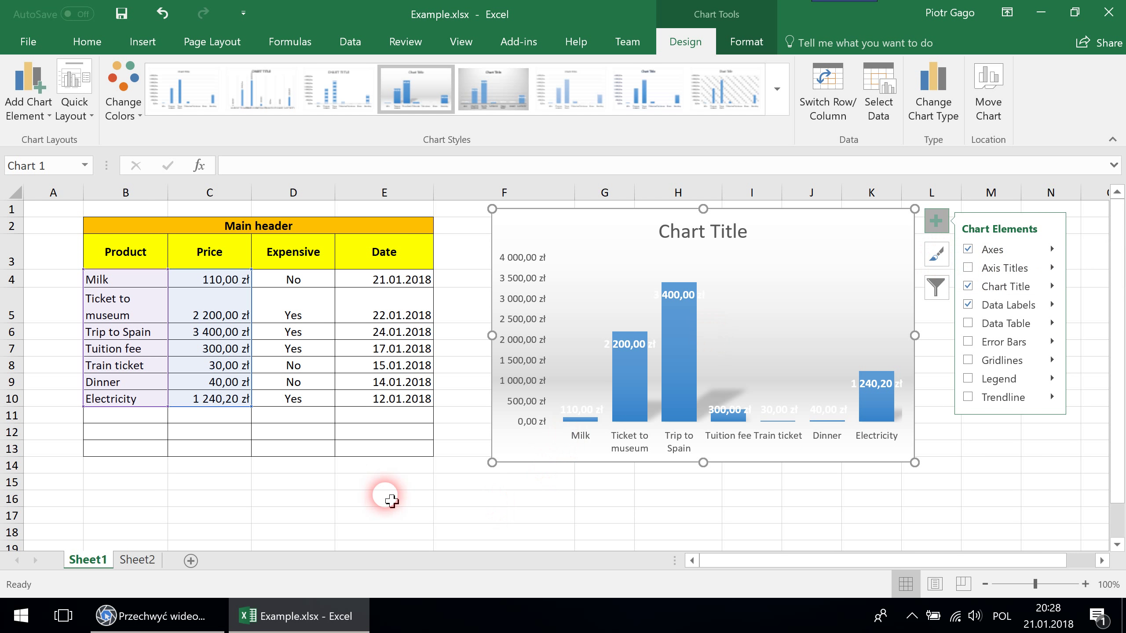
click(297, 467)
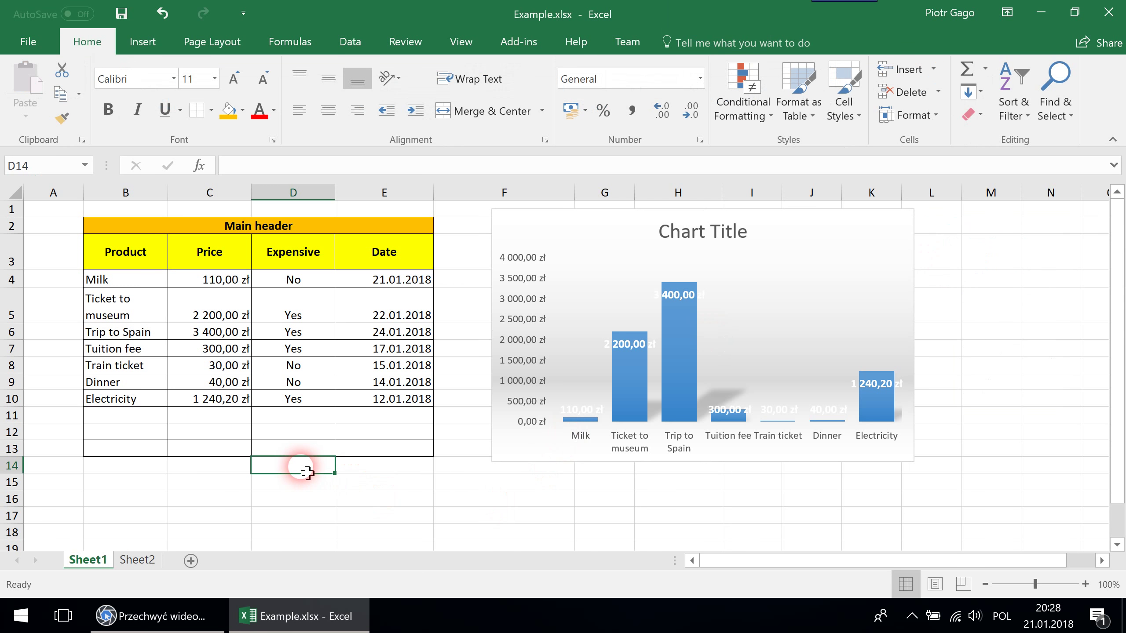
Switch the workbook to Sheet2, minimize Excel, and open Autosalon.csv from the desktop in Notepad++
click(143, 567)
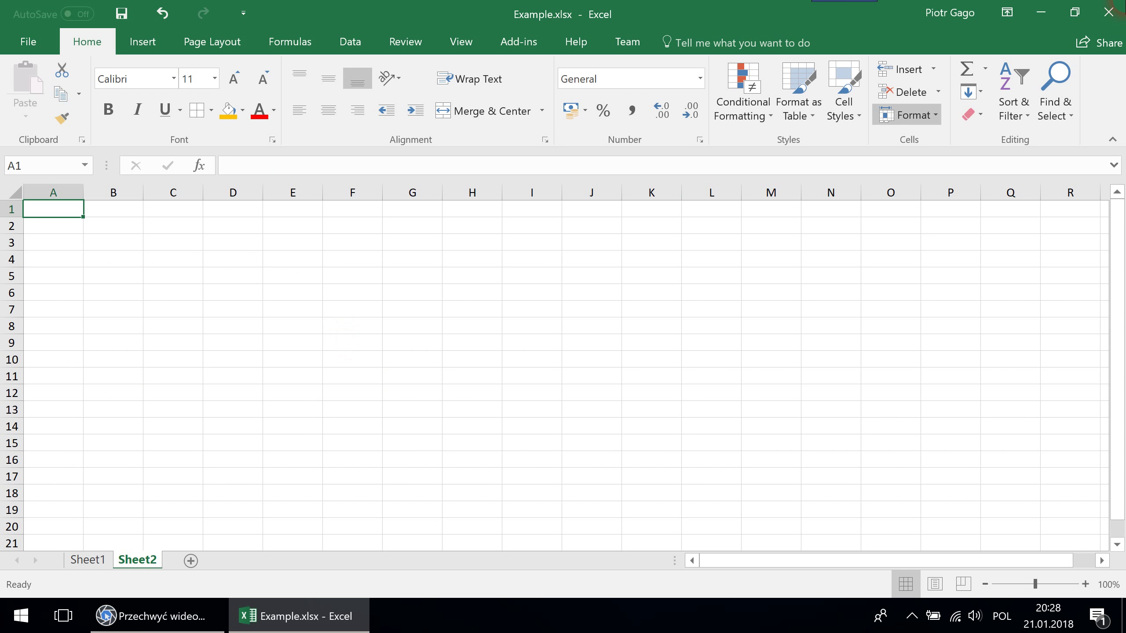
click(1041, 13)
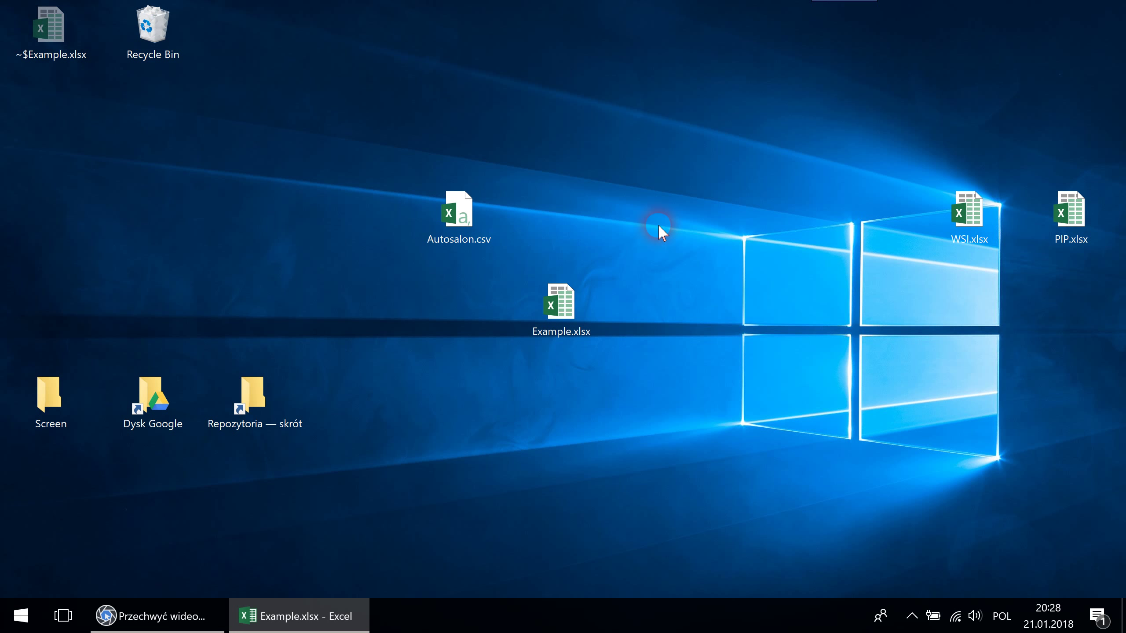
drag(454, 244, 416, 266)
drag(450, 326, 450, 264)
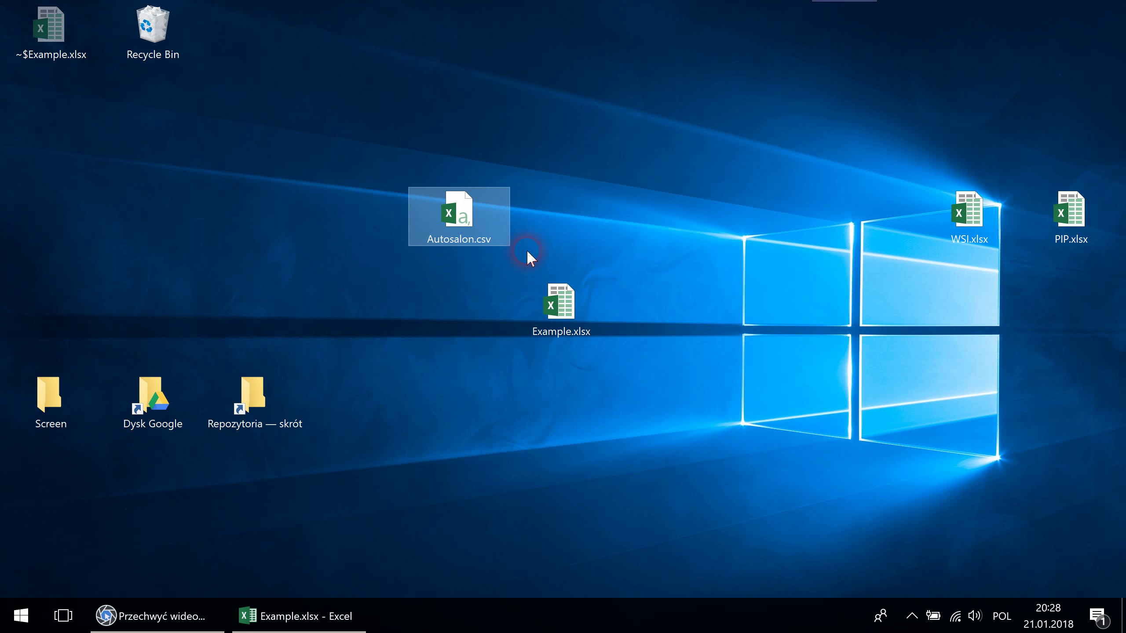
click(459, 209)
right_click(460, 210)
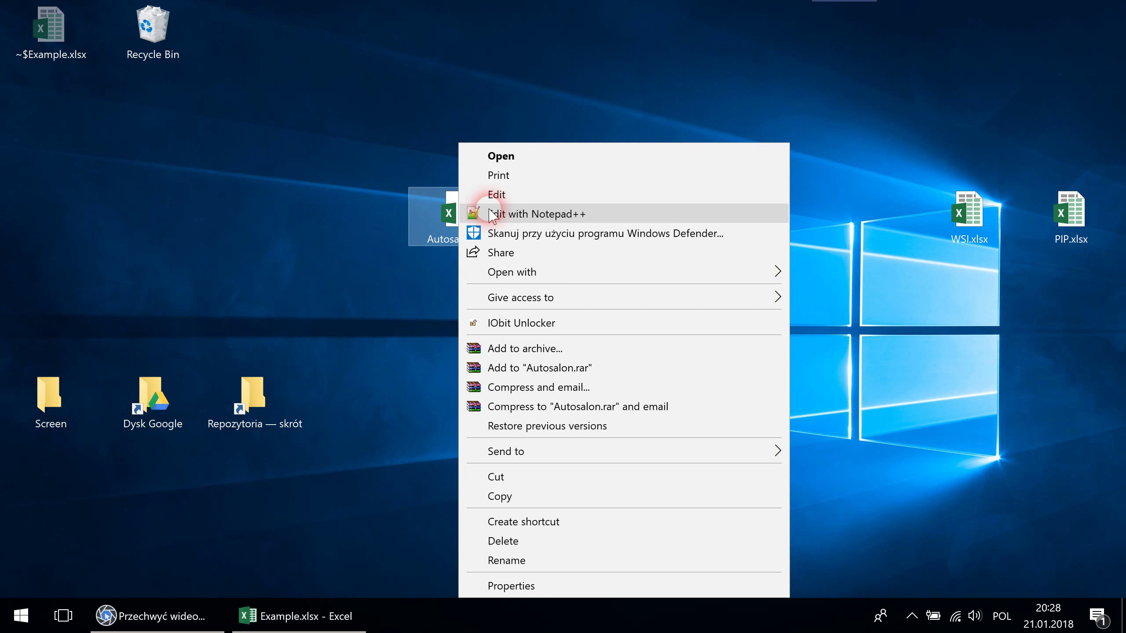
click(492, 216)
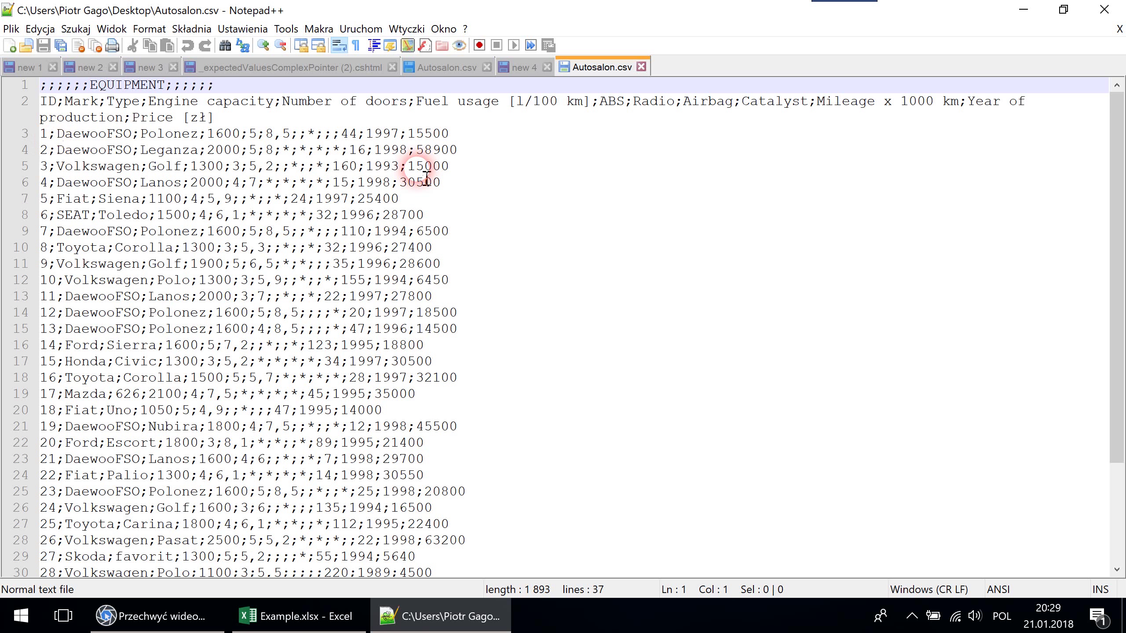
Examine the EQUIPMENT line, the column-name line and the car records in Autosalon.csv
drag(215, 85, 3, 93)
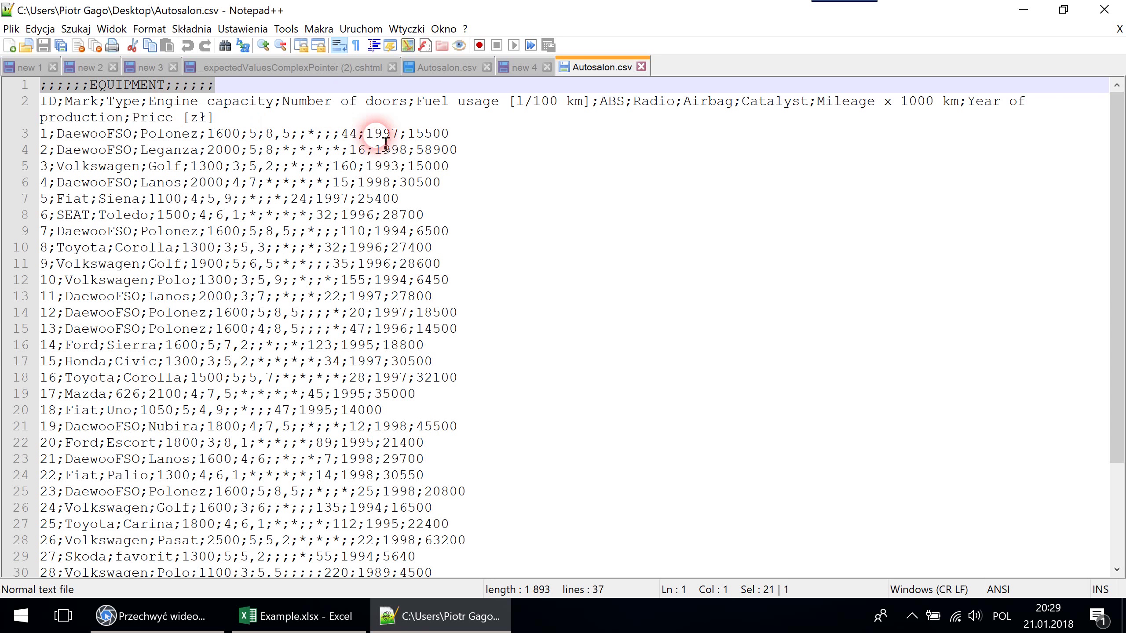
click(10, 118)
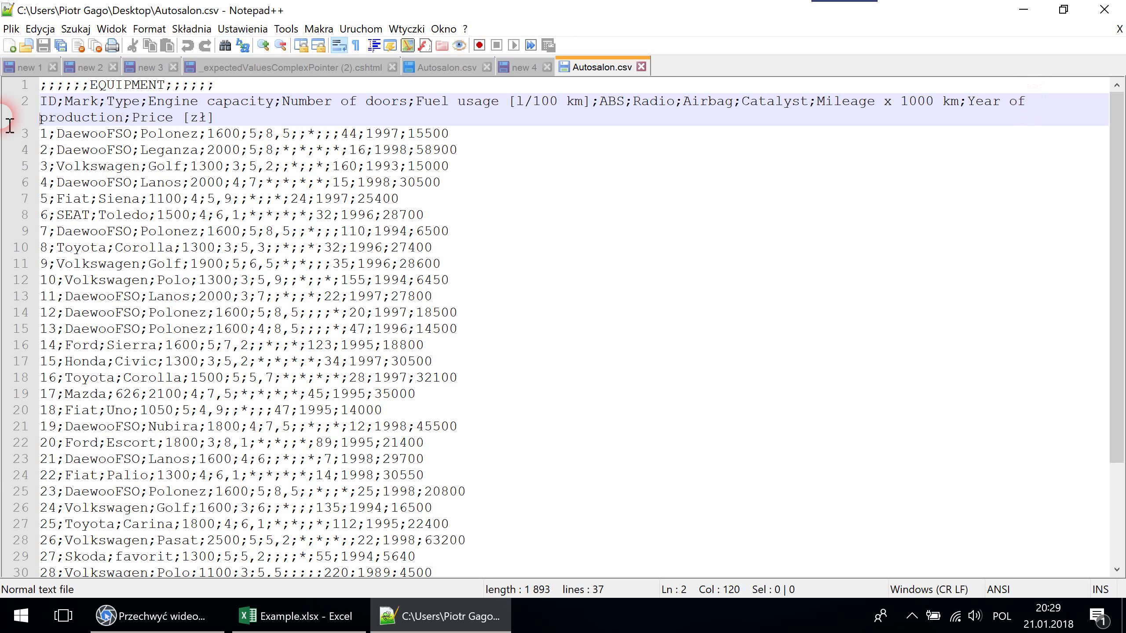
drag(10, 125, 10, 110)
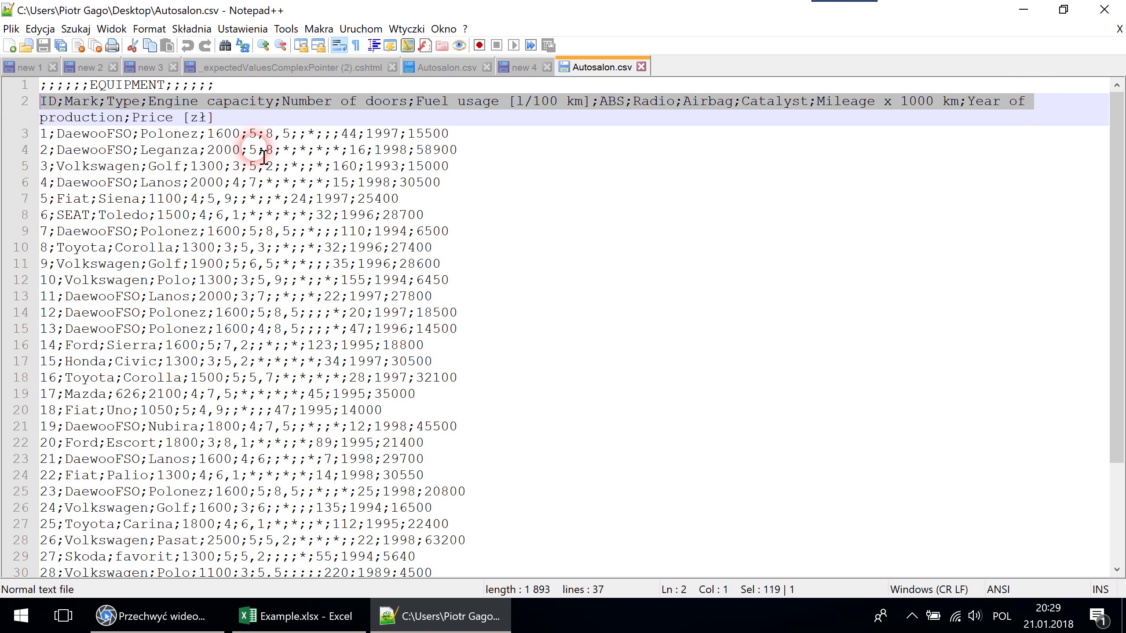
drag(472, 158, 478, 491)
scroll(498, 396, down, 1)
scroll(498, 398, down, 1)
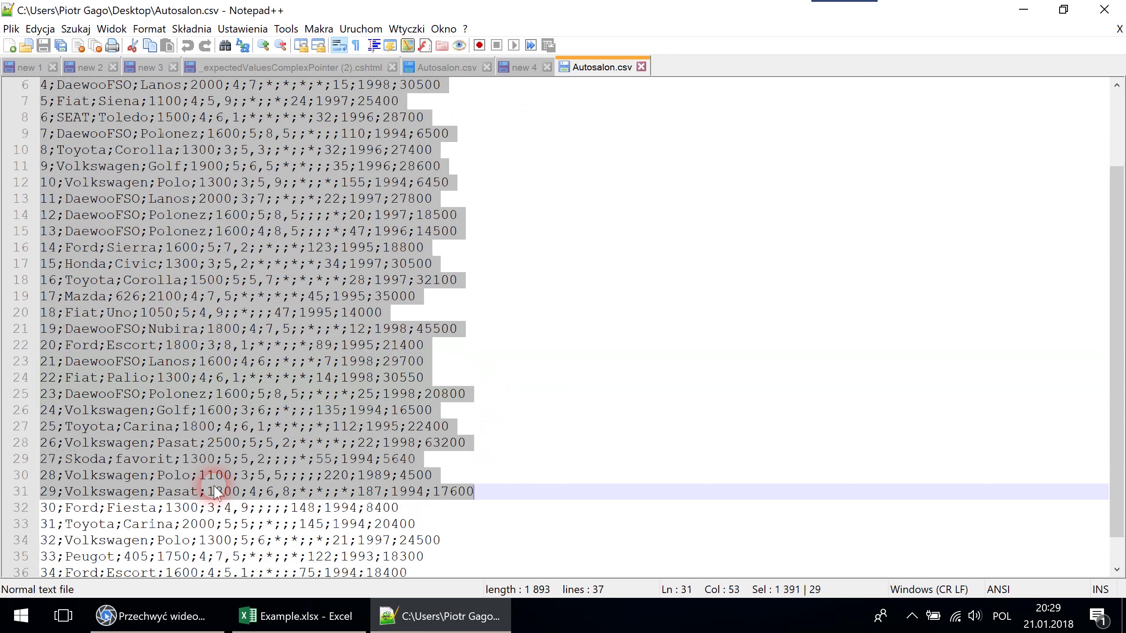
scroll(447, 297, up, 2)
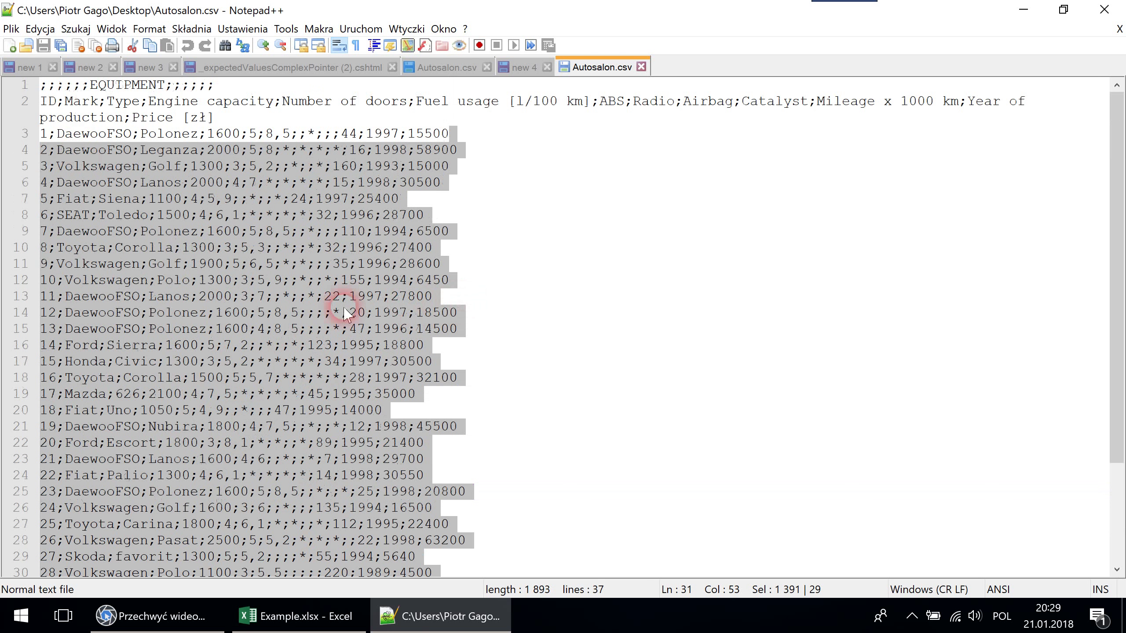
Examine how semicolons separate the values in the car records of Autosalon.csv
click(81, 151)
drag(132, 150, 140, 150)
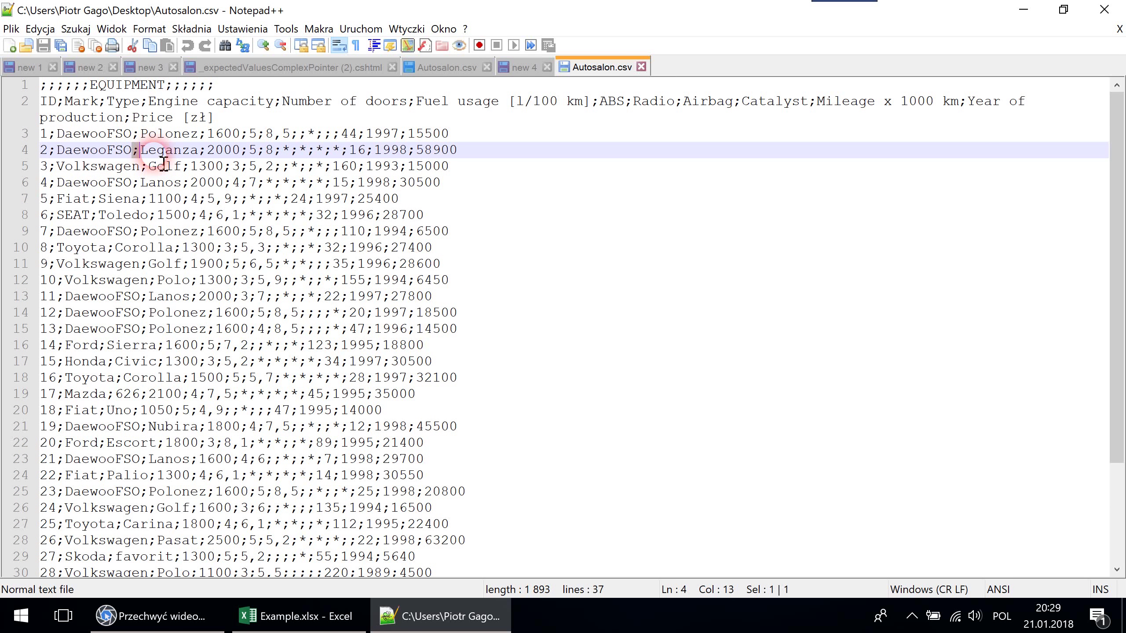
drag(210, 152, 241, 151)
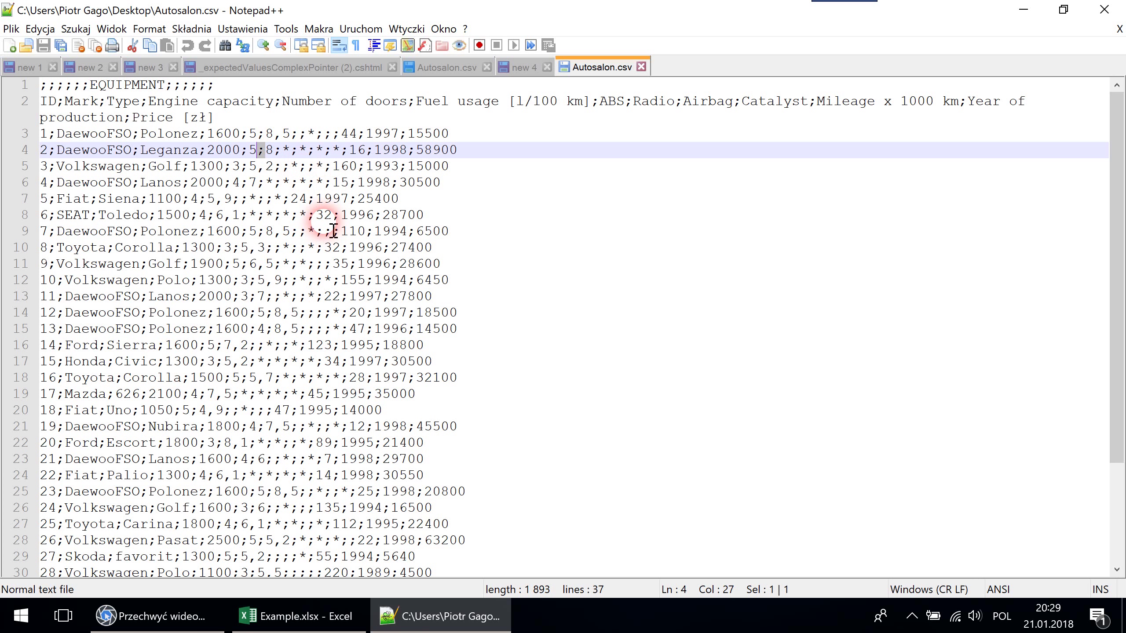
scroll(323, 230, down, 3)
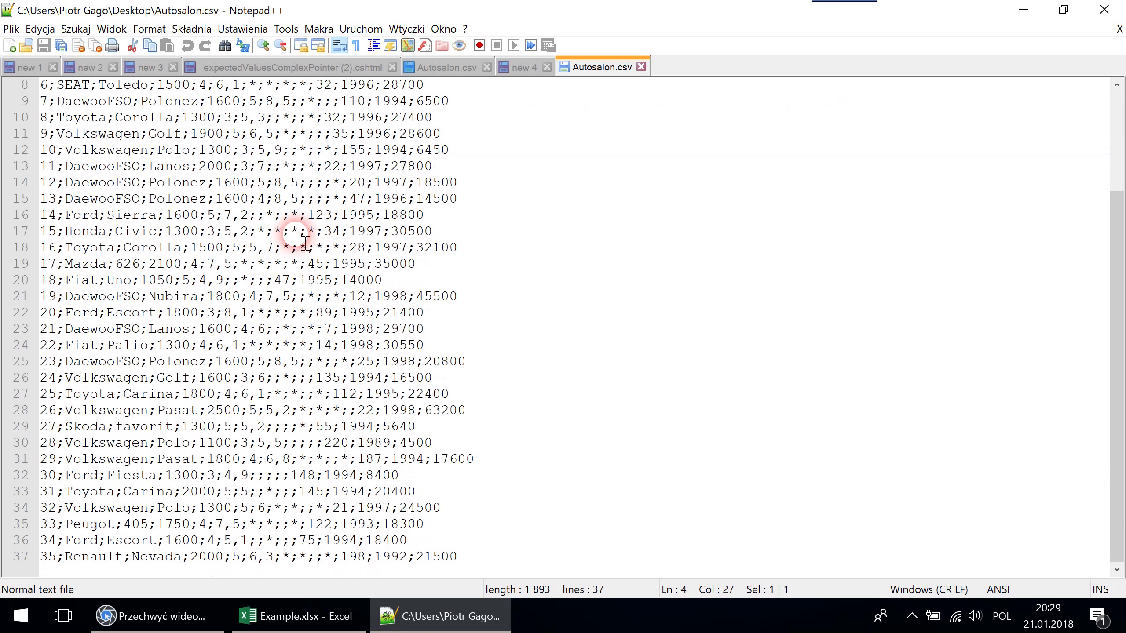
drag(283, 247, 273, 247)
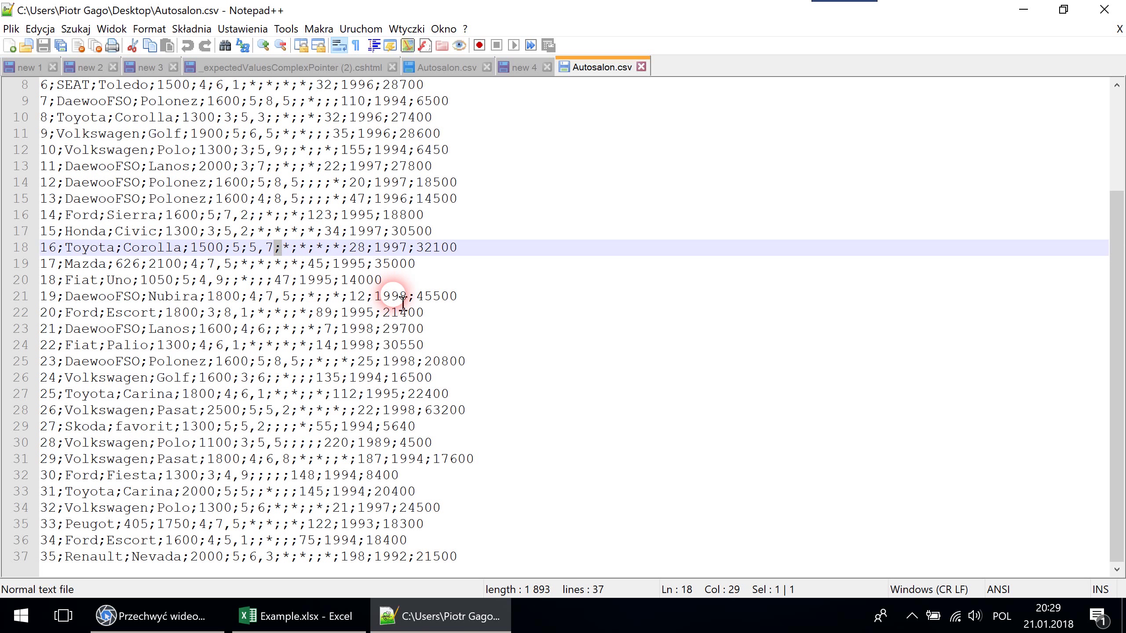
scroll(399, 284, up, 3)
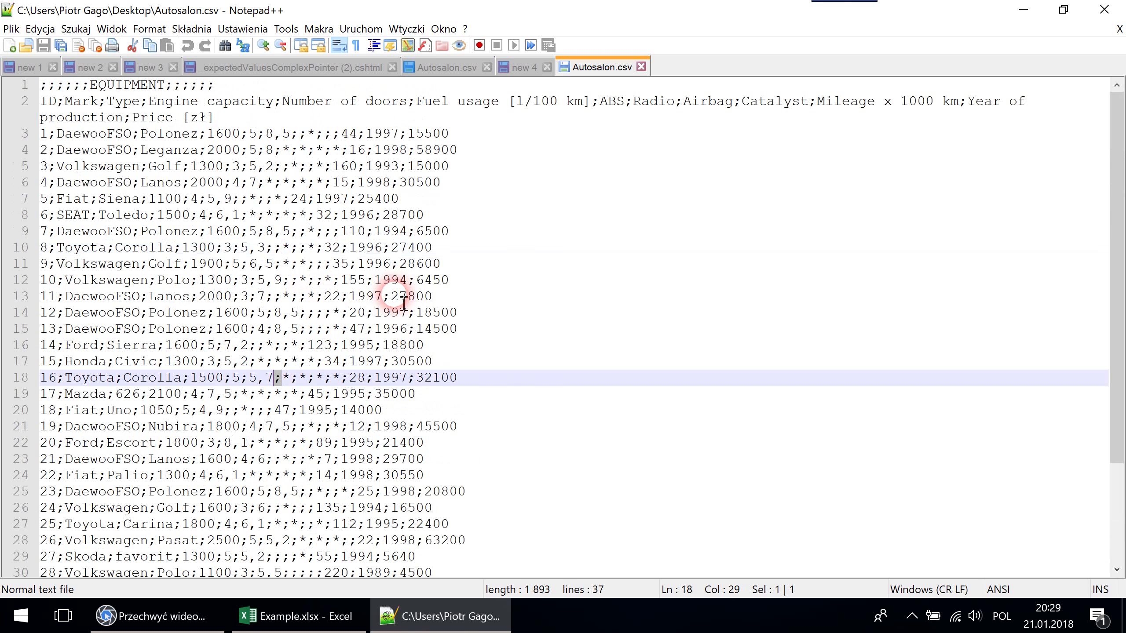
Close Notepad++, return to Example.xlsx in Excel, and open Autosalon.csv from the Desktop in the Text/CSV import preview
click(1116, 6)
click(312, 616)
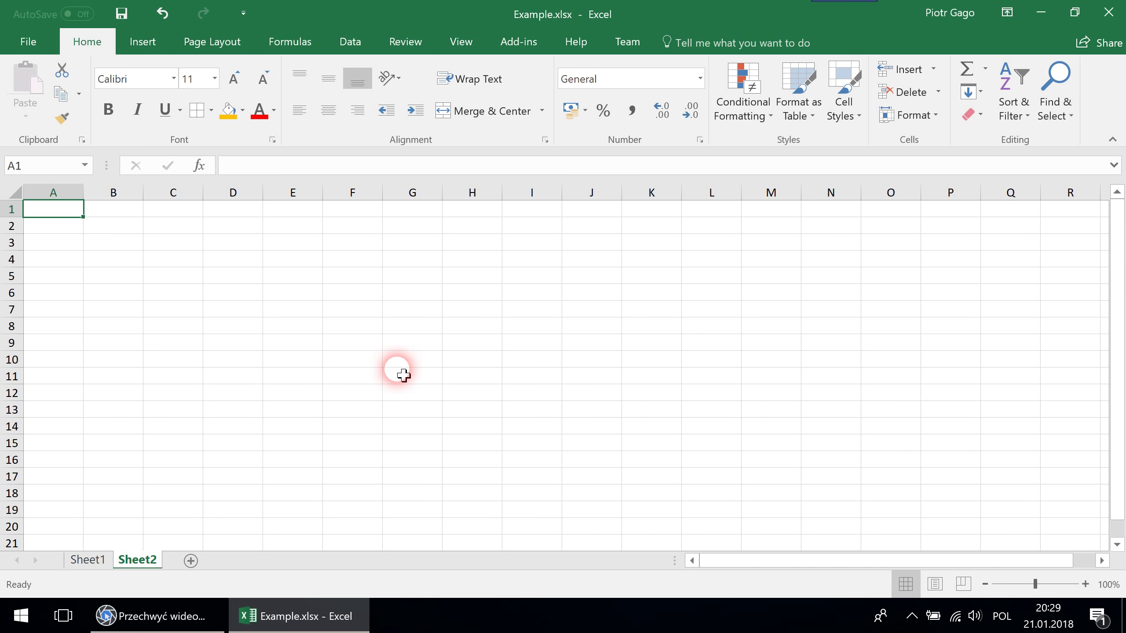
click(350, 42)
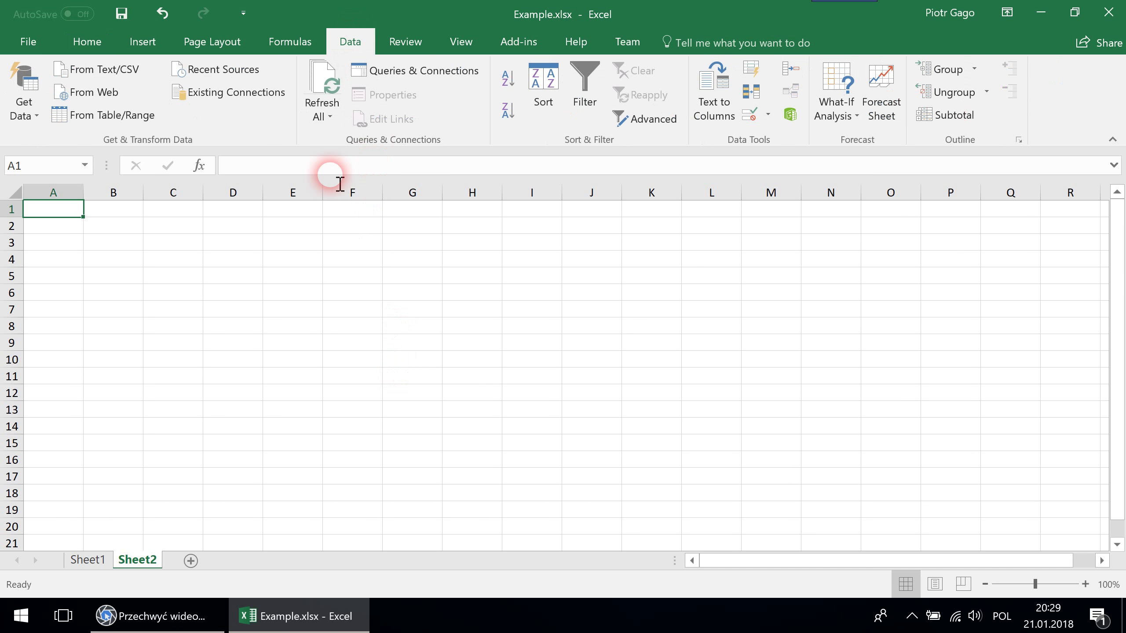
click(120, 75)
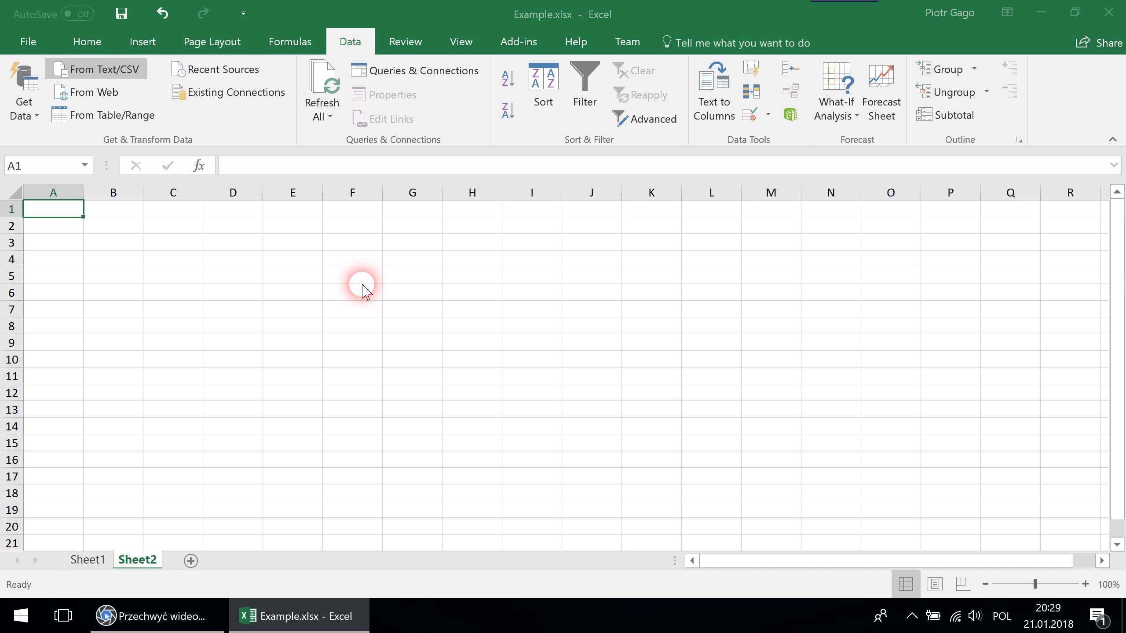
drag(343, 17, 527, 43)
click(294, 169)
click(500, 168)
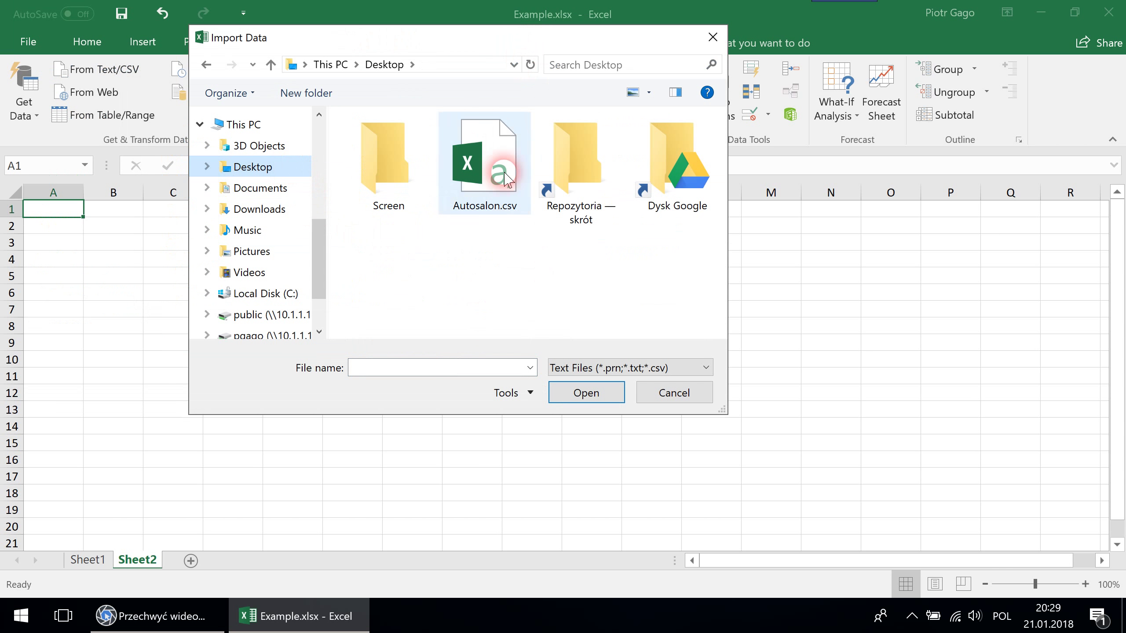
click(611, 384)
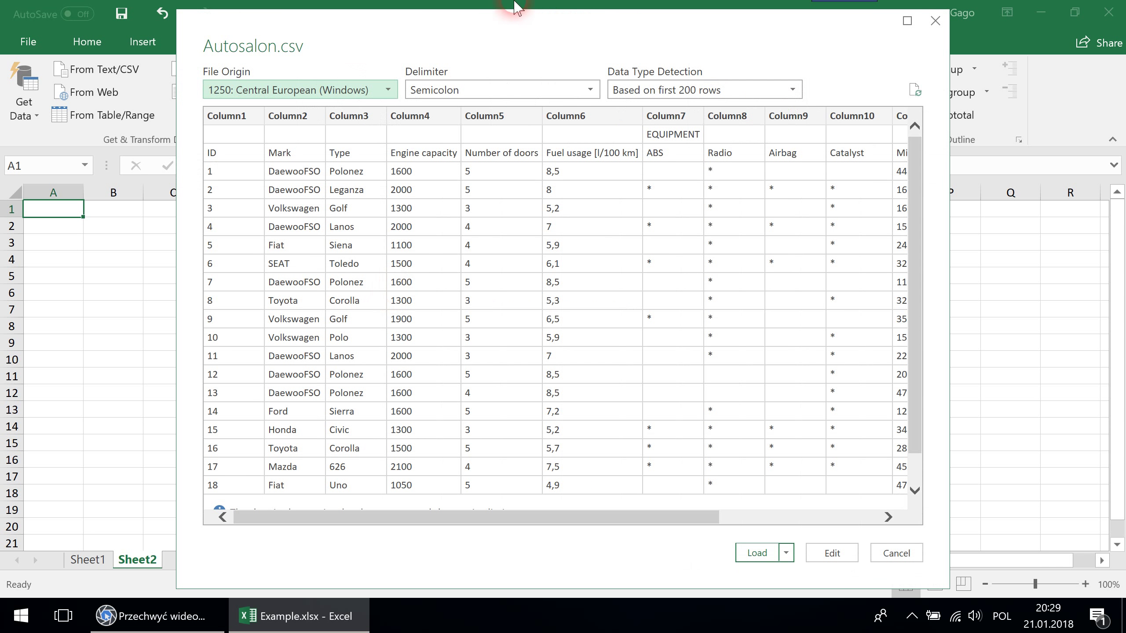
drag(503, 31, 478, 29)
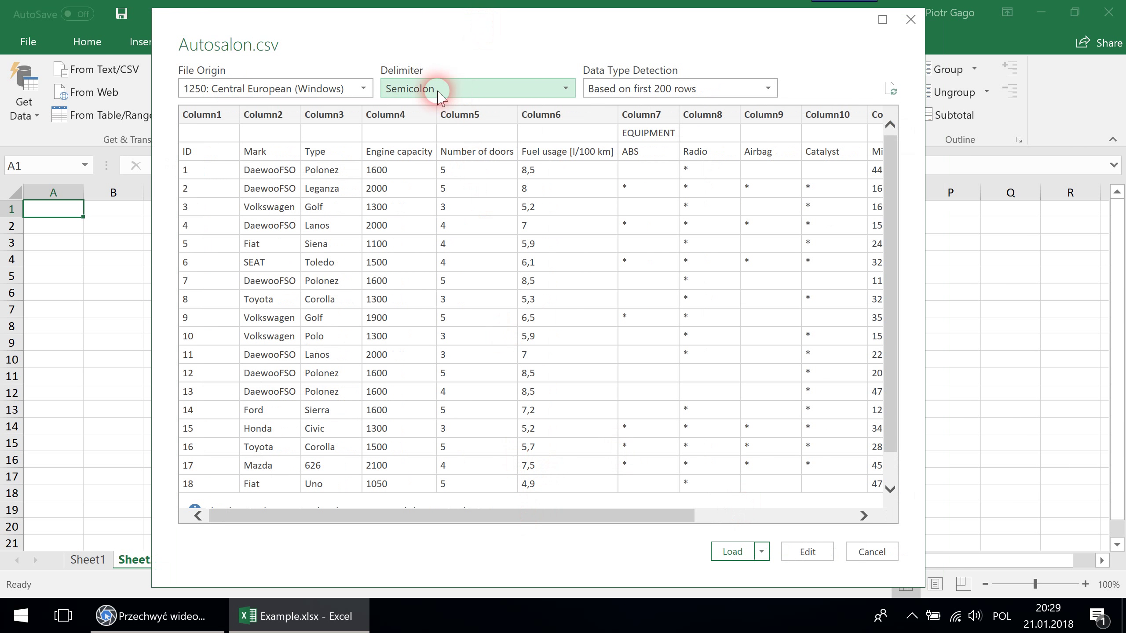
Load Autosalon.csv with the Semicolon delimiter and 1250: Central European (Windows) file origin, and close the list of queries
click(473, 94)
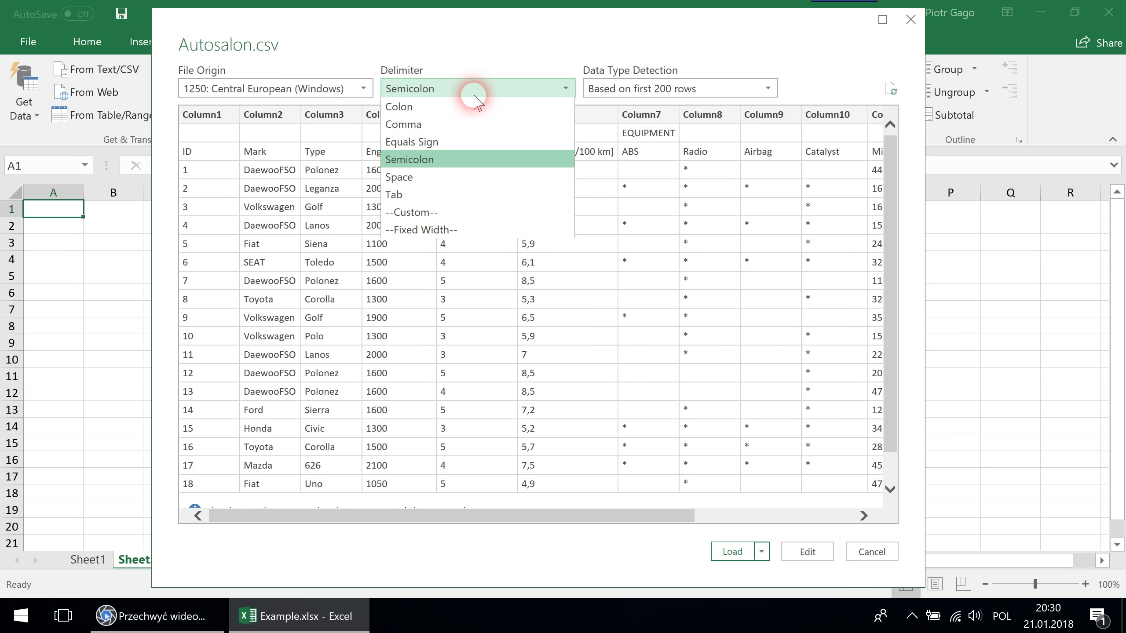
click(474, 94)
drag(620, 516, 521, 290)
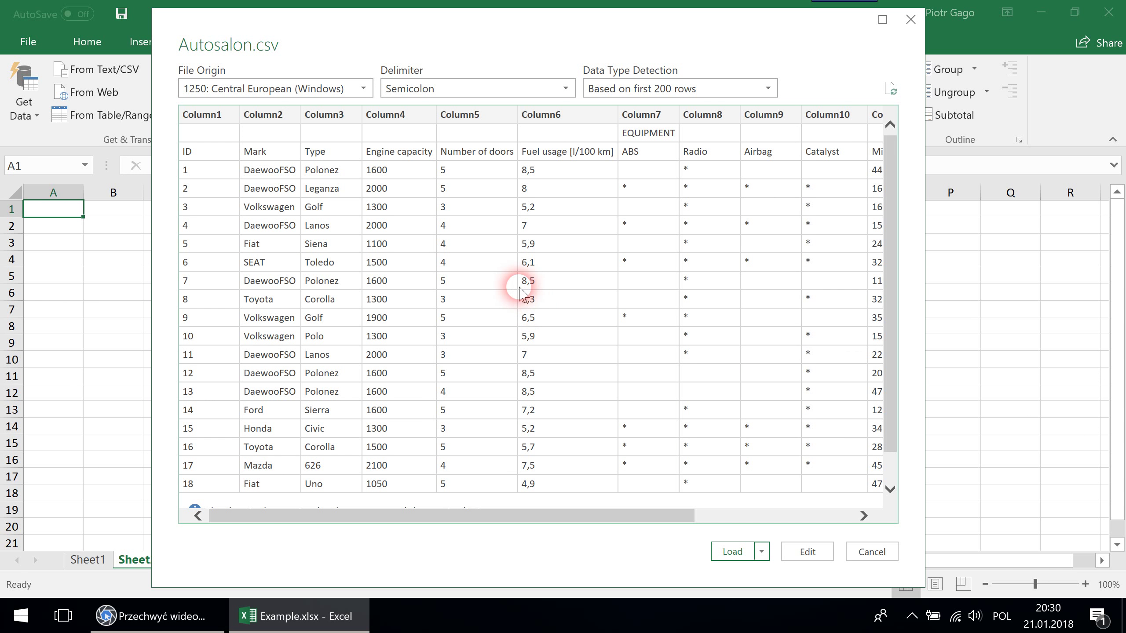
click(295, 91)
click(295, 93)
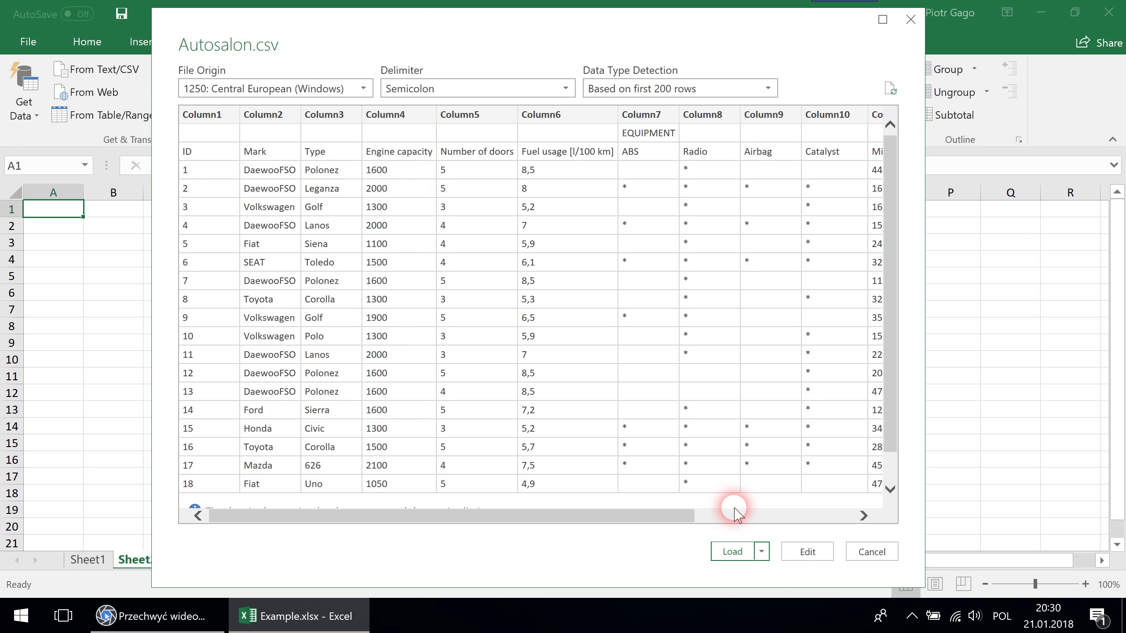
scroll(654, 367, down, 1)
scroll(654, 367, up, 1)
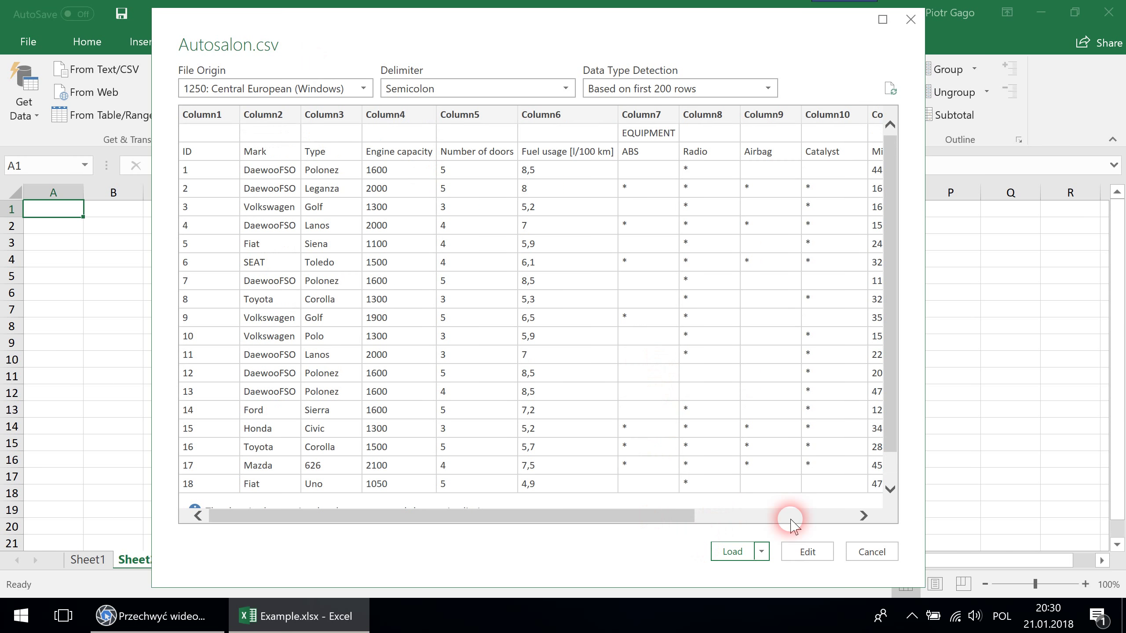
click(731, 551)
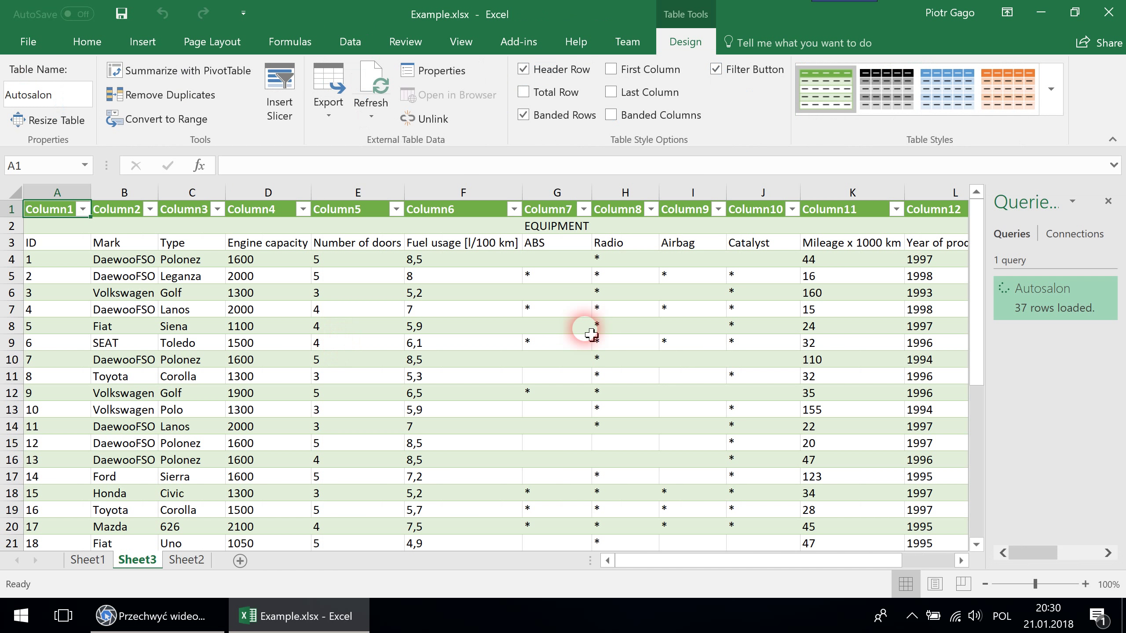
click(1107, 202)
Examine the imported car records on Sheet3 from the first row to the last
scroll(711, 339, down, 6)
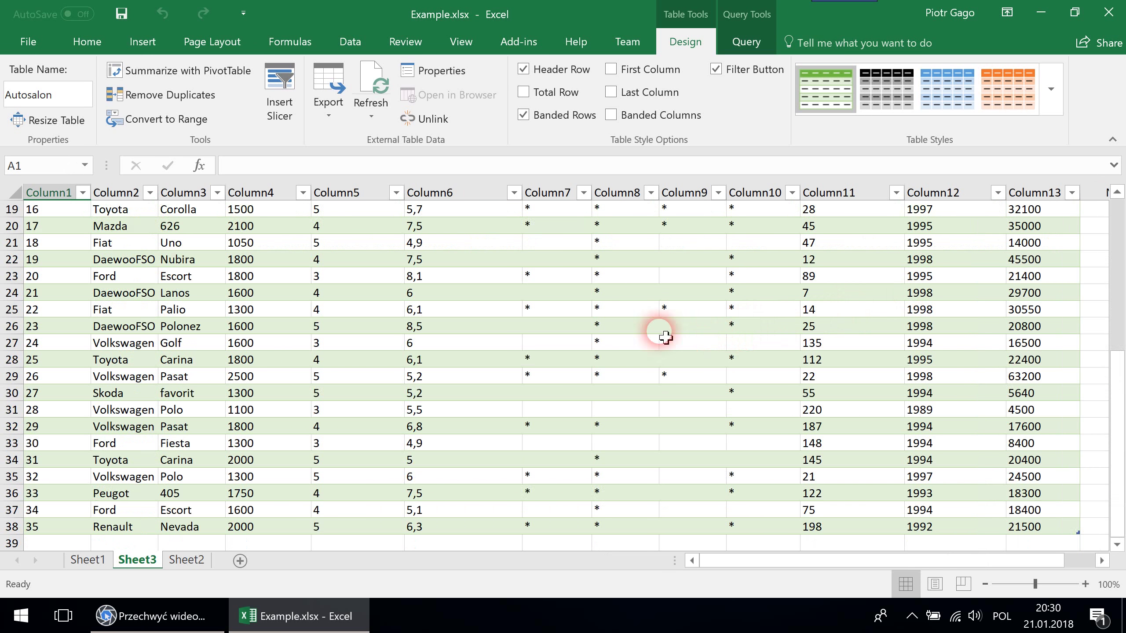
scroll(554, 346, down, 2)
scroll(447, 359, up, 8)
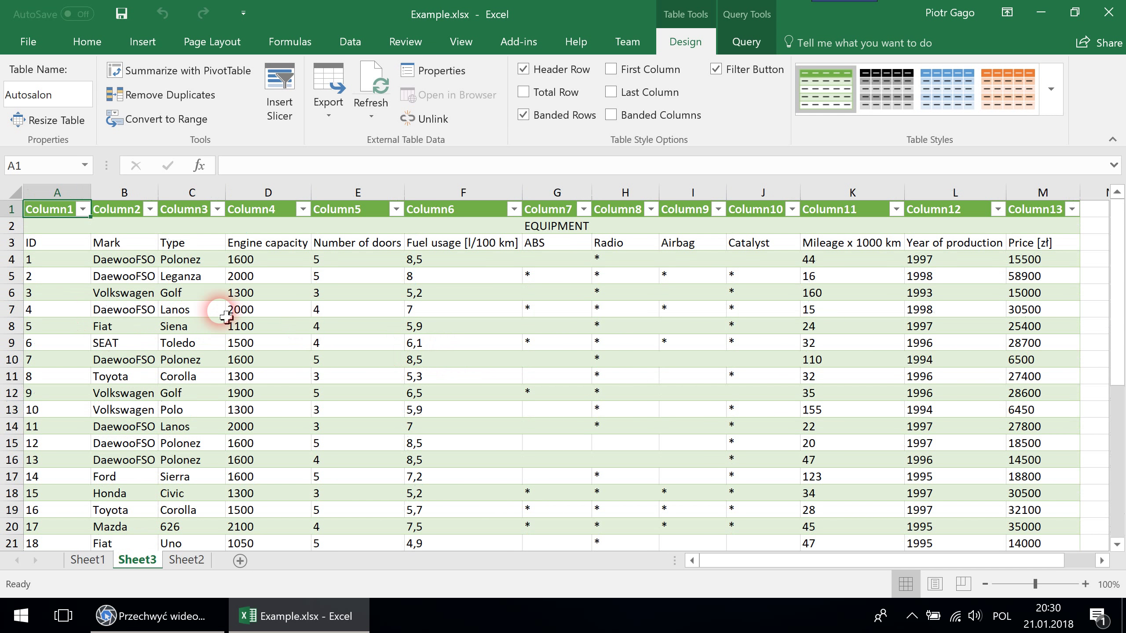
scroll(462, 394, down, 8)
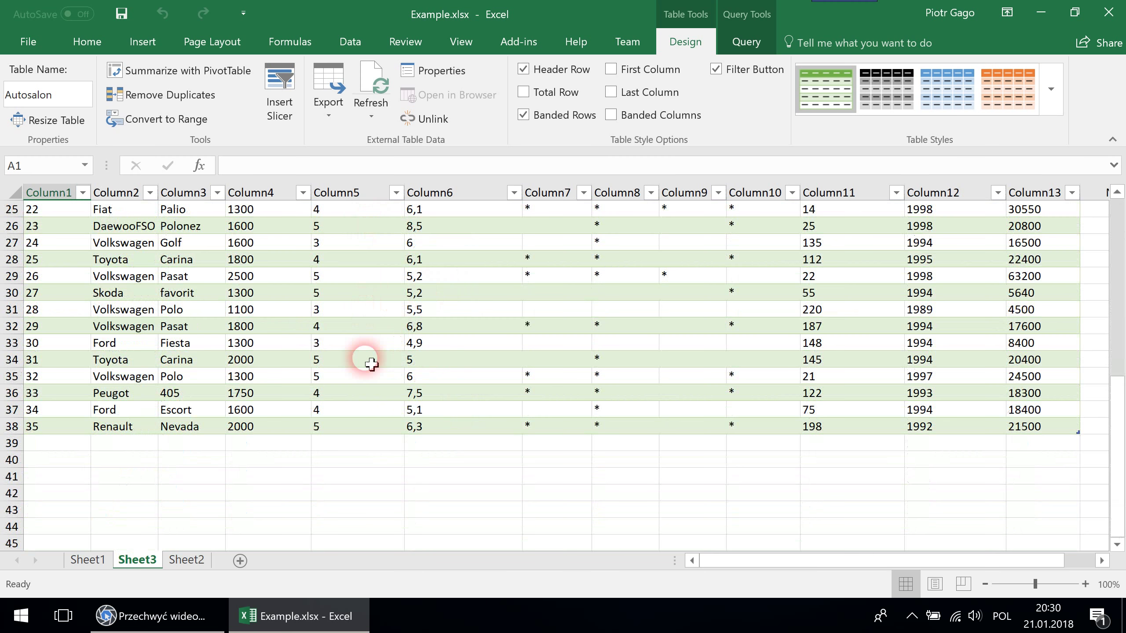
scroll(266, 386, up, 2)
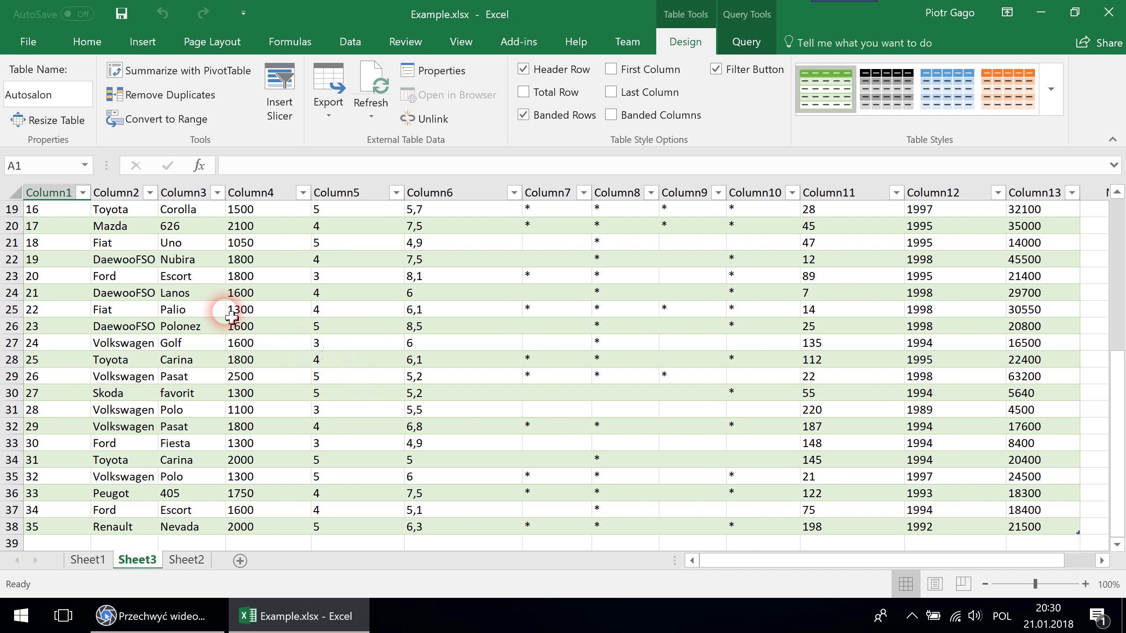
scroll(248, 288, up, 3)
scroll(311, 302, down, 3)
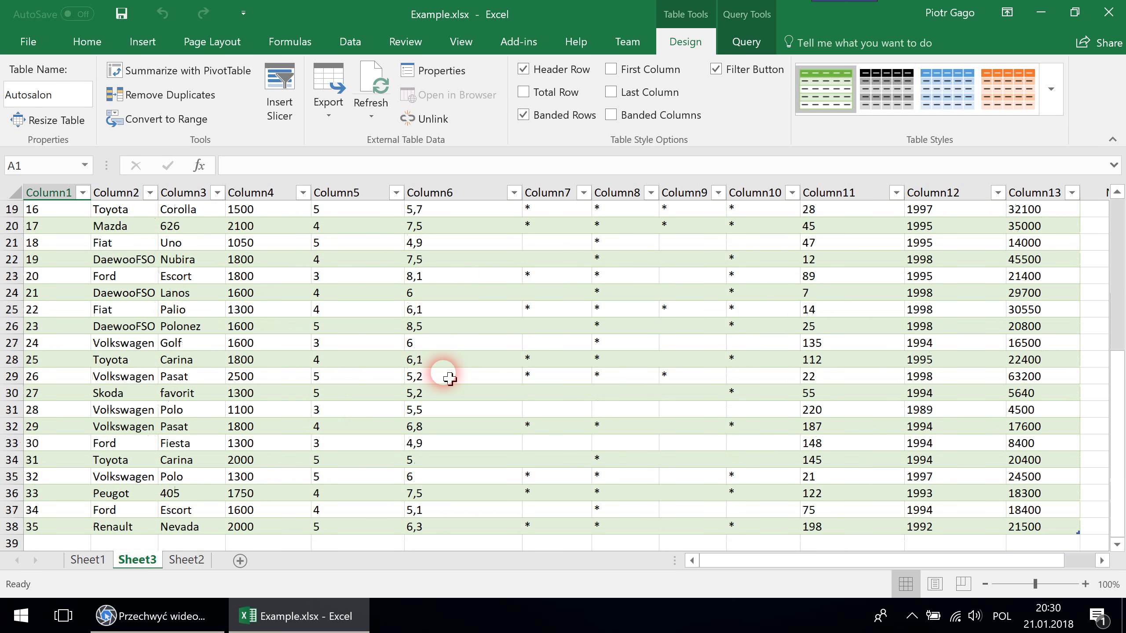
scroll(443, 375, down, 1)
scroll(443, 372, up, 7)
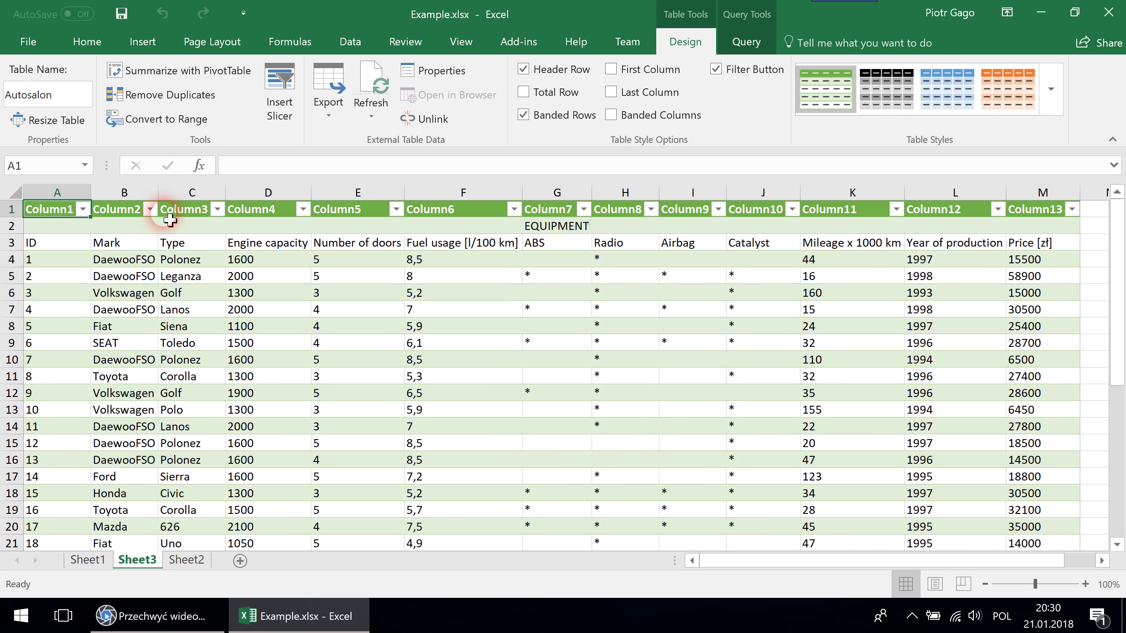
Examine the filter options of Column1 and the real column names from ID to Price [zł] in row 3
click(150, 209)
click(83, 209)
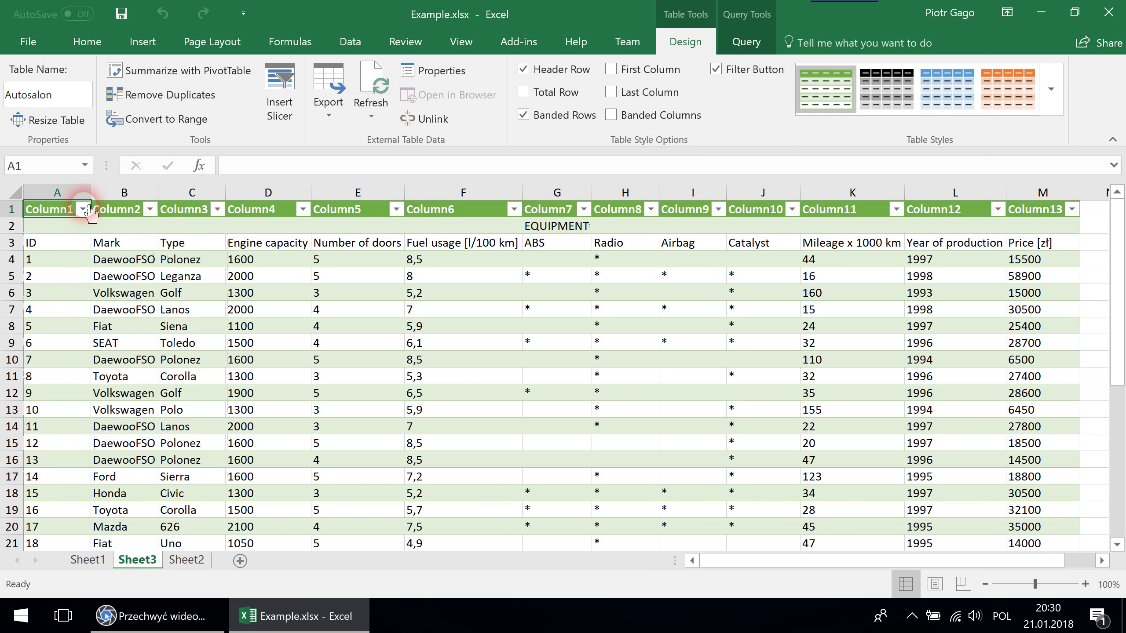
click(83, 209)
click(98, 351)
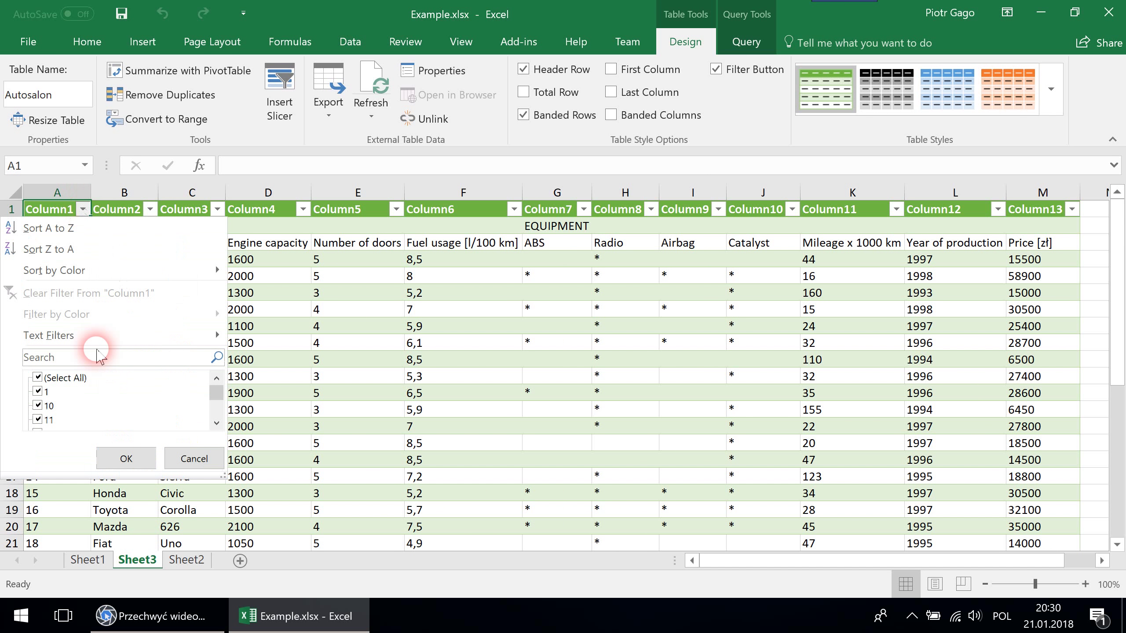
click(89, 222)
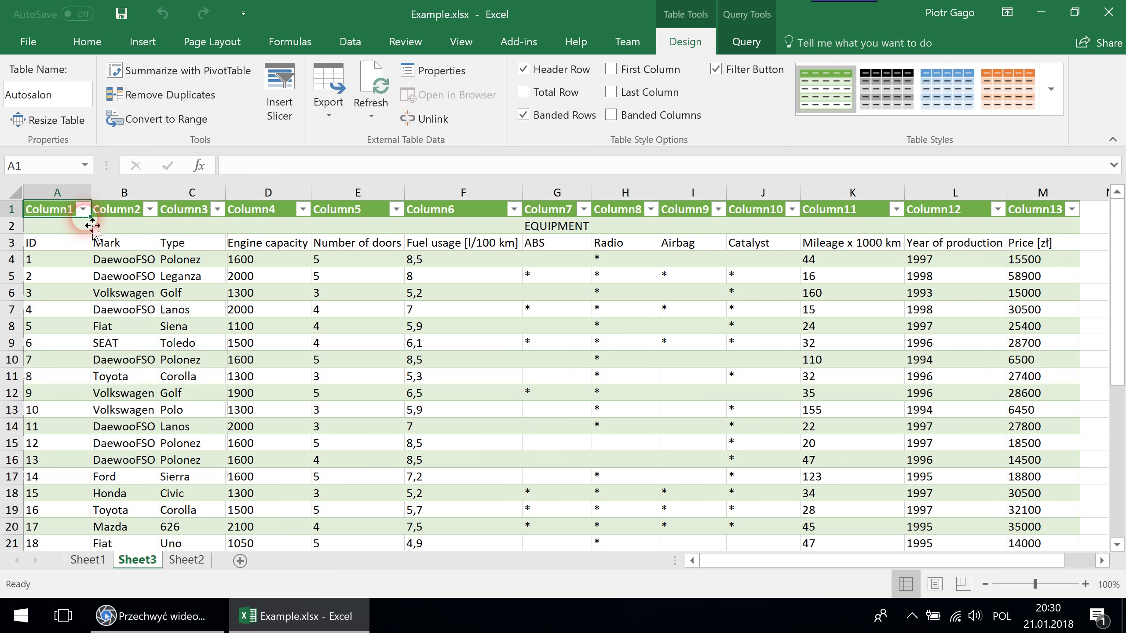
click(102, 224)
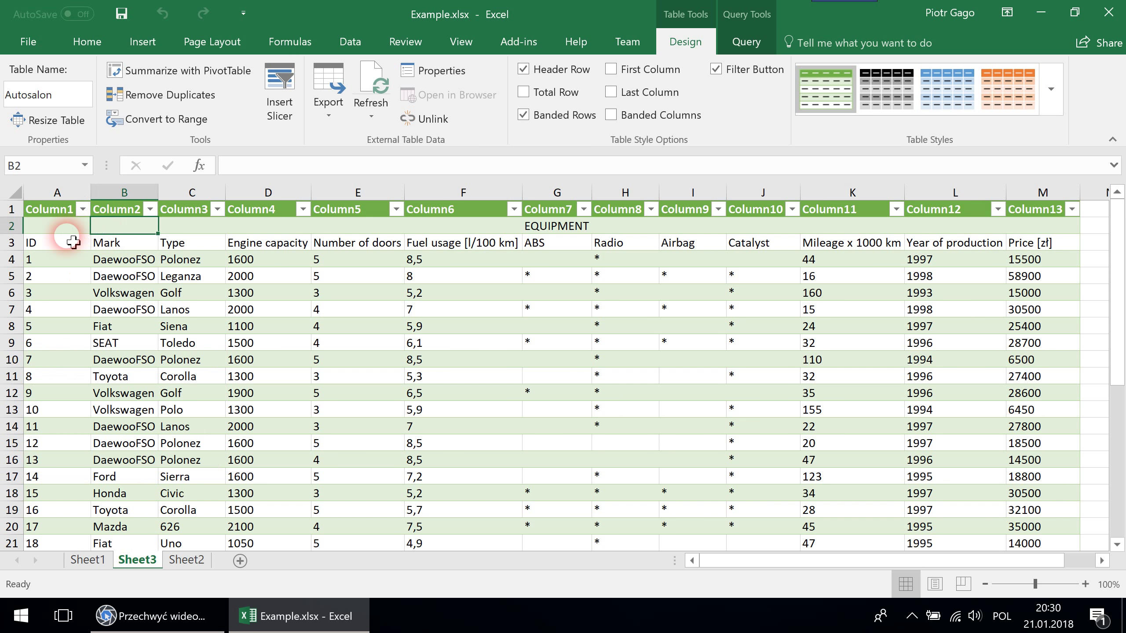
drag(70, 238, 1047, 244)
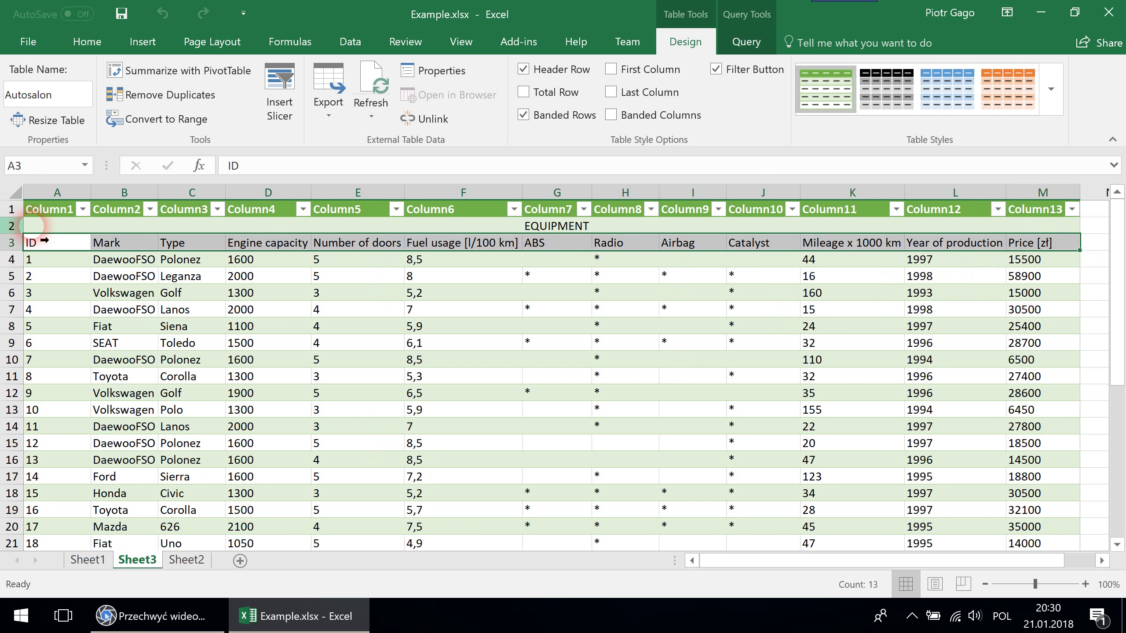
Convert the whole imported Autosalon table on Sheet3 to a normal range, removing its query definition
drag(51, 209, 1010, 526)
click(685, 40)
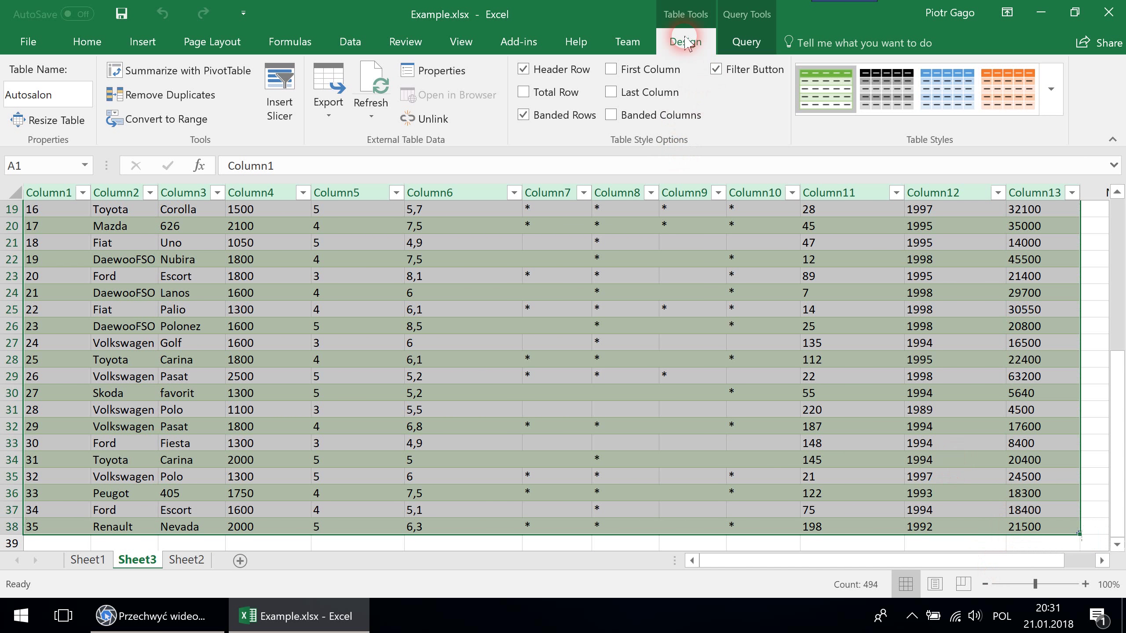
click(170, 133)
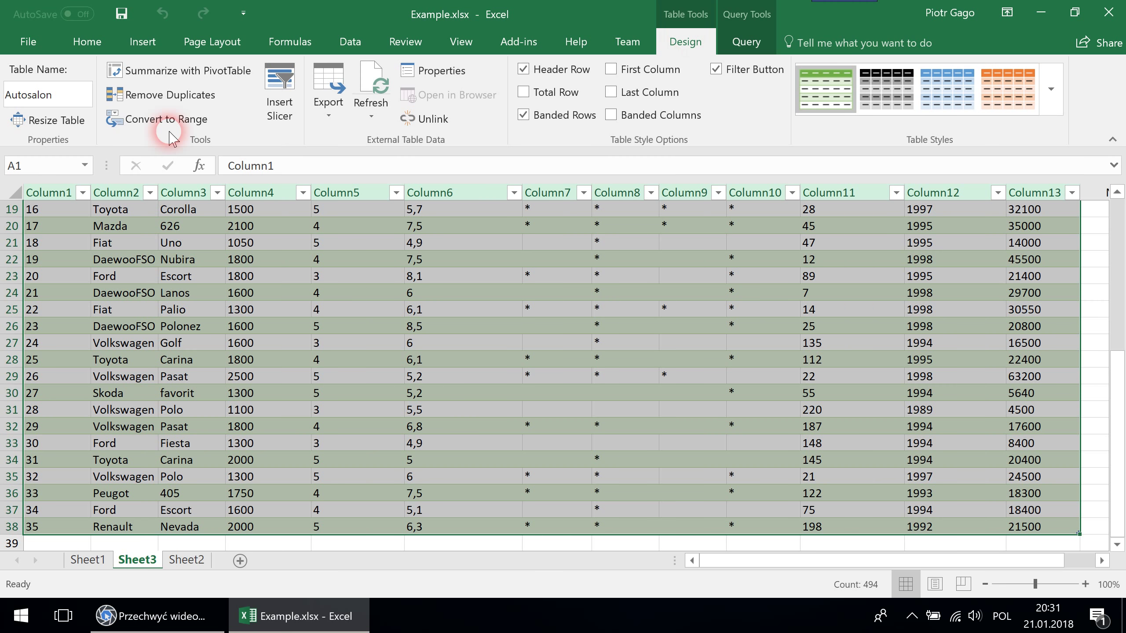
click(163, 126)
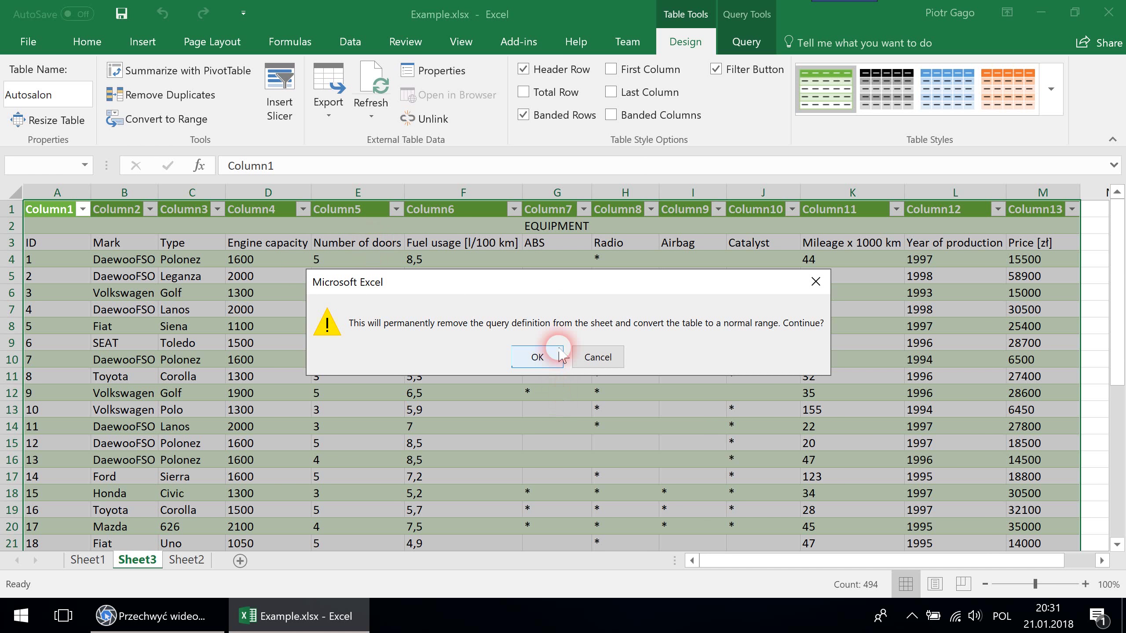
click(535, 354)
click(399, 290)
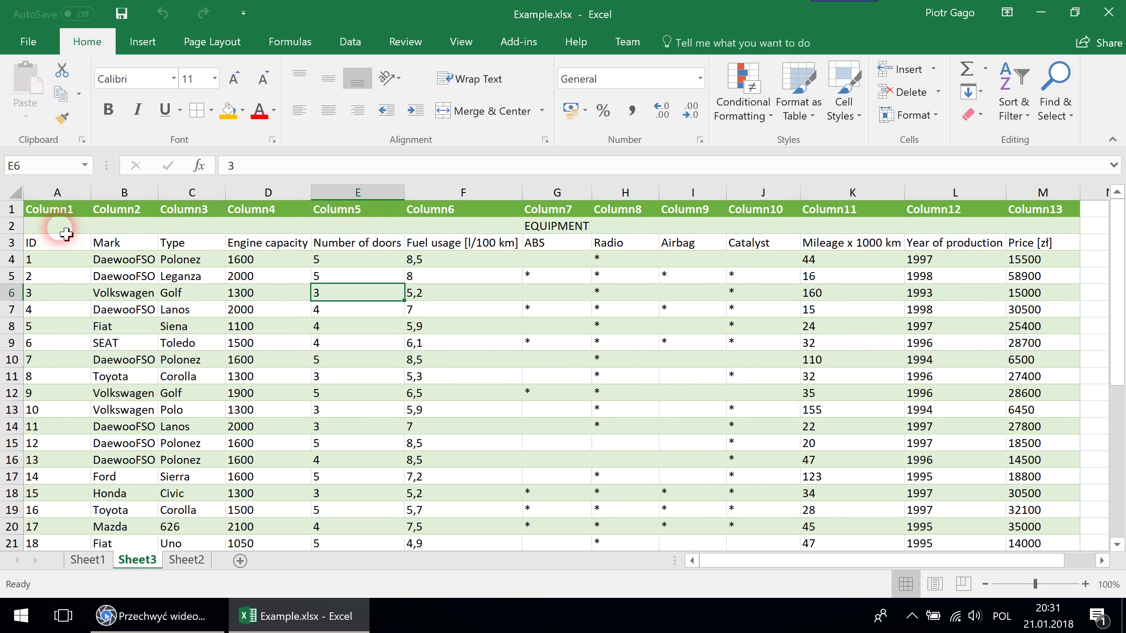
Delete row 1 with the generic Column1 to Column13 headings from Sheet3
scroll(388, 337, down, 3)
scroll(388, 338, down, 3)
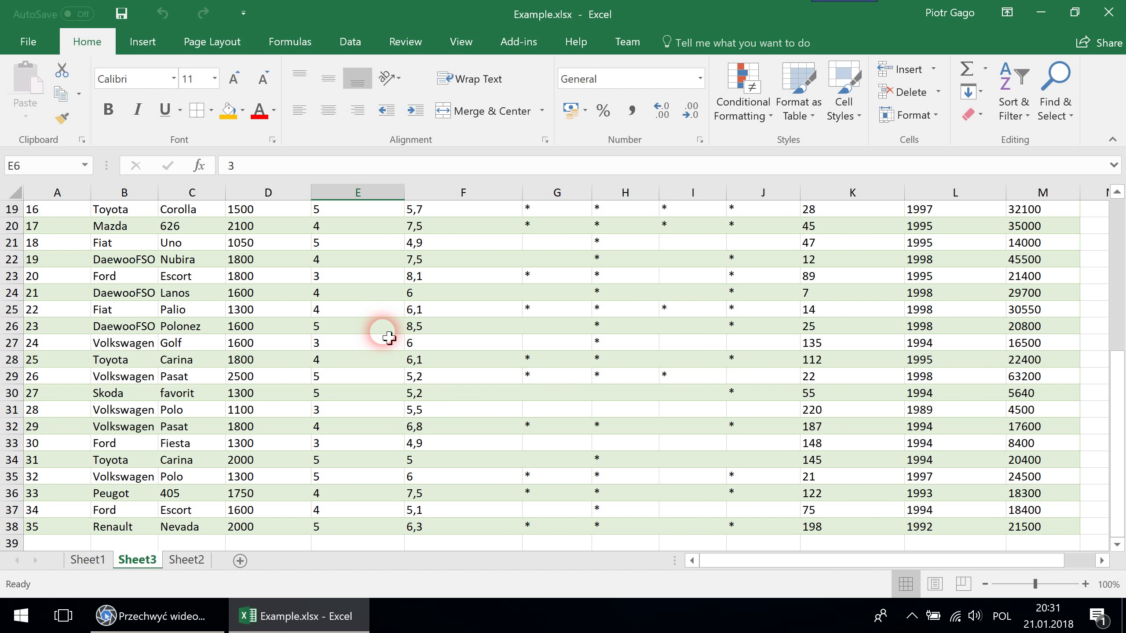
scroll(386, 334, up, 6)
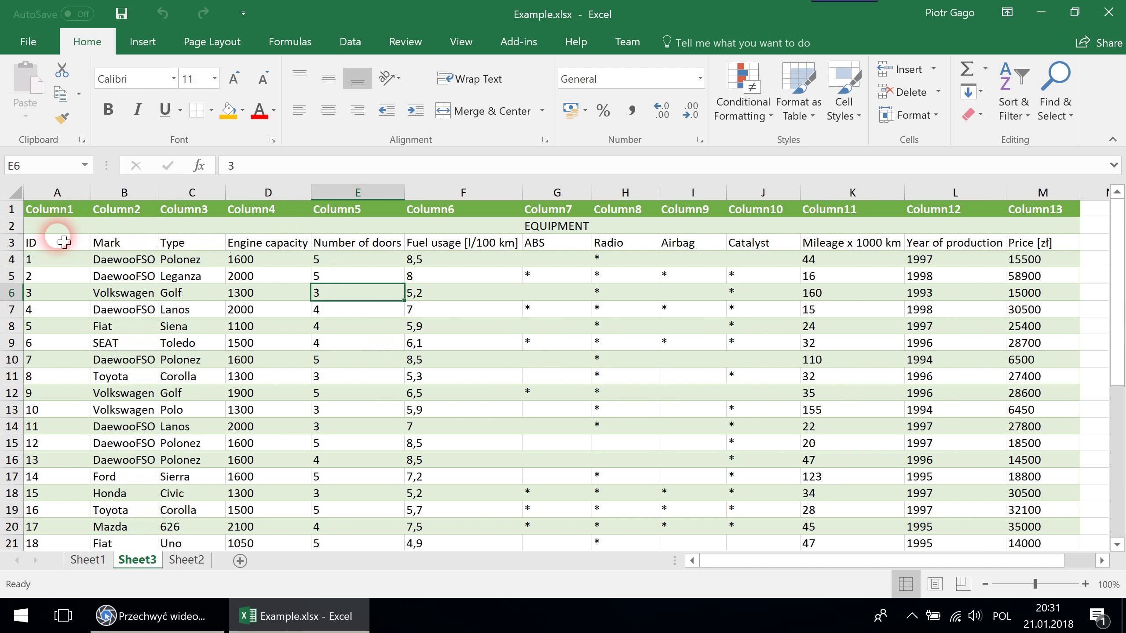
right_click(11, 209)
key(Escape)
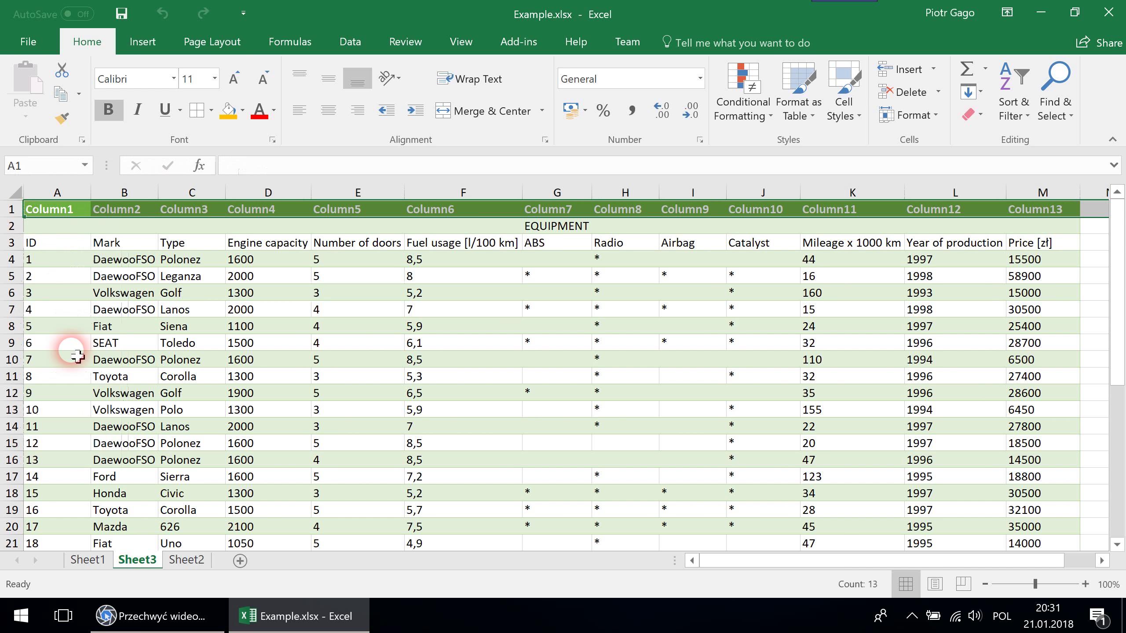
key(ctrl+minus)
click(386, 328)
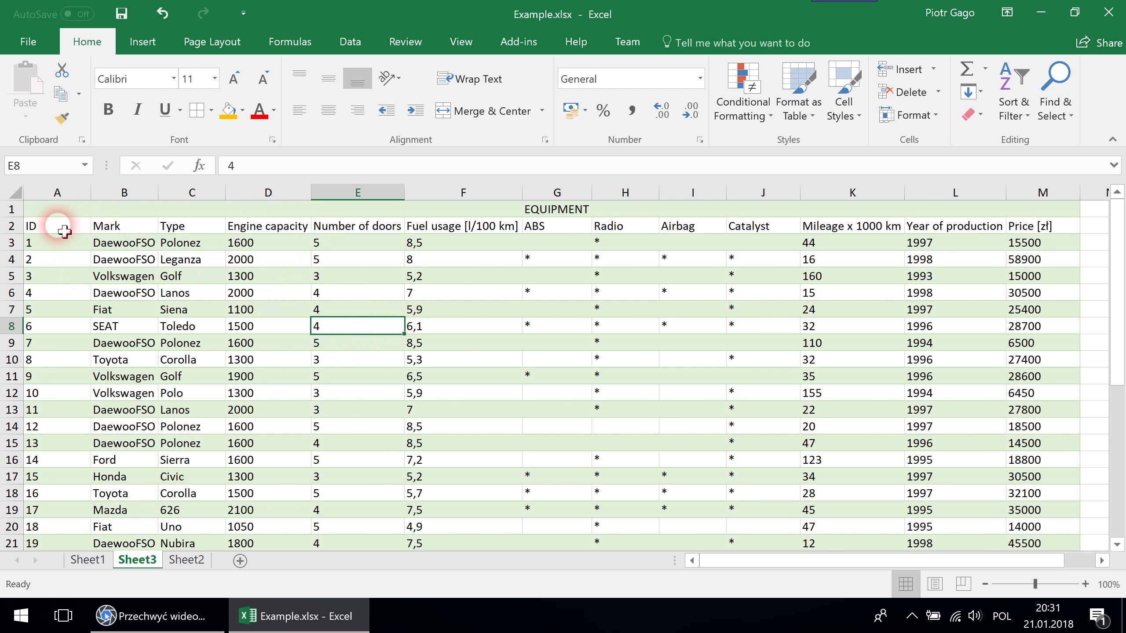
Create a table from the range A2:M37, using its first row as headers
drag(64, 230, 1019, 524)
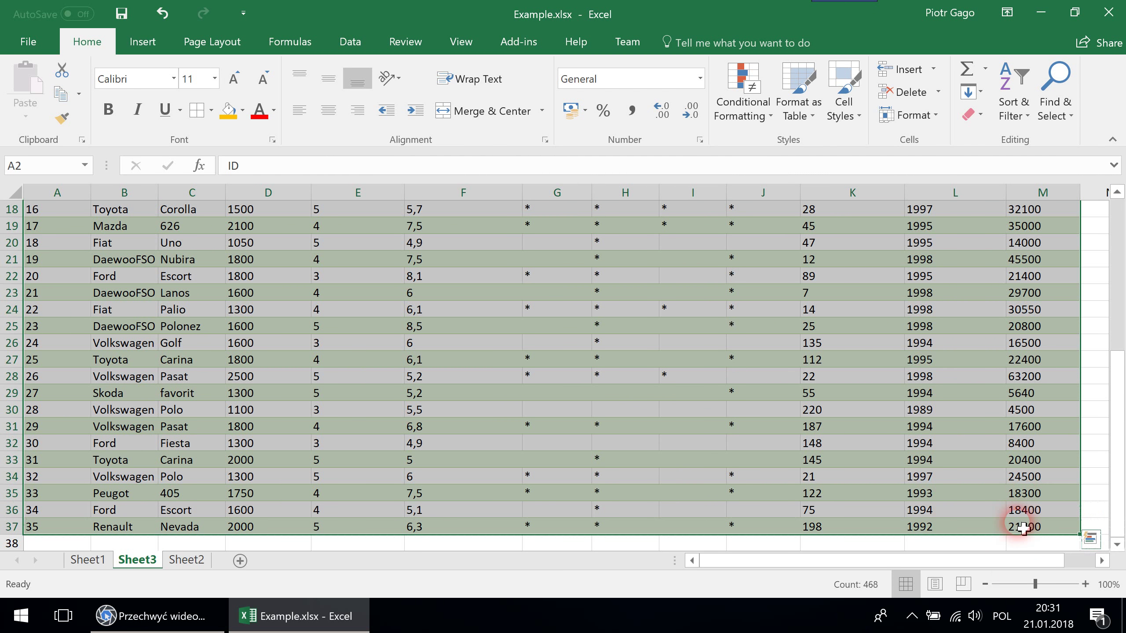
click(143, 43)
click(153, 101)
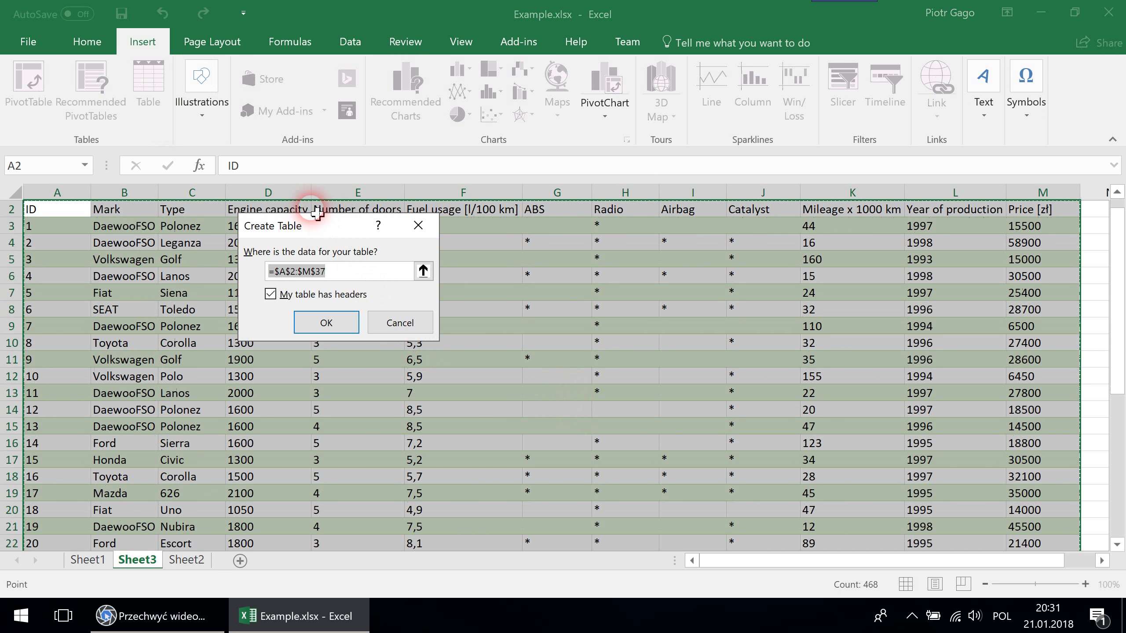
click(497, 295)
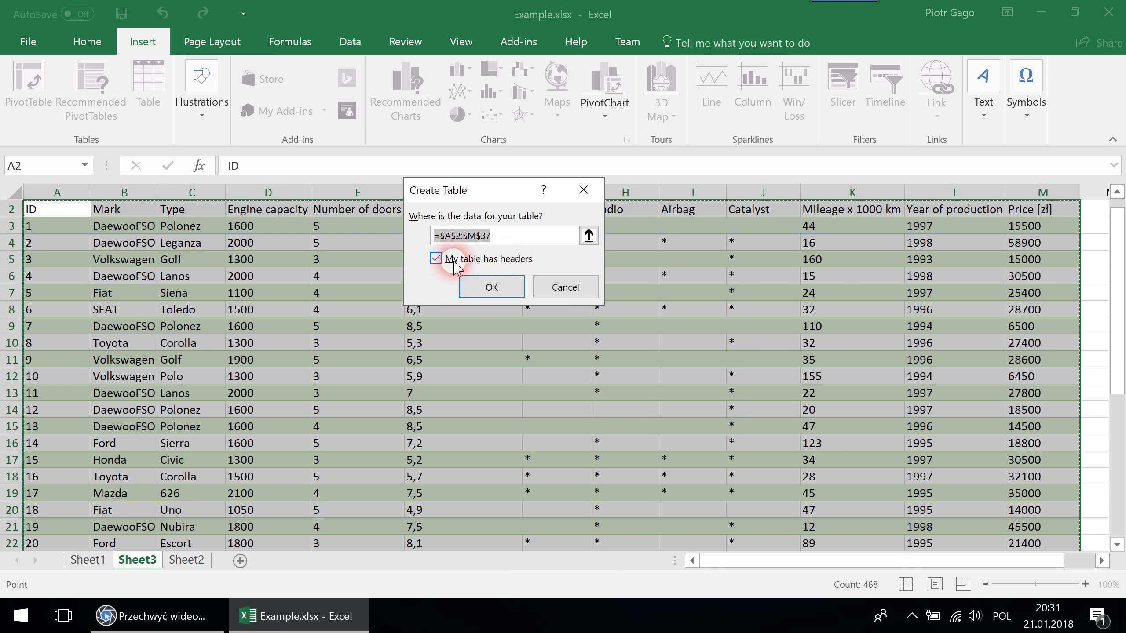
click(473, 288)
Examine the records of the new table and how its column headings behave while moving through the rows
scroll(475, 306, down, 1)
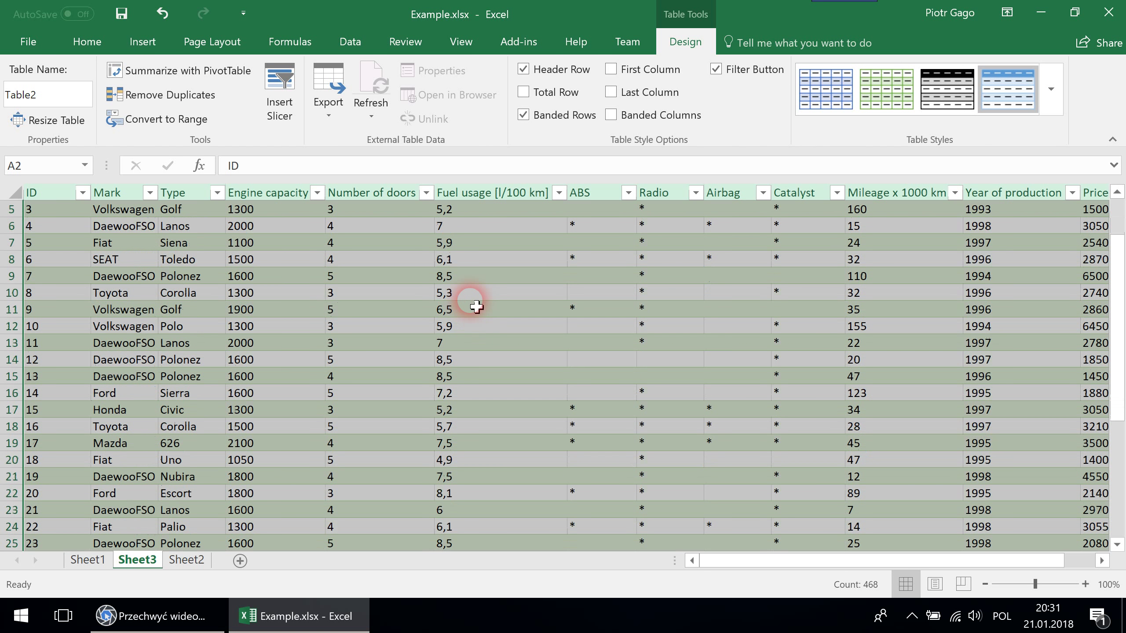
scroll(476, 306, down, 4)
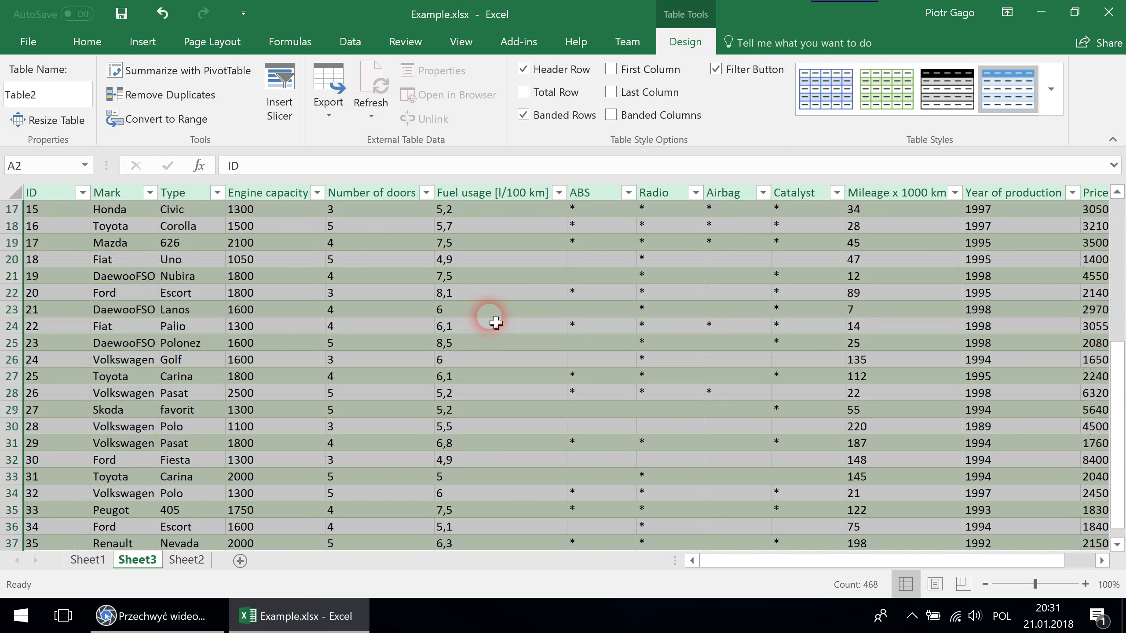
scroll(495, 322, up, 5)
scroll(392, 306, down, 1)
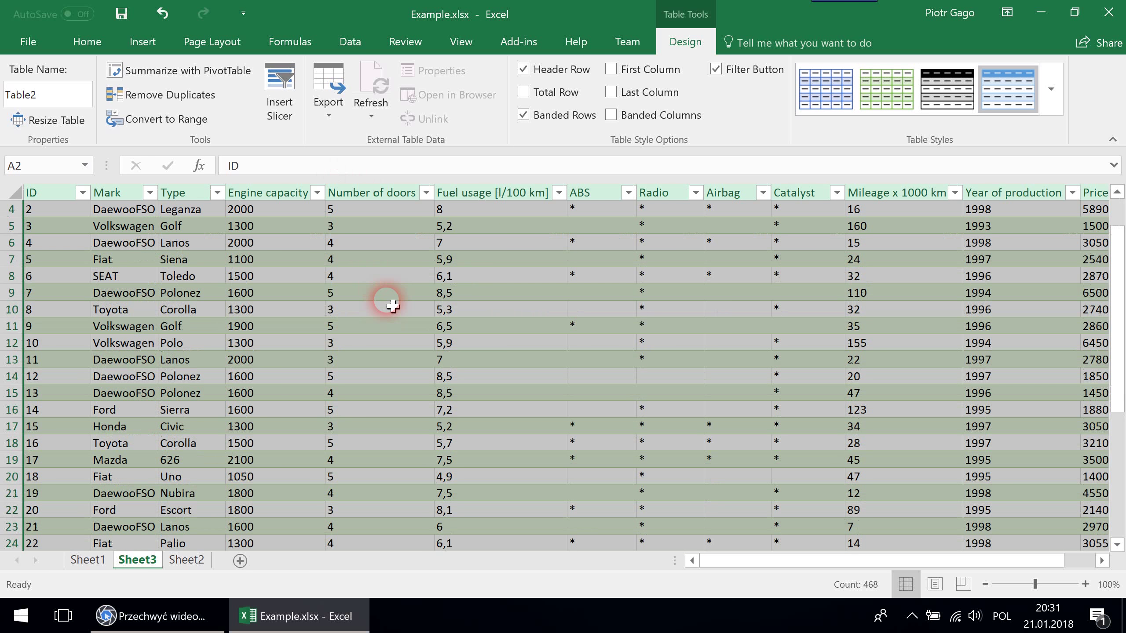
scroll(393, 306, down, 1)
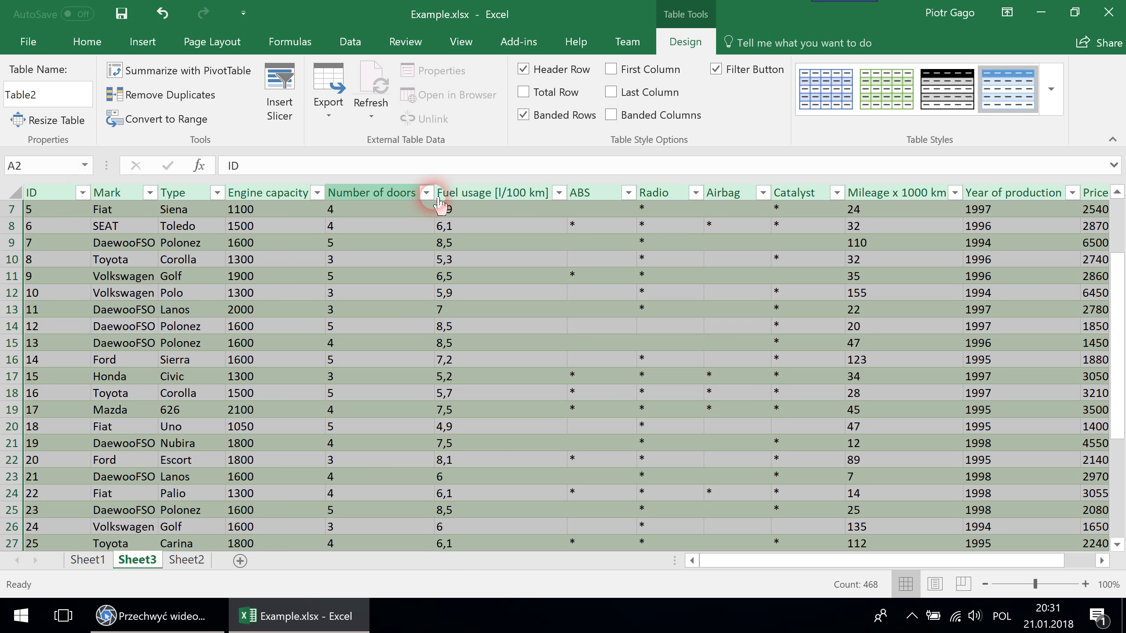
scroll(640, 312, down, 2)
scroll(625, 346, up, 2)
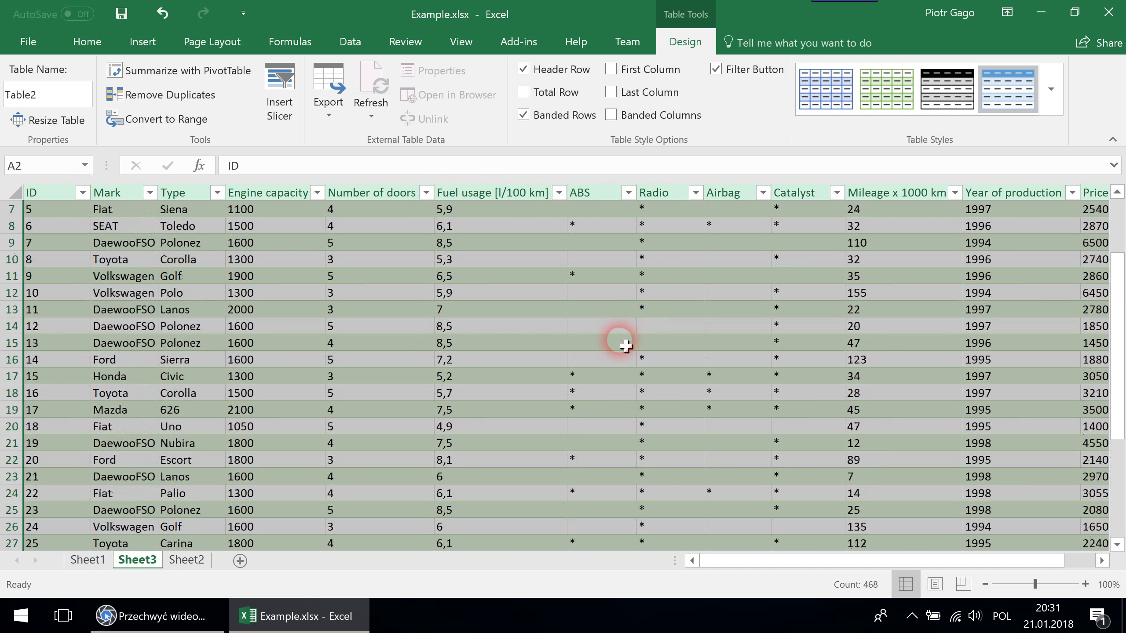
scroll(625, 346, up, 2)
scroll(624, 346, down, 5)
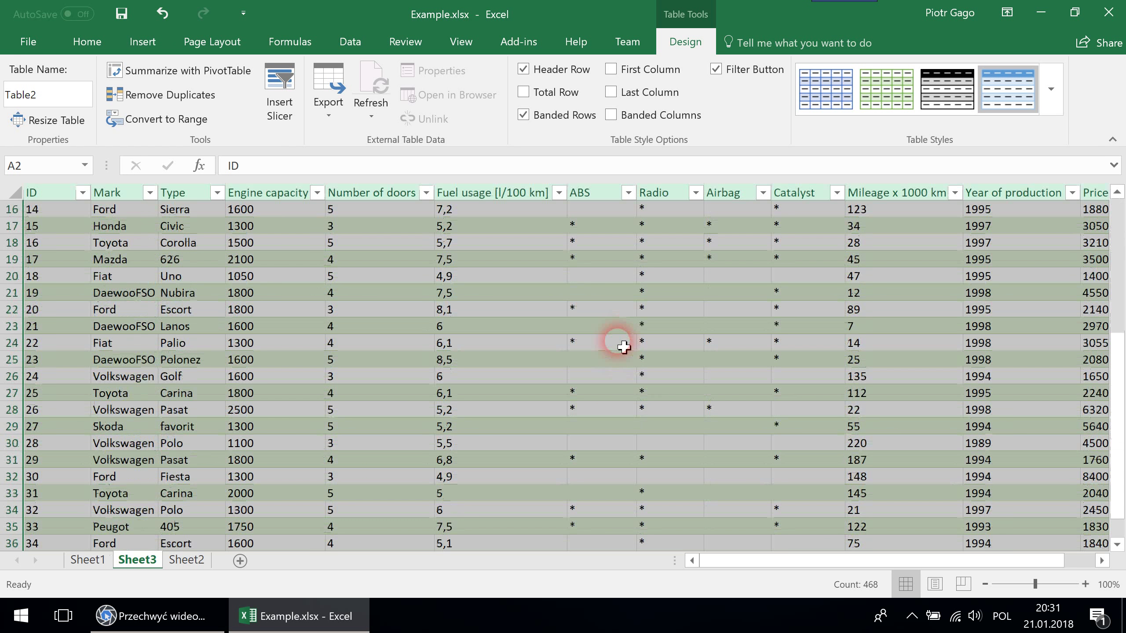
scroll(623, 347, up, 4)
scroll(618, 345, up, 1)
Filter the Mark column to show only DaewooFSO and Fiat
click(311, 276)
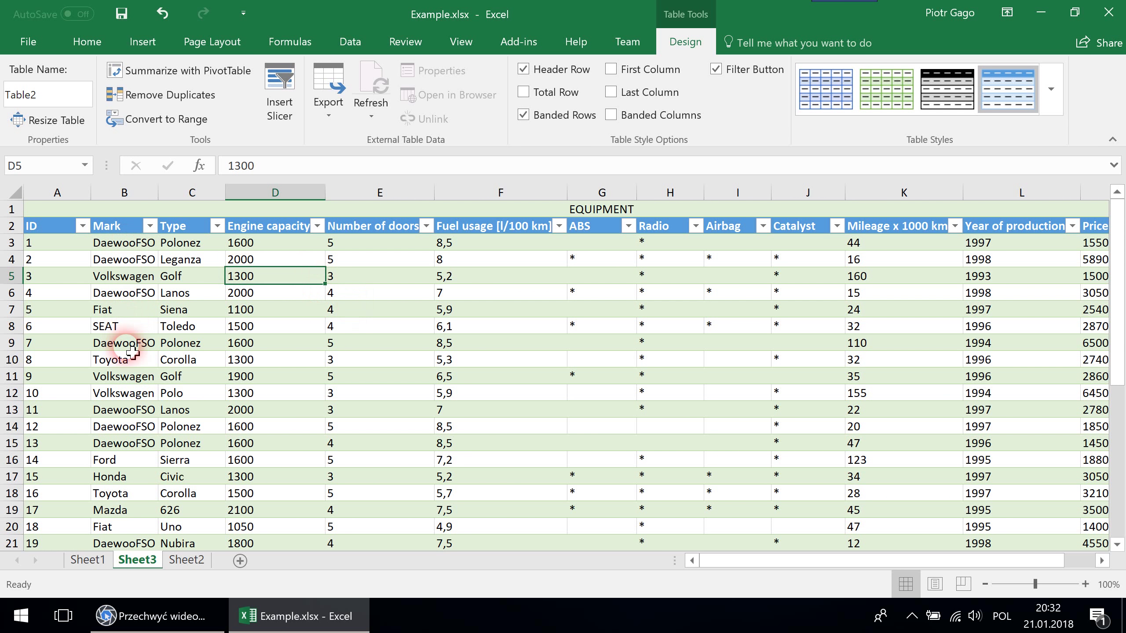
click(150, 227)
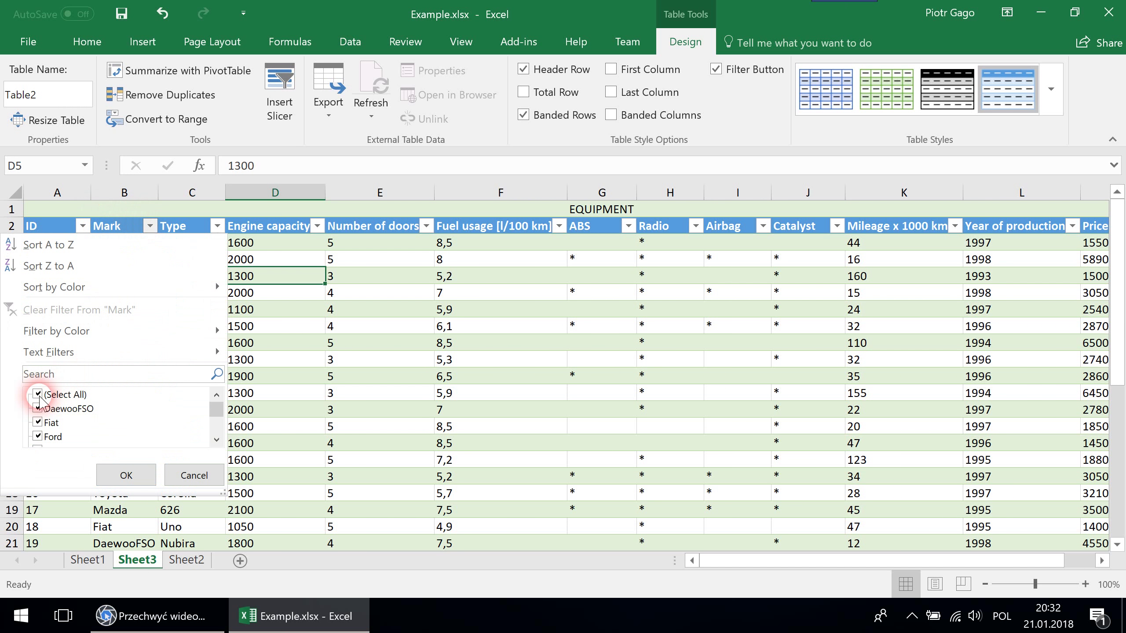
click(38, 394)
click(40, 408)
click(49, 422)
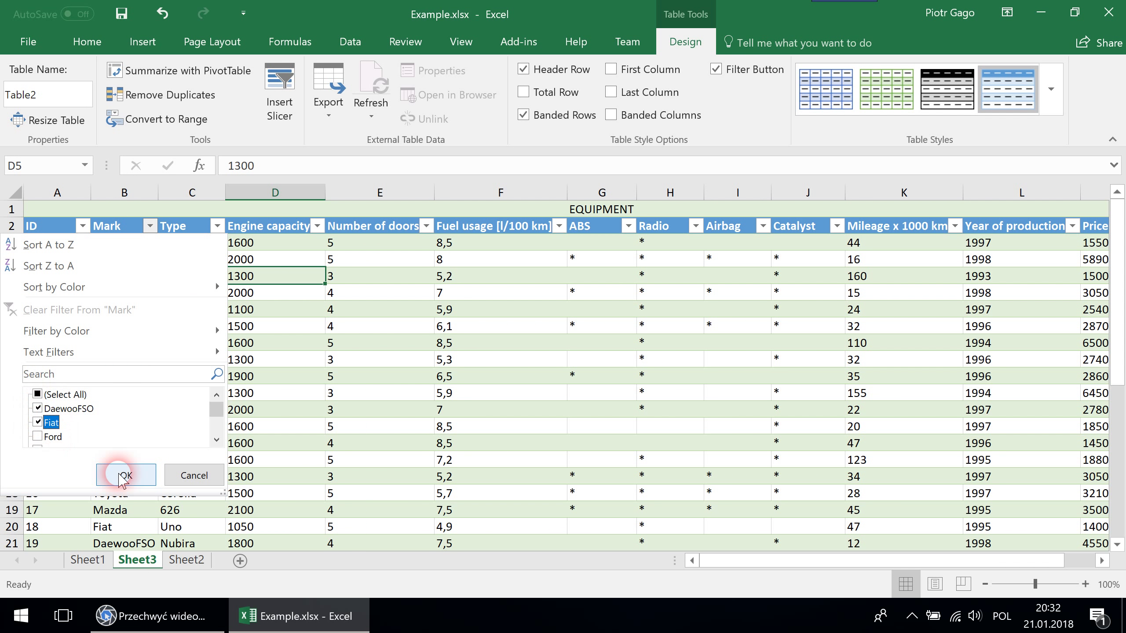
click(124, 475)
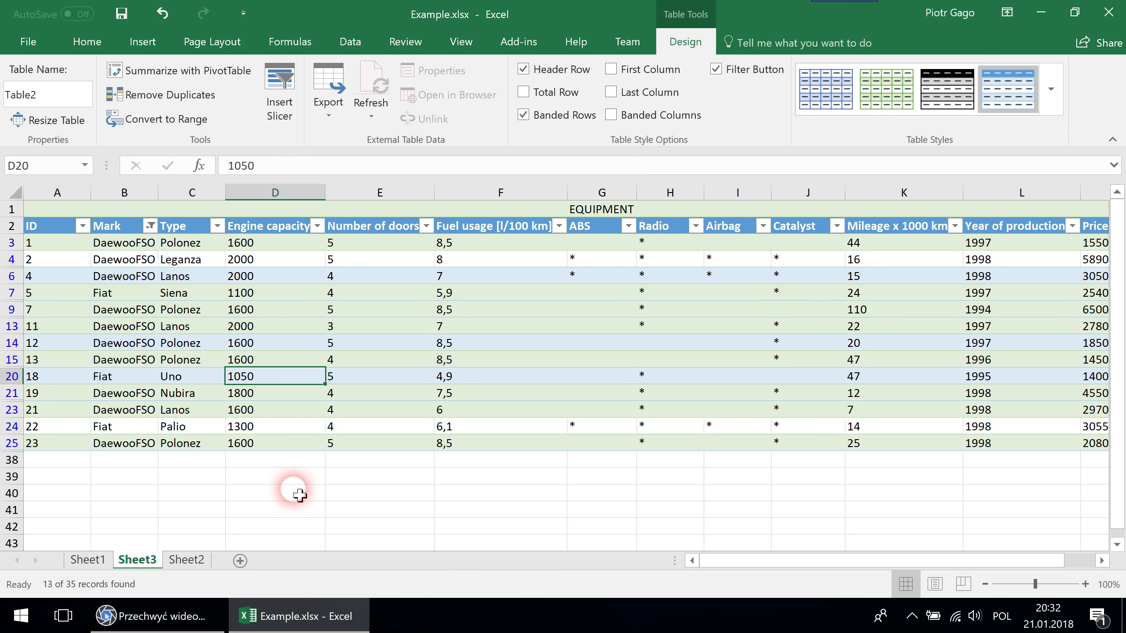
Sort the filtered table by Engine capacity in ascending order (A to Z) and check the first and last records
click(318, 227)
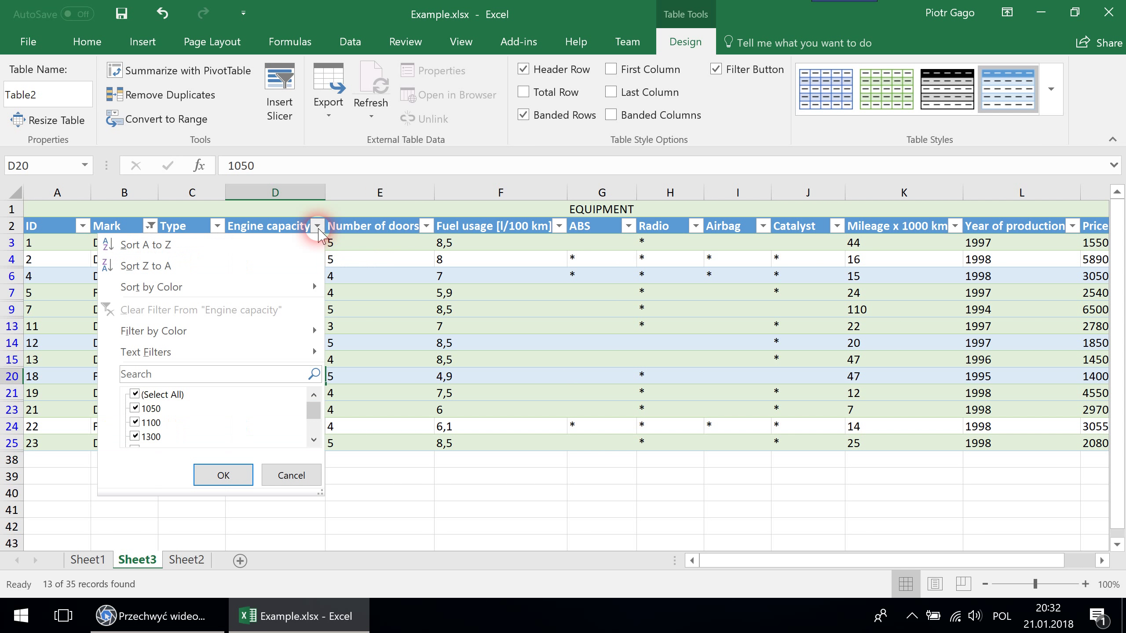
click(219, 265)
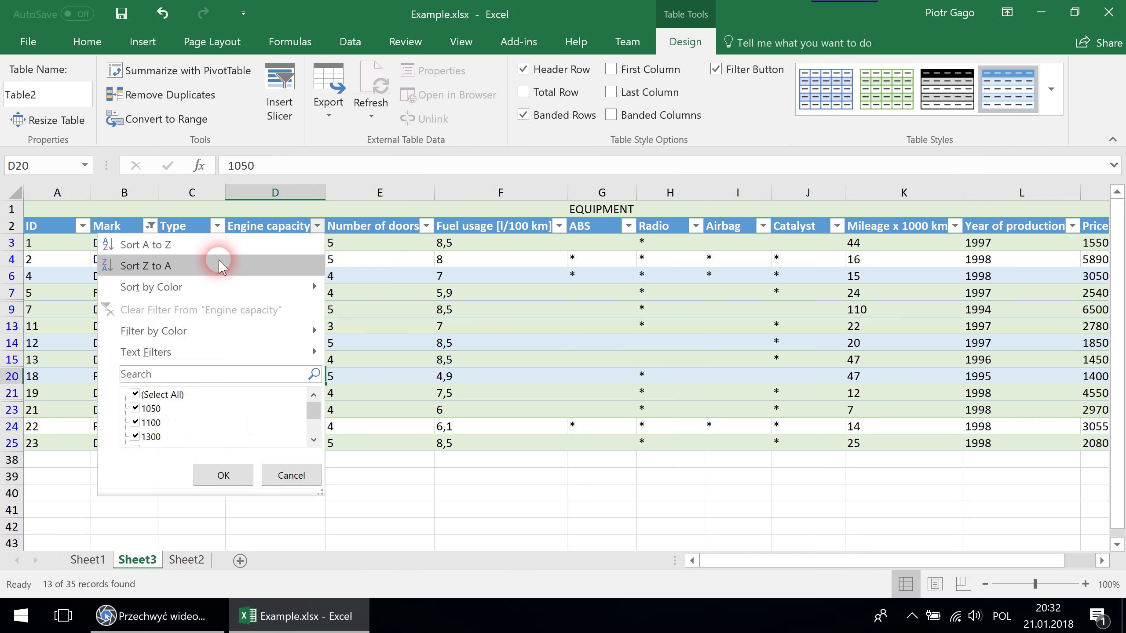
click(164, 247)
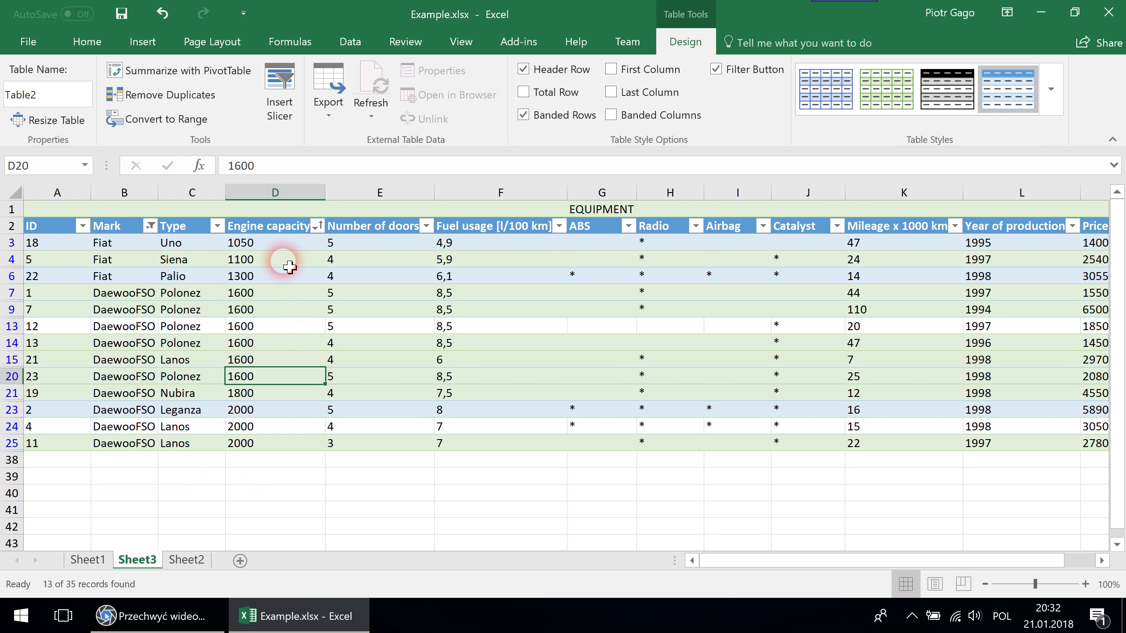
click(289, 260)
click(293, 251)
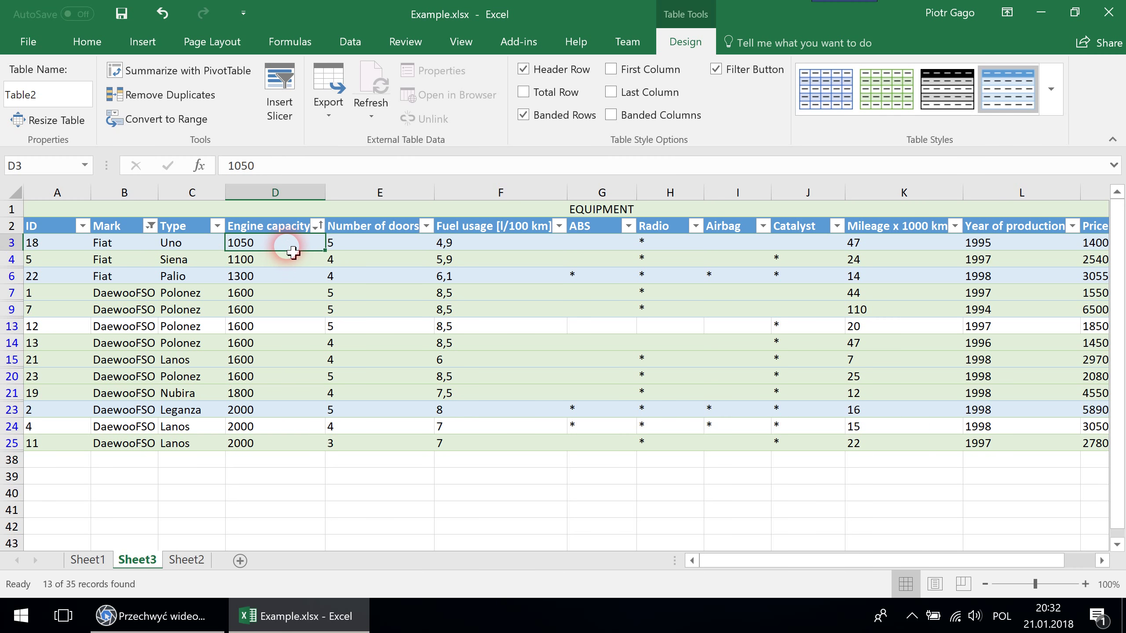
drag(273, 442, 297, 446)
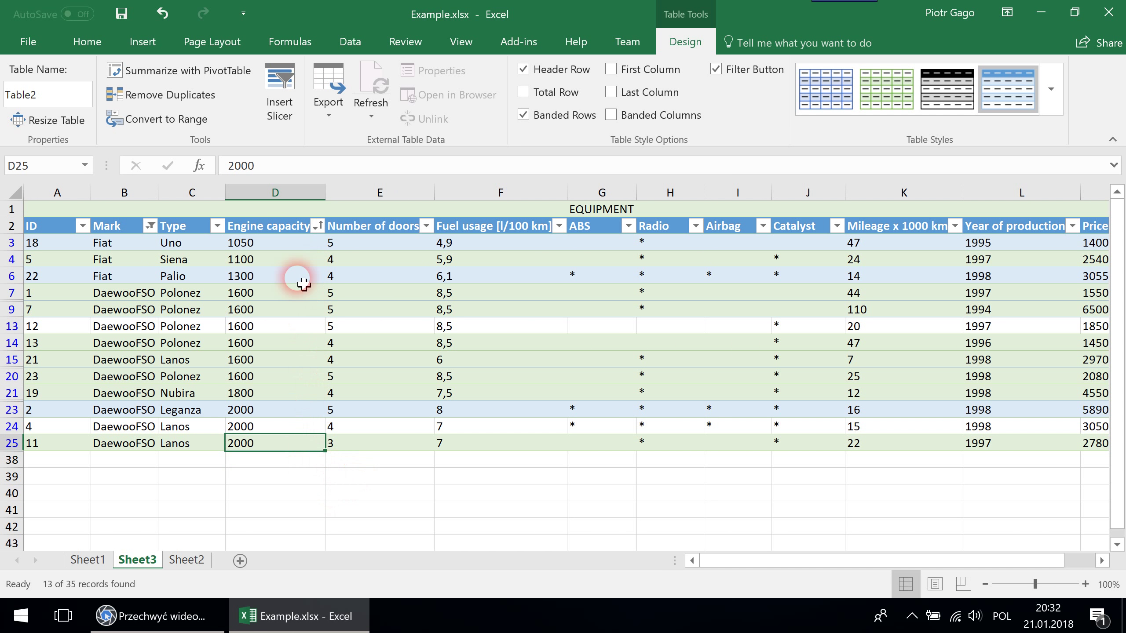
Examine the text filter conditions offered for the Number of doors column
click(426, 226)
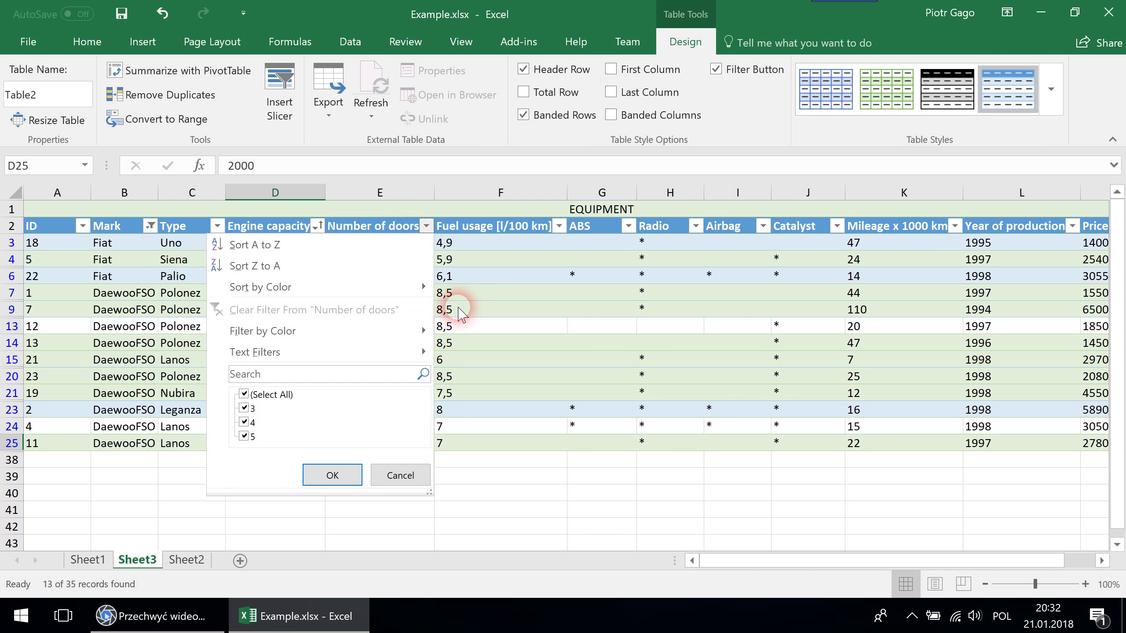
mouse_move(359, 352)
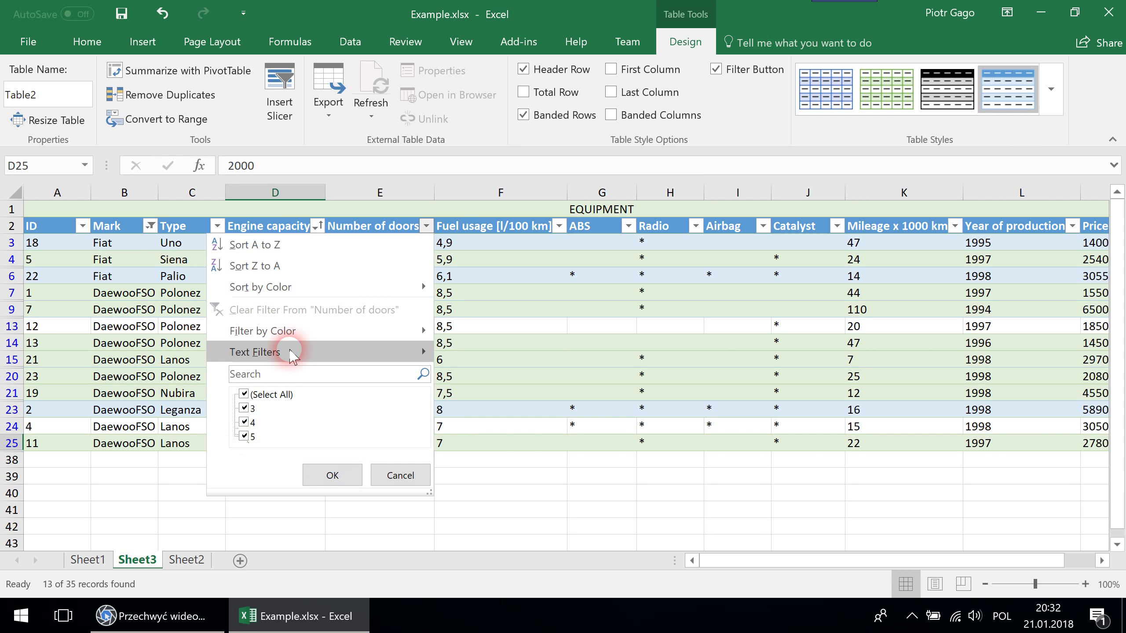
mouse_move(284, 352)
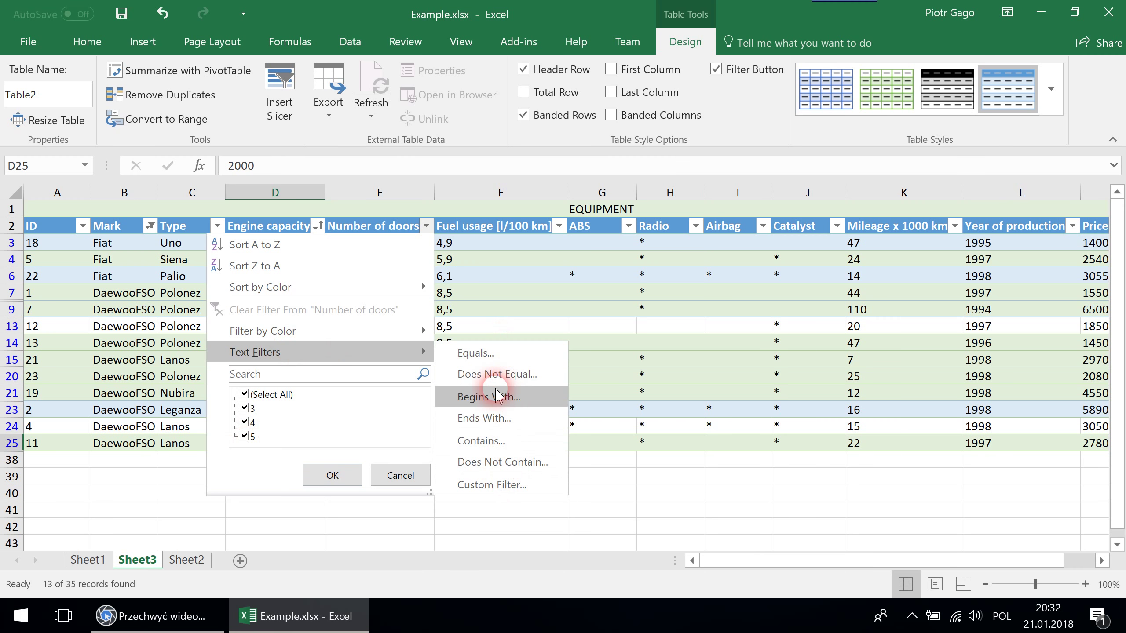
click(400, 475)
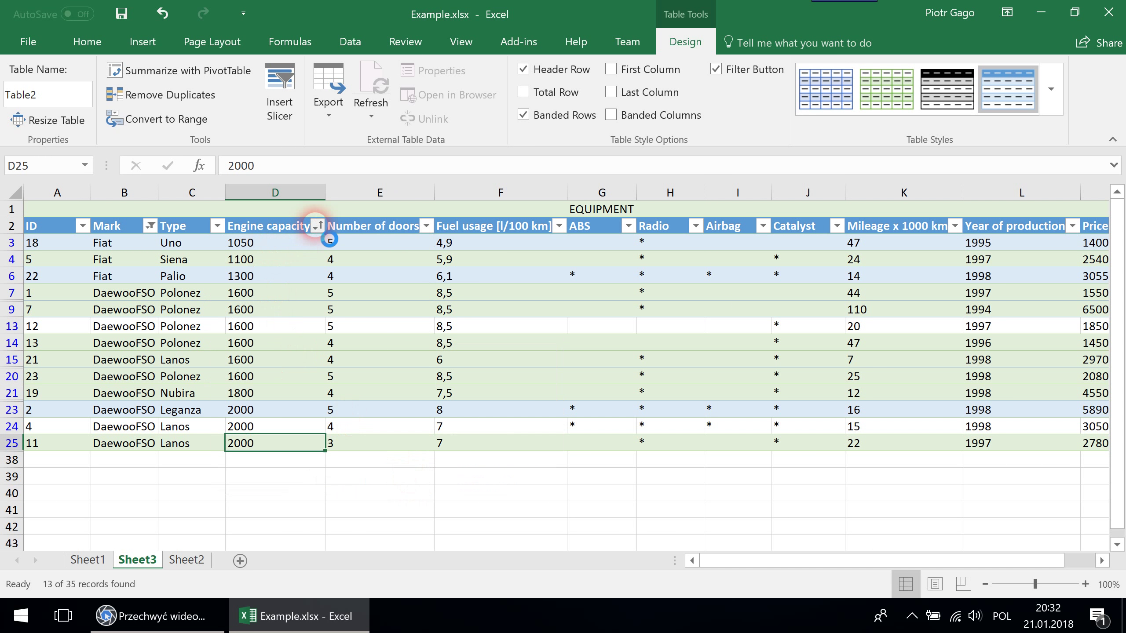
Clear the filter from the Mark column and check the complete list of records
click(317, 226)
click(220, 242)
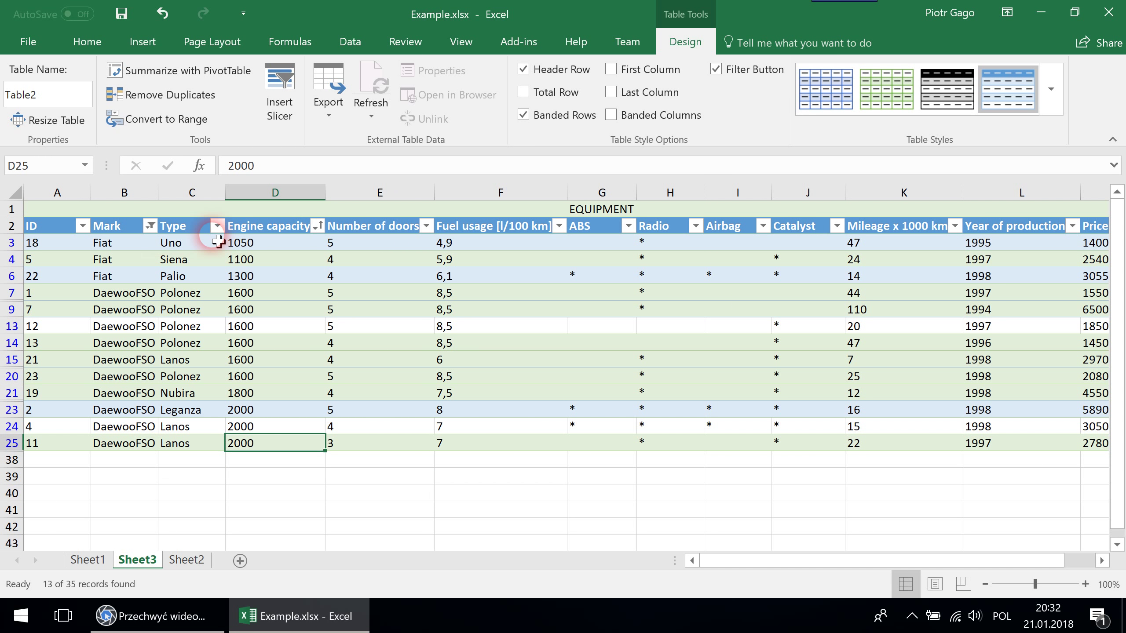
click(160, 230)
click(154, 229)
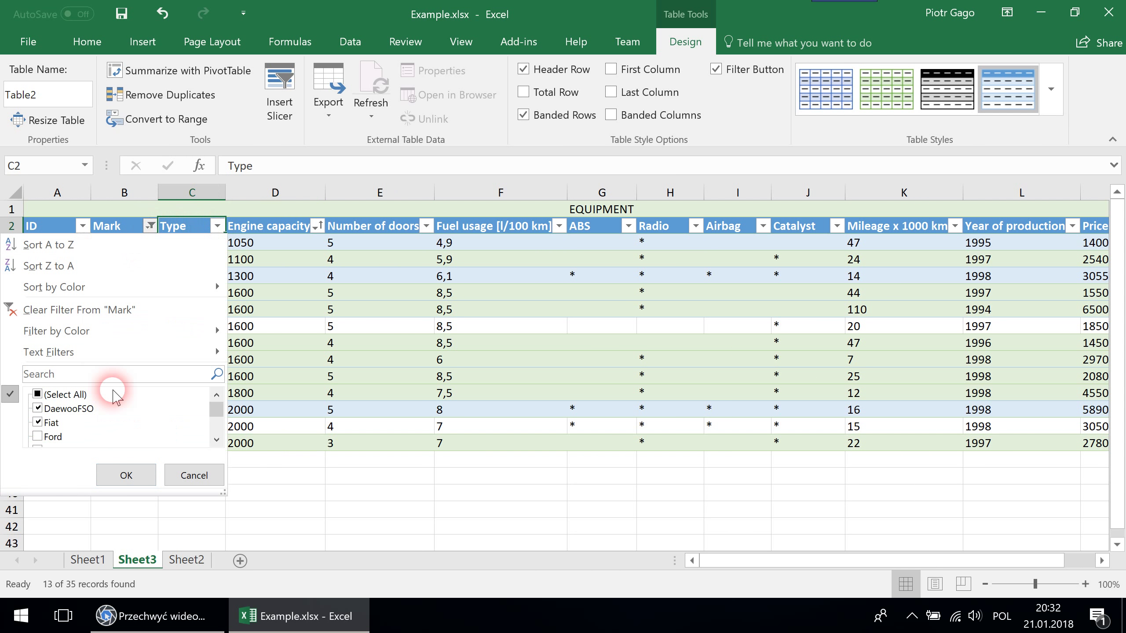
click(73, 312)
scroll(385, 358, down, 8)
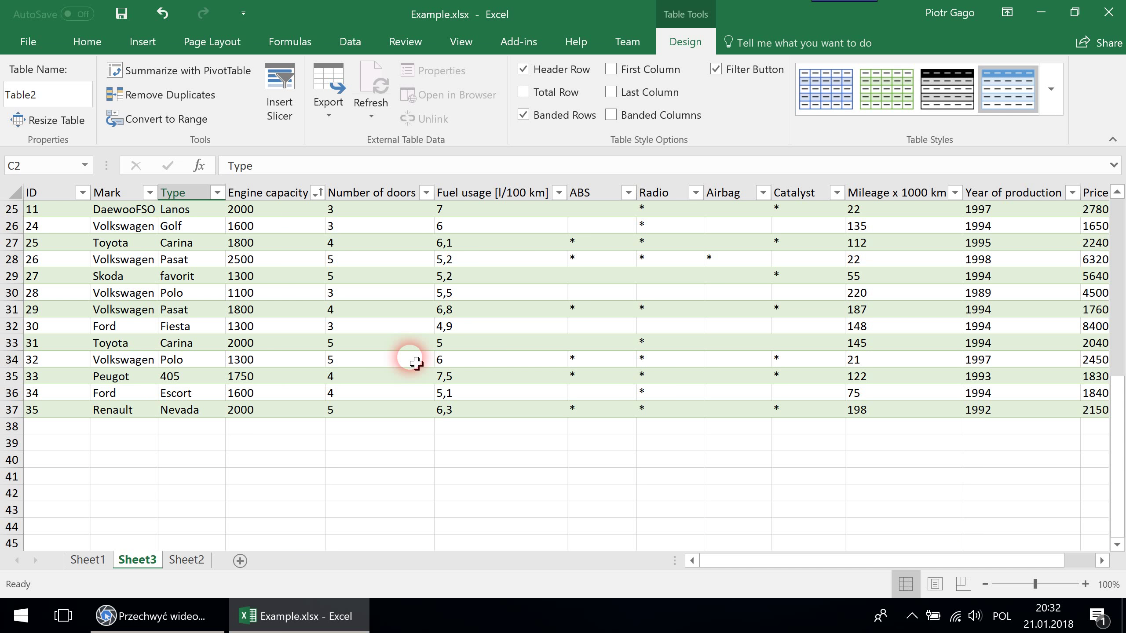
scroll(416, 363, up, 8)
click(374, 350)
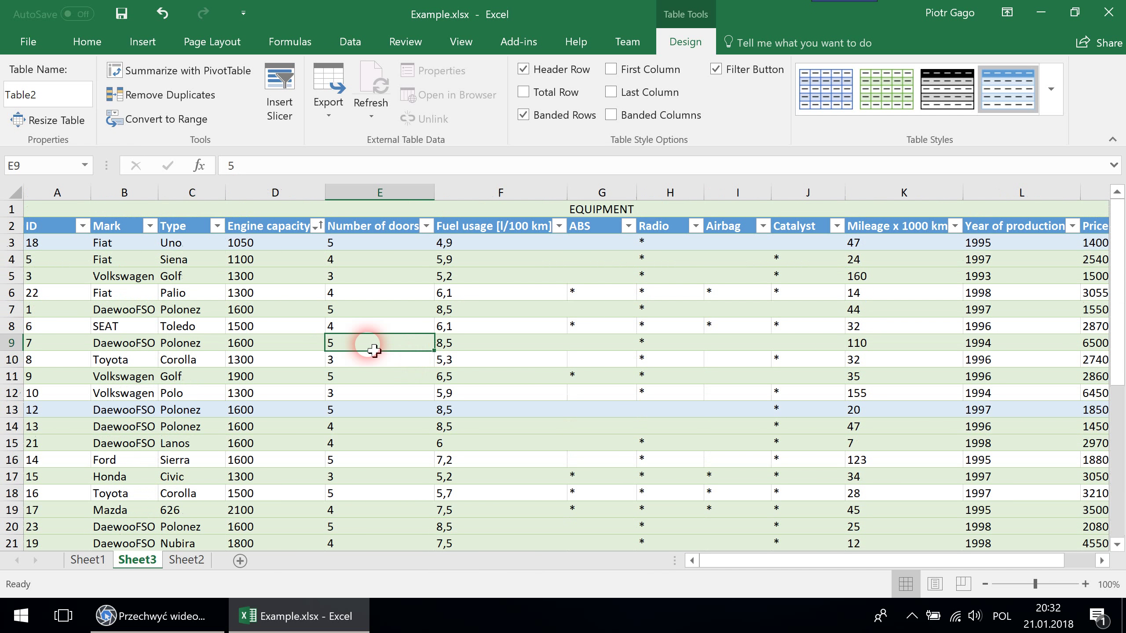
Sort the whole table by Engine capacity in descending order (Z to A) and check the sorted rows
click(317, 227)
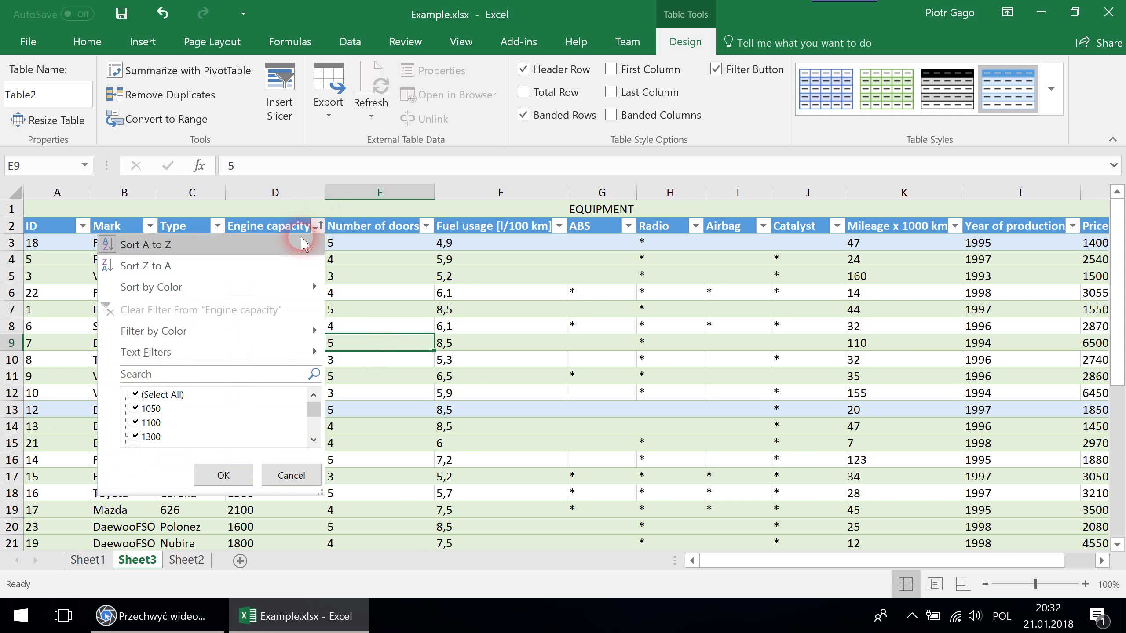
click(195, 275)
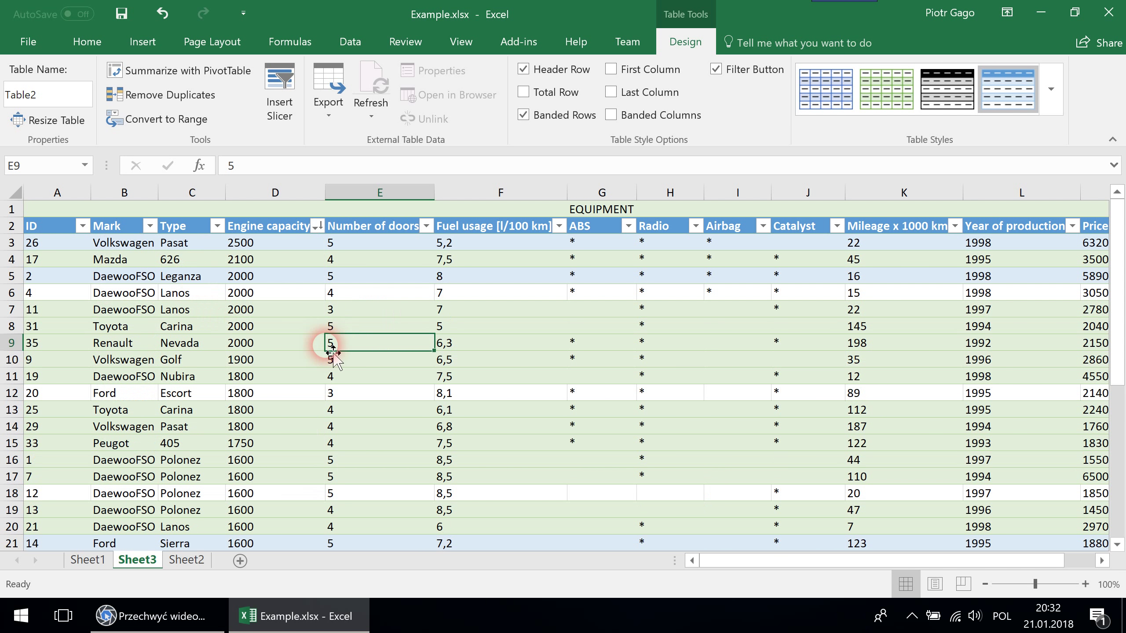
scroll(326, 426, down, 4)
scroll(329, 427, down, 4)
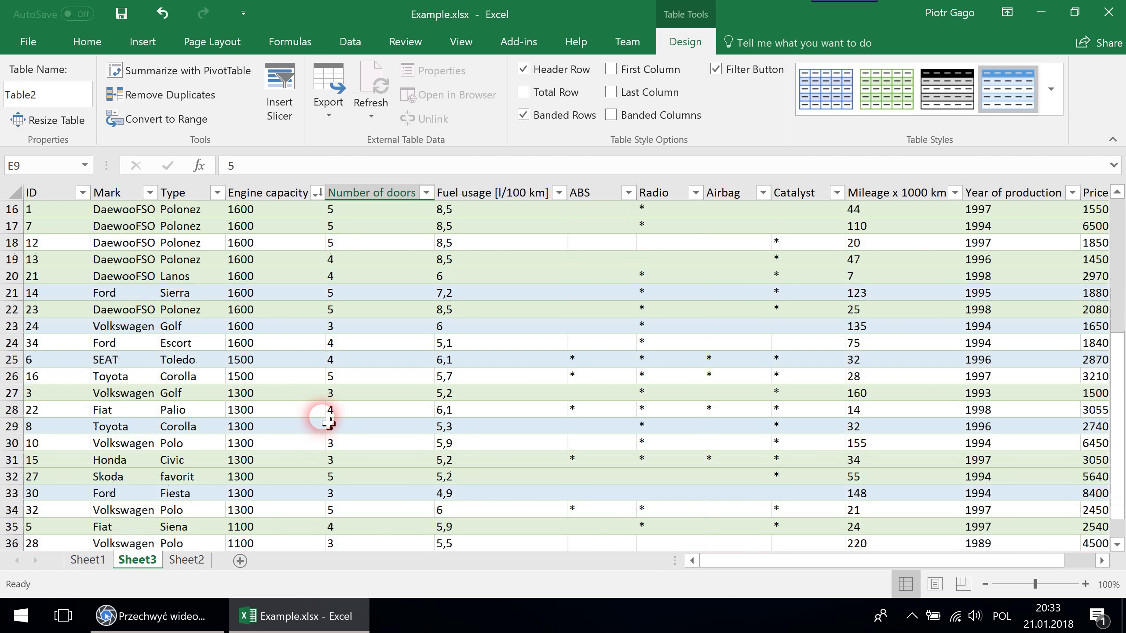
scroll(330, 419, up, 8)
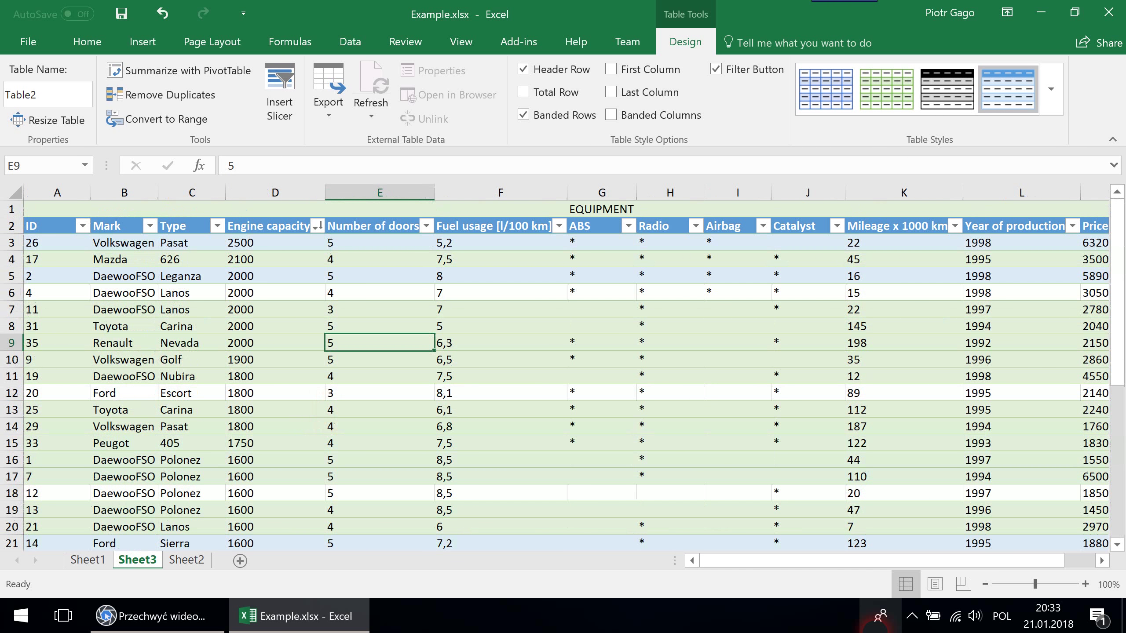
drag(780, 561, 450, 475)
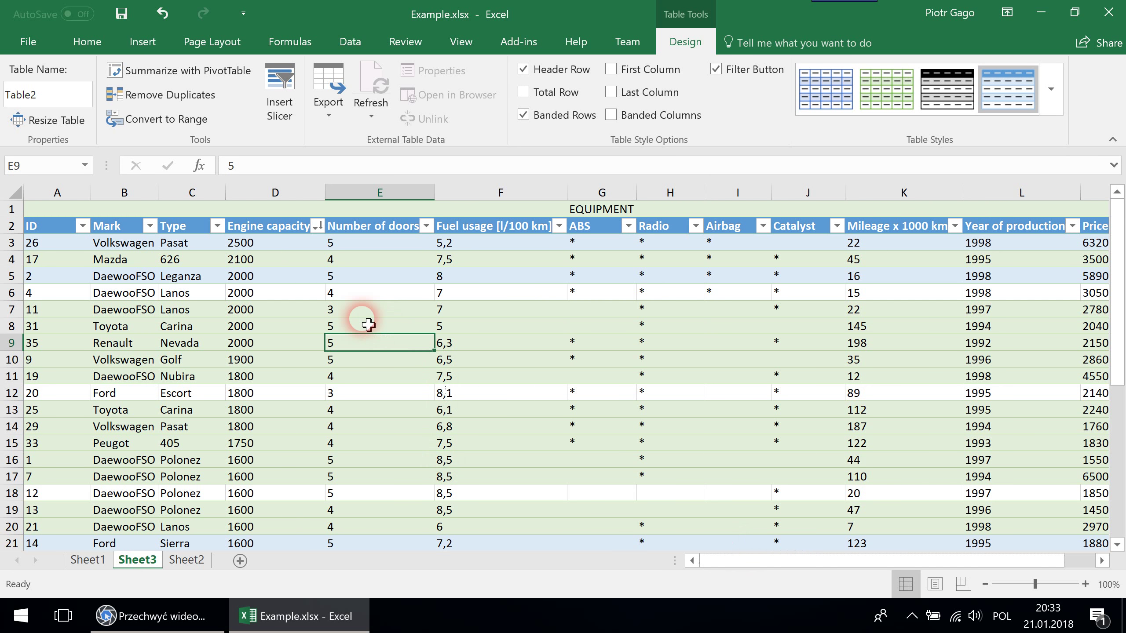
drag(191, 226, 326, 498)
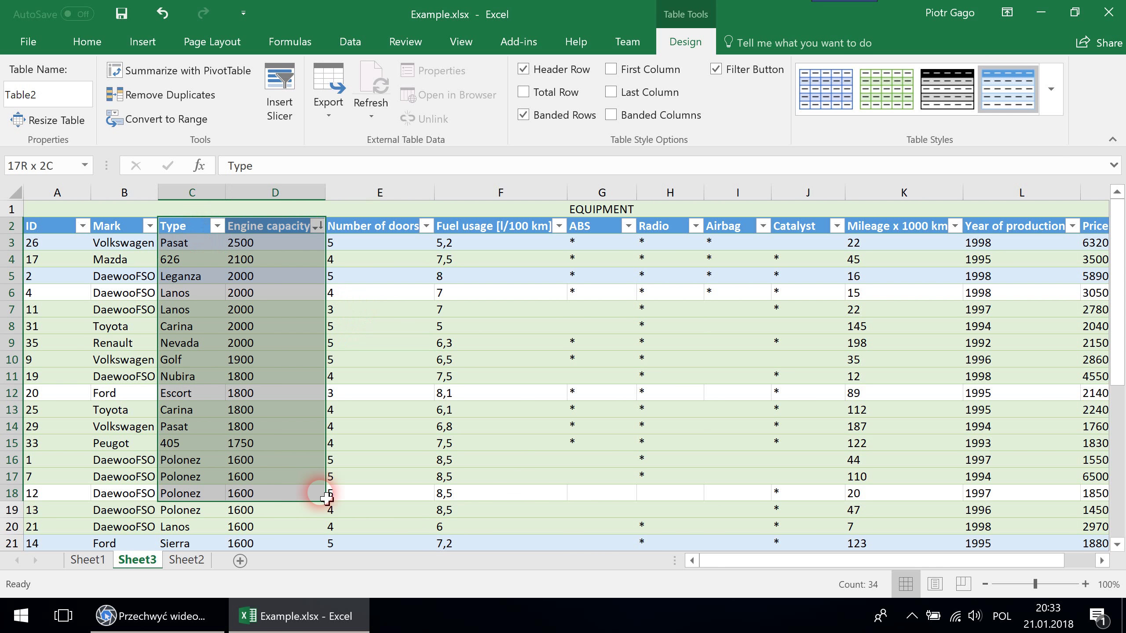
click(374, 261)
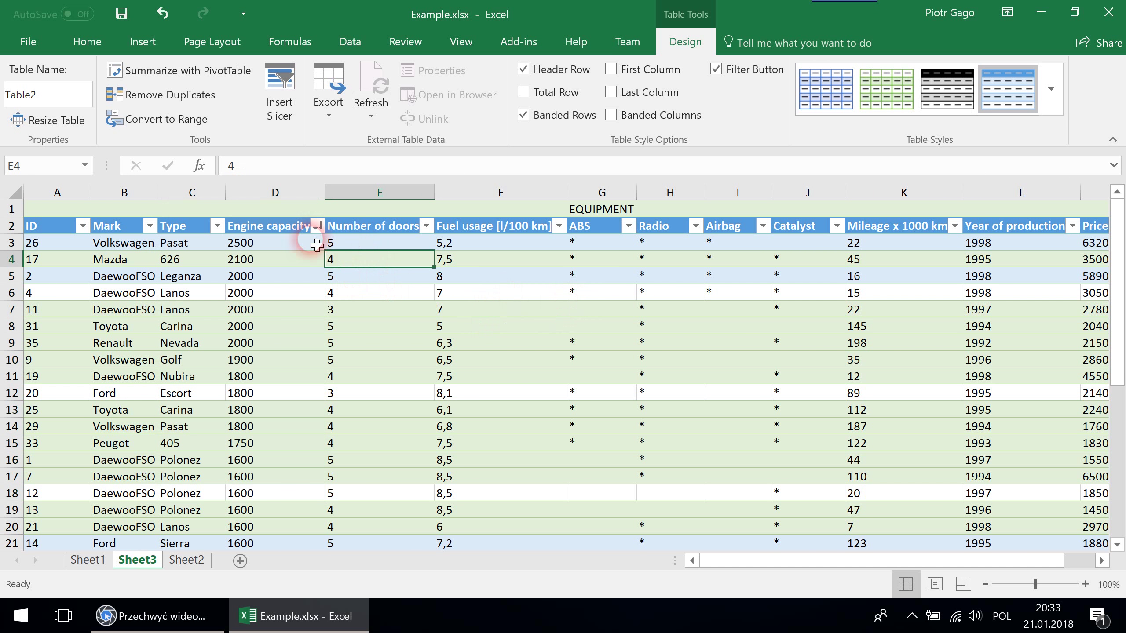
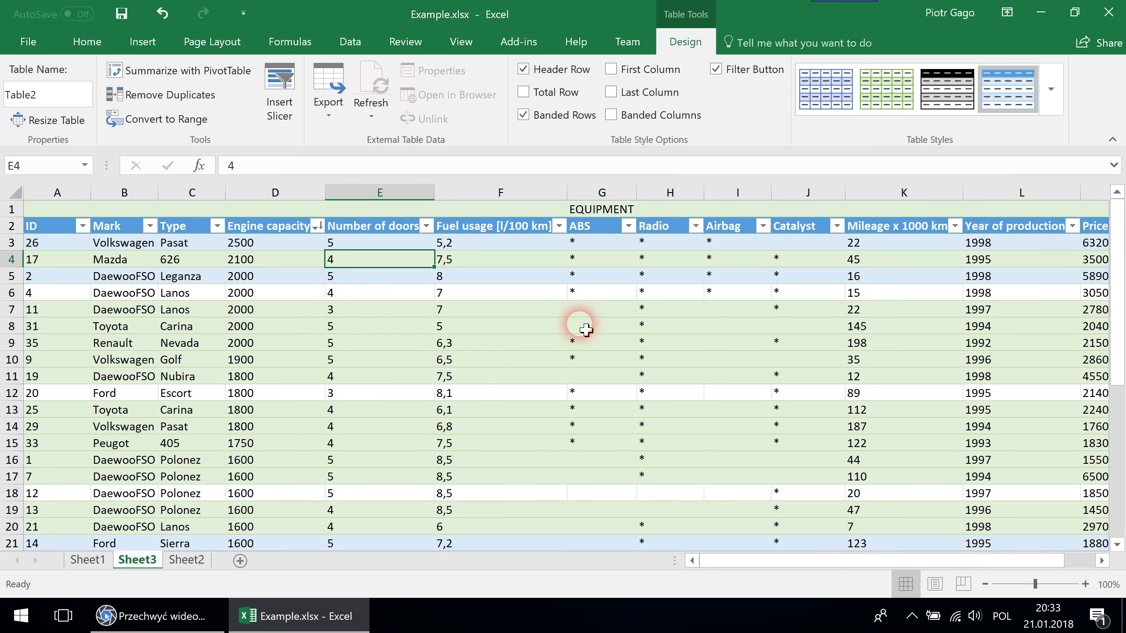
Select the whole table A2:M37 on Sheet3 and convert it to a normal range
scroll(585, 329, down, 3)
scroll(529, 326, up, 3)
drag(53, 227, 997, 510)
drag(919, 560, 642, 568)
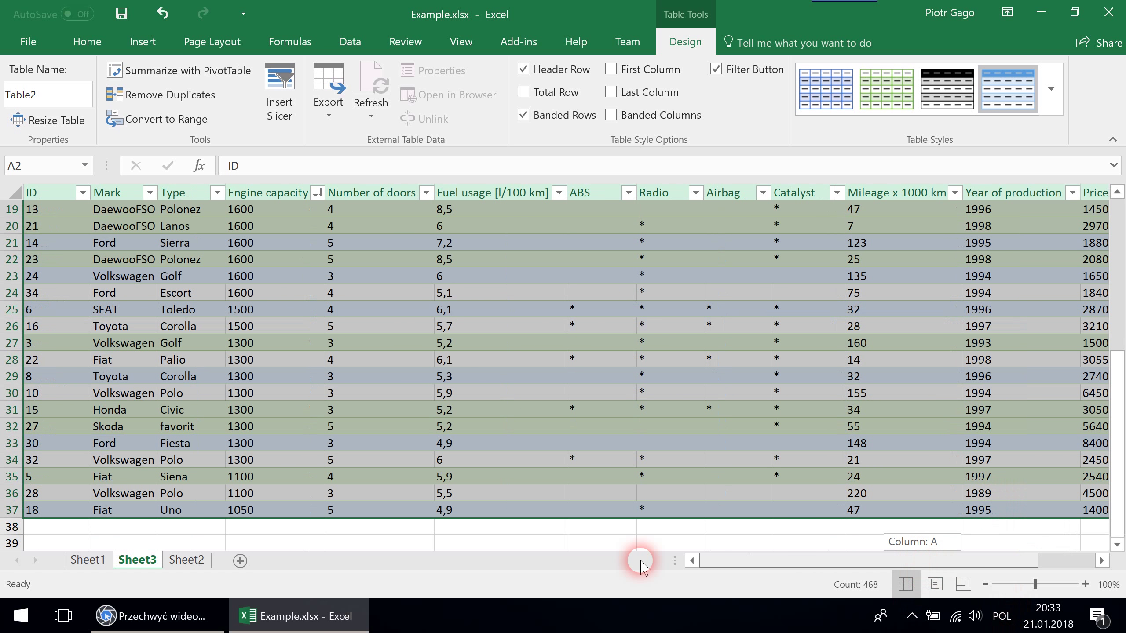
scroll(616, 448, up, 6)
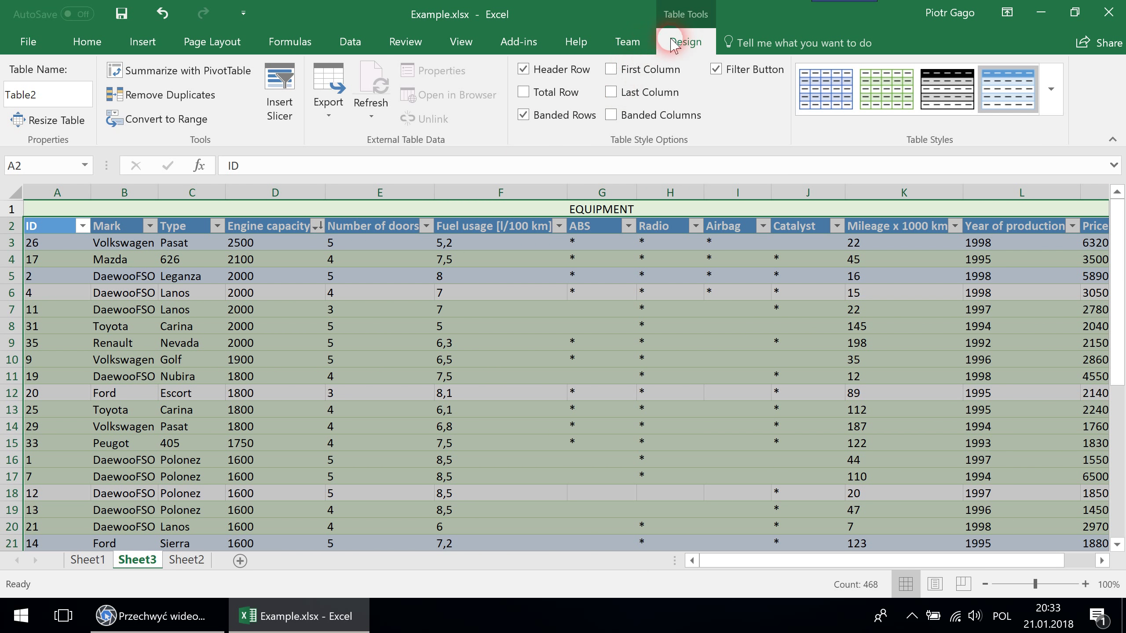
click(183, 129)
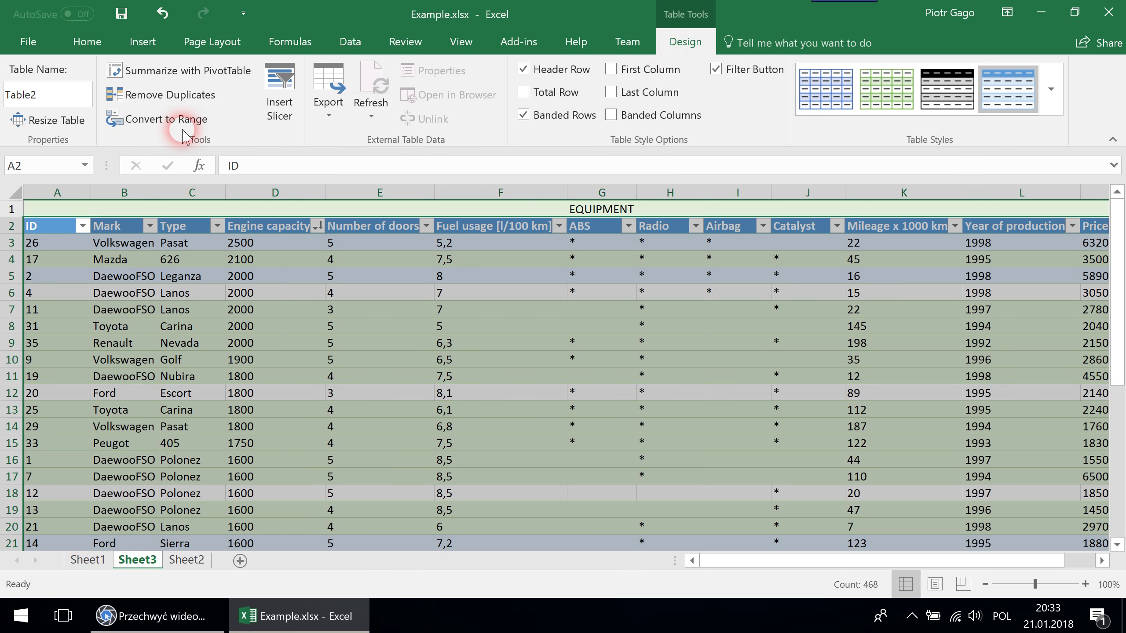
click(164, 119)
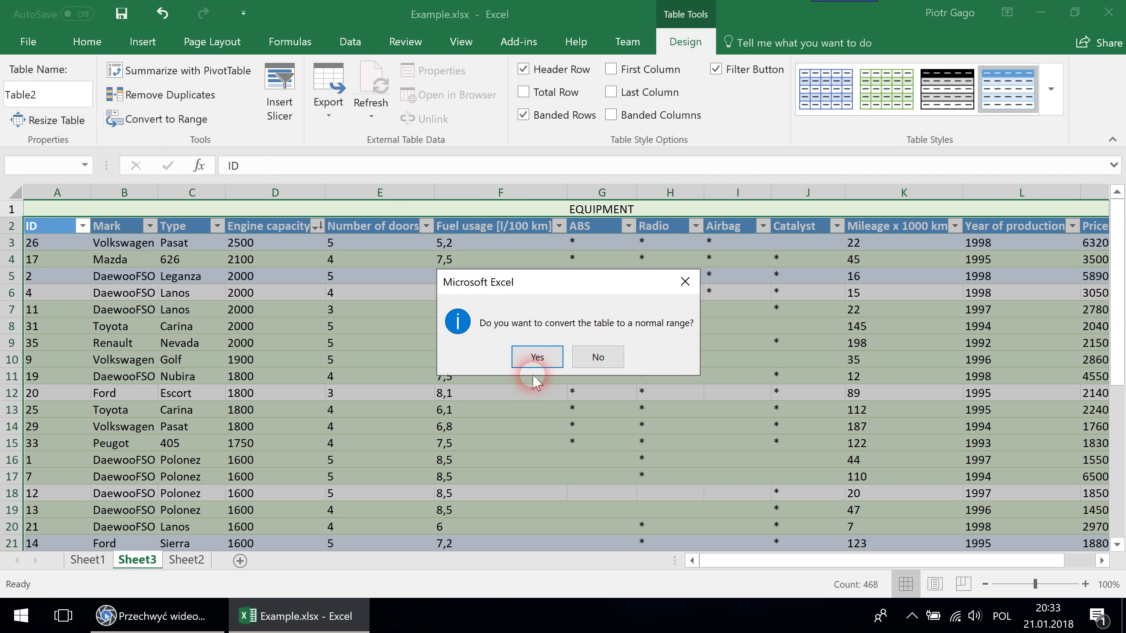
click(537, 358)
click(533, 360)
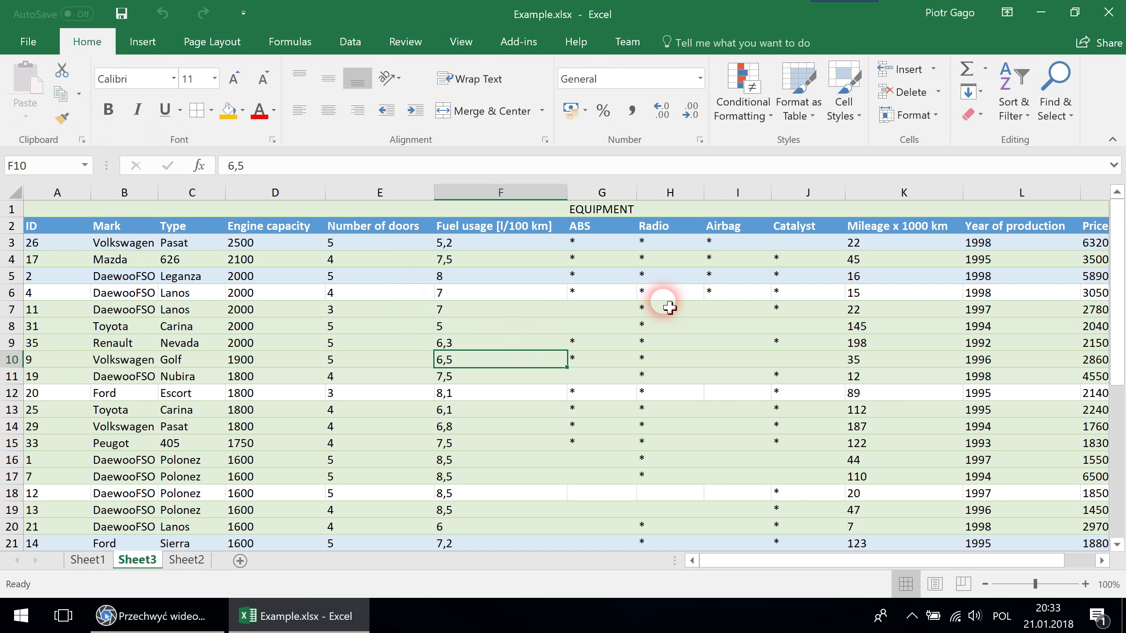
Create a PivotTable on a new worksheet from the range A2:M37 on Sheet3
drag(51, 225, 952, 470)
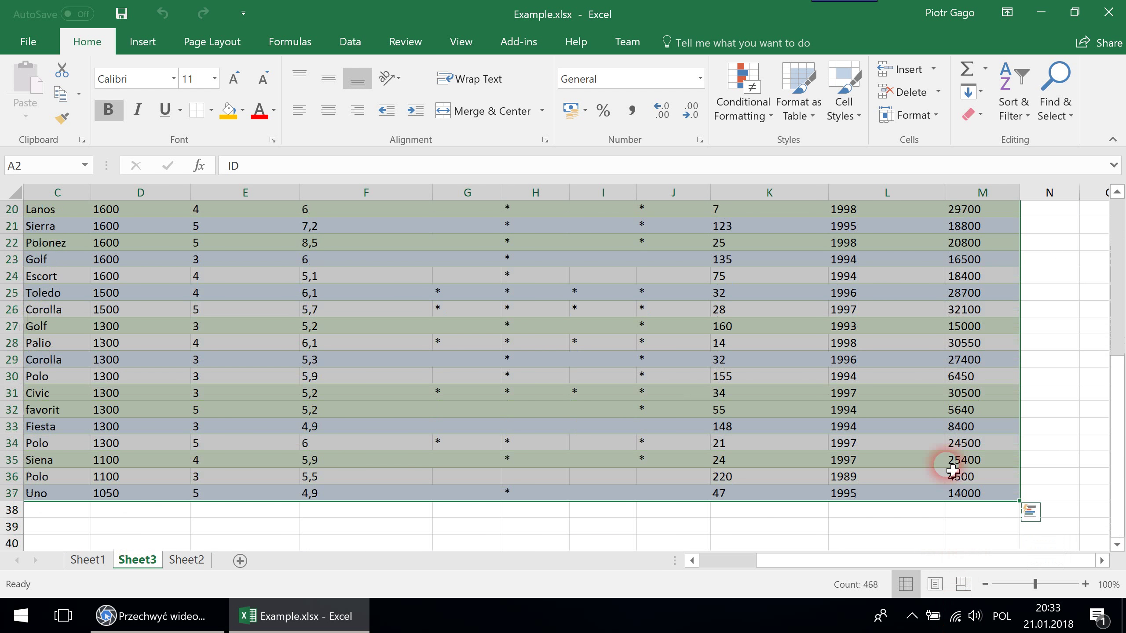
scroll(899, 457, up, 6)
drag(805, 560, 748, 576)
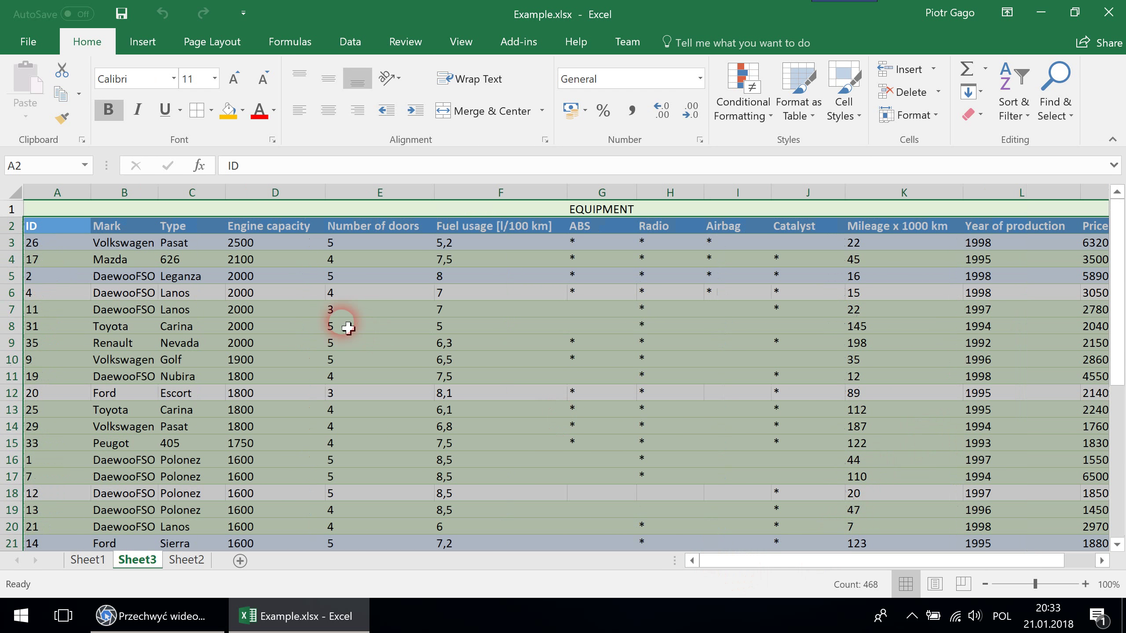
click(142, 42)
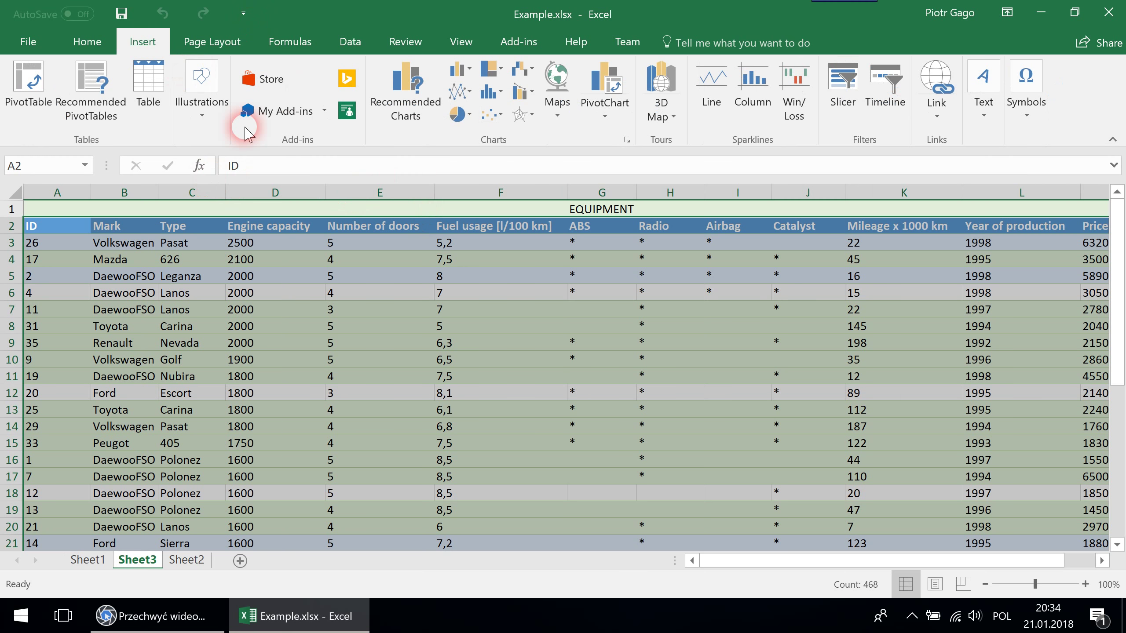
click(31, 96)
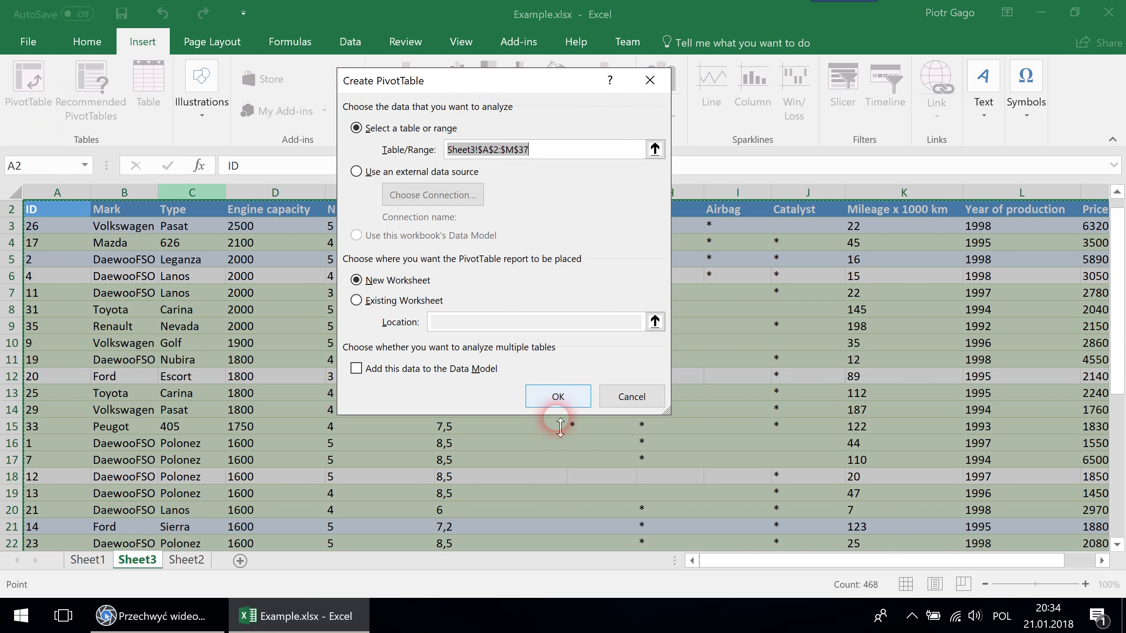
drag(480, 85, 538, 82)
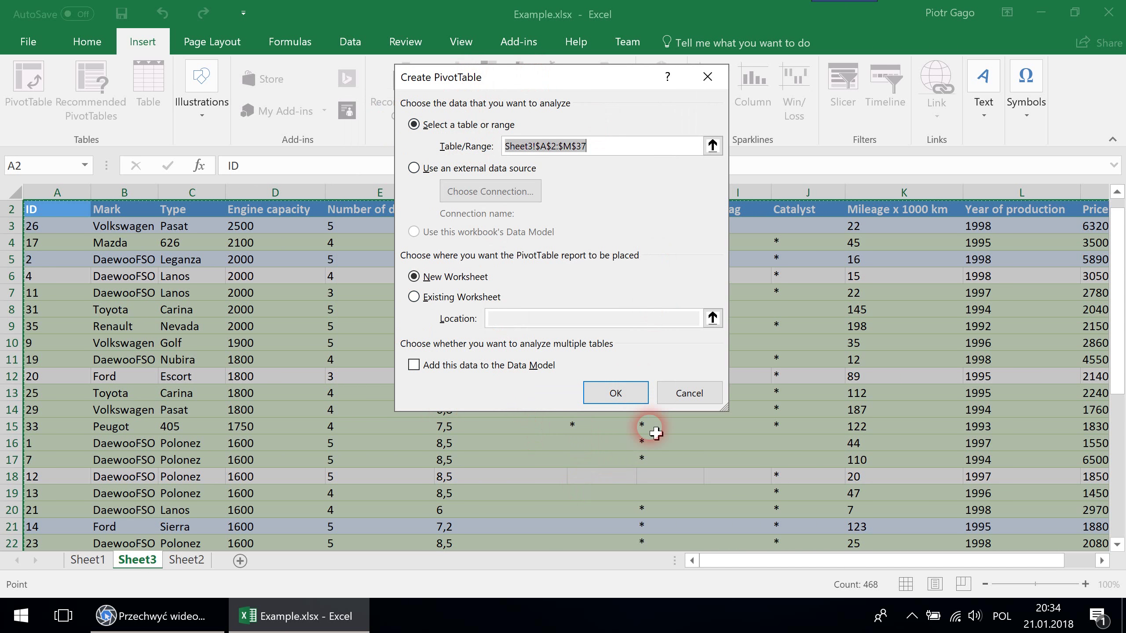
click(613, 393)
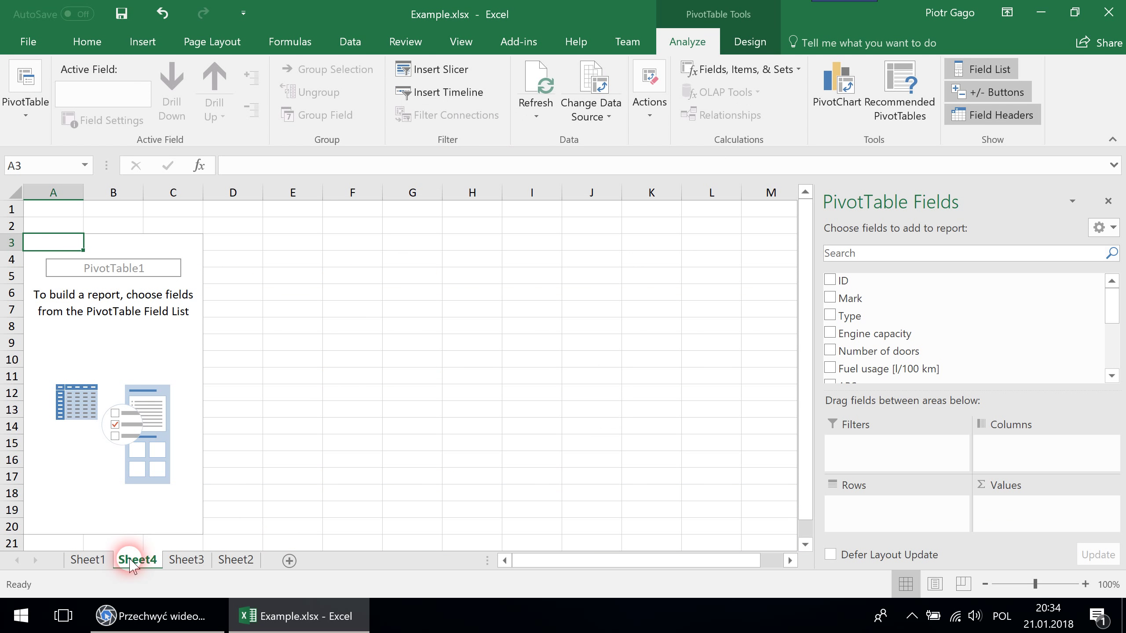
Examine the empty PivotTable area and the complete list of available fields, from ID to Price [zł]
scroll(348, 390, down, 4)
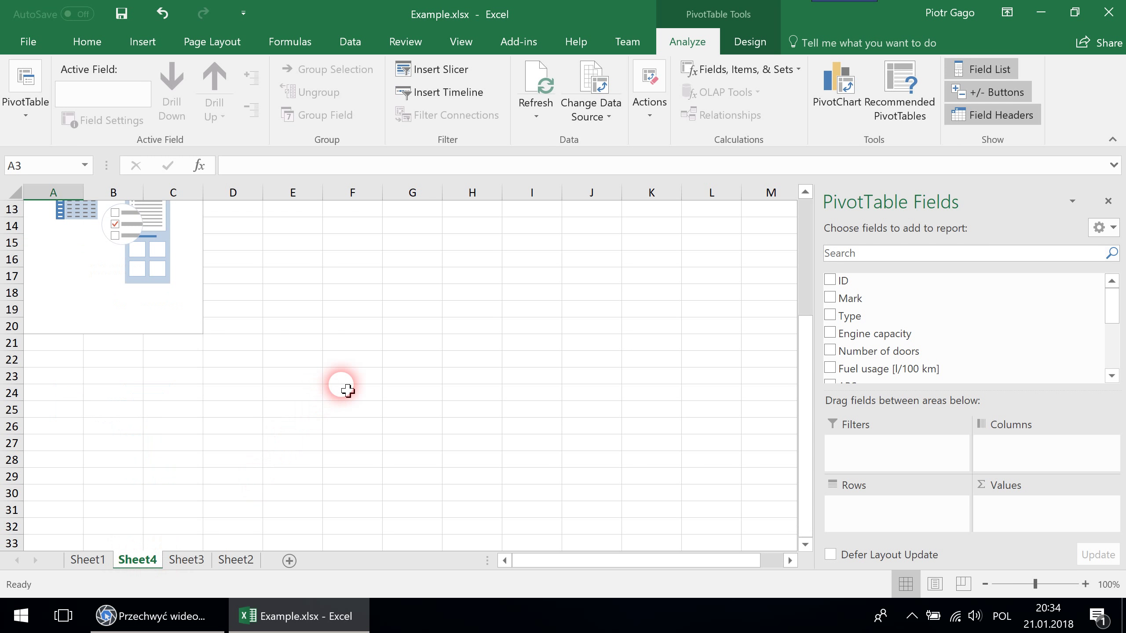
scroll(348, 390, up, 4)
click(79, 310)
click(135, 360)
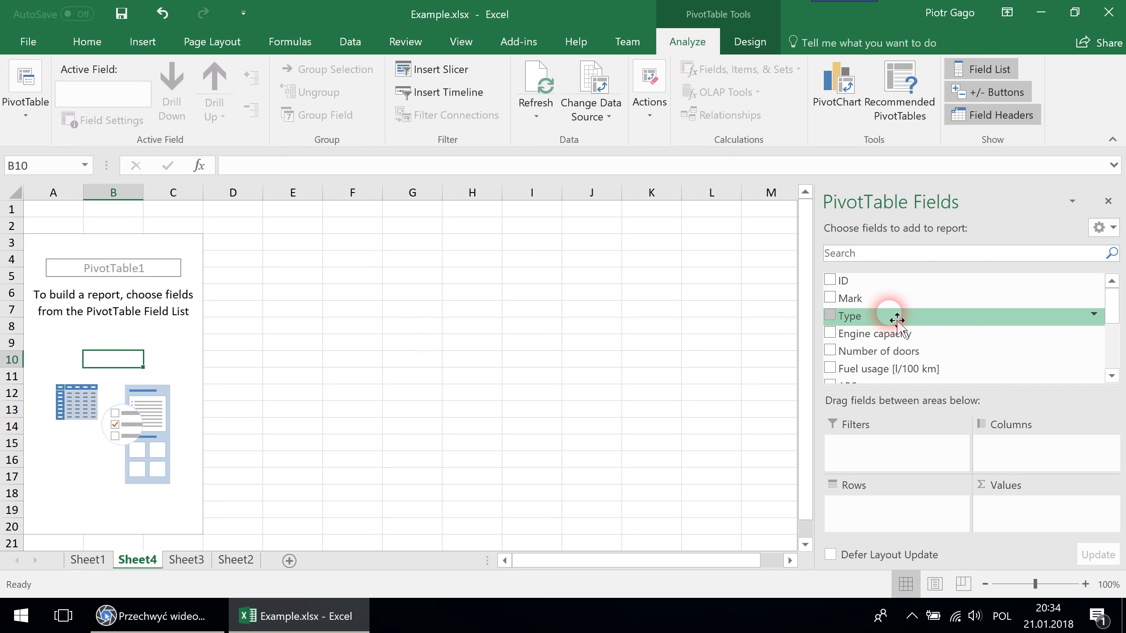
scroll(965, 325, down, 2)
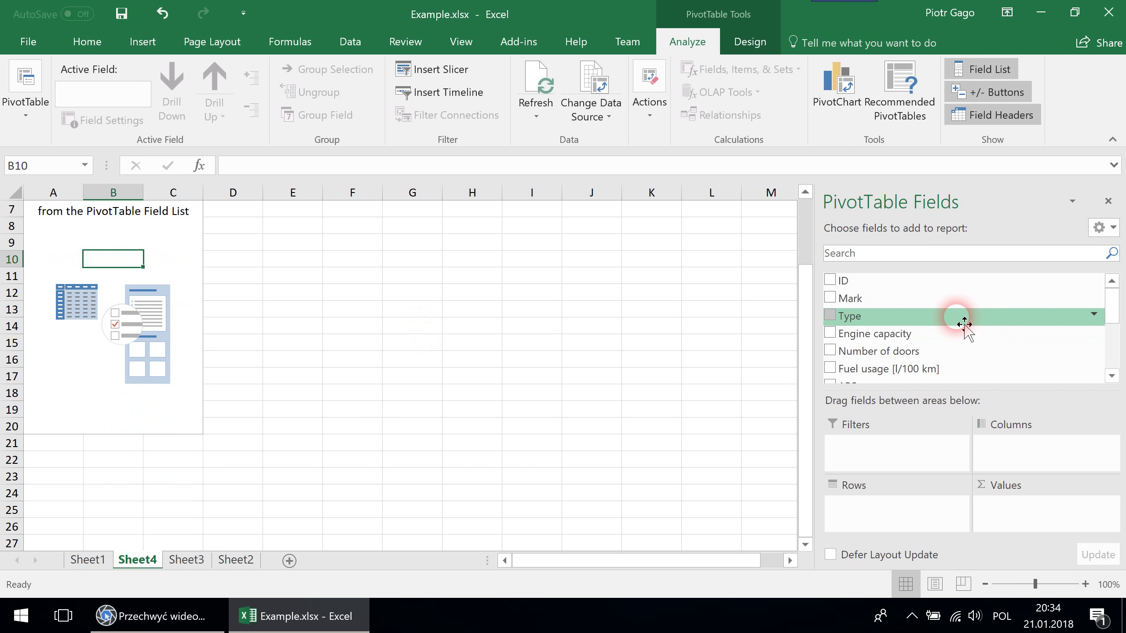
scroll(609, 302, up, 2)
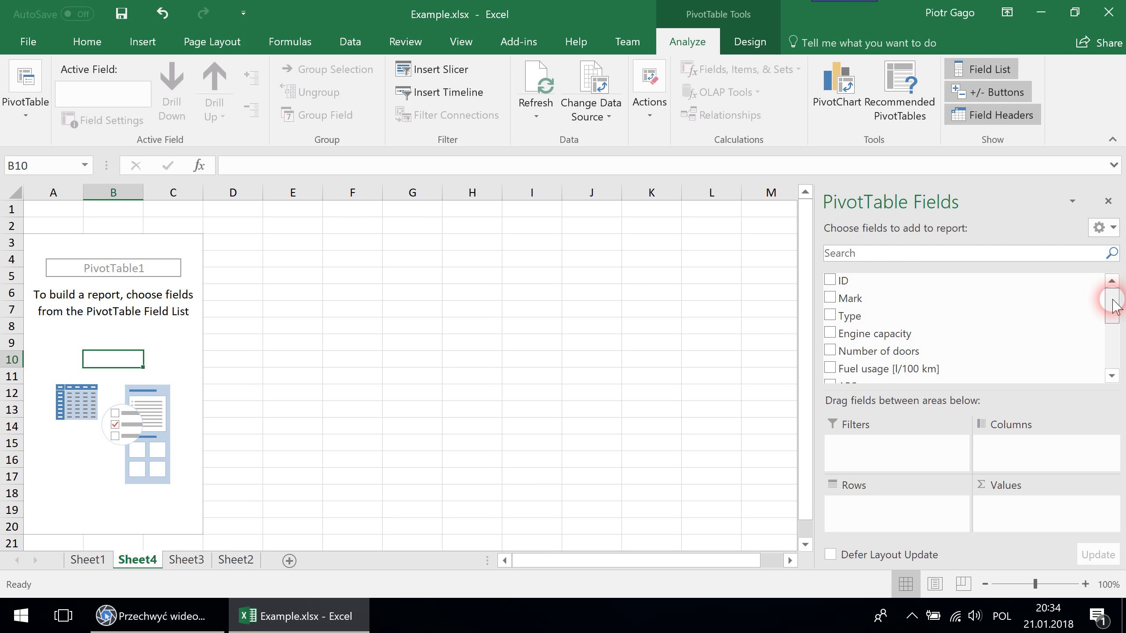
drag(1113, 306, 1119, 368)
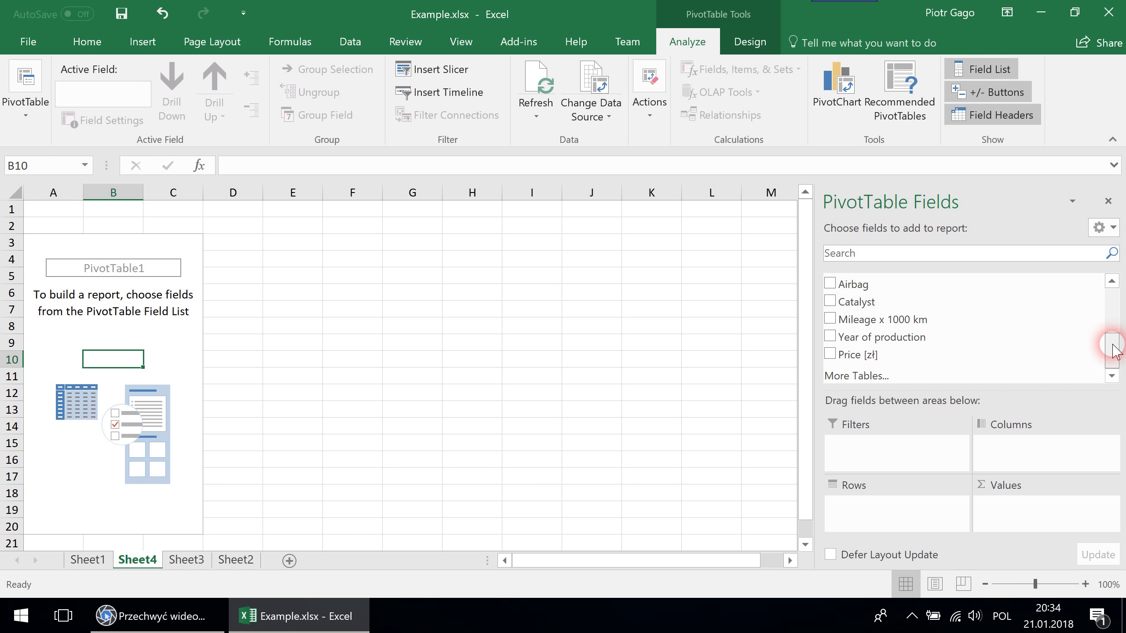
drag(1113, 350, 955, 406)
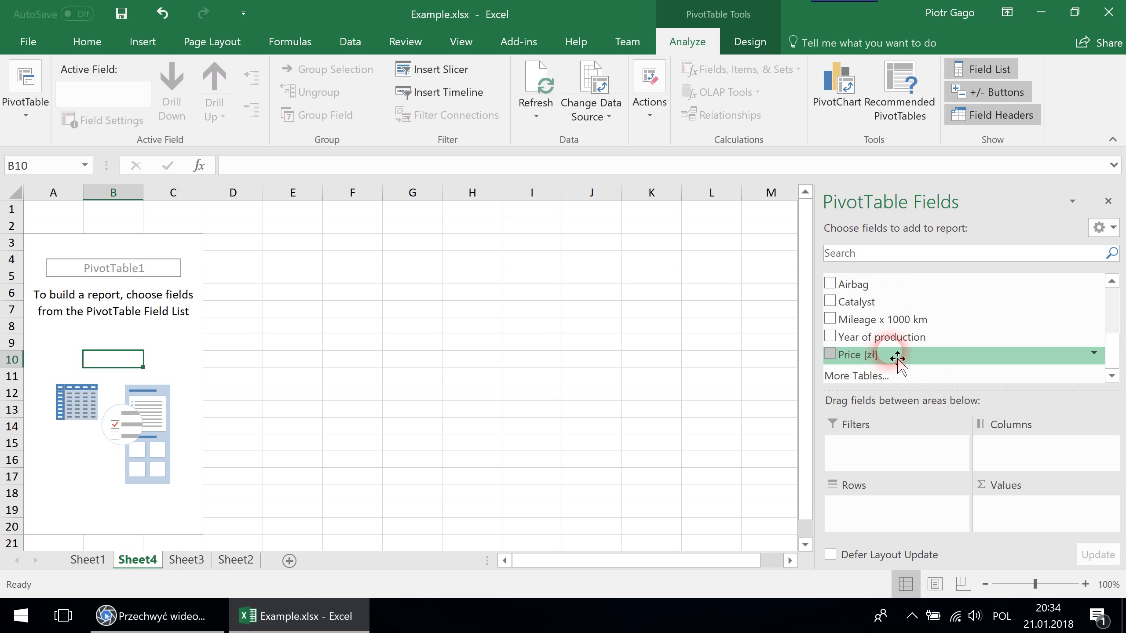
drag(897, 357, 789, 470)
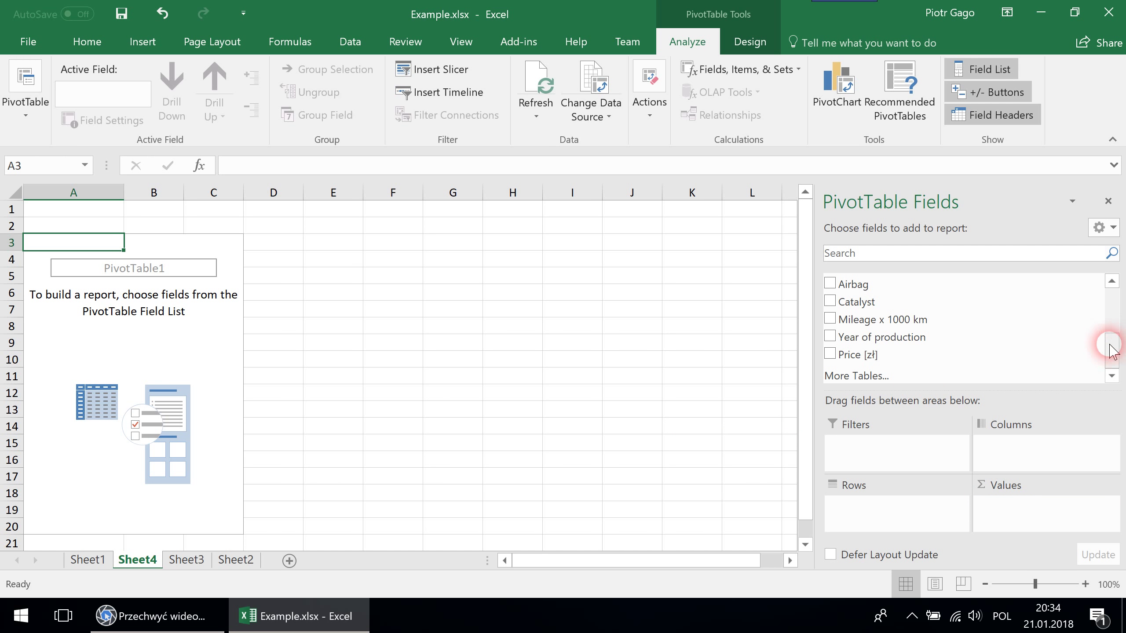
Add ID to the PivotTable values and Mark to the rows, and check the count for each mark
drag(1112, 351, 1113, 293)
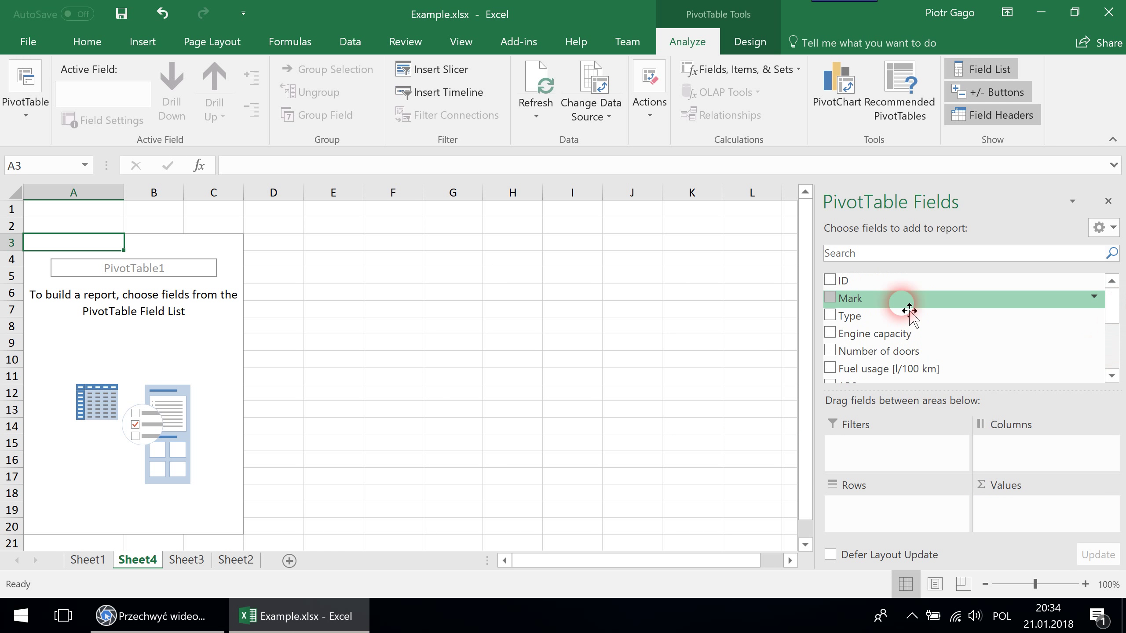
drag(897, 283, 1019, 510)
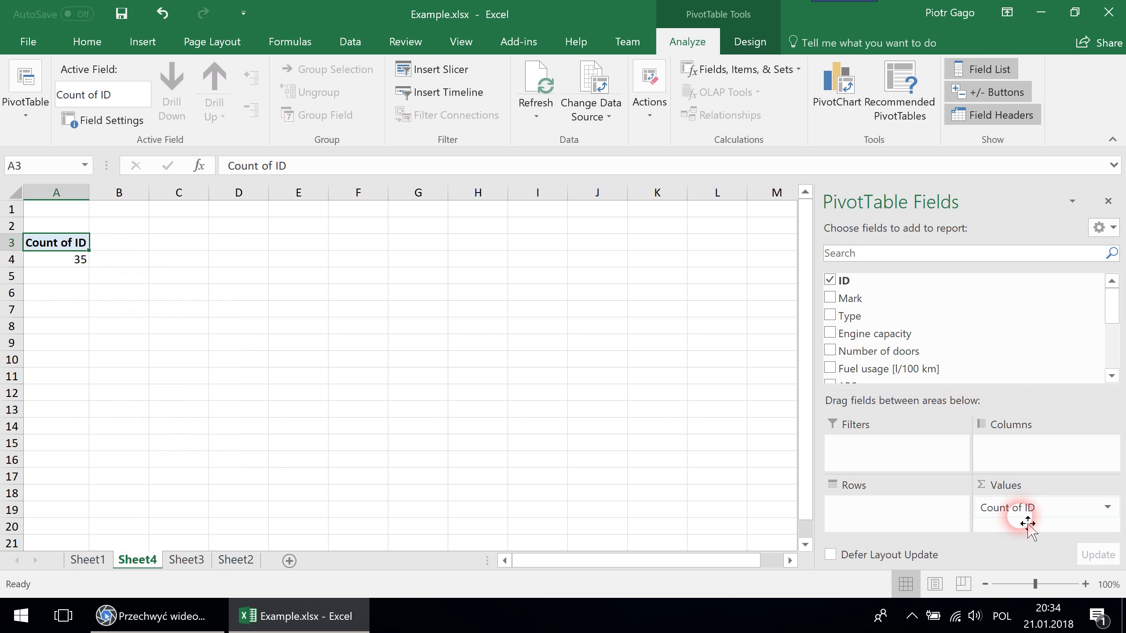
drag(897, 297, 899, 510)
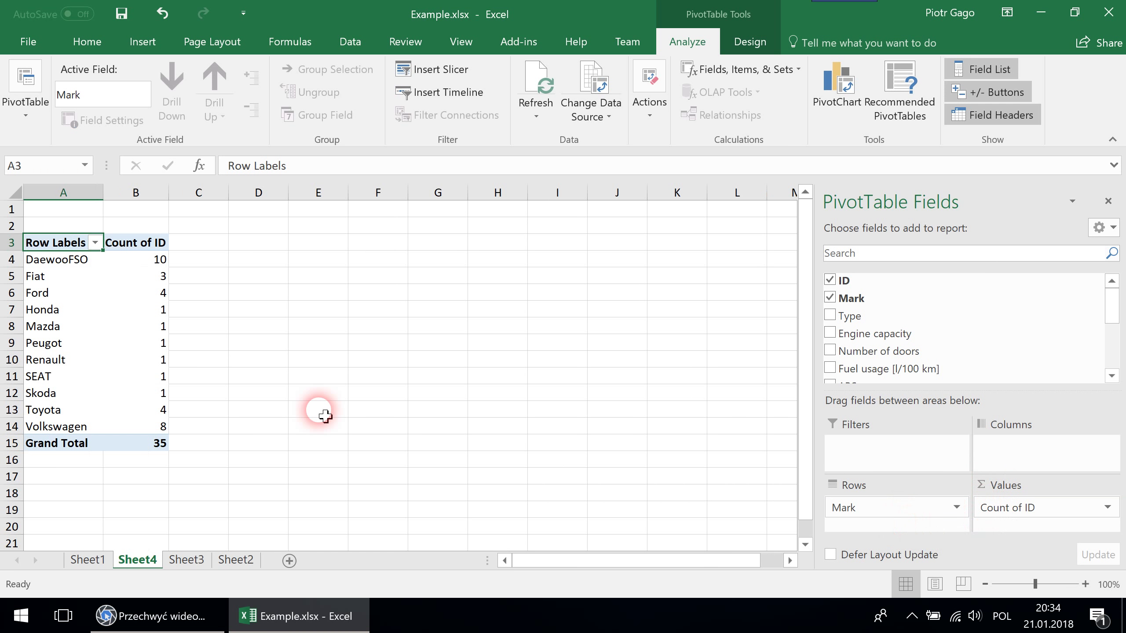
click(96, 295)
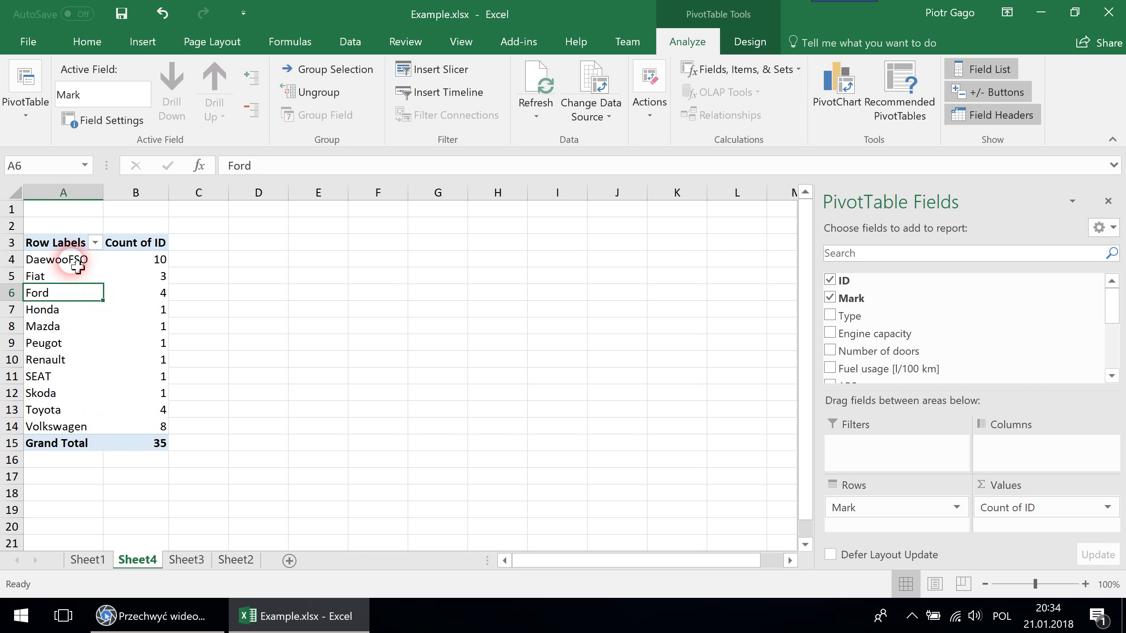
drag(77, 266, 130, 423)
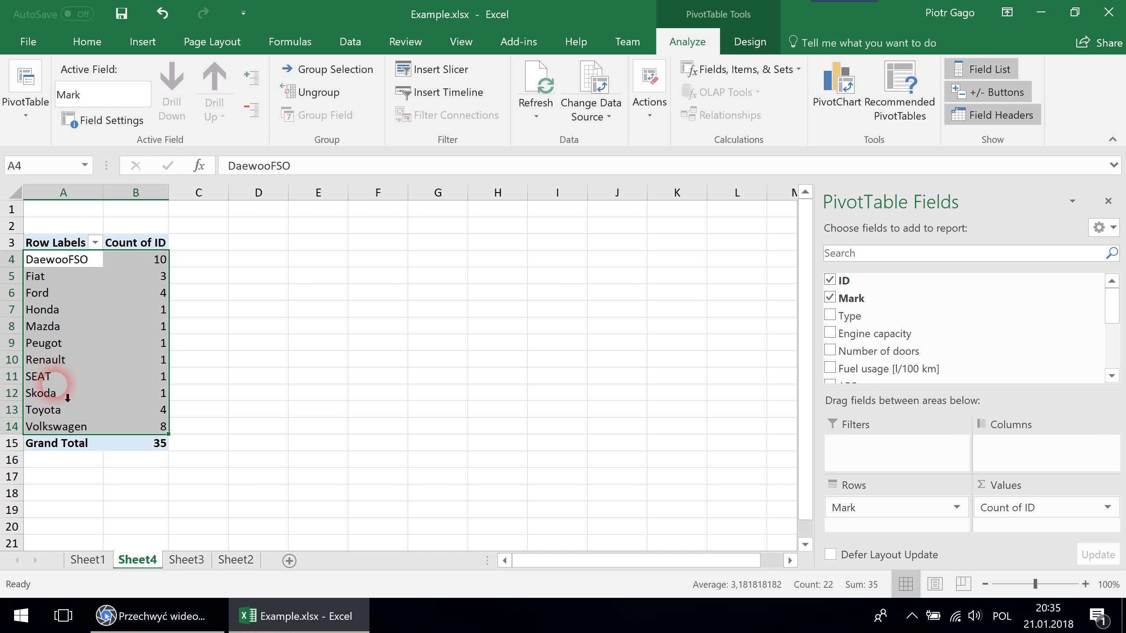
click(77, 321)
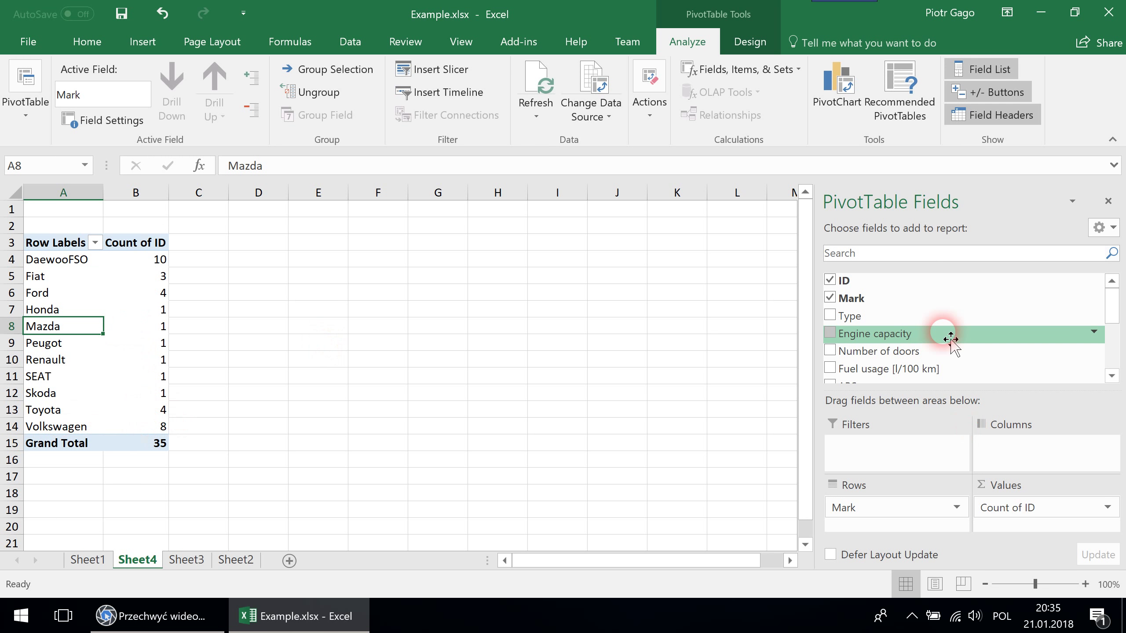
Add Year of production to the PivotTable rows above Mark and review the marks grouped under each year
scroll(948, 338, down, 1)
scroll(949, 337, down, 3)
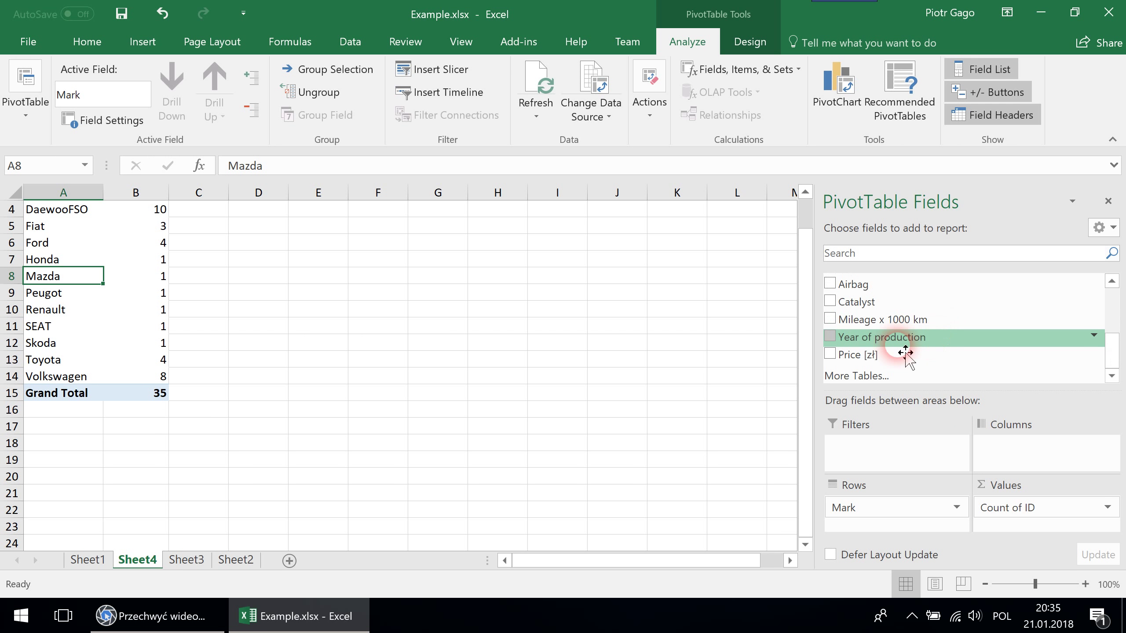
drag(902, 351, 886, 502)
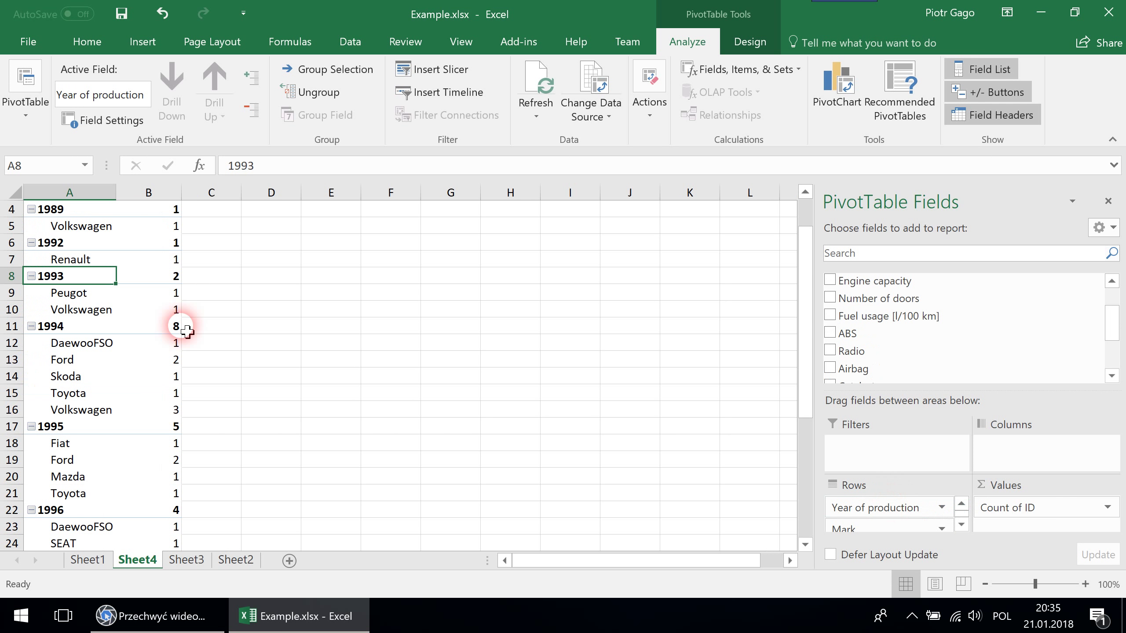
click(172, 346)
scroll(179, 360, down, 1)
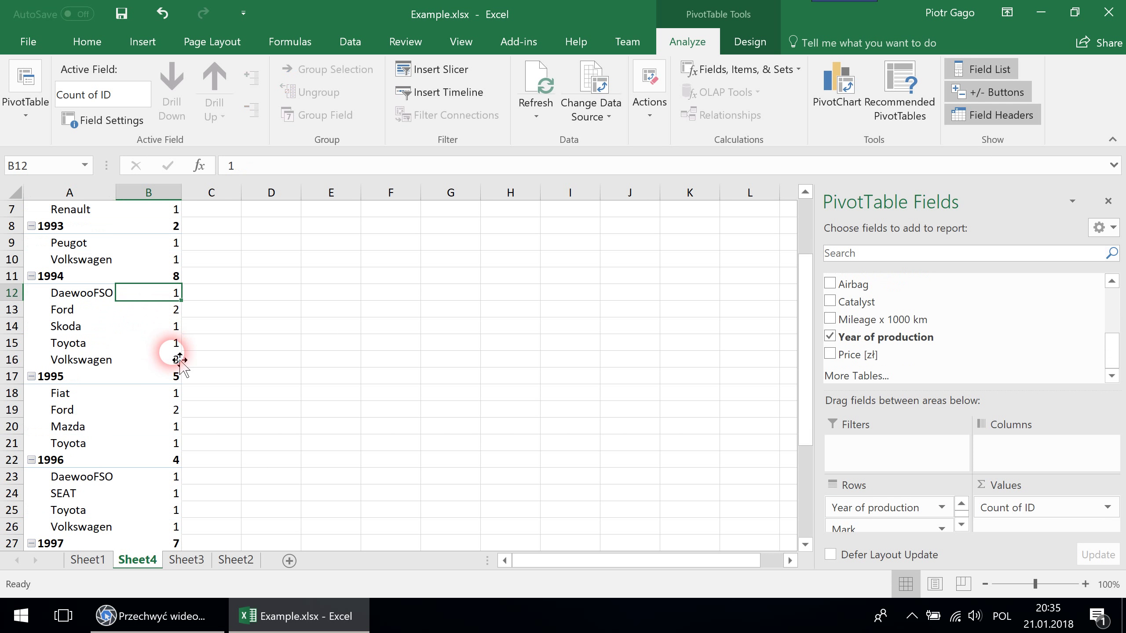
scroll(147, 355, down, 1)
click(86, 361)
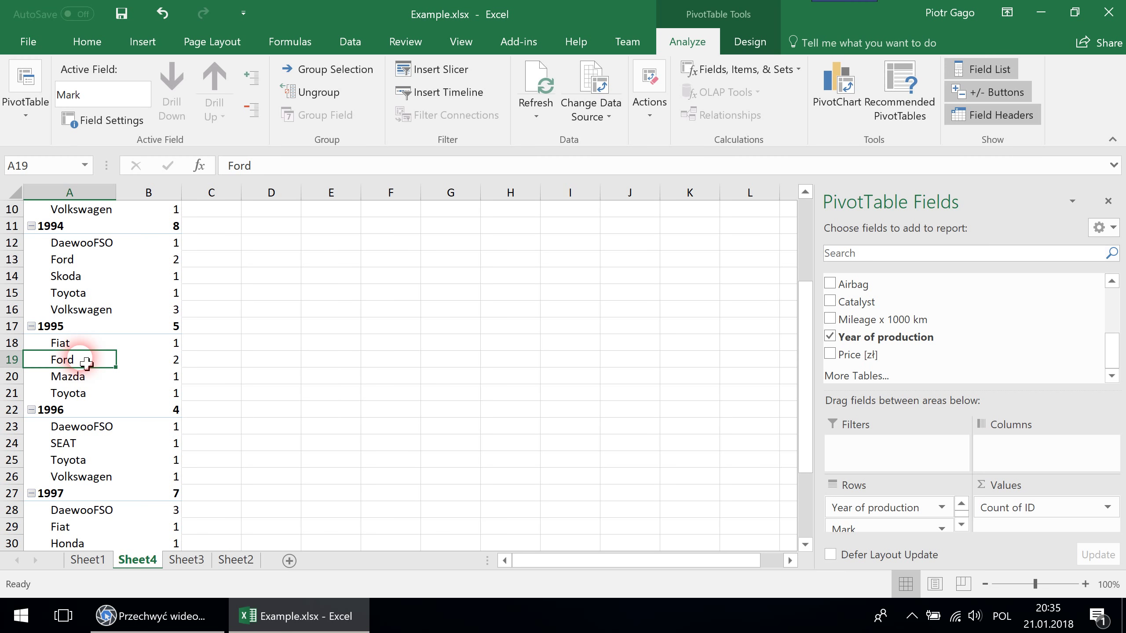
click(66, 376)
click(73, 392)
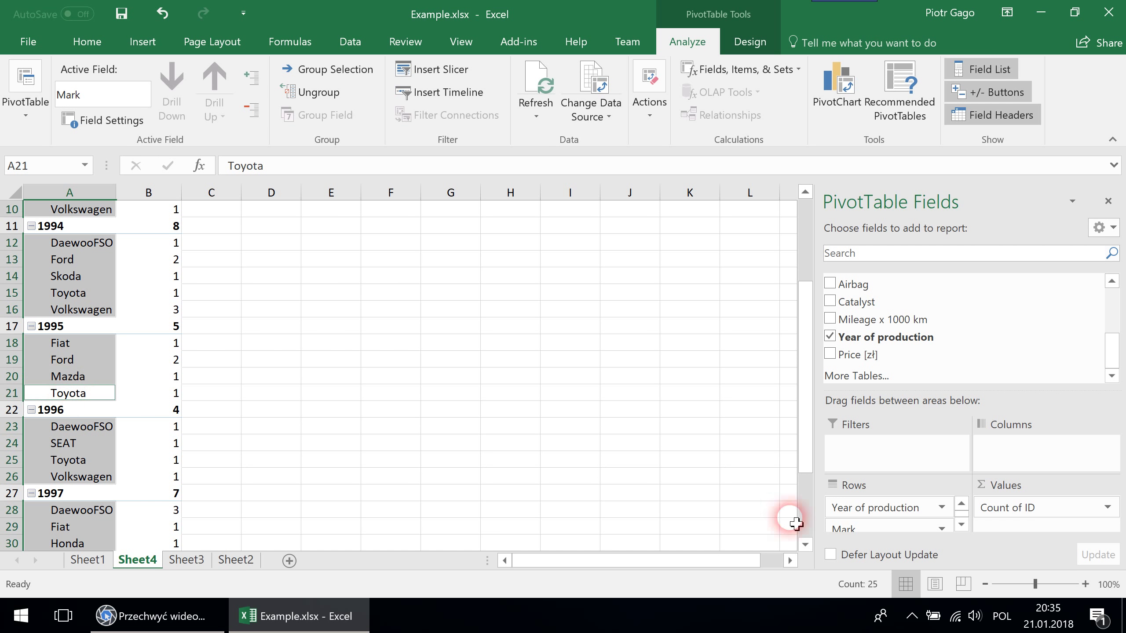
scroll(799, 515, down, 1)
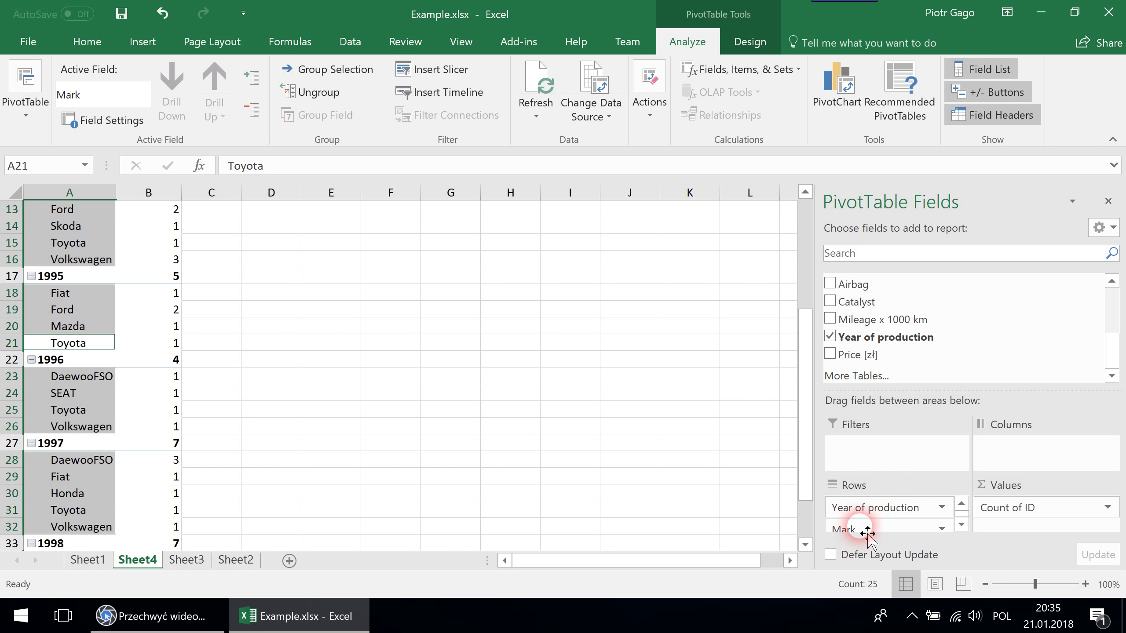
Place Mark above Year of production in the PivotTable rows, and move Year of production to the columns
drag(867, 533, 888, 501)
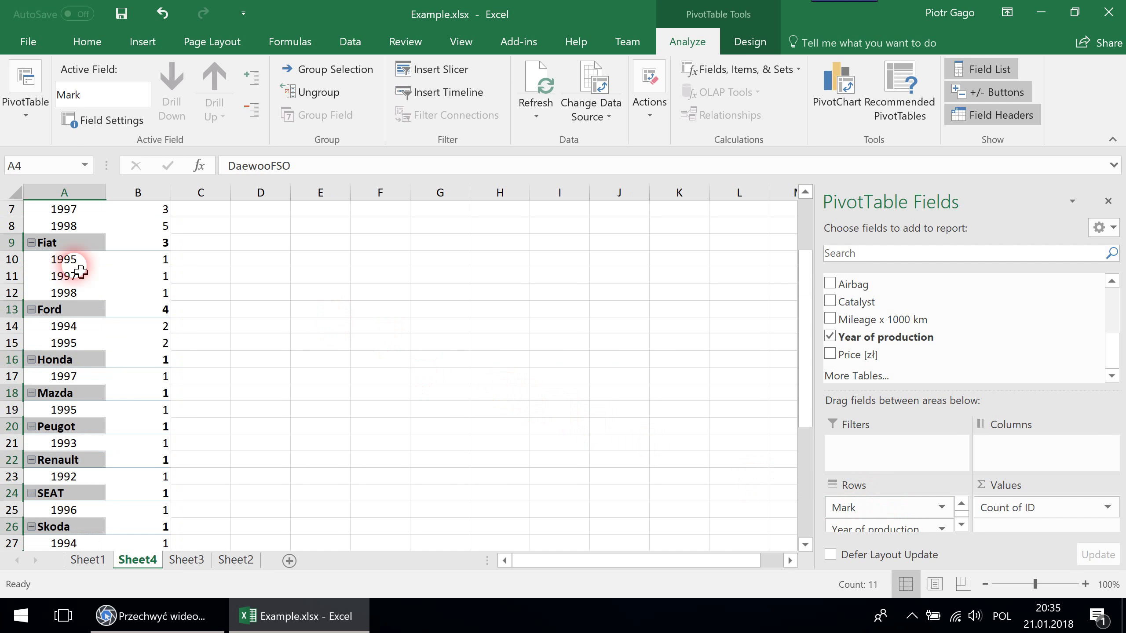
scroll(80, 271, up, 2)
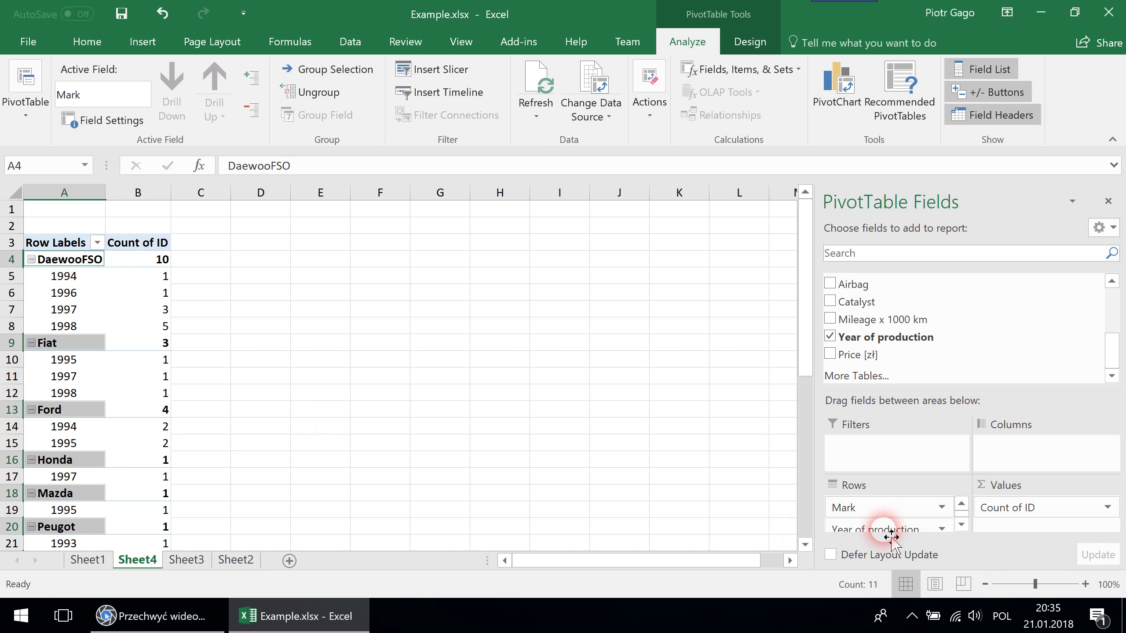
drag(891, 537, 1019, 446)
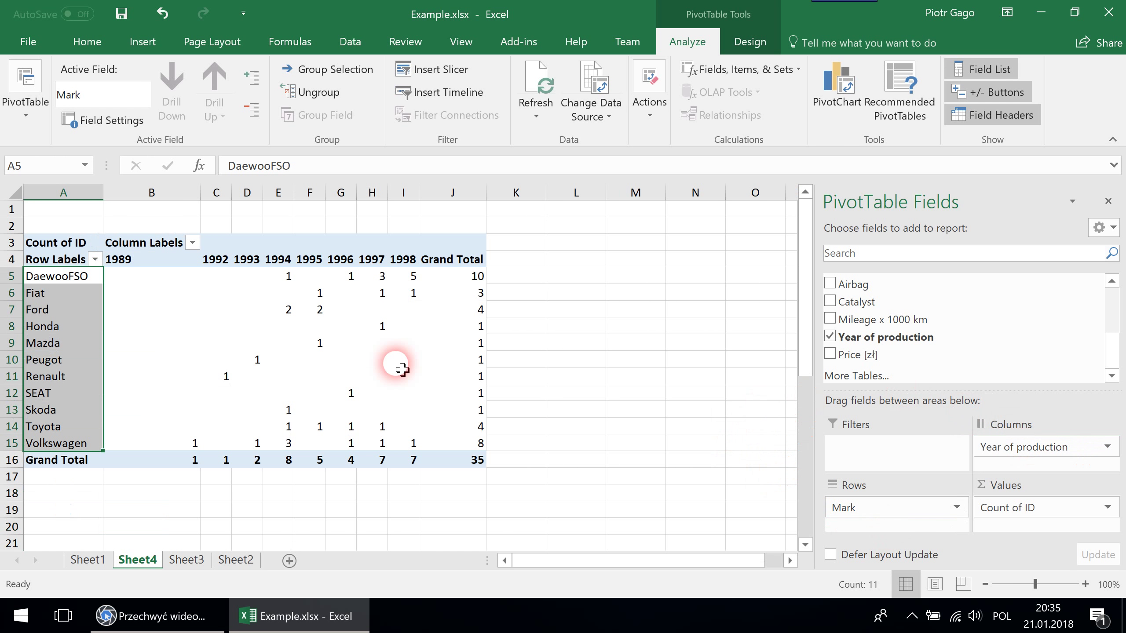
Examine the PivotTable counts by mark and production year, including the Grand Total row
click(245, 322)
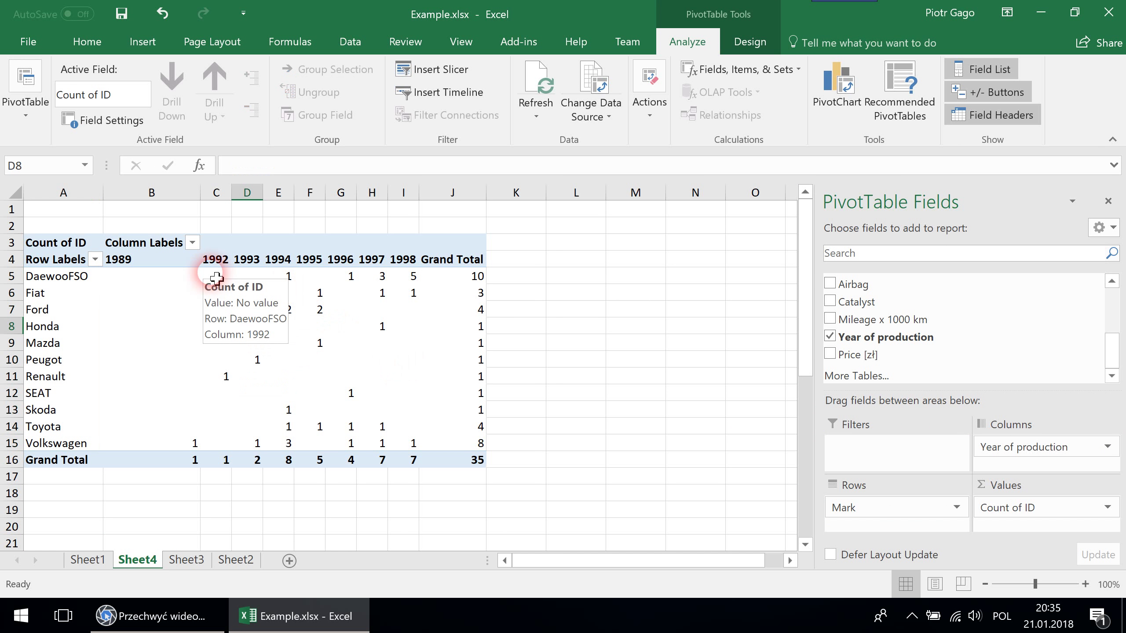
click(284, 312)
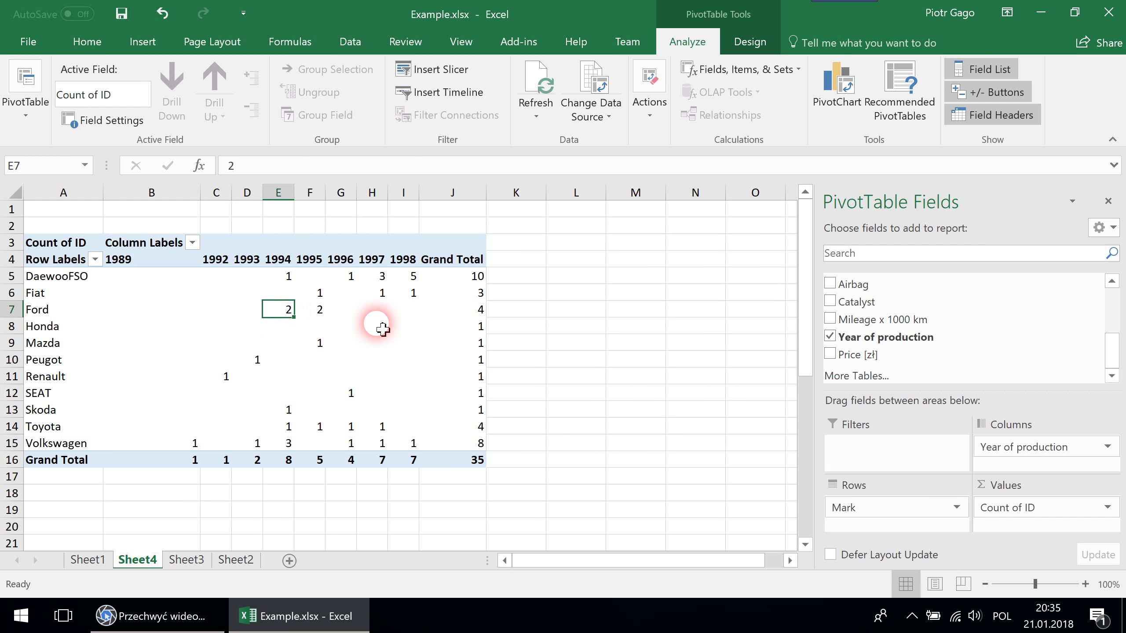
key(Right)
key(Up)
key(Left)
key(Up)
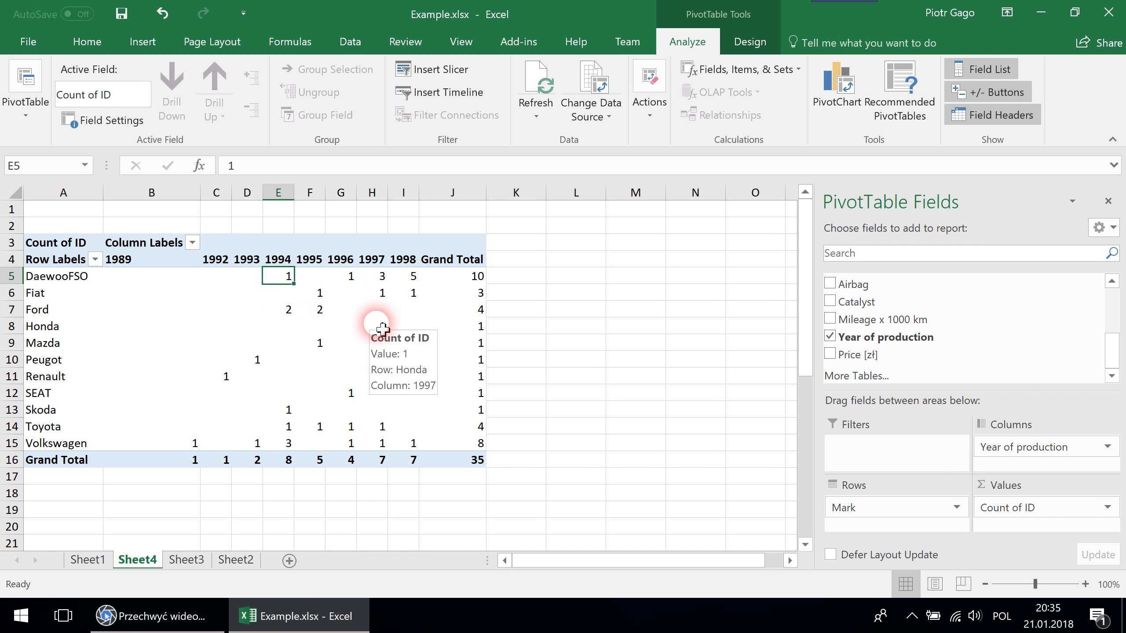
key(Down)
key(Down)
key(Down)
key(Down)
key(Down)
key(Down)
key(Down)
key(Down)
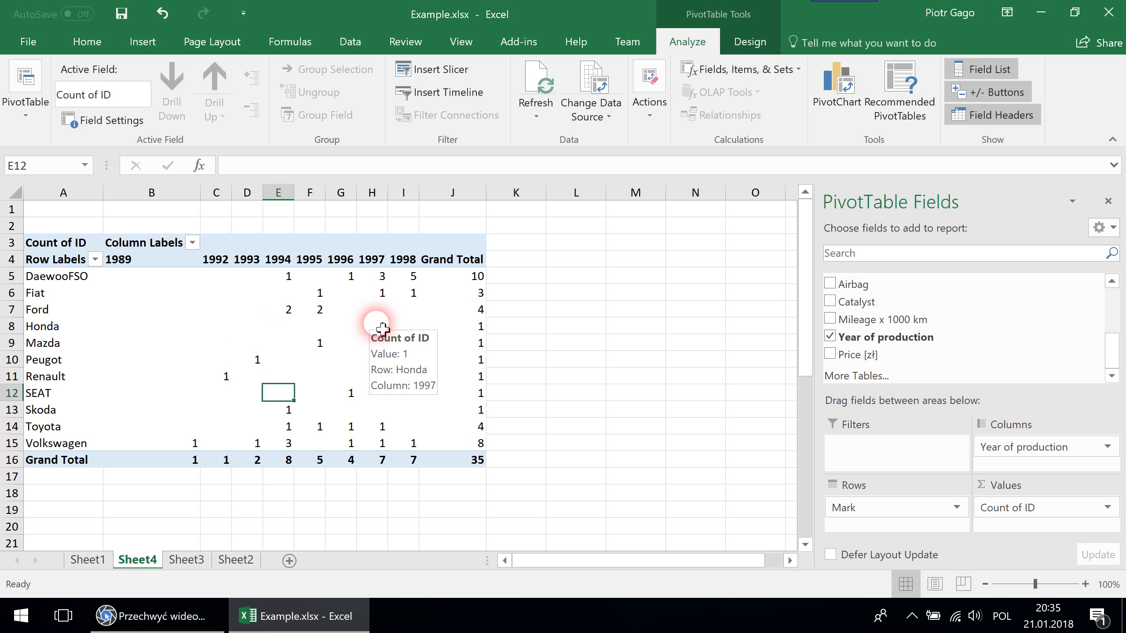
key(Right)
key(Right)
key(Down)
key(Right)
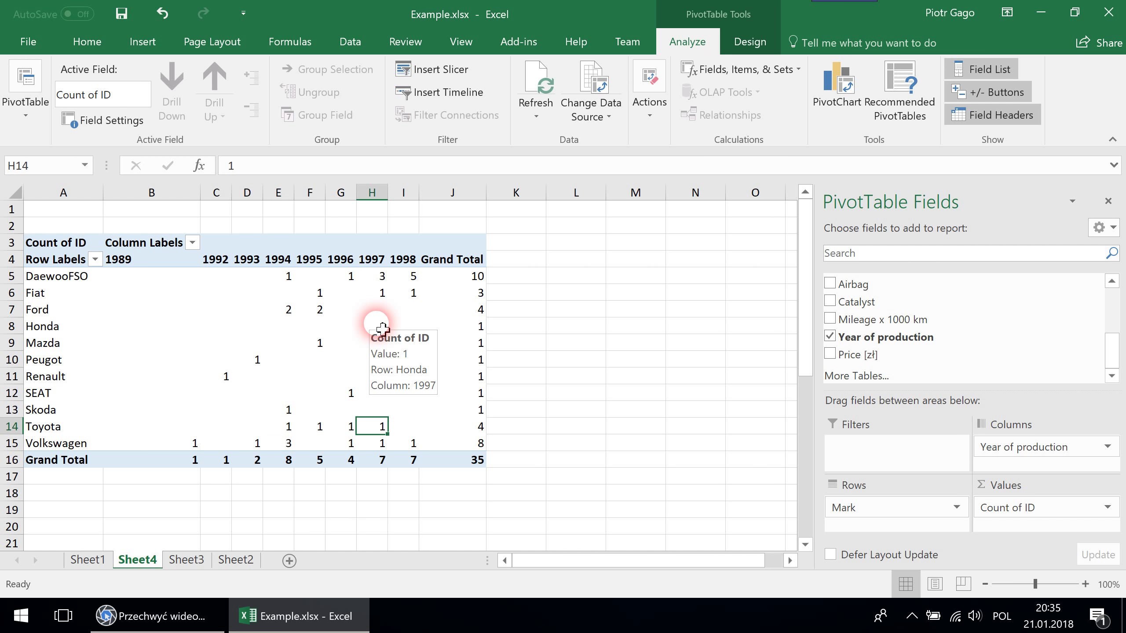
key(Right)
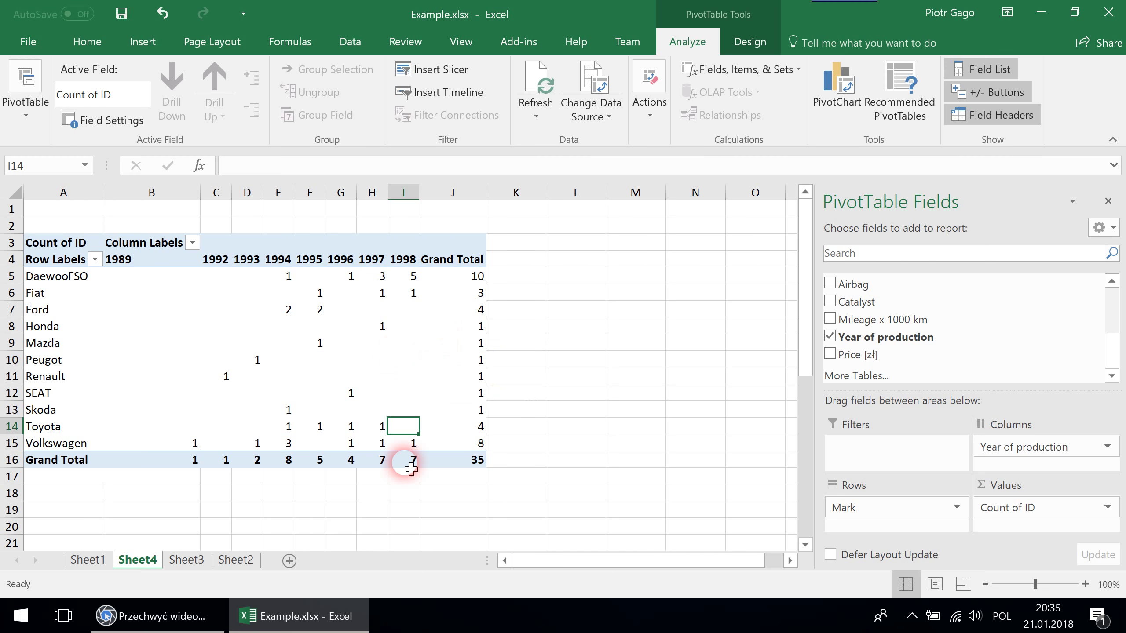
drag(62, 464, 480, 468)
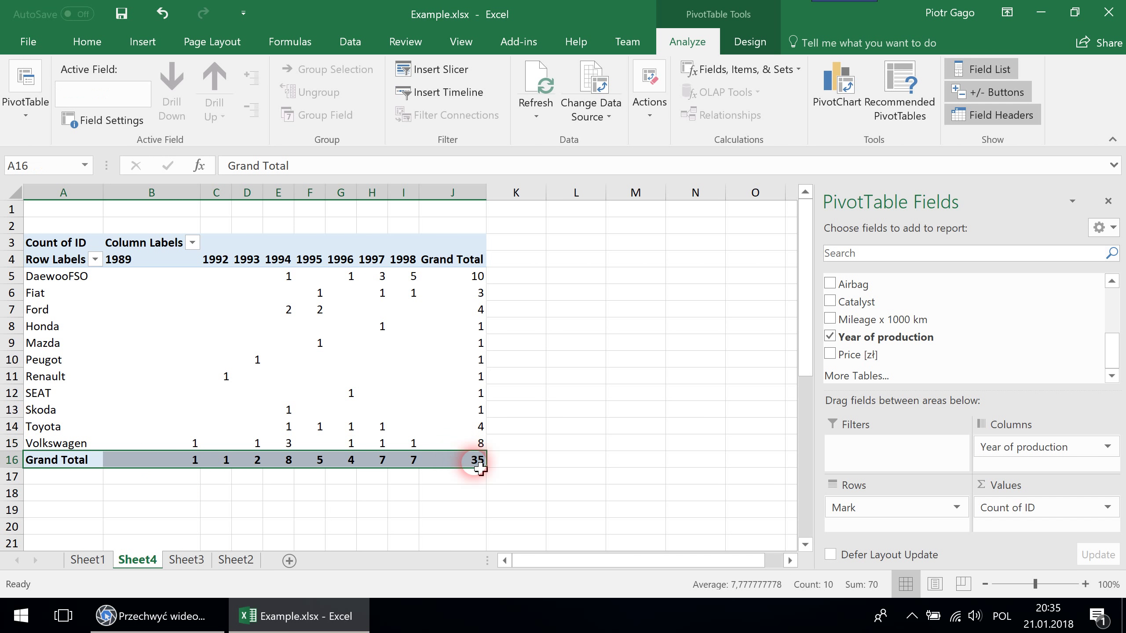
Examine the Sum, Average, Max and Min calculation types in the value field settings of Count of ID without applying any
click(605, 362)
click(228, 376)
click(151, 309)
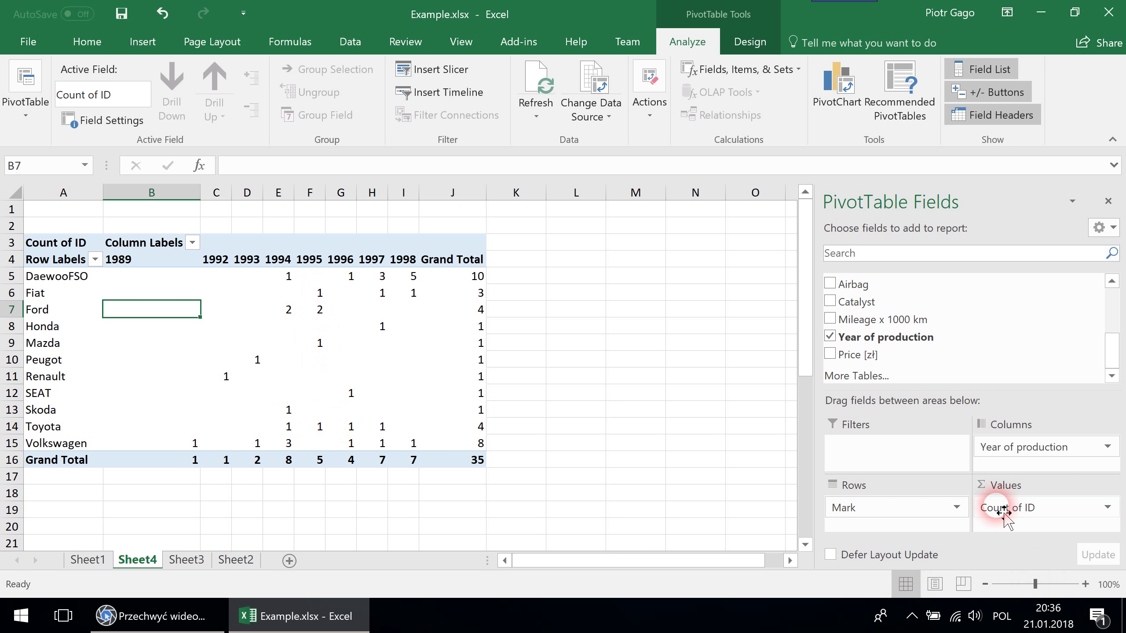
click(1024, 508)
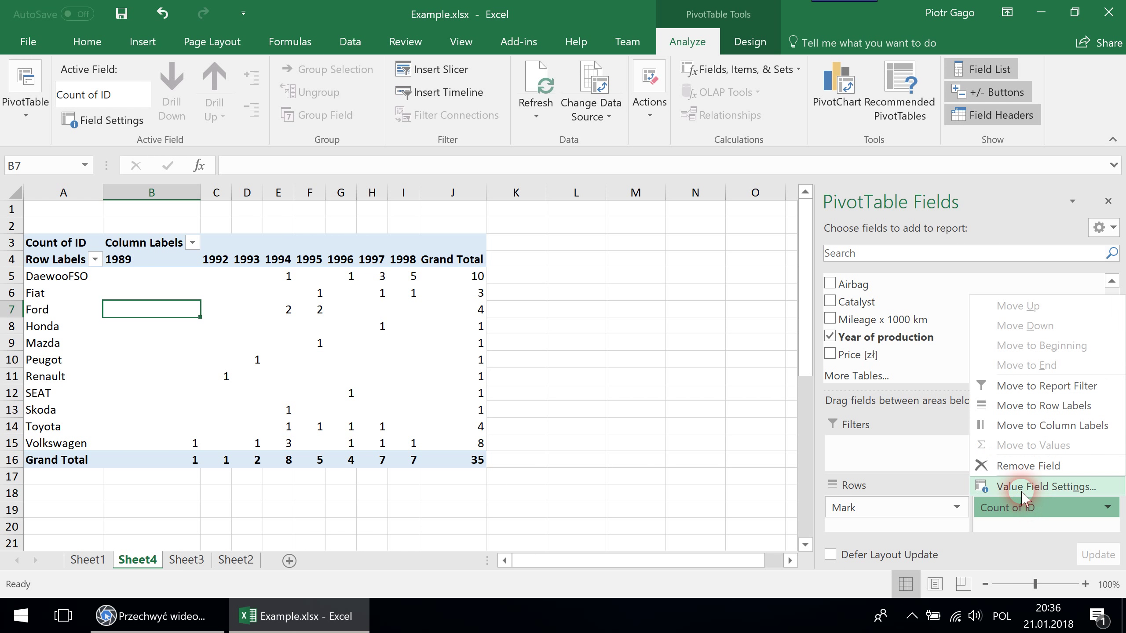
click(1021, 487)
click(483, 256)
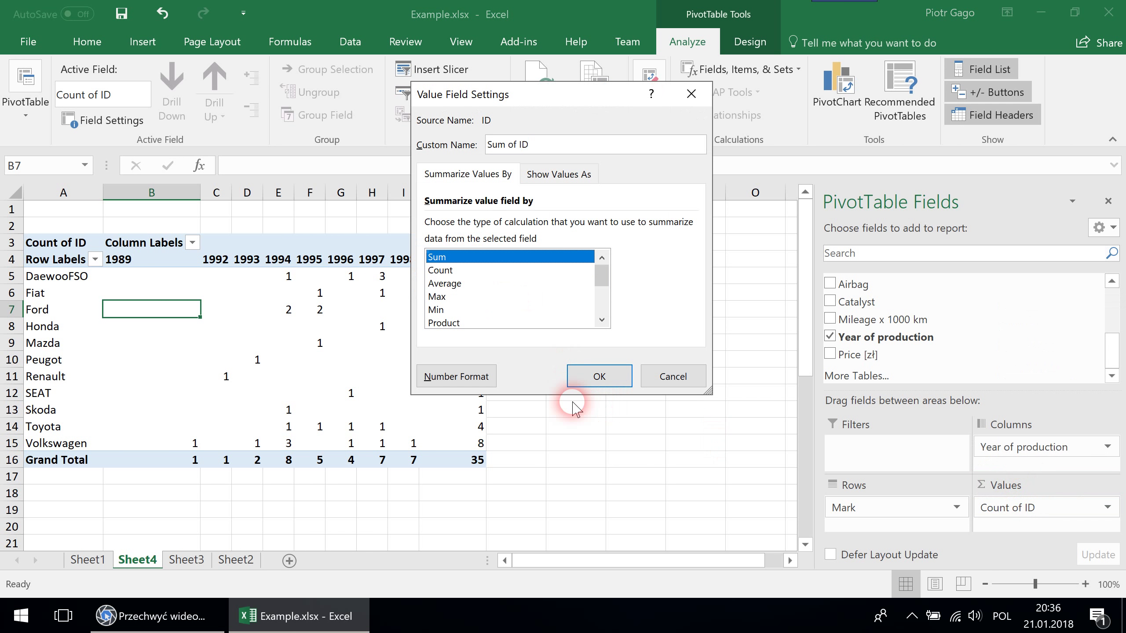
click(447, 284)
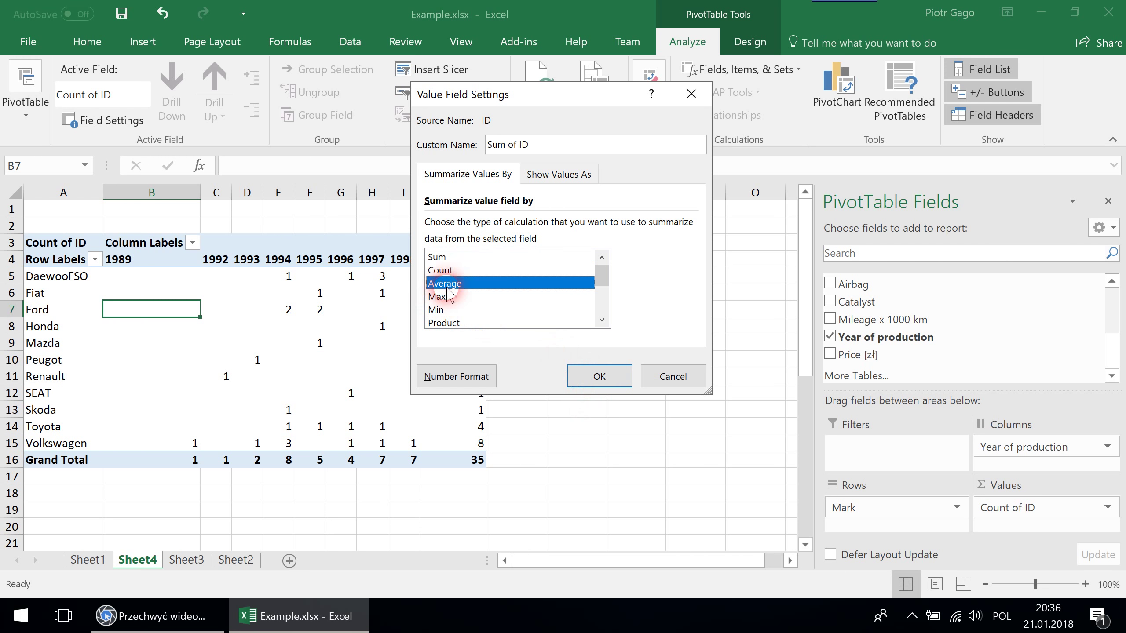
click(443, 296)
click(441, 310)
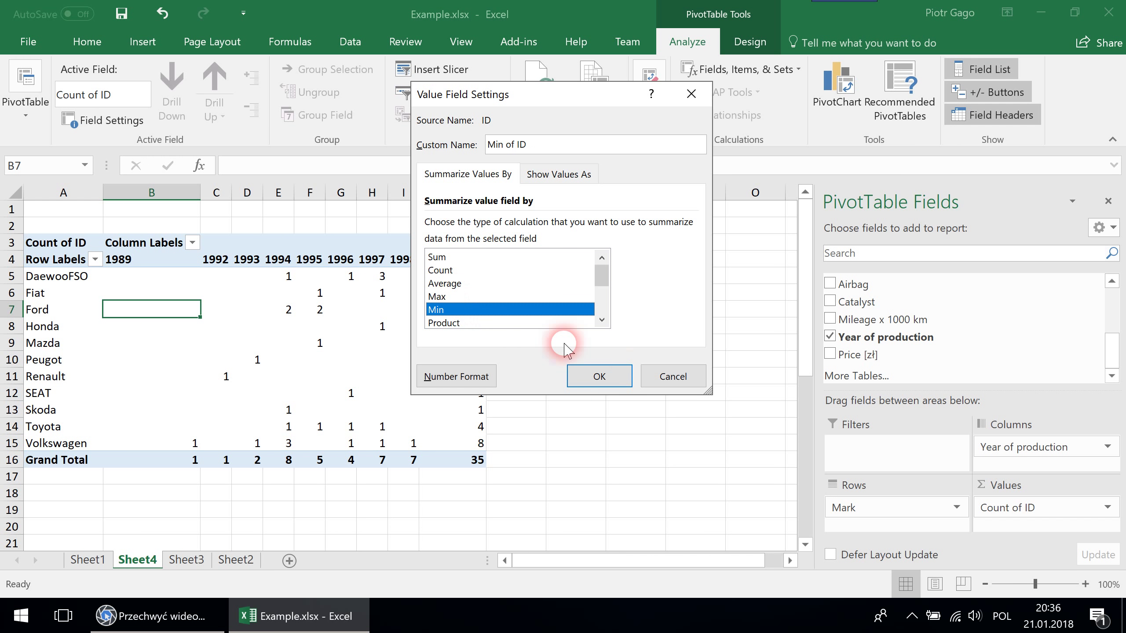
click(671, 377)
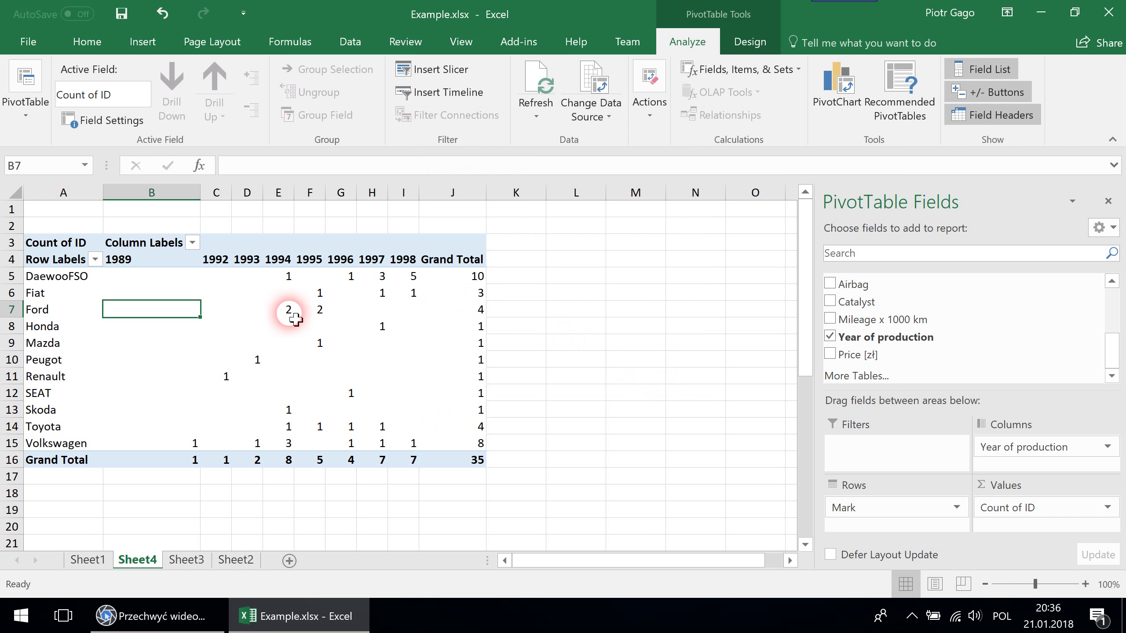
Inspect individual mark and year cells in the PivotTable, including counts for Ford, Mazda and Peugot and empty combinations
click(290, 314)
click(317, 312)
click(321, 350)
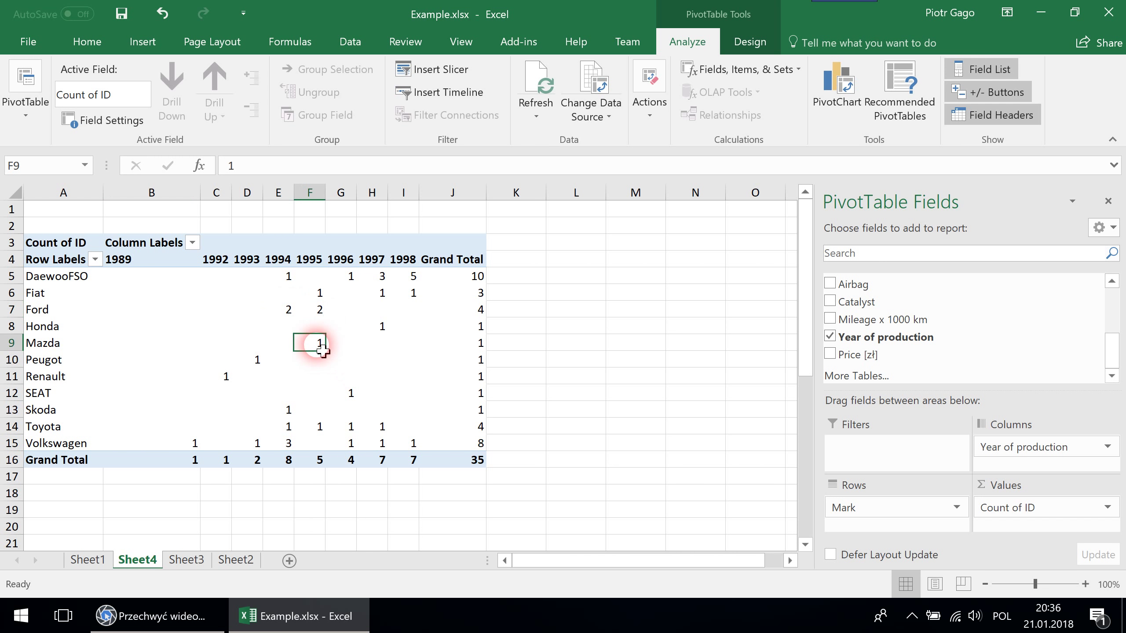
click(257, 360)
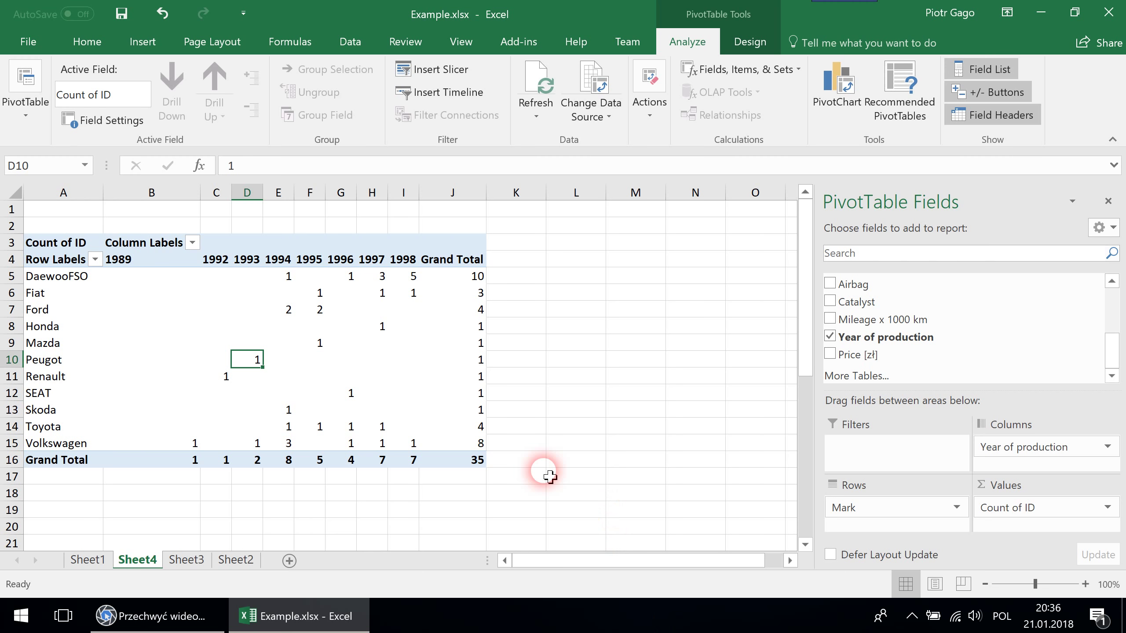
click(243, 313)
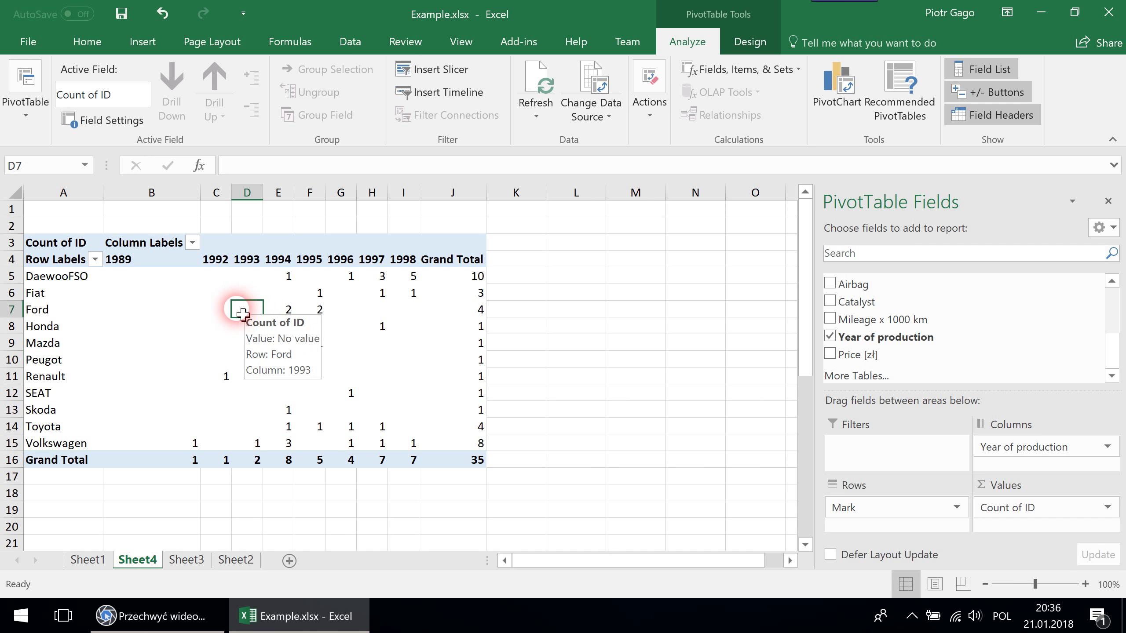
mouse_move(208, 345)
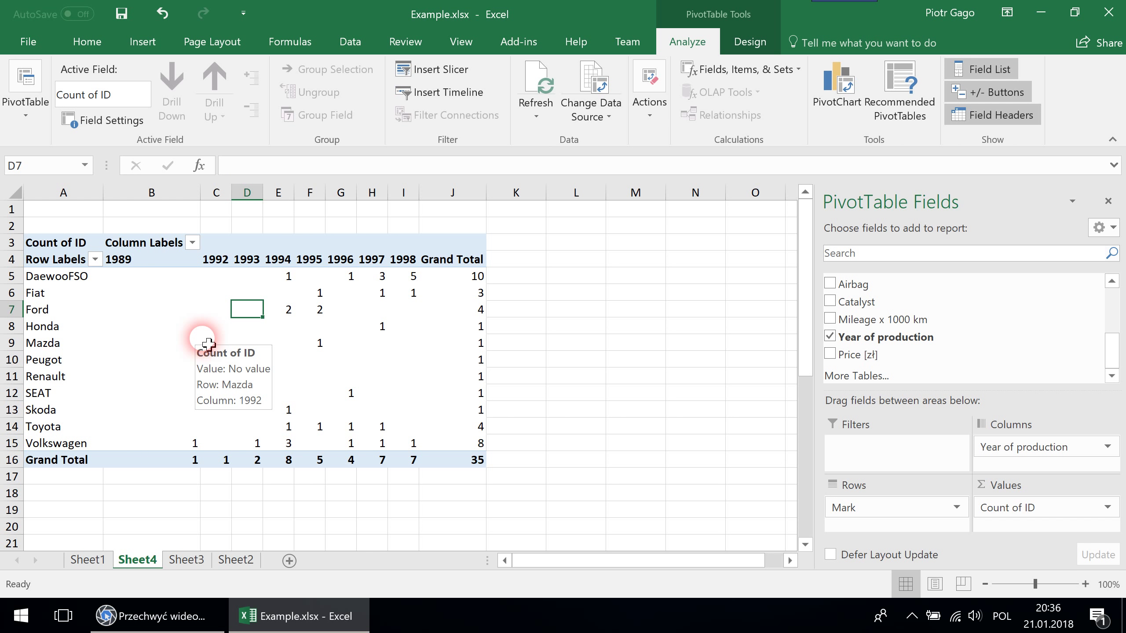
mouse_move(173, 338)
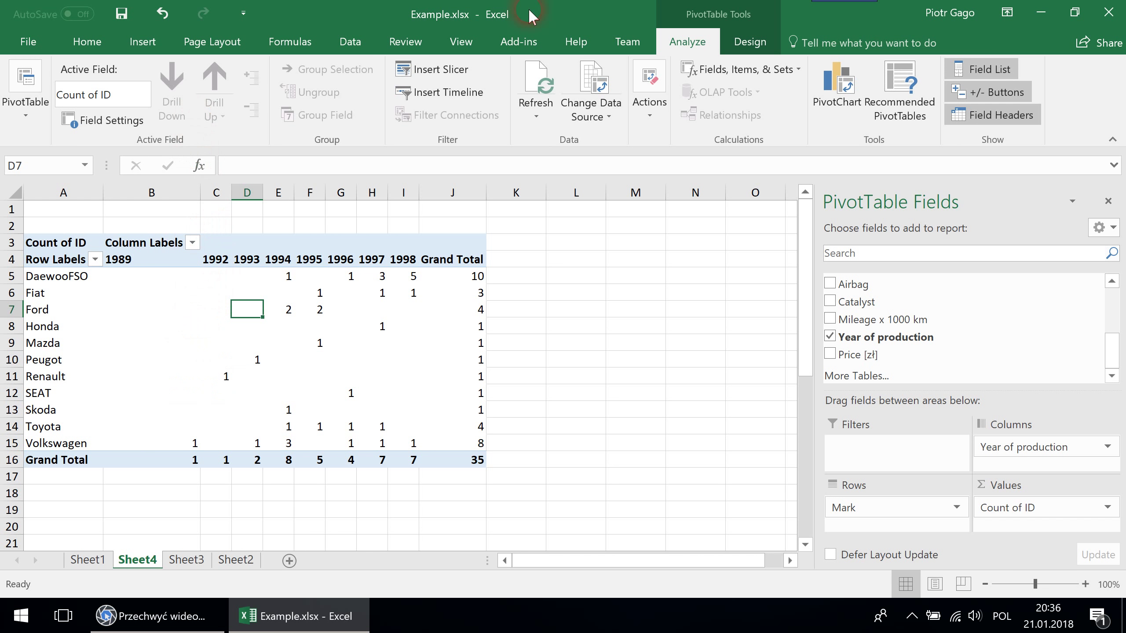
Go to Sheet3 and look through the rows of the car table
click(153, 41)
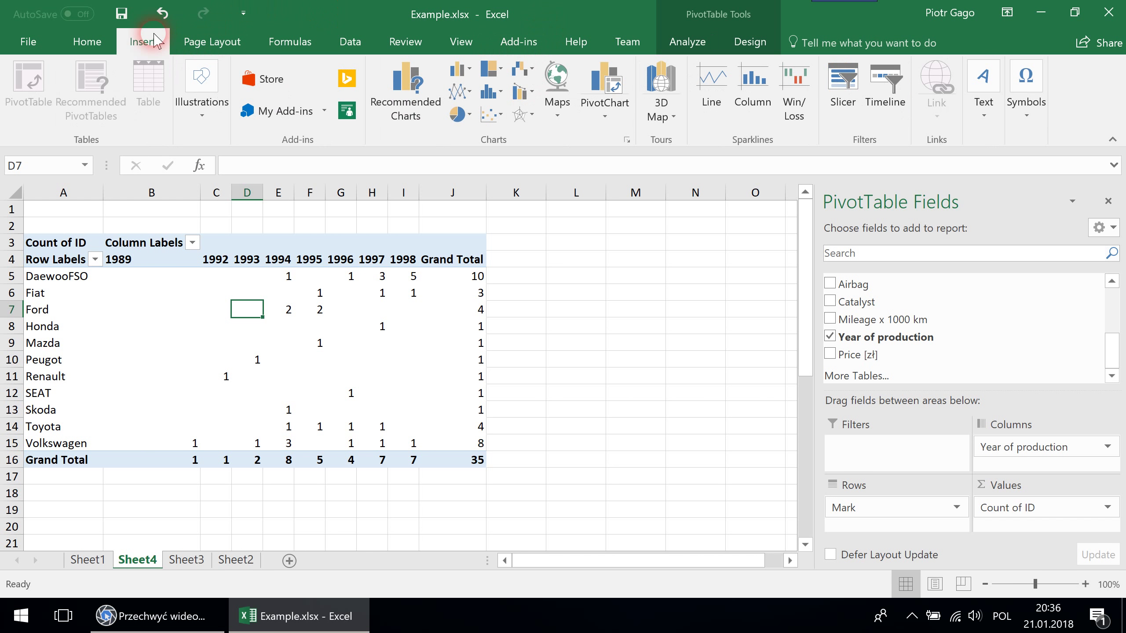
click(103, 48)
click(575, 360)
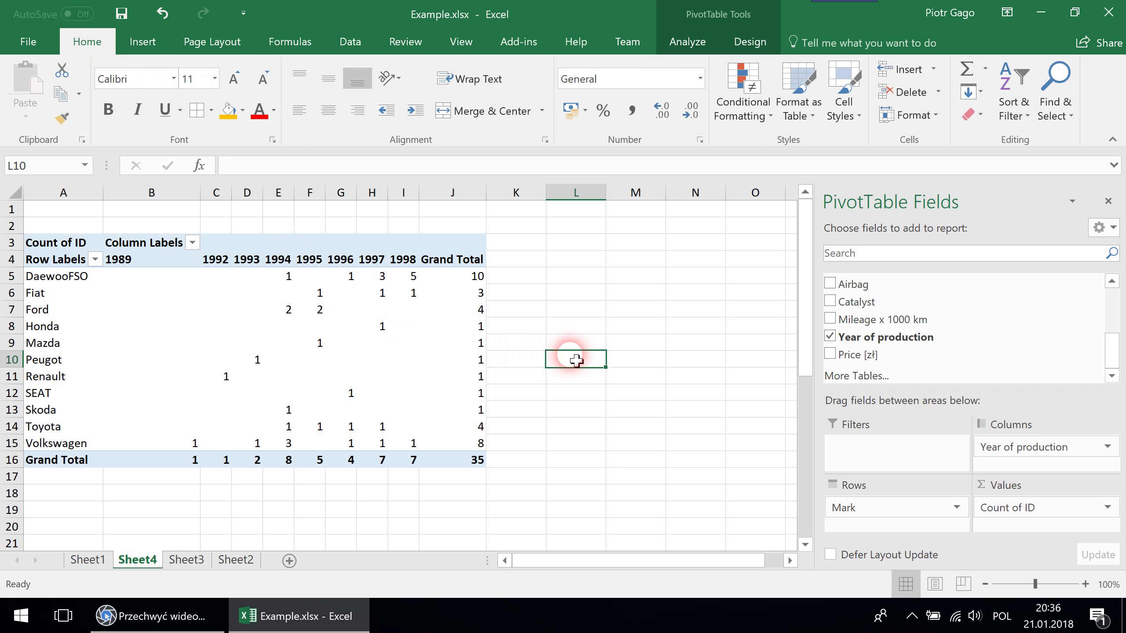
click(186, 559)
click(281, 461)
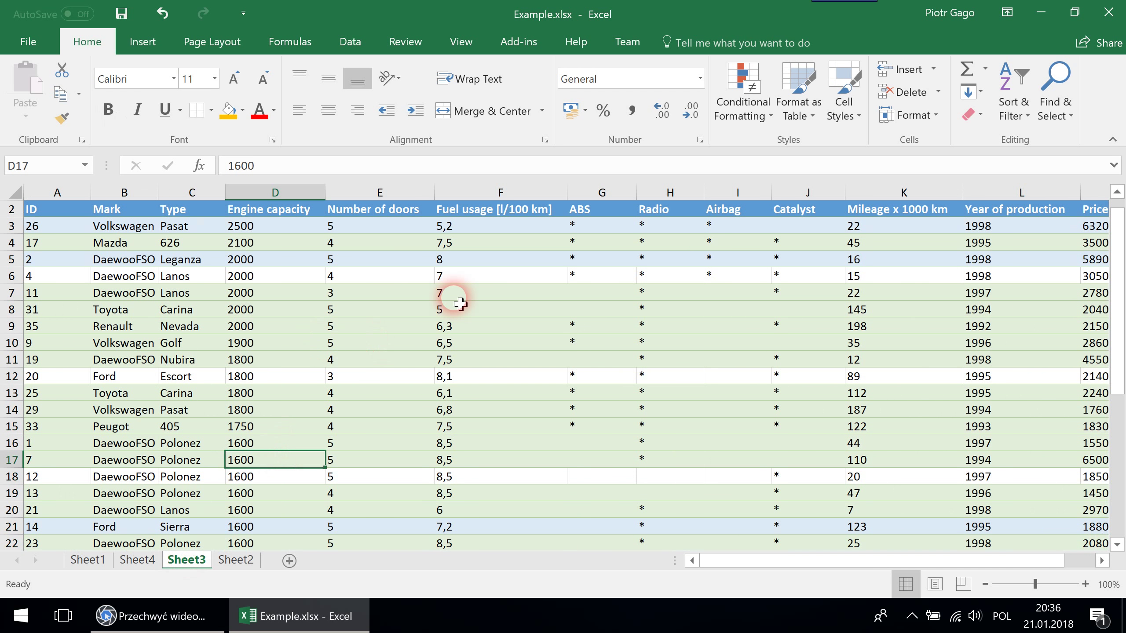
scroll(460, 304, down, 8)
scroll(459, 304, up, 5)
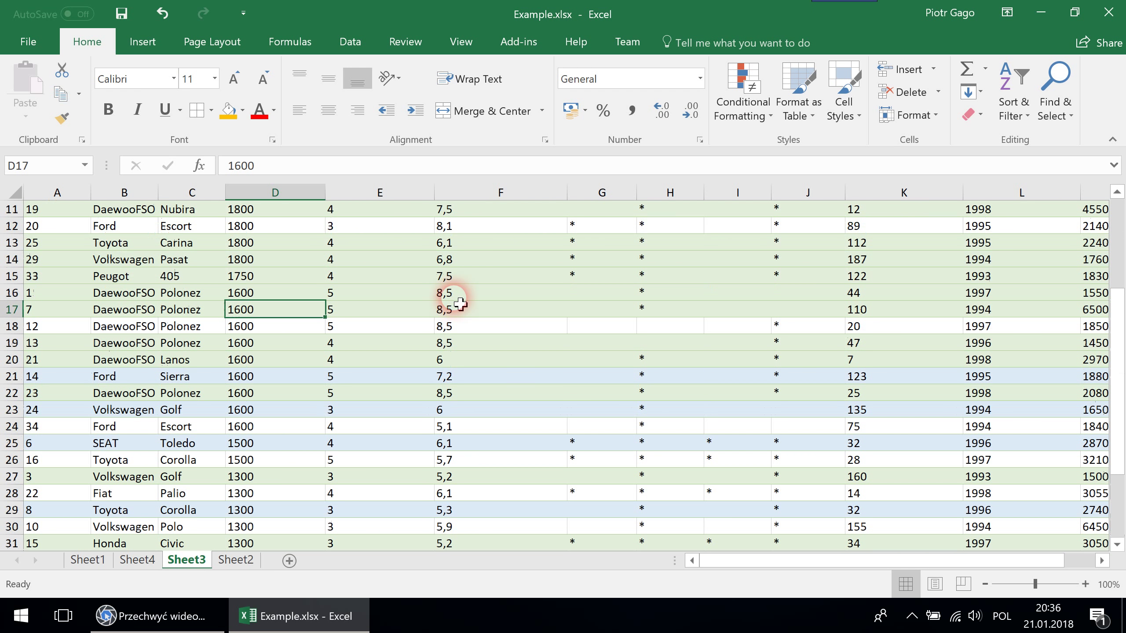
scroll(459, 303, up, 4)
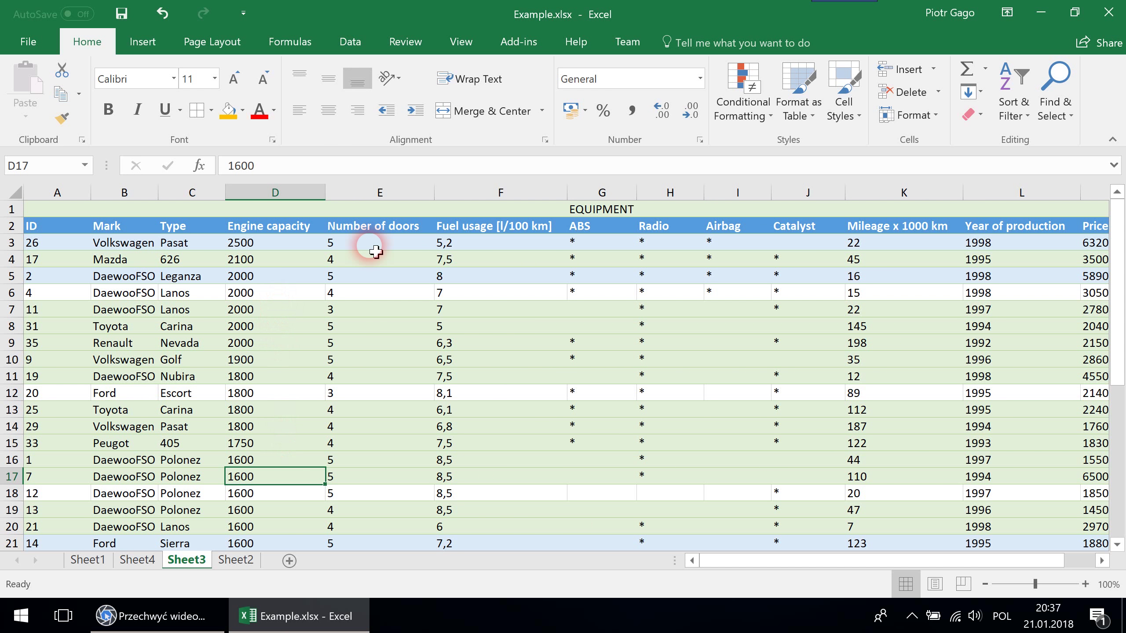
Apply the 3 Arrows (Colored) icon set to the Number of doors values in E3:E37 and check the column
click(385, 225)
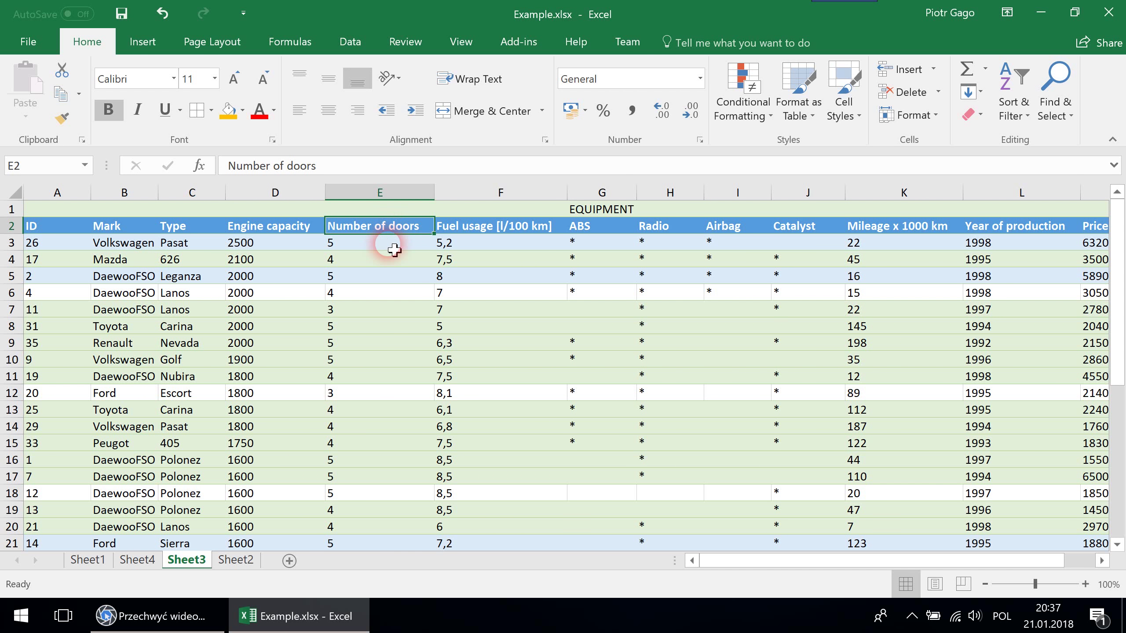
drag(393, 250, 412, 519)
scroll(576, 270, up, 6)
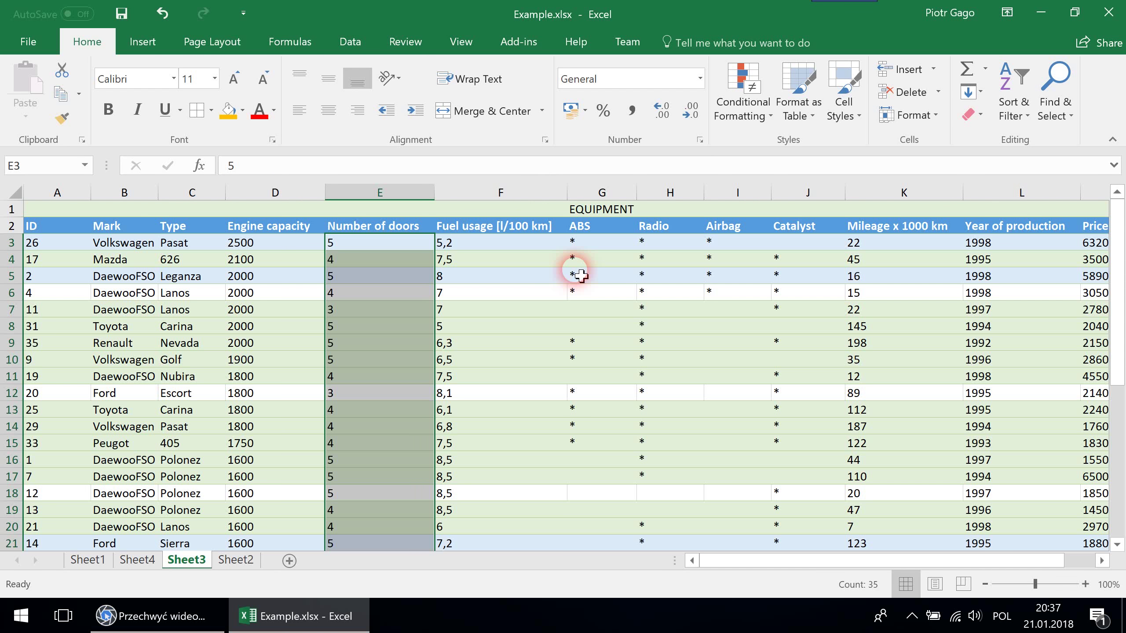
click(743, 110)
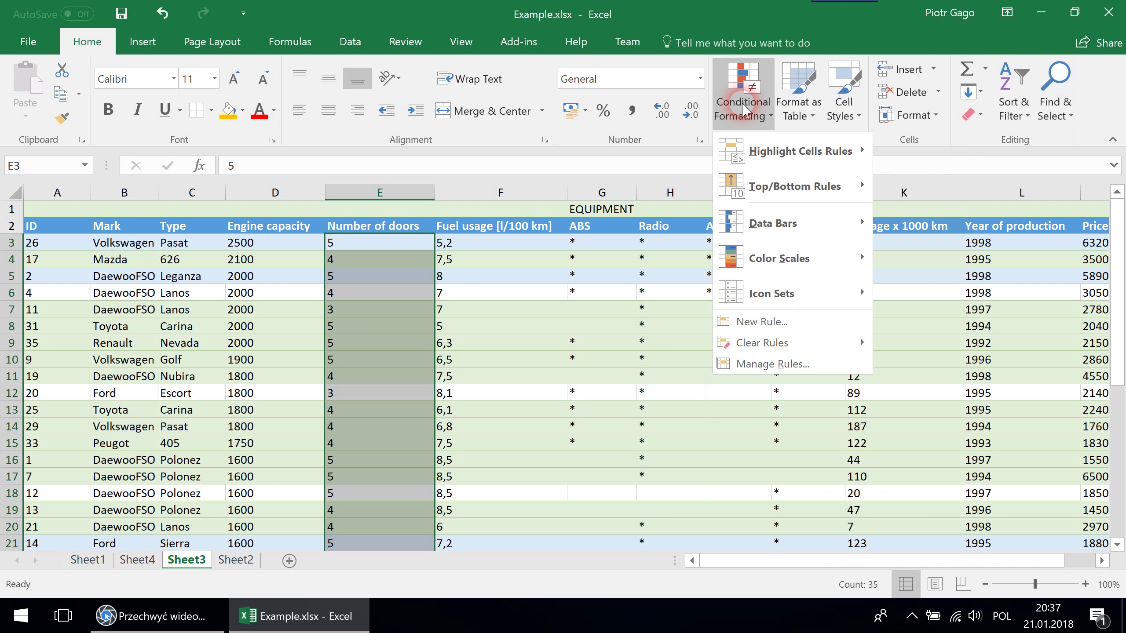
click(802, 292)
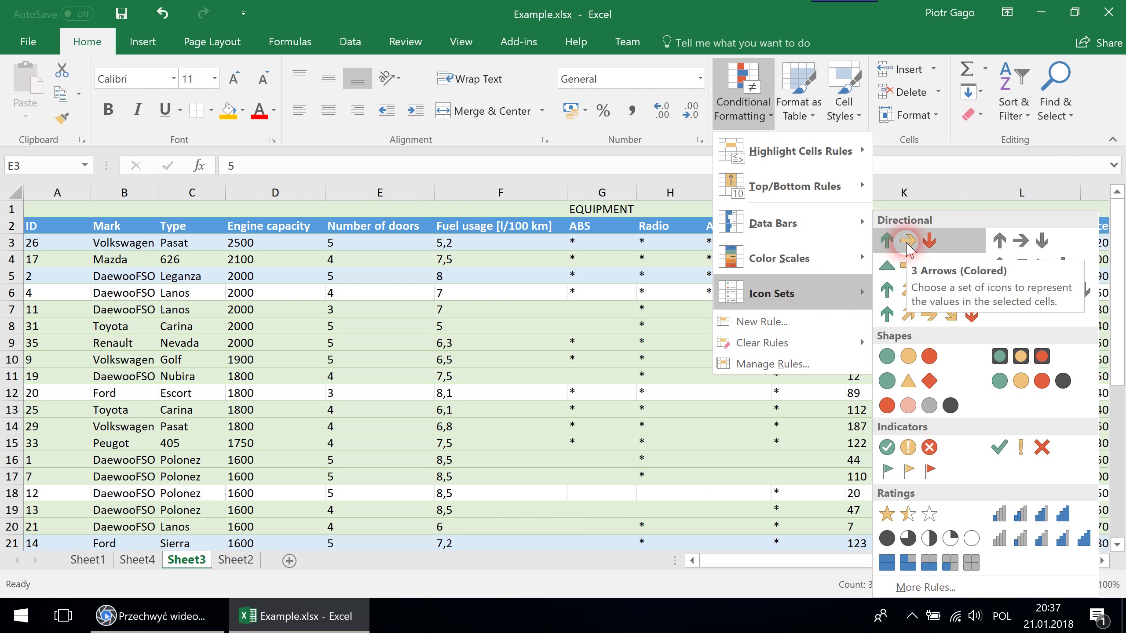
click(912, 249)
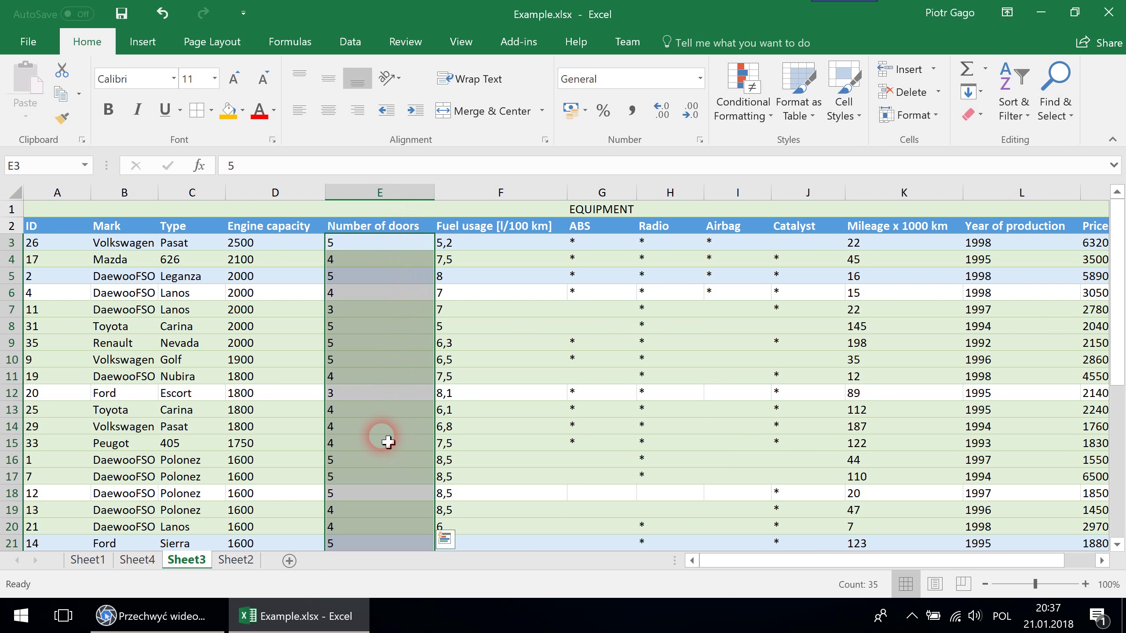
scroll(384, 310, down, 2)
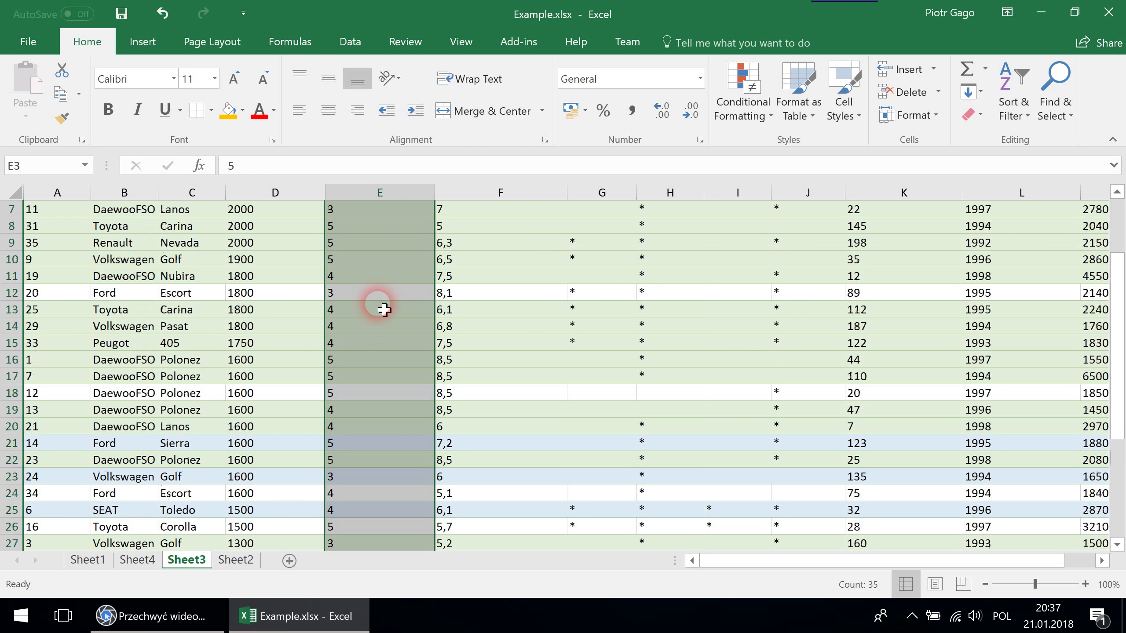
scroll(384, 310, down, 2)
scroll(383, 311, down, 4)
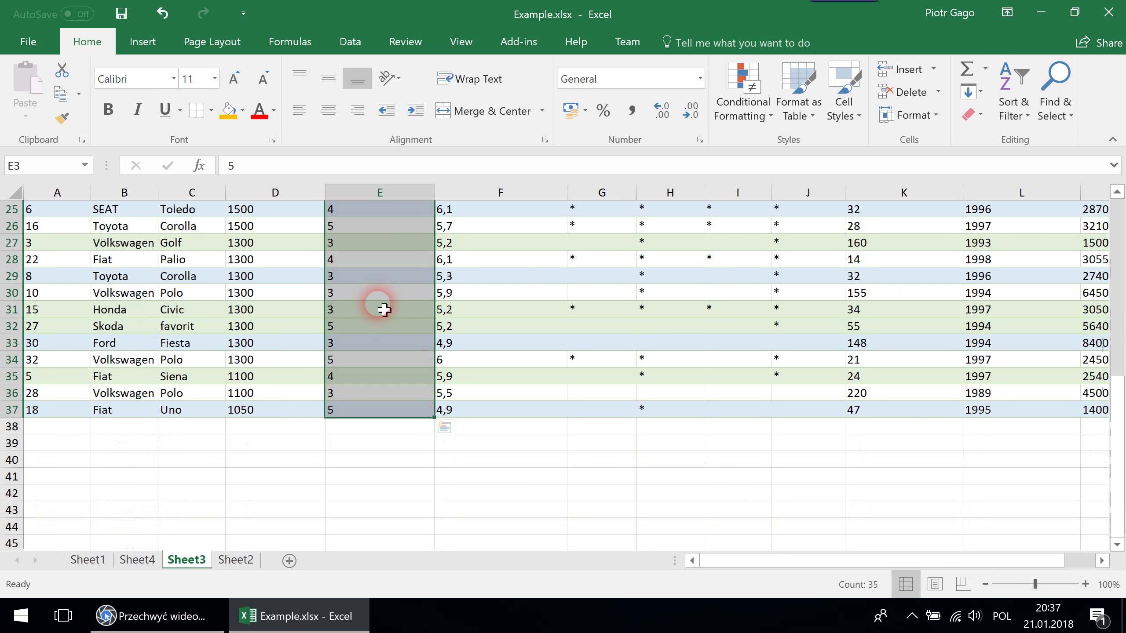
scroll(384, 310, up, 8)
Format the Number of doors values with the Number category and 2 decimal places
right_click(383, 282)
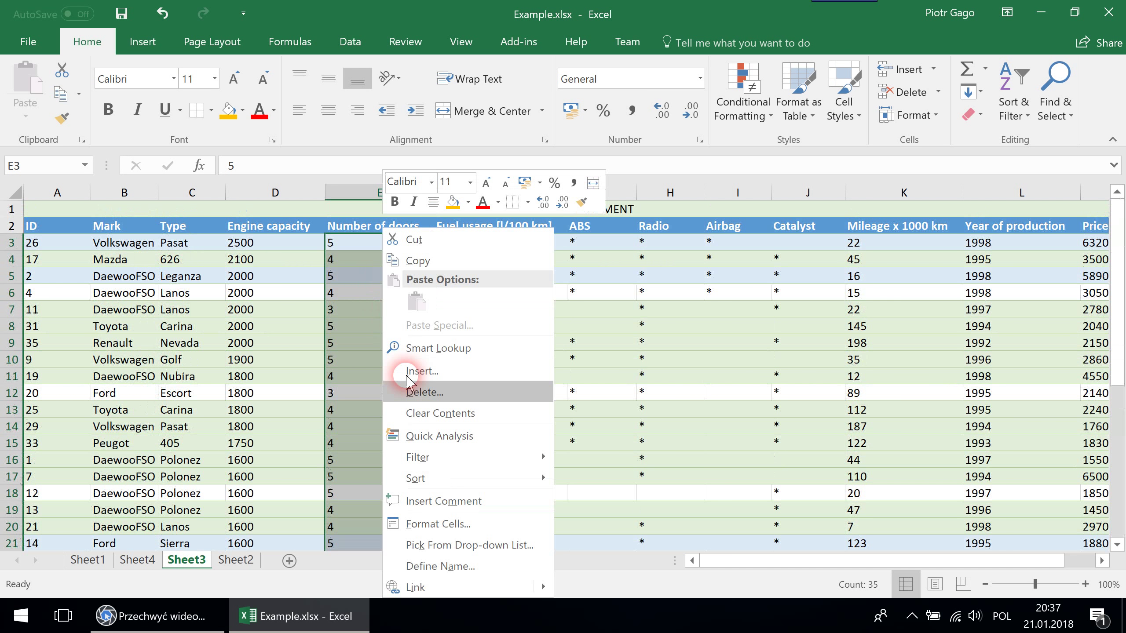
click(412, 523)
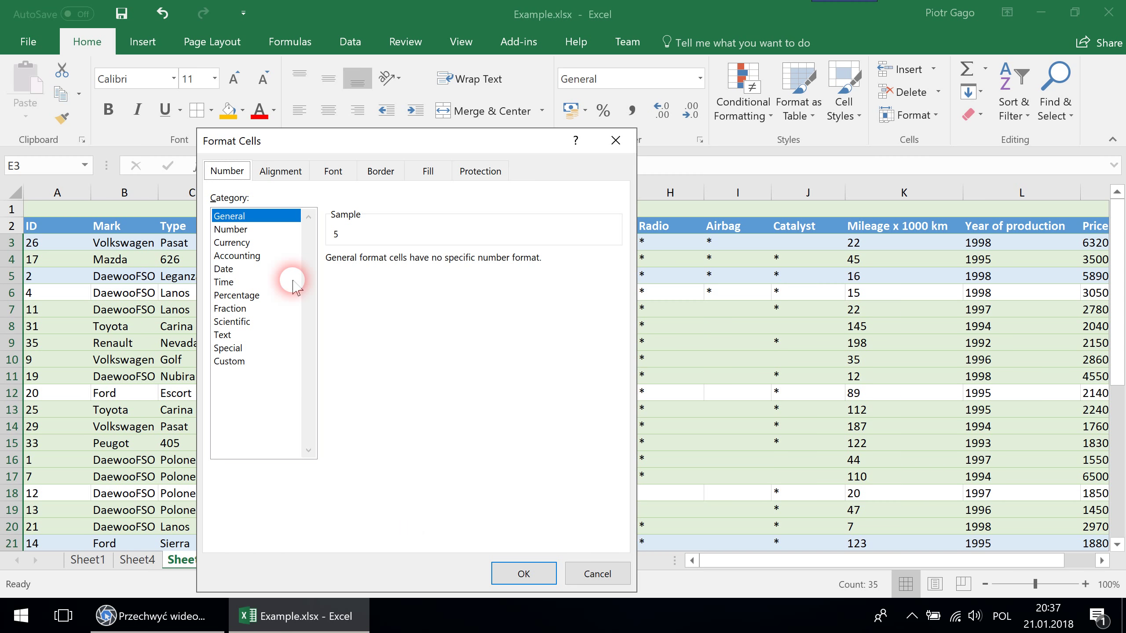
click(250, 229)
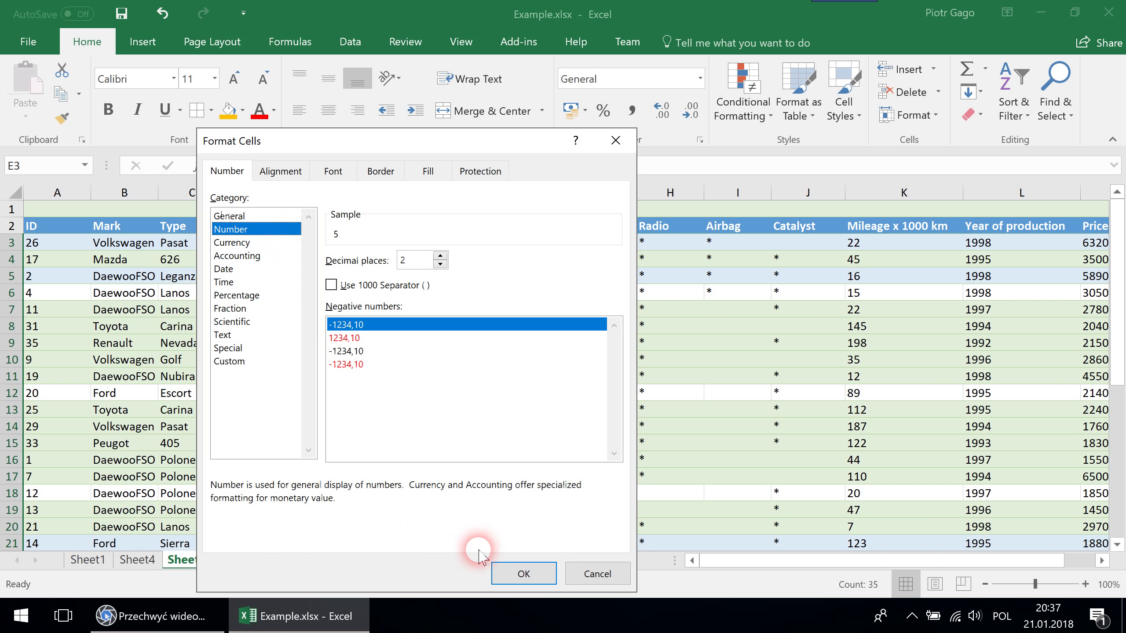
click(514, 573)
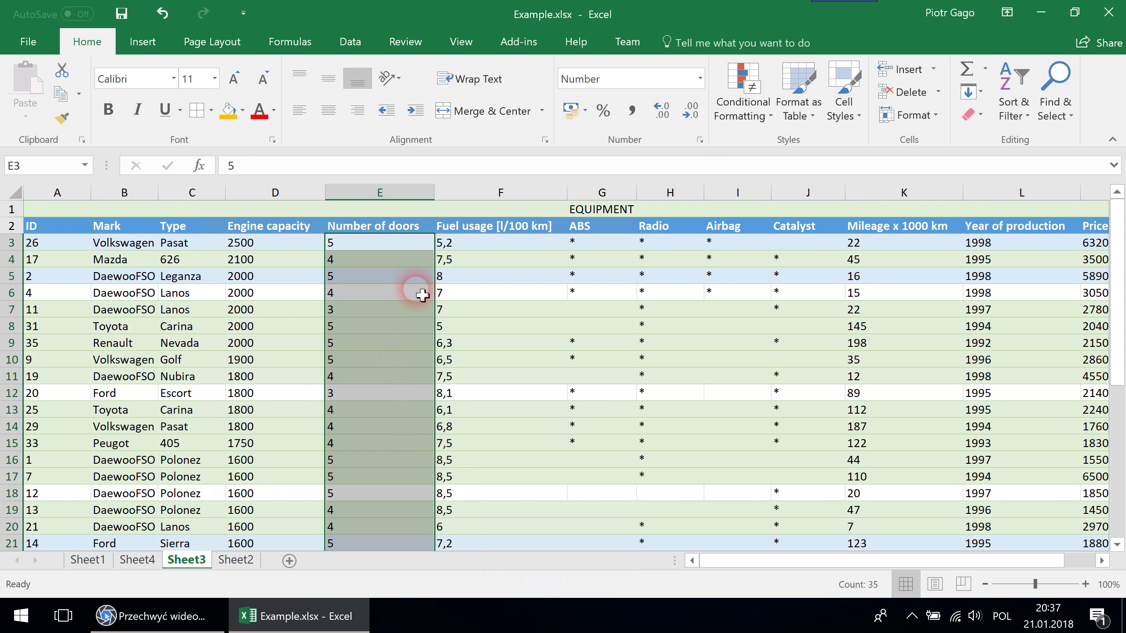
click(411, 378)
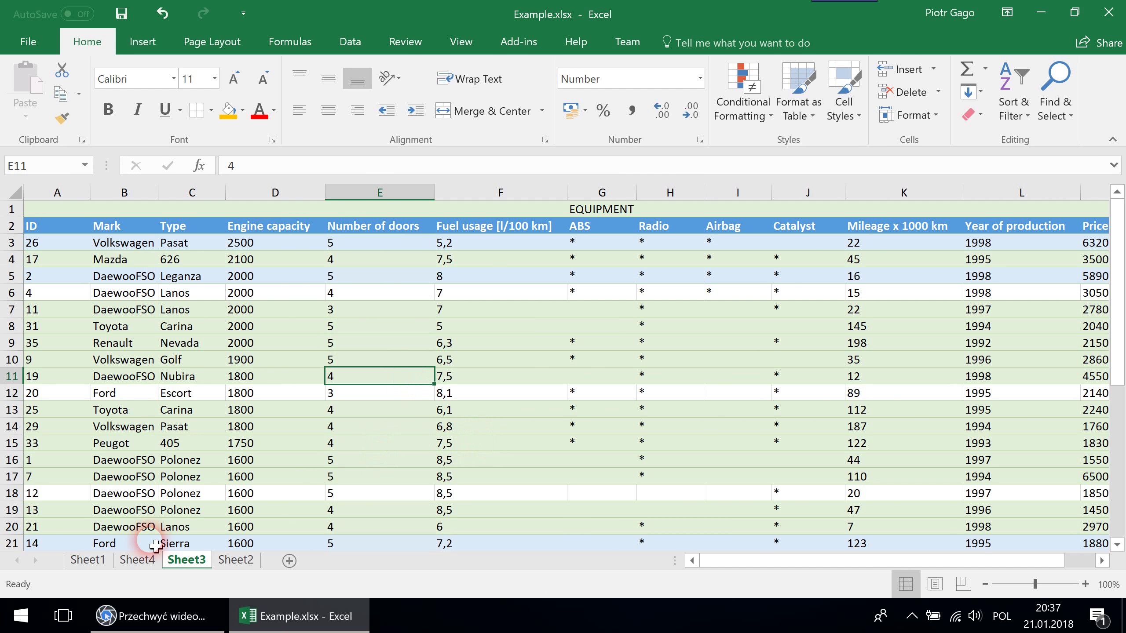
Apply the 3 Arrows (Colored) icon set to the prices in C4:C10 on Sheet1 and widen the Price column
click(88, 560)
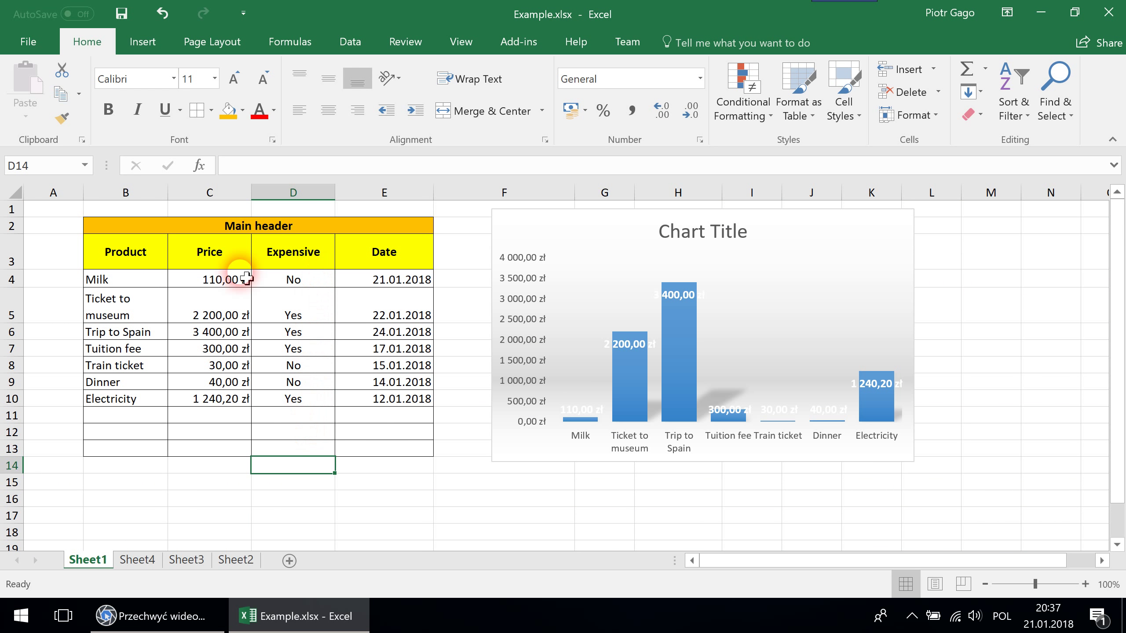
drag(233, 279, 224, 398)
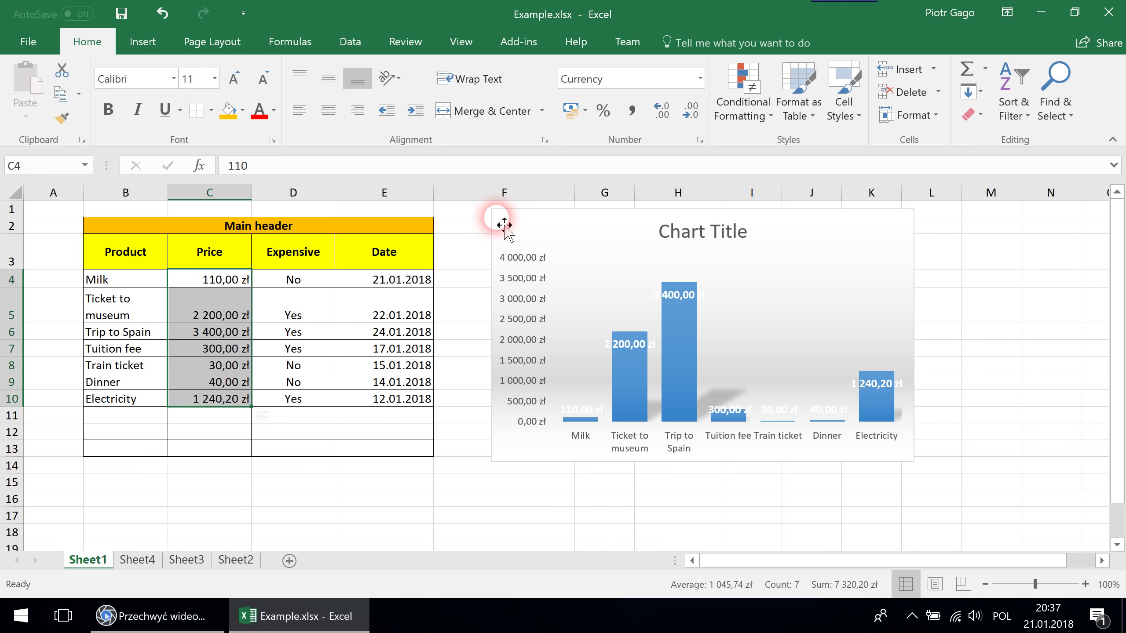
click(755, 108)
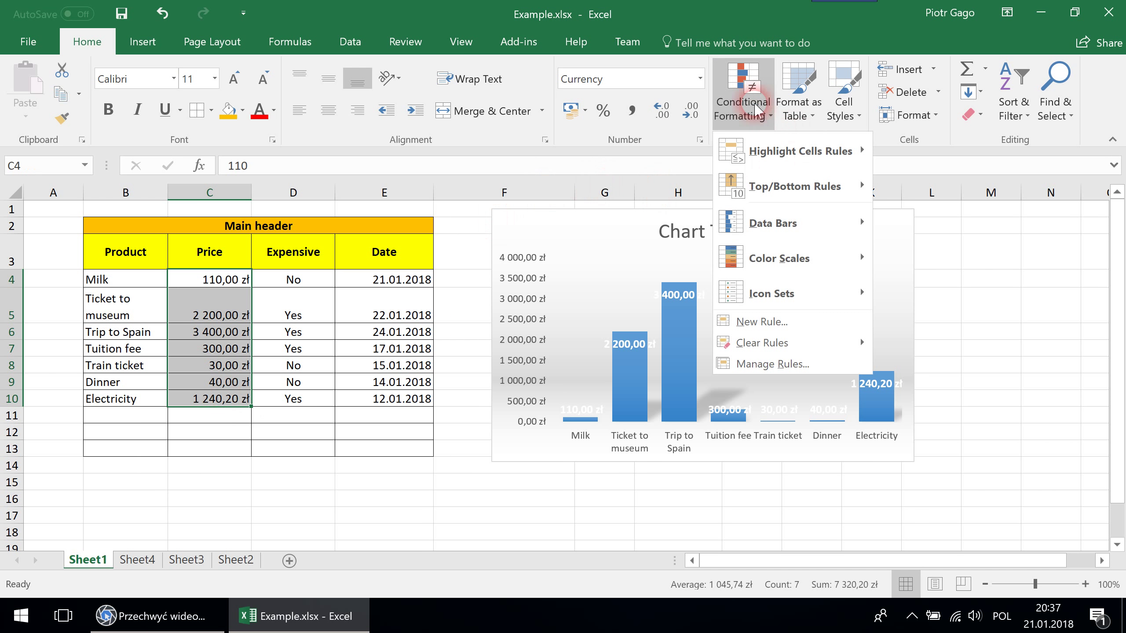
mouse_move(828, 293)
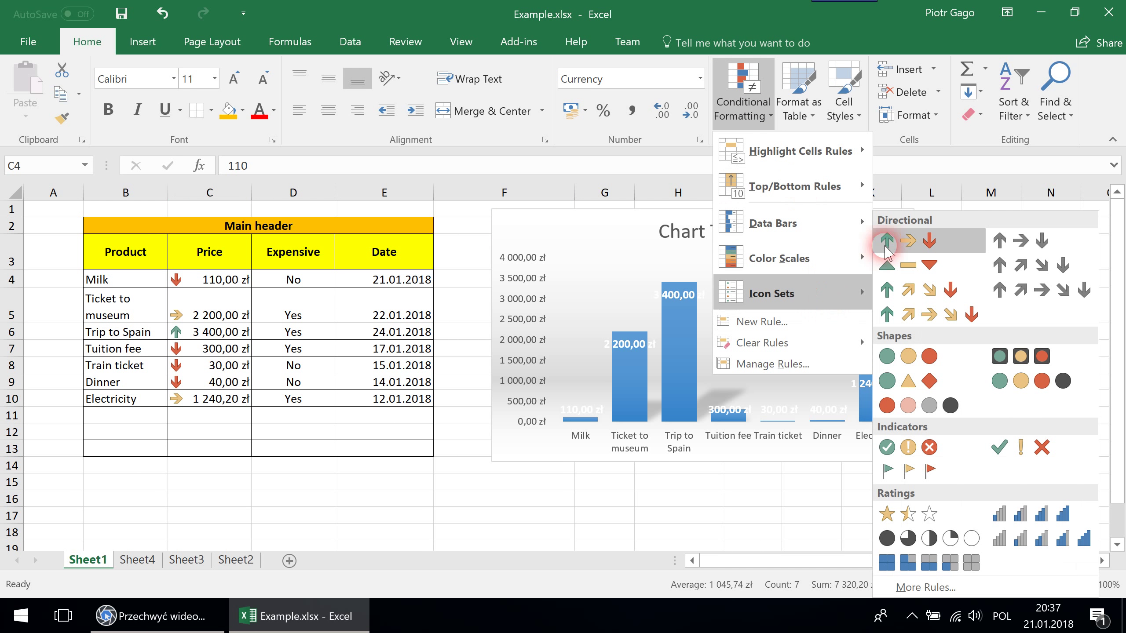
click(886, 249)
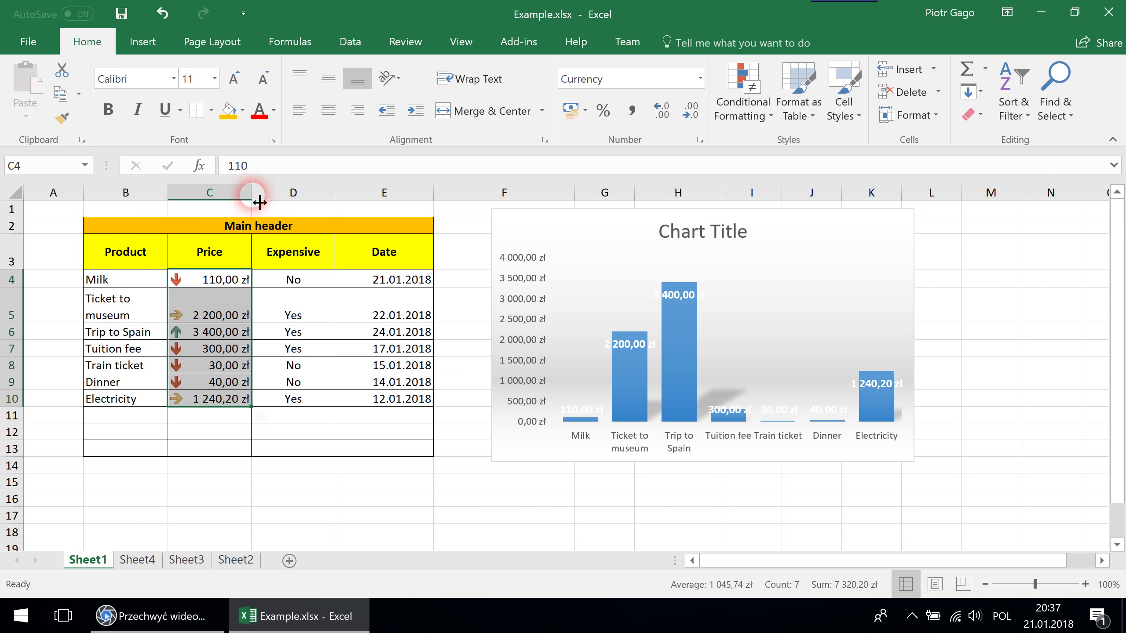
drag(260, 202, 298, 203)
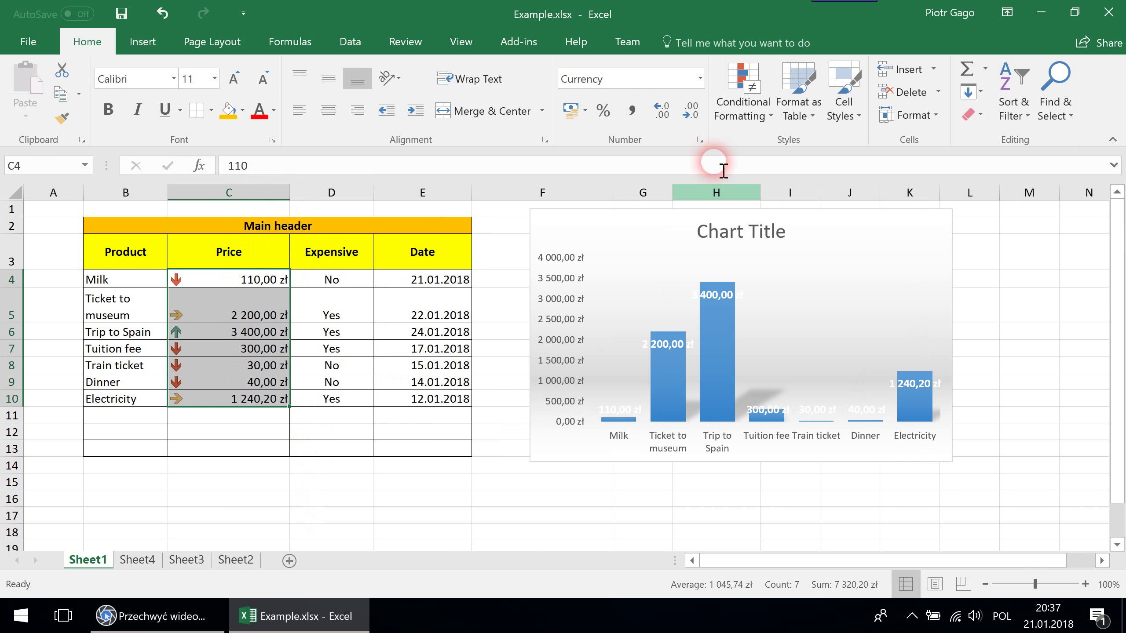
click(235, 430)
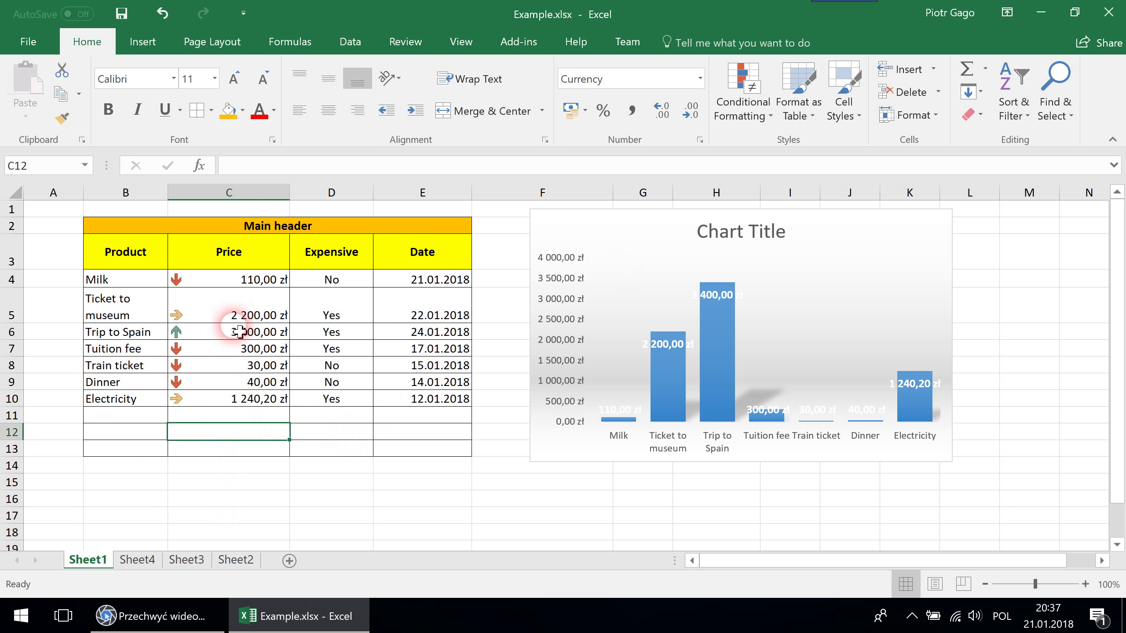
Examine the arrow icons beside the Milk, Ticket to museum and Trip to Spain prices
click(206, 318)
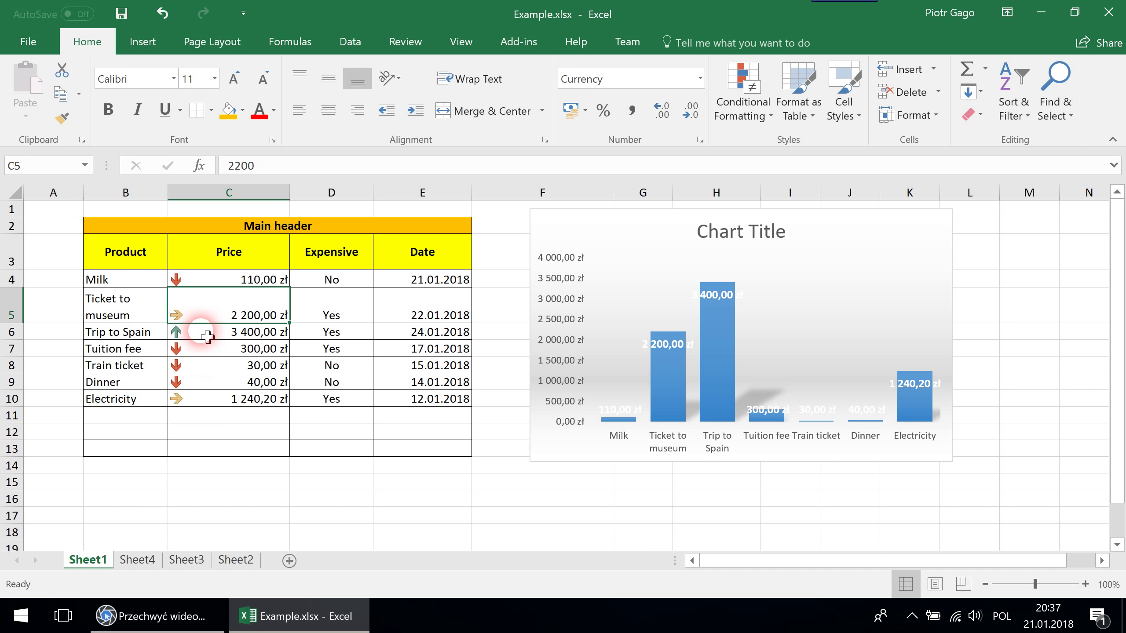
click(207, 337)
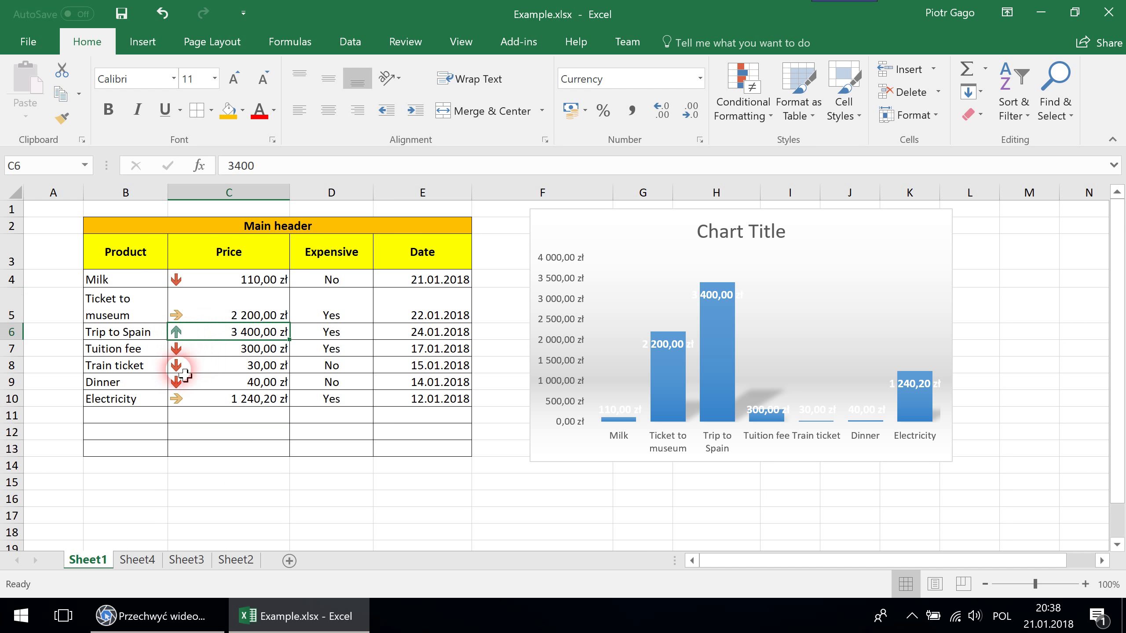
click(185, 316)
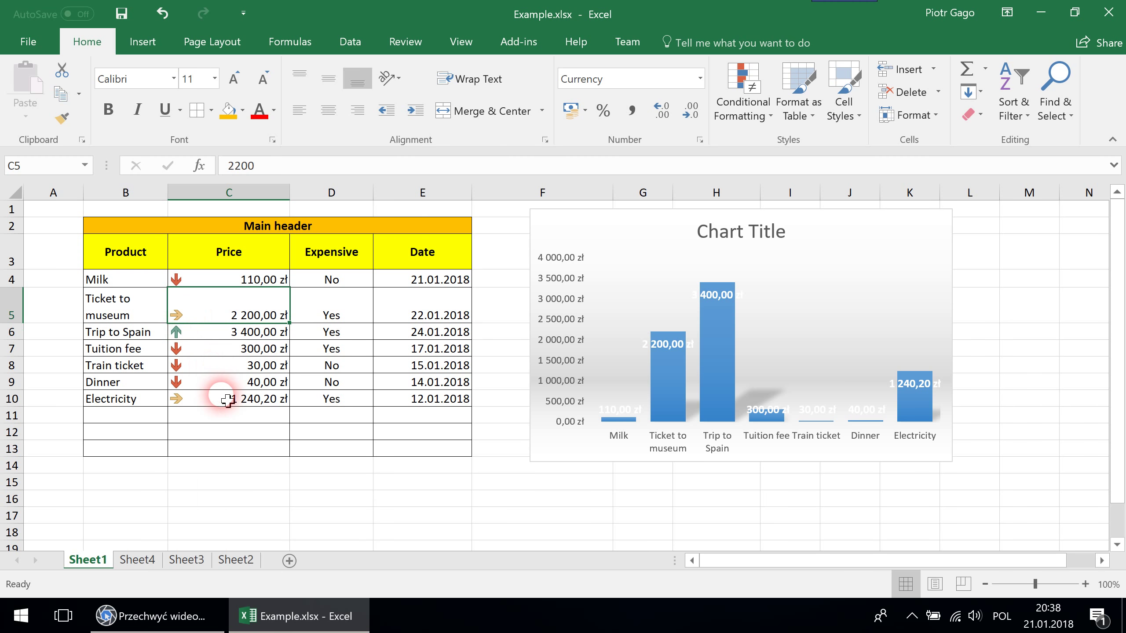
click(224, 280)
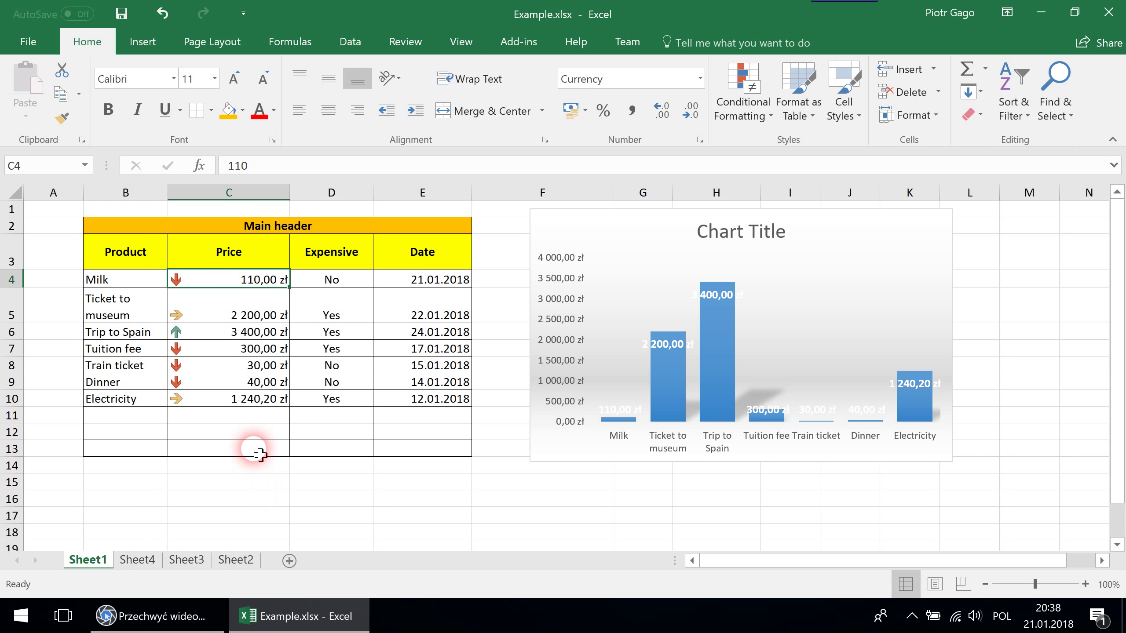
Set the Ticket to museum price in C5 to 4000 and the Electricity price in C10 to 3400
click(220, 306)
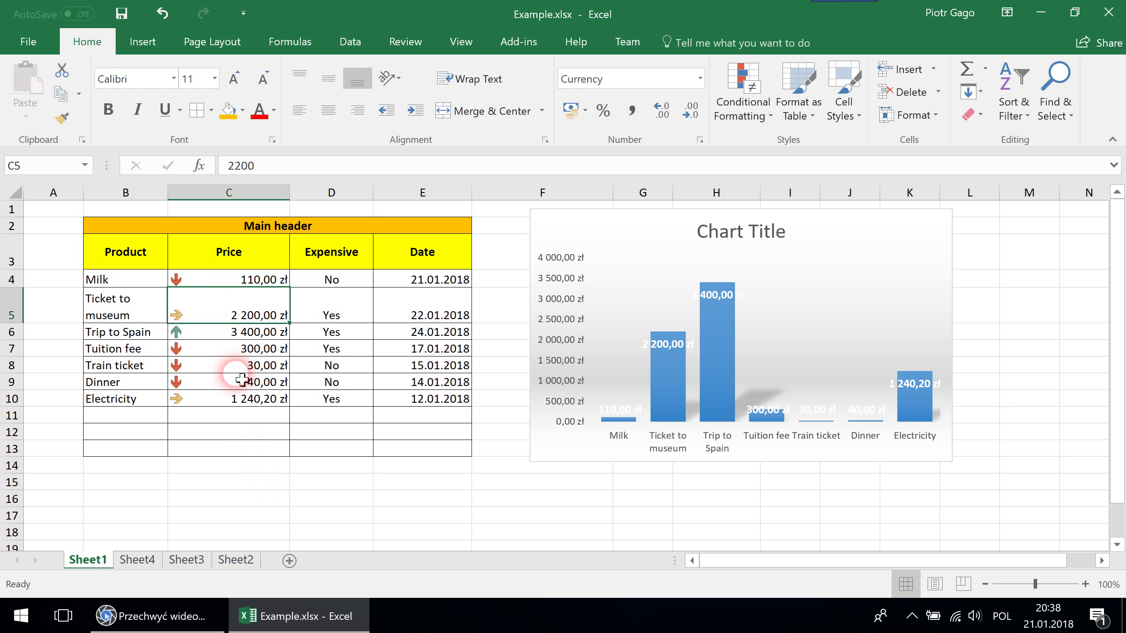
text(4 000)
key(Return)
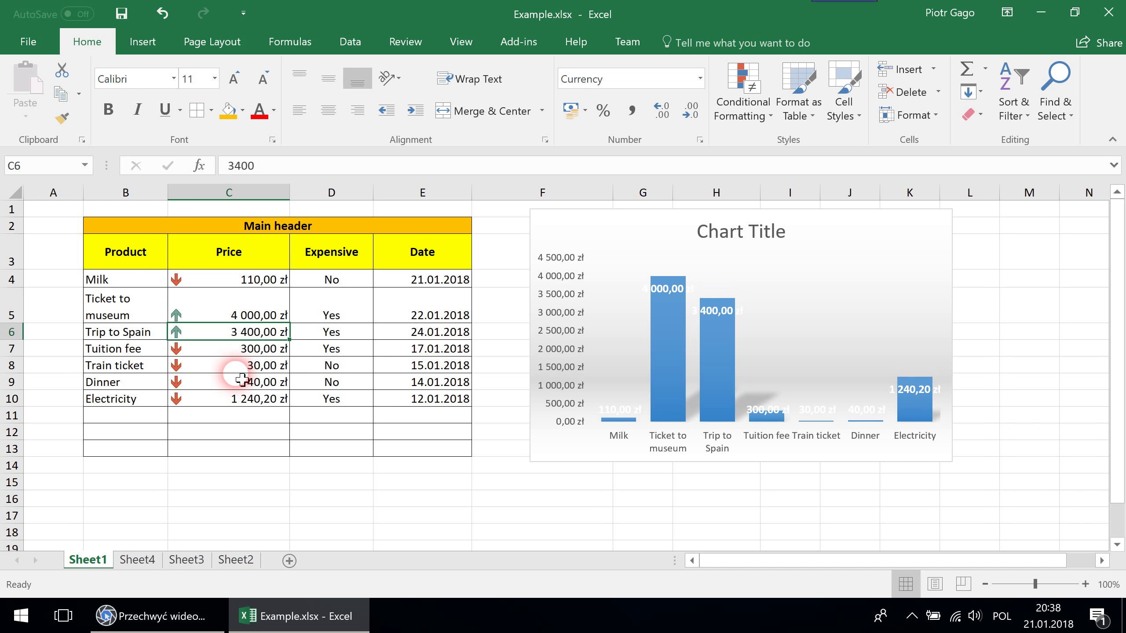
click(249, 402)
text(3400)
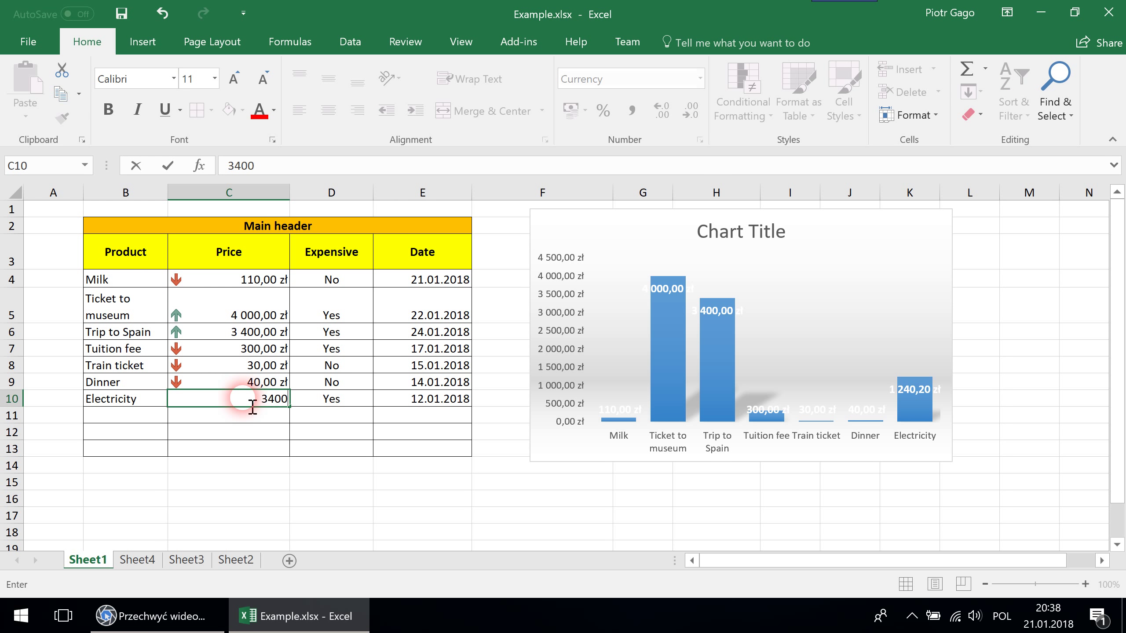
key(Return)
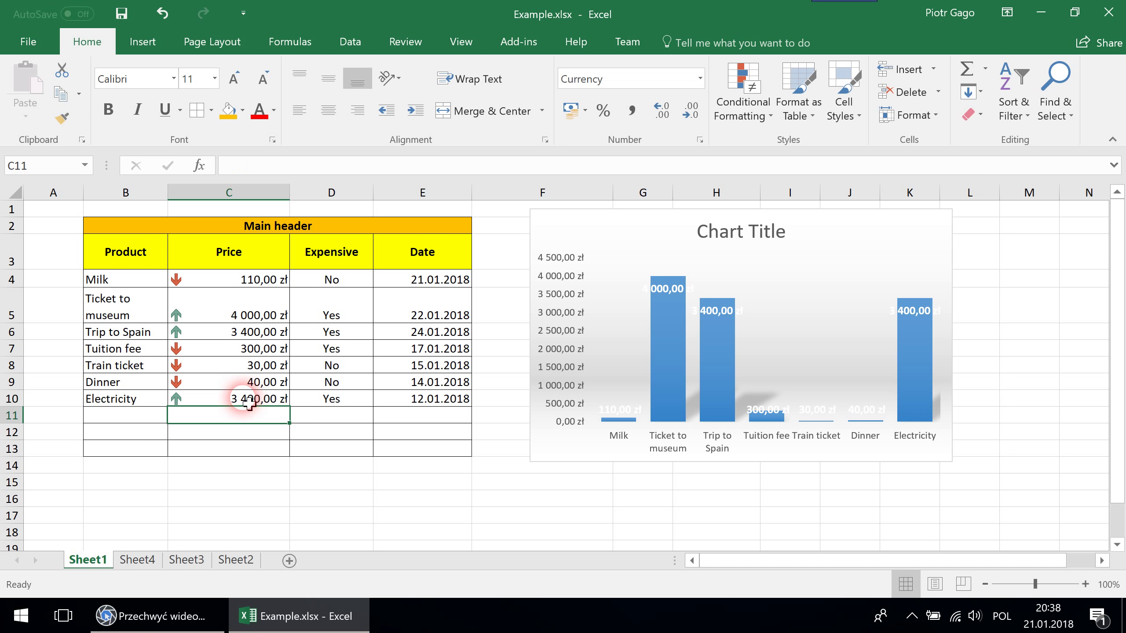
Test the icon thresholds by entering 1000, 1200 and finally 1600 as the Dinner price in C9
key(Up)
key(Up)
text(10)
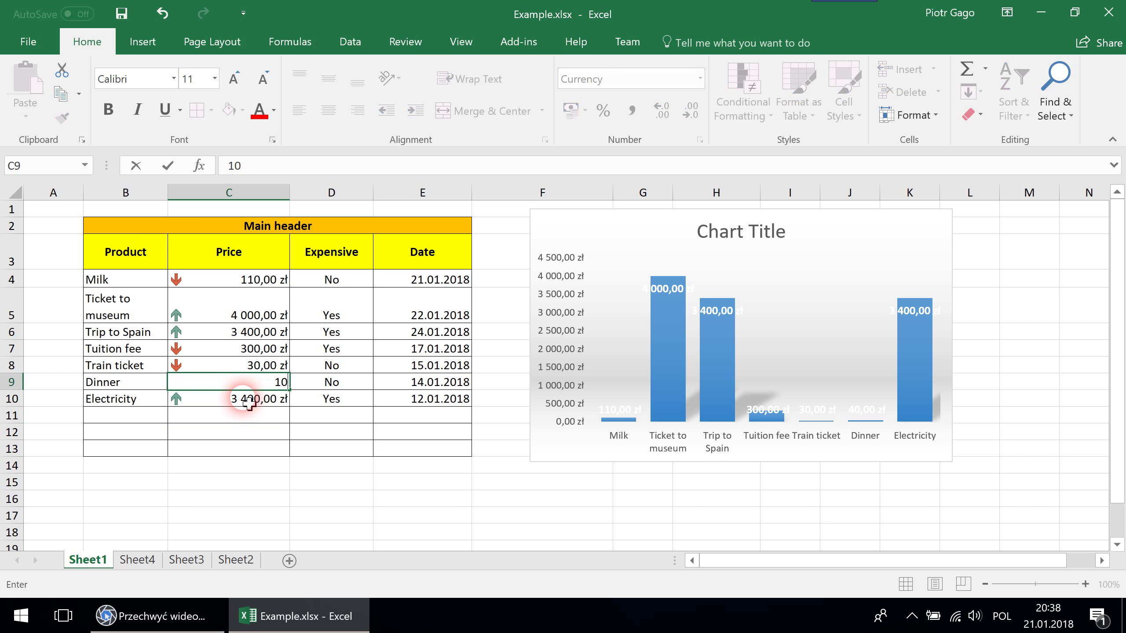
text(00)
key(Return)
key(Up)
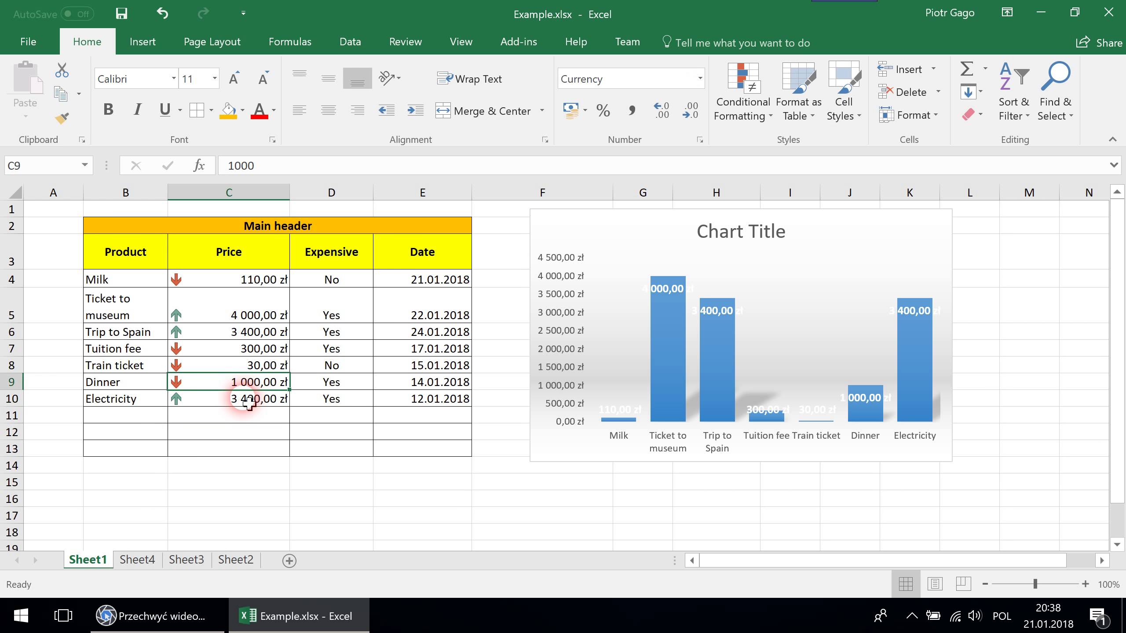
text(1200)
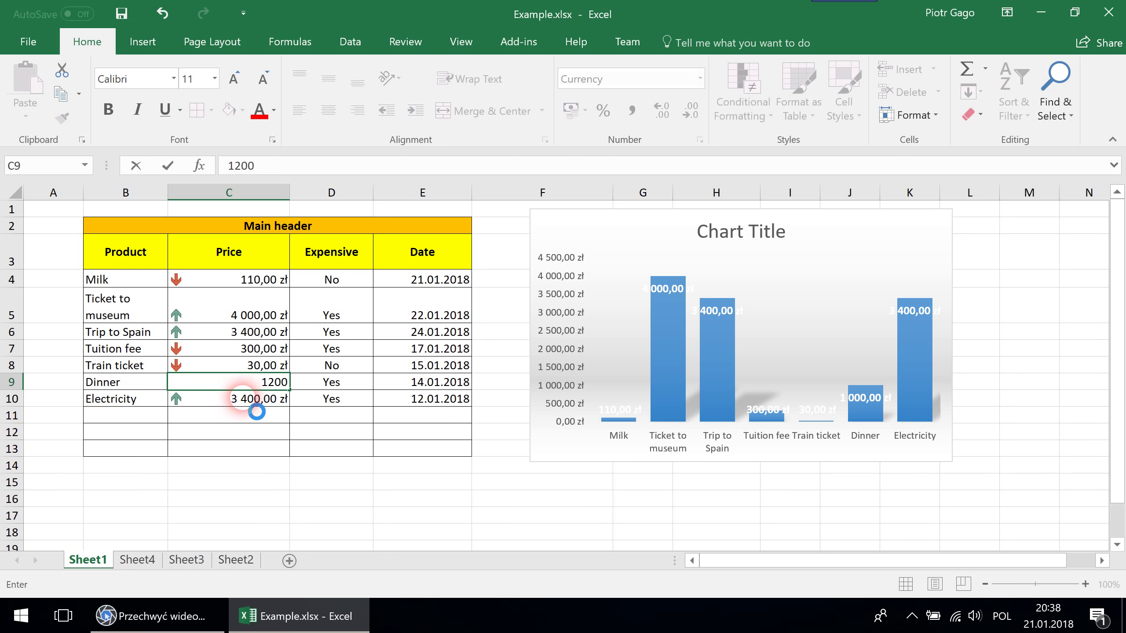
key(Return)
key(Up)
text(1 6)
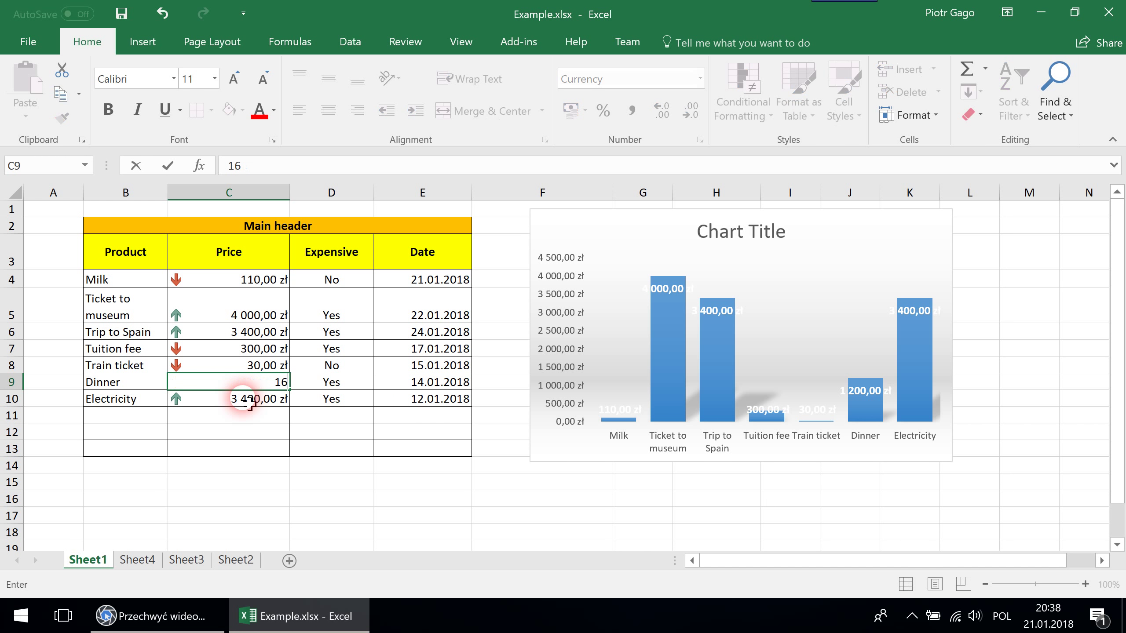
text(00)
key(Return)
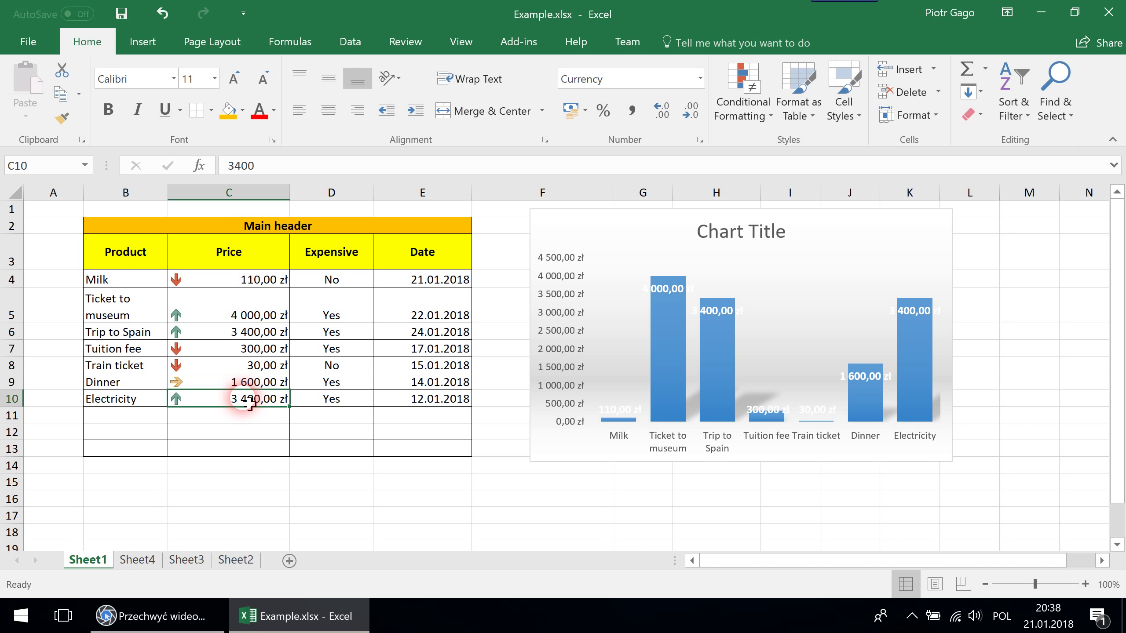
click(251, 382)
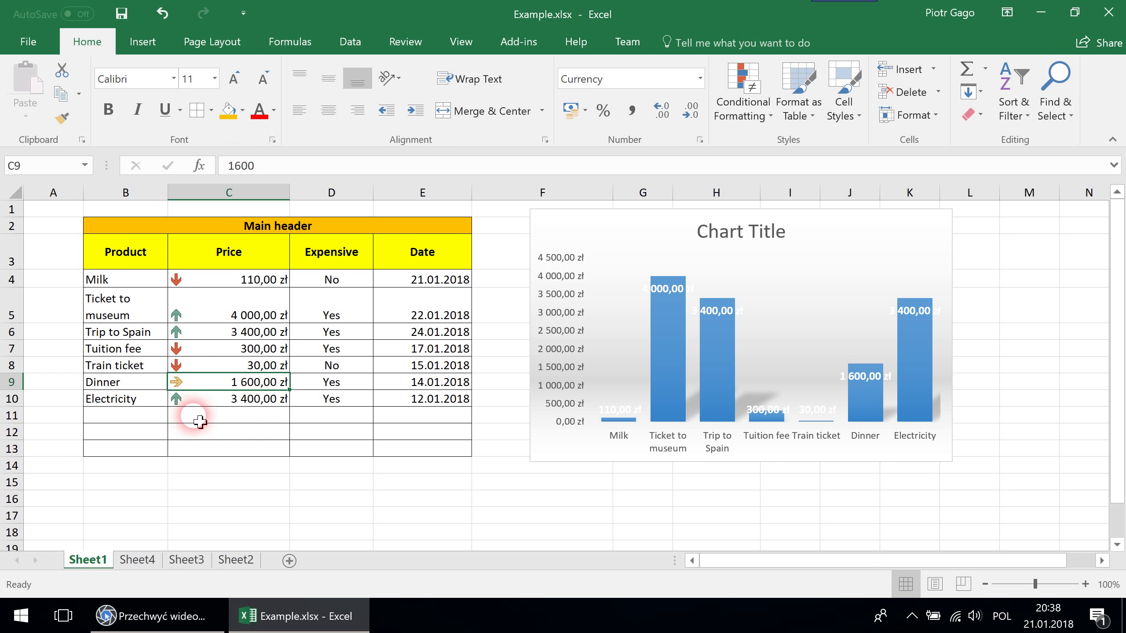
Undo the test price changes, the Price column widening and the arrow icon set on C4:C10
drag(238, 402, 252, 309)
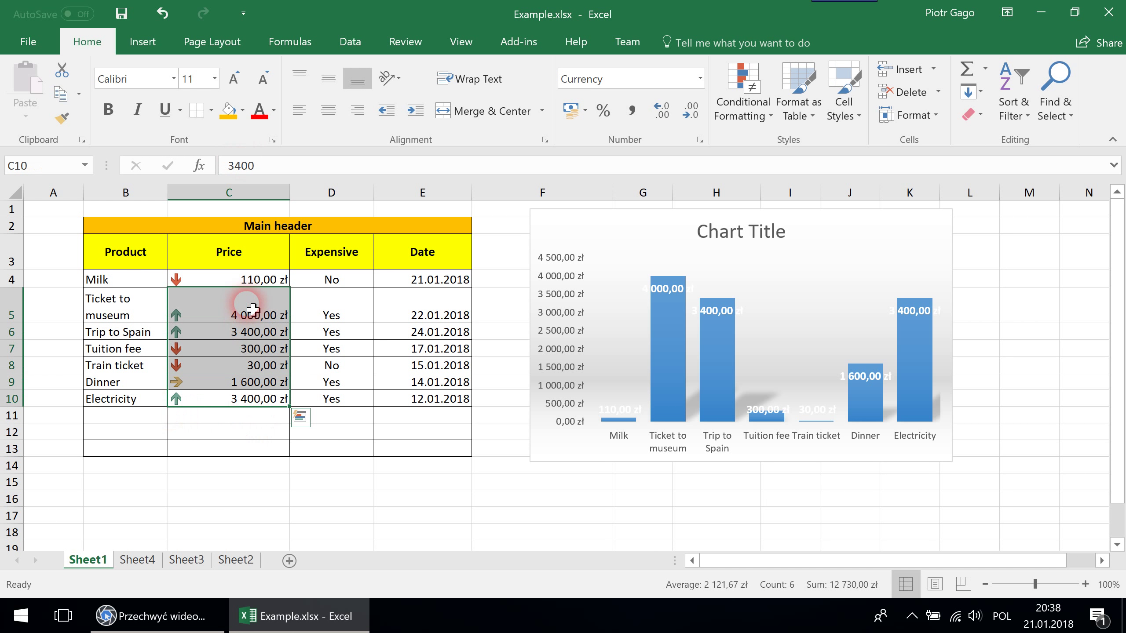
key(ctrl+z)
key(ctrl+z)
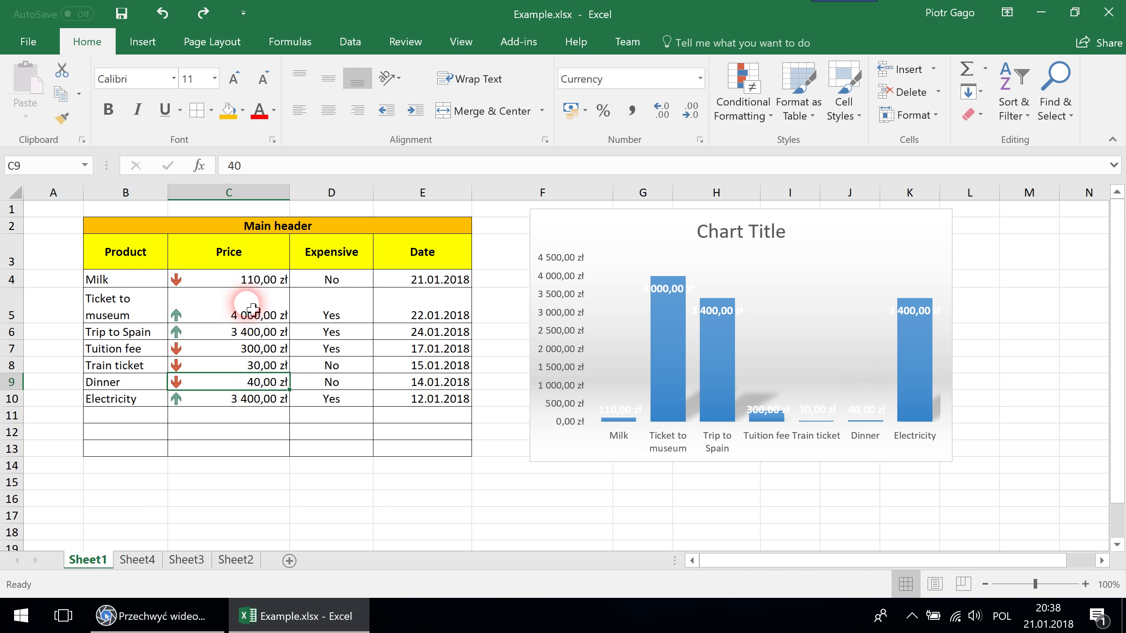
key(ctrl+z)
key(ctrl+z)
key(ctrl+z)
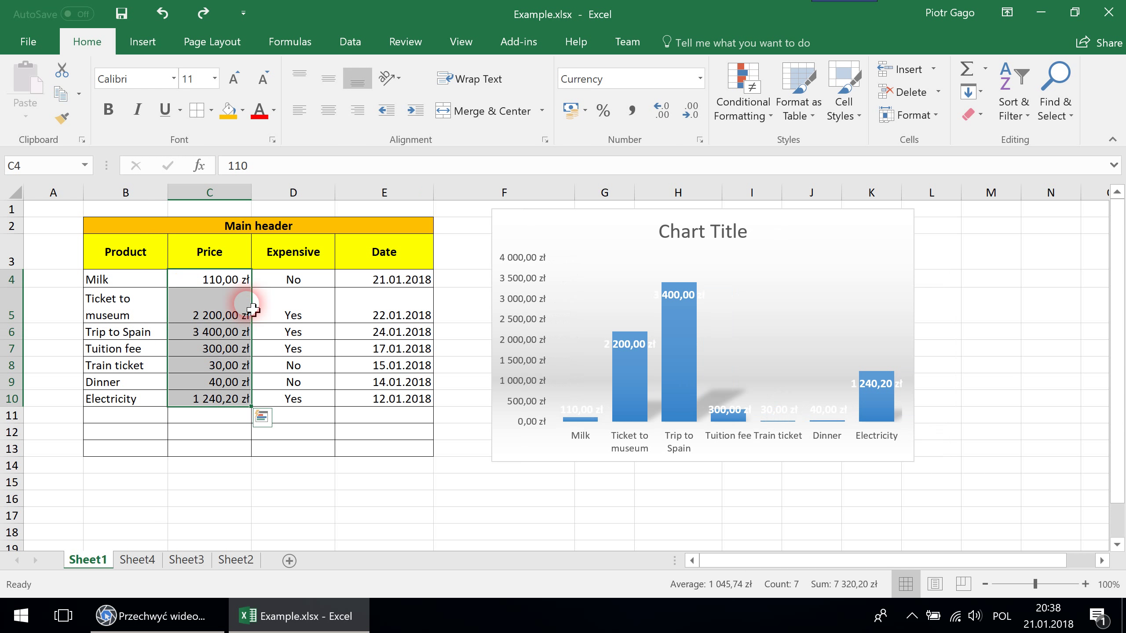
Try the green-yellow-red color scale on the prices in C4:C10, check the colored cells, and undo it
click(753, 117)
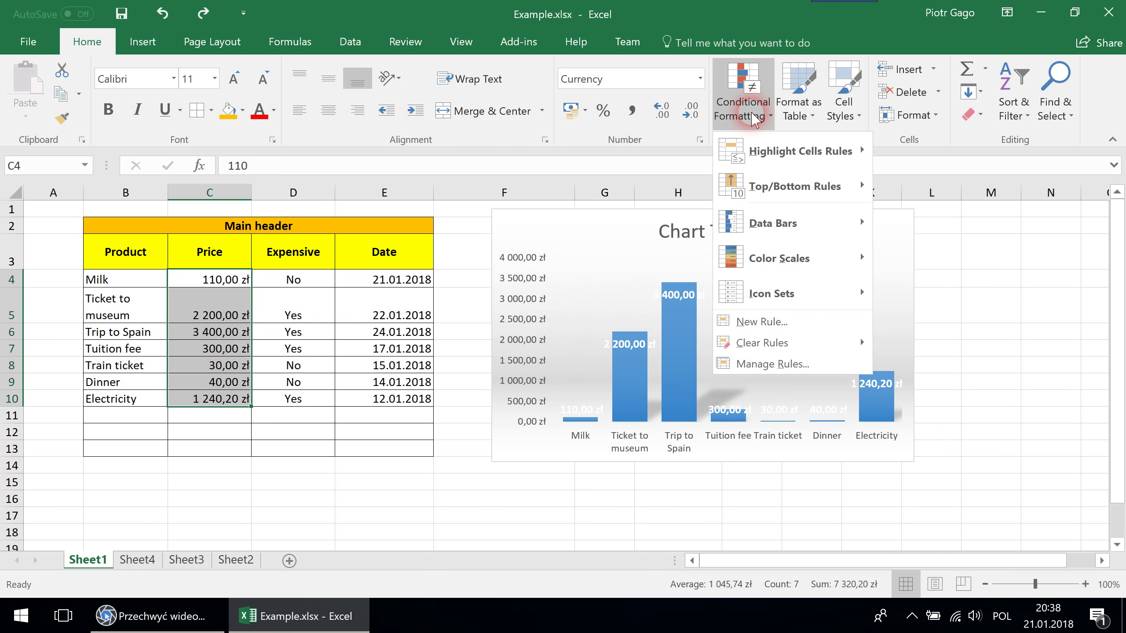
mouse_move(809, 270)
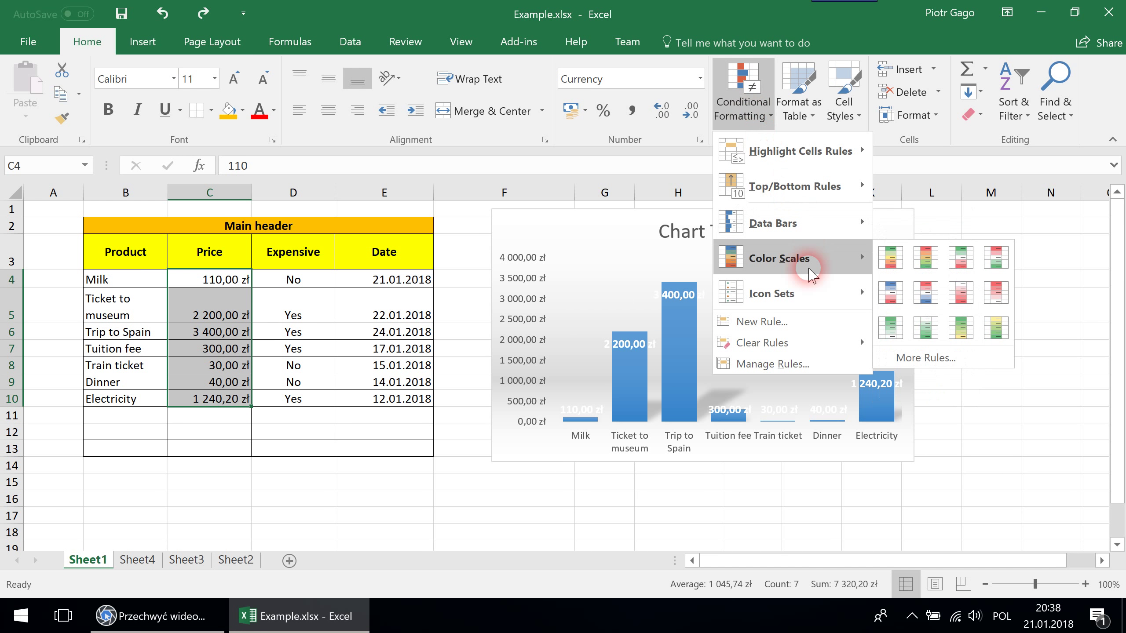
click(890, 258)
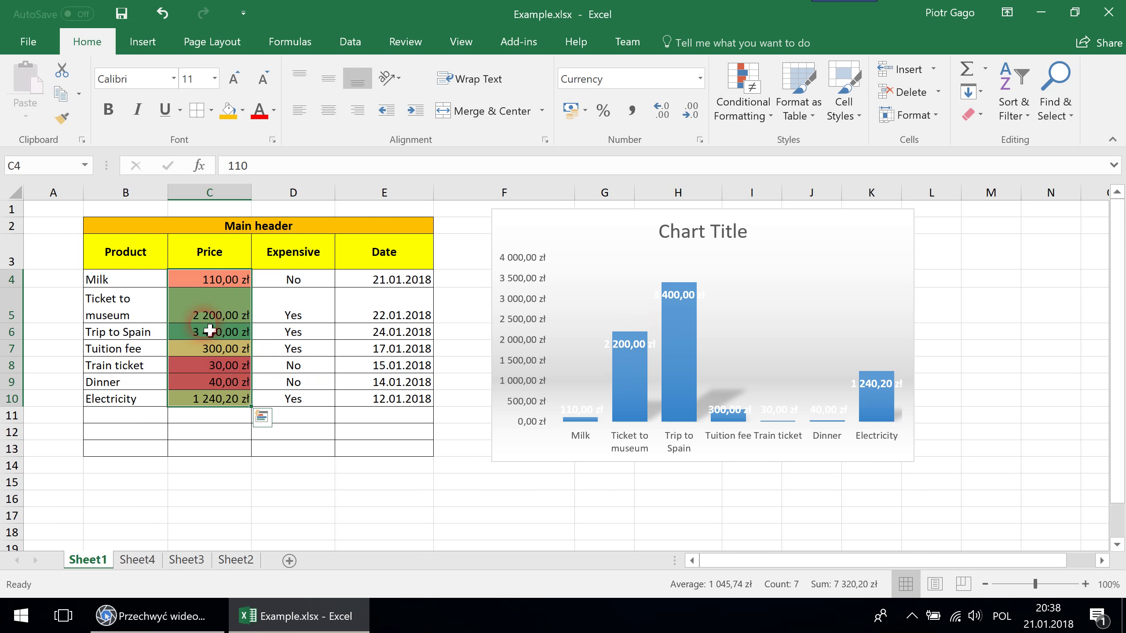
click(210, 301)
drag(211, 335, 213, 306)
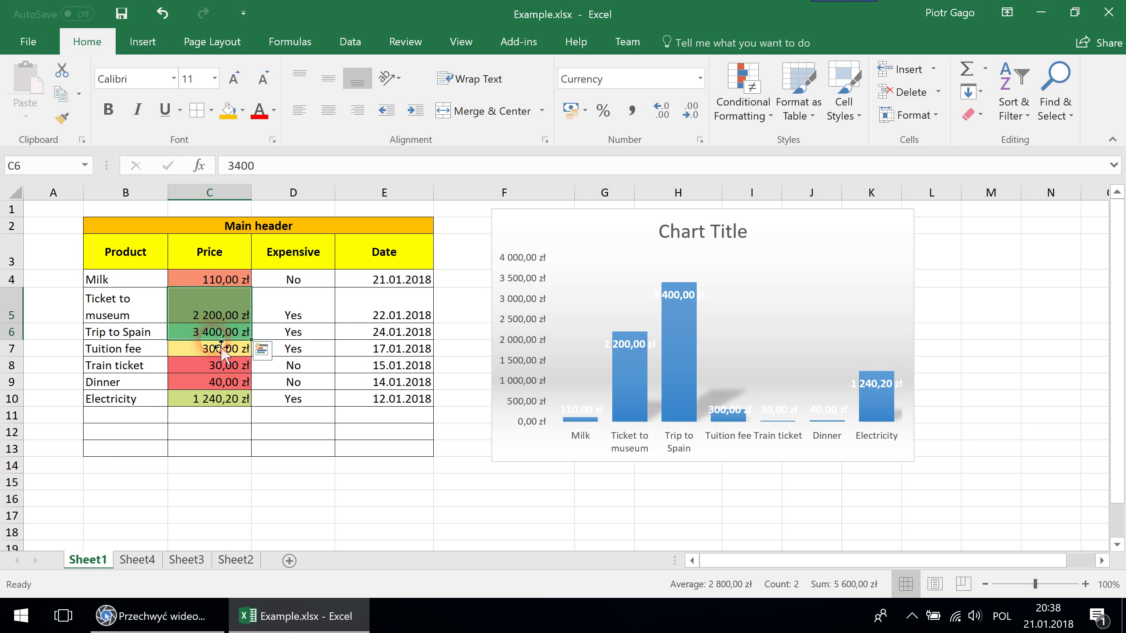
click(220, 368)
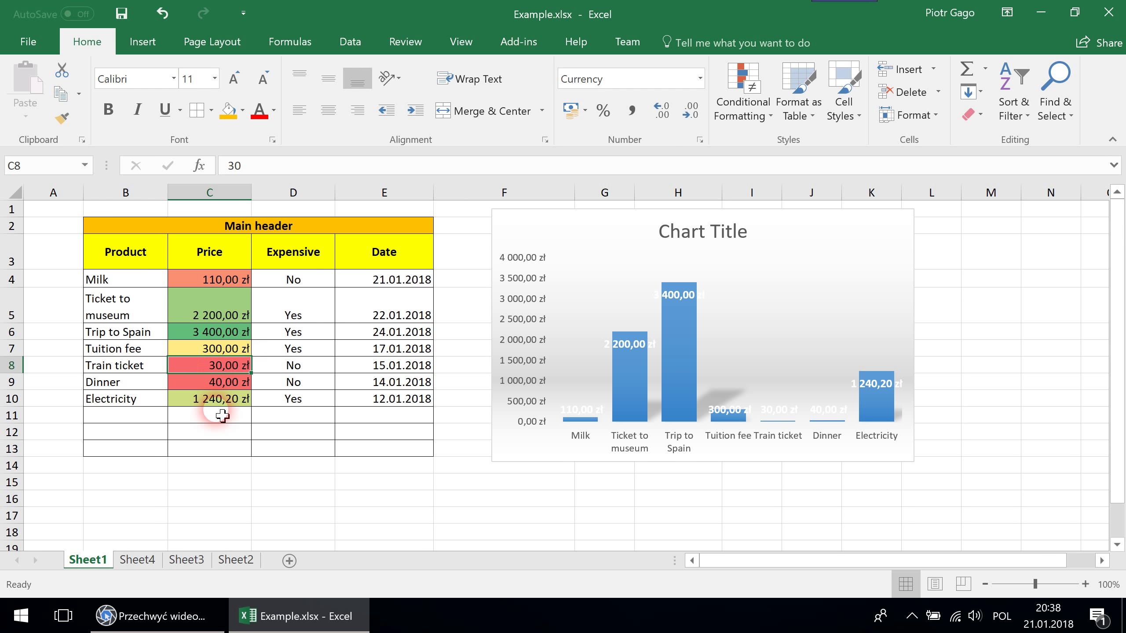
click(223, 419)
key(ctrl+z)
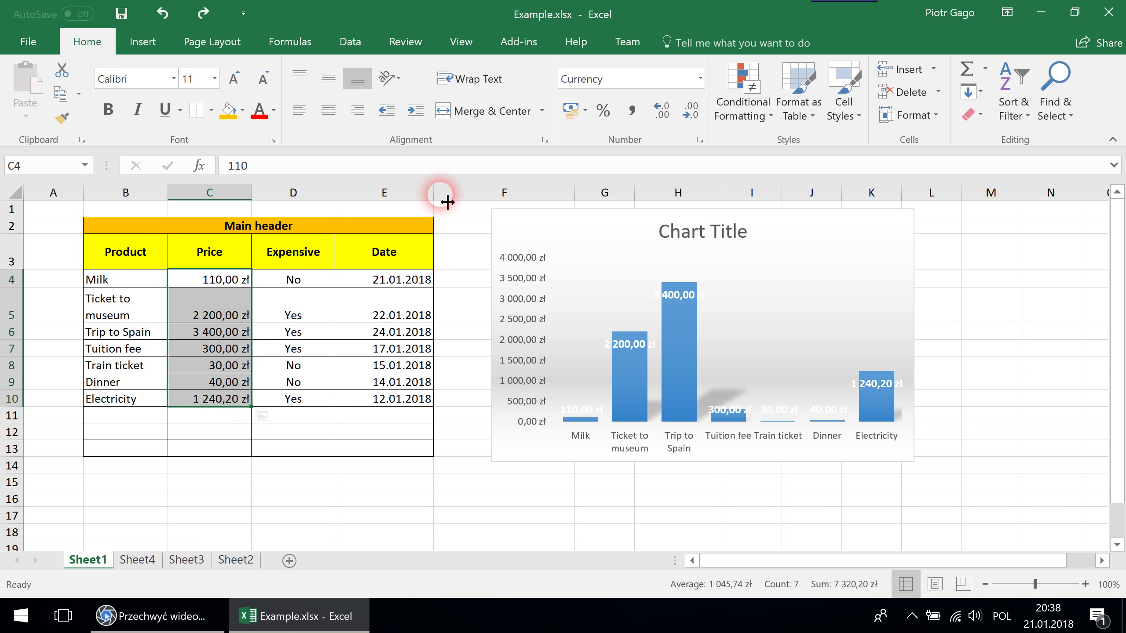
Highlight prices in C4:C10 greater than 1500 with Light Red Fill with Dark Red Text and check the result
click(736, 128)
mouse_move(771, 205)
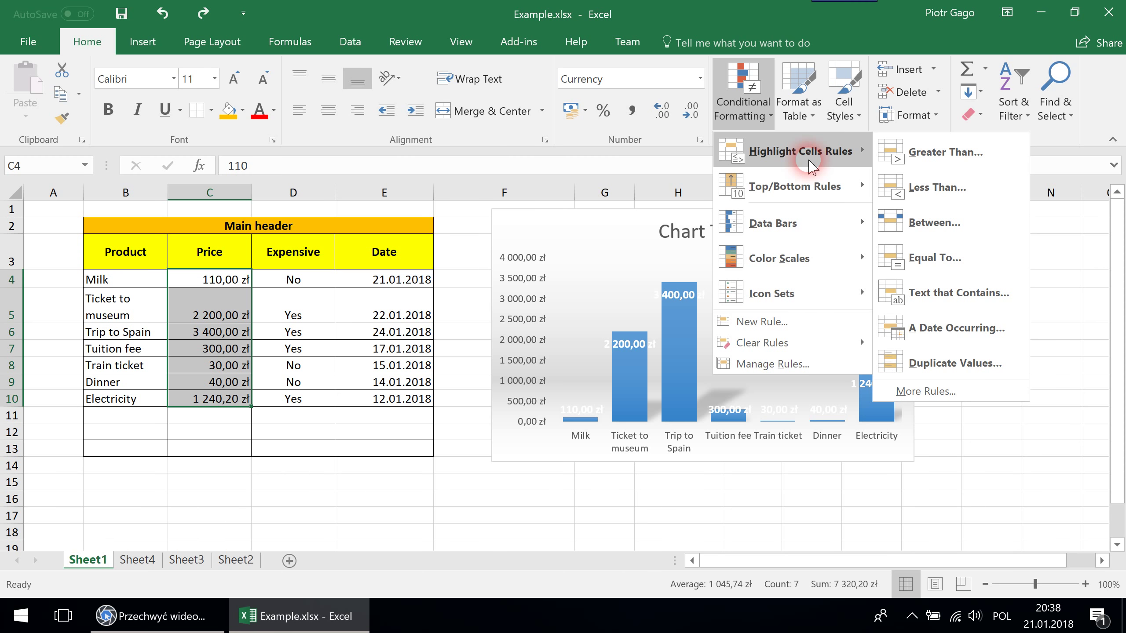
click(945, 152)
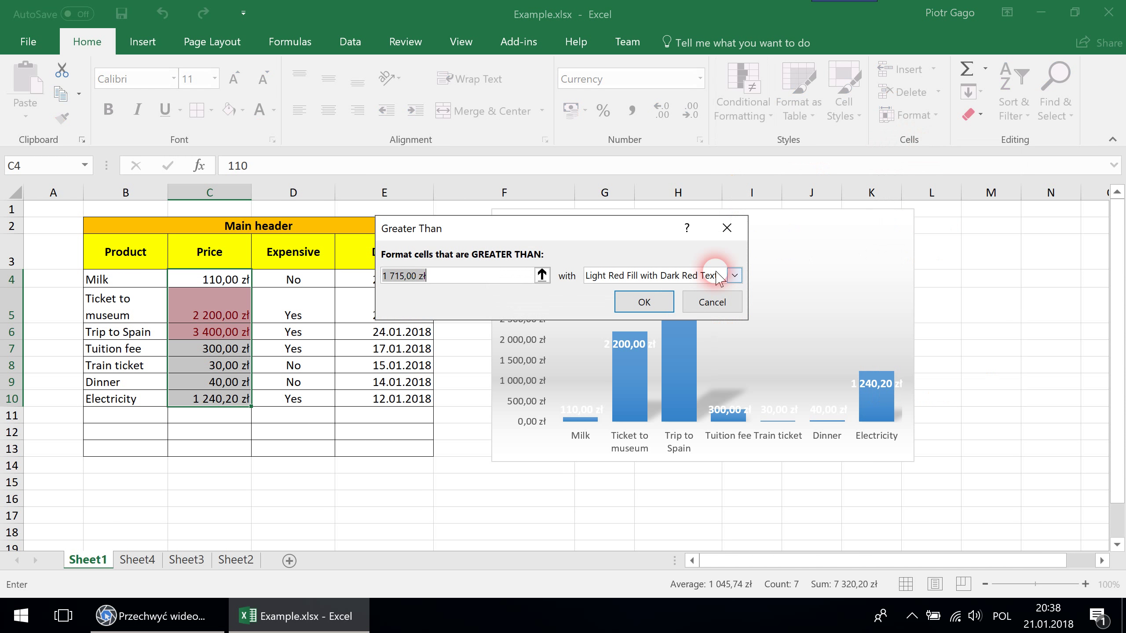
drag(501, 227, 627, 218)
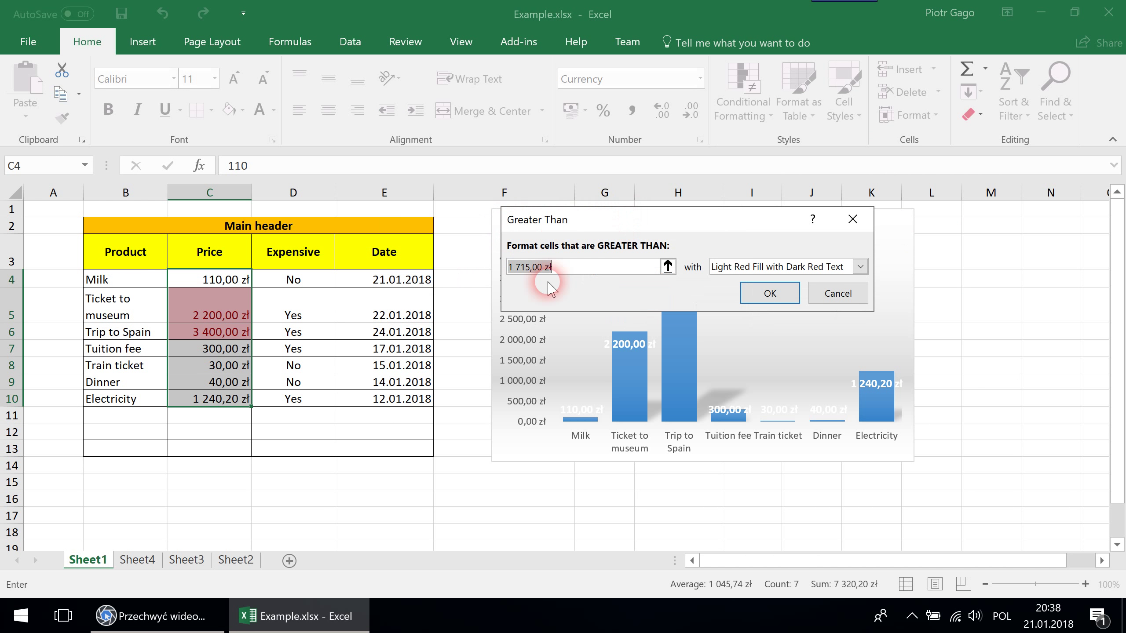
text(1500)
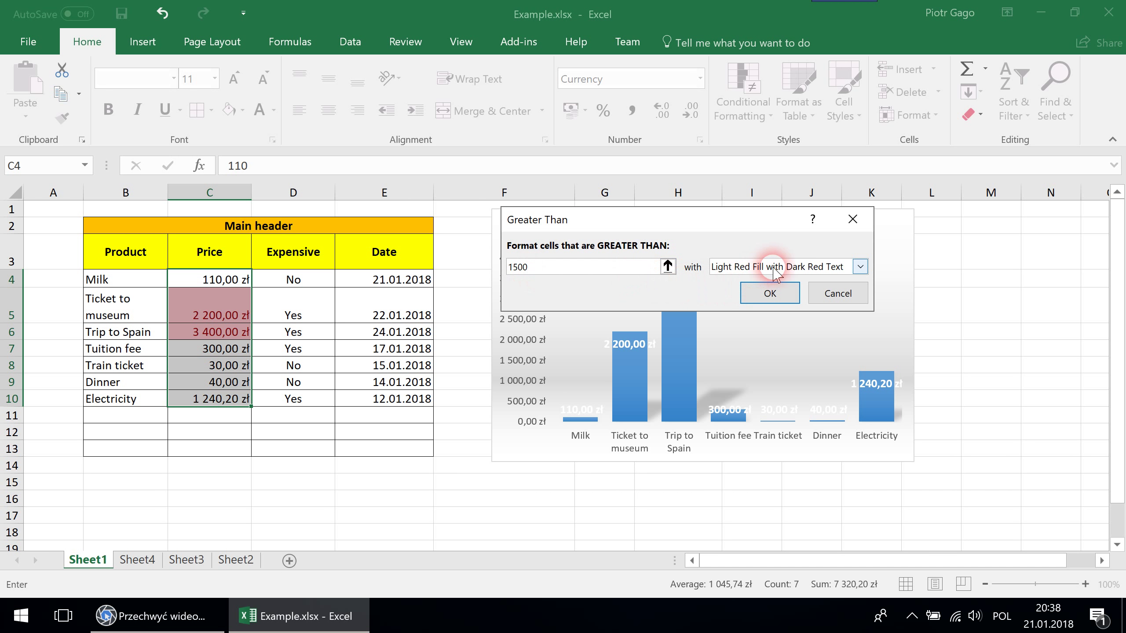
click(770, 293)
click(210, 348)
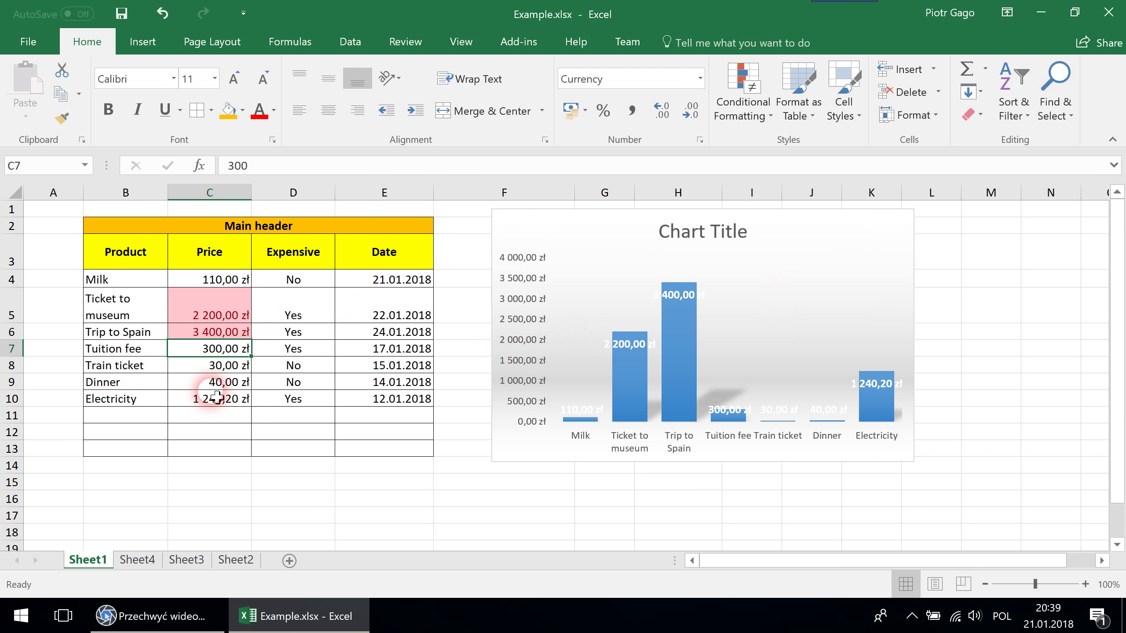
click(217, 398)
drag(211, 313, 214, 332)
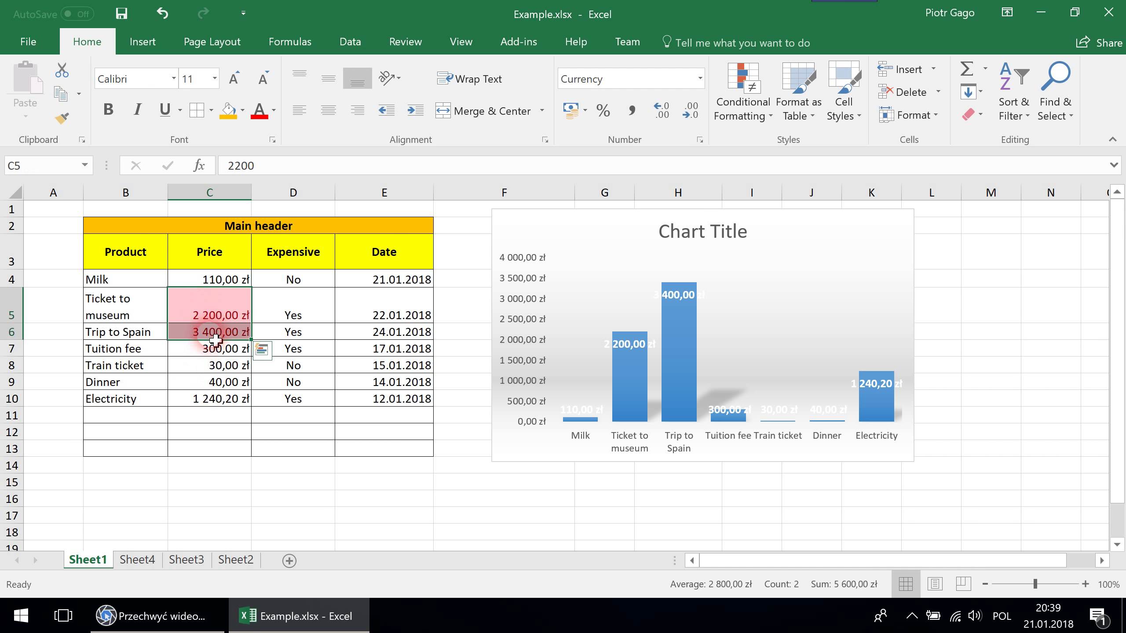
Test the highlight rule by changing the Train ticket price in C8 to 1600 and finally to 2000
click(223, 367)
key(F2)
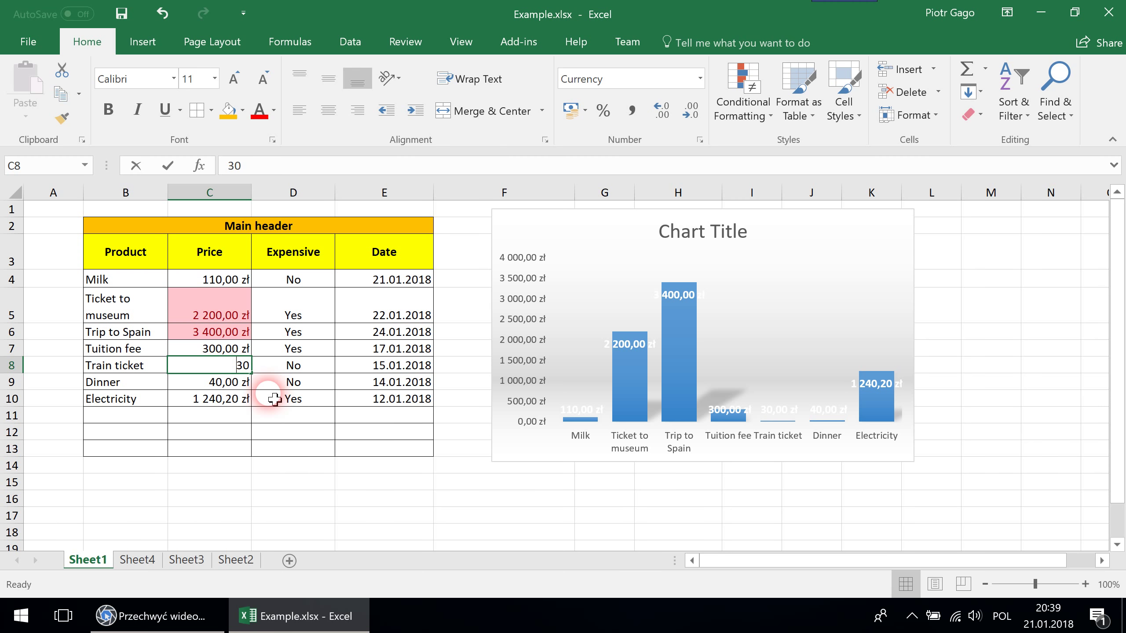
text(1 600)
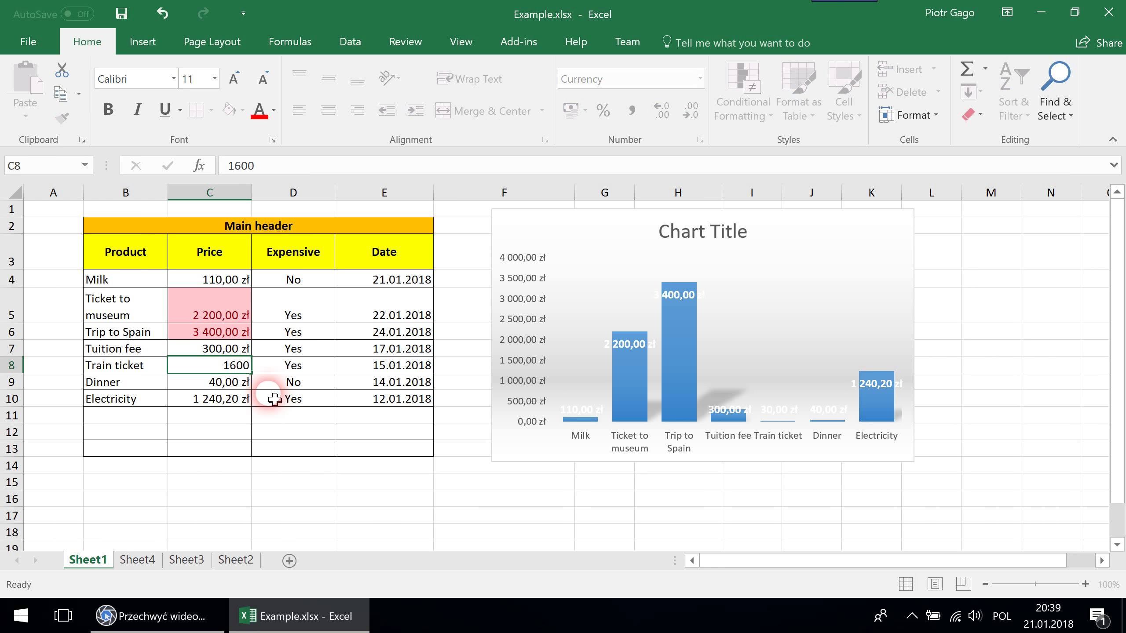
key(Return)
key(Up)
text(2)
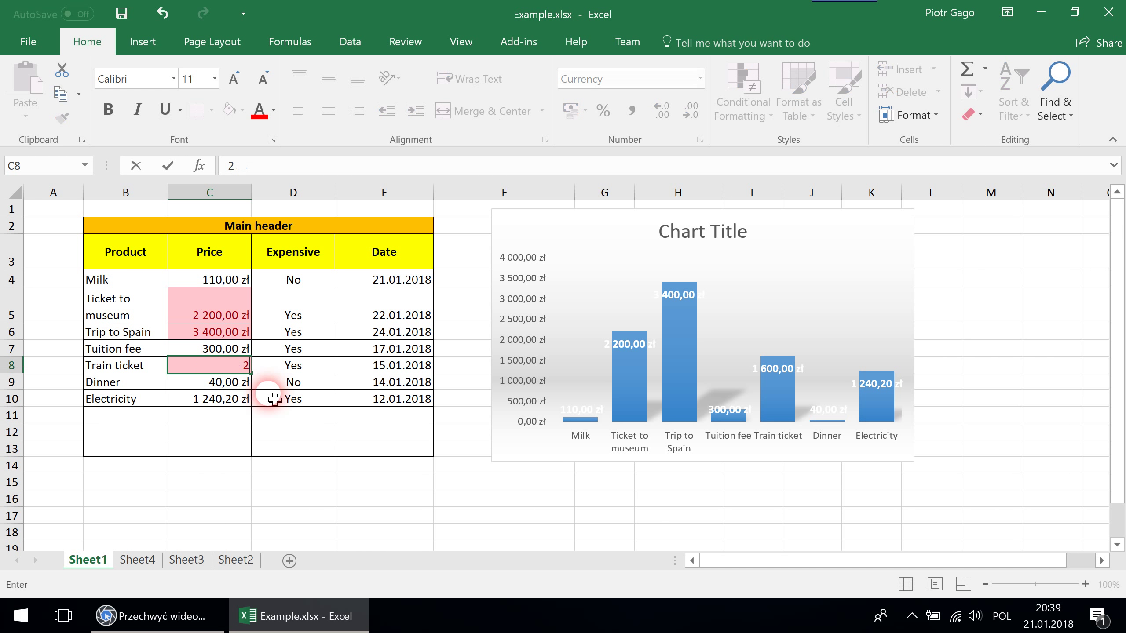
text(000)
key(Return)
Review the New Formatting Rule types for the prices in C4:C10, closing the dialog without creating a rule
click(241, 284)
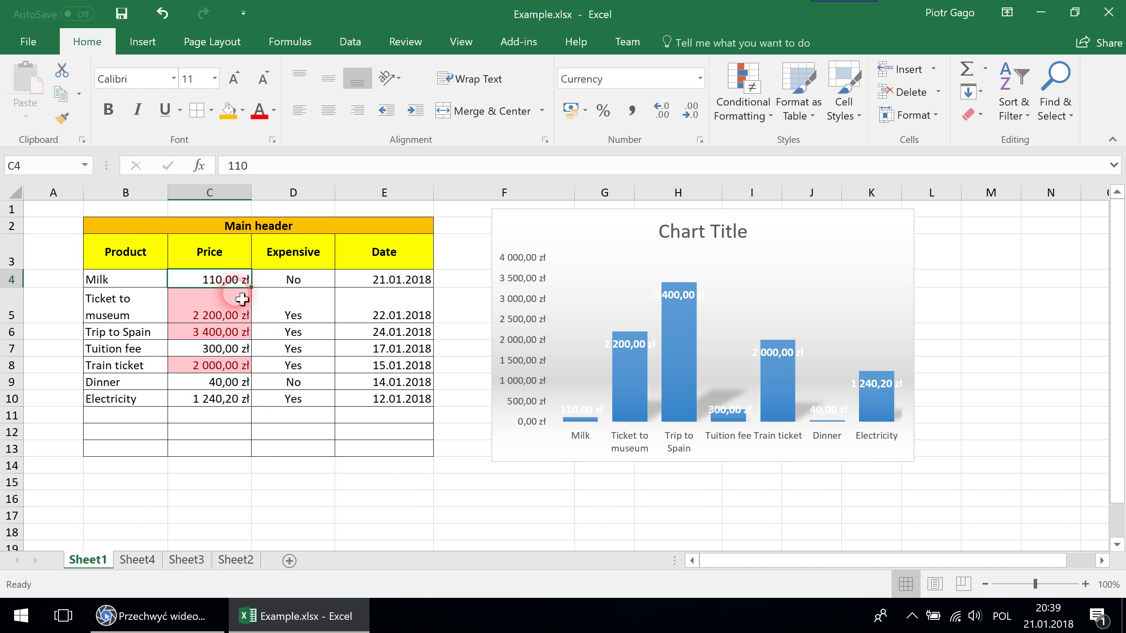
drag(241, 299, 259, 405)
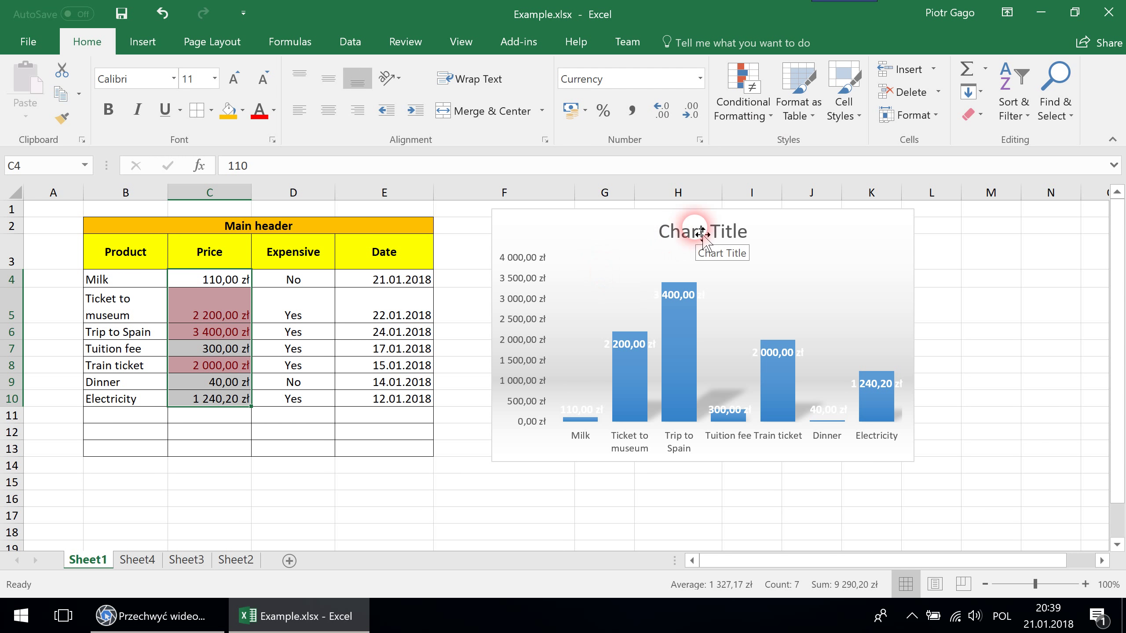
click(748, 94)
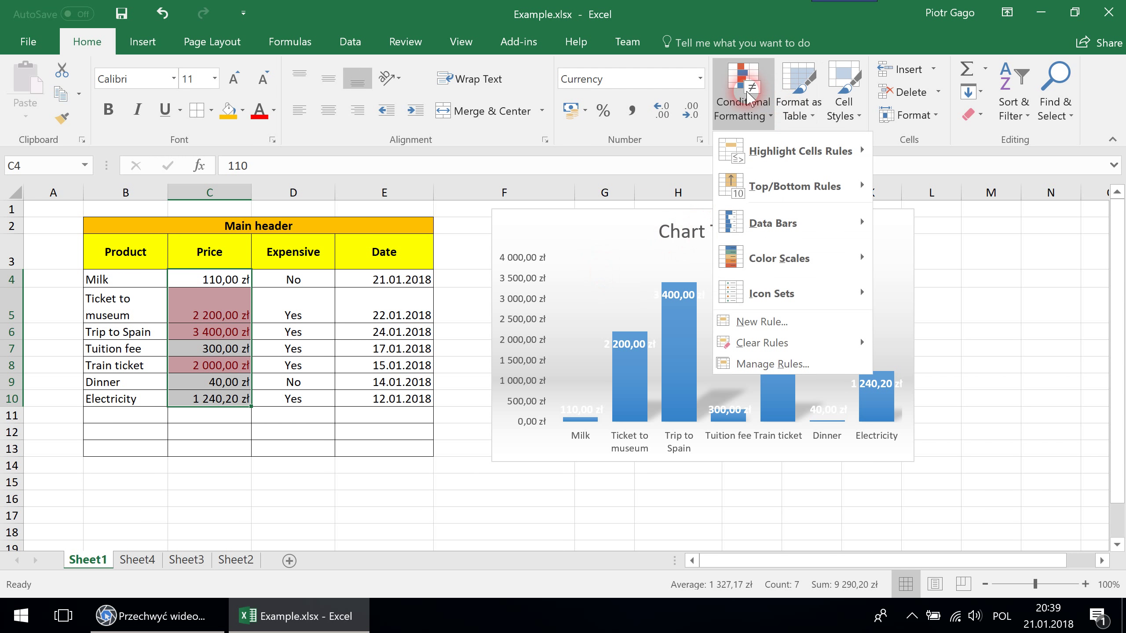
click(767, 323)
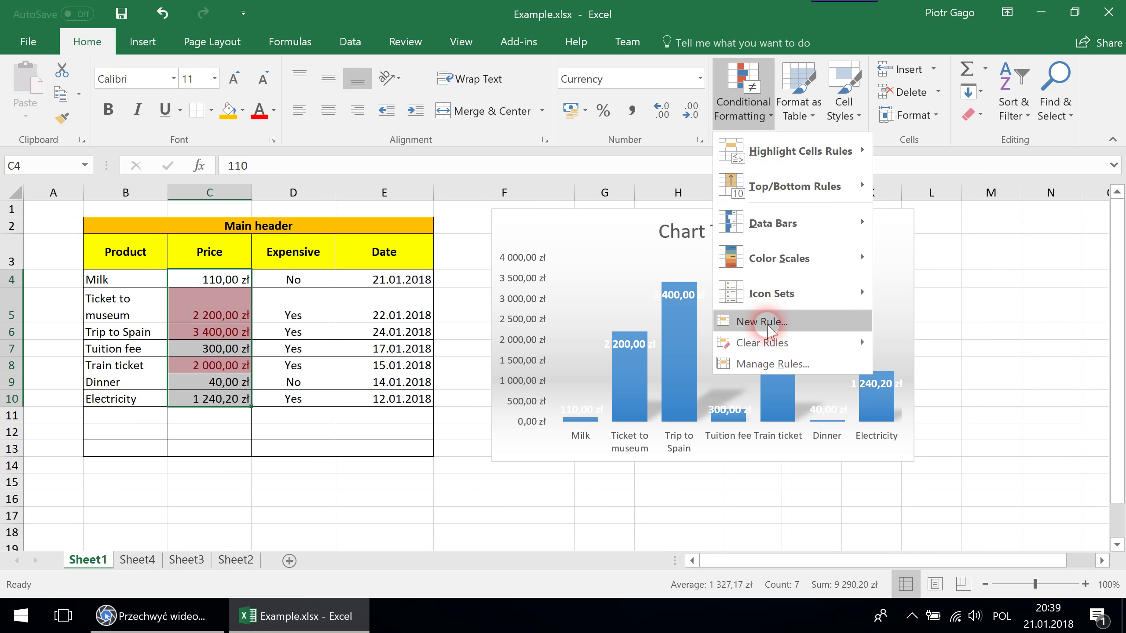
click(766, 322)
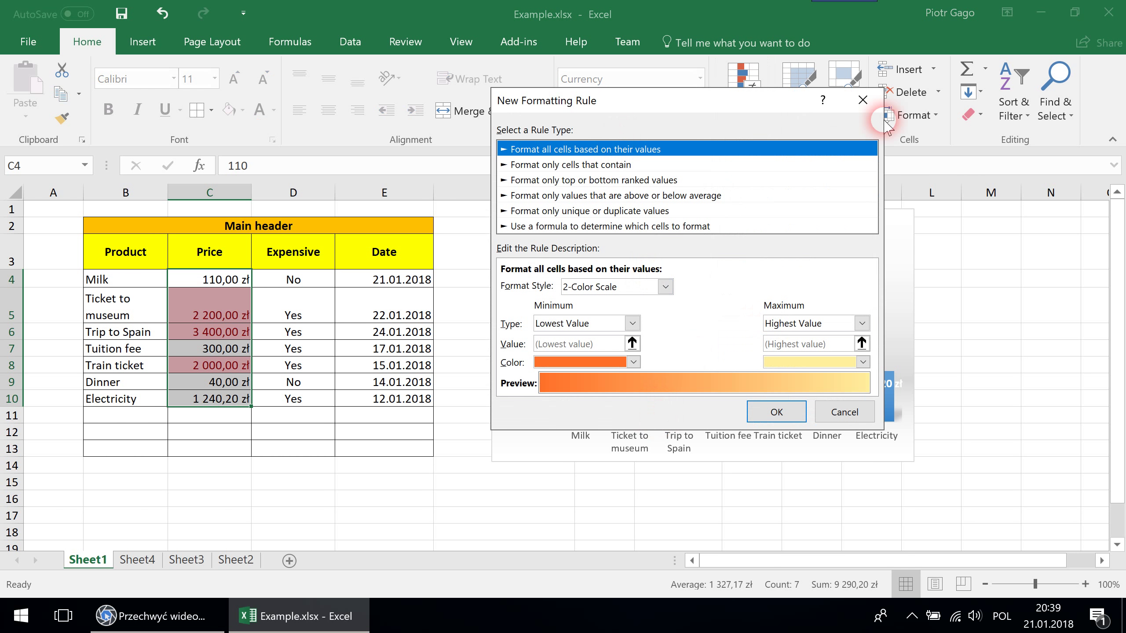
click(862, 100)
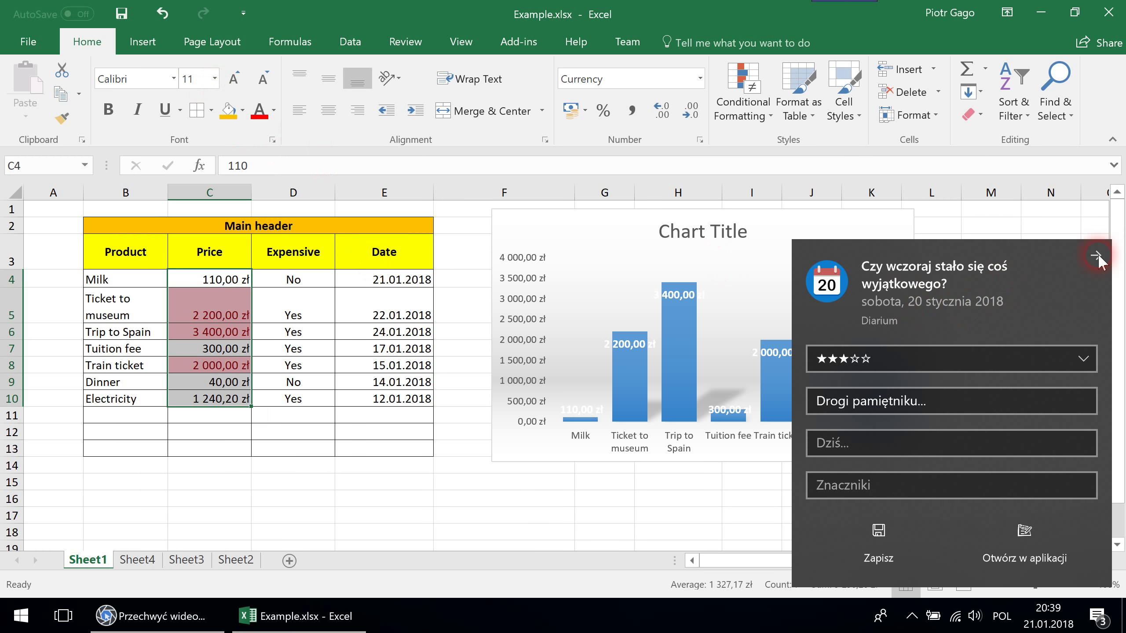
Dismiss the two Diarium reminder notifications covering the worksheet
click(1097, 257)
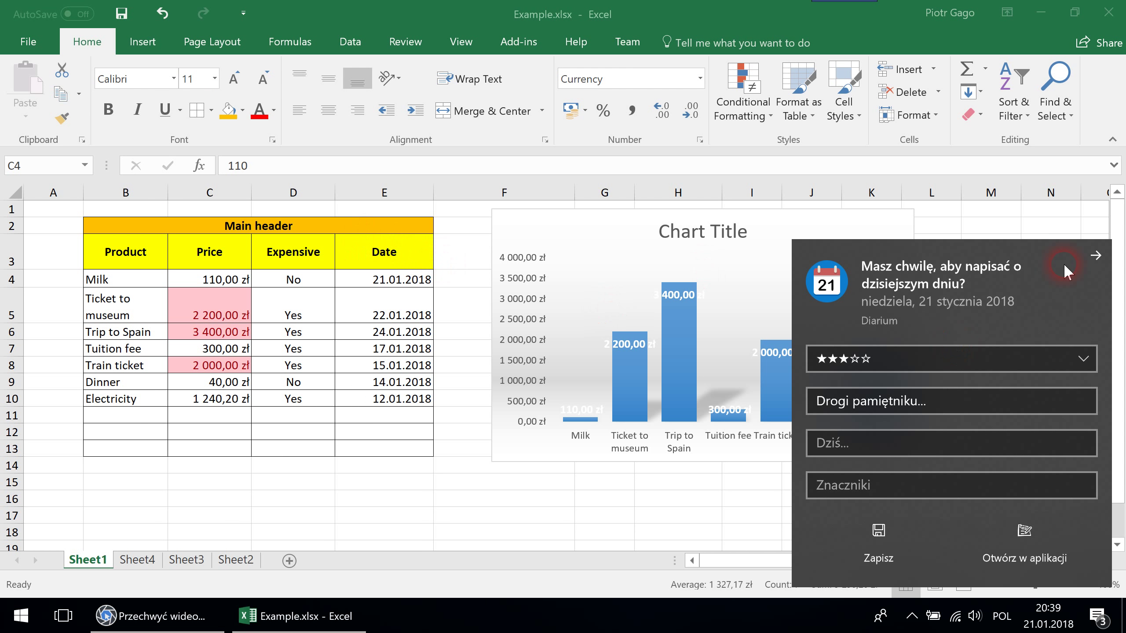
click(1096, 256)
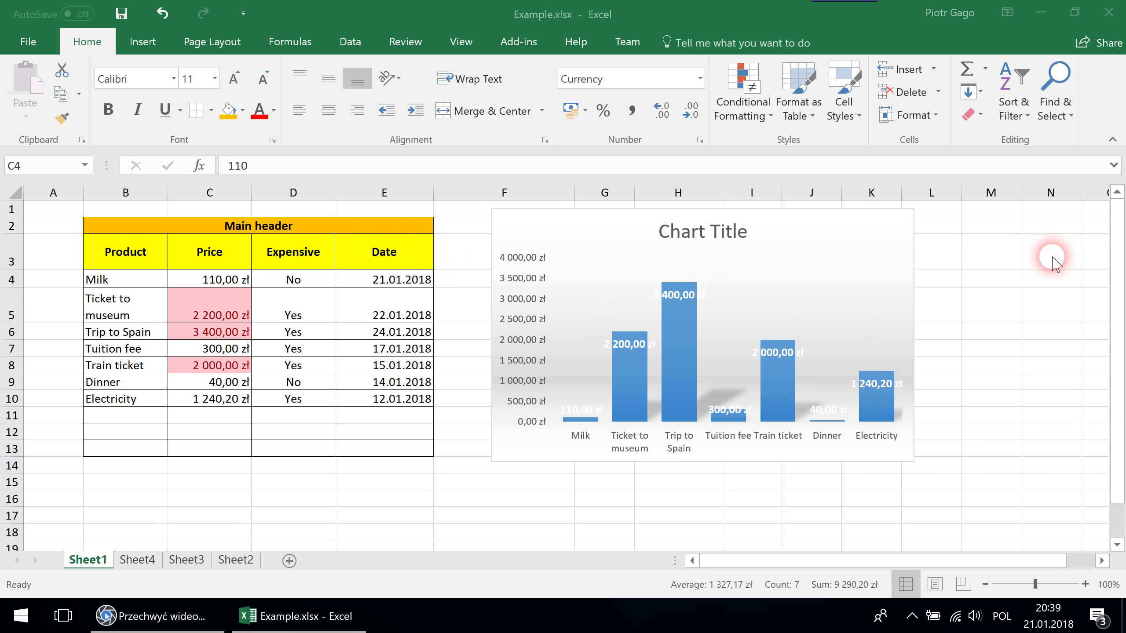
click(466, 244)
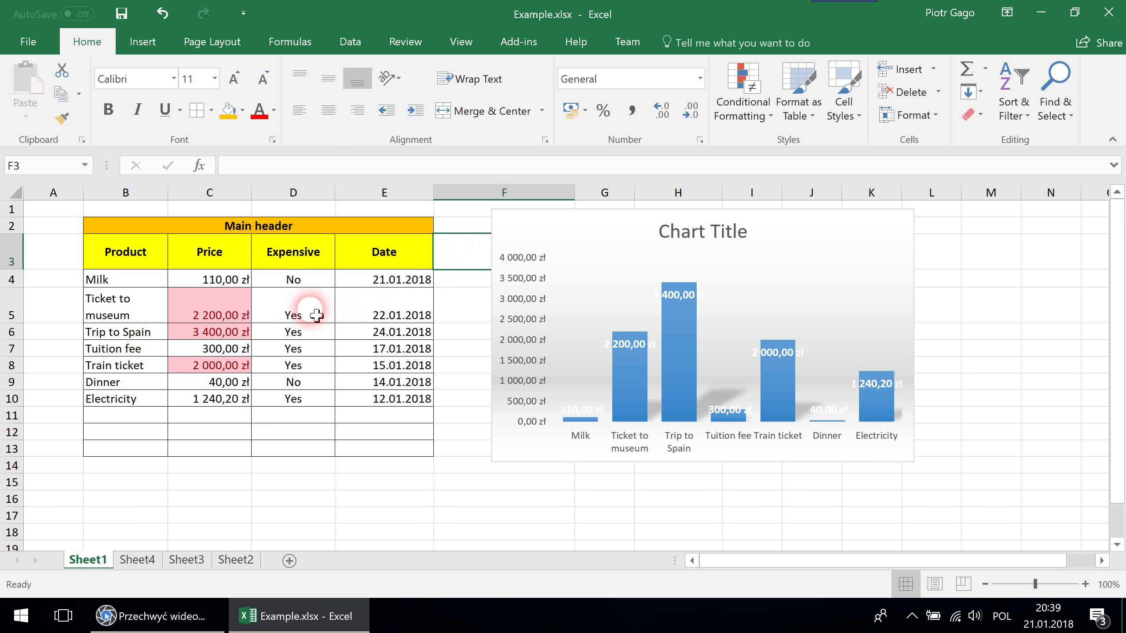
click(210, 347)
click(408, 354)
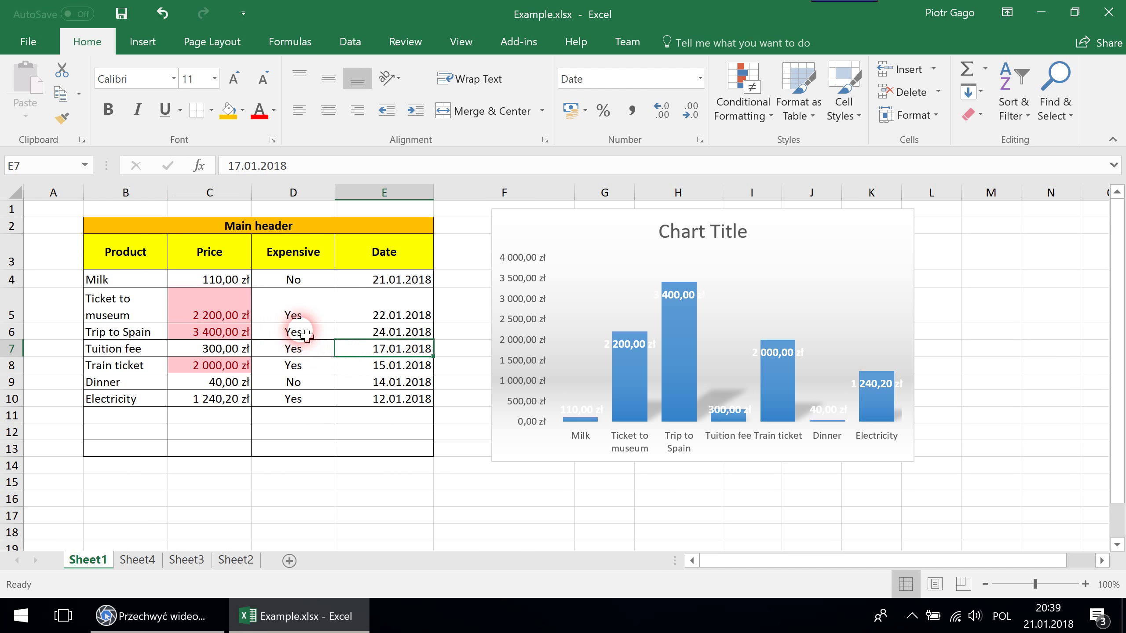
click(224, 279)
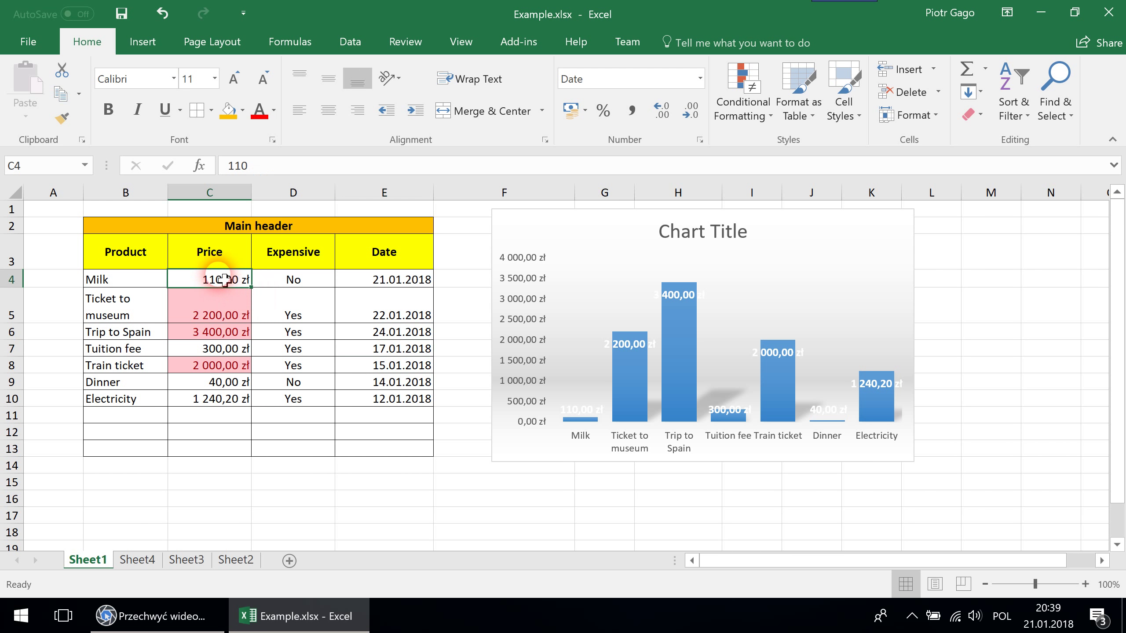
click(223, 382)
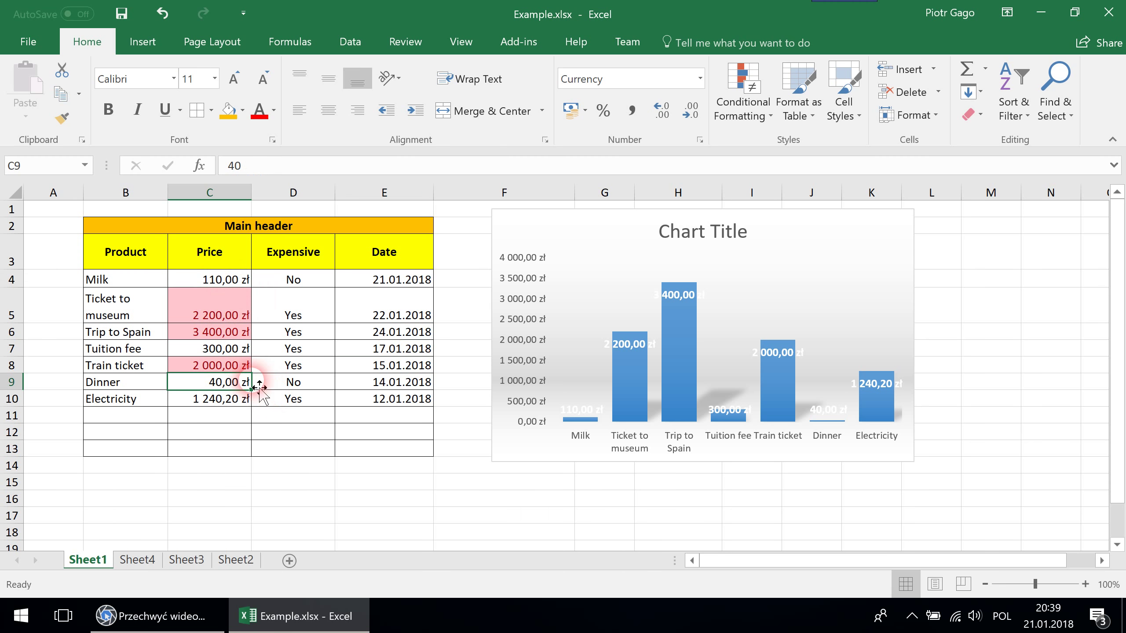
click(315, 279)
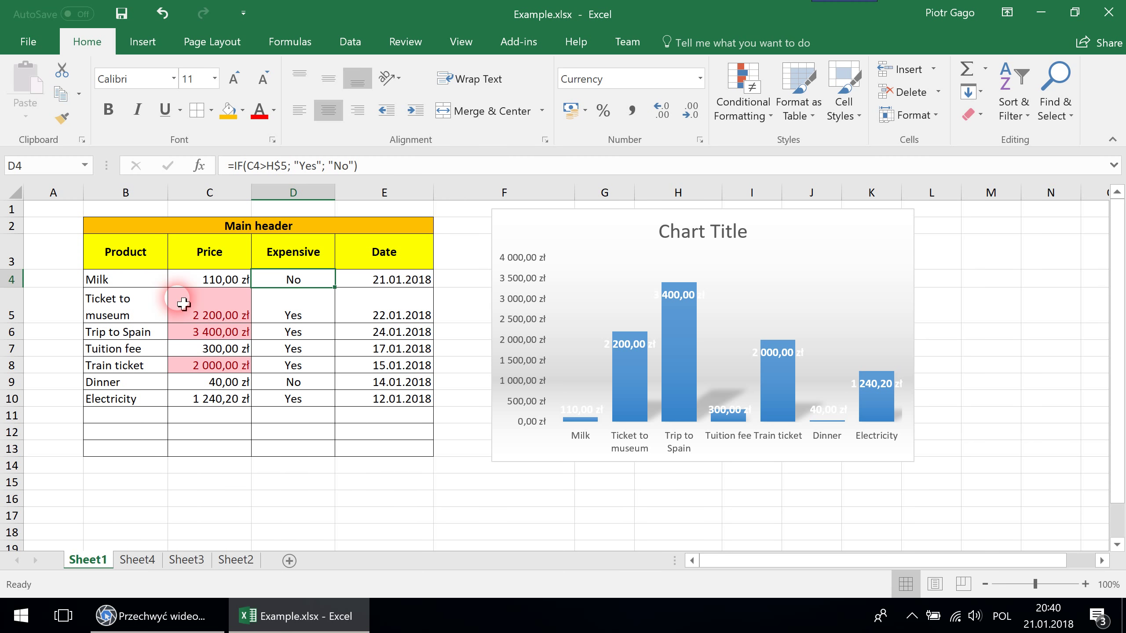
Examine the database sources available for importing external data, including SQL Server, without starting an import
click(350, 41)
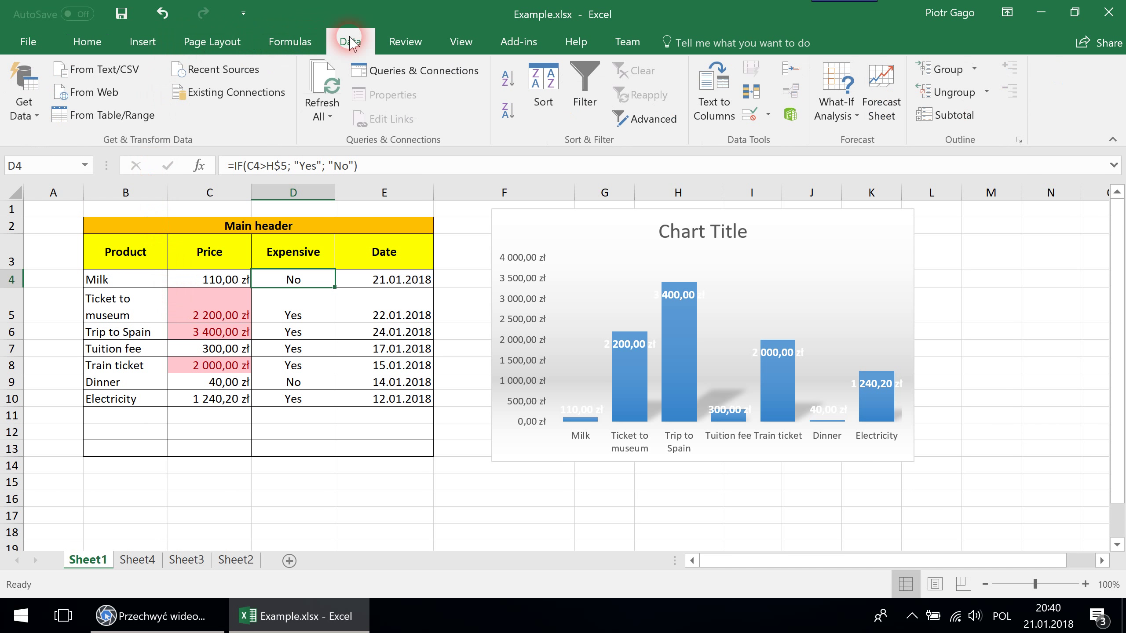
click(127, 76)
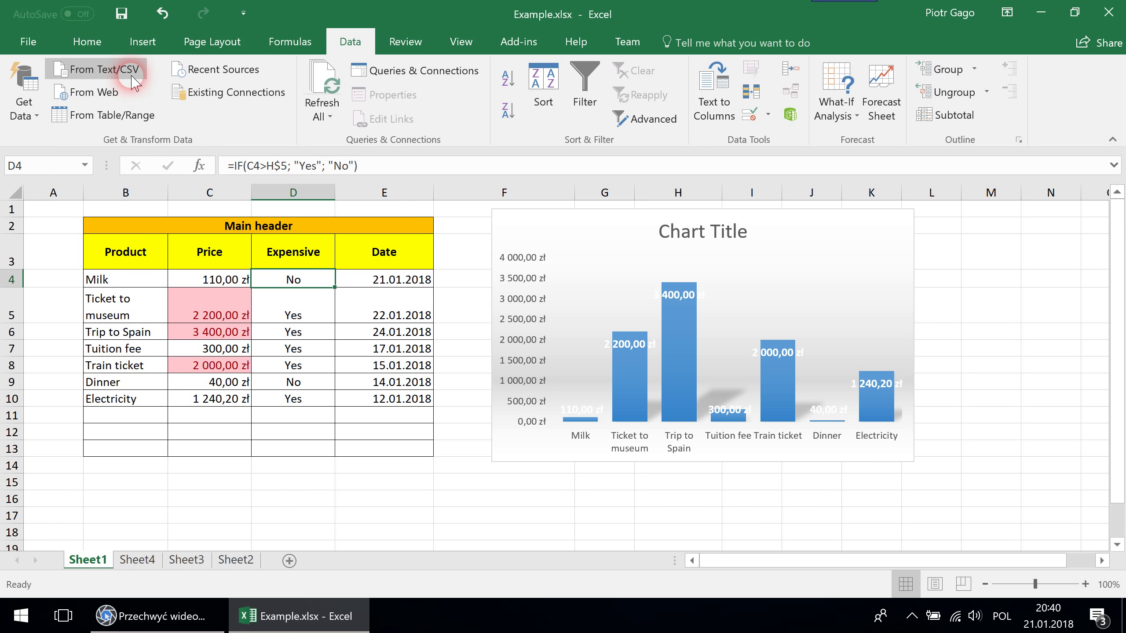
click(24, 102)
click(120, 198)
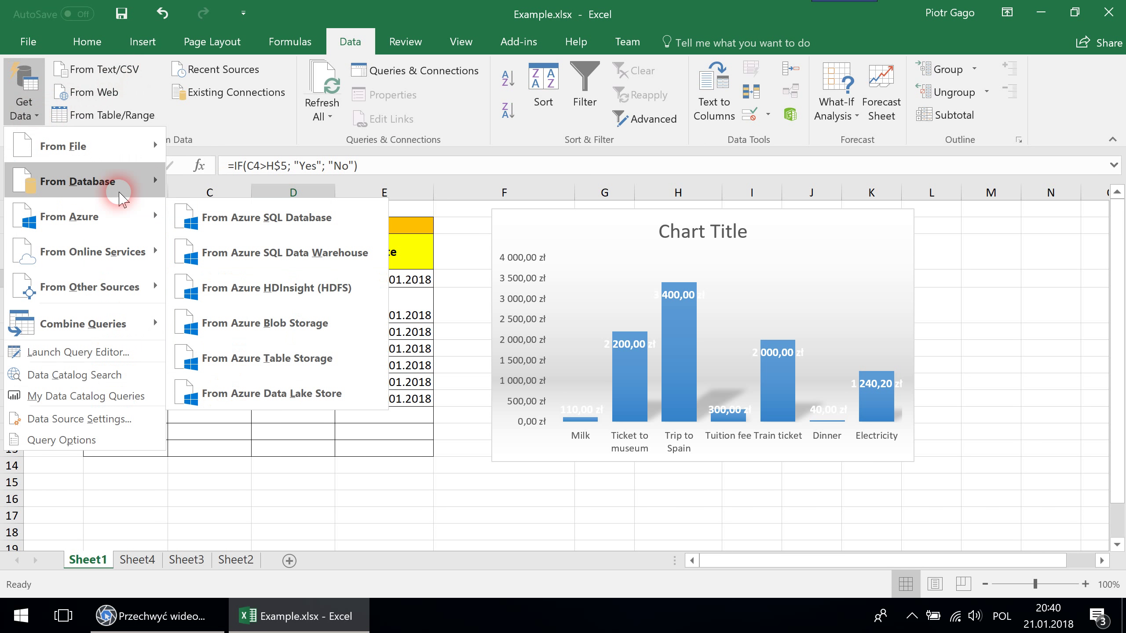
click(293, 196)
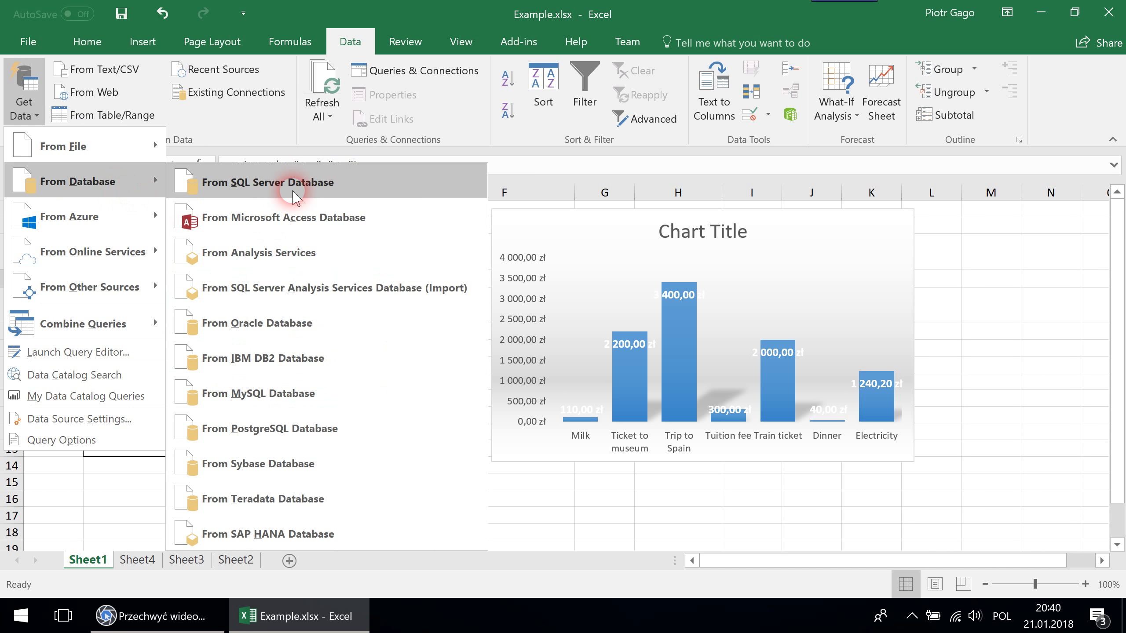
click(567, 166)
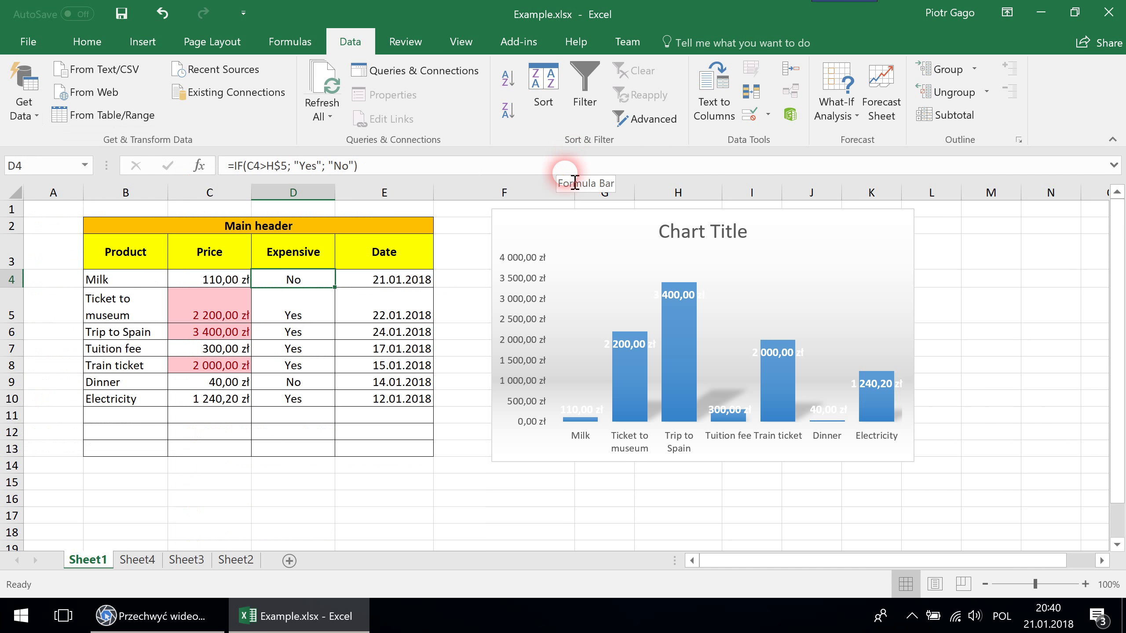
click(469, 250)
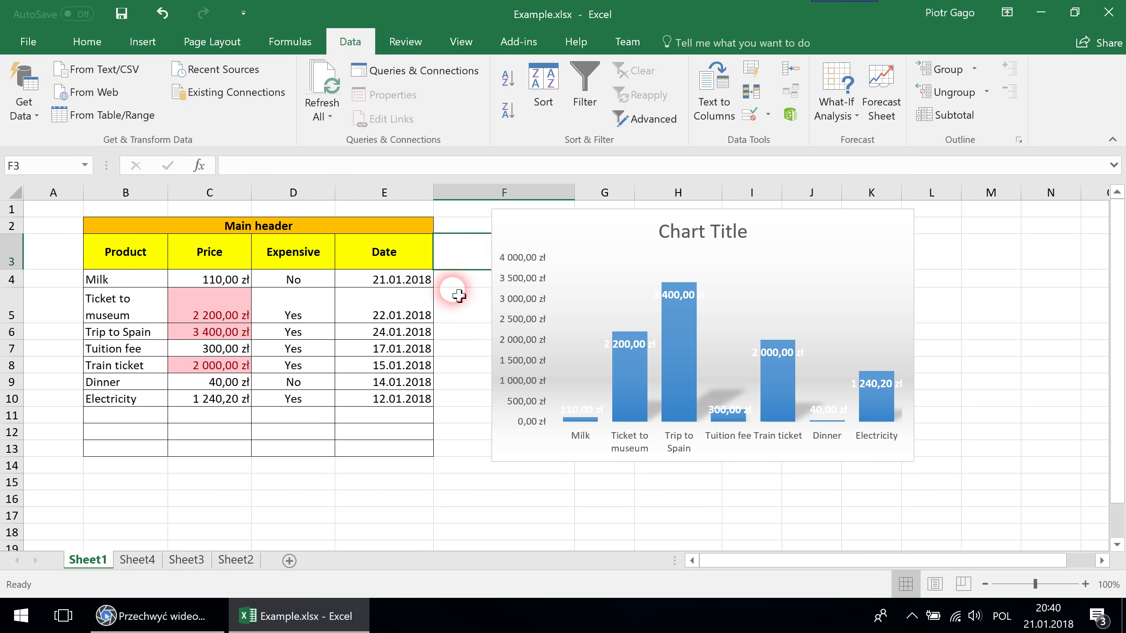
click(128, 483)
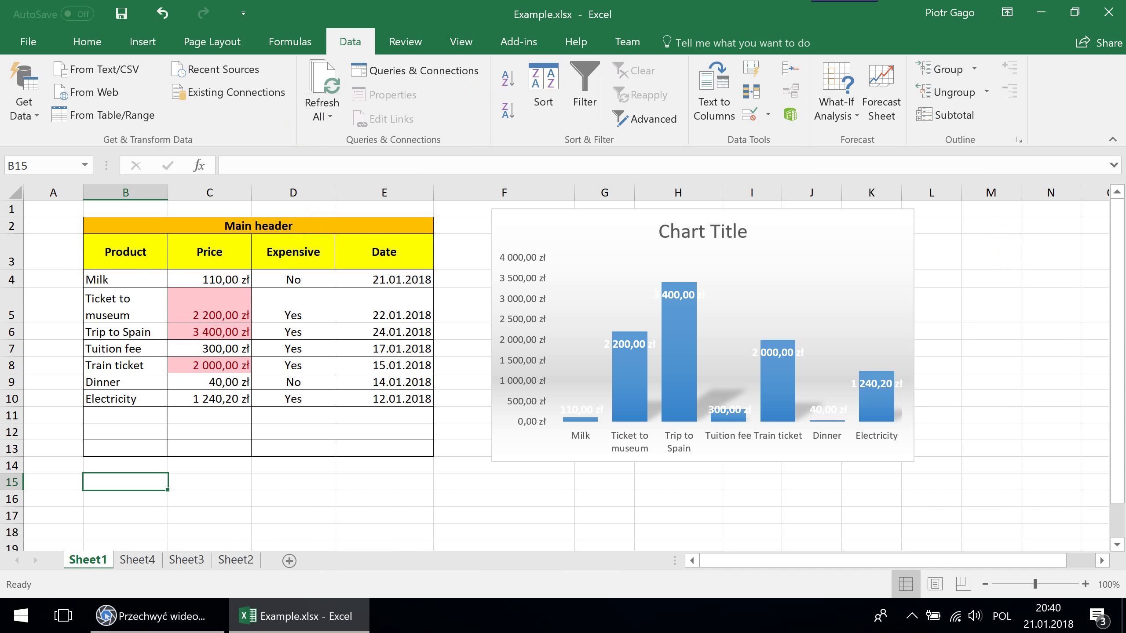
key(alt+Tab)
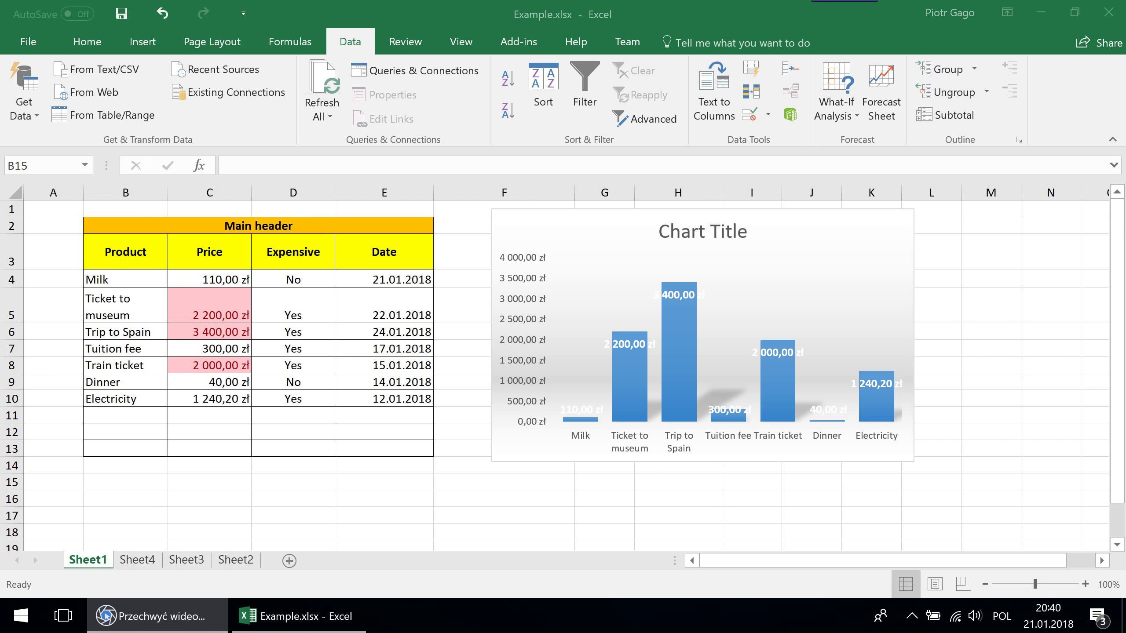